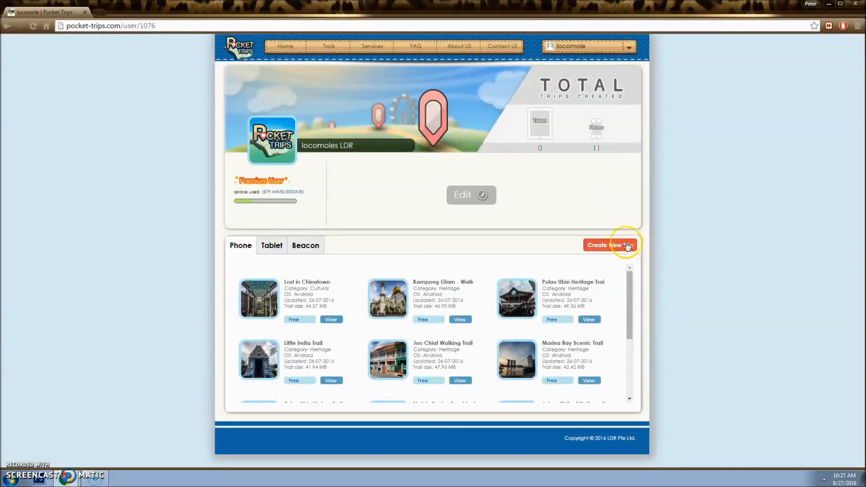
Step: Open the cloned-Marina Bay Scenic Trail card for editing and confirm the prompt
left_click_drag(625, 284, 636, 363)
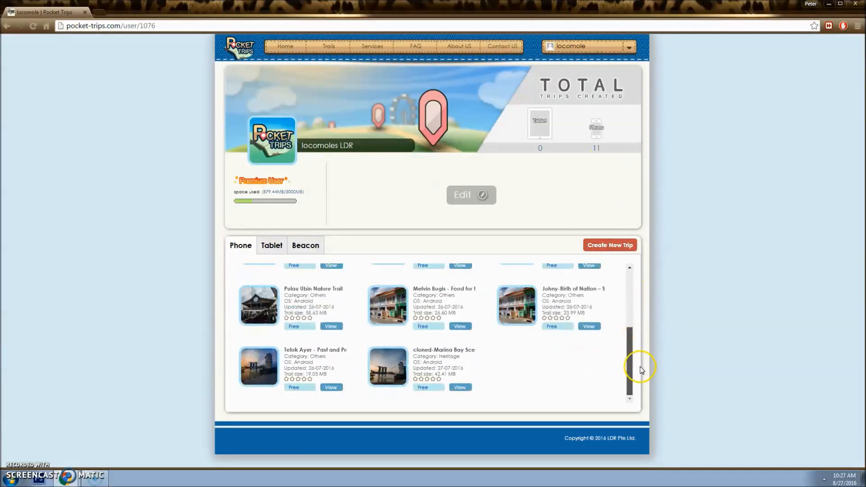
mouse_move(448, 359)
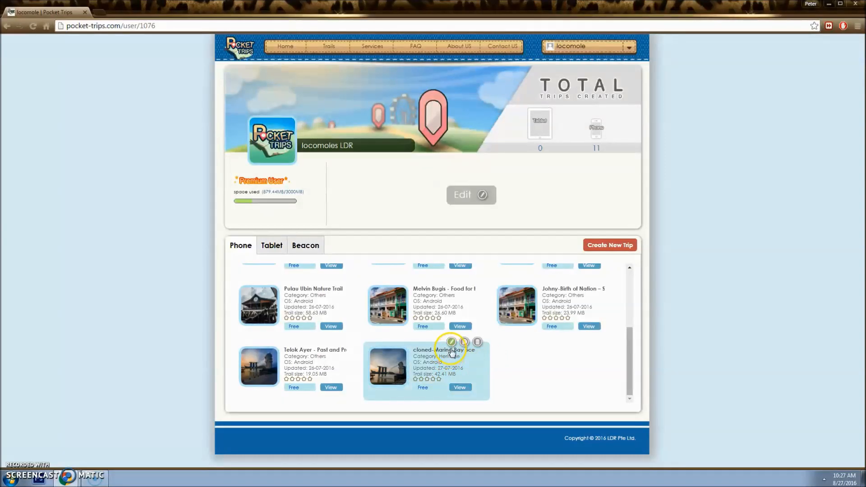
left_click(451, 343)
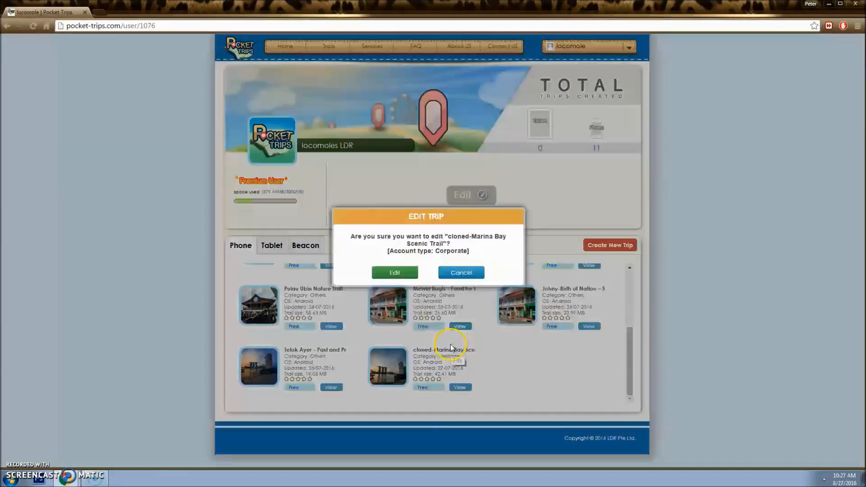
left_click(395, 272)
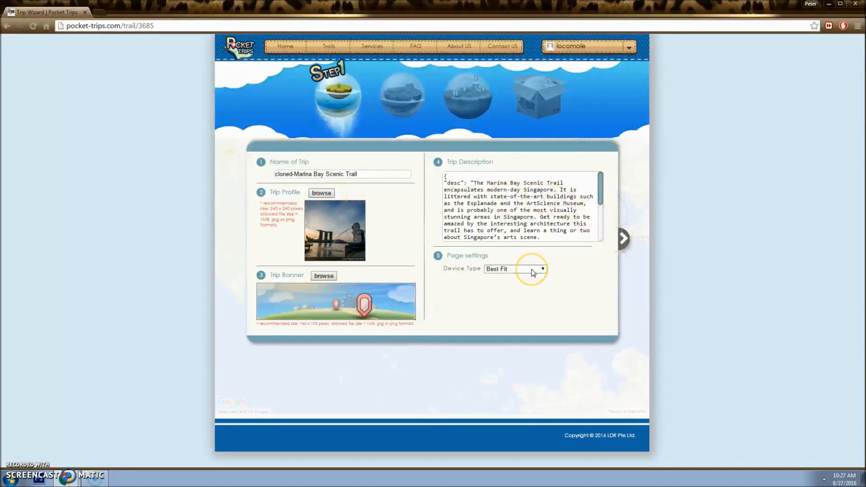
Step: Advance the wizard past Step 2 (Heritage, Free, 3 hr) to the map step
left_click(623, 239)
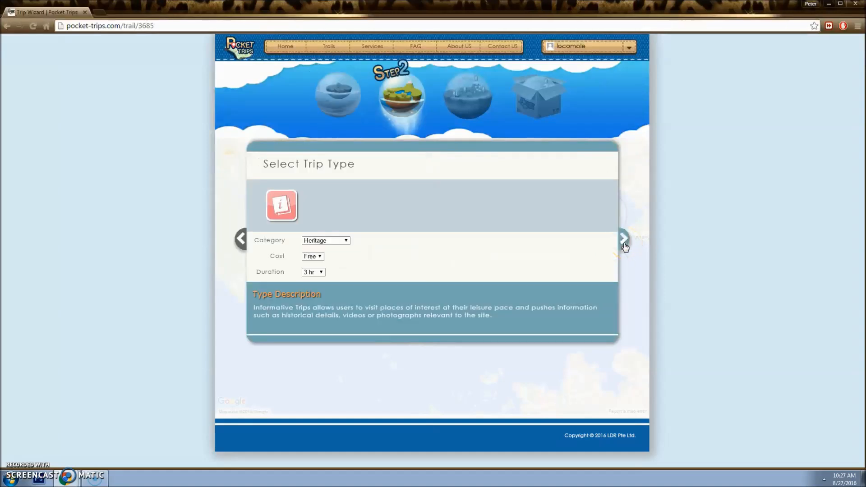
left_click(624, 239)
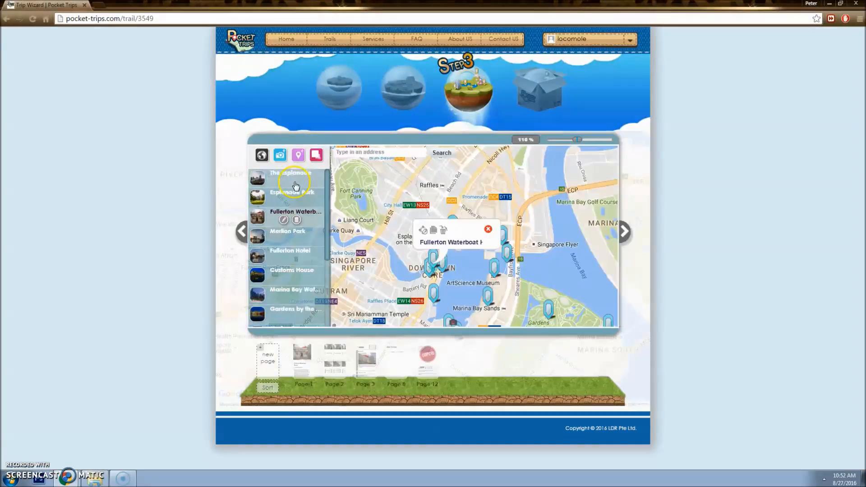
Step: Show The Esplanade, Esplanade Park, Fullerton Waterfront, Merlion Park, Fullerton Hotel and Customs House on the map
left_click(300, 180)
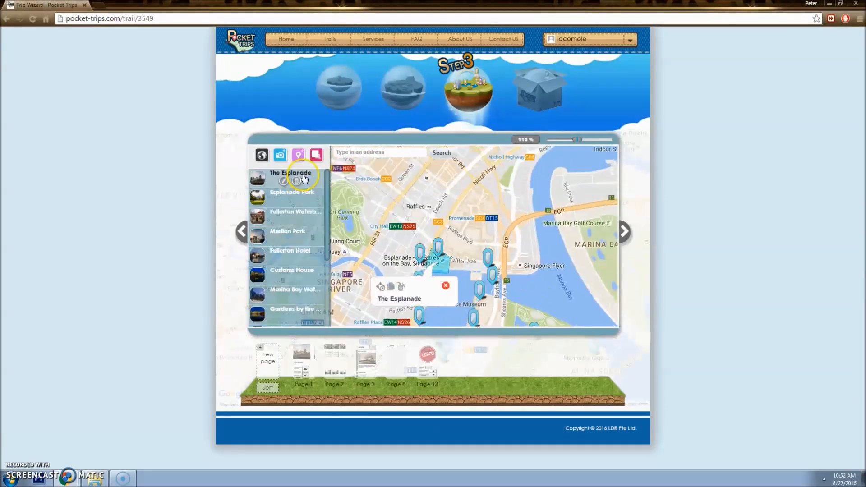
left_click(311, 209)
left_click(310, 214)
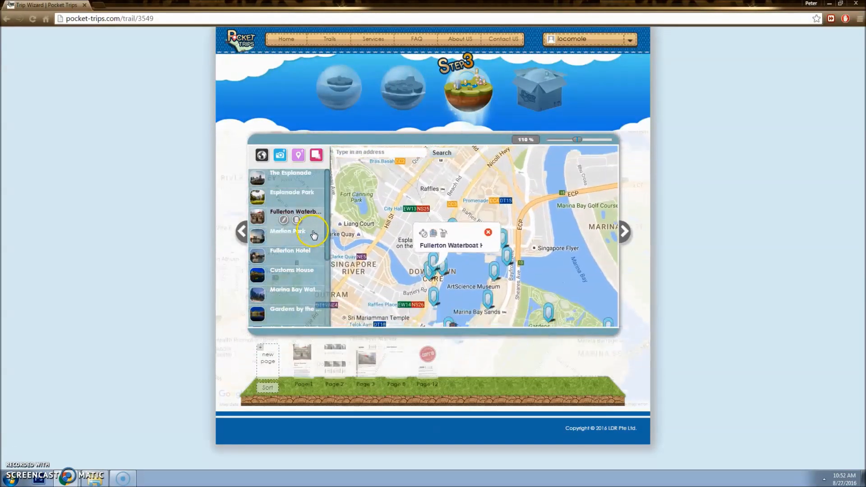
left_click(310, 235)
left_click(311, 257)
left_click(300, 271)
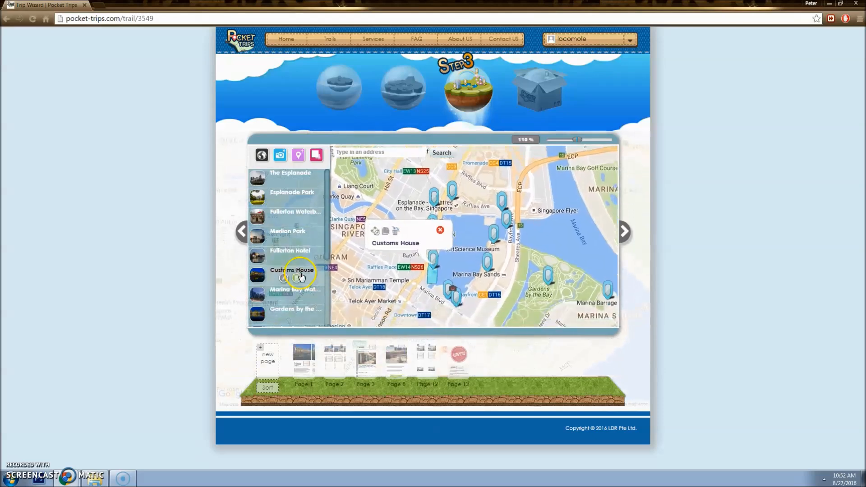
scroll(300, 275, "down", 2)
Step: Locate Gardens by the Bay past Marina Bay Waterfront and begin editing its geo-fence
left_click(309, 260)
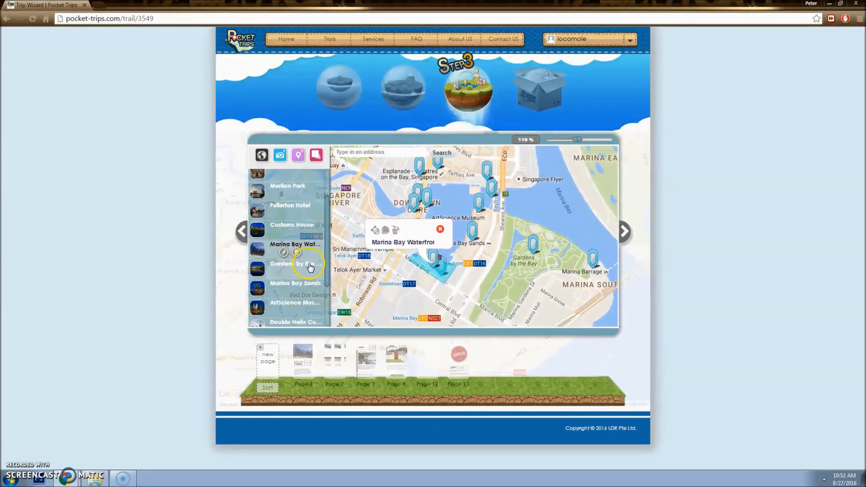
left_click(310, 266)
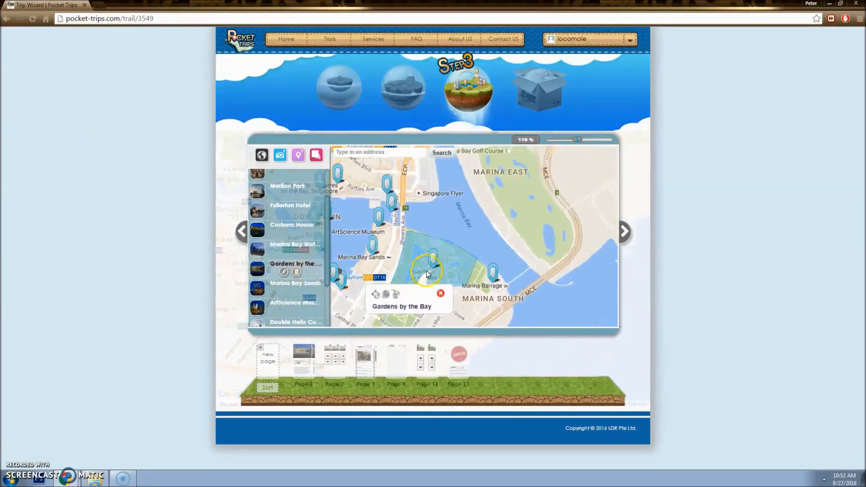
left_click(376, 295)
left_click(428, 203)
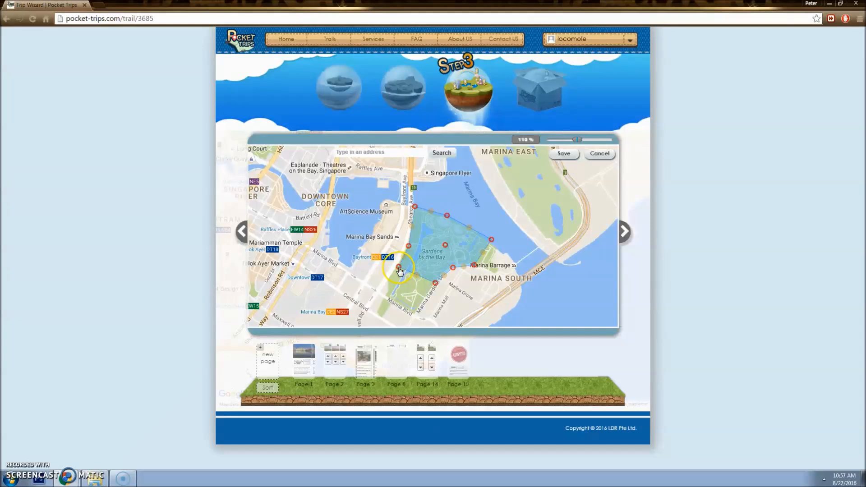
Step: Drag five fence corners outward, add a lower-left corner, and lower the inner corner before saving
left_click_drag(399, 270, 379, 291)
left_click_drag(436, 286, 415, 313)
left_click_drag(478, 269, 495, 273)
left_click_drag(491, 239, 505, 245)
left_click_drag(409, 247, 440, 264)
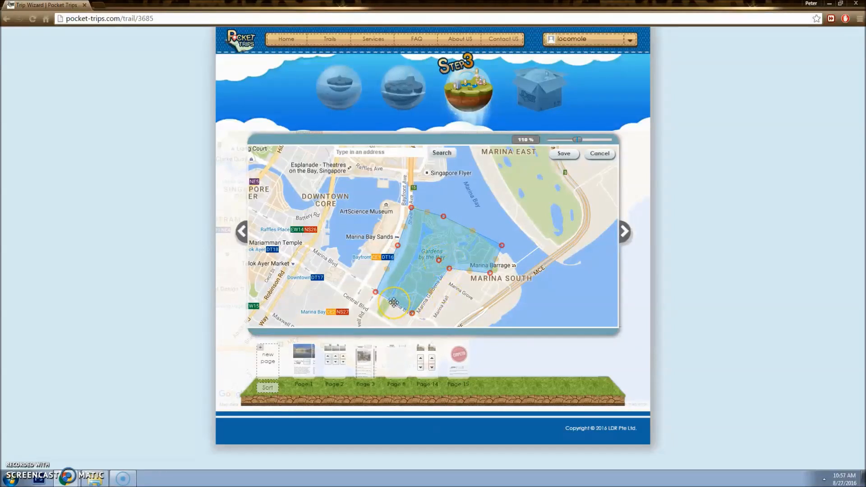
left_click_drag(394, 303, 382, 318)
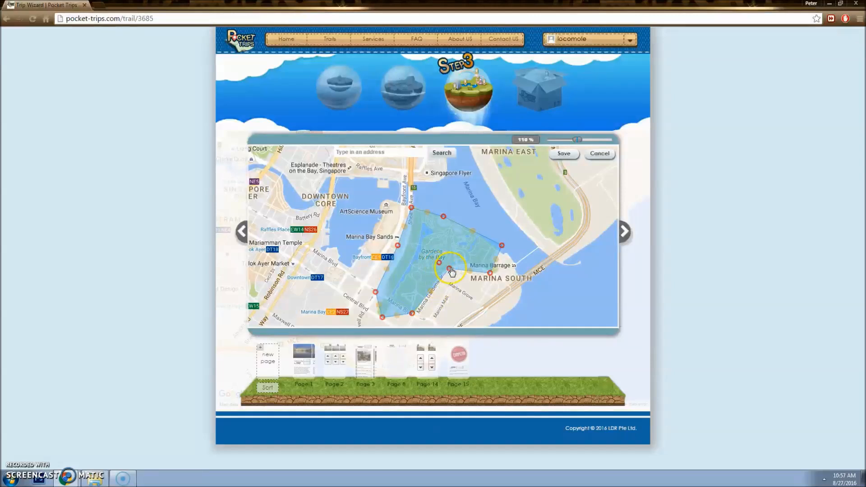
left_click_drag(450, 269, 454, 290)
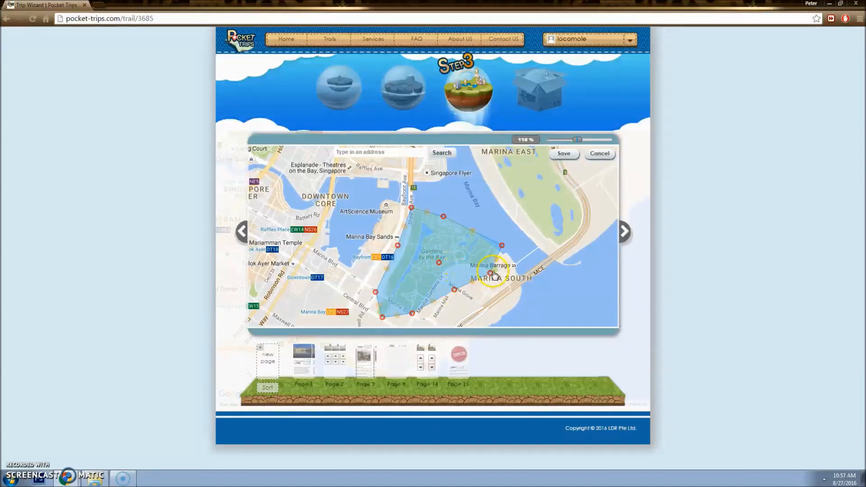
left_click(564, 154)
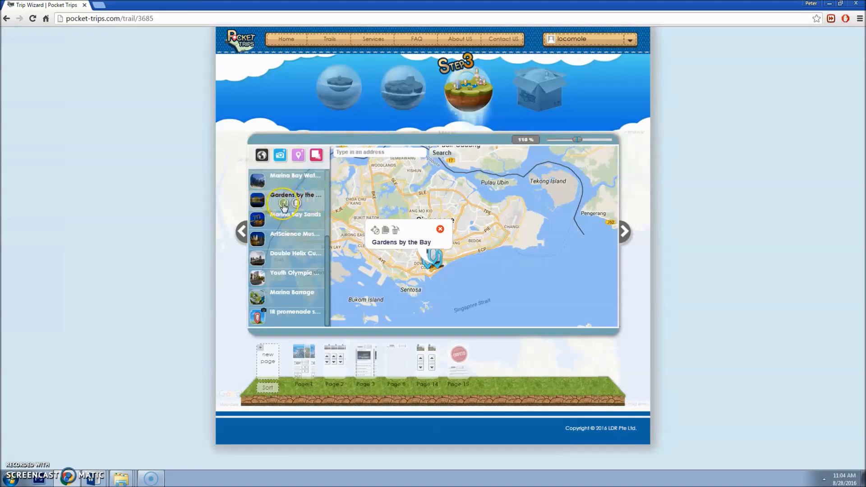
Step: Open the Gardens by the Bay hotspot editor, select its title, and attempt replacing the image
left_click(283, 203)
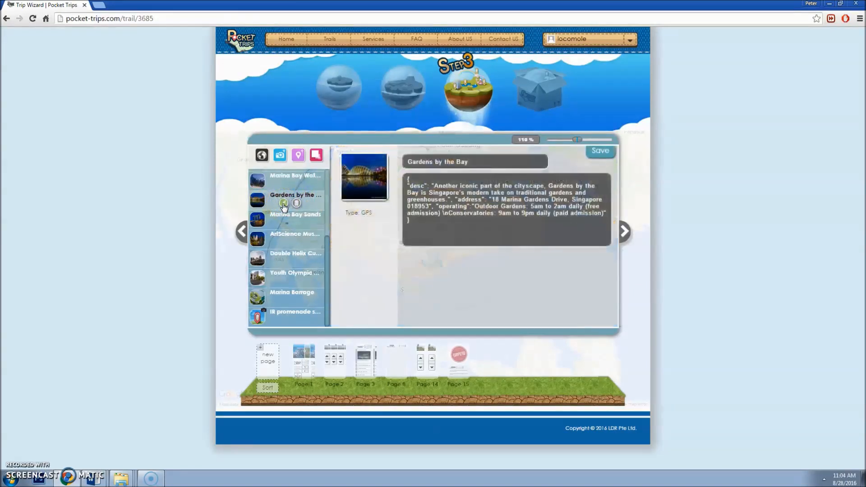
left_click(473, 161)
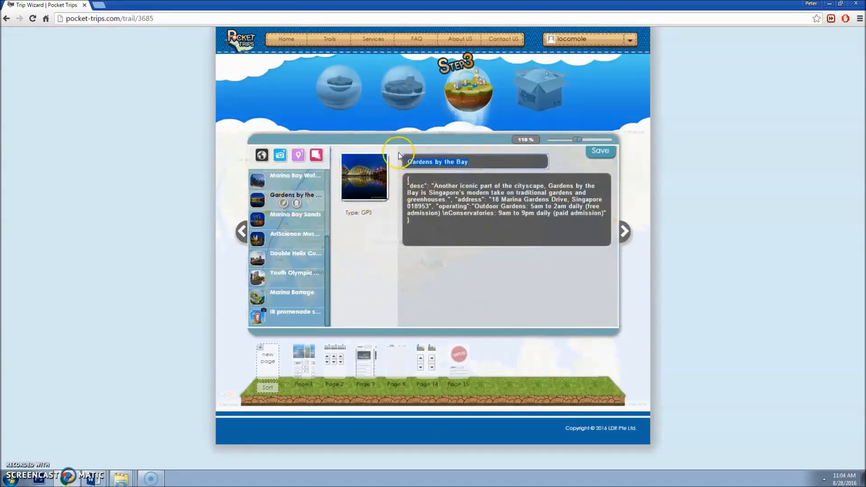
left_click(377, 200)
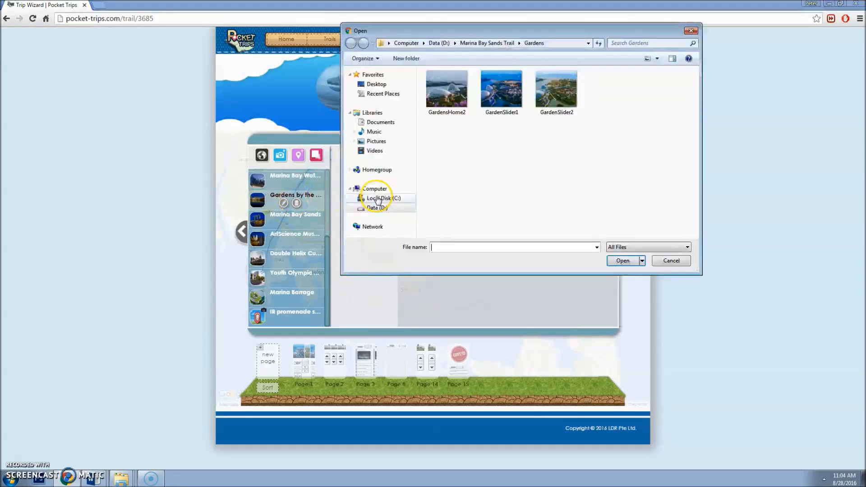
left_click(690, 30)
mouse_move(373, 197)
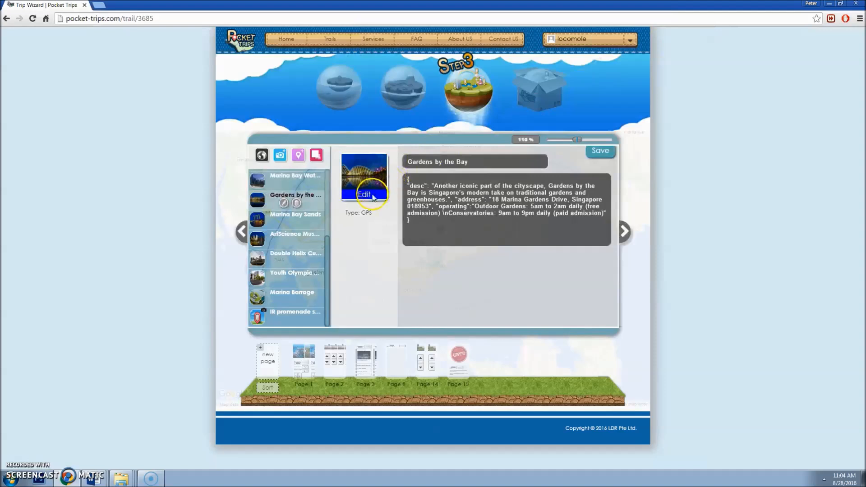
left_click(369, 197)
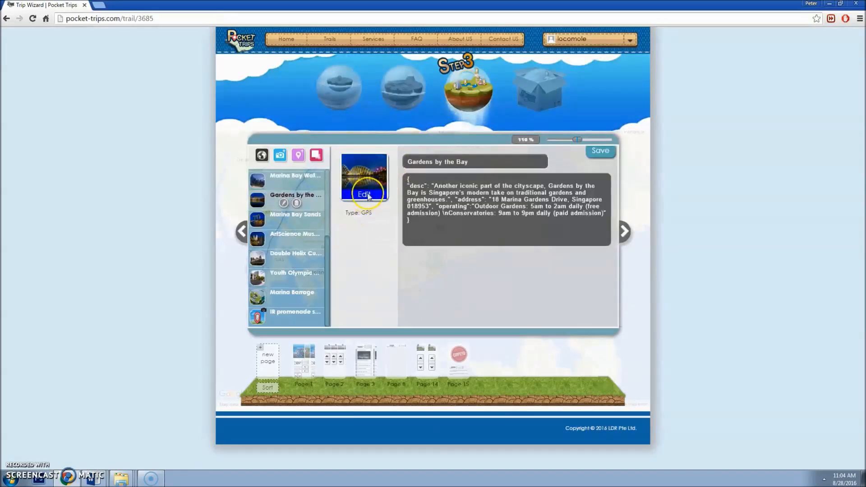
Step: Select the description's opening text, address entry and Outdoor Gardens opening hours
left_click(433, 186)
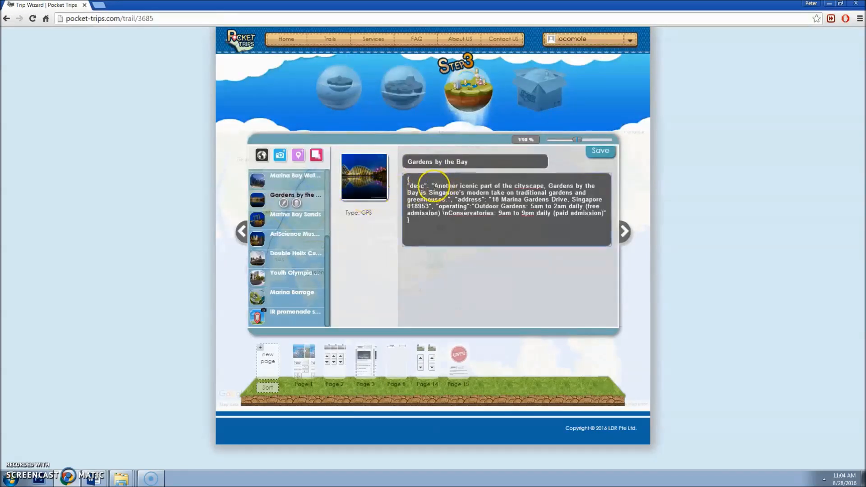
left_click_drag(432, 186, 582, 207)
left_click(520, 194)
left_click(483, 207)
Step: Save the hotspot details, then browse Pages 2, 3 and 14 before opening Page 1
left_click(594, 160)
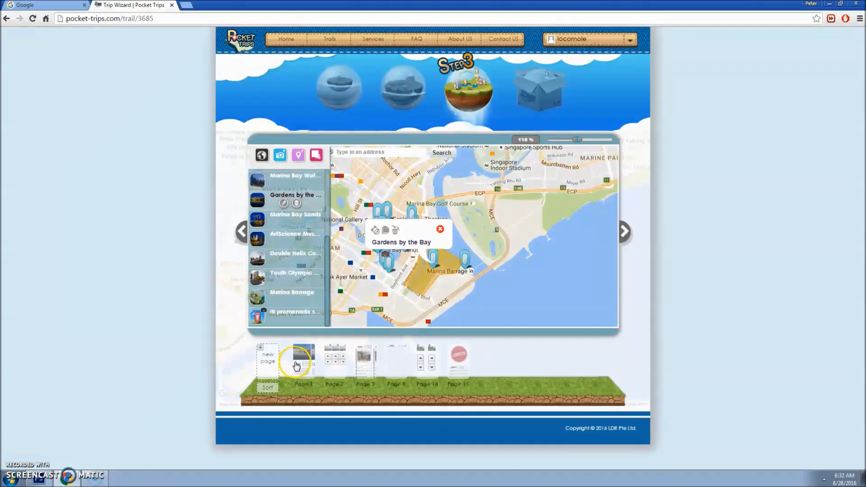
mouse_move(298, 364)
left_click(340, 364)
left_click(365, 363)
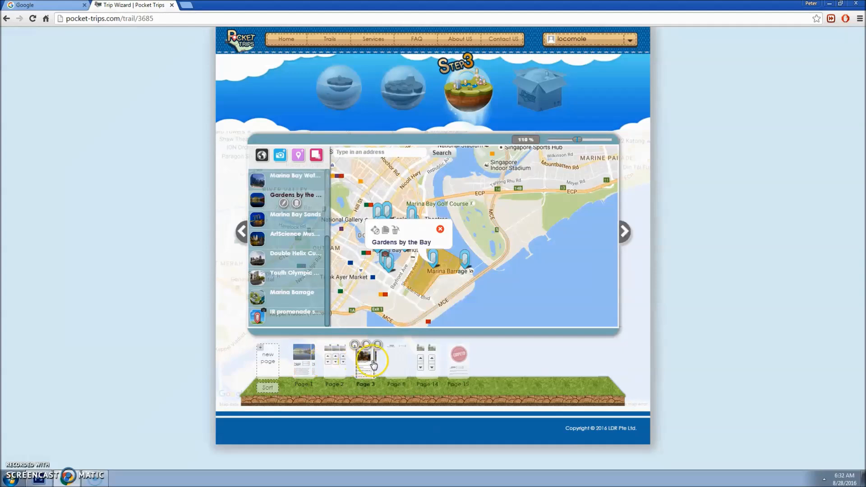
left_click(433, 363)
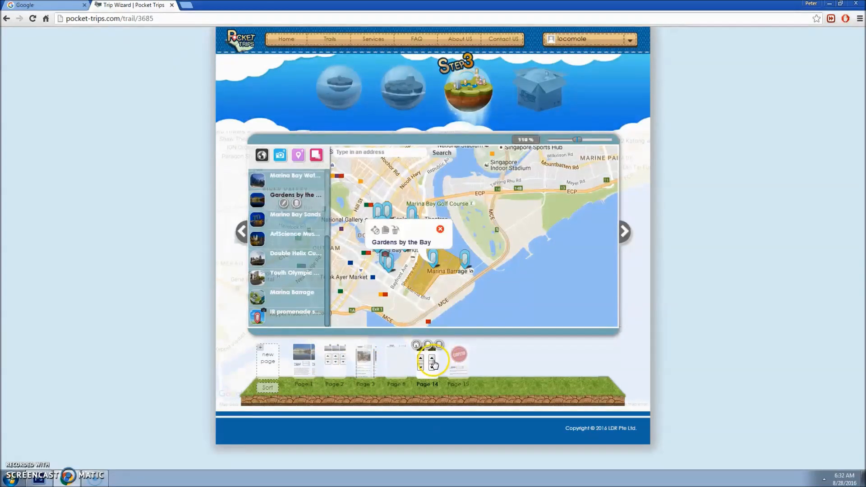
left_click(307, 364)
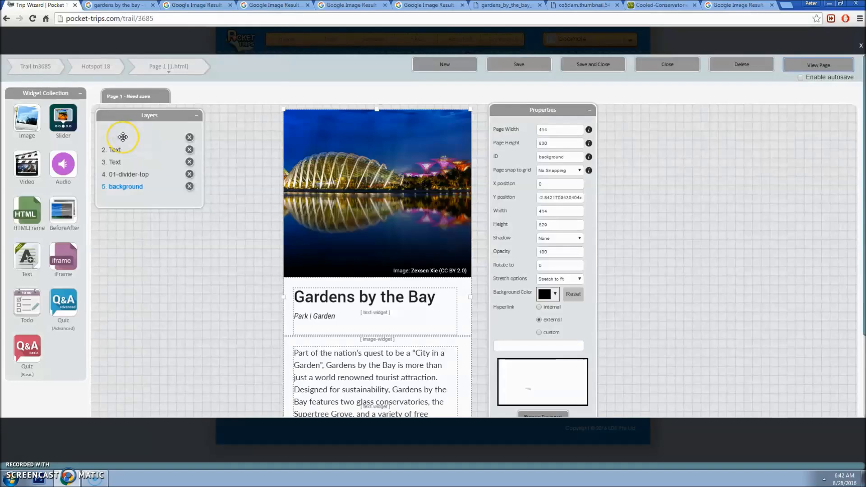
left_click(117, 137)
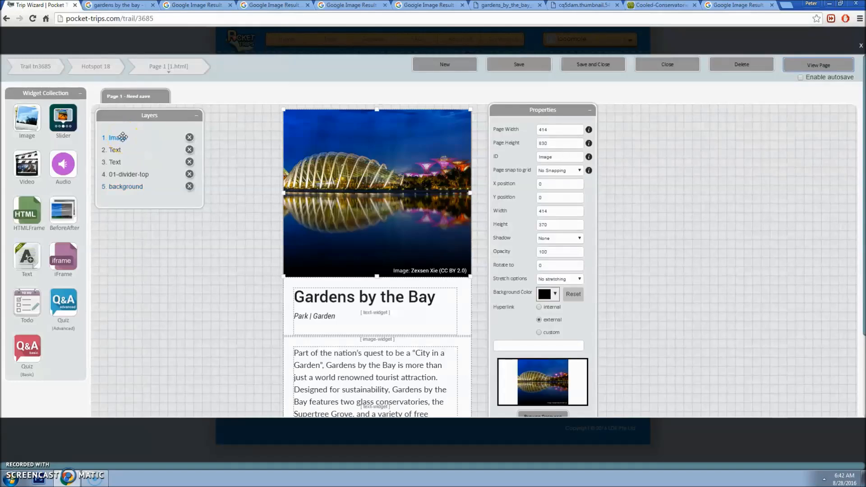
left_click(123, 149)
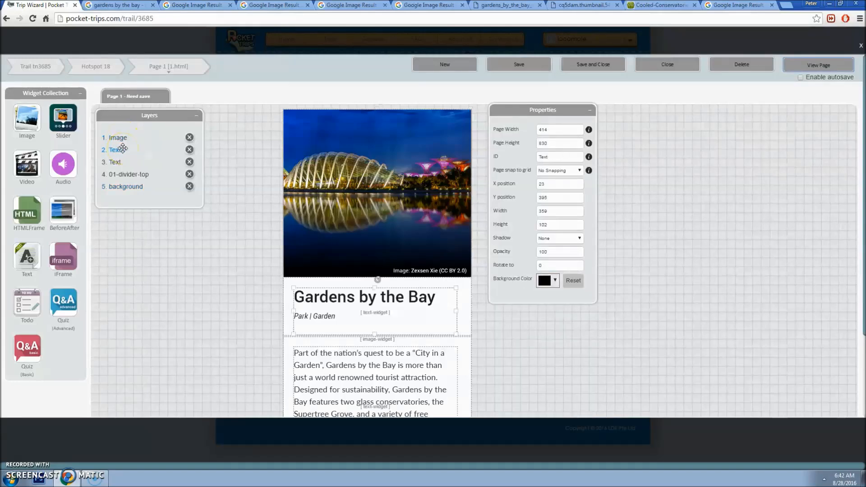
left_click(123, 162)
left_click(125, 171)
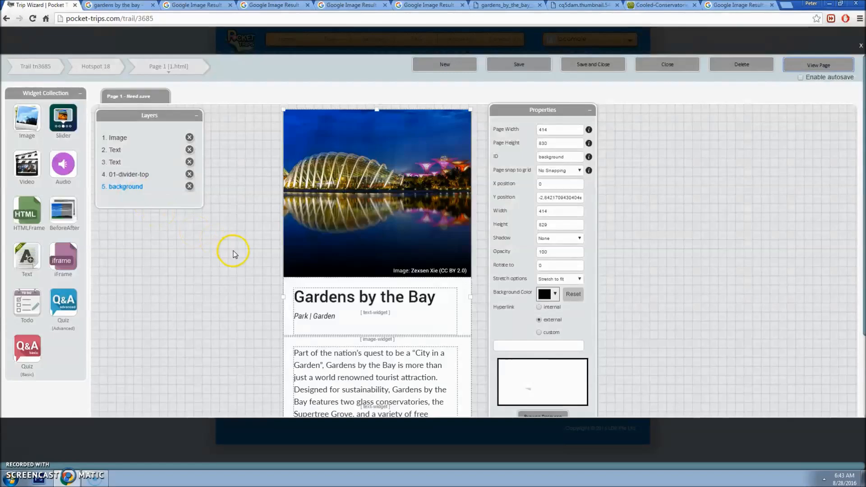
scroll(228, 261, "down", 1)
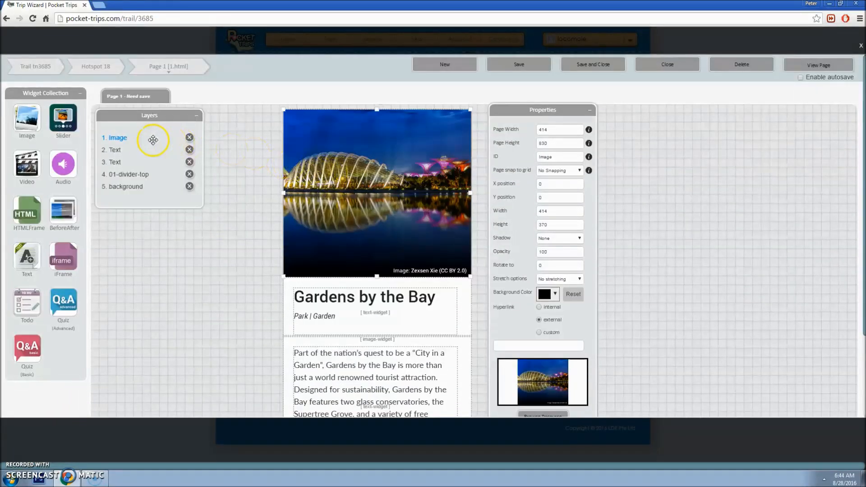
left_click(118, 150)
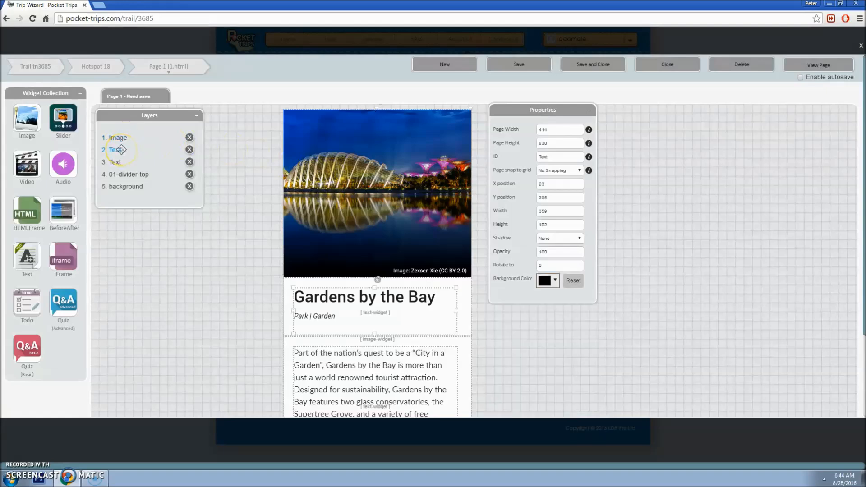
scroll(227, 195, "down", 1)
left_click(119, 117)
left_click(144, 129)
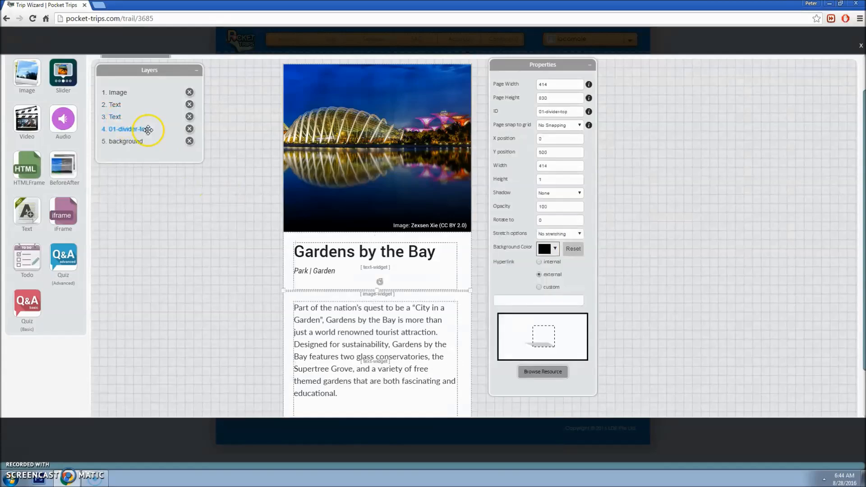
left_click(141, 142)
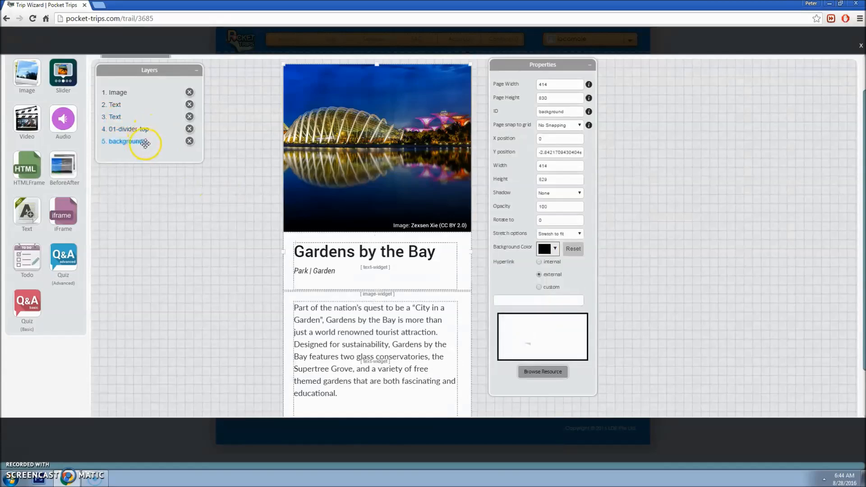
left_click(331, 100)
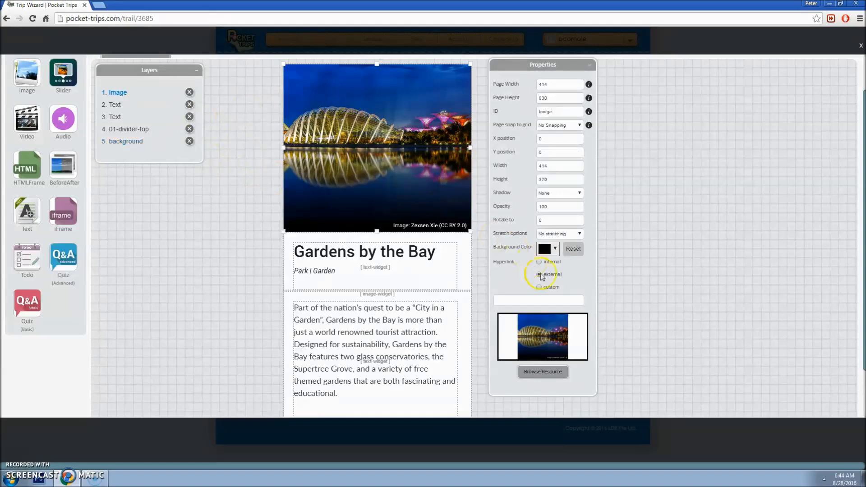
left_click(538, 376)
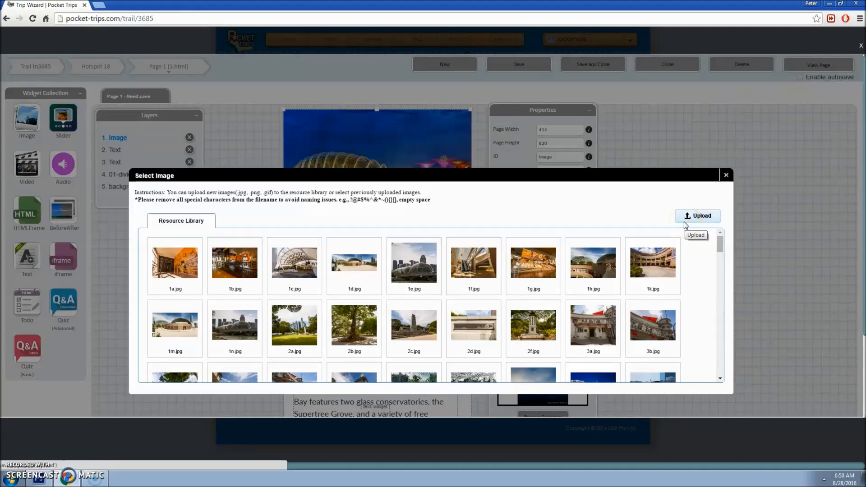
Step: Upload GardensHome2 to the Resource Library and set GardensHome2.jpg as the top image
left_click(686, 224)
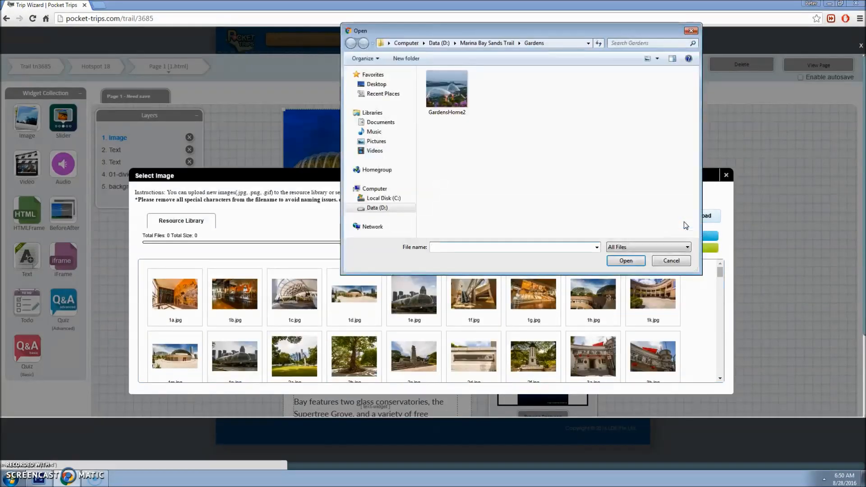
left_click(464, 106)
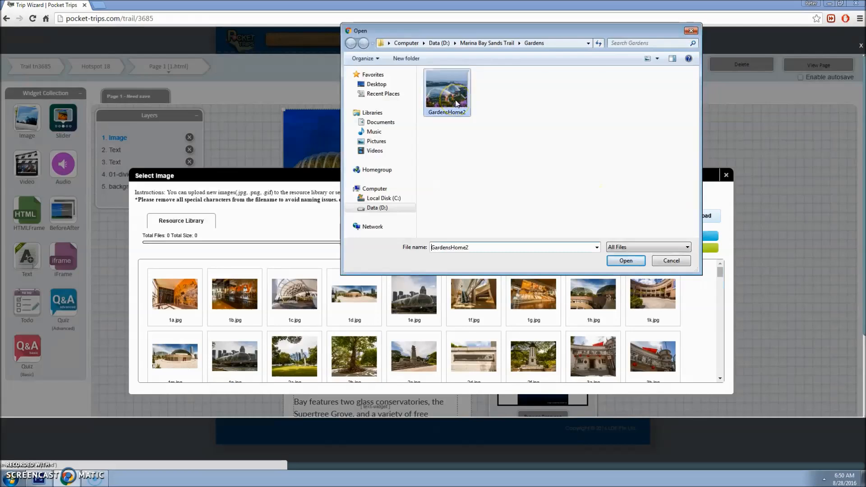
left_click(625, 261)
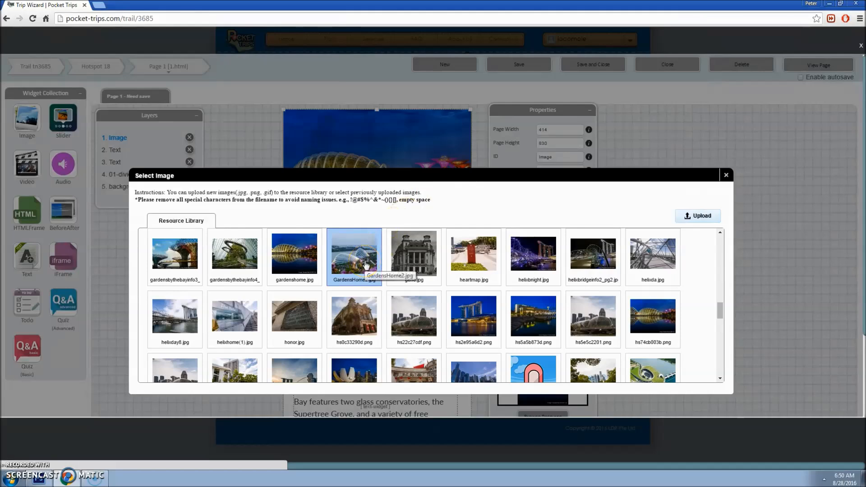
double_click(366, 263)
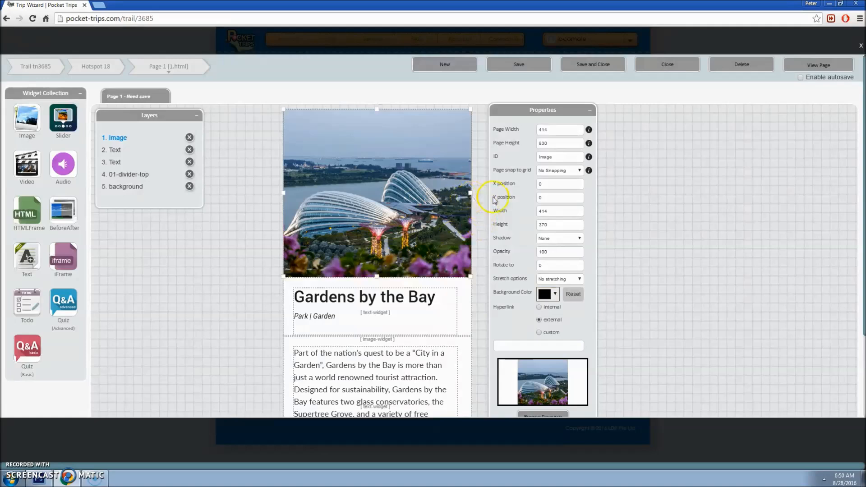
Step: Confirm the top photo is 414 by 370, save the page, and reselect the photo
left_click(574, 210)
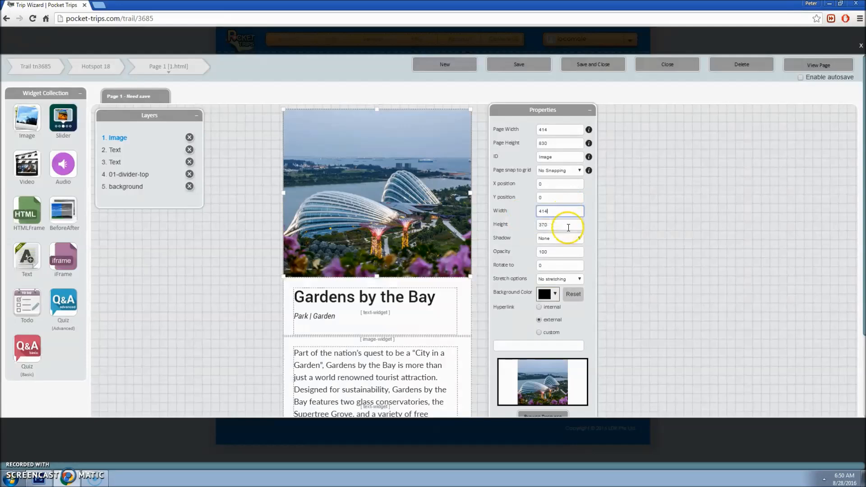
left_click(568, 226)
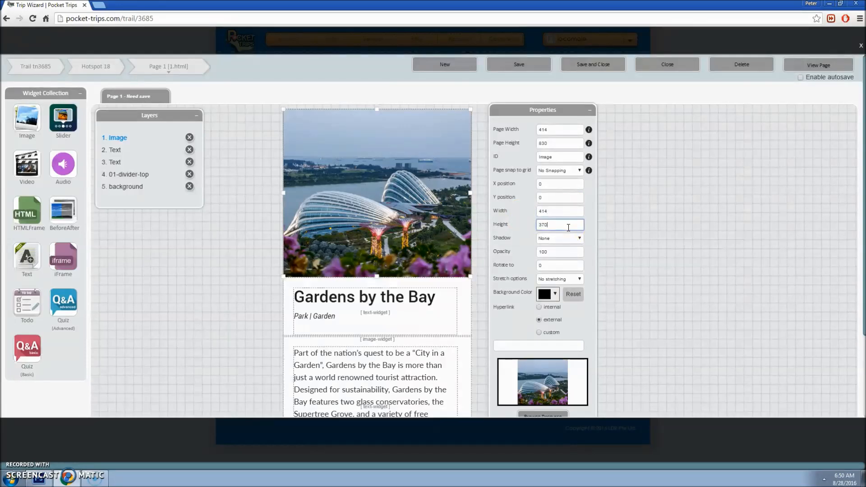
left_click(524, 67)
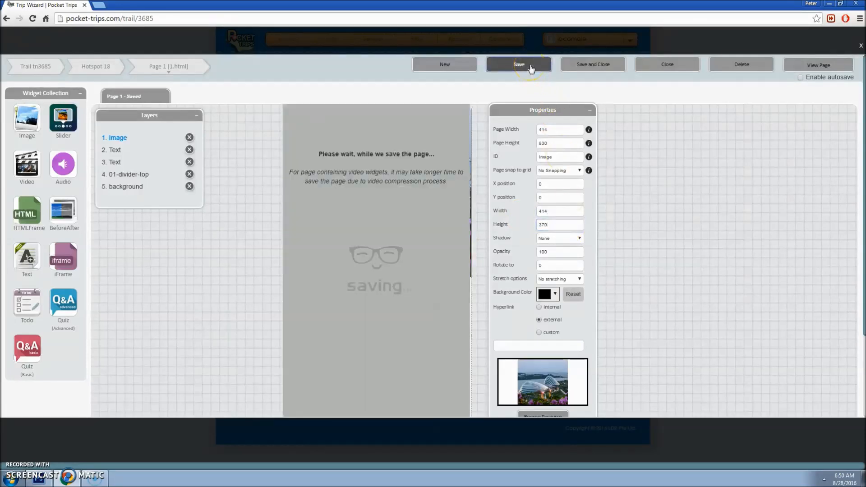
left_click(531, 67)
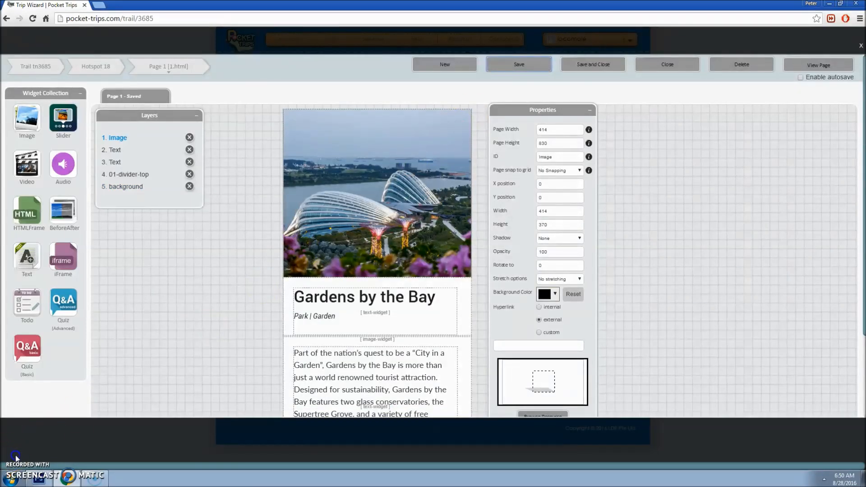
left_click(411, 177)
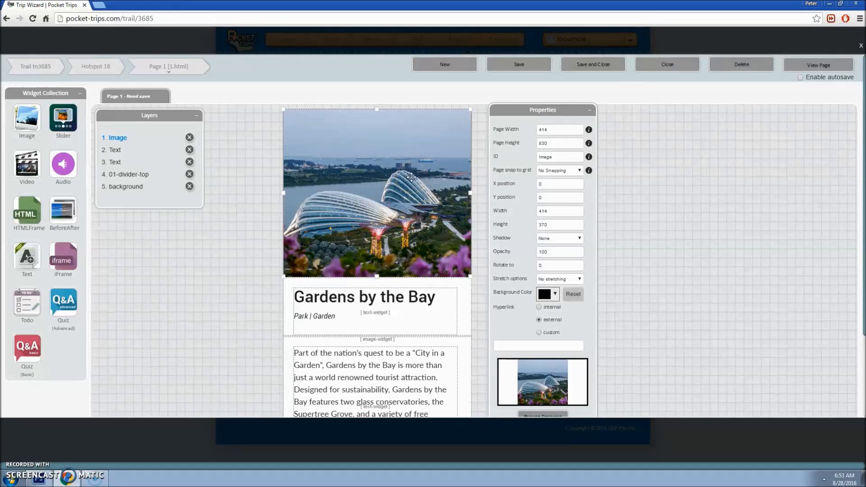
scroll(535, 362, "down", 1)
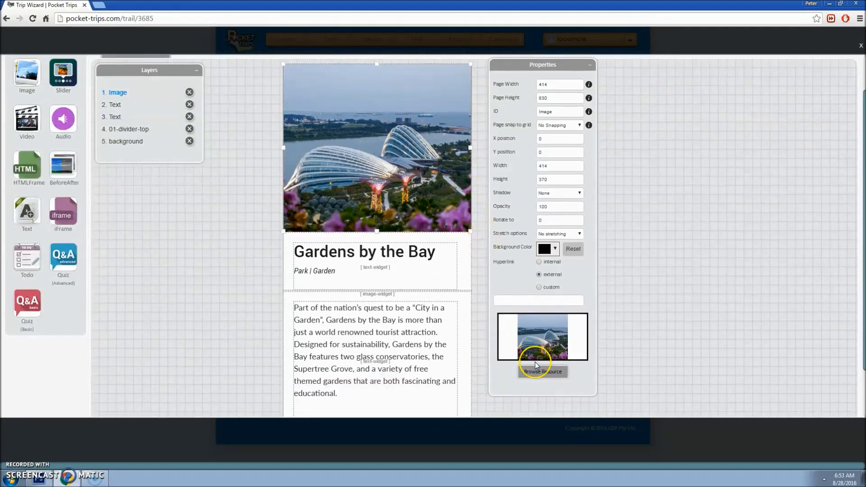
Step: Choose gardenshome.jpg from the Resource Library as the top photo and save Page 1
left_click(537, 374)
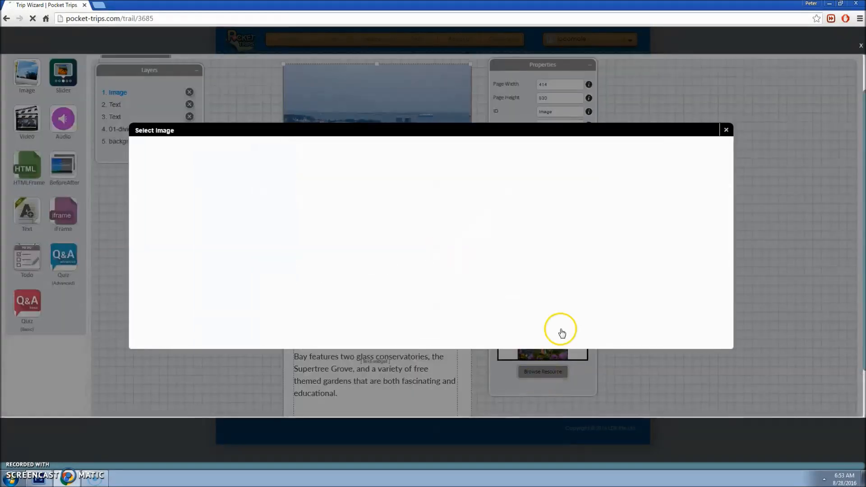
left_click_drag(721, 198, 699, 261)
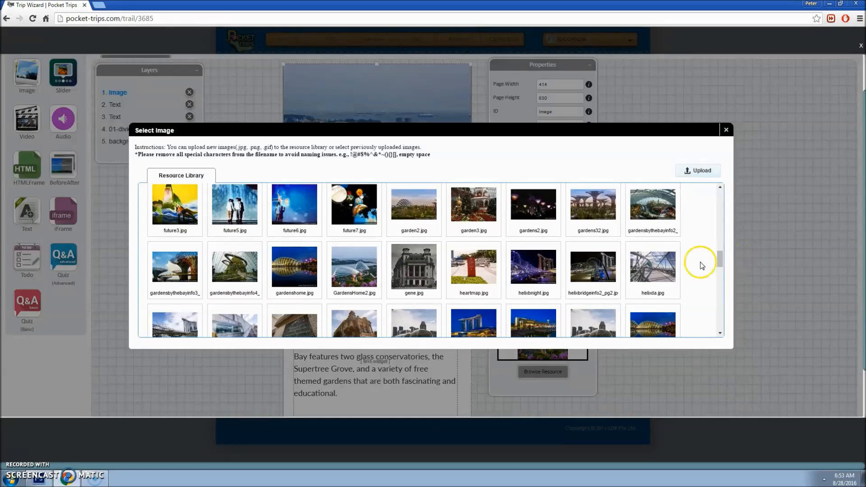
left_click(297, 280)
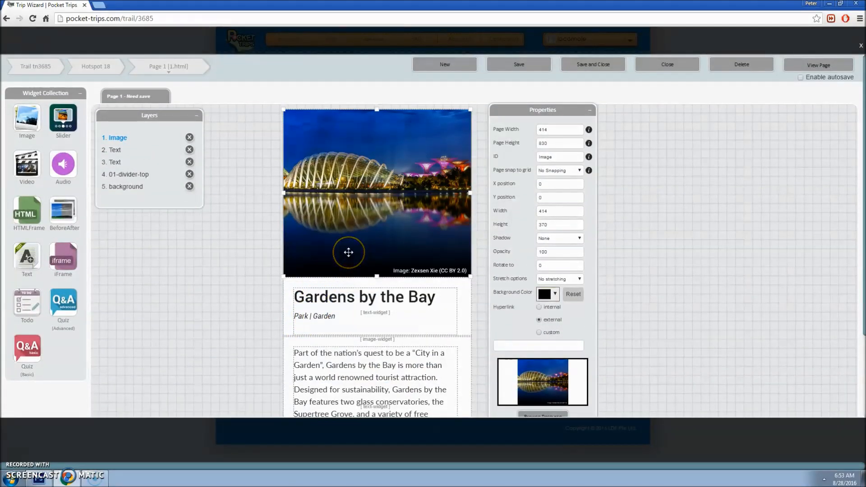
left_click(519, 64)
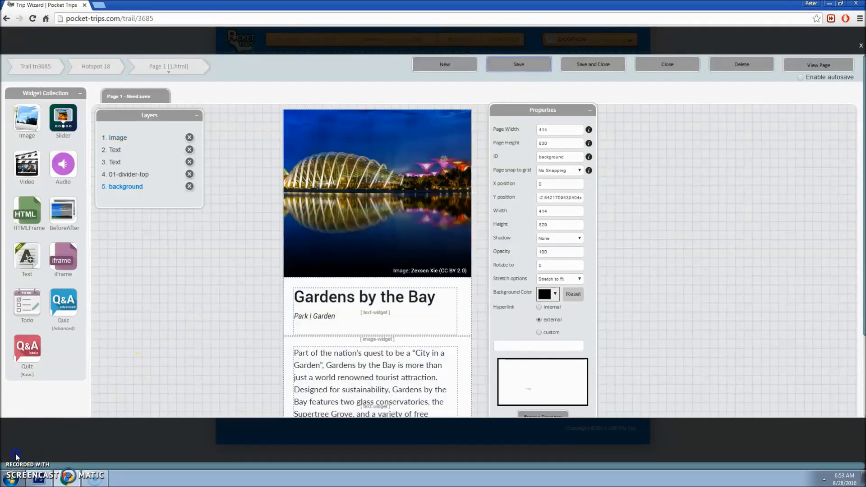
left_click(349, 173)
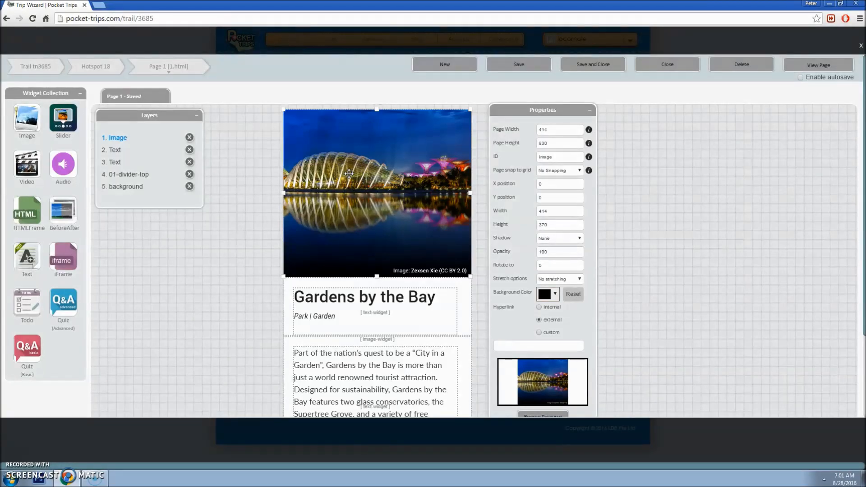
left_click(345, 171)
Step: Delete the Image layer and add a Slider with X 0, Y 0, Width 414, Height 370
left_click(189, 137)
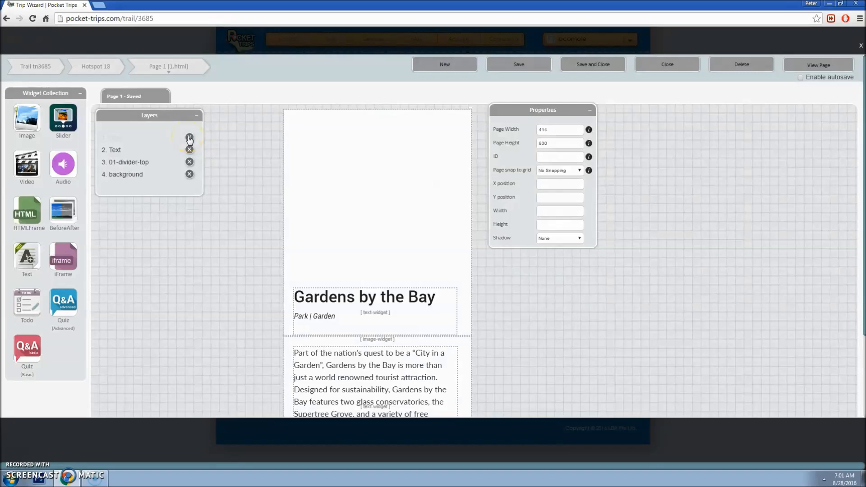
left_click_drag(63, 125, 298, 128)
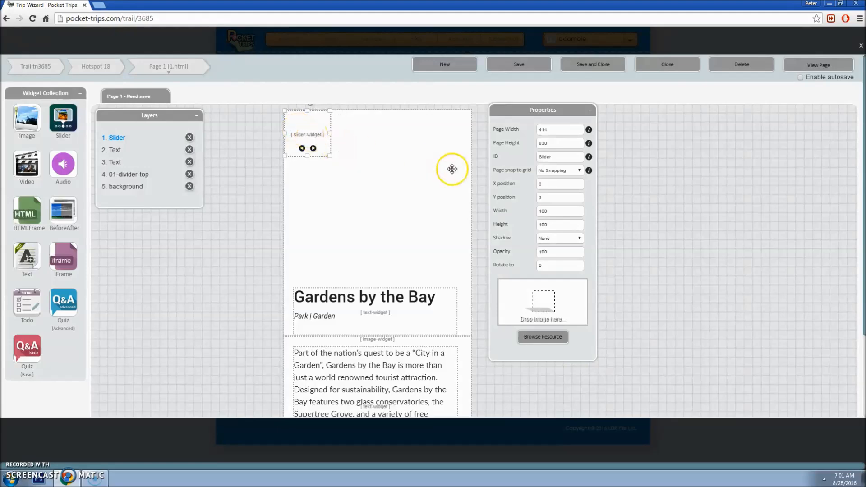
double_click(555, 185)
type("3")
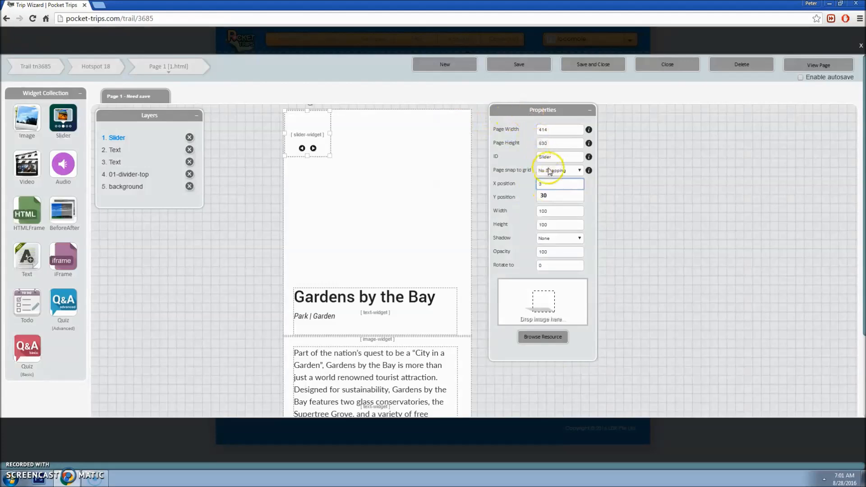
type("0")
key("Tab")
key("BackSpace")
key("Tab")
type("1")
type("14")
key("Tab")
type("1370")
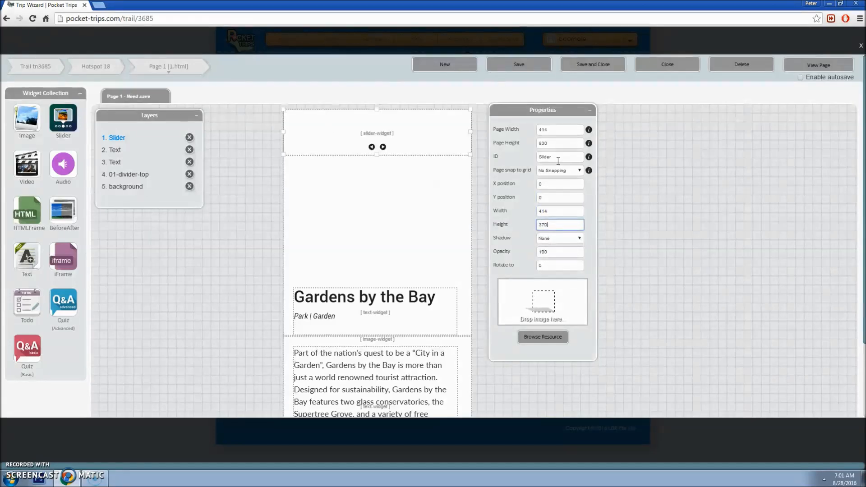
key("Tab")
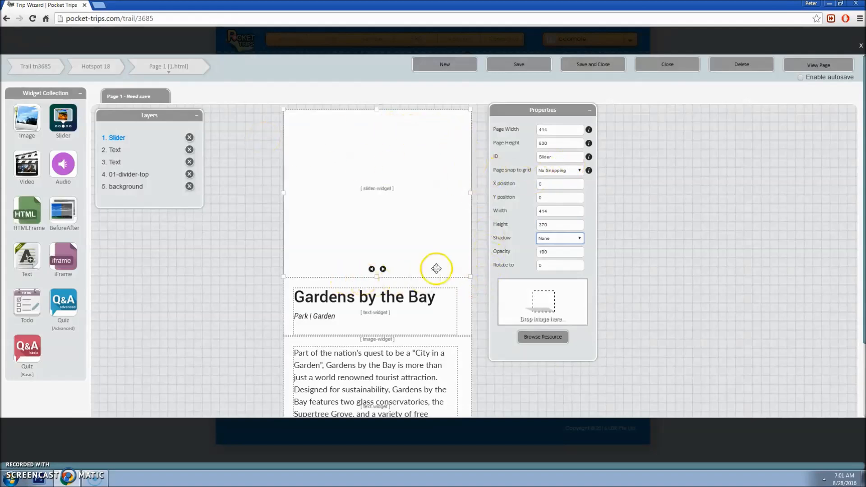
Step: Add gardenshome.jpg to the slider as its first slide
left_click(542, 337)
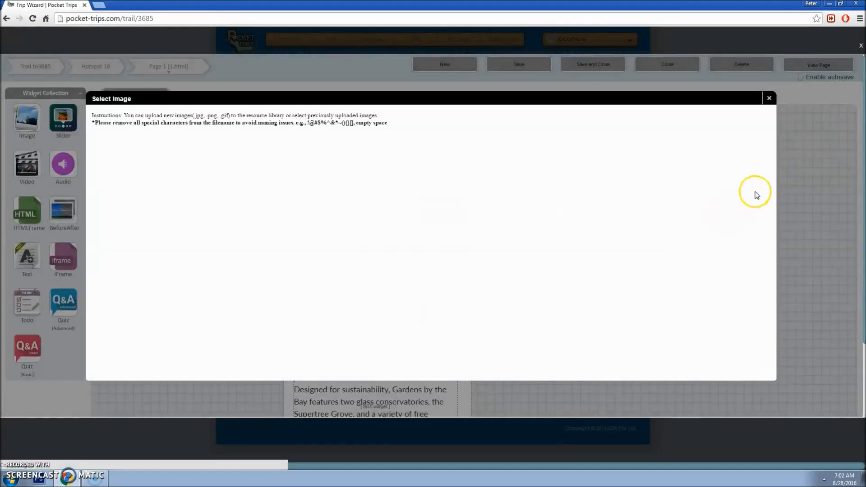
left_click_drag(763, 169, 767, 226)
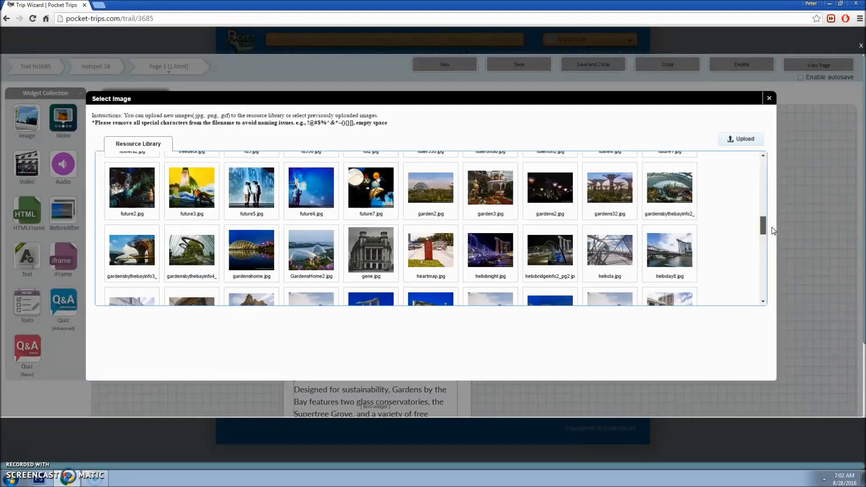
left_click(235, 255)
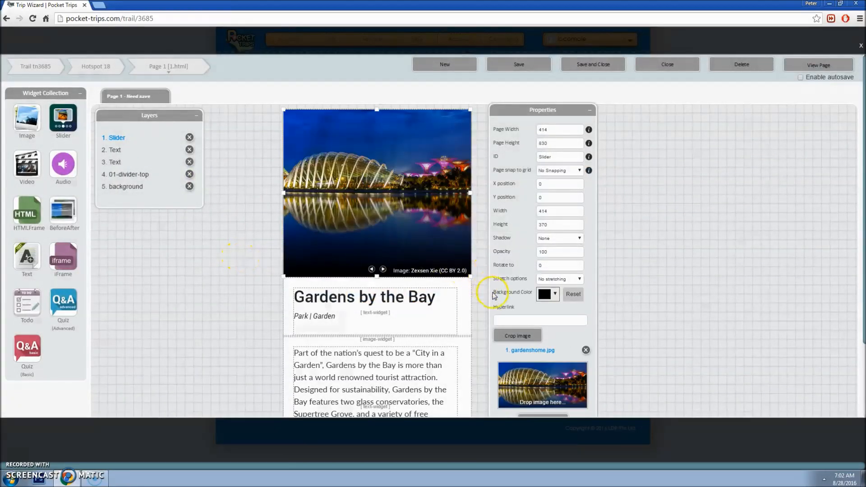
scroll(493, 290, "down", 2)
Step: Add GardensHome2.jpg as the second slide and save the page
left_click(546, 336)
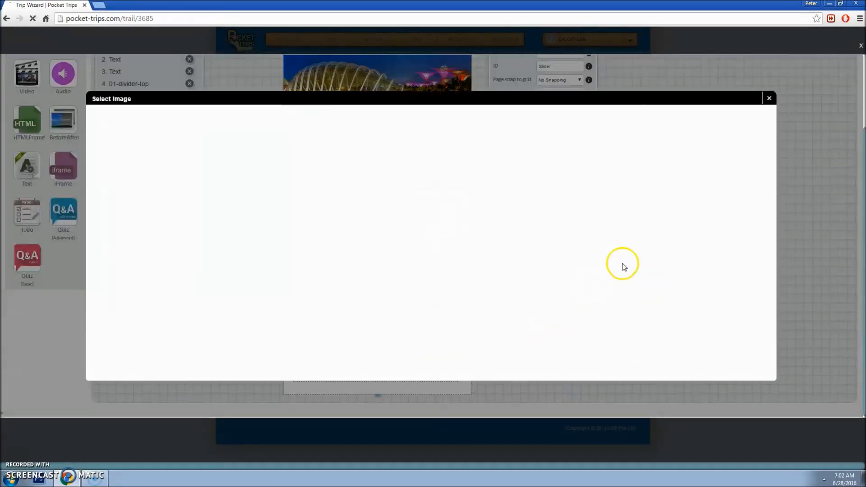
left_click_drag(765, 170, 775, 228)
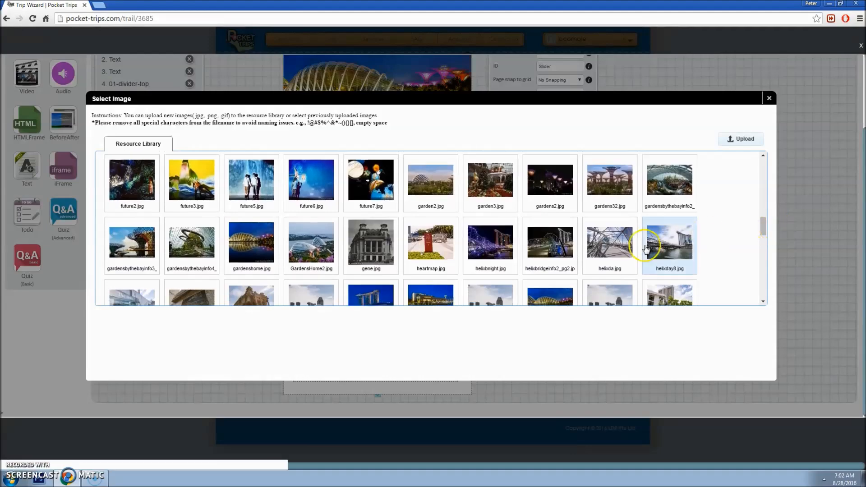
left_click(311, 248)
scroll(644, 178, "up", 2)
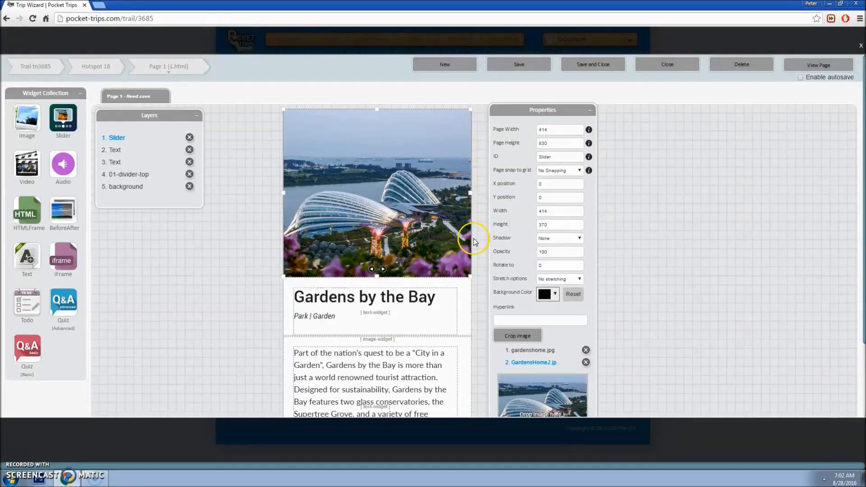
left_click(515, 69)
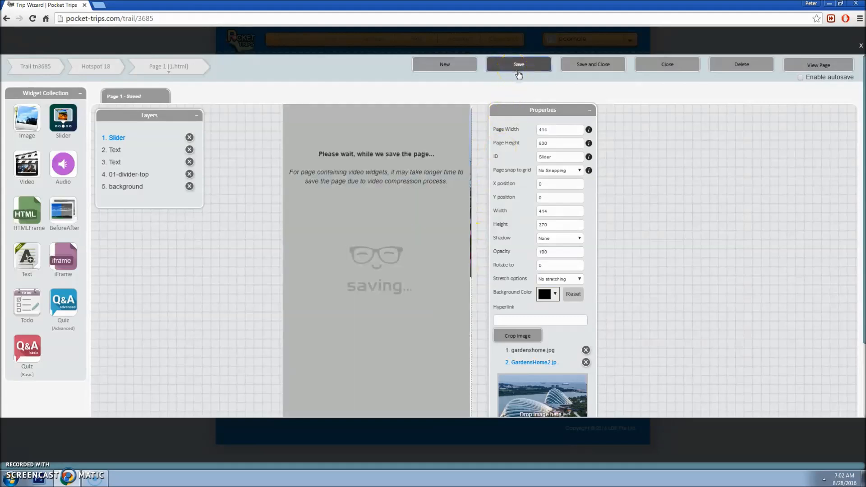
Step: Preview the page on a tablet, save it, then delete the Slider layer
left_click(797, 67)
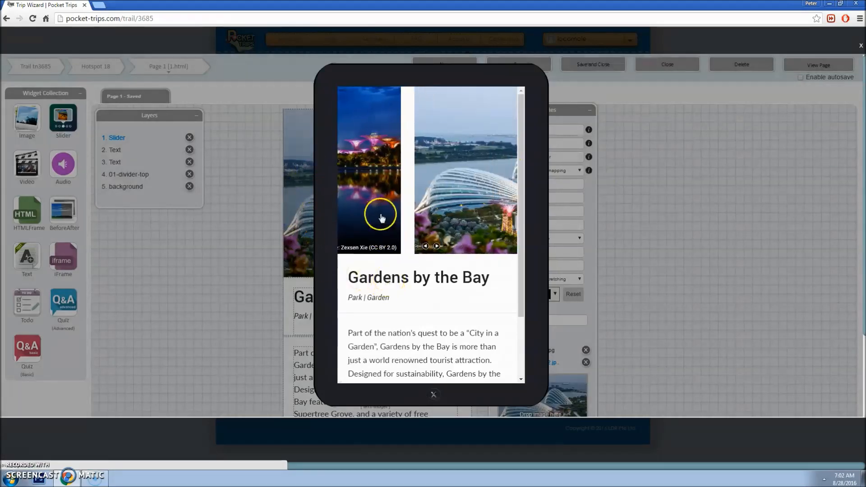
left_click(657, 218)
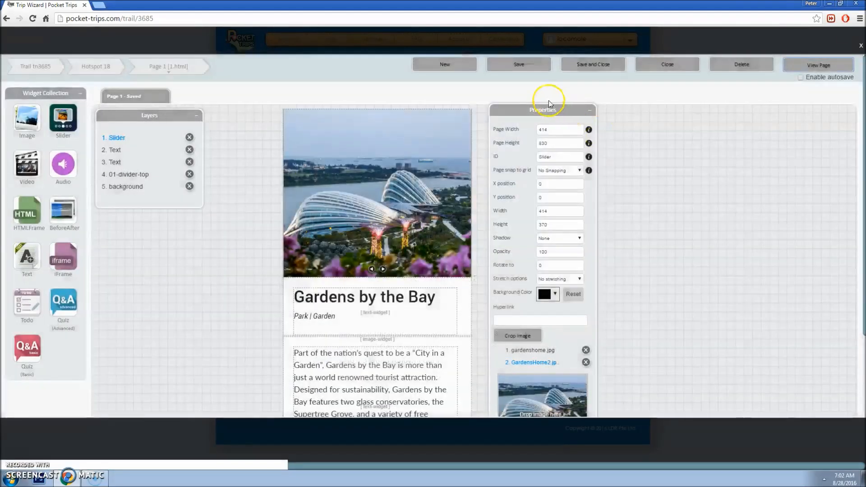
left_click(519, 65)
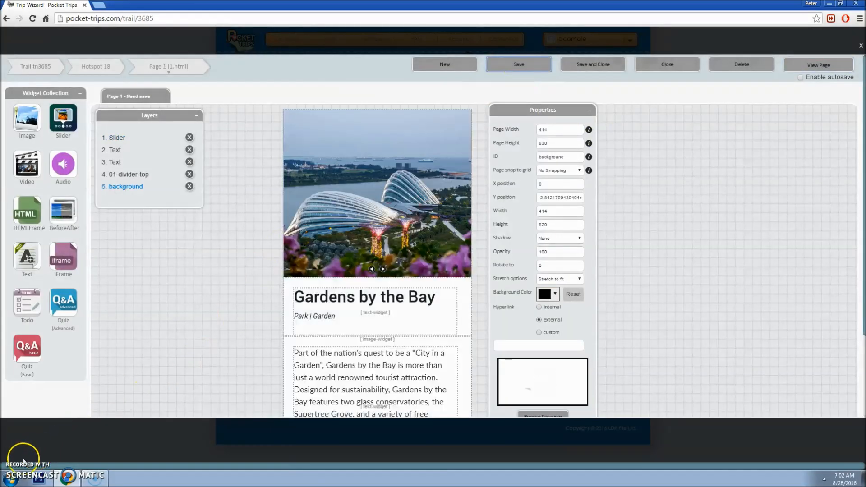
left_click(366, 179)
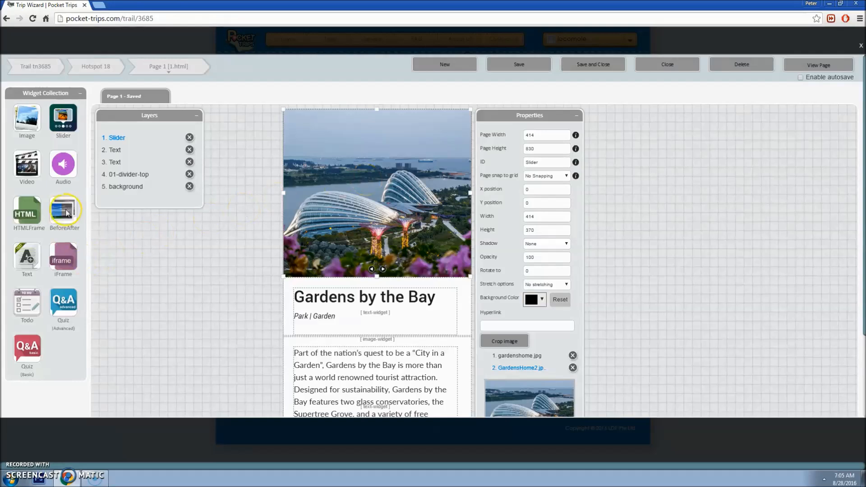
left_click(190, 137)
Step: Place a BeforeAfter widget on the page at X 0, Y 0, width 414, height 370
left_click_drag(58, 220, 318, 123)
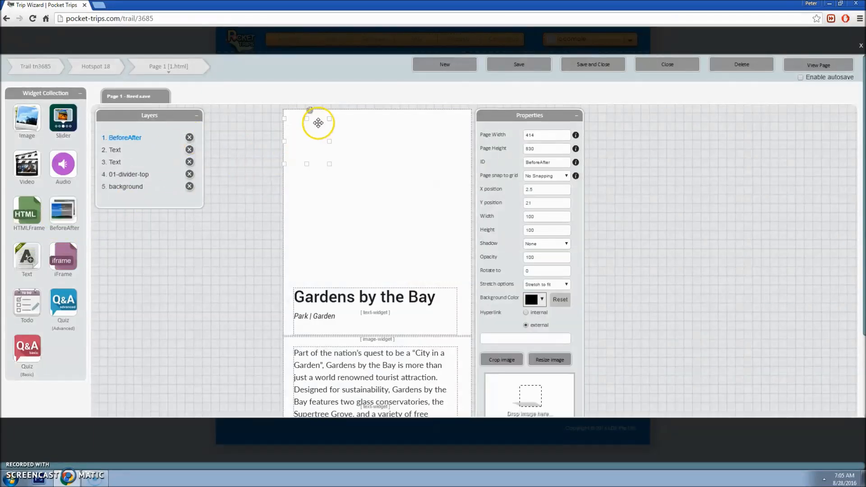
left_click(561, 189)
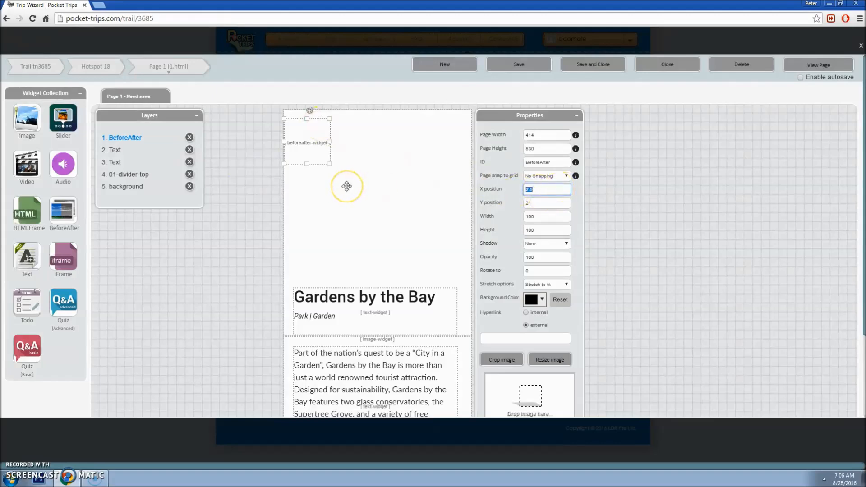
type("0")
key("Tab")
type("0")
key("Tab")
key("BackSpace")
type("414")
key("Tab")
key("BackSpace")
key("BackSpace")
key("BackSpace")
type("370")
key("Tab")
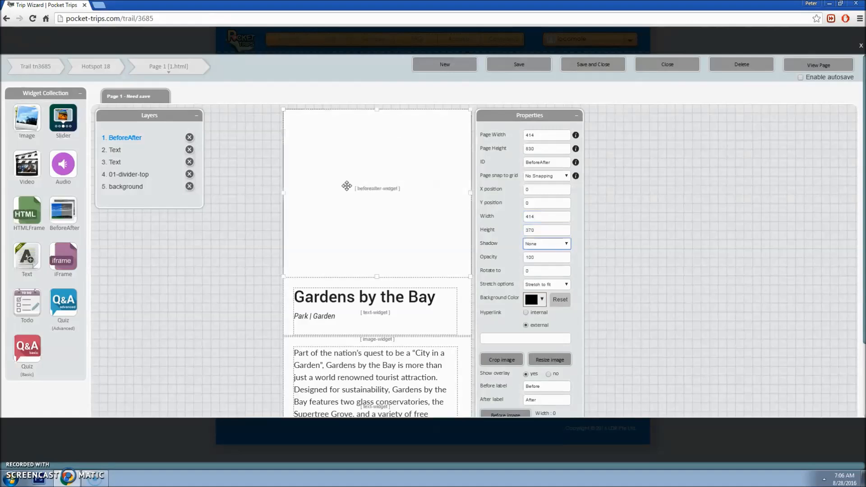
scroll(682, 206, "down", 2)
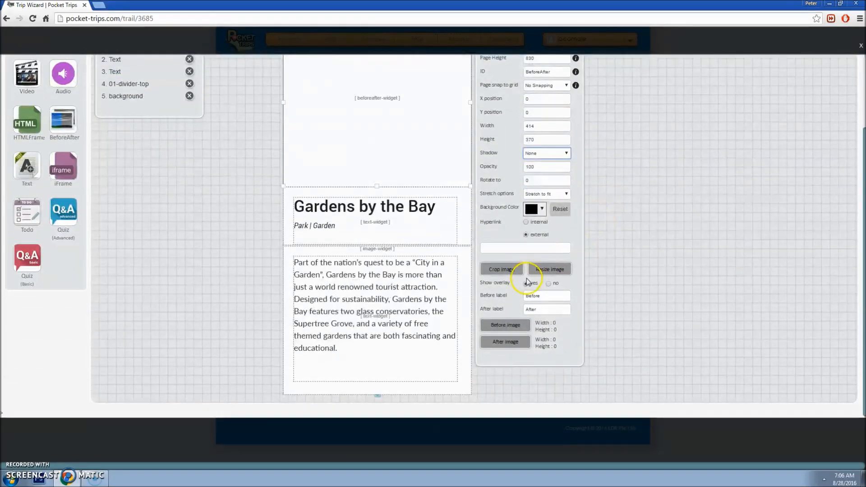
Step: Upload GardenSlider1 and use it as the widget's before image
left_click(520, 330)
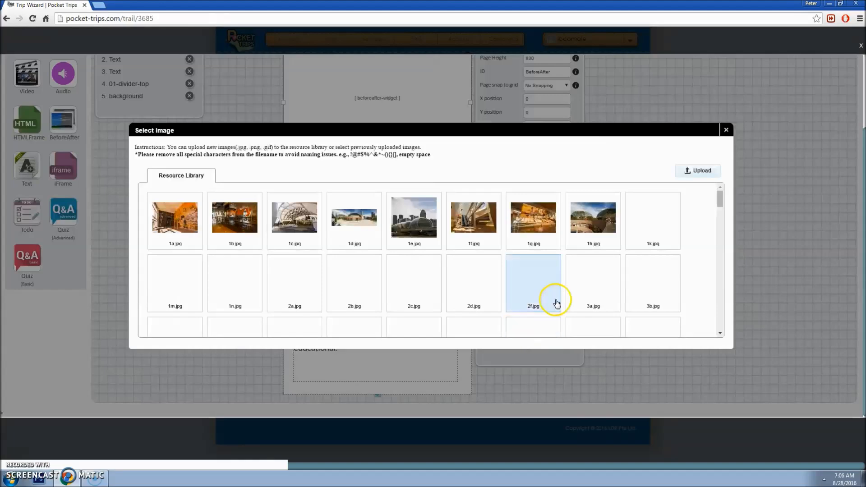
left_click(701, 171)
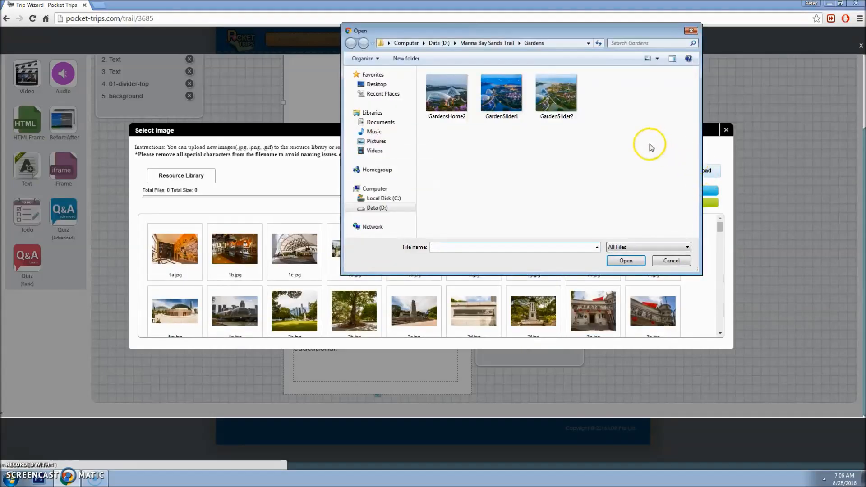
double_click(514, 102)
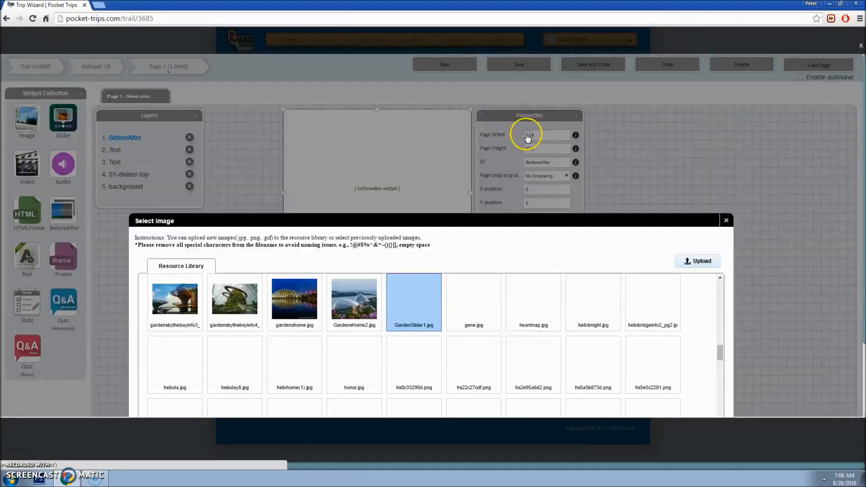
left_click(412, 300)
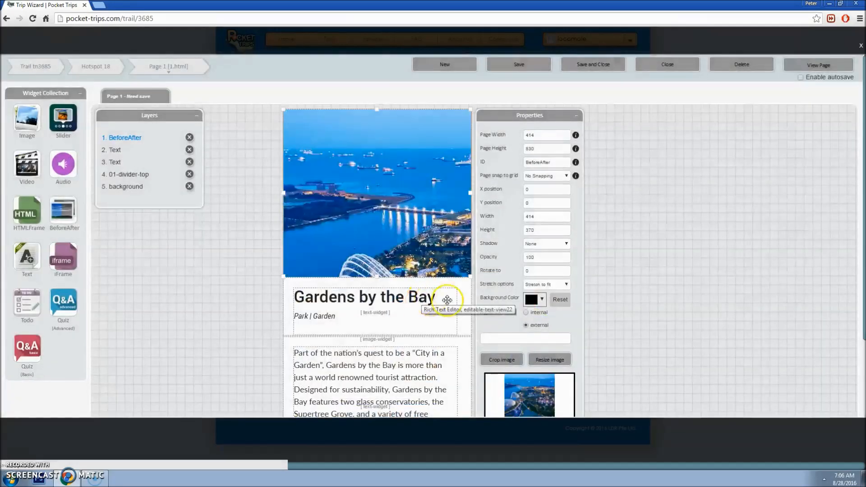
scroll(635, 303, "down", 1)
scroll(636, 303, "down", 2)
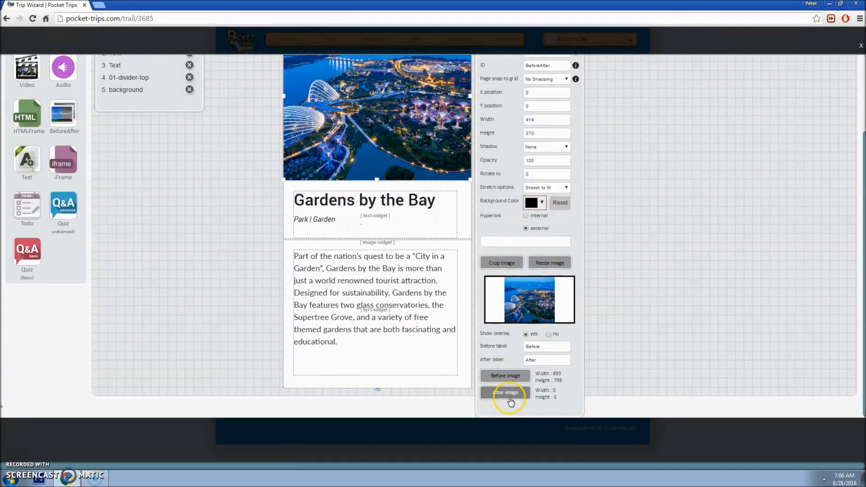
Step: Upload GardenSlider2 and use it as the widget's after image
left_click(510, 401)
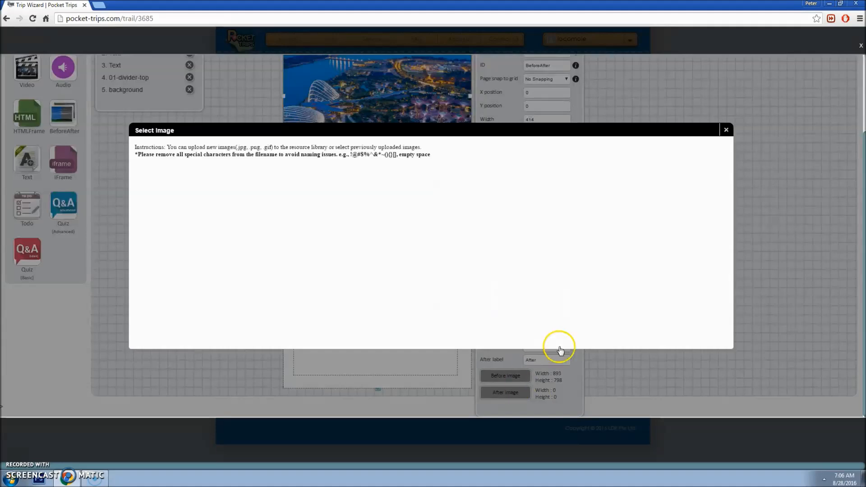
left_click(699, 170)
double_click(555, 89)
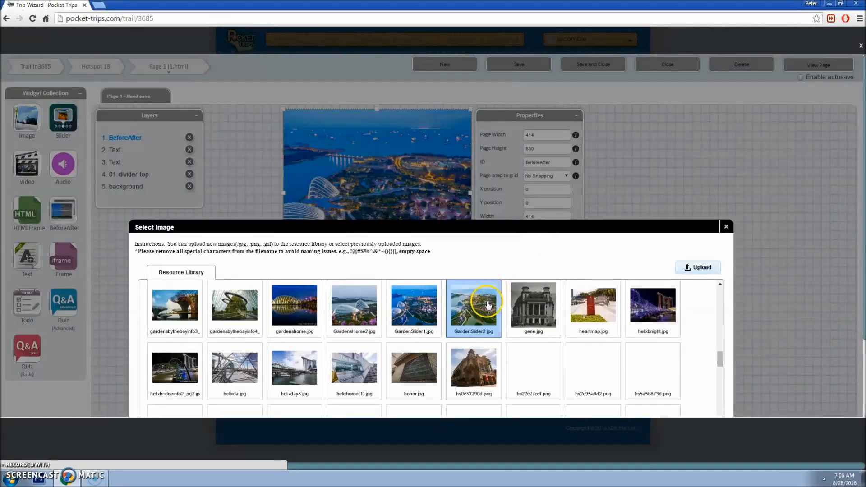
left_click(483, 303)
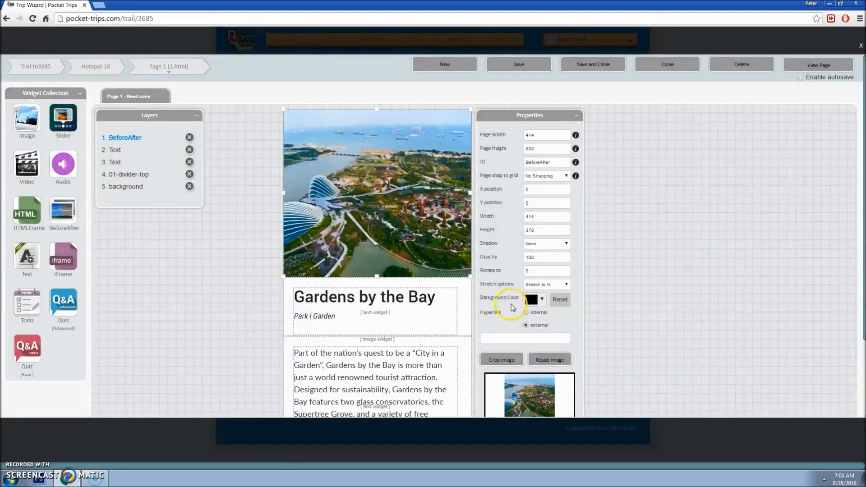
scroll(597, 310, "down", 2)
Step: Rename the before label to Night and the after label to Day
double_click(546, 356)
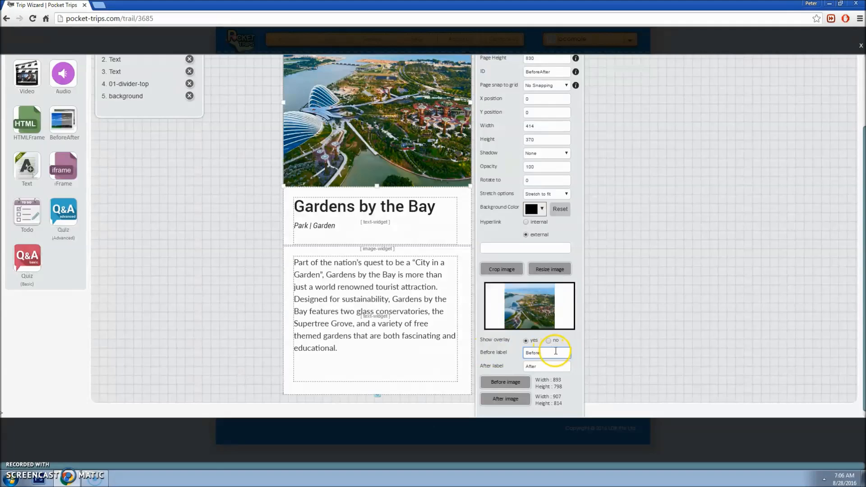
type("Night")
key("Tab")
type("D")
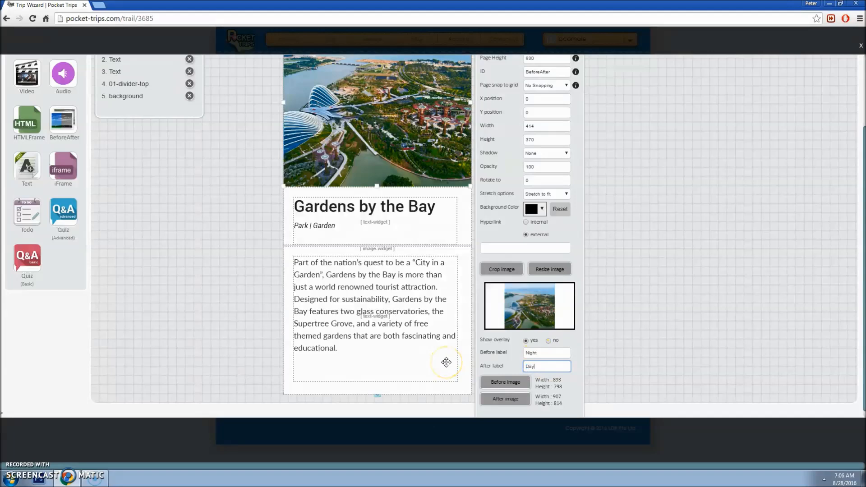
left_click(549, 354)
left_click(547, 366)
left_click(545, 359)
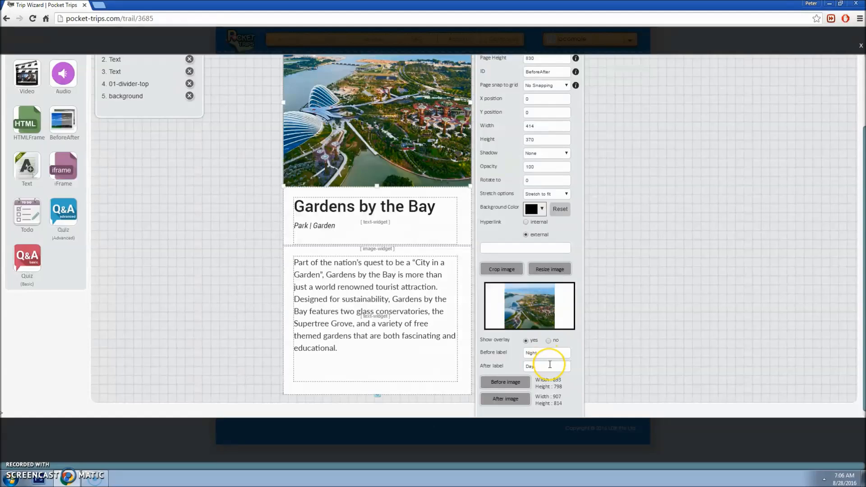
scroll(590, 218, "up", 2)
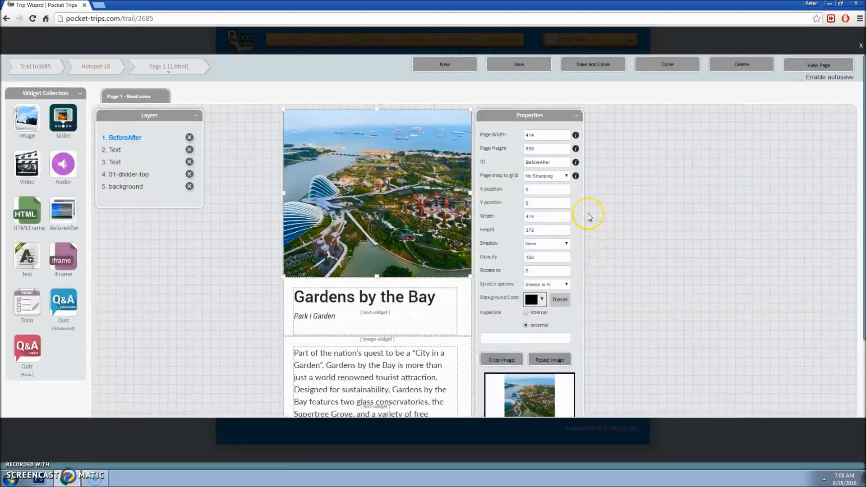
Step: Save the page, preview it, and slide between the night and day photos
left_click(526, 66)
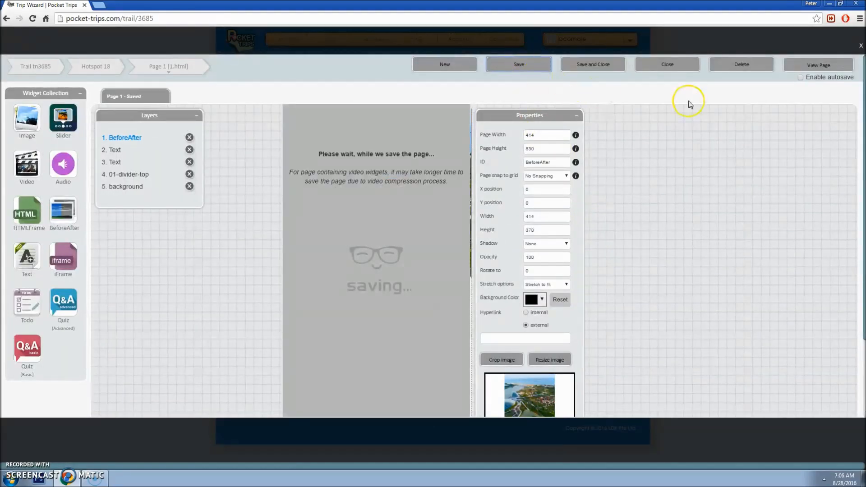
left_click(808, 68)
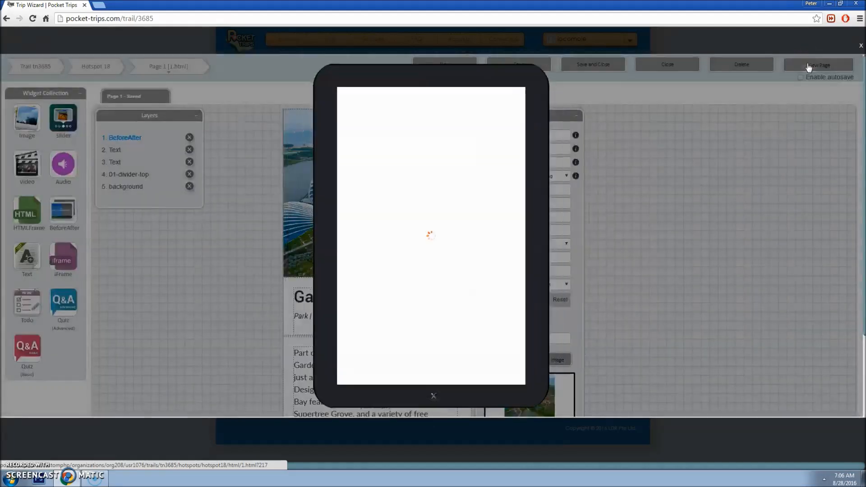
left_click_drag(470, 173, 431, 174)
left_click(615, 185)
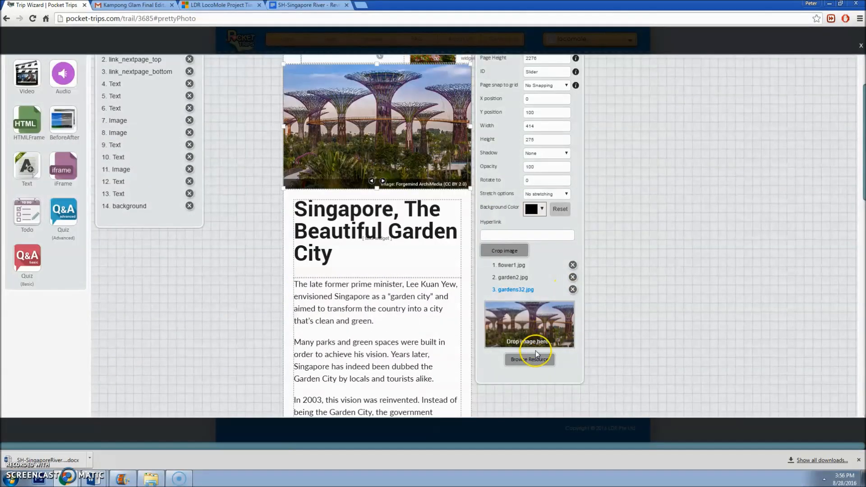
Step: Open the slider's image upload panel, then bring the castle image forward in Photoshop
left_click(529, 356)
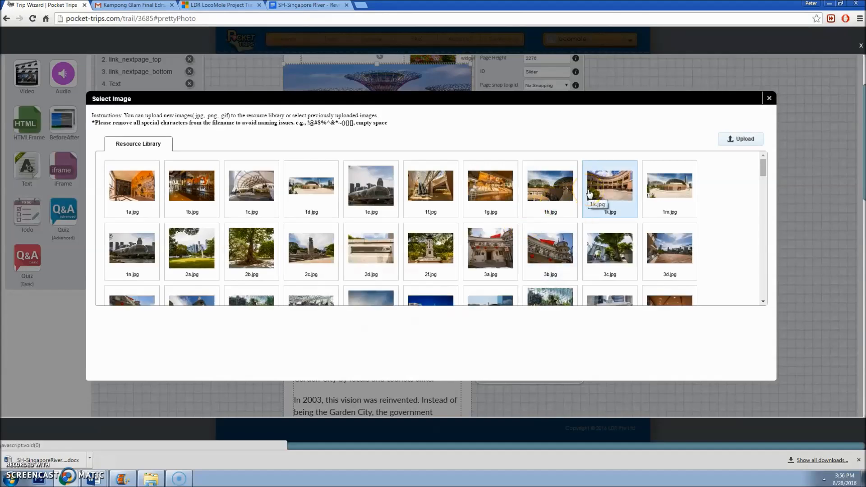
left_click(742, 140)
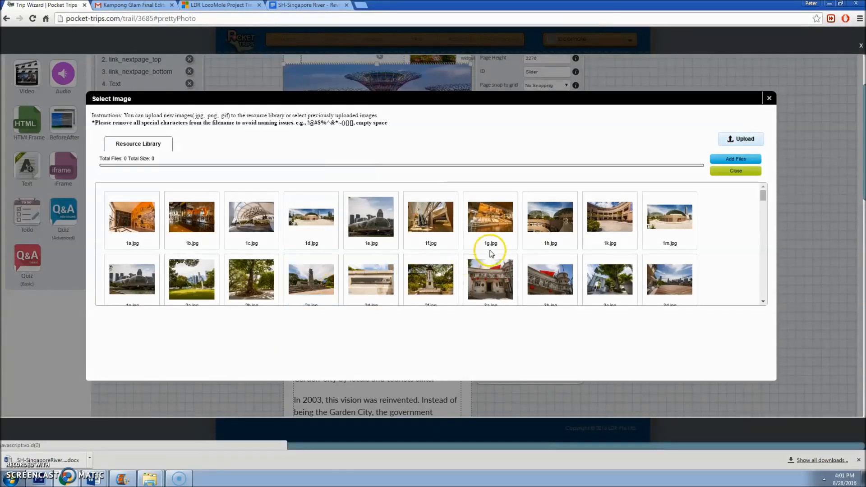
scroll(408, 269, "down", 1)
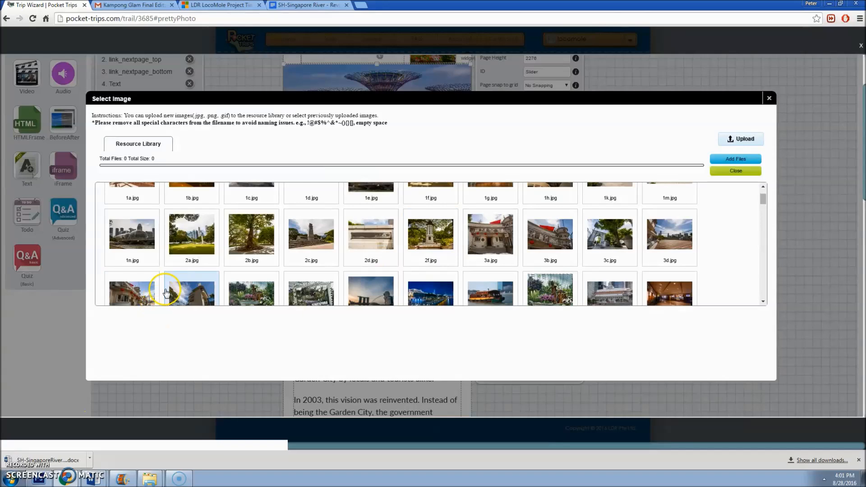
mouse_move(45, 482)
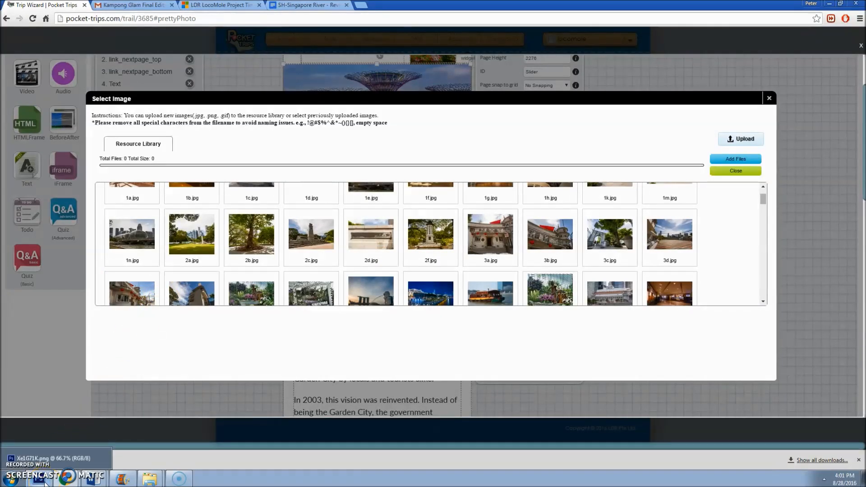
left_click(45, 482)
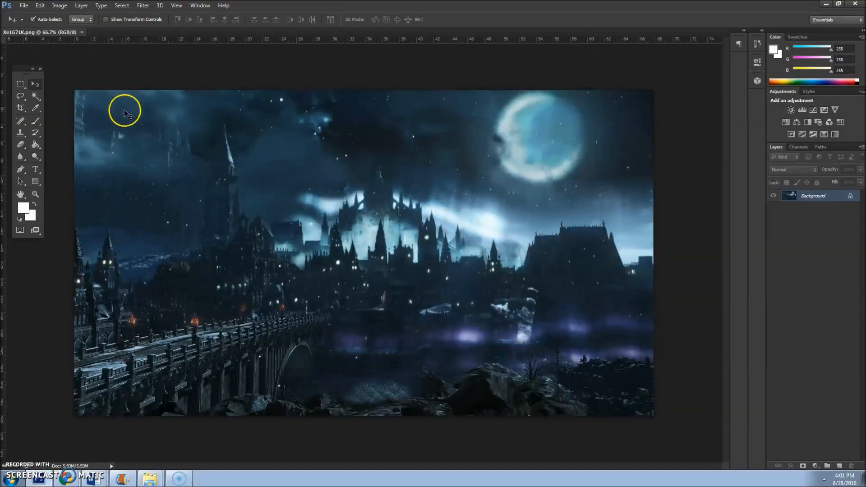
Step: Crop the castle image to 414 by 275
left_click(21, 109)
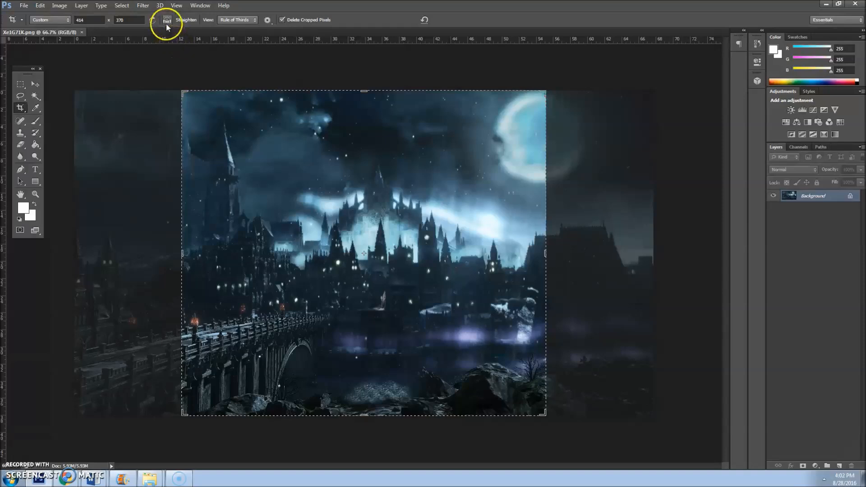
left_click(133, 21)
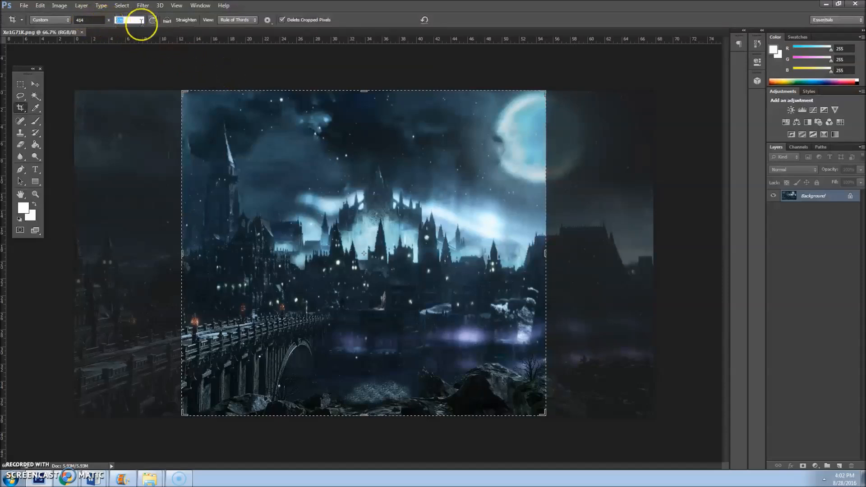
type("275")
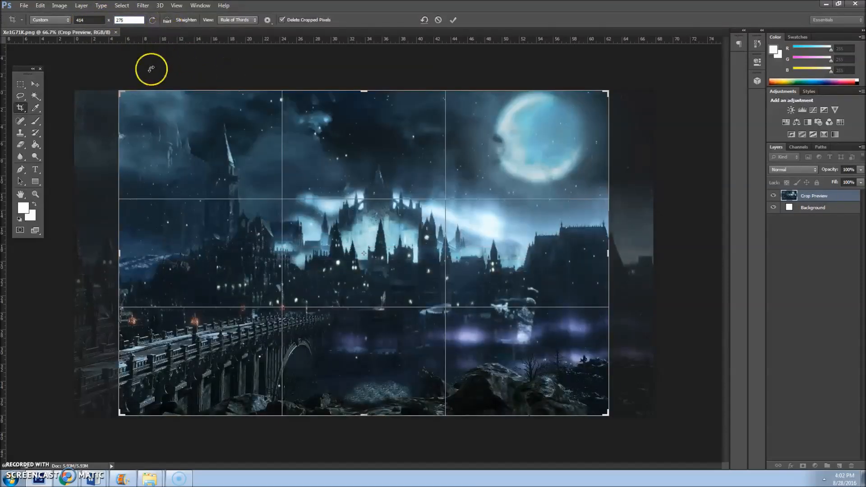
left_click(35, 85)
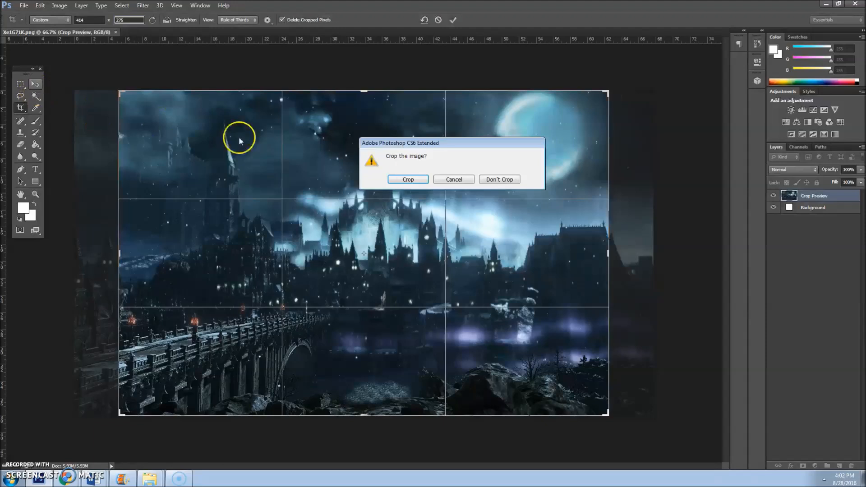
left_click(407, 180)
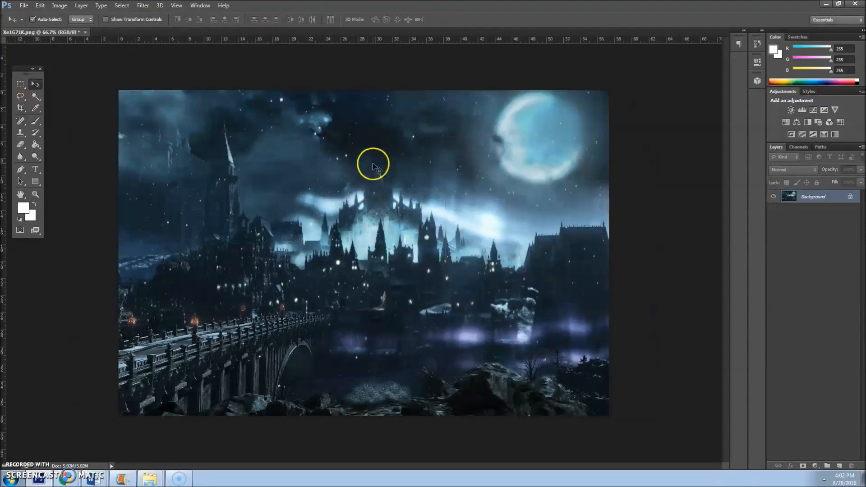
Step: Resize the image to 800 pixels wide with proportions constrained
left_click(60, 6)
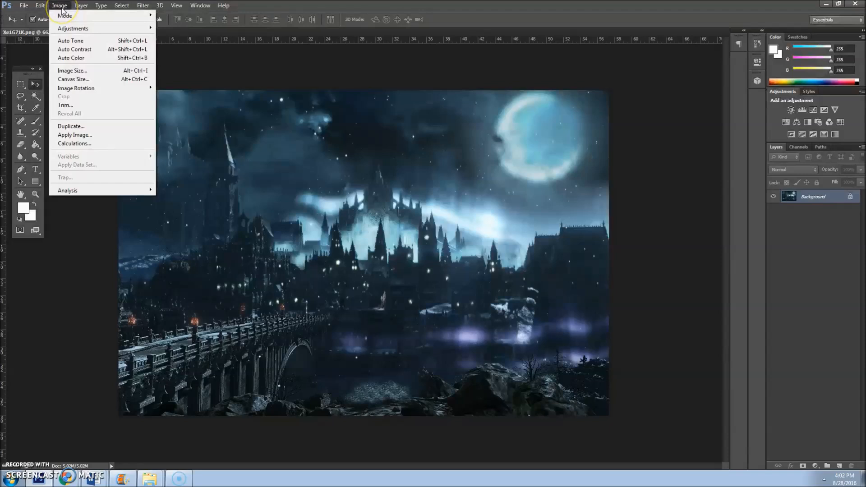
left_click(81, 73)
type("800")
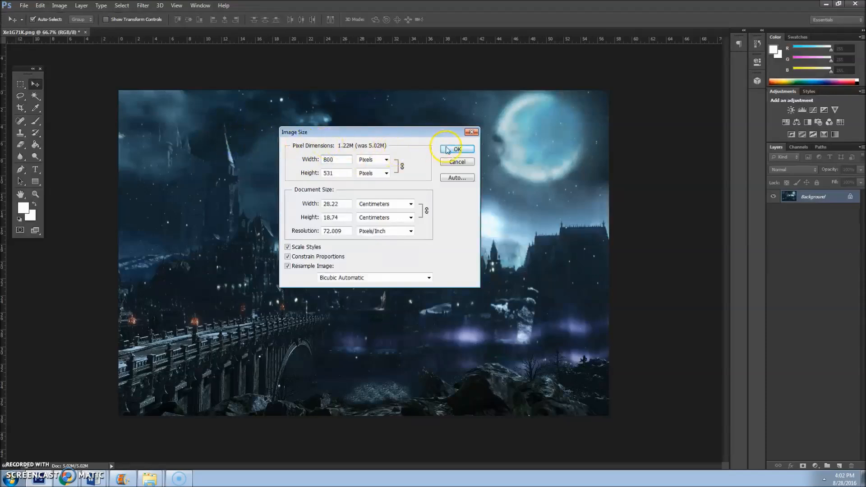
left_click(457, 150)
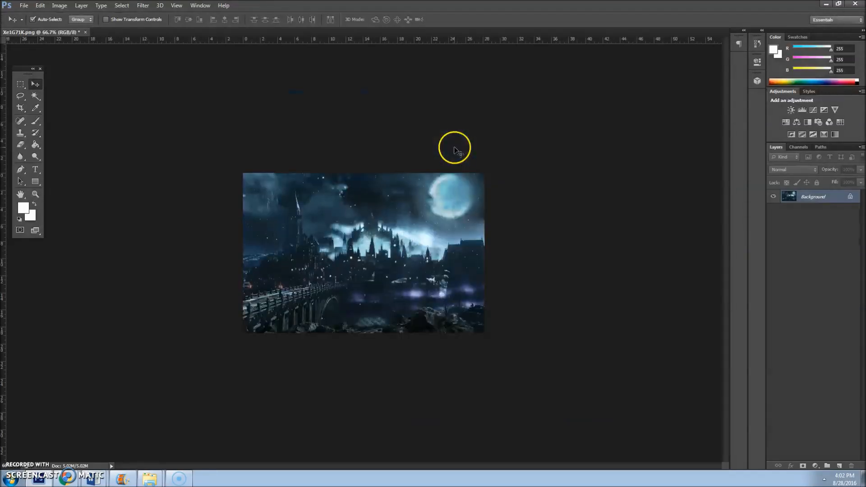
Step: Export the castle image with Save for Web as a quality-60 JPEG
left_click(25, 6)
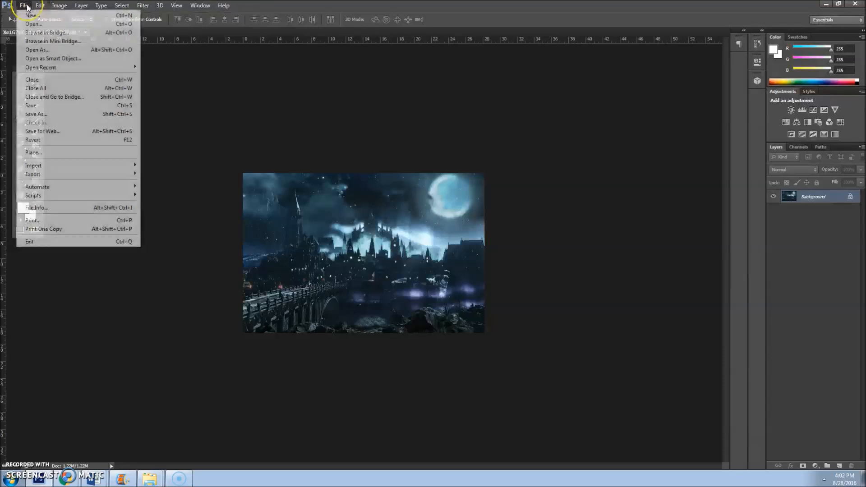
left_click(63, 131)
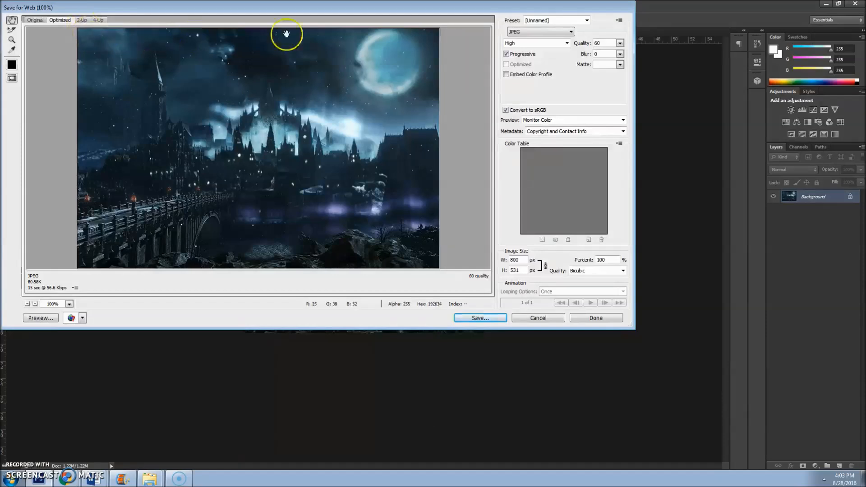
left_click(543, 34)
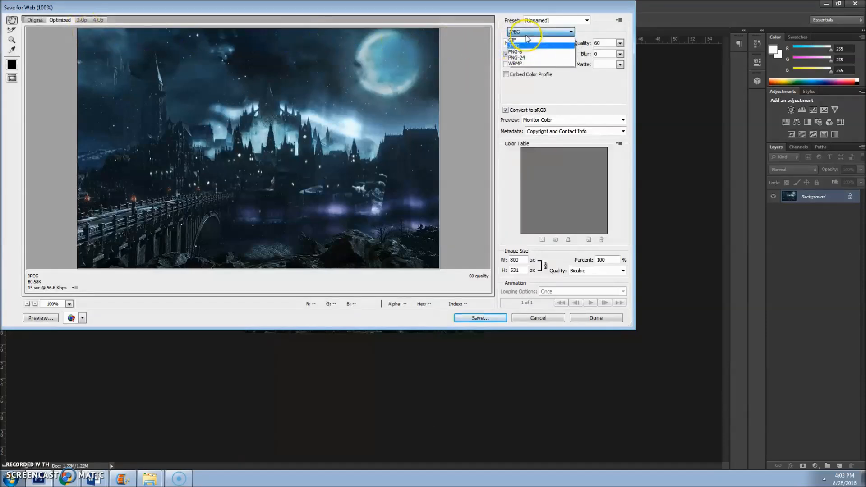
left_click(475, 29)
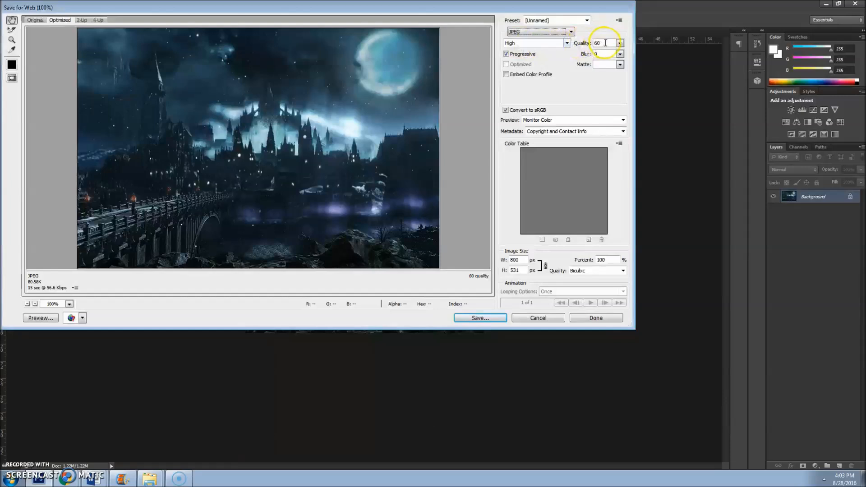
left_click(487, 317)
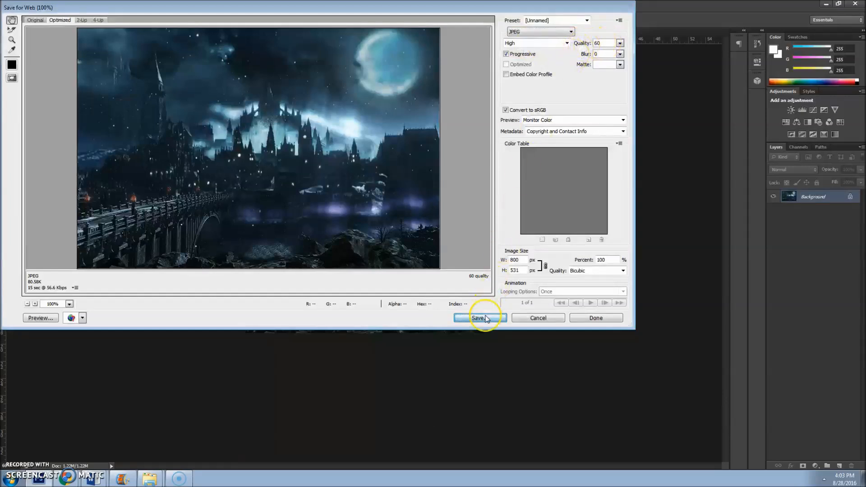
left_click(249, 253)
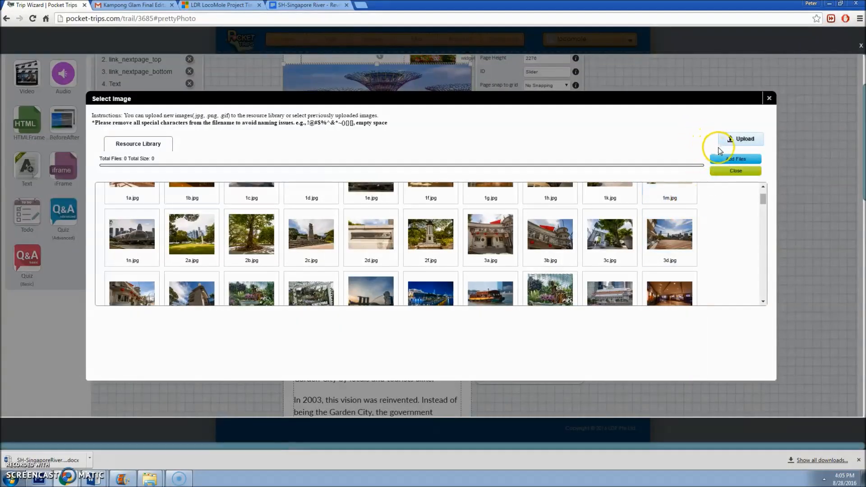
Step: Upload Xe1G71K from the Pictures folder to the resource library
left_click(734, 158)
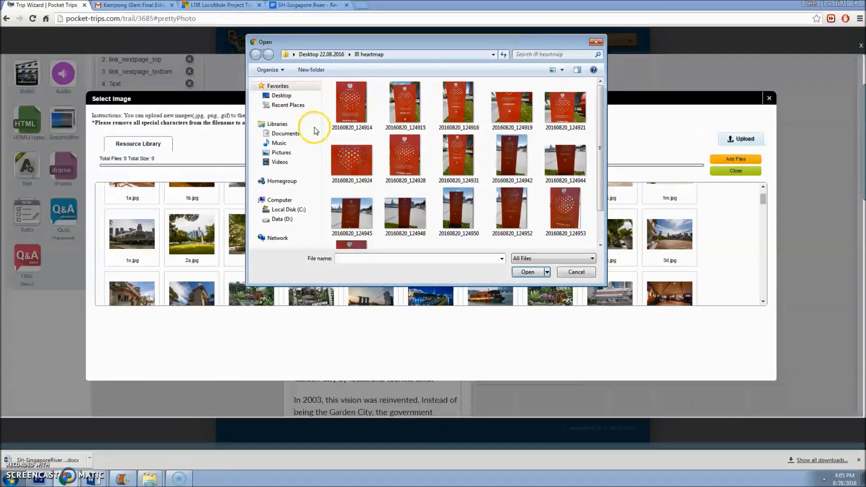
left_click(281, 153)
scroll(451, 190, "down", 5)
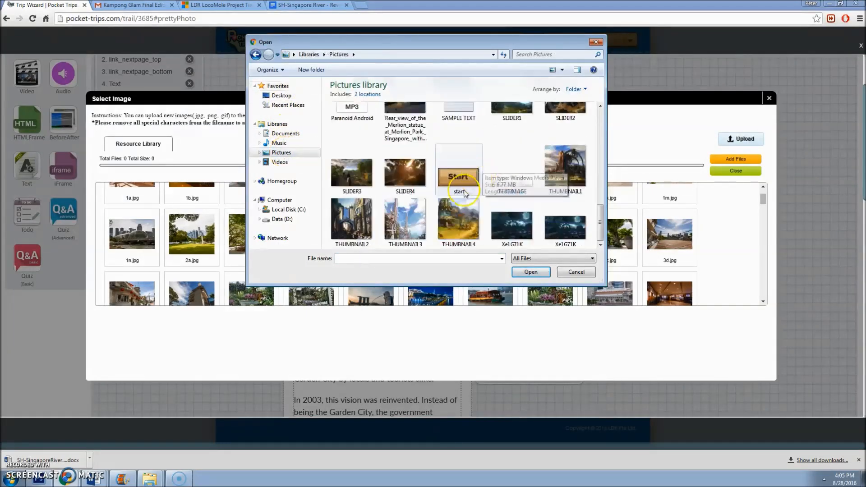
double_click(506, 216)
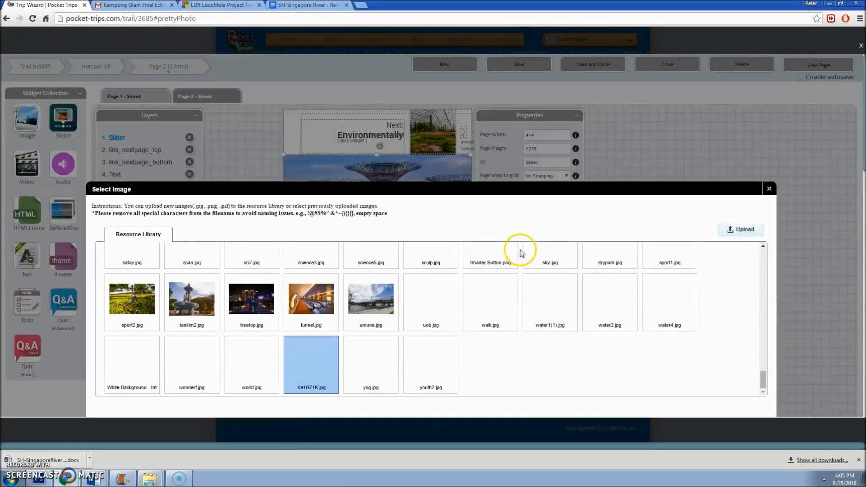
scroll(354, 276, "down", 2)
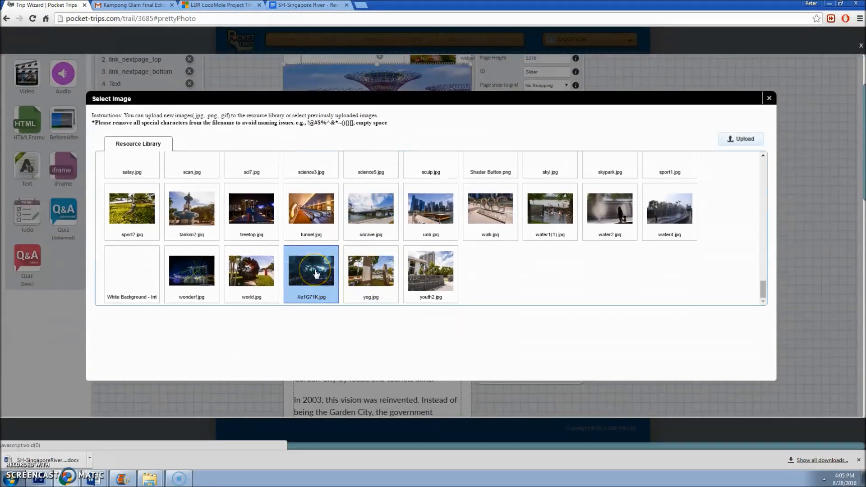
Step: Insert Xe1G71K.jpg into the slider as its fourth image
double_click(316, 273)
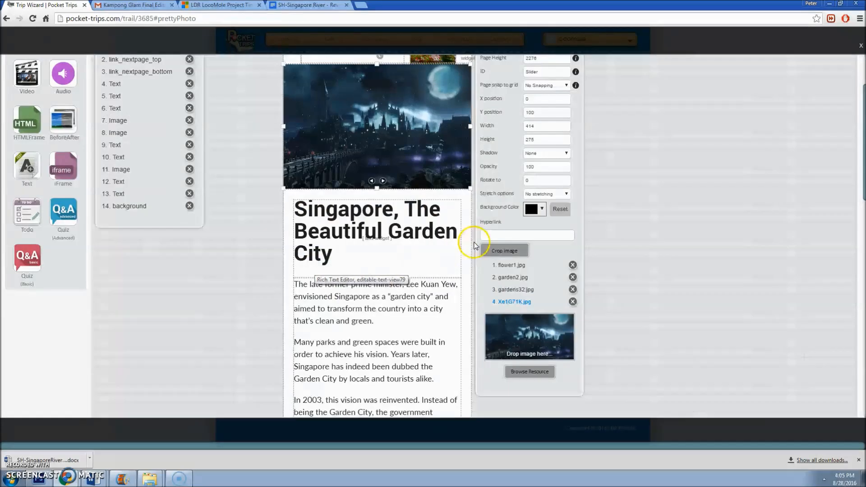
scroll(518, 208, "up", 2)
scroll(542, 370, "down", 2)
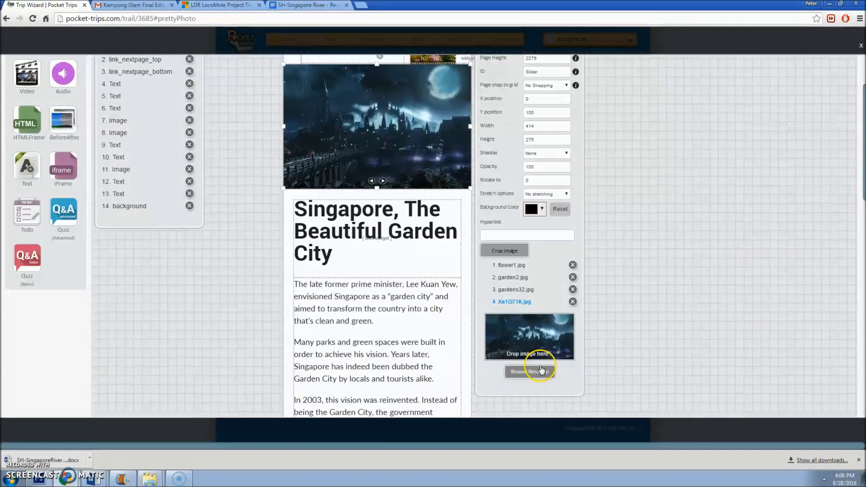
left_click(541, 370)
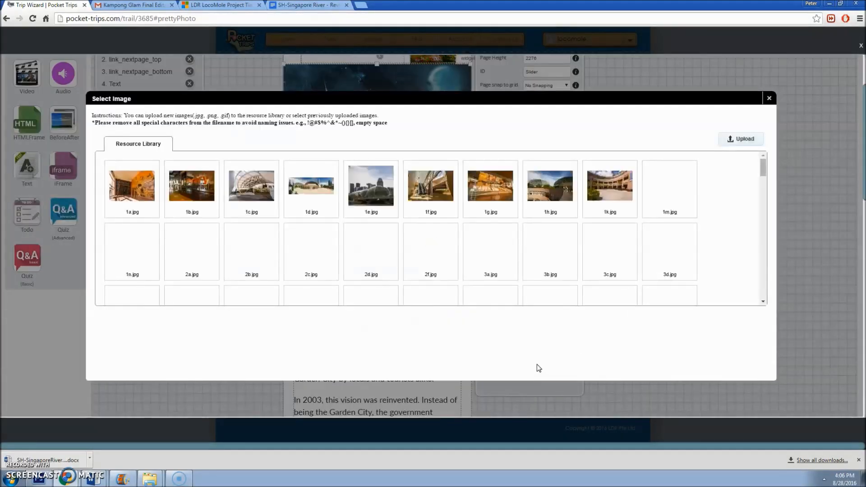
Step: Delete Xe1G71K.jpg from the resource library
left_click_drag(762, 165, 504, 305)
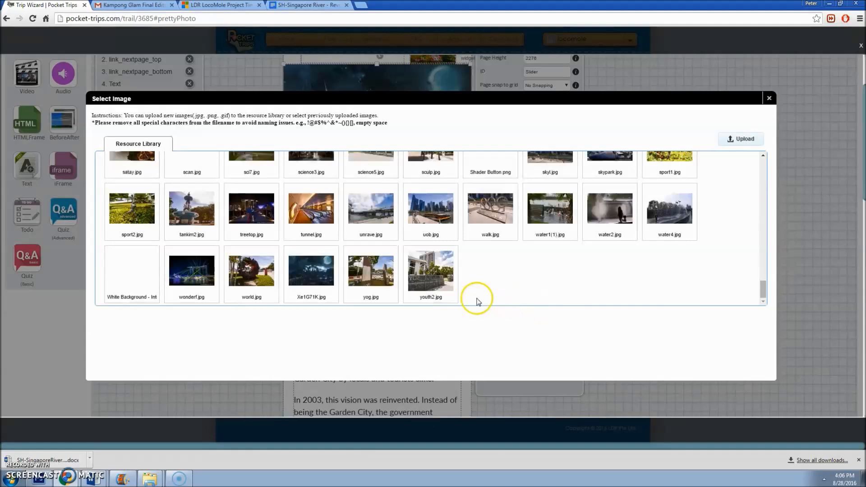
left_click(307, 277)
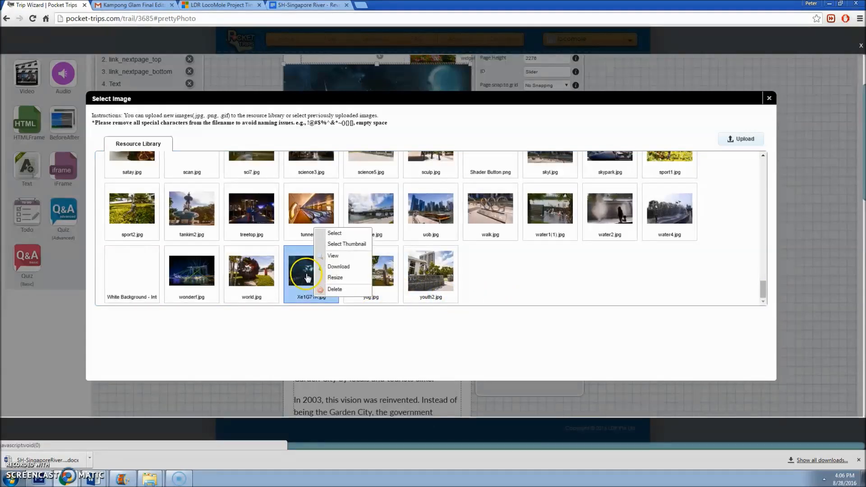
left_click(330, 291)
left_click(420, 242)
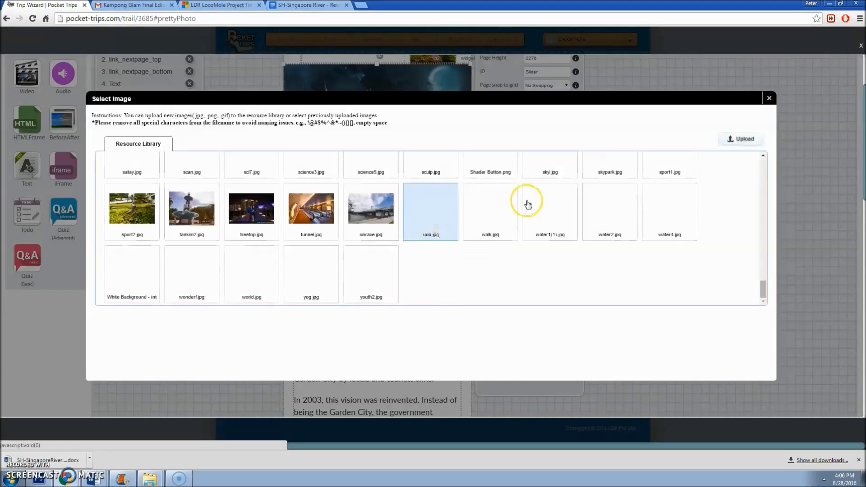
Step: Close the library and remove both Xe1G71K entries from the slider list
left_click(769, 98)
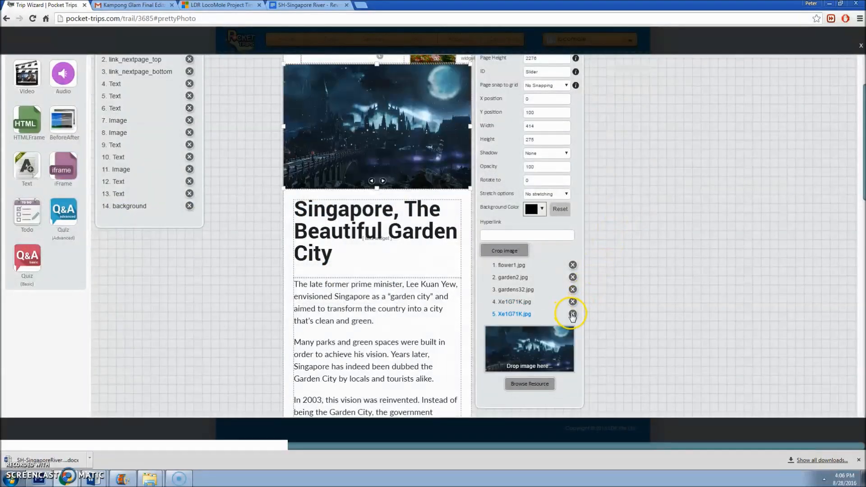
left_click(573, 313)
left_click(572, 392)
scroll(537, 153, "down", 1)
scroll(537, 152, "up", 1)
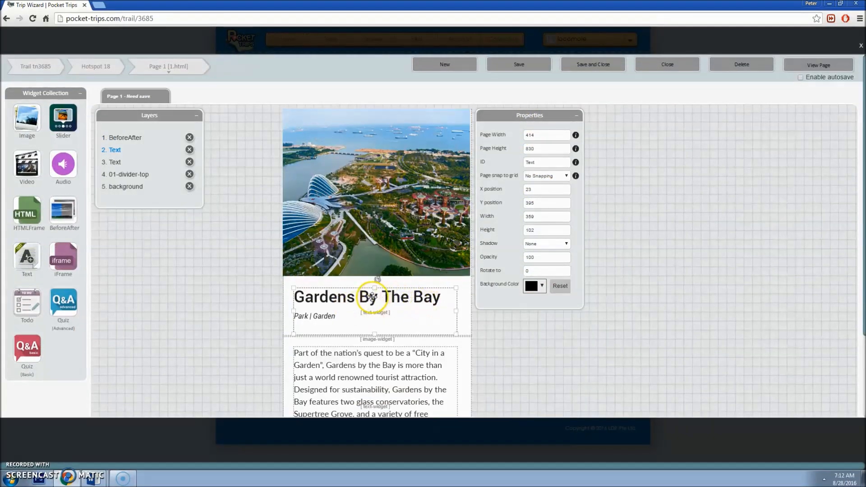
Step: Retype 'By' as lowercase 'by the', then set the heading to Roboto-Medium, size 36, 2.5em line height
double_click(368, 297)
mouse_move(370, 297)
left_mouse_down()
mouse_move(360, 298)
mouse_move(382, 298)
left_mouse_up()
type("by t")
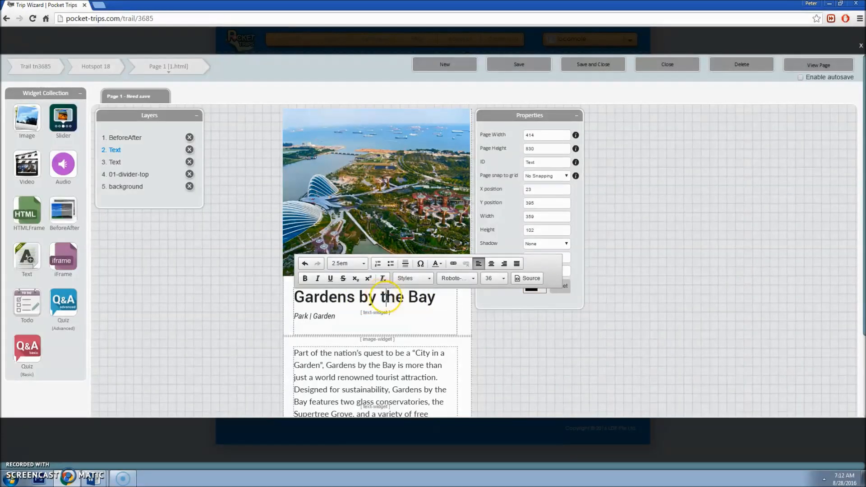
left_click_drag(438, 305, 275, 299)
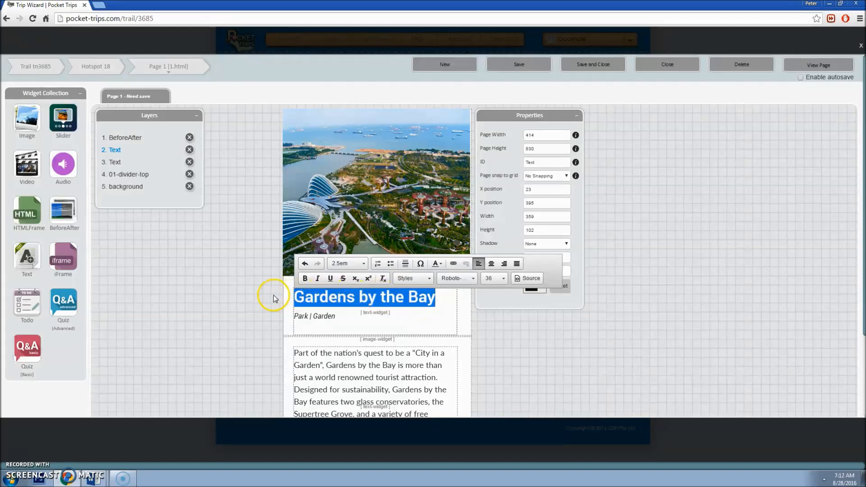
left_click(456, 278)
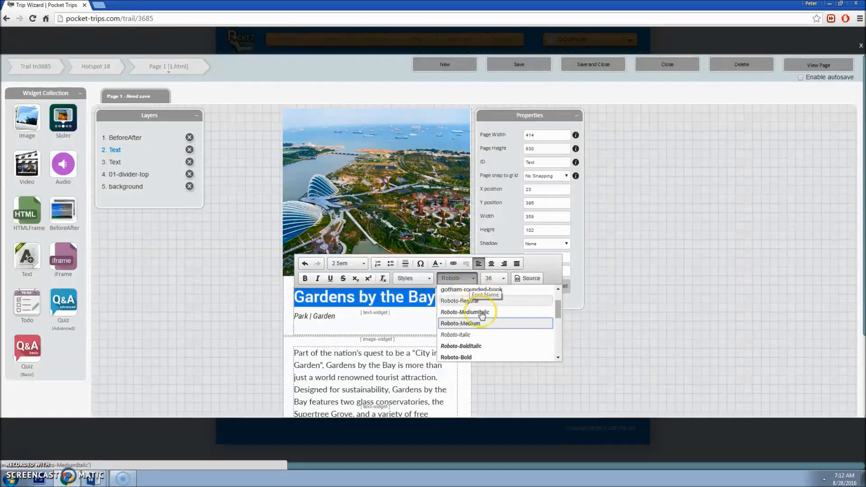
left_click(489, 331)
left_click(494, 279)
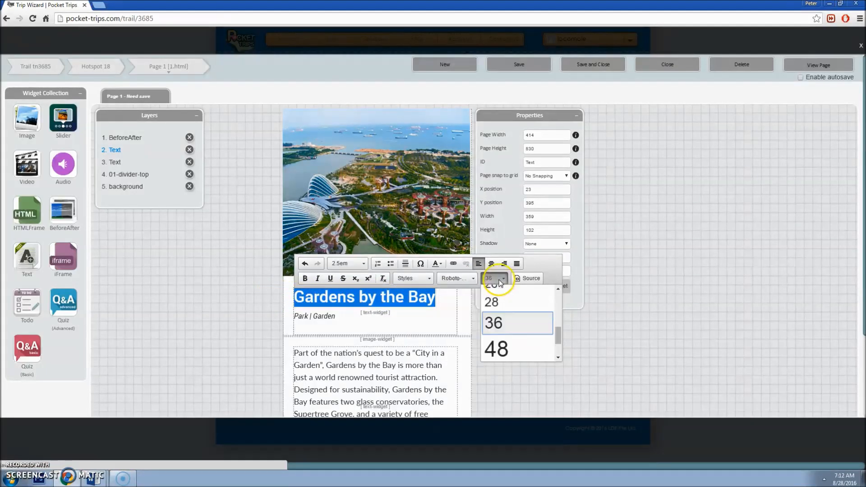
left_click(363, 264)
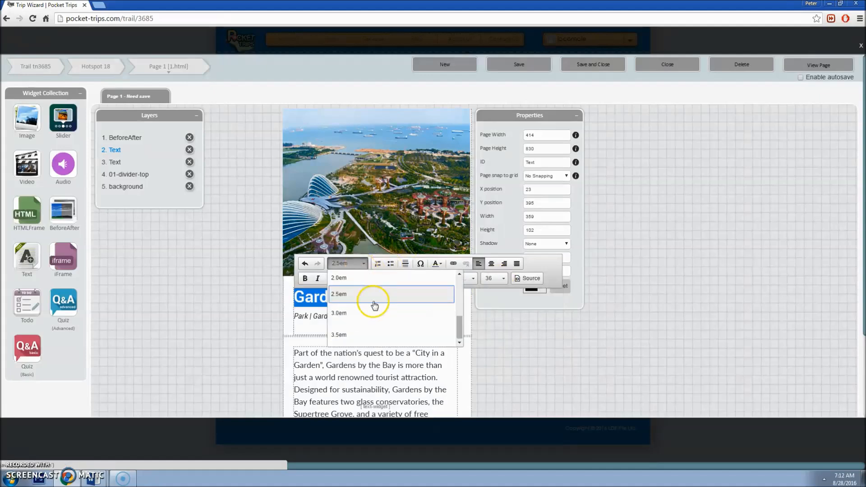
Step: Look up the Hotspot Title colour code #282828 in the LocoMole Font Guide
left_click(94, 478)
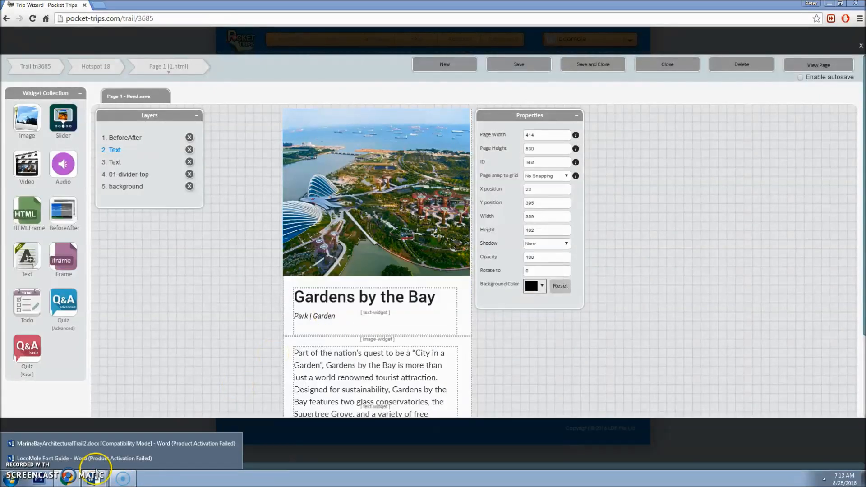
left_click(97, 458)
left_click(484, 133)
left_click_drag(483, 133, 447, 134)
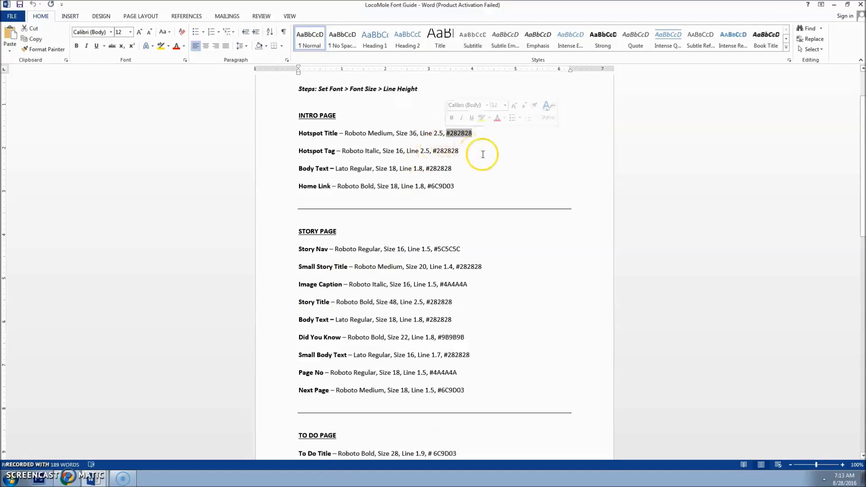
left_click(68, 477)
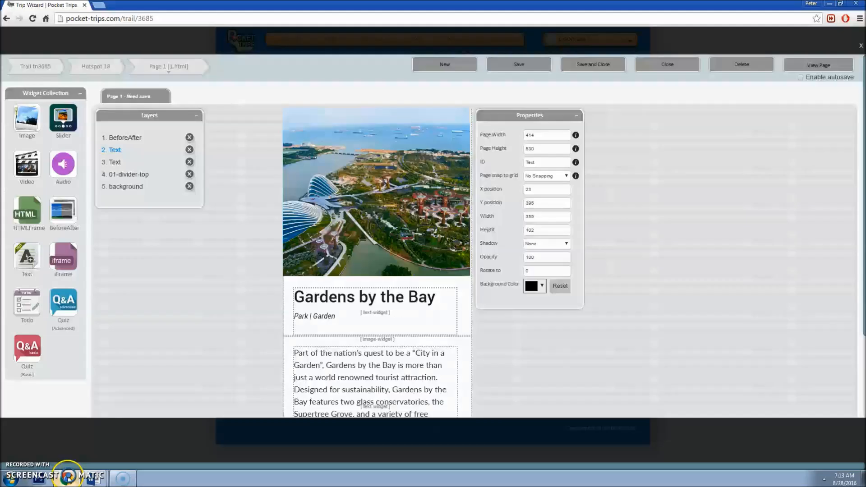
Step: Colour the whole Gardens by the Bay title with custom colour #282828
left_click(377, 292)
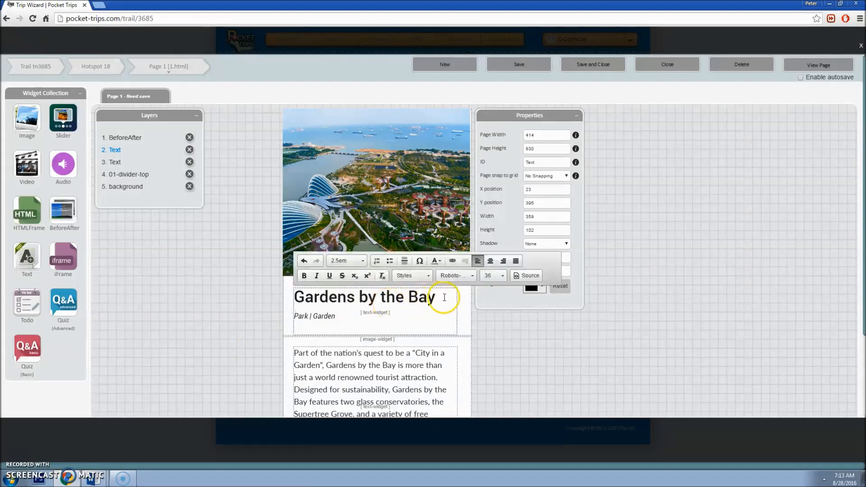
left_click_drag(440, 296, 306, 287)
left_click(436, 261)
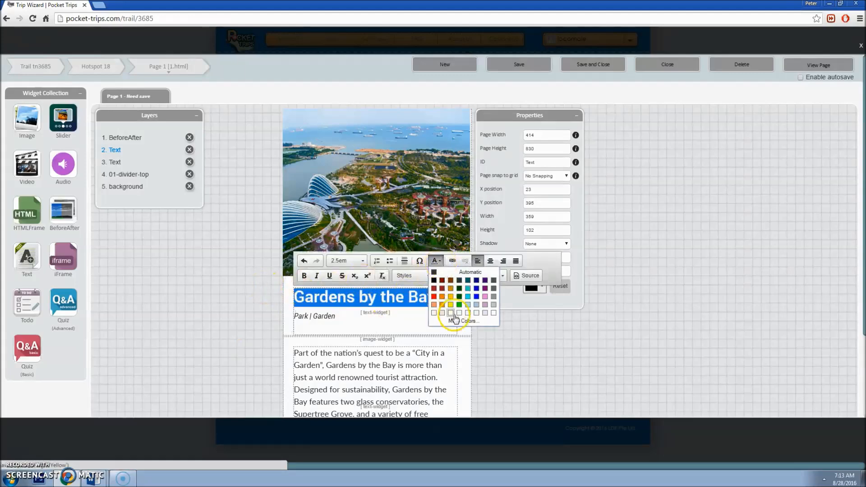
left_click(440, 263)
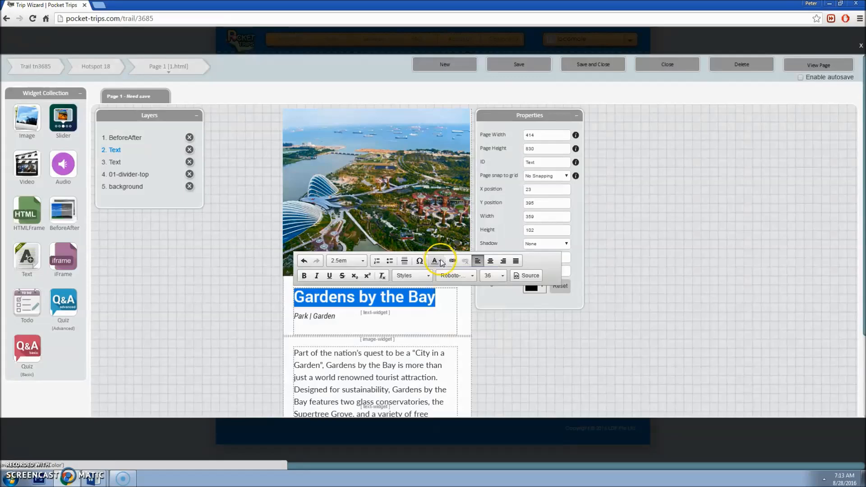
left_click(439, 263)
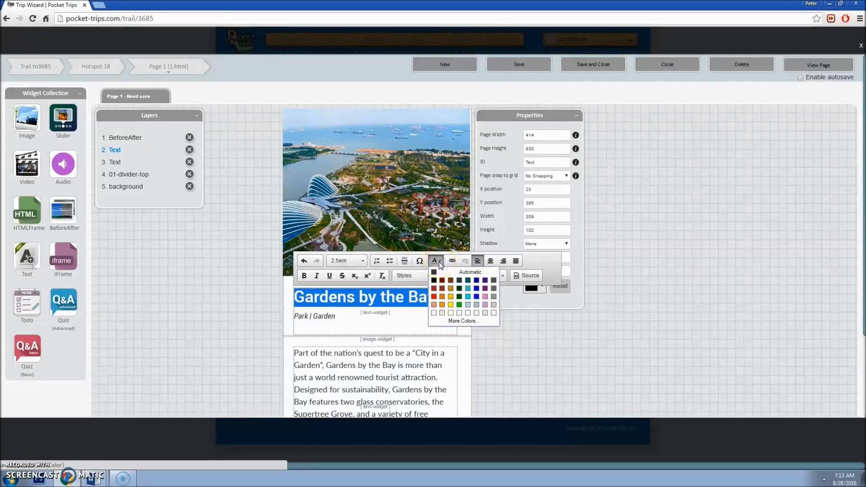
left_click(457, 321)
left_click(491, 260)
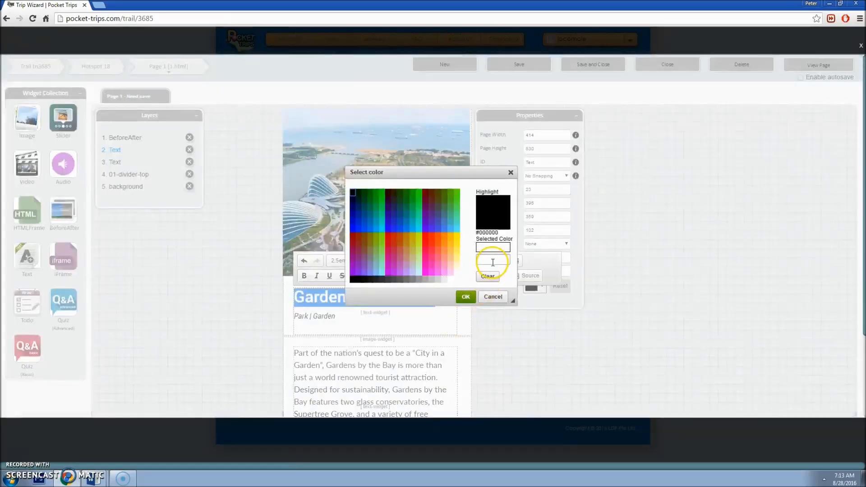
type("#282828")
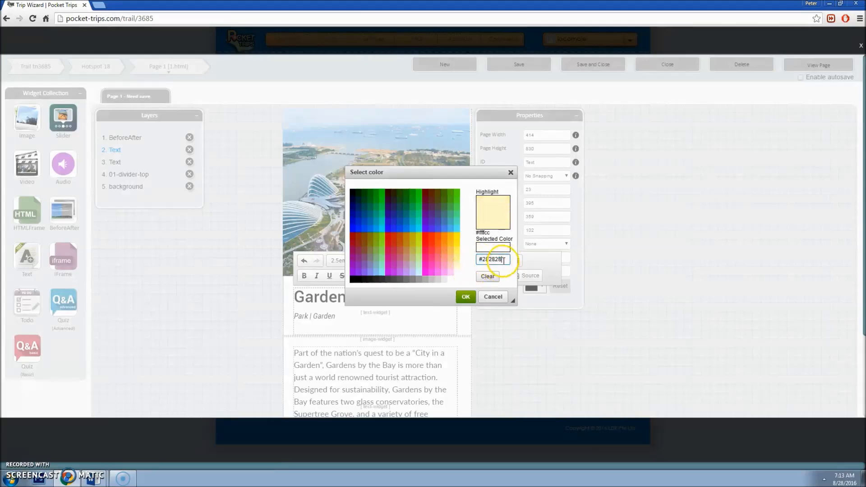
left_click(465, 296)
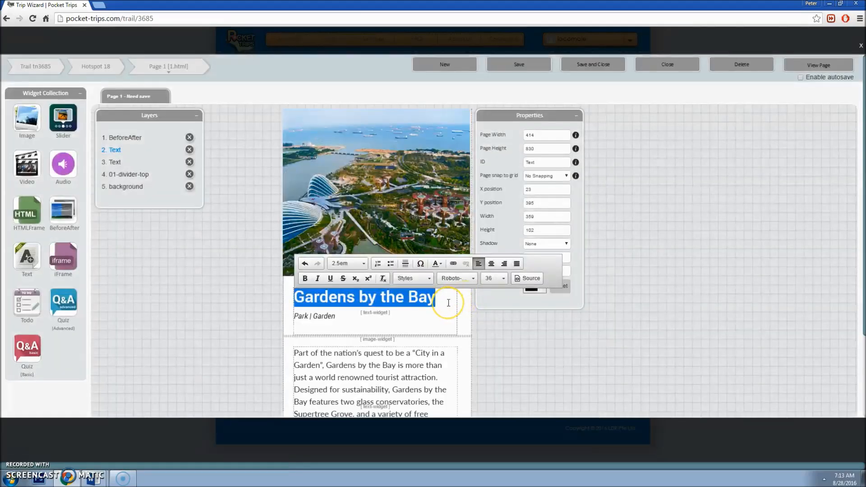
left_click(448, 302)
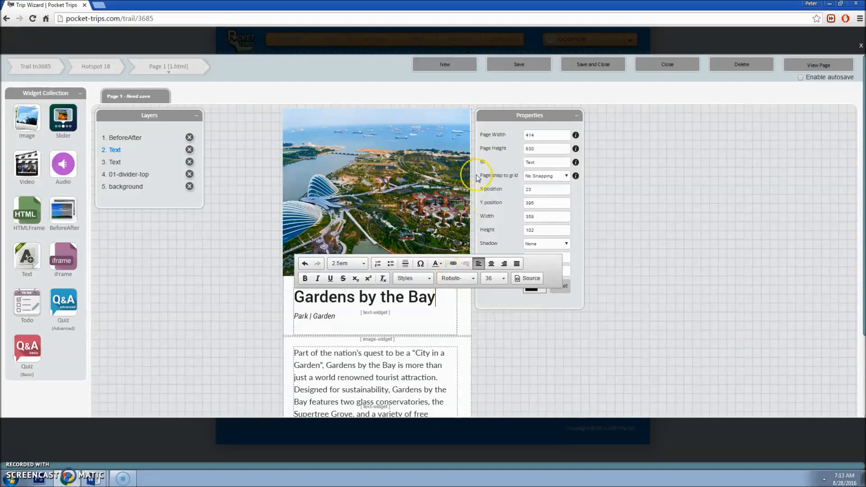
Step: Save the page and retype 'By' as lowercase 'by the' in the title
left_click(518, 64)
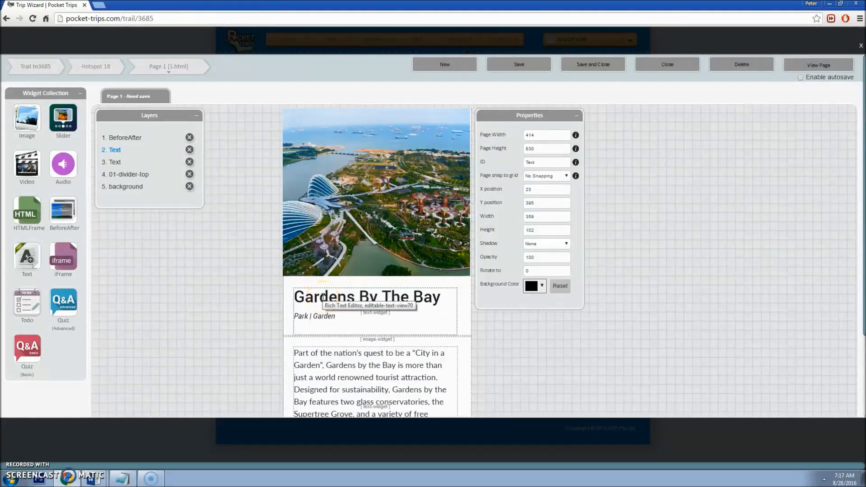
left_click(350, 296)
left_click_drag(369, 298, 387, 297)
type("by t")
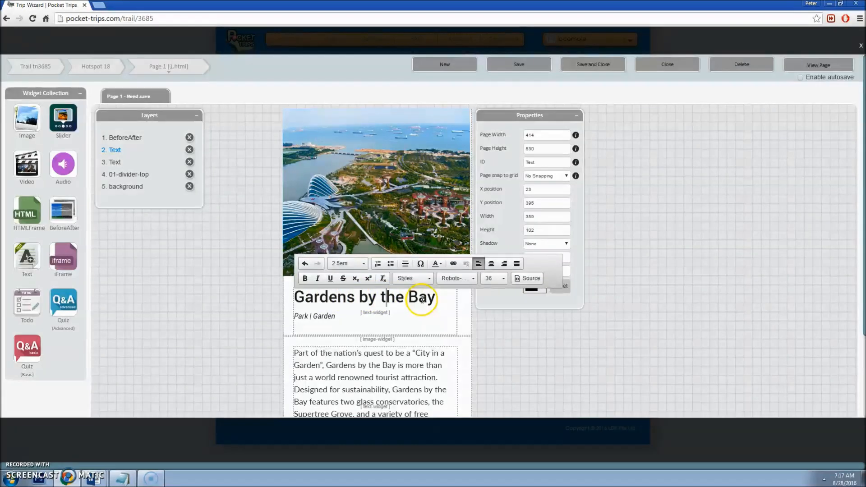
left_click(92, 478)
Step: Copy 'Marina Gardens Drive' from the Address cell and paste it into Notepad
left_click(113, 447)
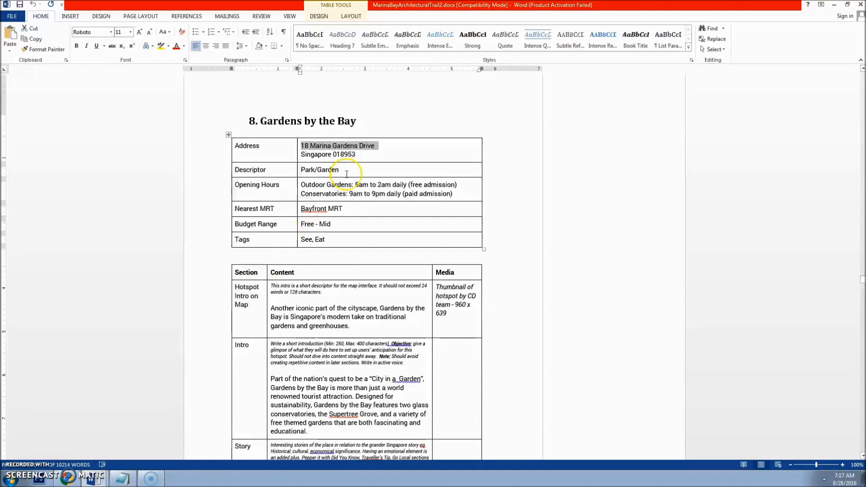
left_click(381, 145)
left_click_drag(359, 146, 320, 144)
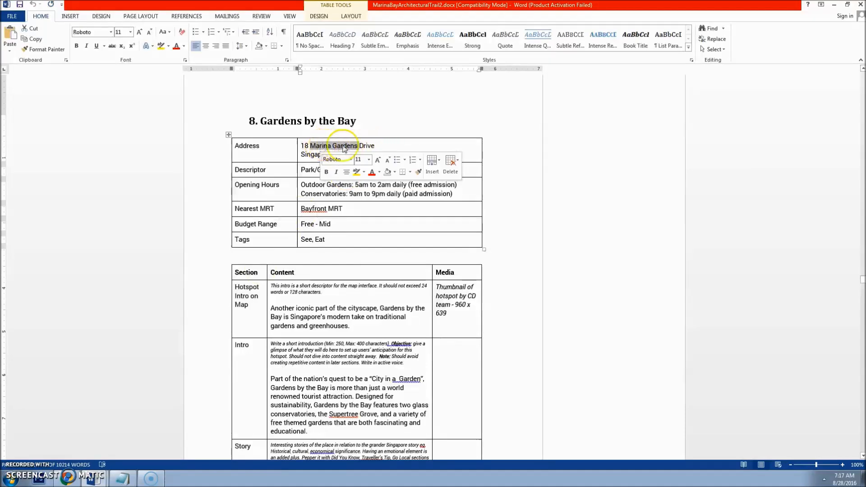
left_click_drag(380, 144, 322, 143)
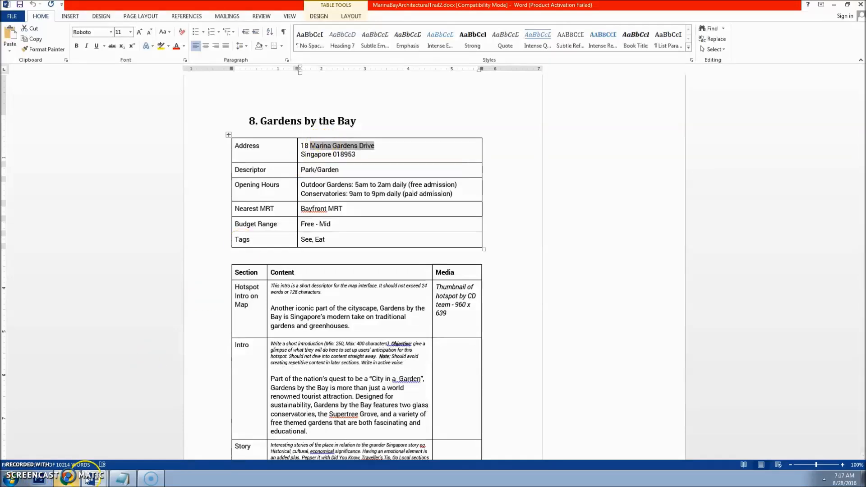
left_click(121, 478)
type("Marina Gardens Drive")
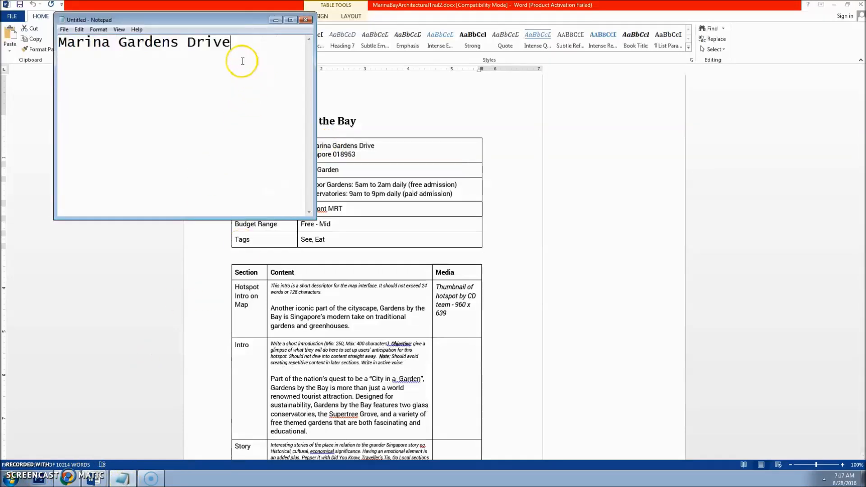
Step: Select the plain street name in Notepad and reopen the Pocket Trips title for editing
key("ctrl+a")
key("ctrl+c")
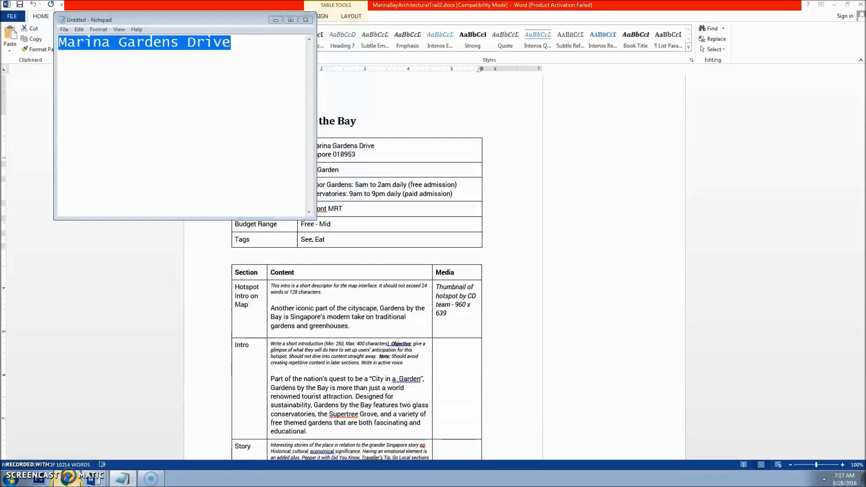
left_click(68, 478)
left_click(437, 295)
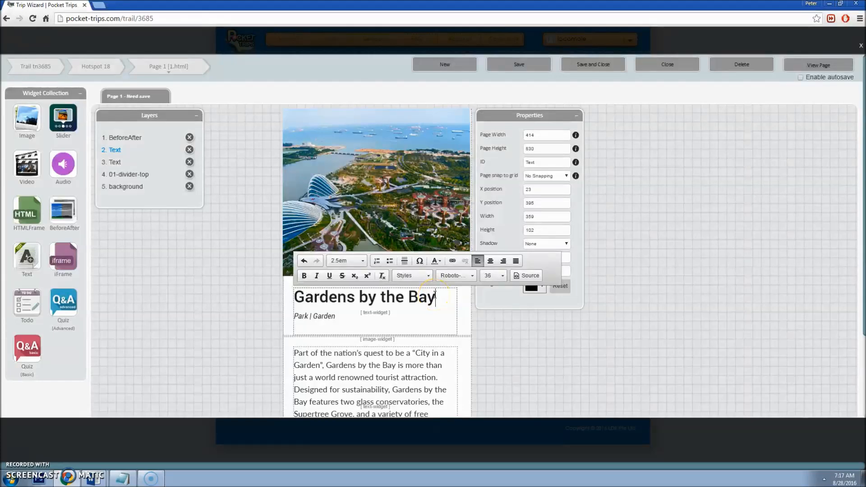
Step: Paste 'Marina Gardens Drive' into the title after 'Bay @', breaking it onto a second line
key("ctrl+v")
left_click(321, 305)
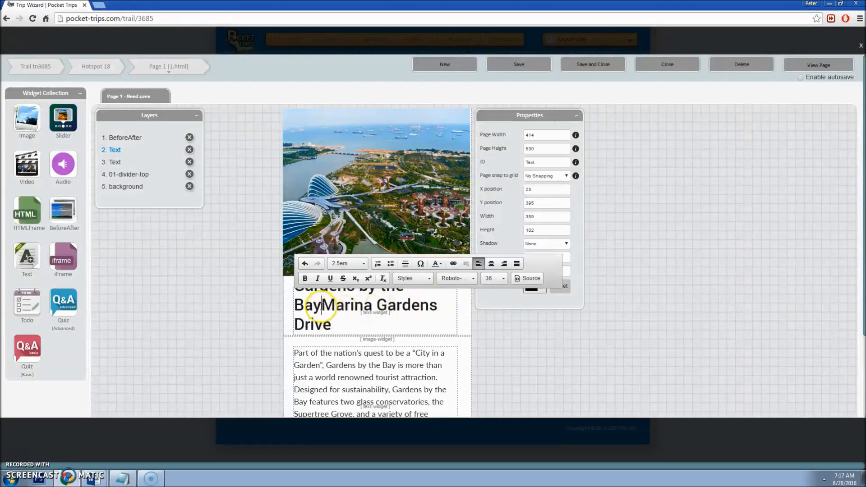
key("Return")
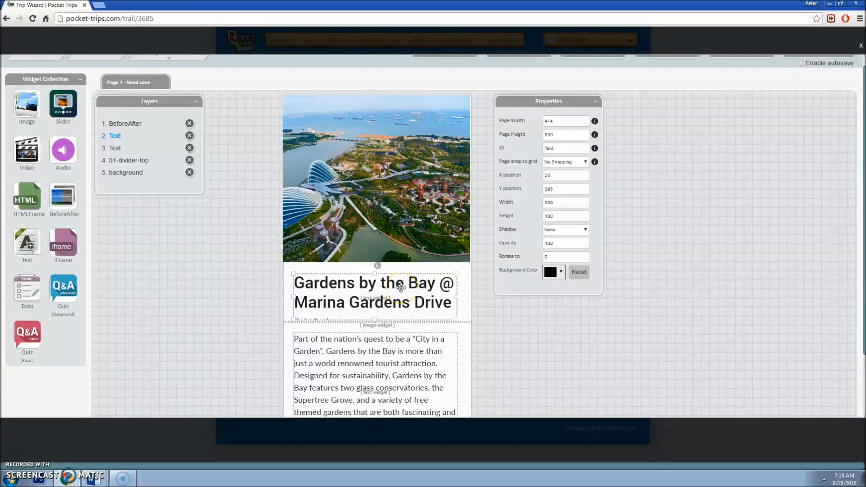
left_click(401, 287)
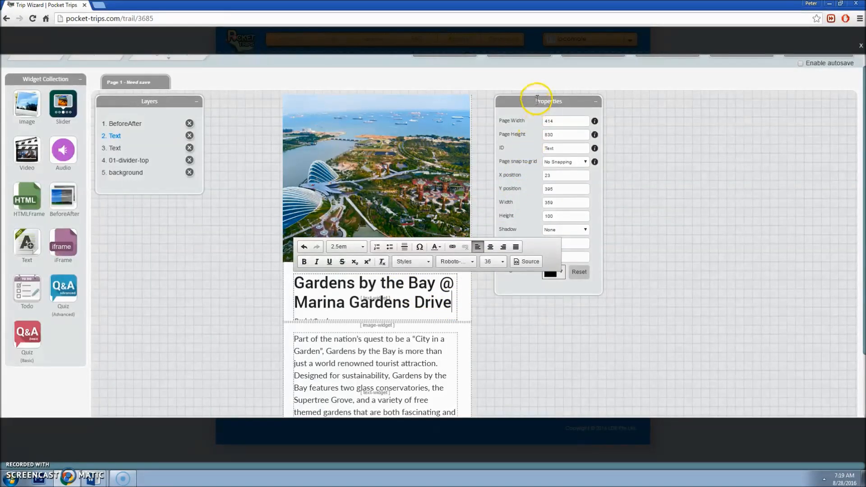
left_click(436, 302)
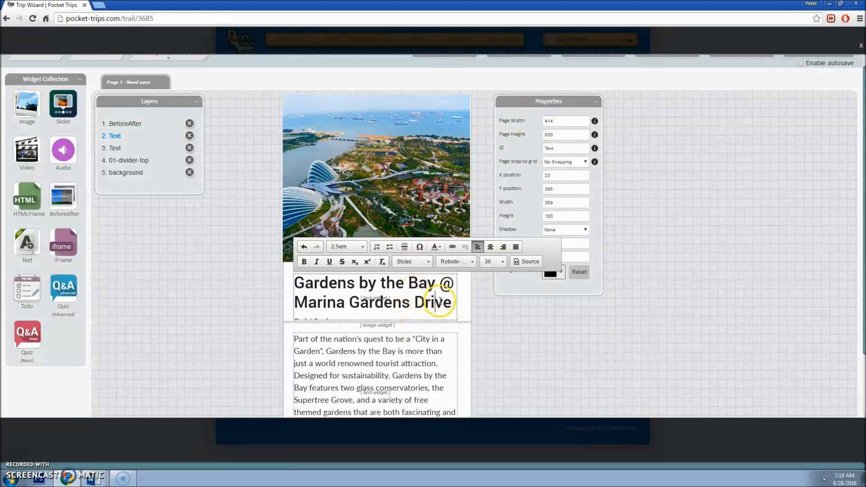
left_click(440, 296)
Step: Set the title box height to 140
left_click(439, 296)
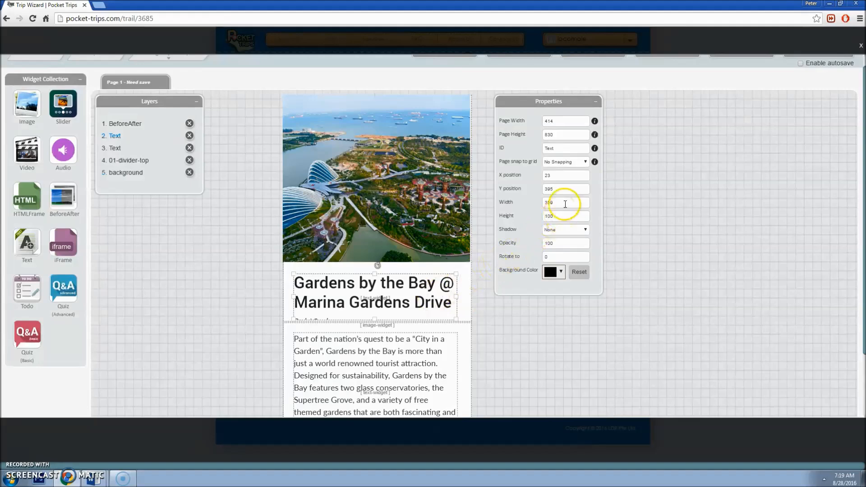
left_click_drag(564, 215, 540, 217)
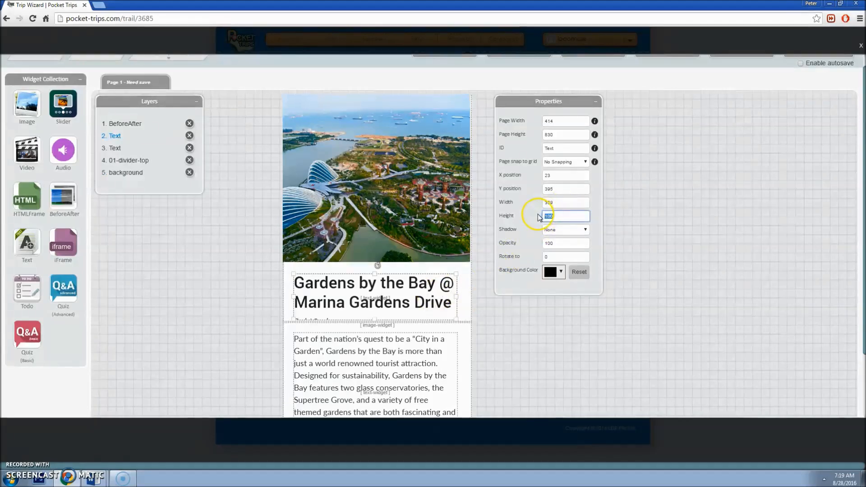
type("140")
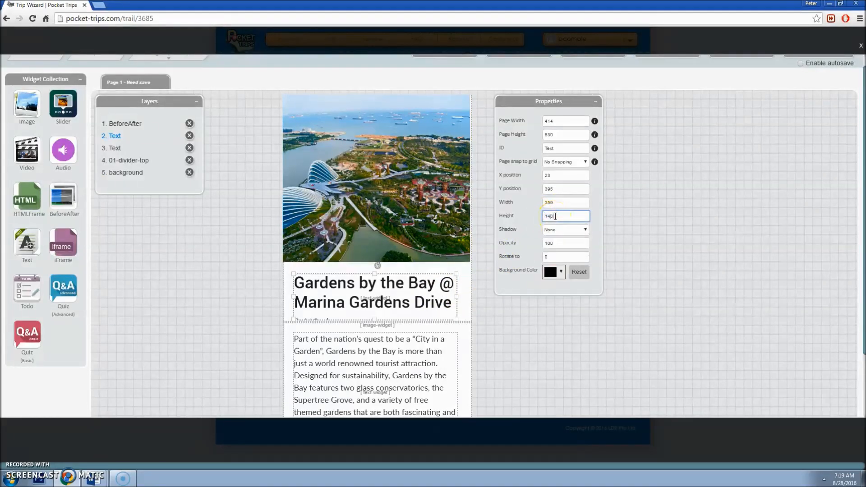
key("Tab")
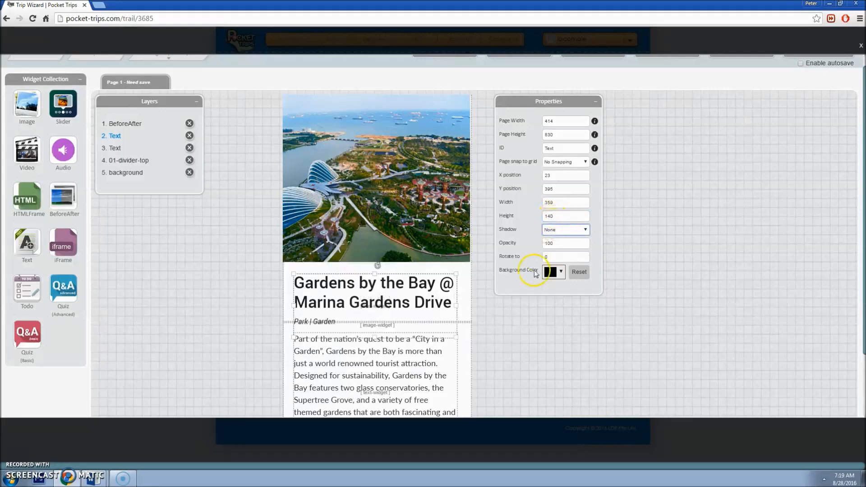
Step: Raise the page height from 830 to 870
scroll(523, 316, "down", 1)
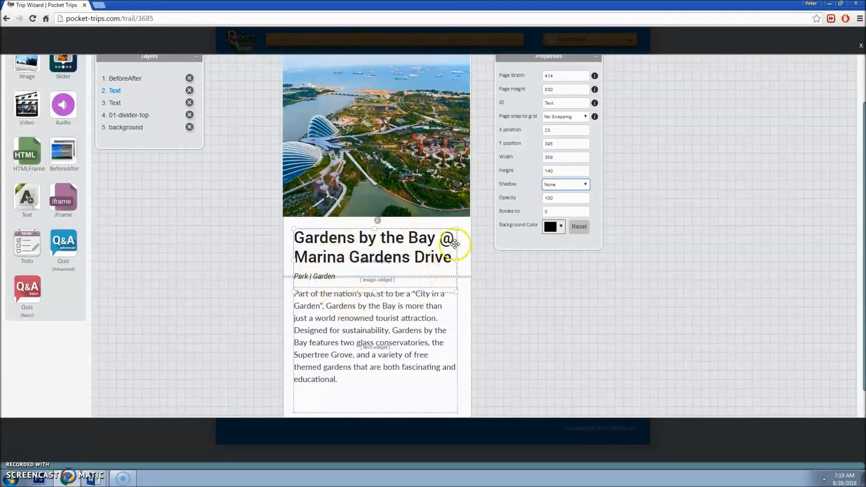
left_click(465, 278)
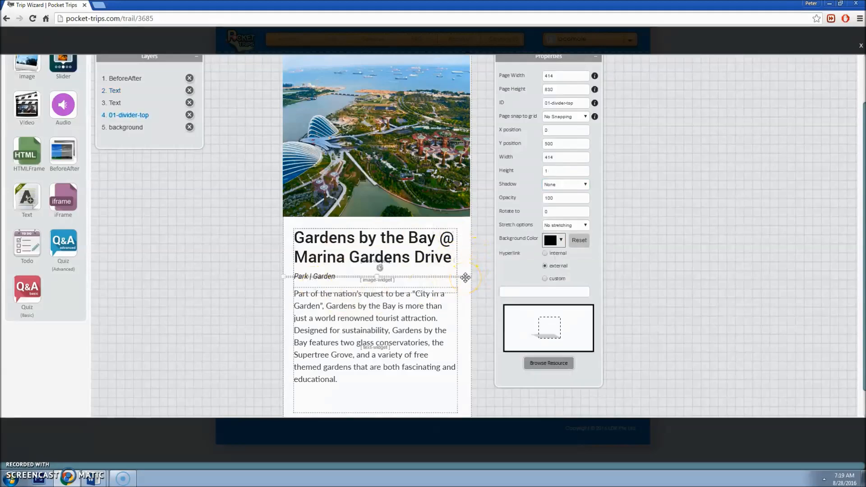
left_click(438, 311)
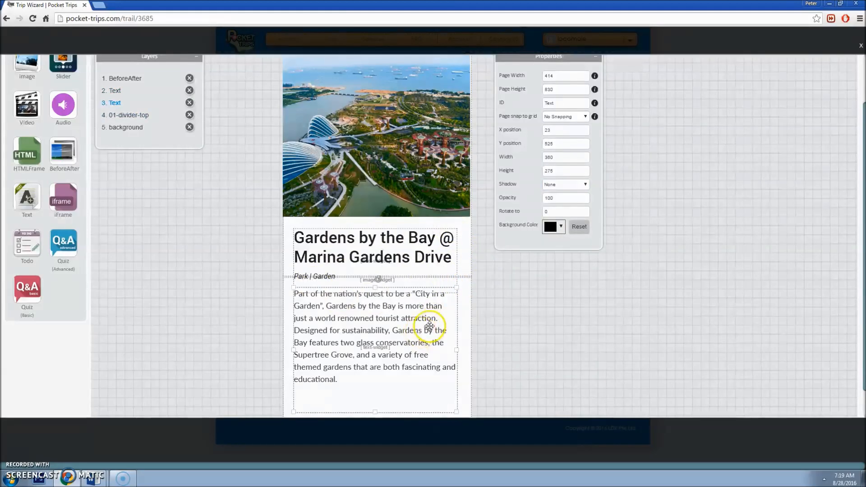
scroll(474, 299, "down", 1)
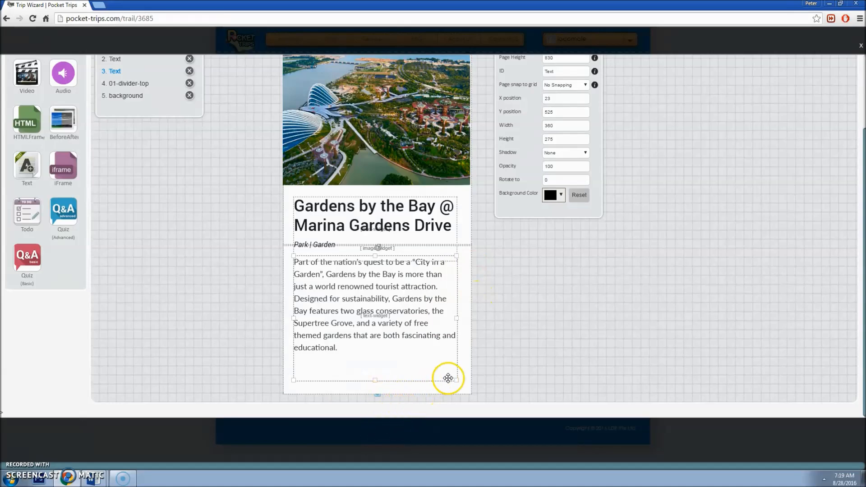
scroll(451, 375, "up", 1)
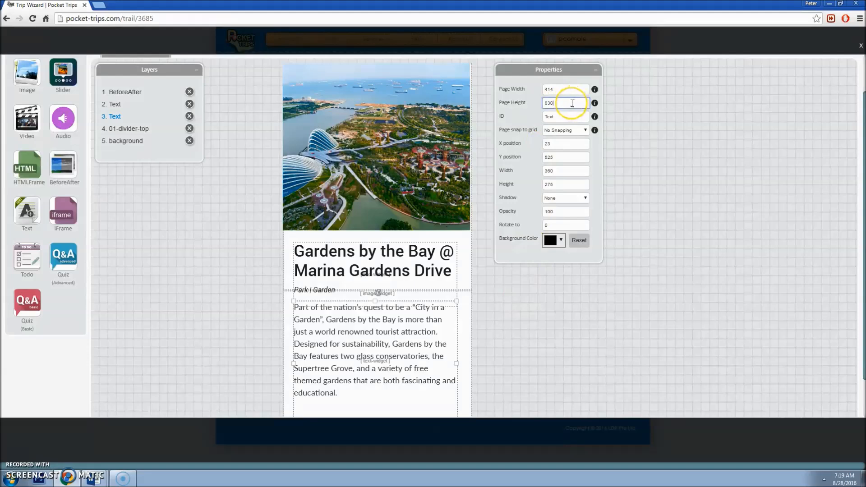
key("BackSpace")
key("BackSpace")
type("70")
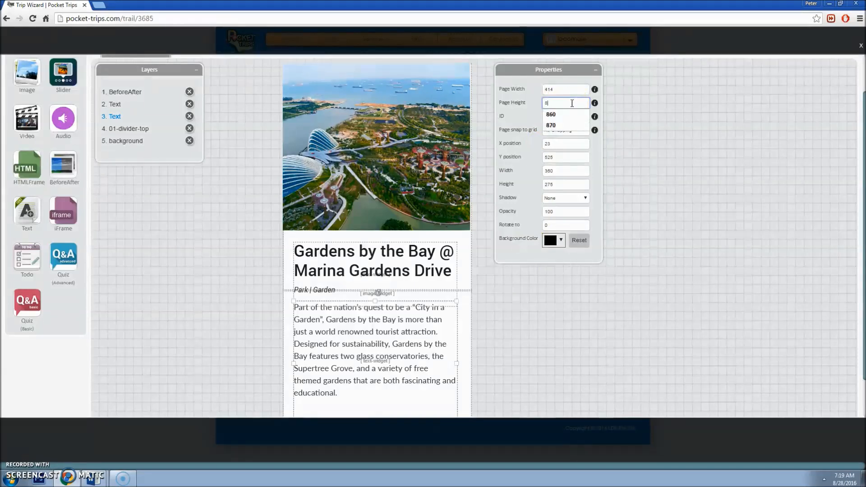
key("Tab")
scroll(456, 193, "down", 2)
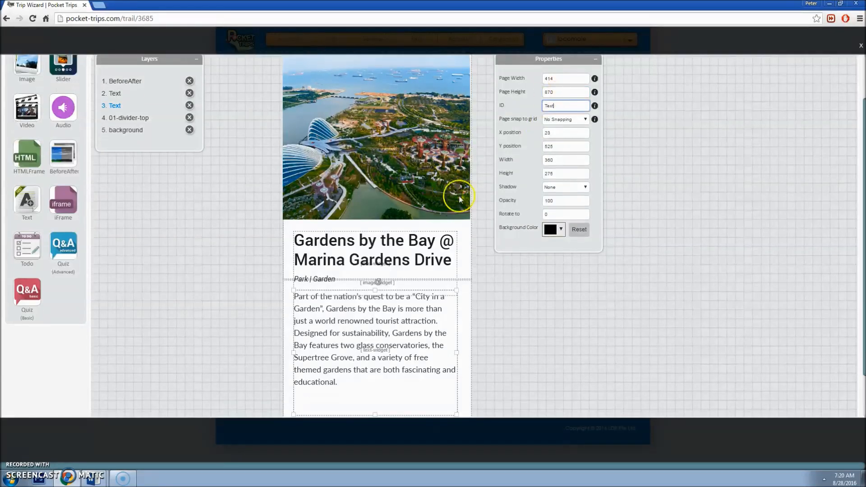
left_click(402, 370)
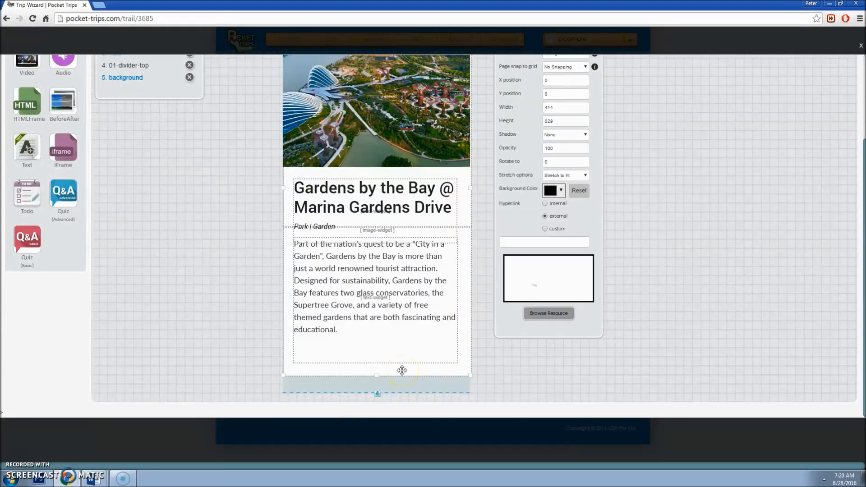
Step: Stretch the background to the page bottom and move the divider to Y 540
left_click_drag(378, 374, 374, 390)
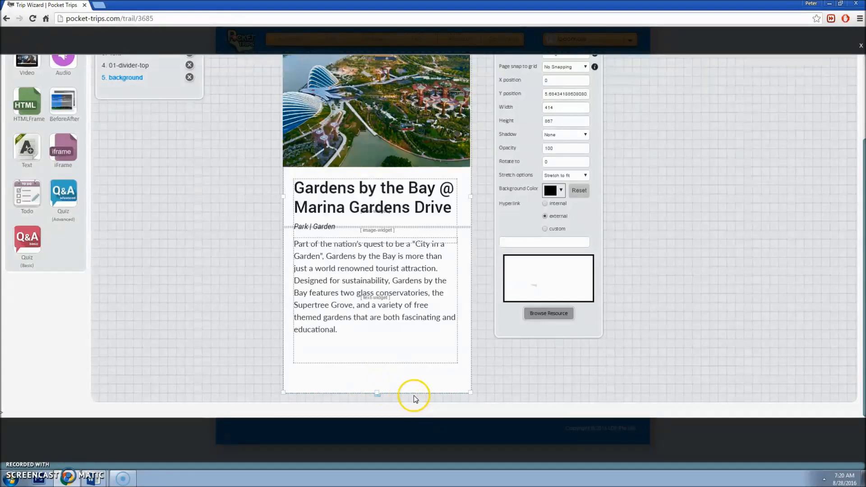
left_click(461, 227)
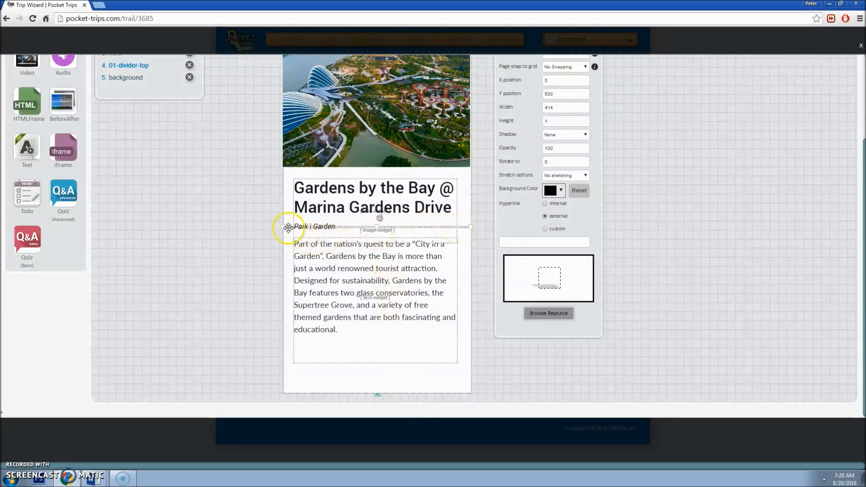
scroll(288, 228, "up", 2)
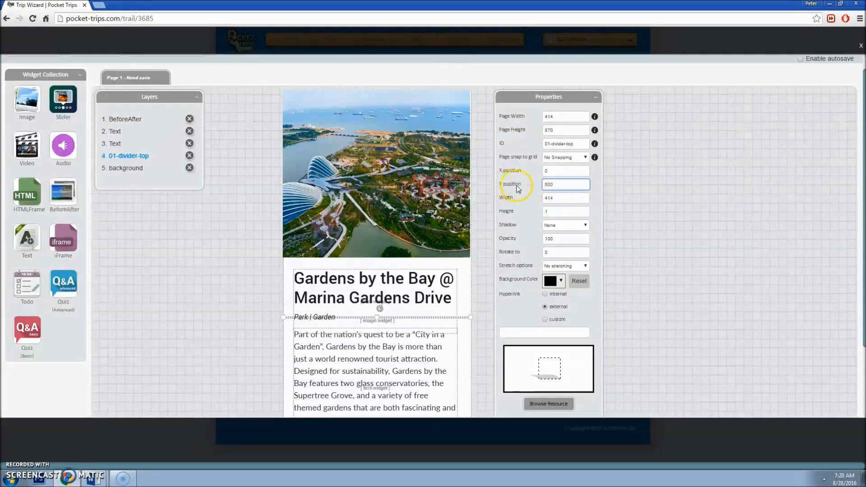
key("BackSpace")
key("BackSpace")
type("40")
key("Tab")
Step: Move the intro paragraph to Y 565 and save the page
scroll(554, 295, "down", 1)
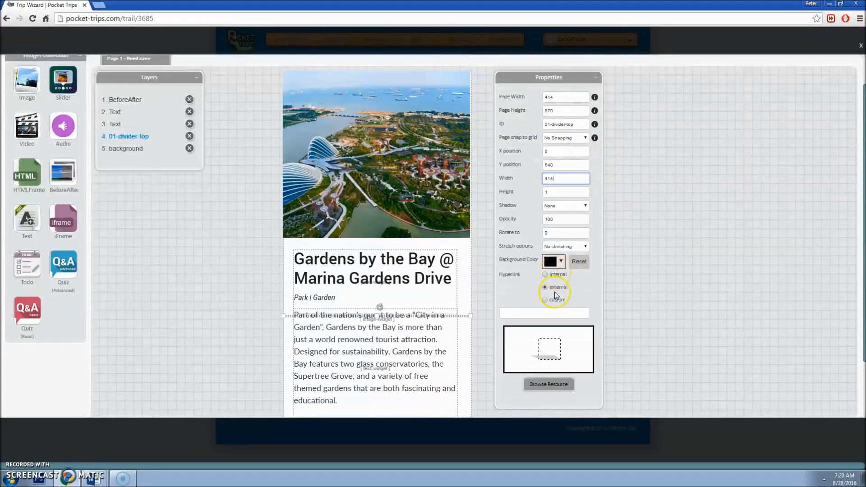
left_click(394, 325)
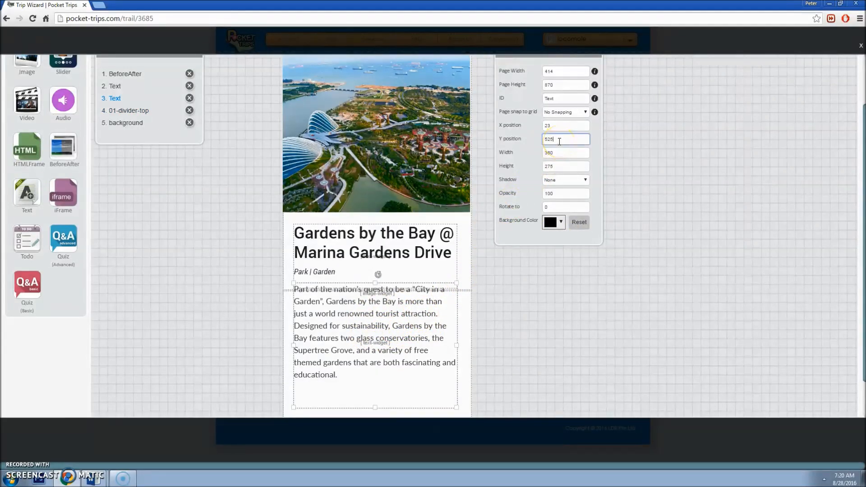
key("BackSpace")
type("65")
key("Tab")
scroll(516, 242, "down", 1)
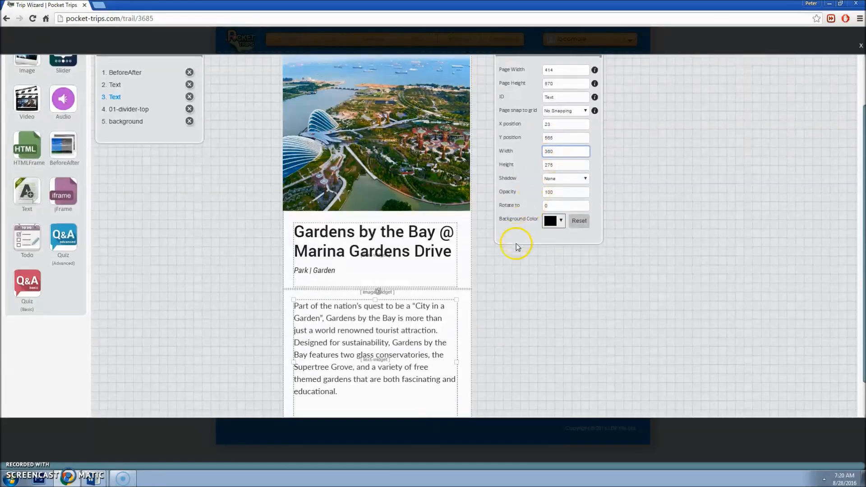
scroll(516, 280, "up", 2)
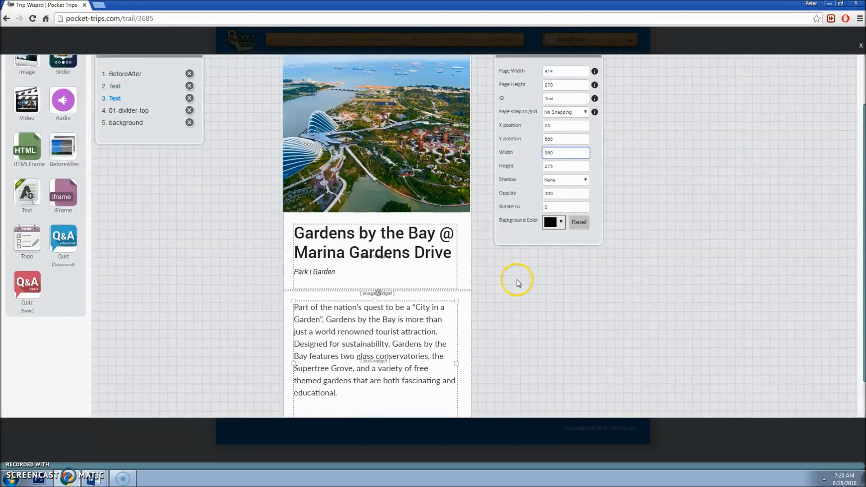
left_click(526, 67)
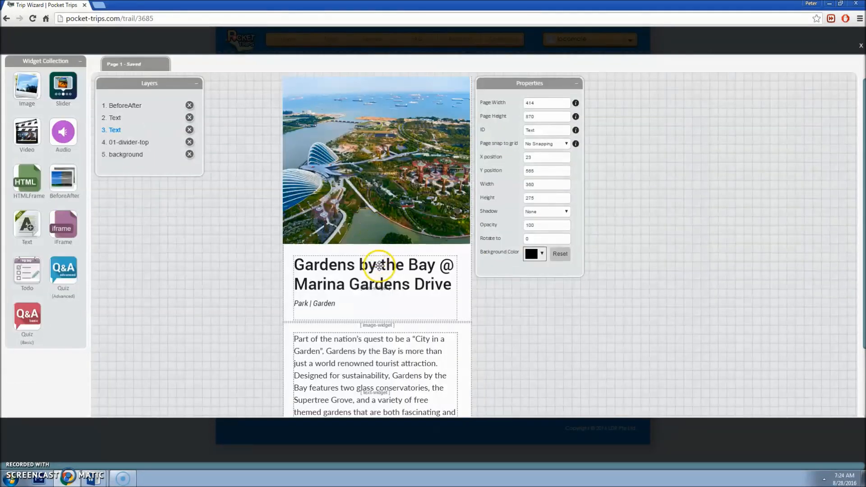
Step: Delete '@ Marina Gardens Drive' from the title, leaving Gardens by the Bay
left_click(381, 265)
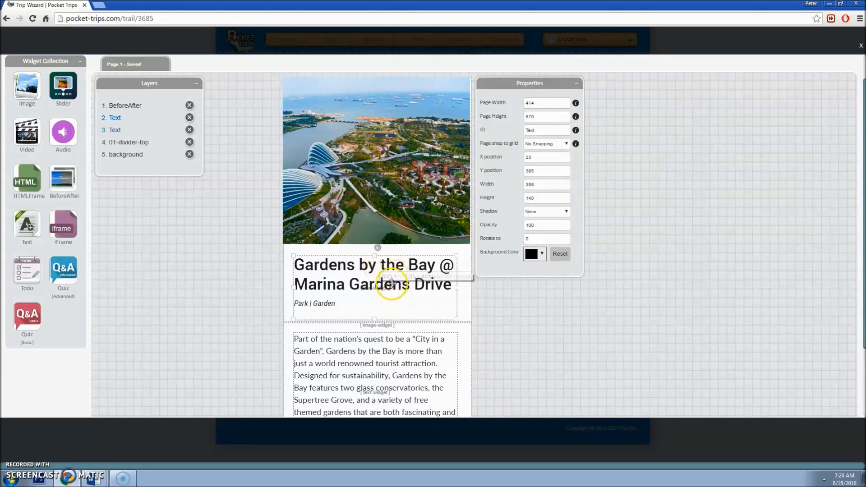
left_click(392, 283)
left_click_drag(451, 284, 284, 281)
key("BackSpace")
key("BackSpace")
key("BackSpace")
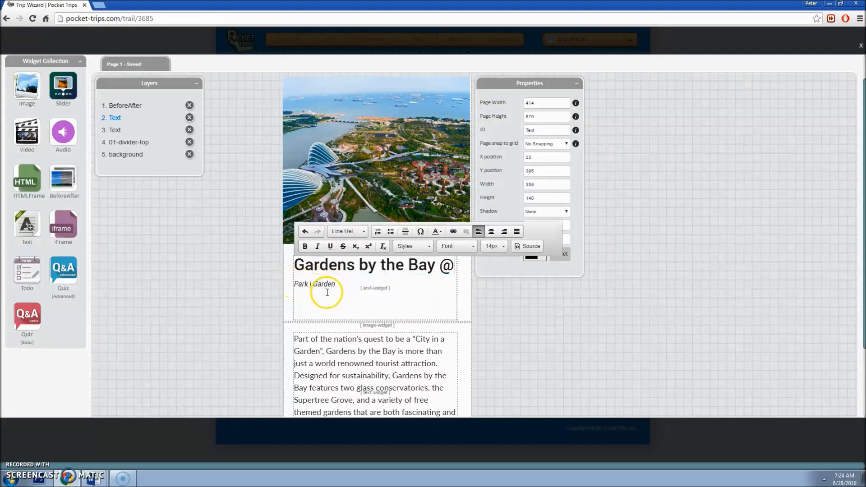
left_click(505, 304)
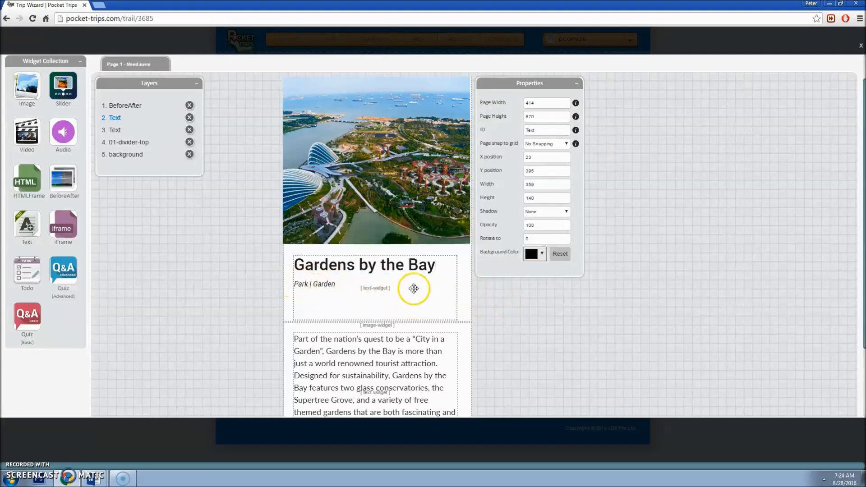
Step: Reduce the title box height from 140 to 100
scroll(401, 315, "down", 2)
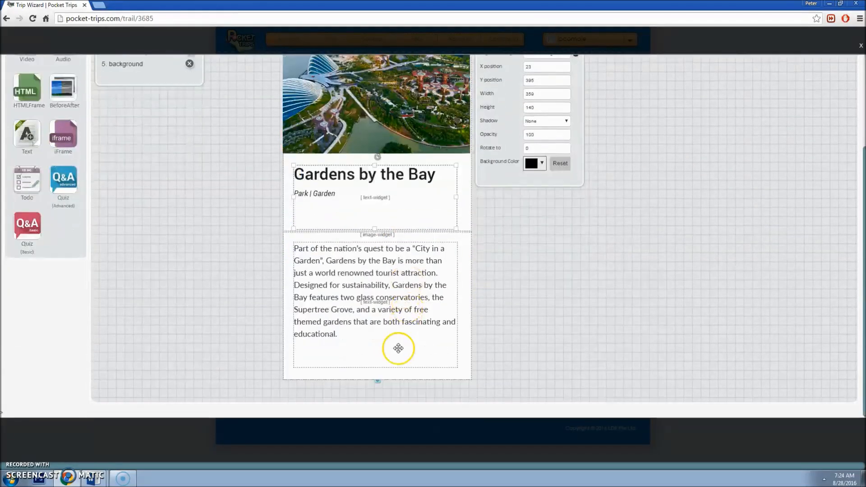
scroll(383, 247, "up", 2)
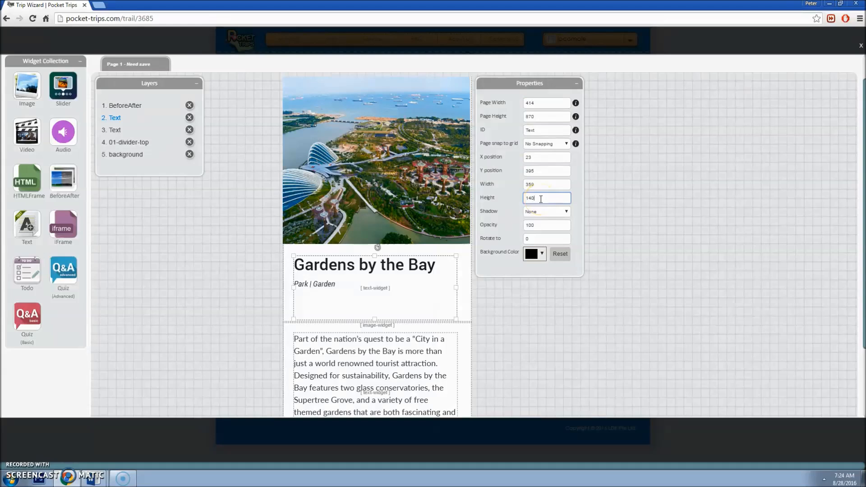
key("BackSpace")
type("0")
key("Tab")
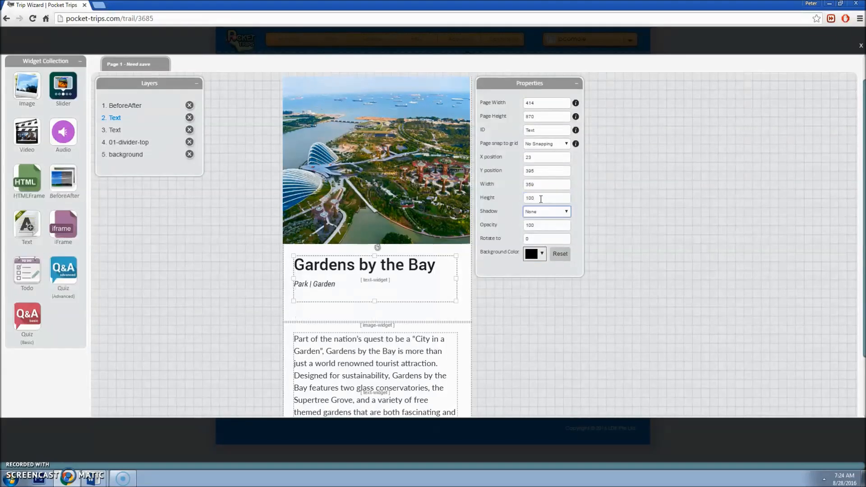
left_click(446, 322)
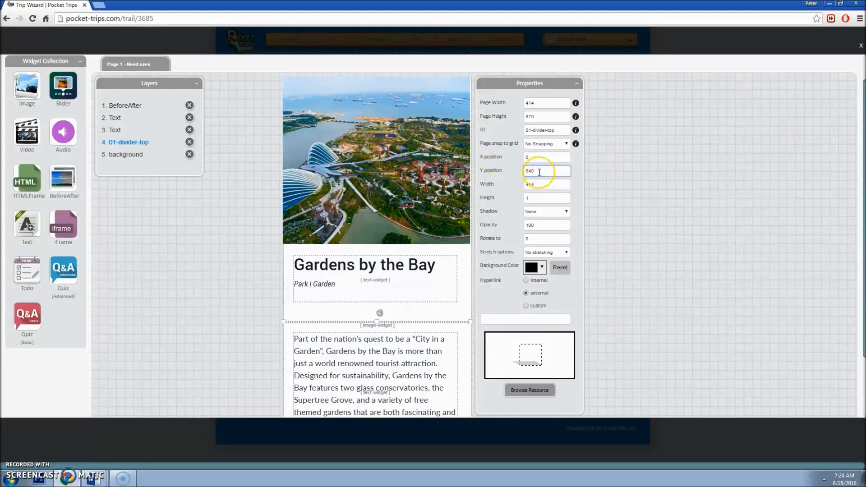
Step: Move the divider up to Y 500 and the intro paragraph up to Y 525
key("BackSpace")
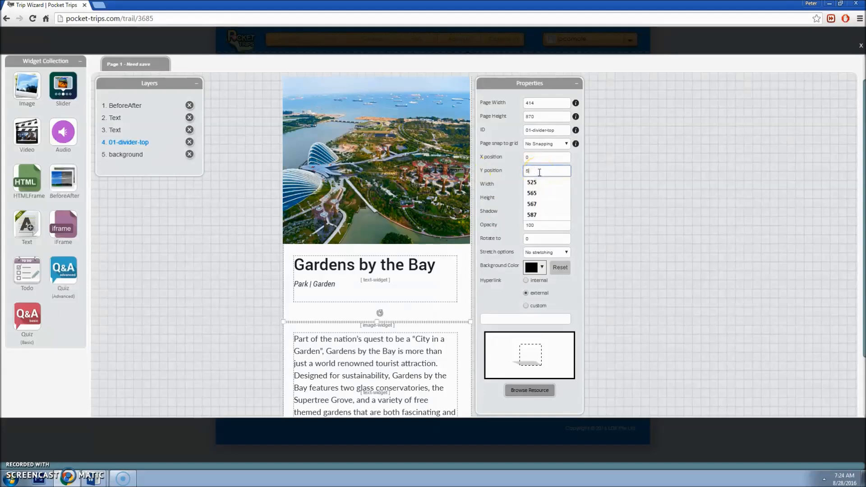
type("00")
key("Tab")
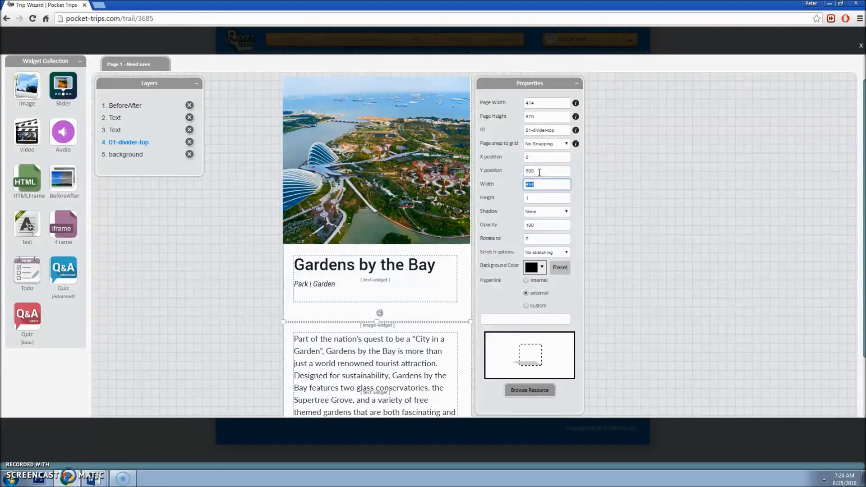
left_click(375, 368)
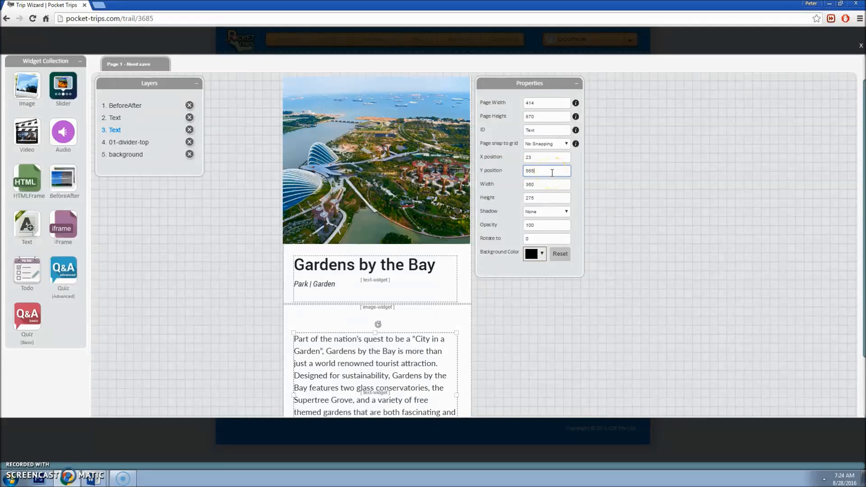
key("BackSpace")
key("BackSpace")
key("BackSpace")
type("526")
key("Tab")
Step: Shorten the page back to 830 by dragging its bottom edge up
scroll(496, 266, "down", 1)
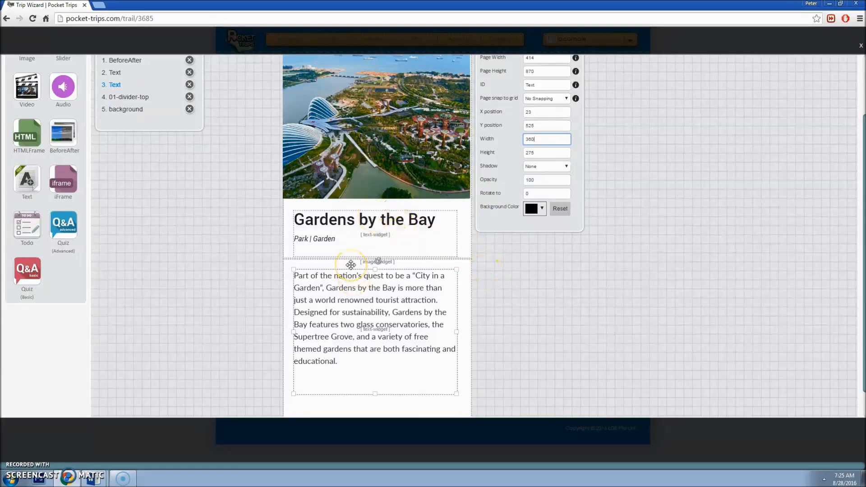
scroll(351, 264, "down", 1)
left_click(373, 373)
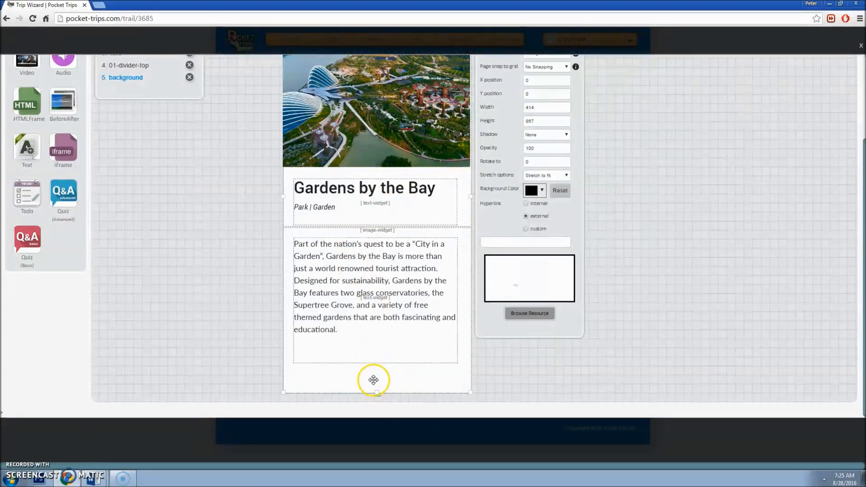
scroll(397, 375, "up", 1)
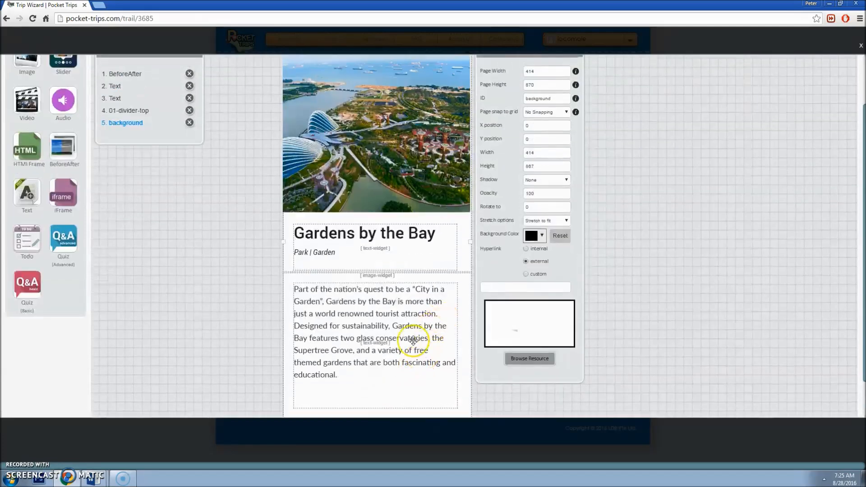
scroll(433, 365, "down", 1)
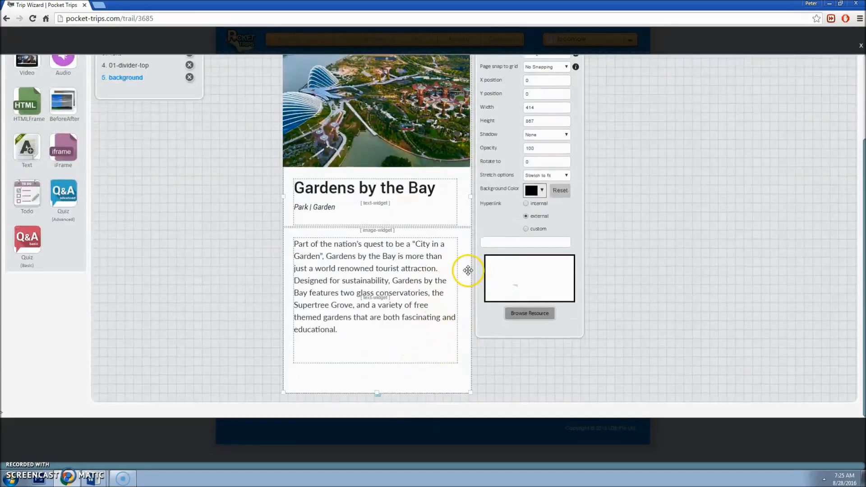
scroll(472, 271, "up", 2)
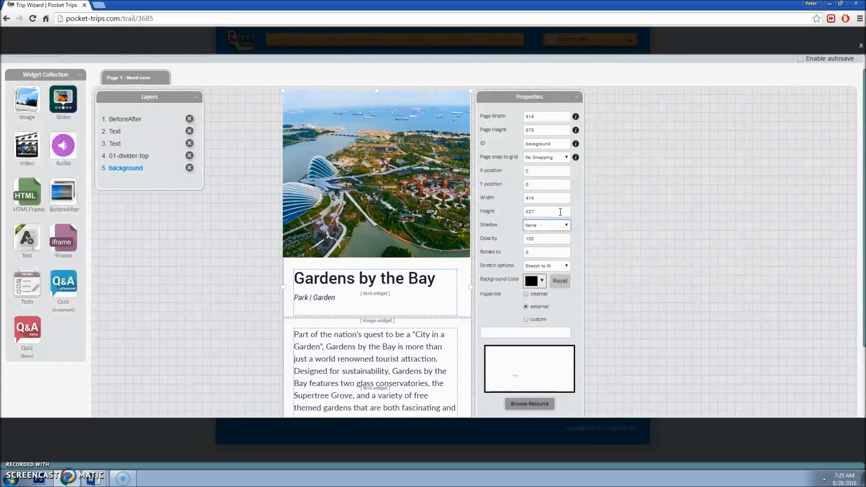
scroll(437, 354, "down", 2)
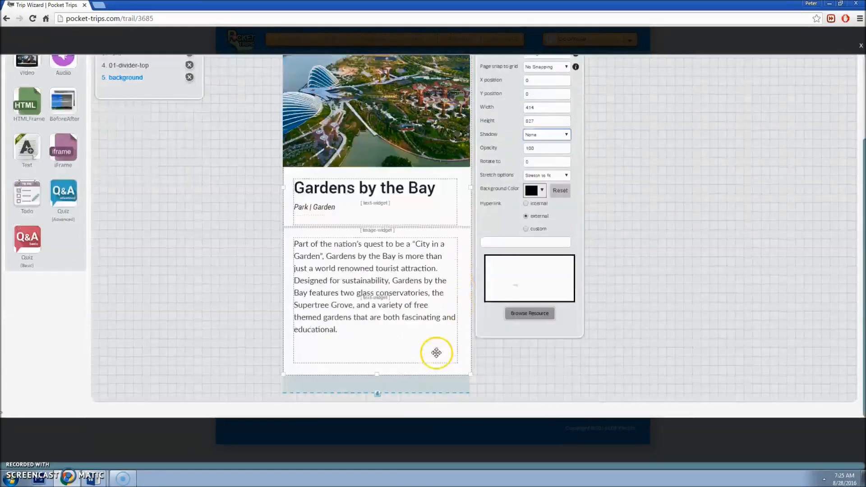
scroll(541, 174, "up", 3)
left_click(544, 148)
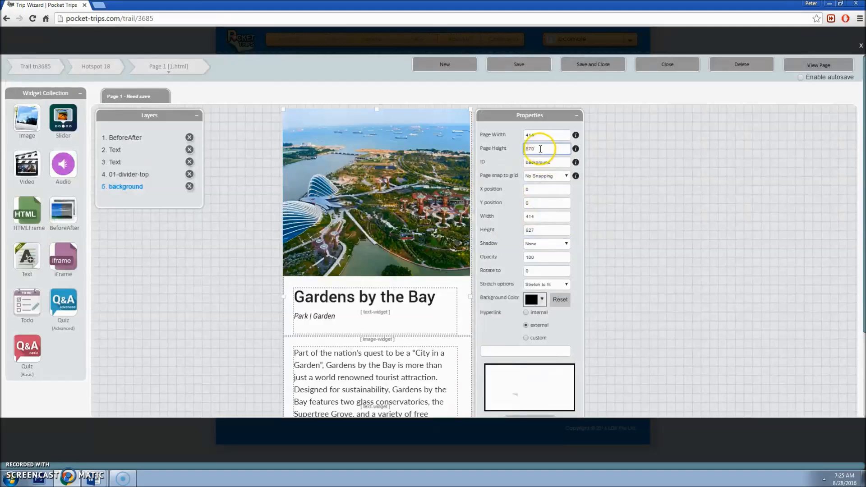
scroll(428, 311, "down", 3)
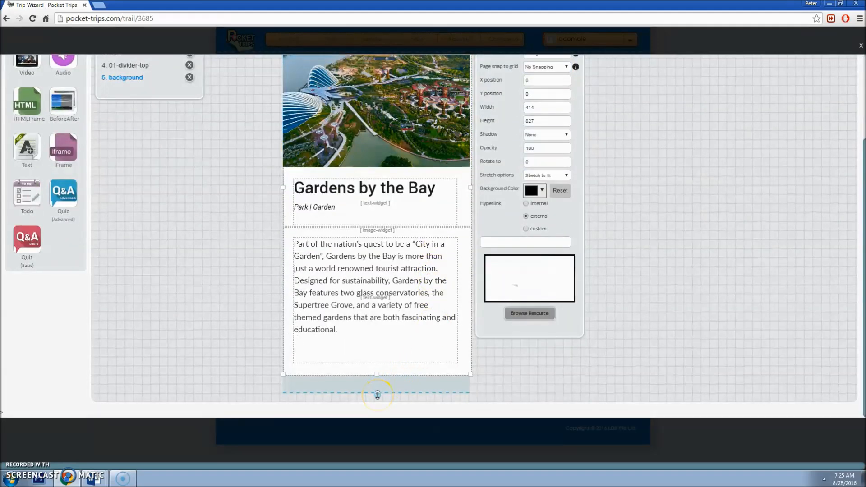
left_click_drag(378, 395, 385, 376)
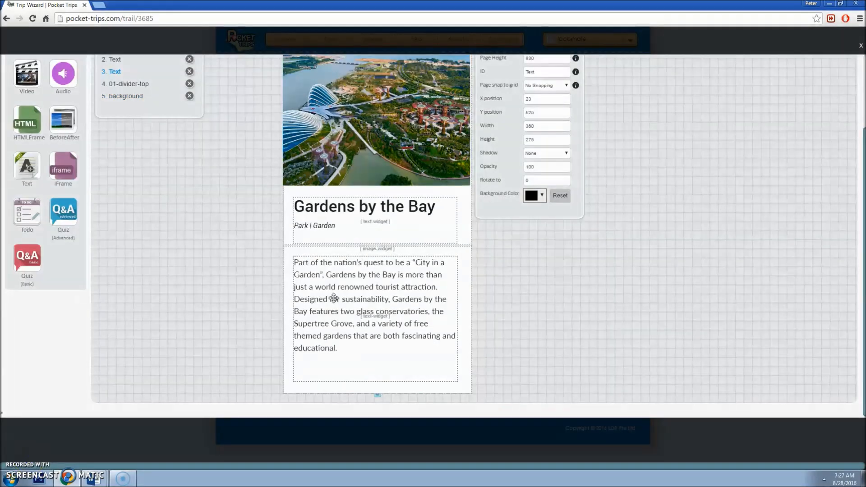
Step: Copy the Hotspot Intro sentence from Word and strip its formatting in Notepad
left_click(334, 298)
left_click(349, 346)
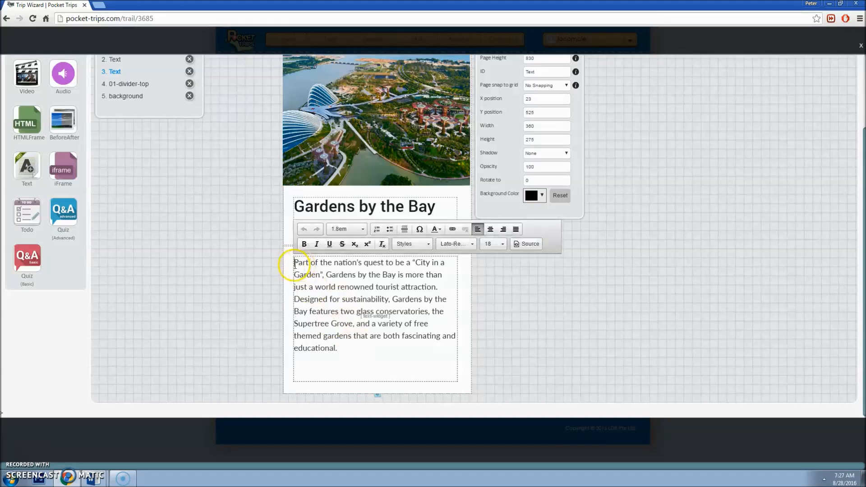
left_click(97, 447)
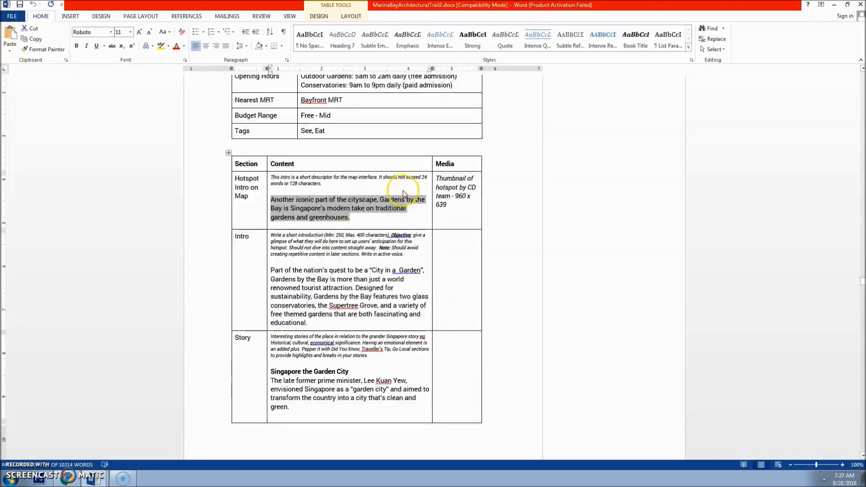
left_click_drag(366, 217, 280, 199)
key("ctrl+c")
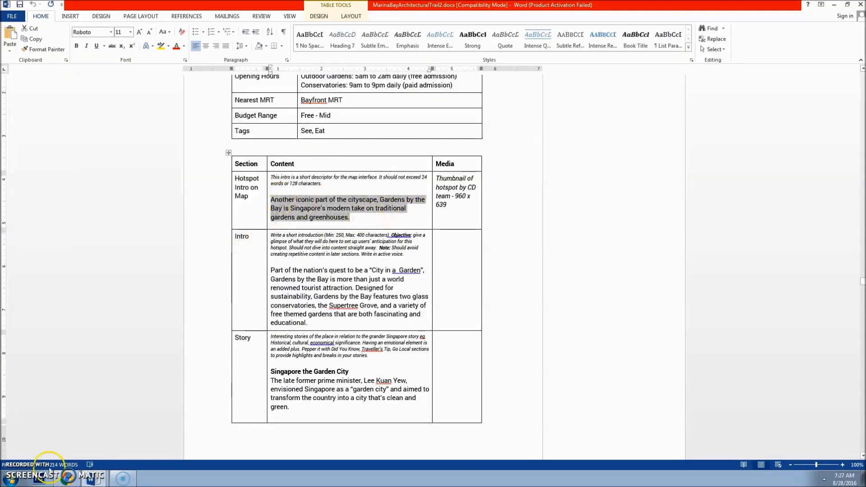
left_click(11, 479)
left_click(32, 317)
key("ctrl+v")
left_click_drag(198, 100, 187, 98)
key("ctrl+a")
key("ctrl+c")
Step: Paste the plain sentence at the start of the intro paragraph
left_click(84, 445)
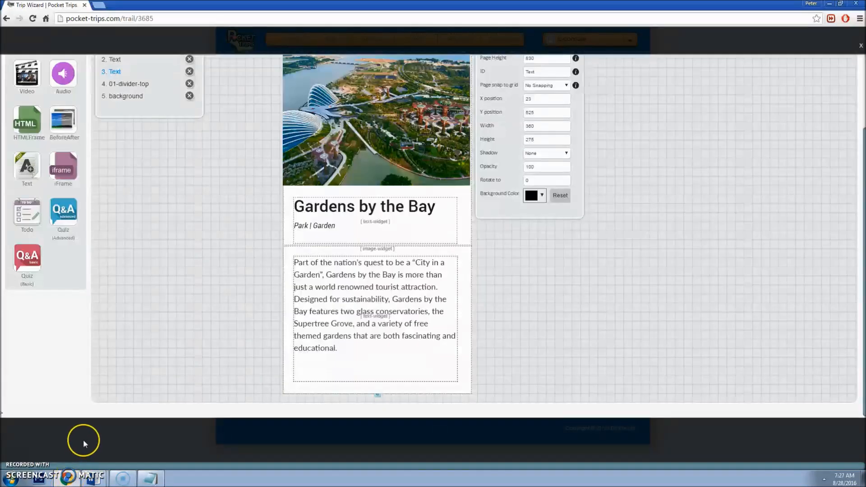
left_click(302, 269)
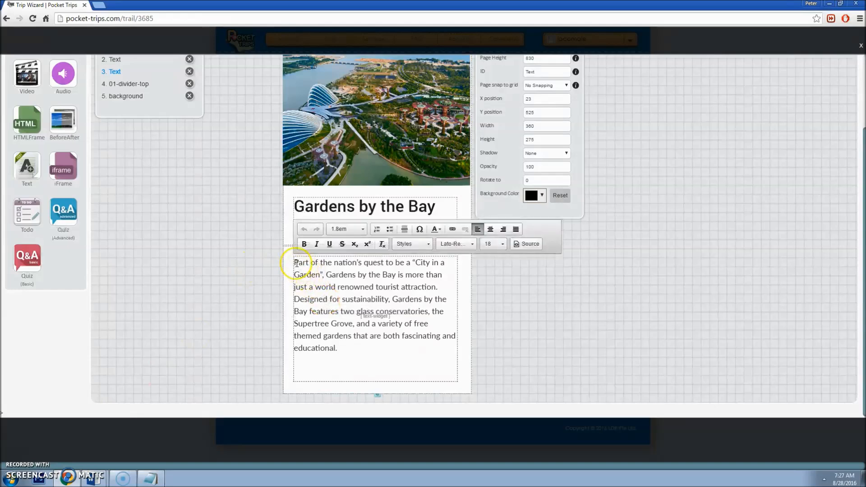
key("ctrl+v")
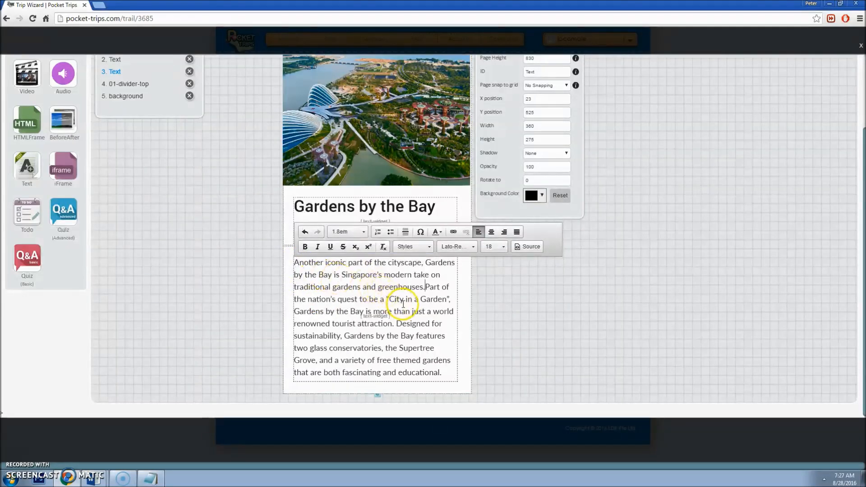
left_click(517, 348)
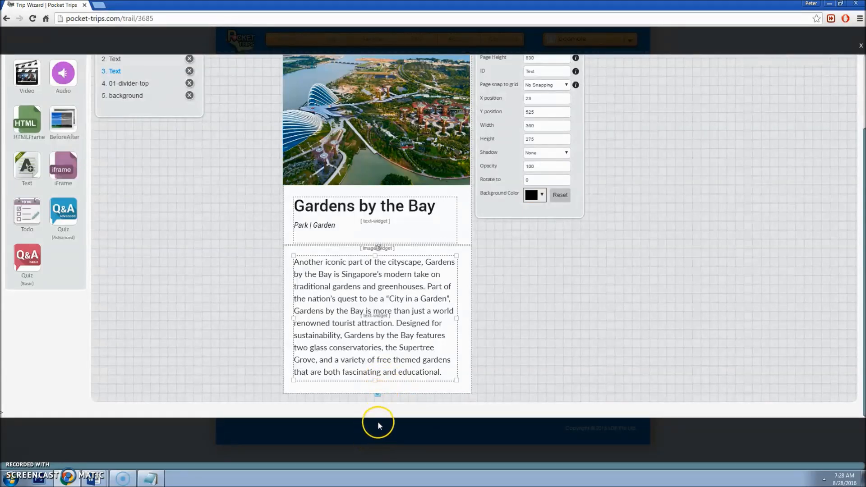
Step: Increase the Page 1 page height value
scroll(424, 324, "up", 2)
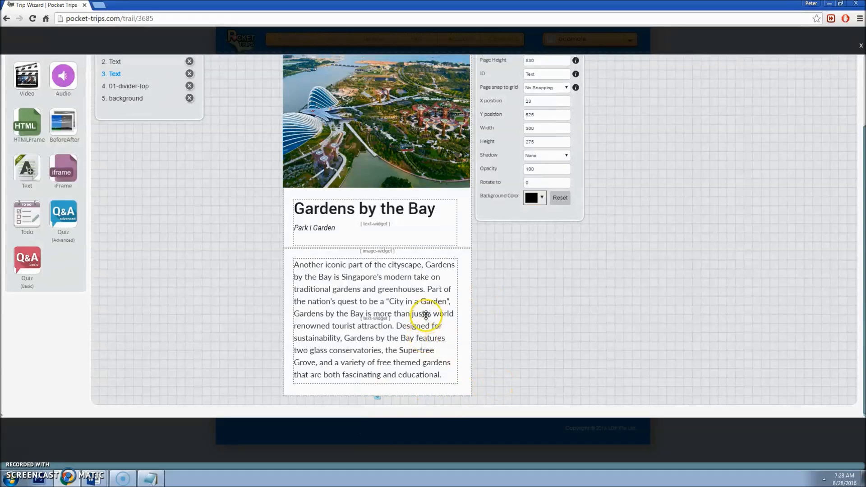
double_click(542, 149)
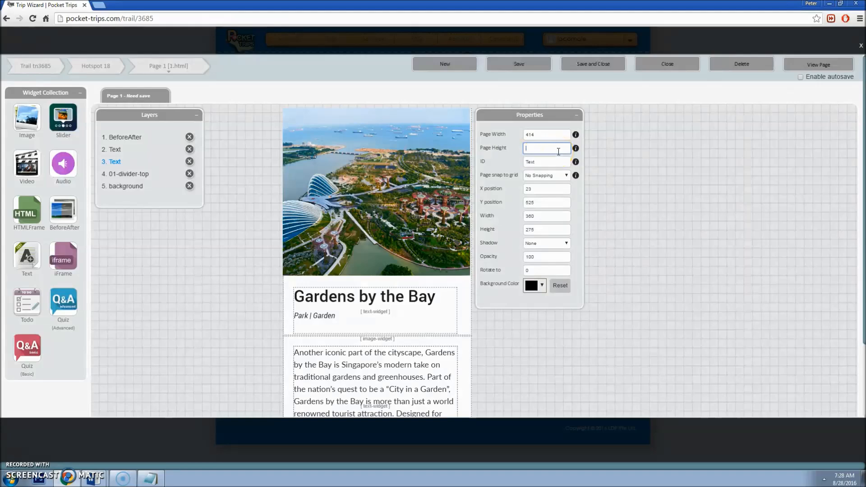
key("Tab")
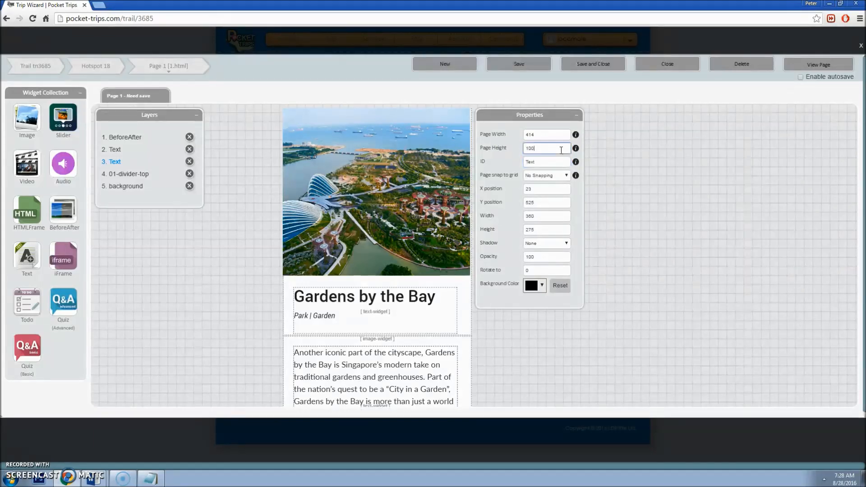
key("Tab")
Step: Stretch the white background down and resize the intro body text box to fit its text
scroll(456, 232, "down", 4)
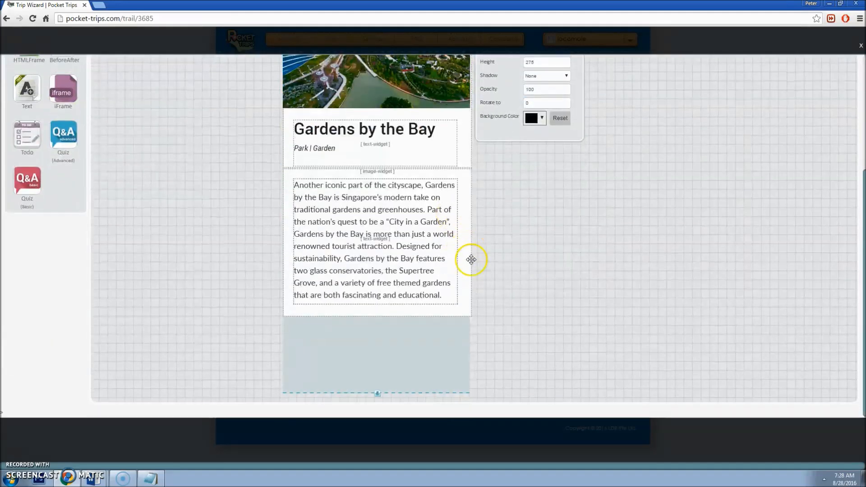
left_click(414, 312)
left_click_drag(378, 315, 380, 391)
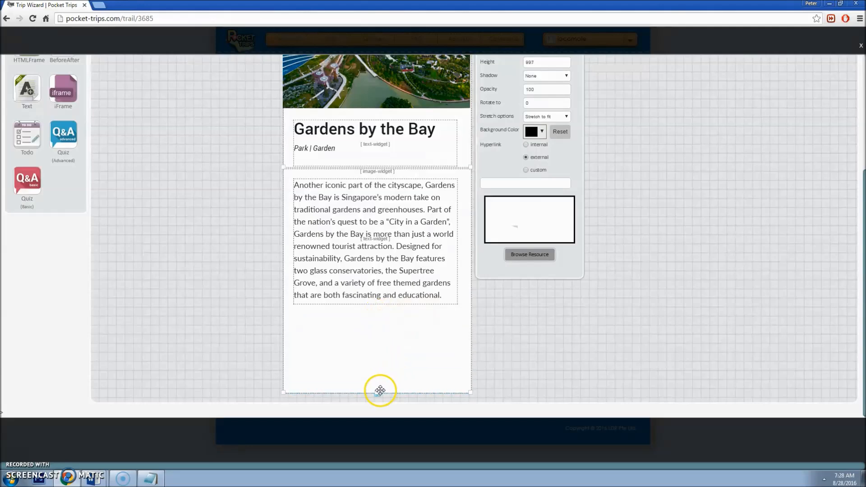
left_click(380, 290)
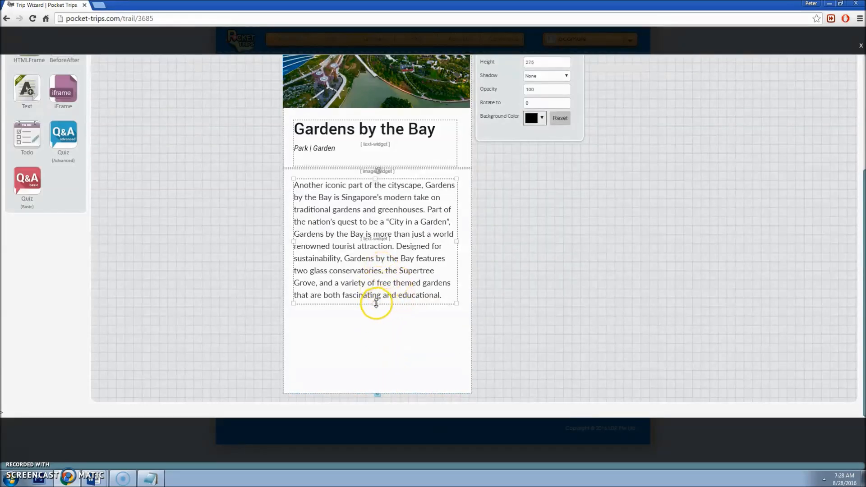
left_click_drag(375, 304, 374, 331)
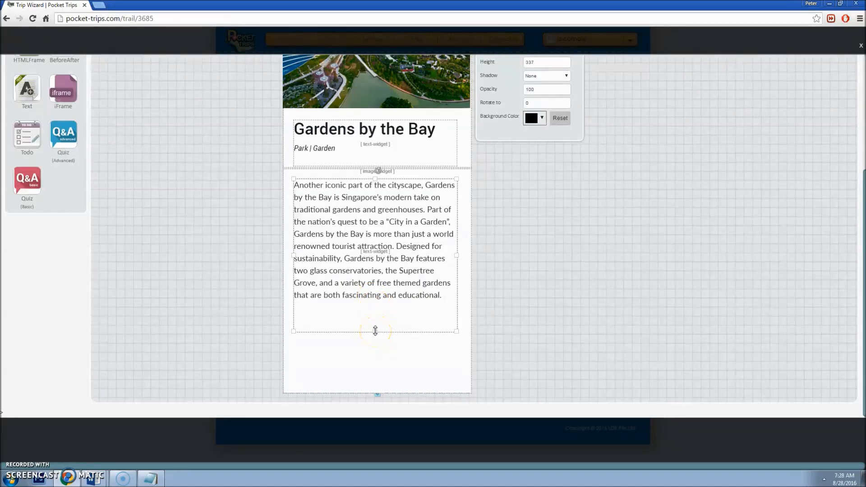
mouse_move(375, 331)
left_mouse_down()
mouse_move(377, 285)
mouse_move(375, 334)
left_mouse_up()
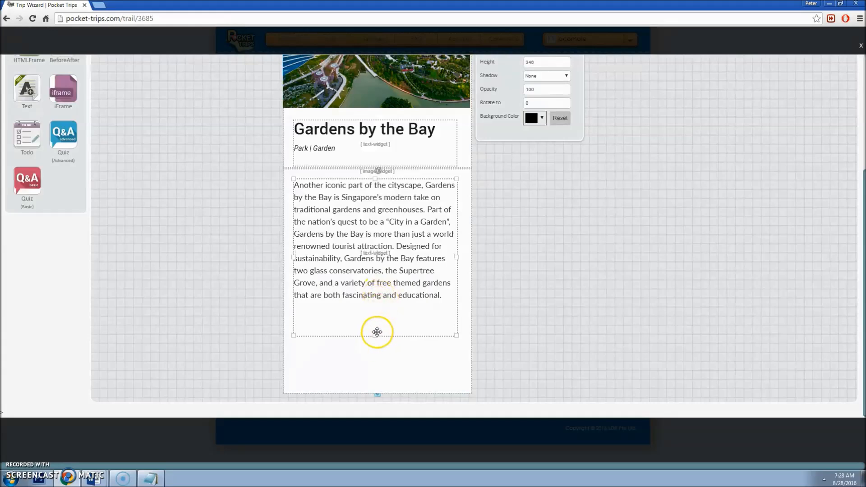
Step: Trim the white background to just below the text (878) and save the page
left_click(381, 358)
left_click_drag(377, 390, 377, 336)
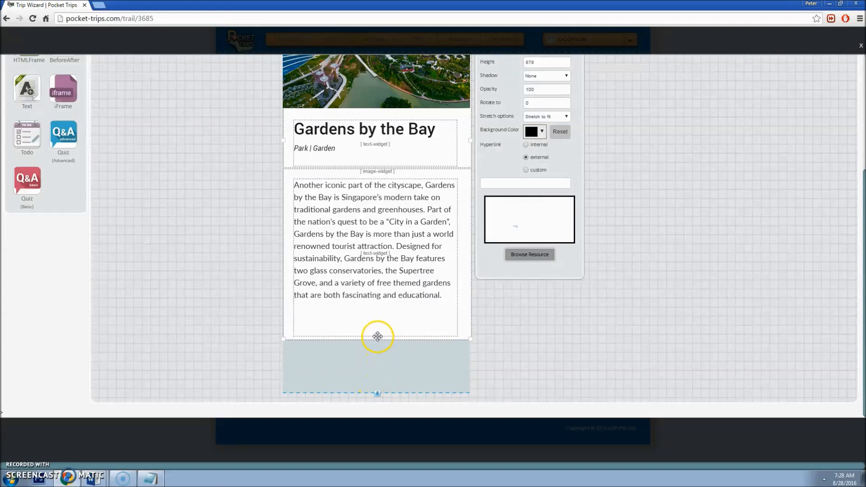
left_click_drag(379, 391, 382, 339)
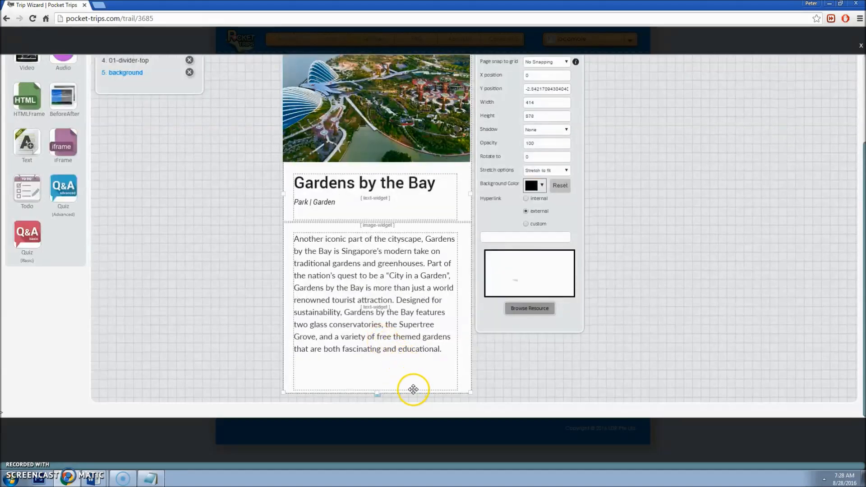
scroll(487, 363, "up", 1)
scroll(488, 366, "up", 2)
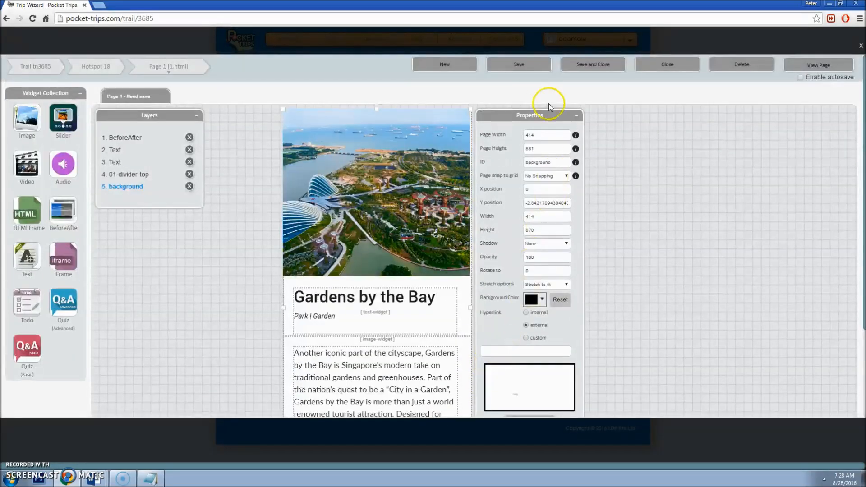
left_click(519, 64)
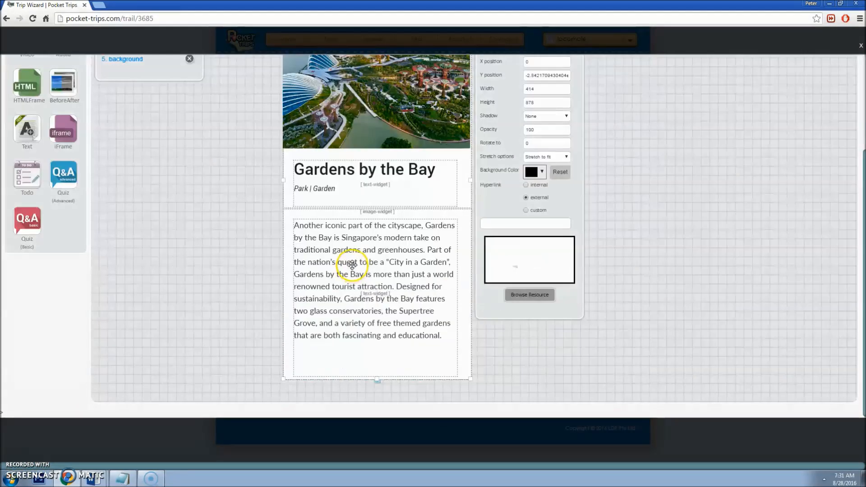
Step: Check the intro body text's font, size and line spacing
double_click(368, 278)
scroll(368, 280, "up", 1)
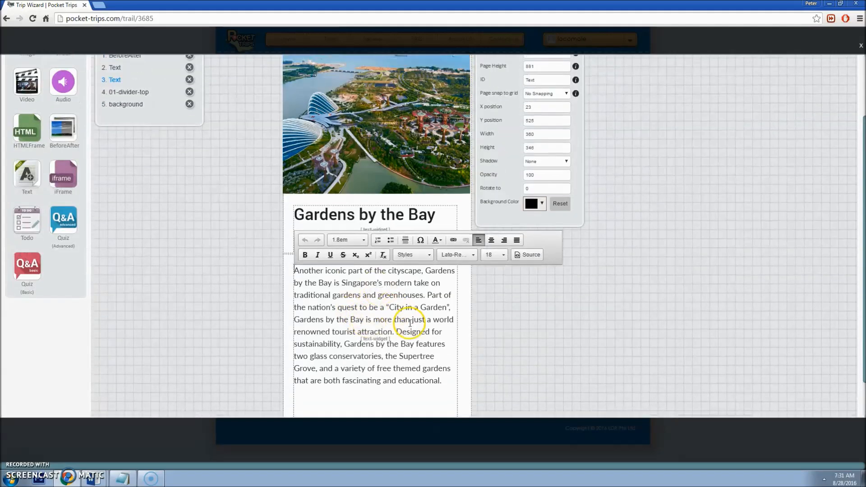
left_click_drag(415, 295, 329, 295)
left_click(456, 256)
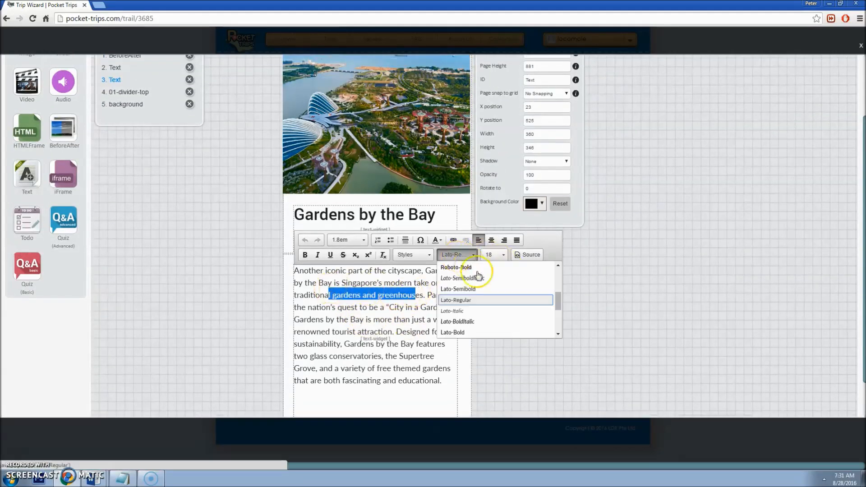
left_click(493, 256)
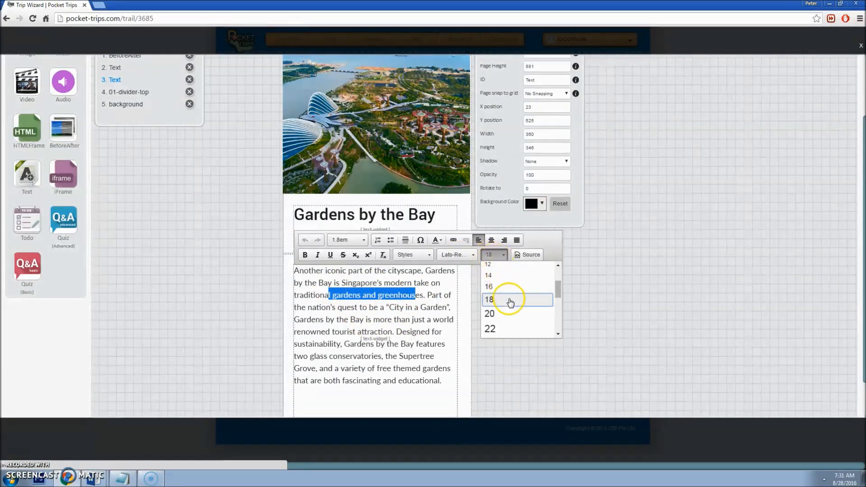
left_click(349, 240)
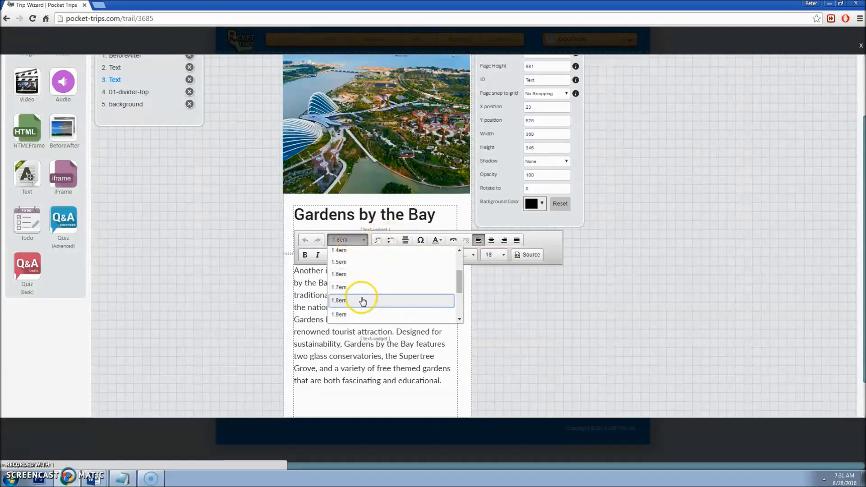
Step: Copy the Body Text colour code #282828 from the Word font guide
left_click(94, 478)
left_click(107, 462)
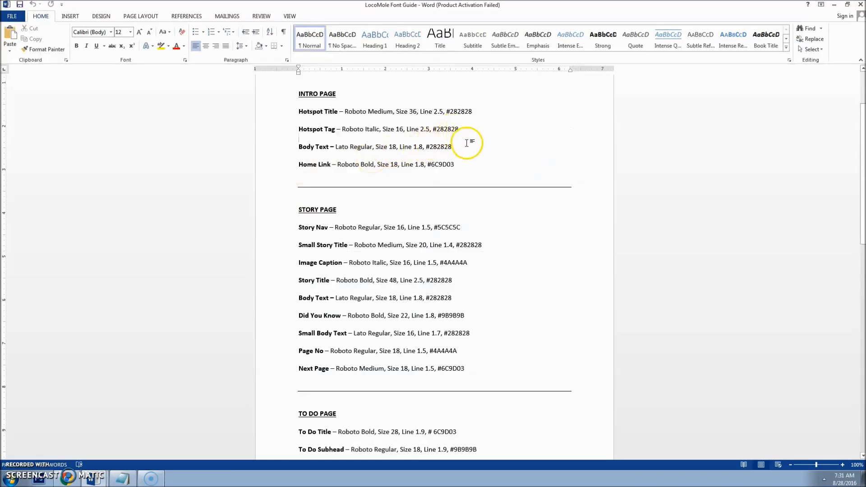
left_click_drag(452, 146, 434, 154)
key("ctrl+c")
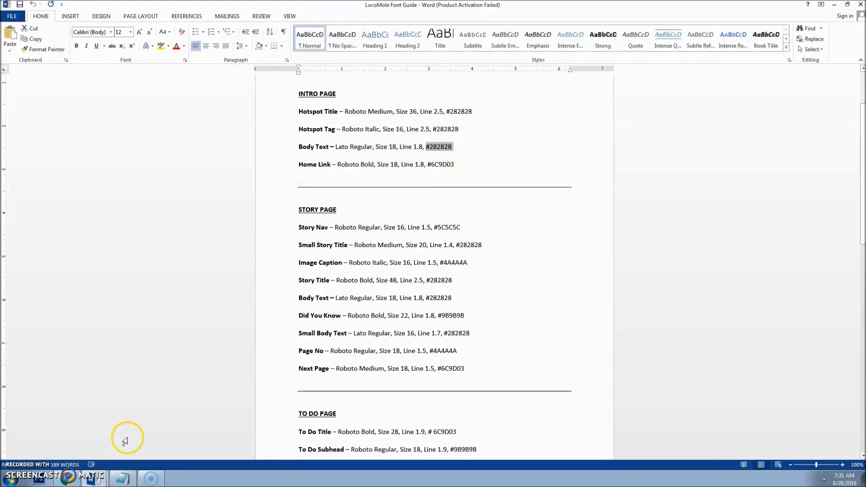
left_click(69, 479)
Step: Colour the whole intro paragraph #282828 via More Colors and save the page
left_click(373, 302)
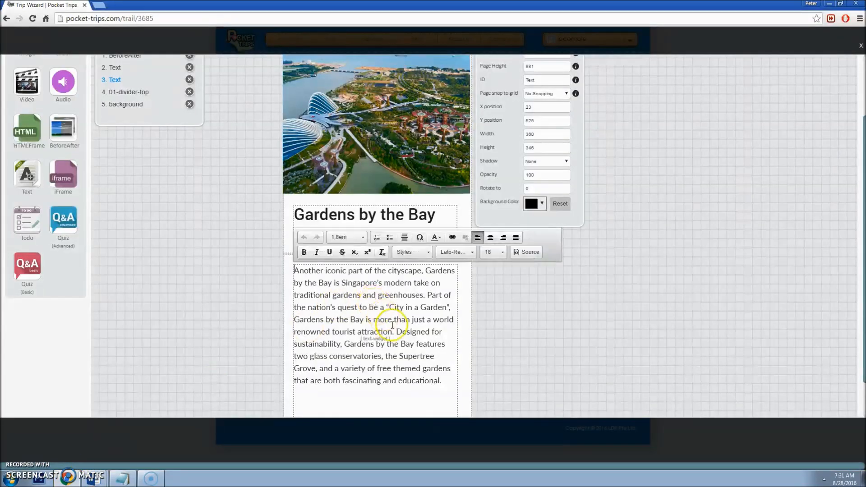
left_click_drag(442, 383, 414, 264)
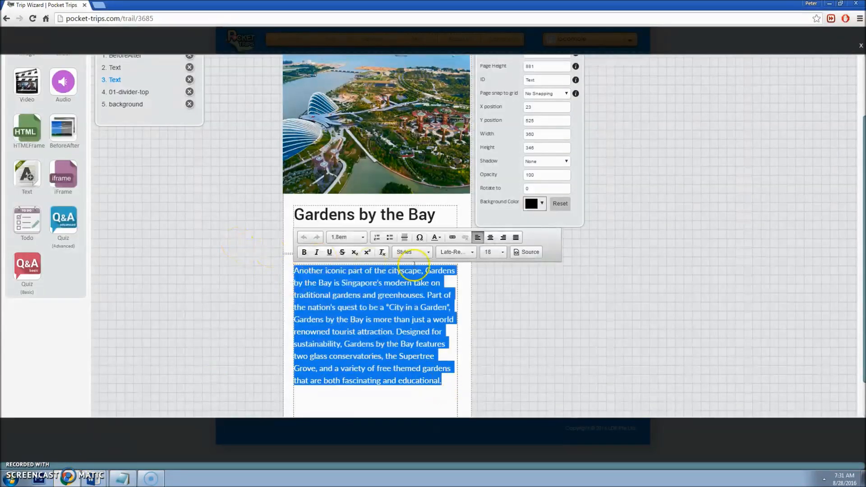
left_click(434, 237)
left_click(466, 295)
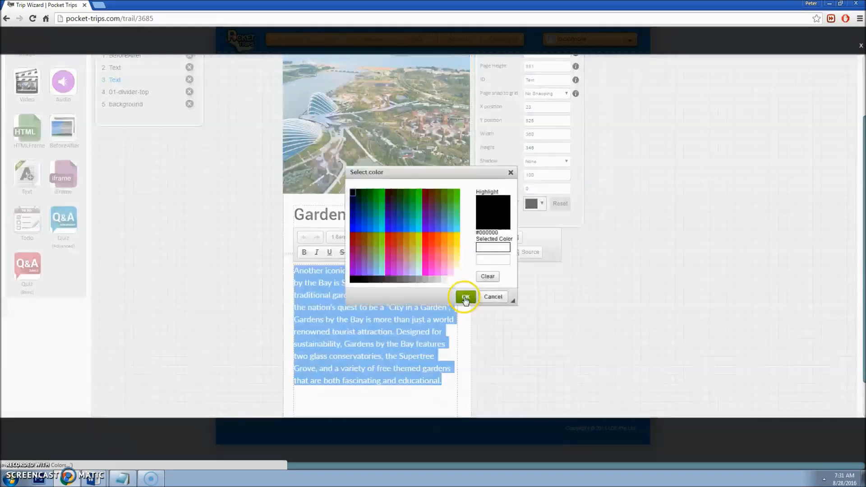
left_click(487, 260)
key("ctrl+v")
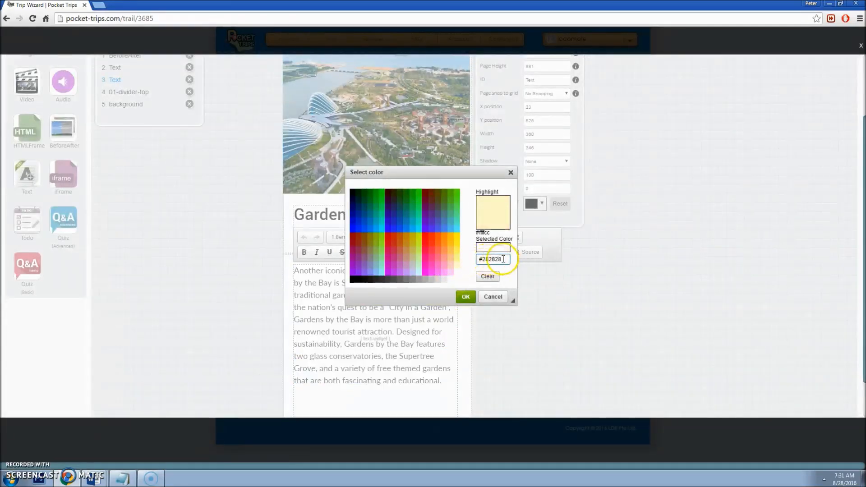
left_click(467, 296)
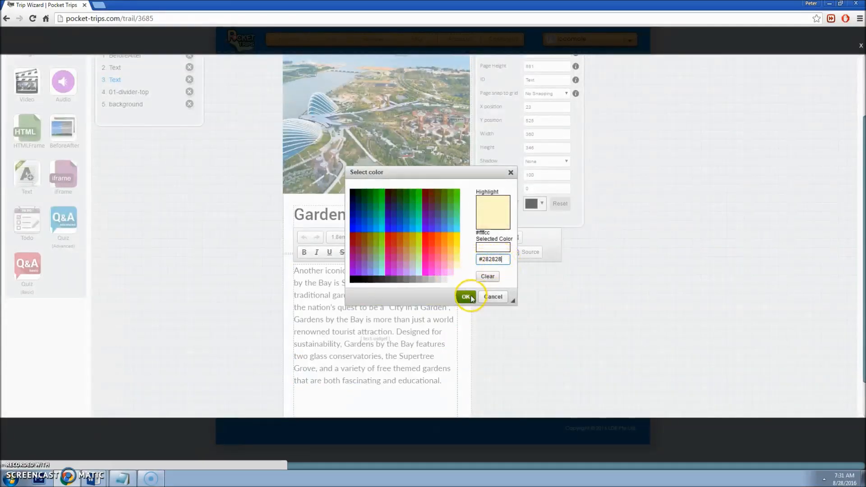
left_click(417, 343)
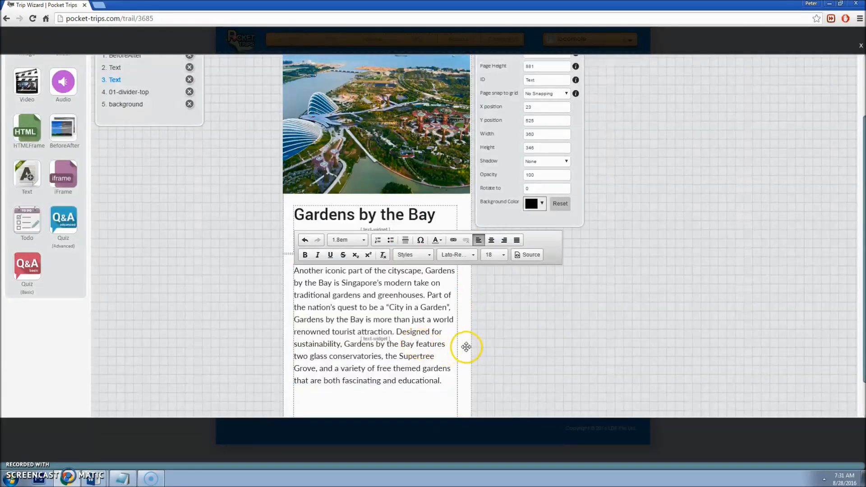
scroll(483, 345, "up", 3)
left_click(517, 66)
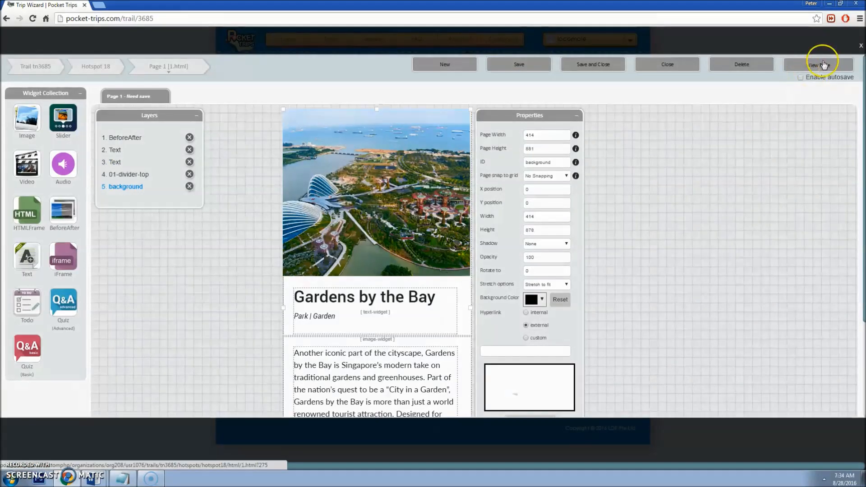
Step: Preview Page 1 in phone view, scroll through it, and close the preview
left_click(821, 65)
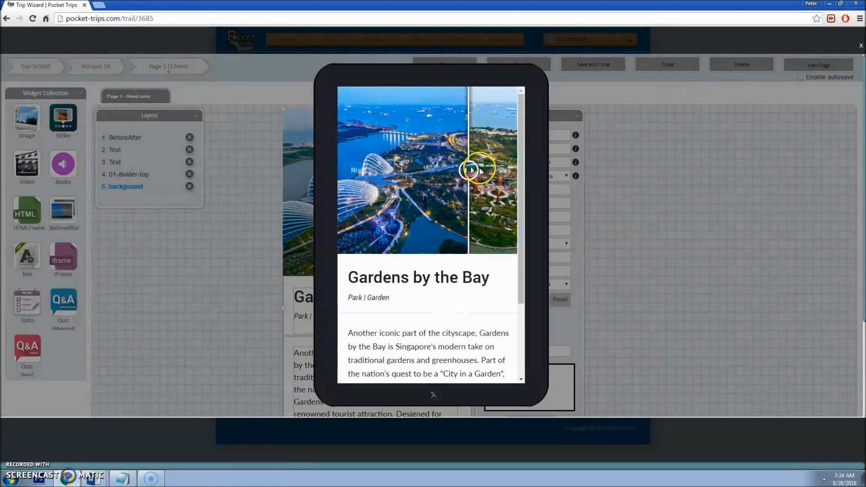
scroll(479, 171, "down", 5)
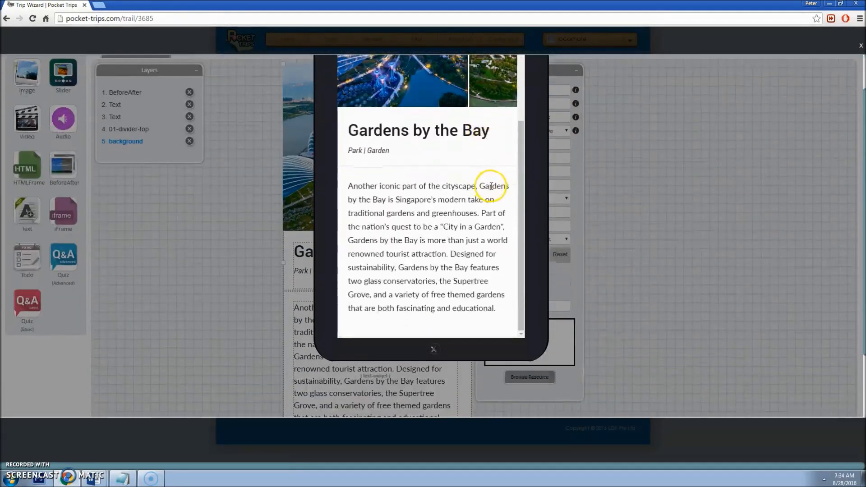
scroll(495, 184, "up", 5)
left_click(613, 193)
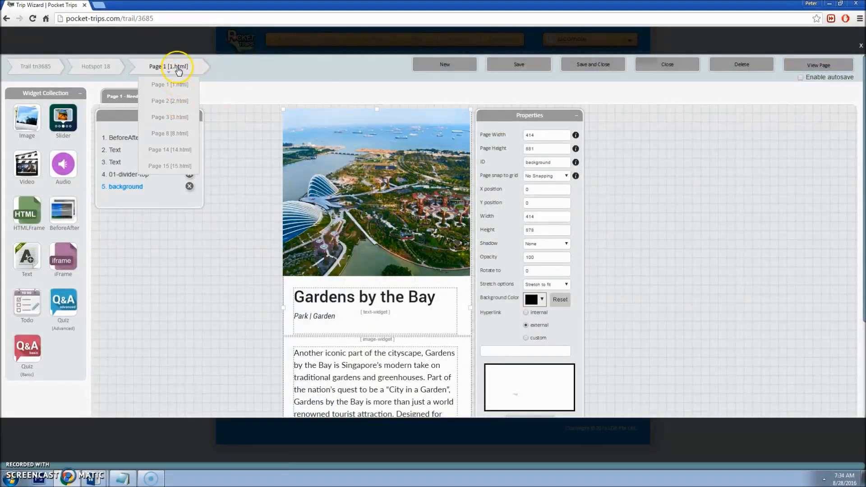
Step: Open Page 2 [2.html] from the breadcrumb list and look over its slider page
mouse_move(176, 69)
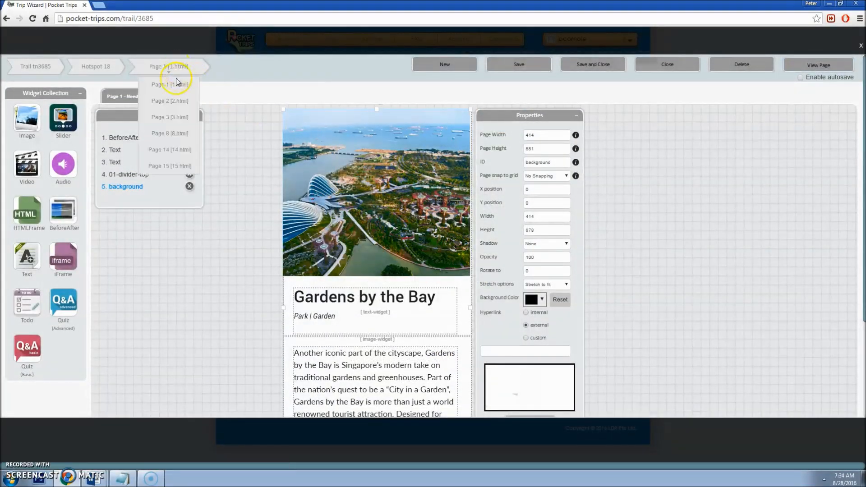
left_click(176, 102)
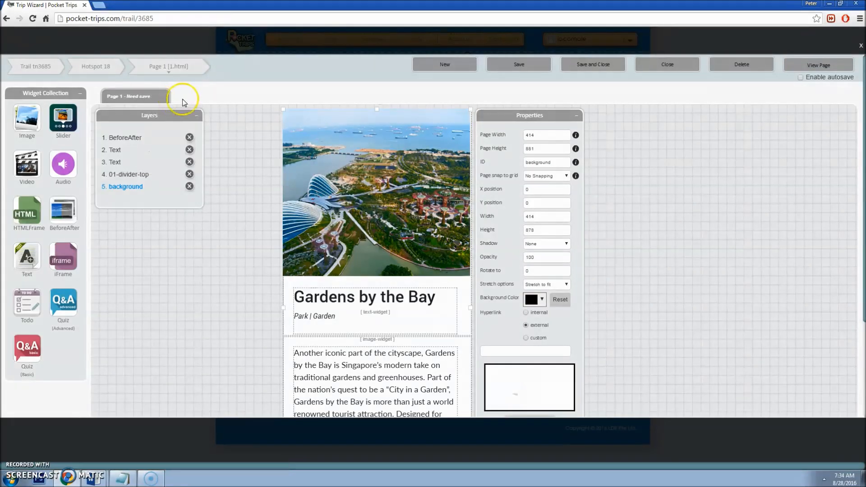
left_click_drag(512, 116, 533, 115)
scroll(356, 135, "down", 2)
scroll(418, 120, "down", 10)
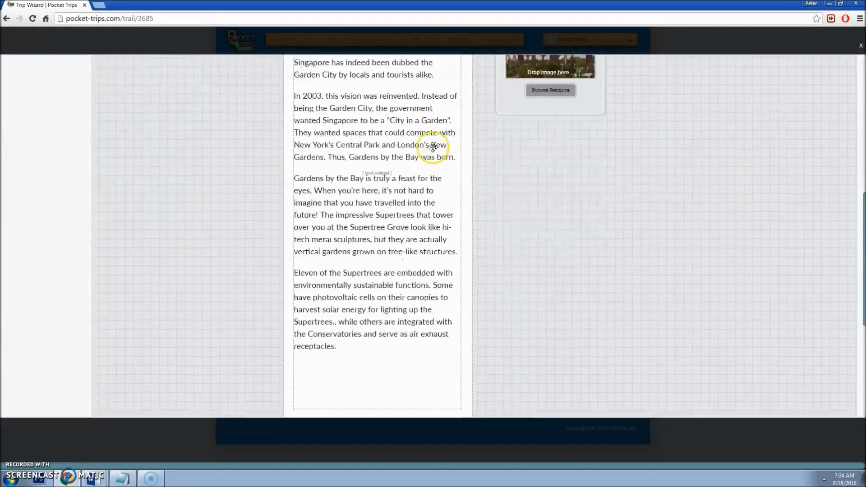
scroll(346, 339, "up", 12)
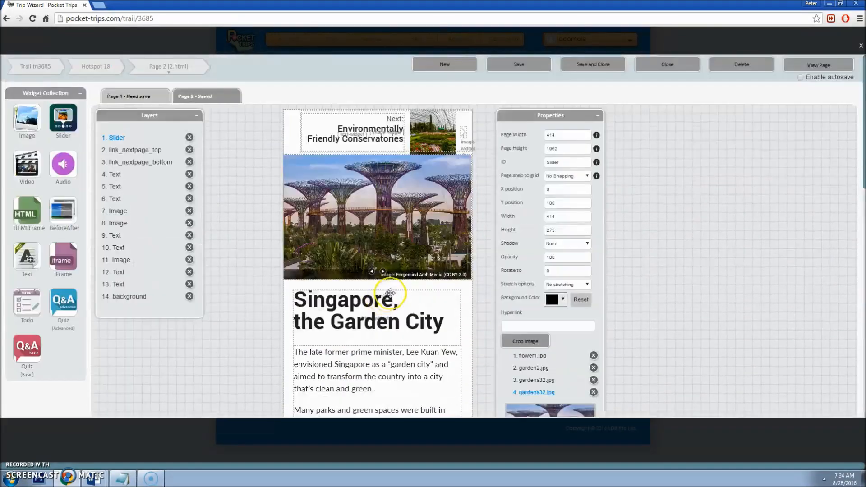
scroll(301, 270, "down", 1)
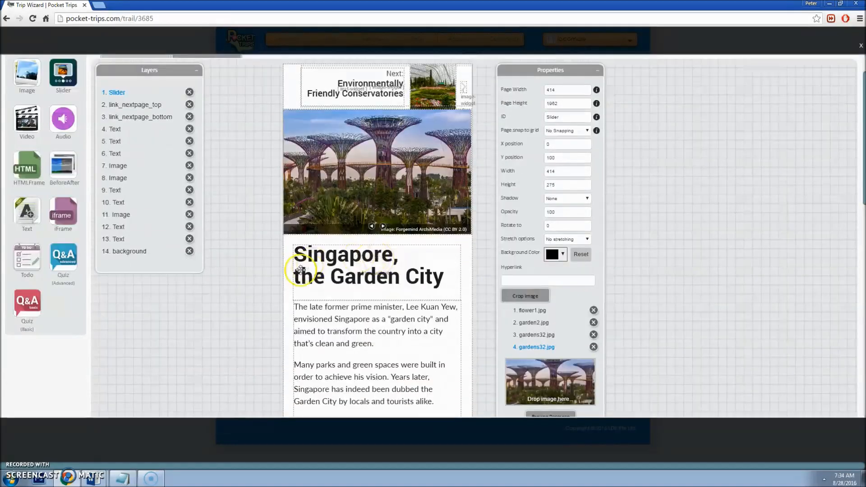
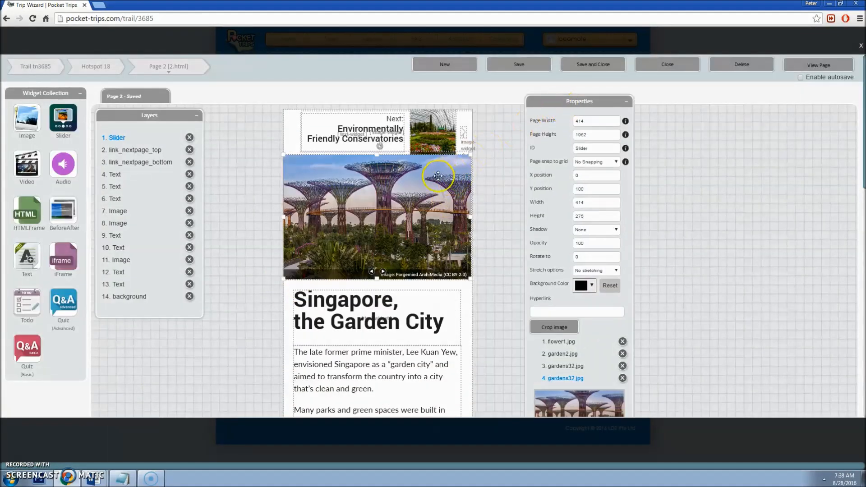
Step: Preview the four slider images: flower1.jpg, garden2.jpg, gardens32.jpg and the duplicate fourth slide
scroll(437, 129, "down", 15)
scroll(421, 265, "up", 4)
scroll(387, 314, "up", 10)
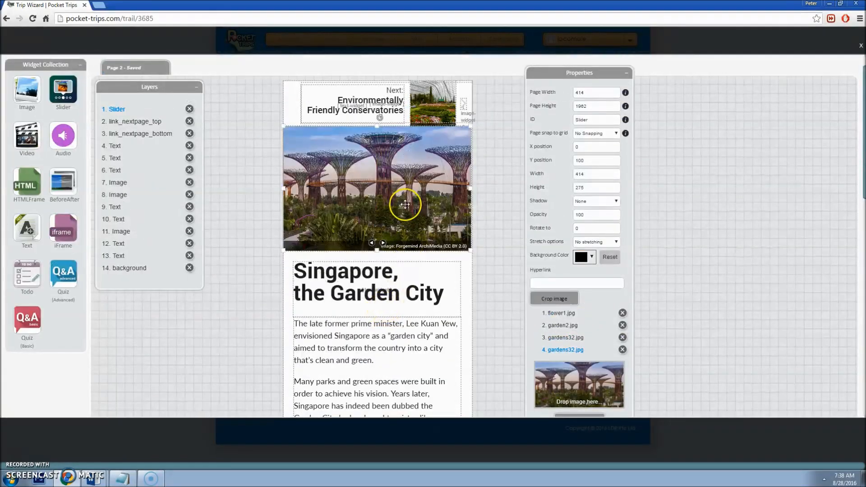
left_click(562, 312)
scroll(564, 293, "down", 1)
scroll(564, 279, "up", 2)
scroll(570, 303, "down", 1)
scroll(594, 340, "up", 1)
scroll(575, 319, "down", 1)
left_click(568, 311)
scroll(580, 331, "down", 2)
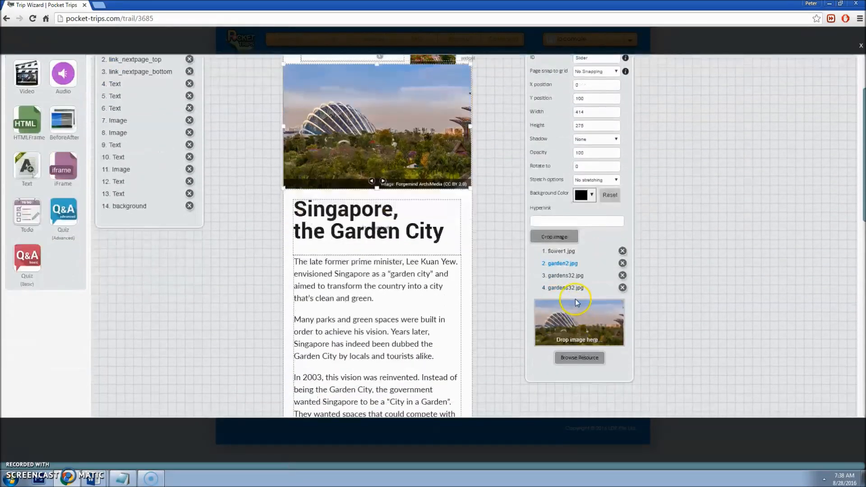
left_click(568, 276)
scroll(574, 285, "down", 2)
left_click(574, 287)
Step: Replace the duplicate fourth slide gardens32.jpg with 1m.jpg from the image library
scroll(582, 306, "down", 2)
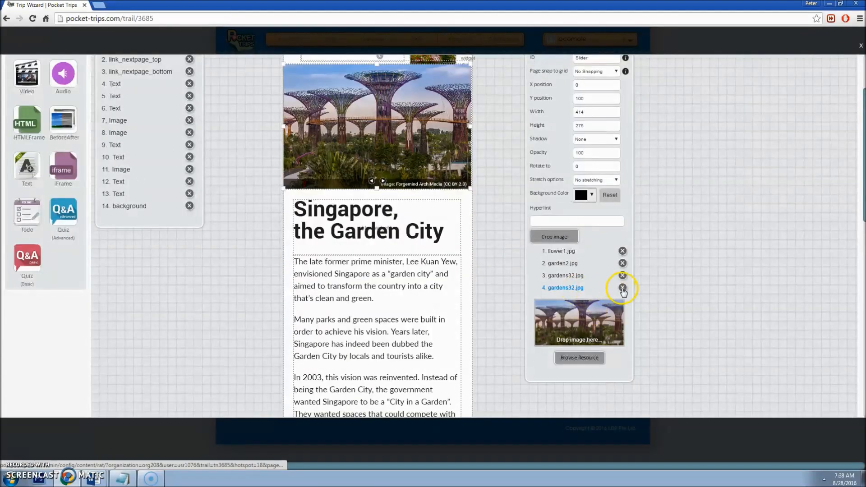
left_click(622, 288)
scroll(627, 303, "down", 2)
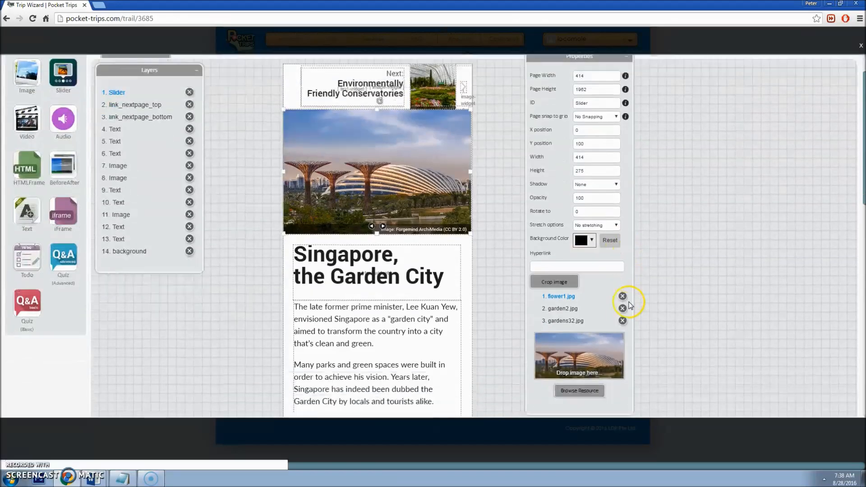
left_click(589, 347)
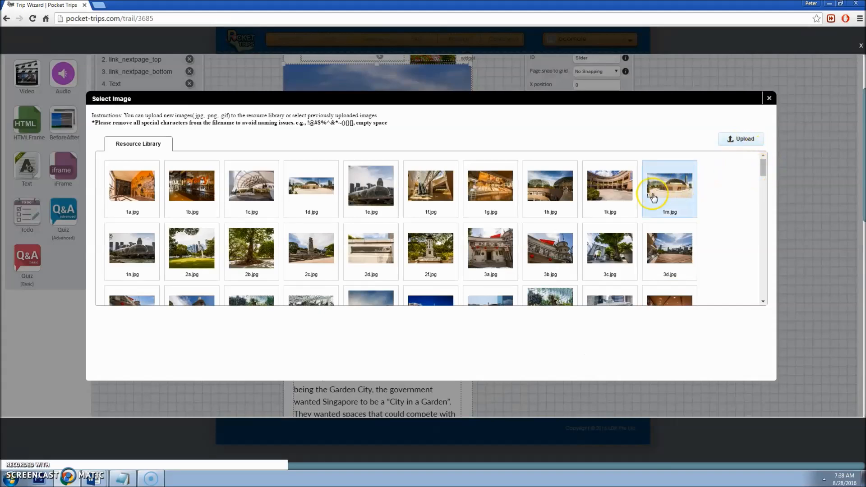
left_click(654, 199)
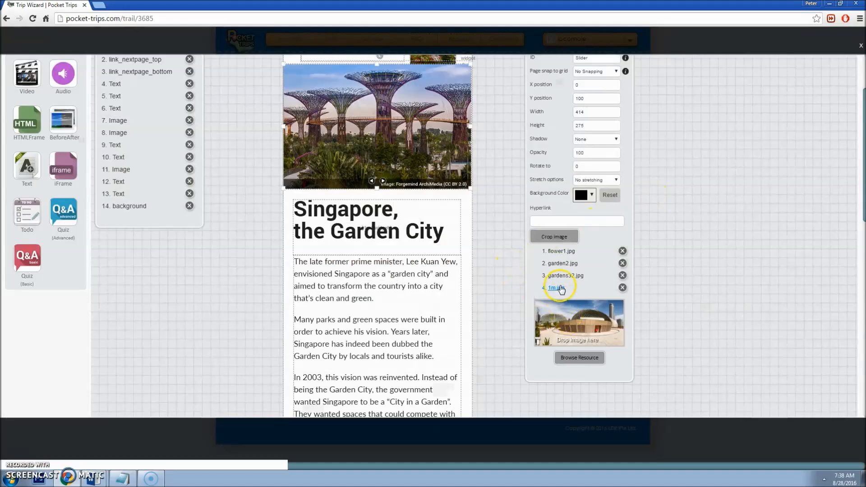
scroll(541, 271, "up", 2)
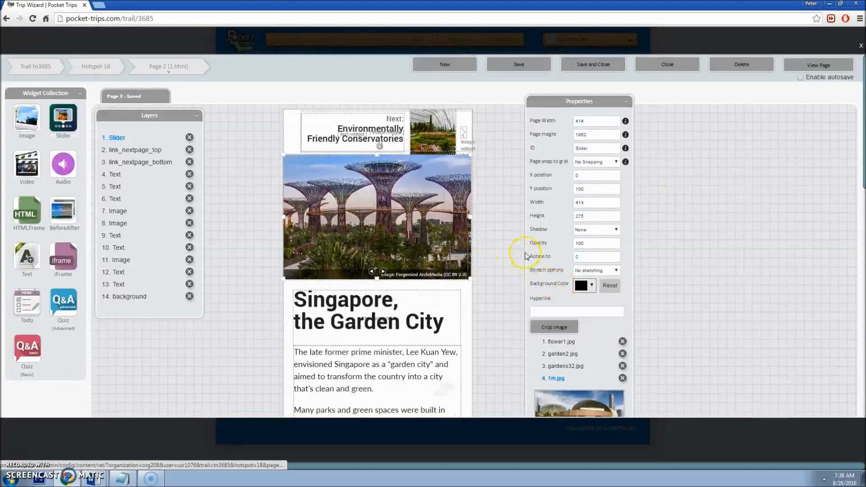
Step: Save Page 2, then preview flower1.jpg, garden2.jpg, gardens32.jpg and the new 1m.jpg slide
left_click(519, 65)
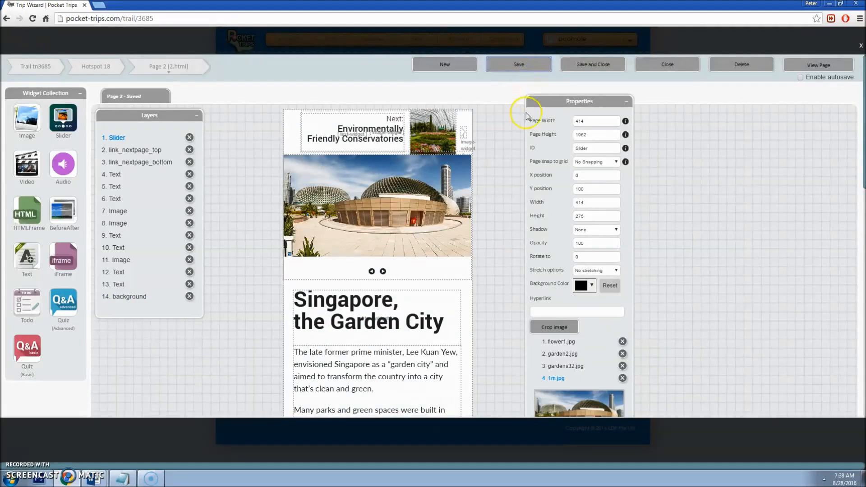
scroll(503, 169, "down", 1)
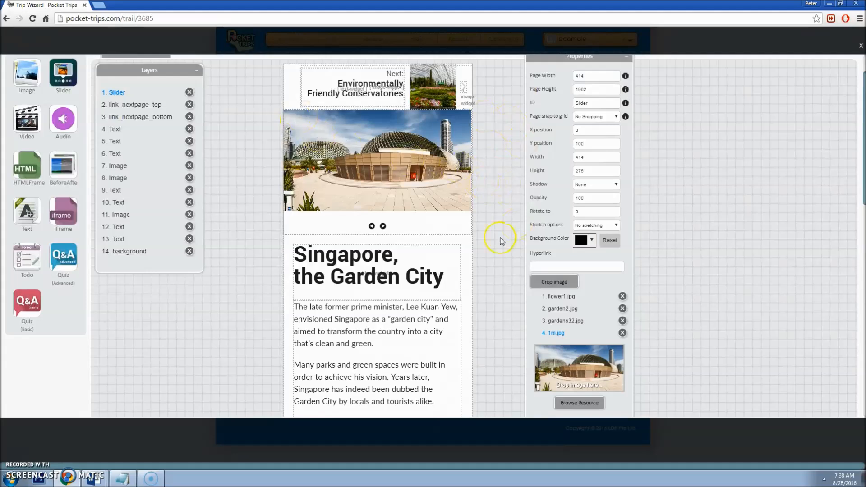
left_click(561, 296)
scroll(573, 299, "down", 1)
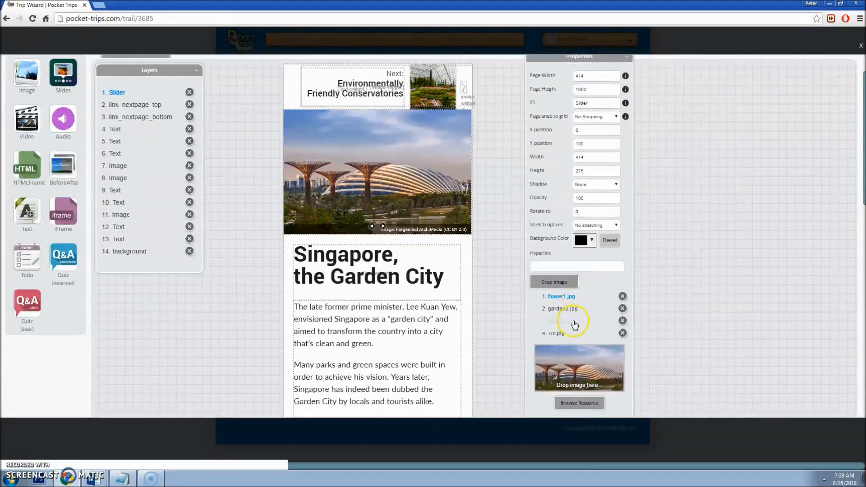
left_click(564, 309)
scroll(571, 316, "down", 1)
left_click(569, 323)
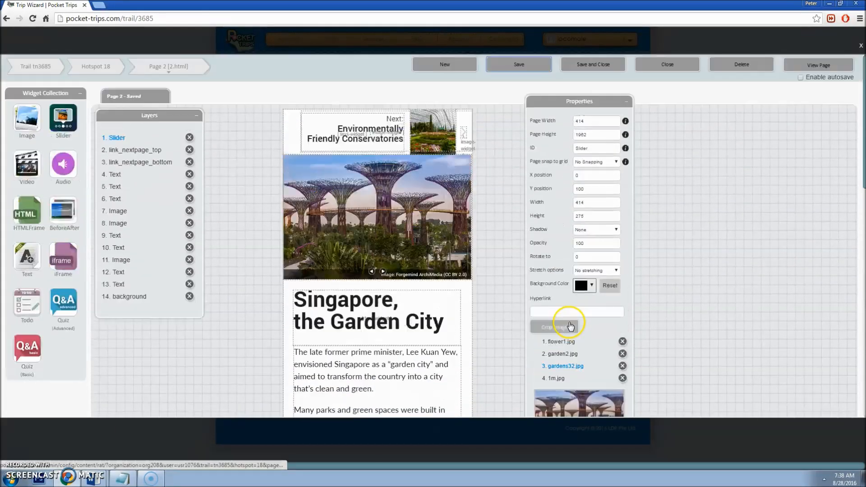
scroll(570, 324, "down", 1)
left_click(557, 333)
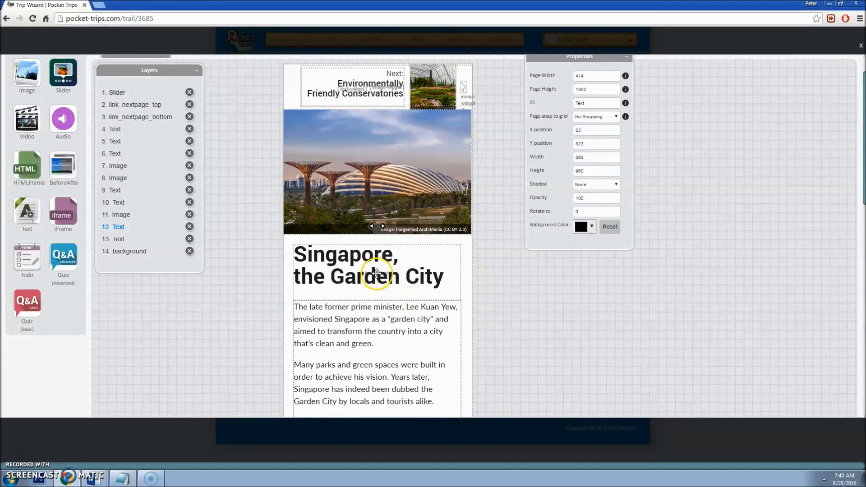
left_click(377, 272)
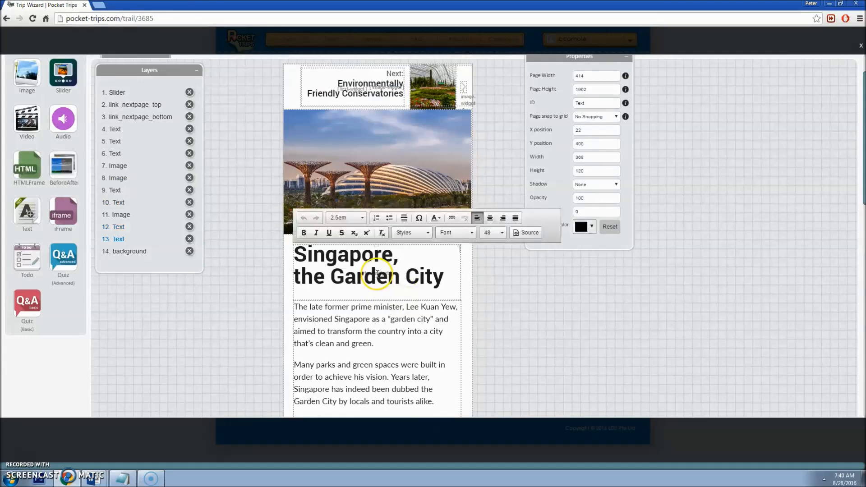
Step: Select the two-line heading 'Singapore, the Garden City' and set it in Roboto at size 48
scroll(377, 272, "down", 1)
left_click(382, 275)
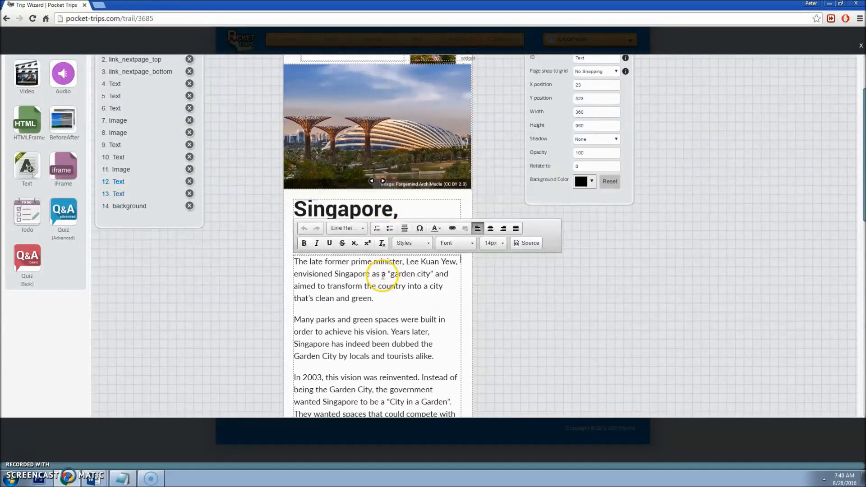
left_click_drag(402, 275, 346, 270)
scroll(363, 259, "down", 1)
left_click(367, 165)
scroll(368, 165, "up", 2)
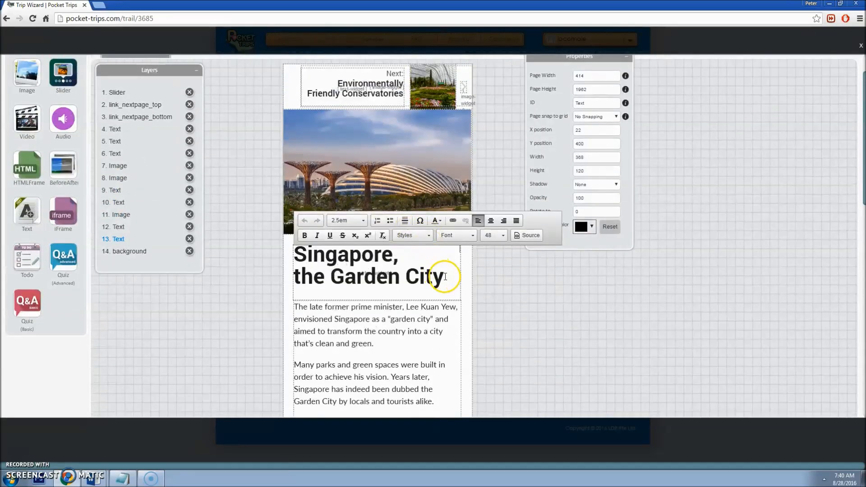
left_click_drag(439, 276, 293, 252)
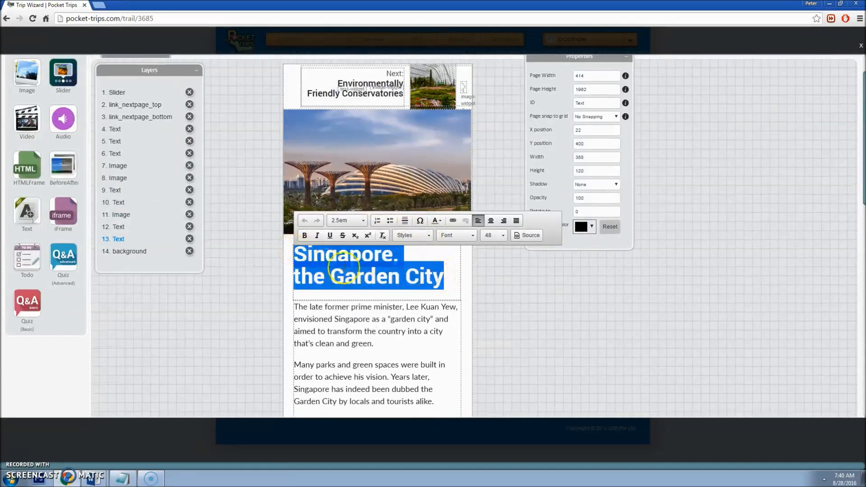
left_click(391, 270)
left_click_drag(443, 276, 293, 256)
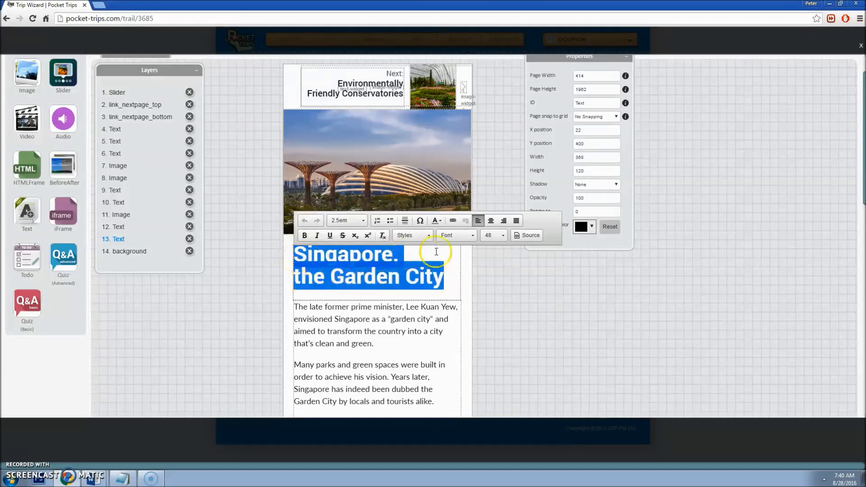
left_click(457, 235)
scroll(464, 286, "up", 3)
scroll(539, 221, "up", 2)
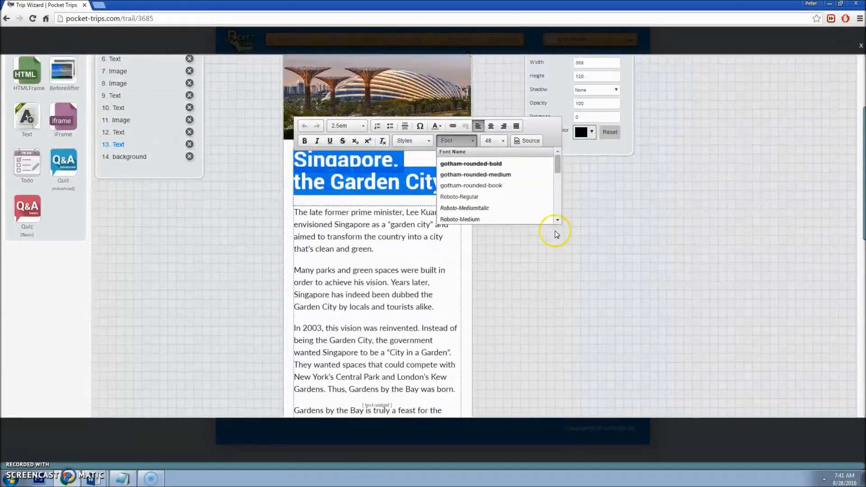
left_click_drag(556, 163, 556, 185)
left_click(499, 166)
left_click(494, 144)
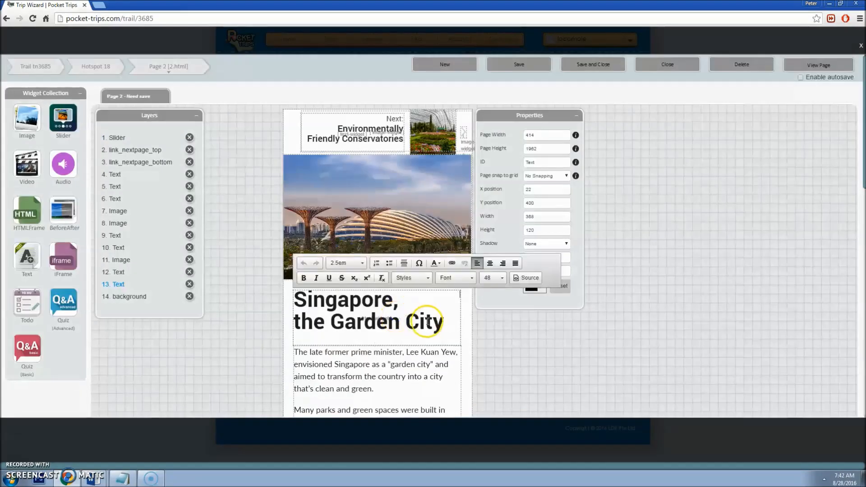
Step: Open the heading's text colour and check the Story Title colour #282828 in the Font Guide
left_click_drag(432, 322, 294, 297)
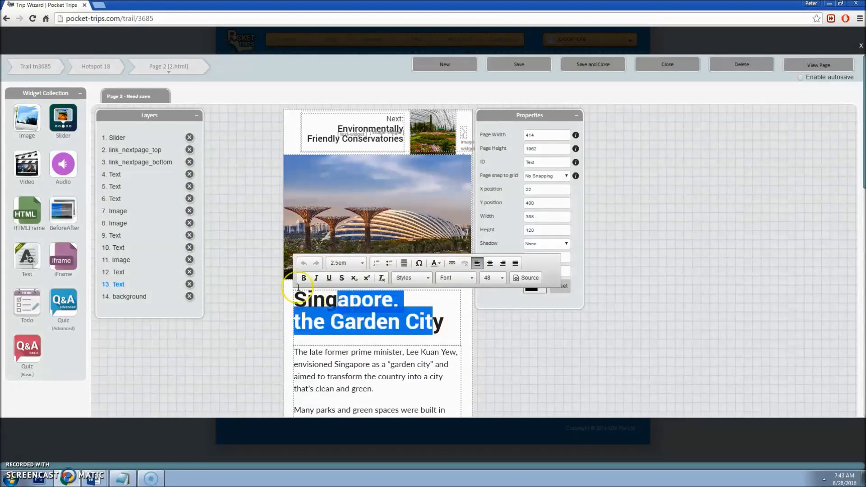
left_click(436, 264)
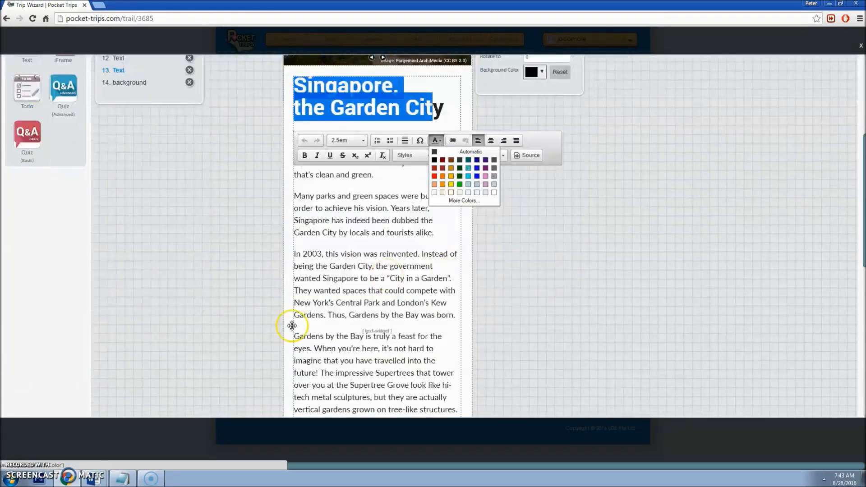
left_click(94, 478)
left_click(107, 460)
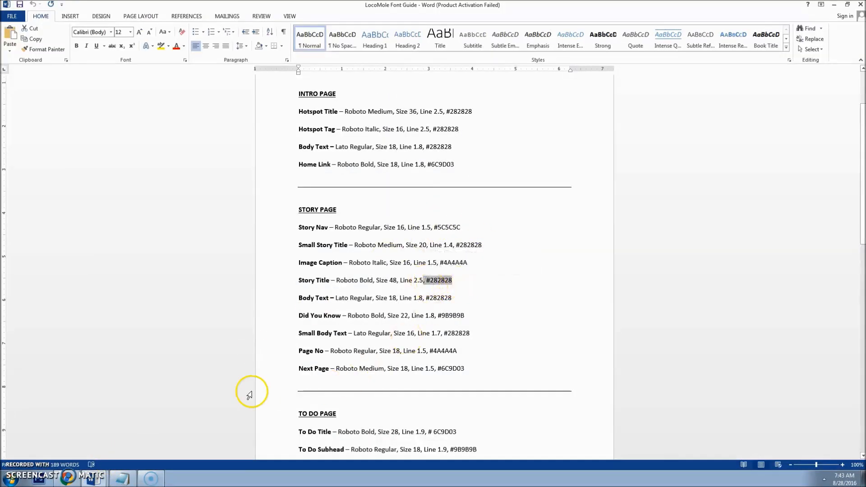
left_click(68, 477)
scroll(367, 261, "up", 3)
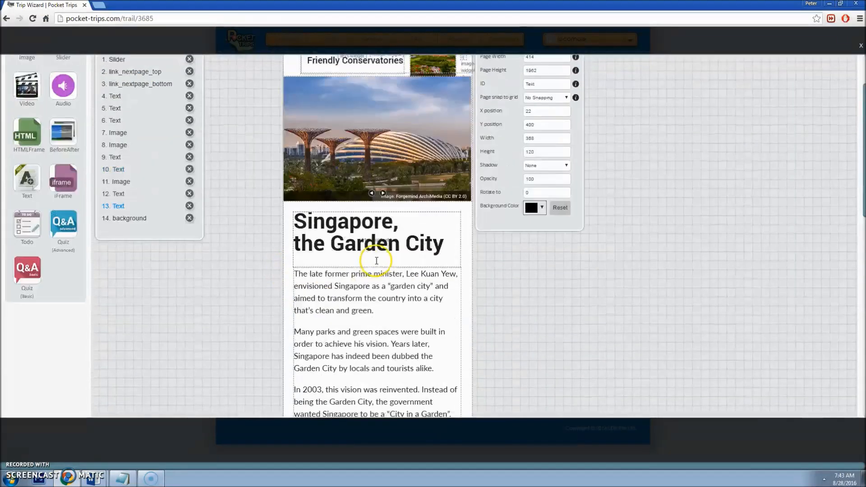
Step: Delete the 'the Garden City' line from the Singapore heading
left_click(396, 245)
left_click_drag(452, 236, 294, 239)
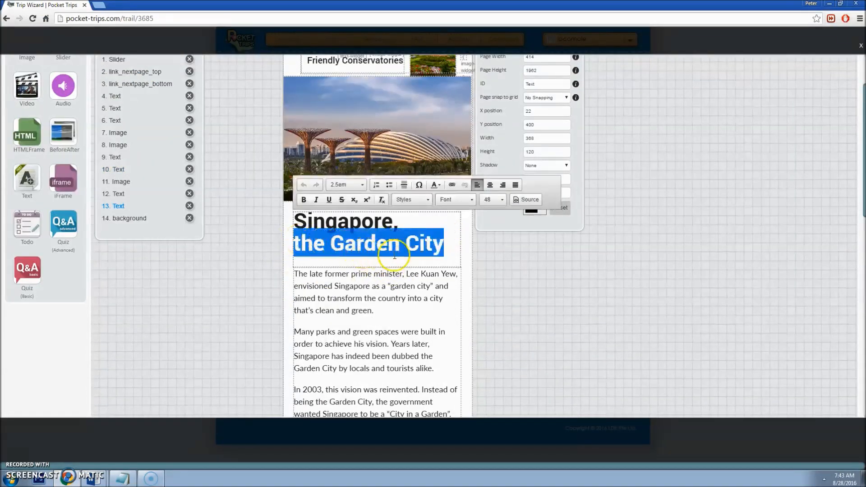
key("BackSpace")
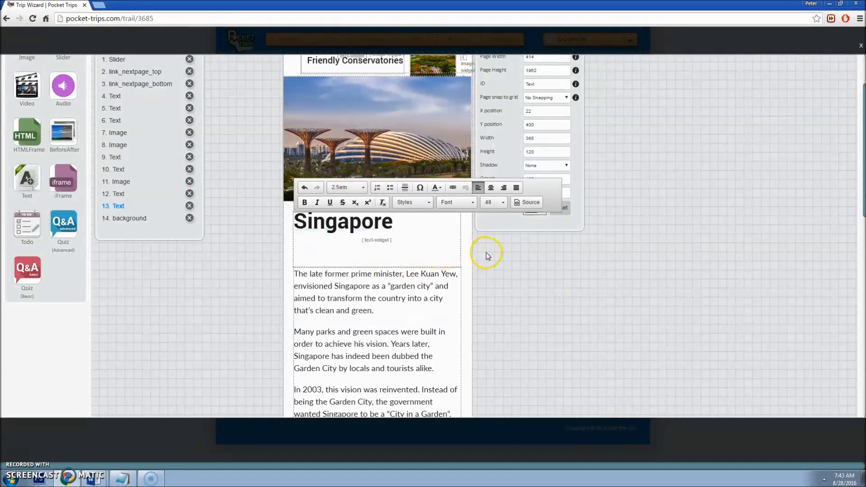
left_click(423, 244)
scroll(425, 234, "up", 3)
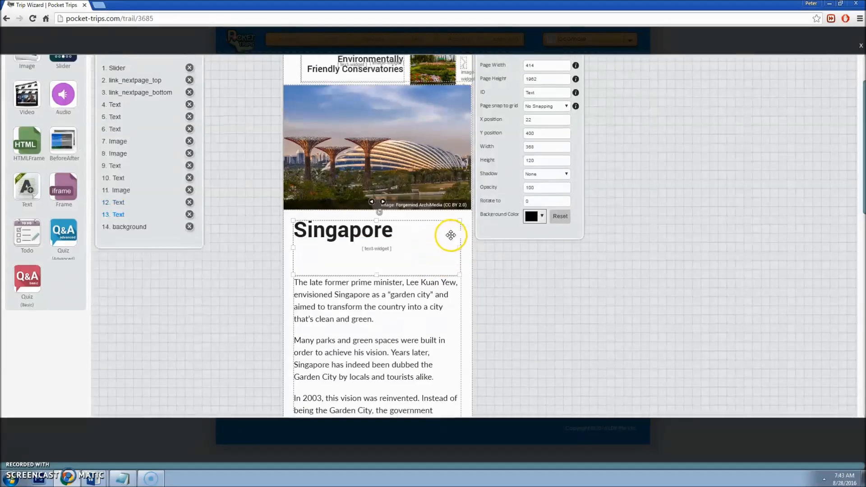
Step: Set the heading text box height to 70
left_click(543, 229)
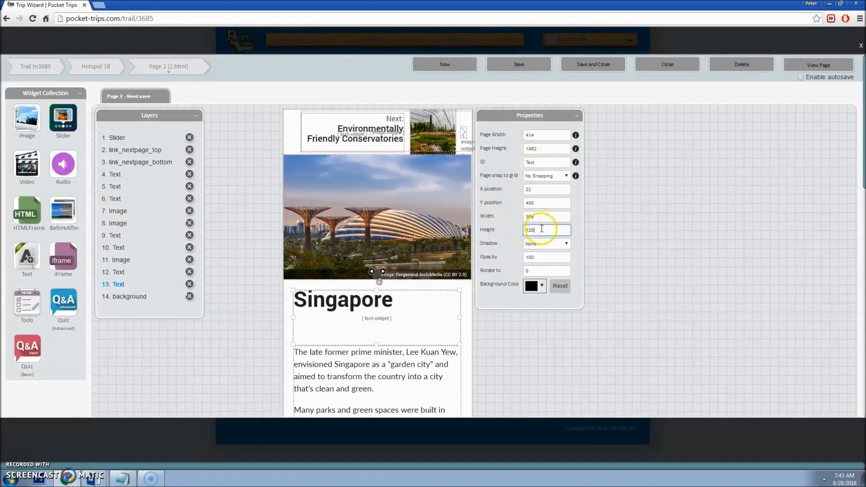
type("70")
key("Tab")
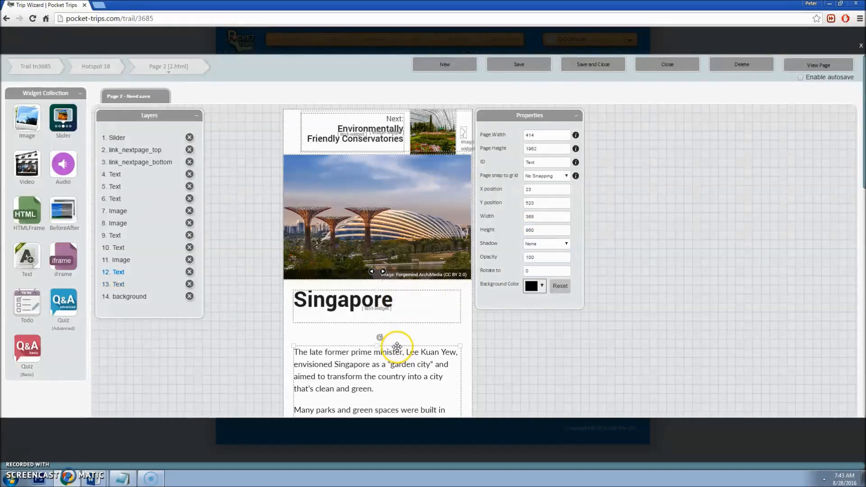
scroll(380, 344, "down", 1)
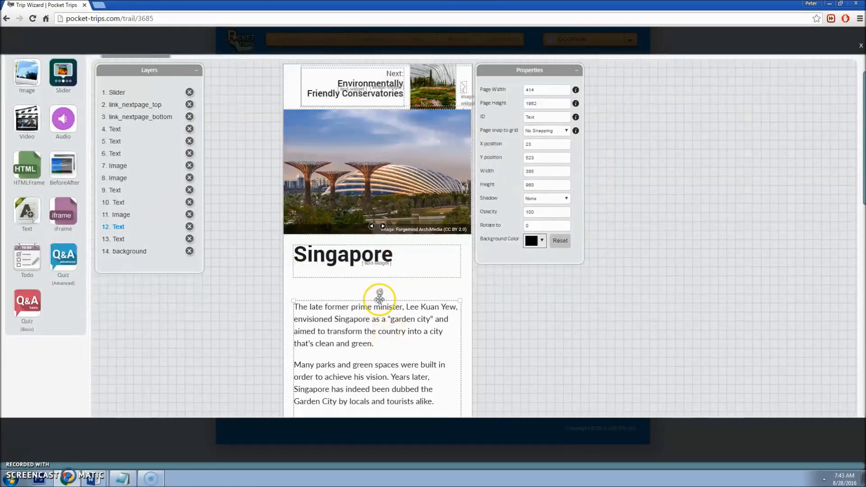
Step: Lower the story text box's top slightly and raise its bottom about 38 px, clear of DID YOU KNOW
left_click_drag(378, 300, 367, 276)
scroll(396, 284, "down", 9)
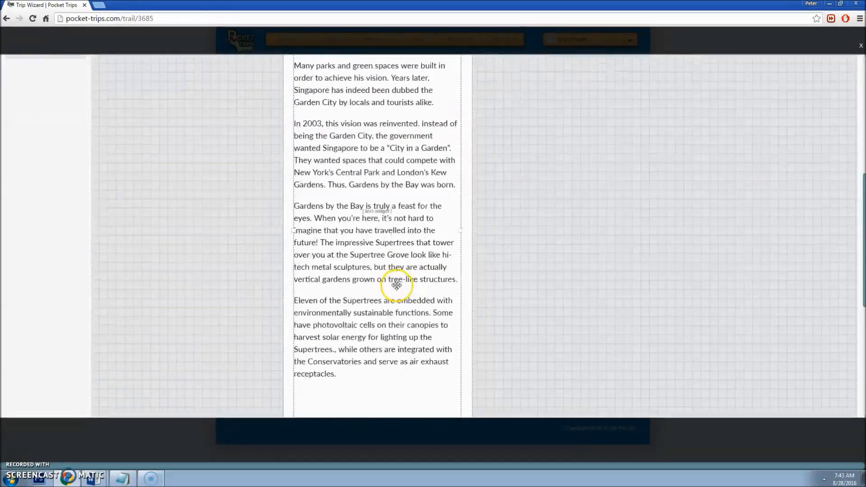
scroll(396, 292, "down", 1)
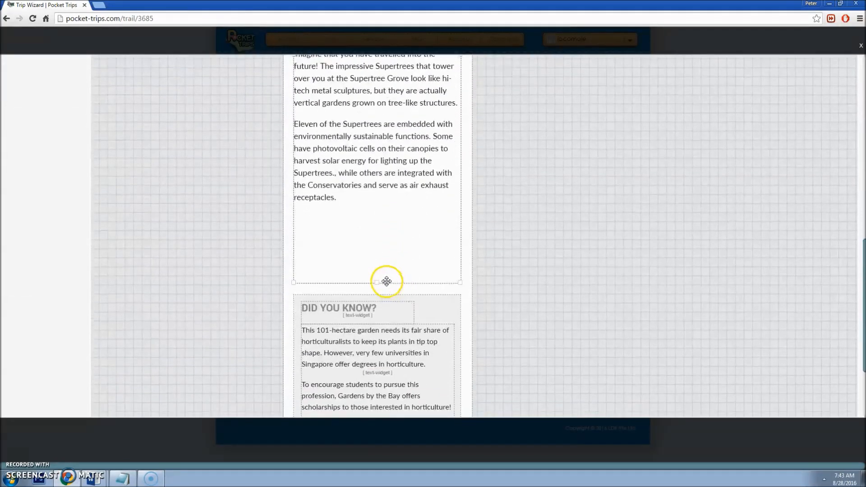
left_click_drag(378, 280, 377, 264)
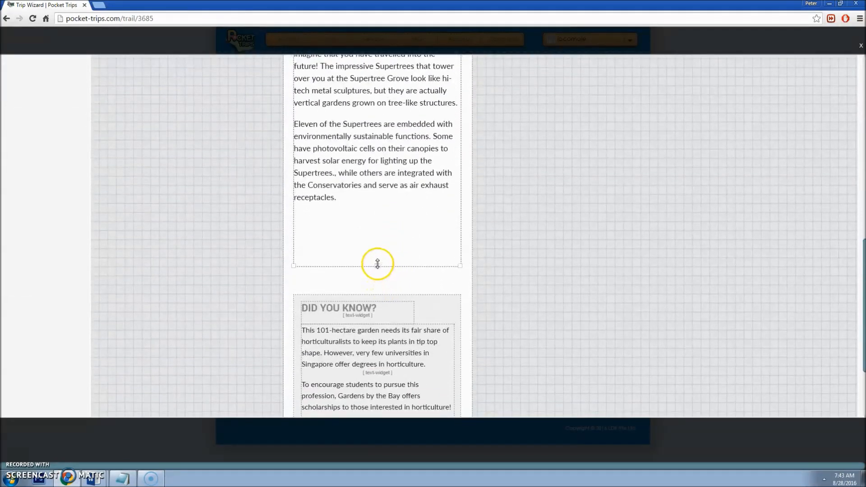
scroll(381, 265, "down", 2)
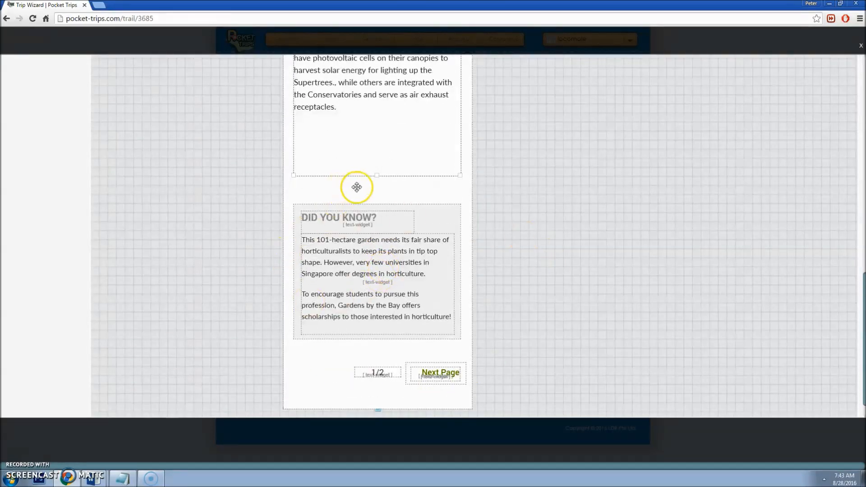
scroll(406, 212, "up", 12)
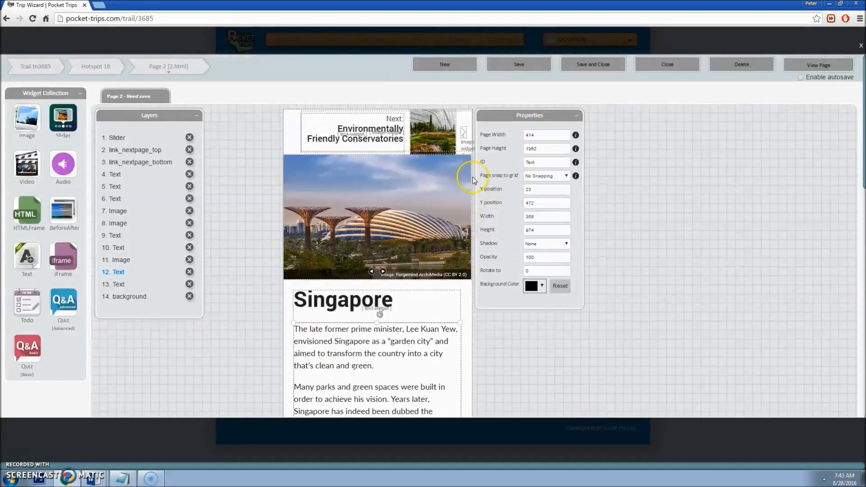
left_click(392, 300)
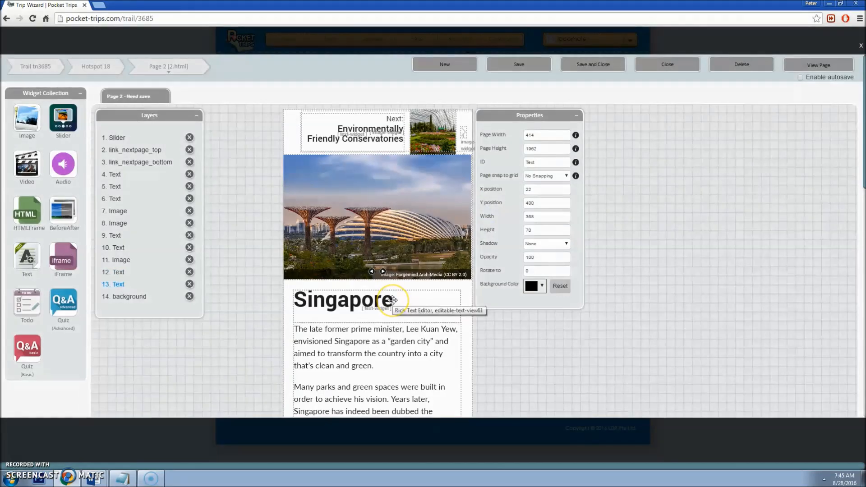
Step: Append ', The Garden City' to the Singapore title
left_click(398, 300)
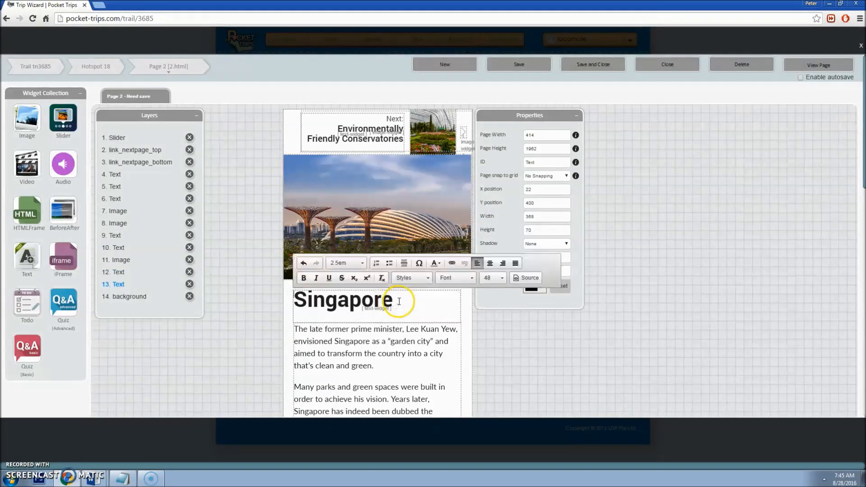
type(", The Garden City")
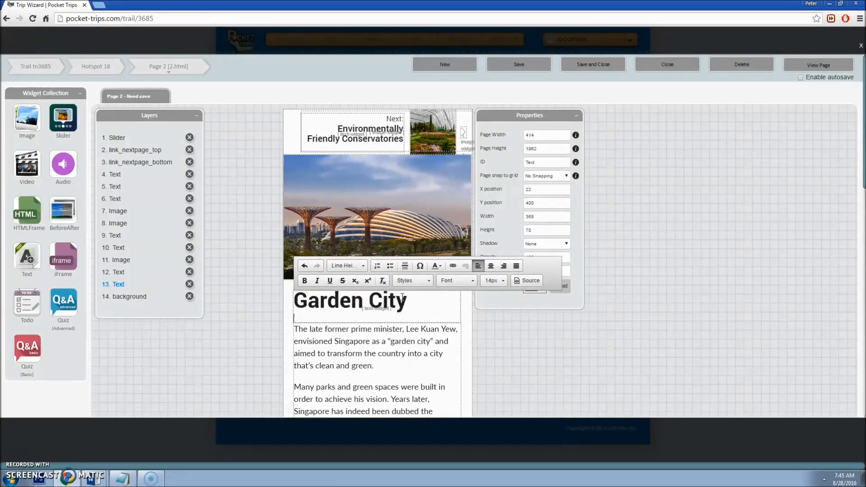
left_click(496, 361)
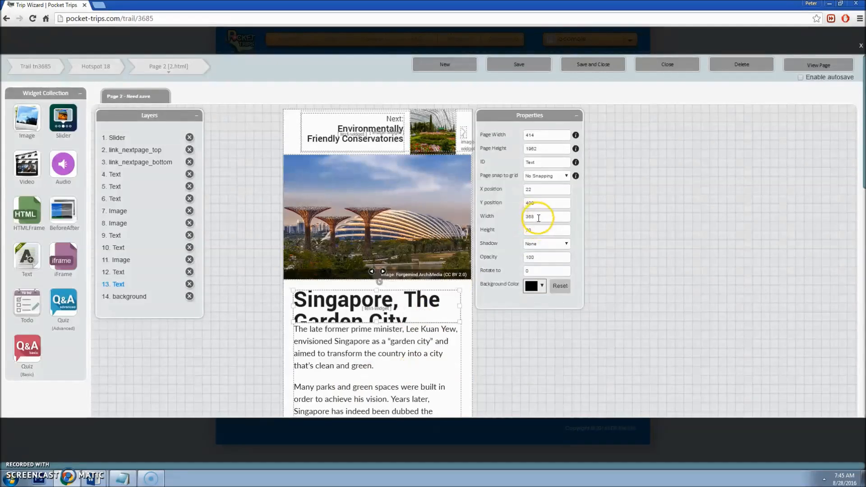
left_click_drag(548, 230, 510, 230)
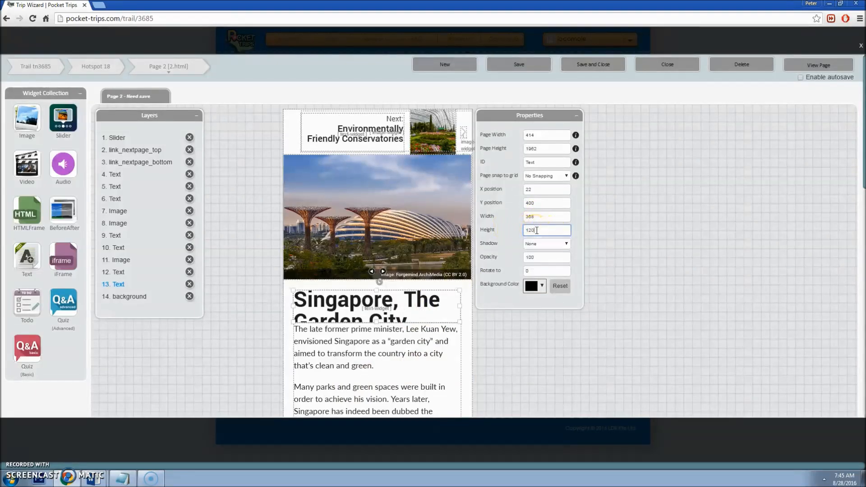
Step: Move the story text box down so it clears the title, and extend its bottom
scroll(499, 261, "down", 3)
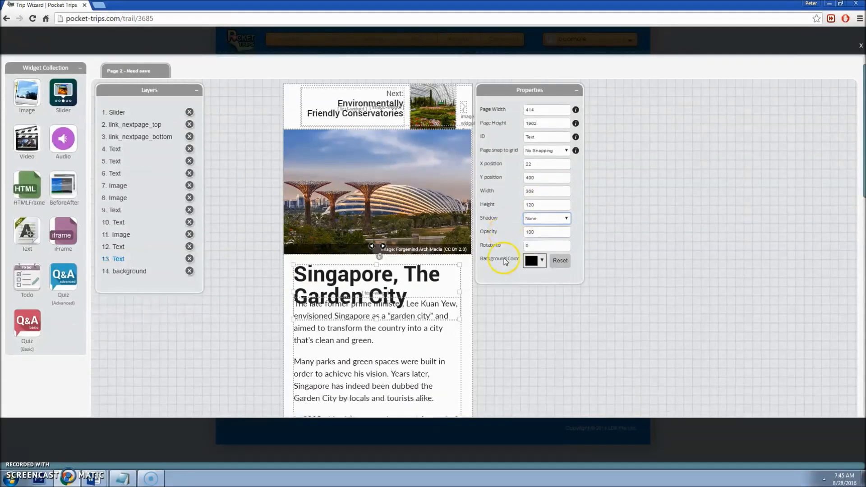
left_click(404, 259)
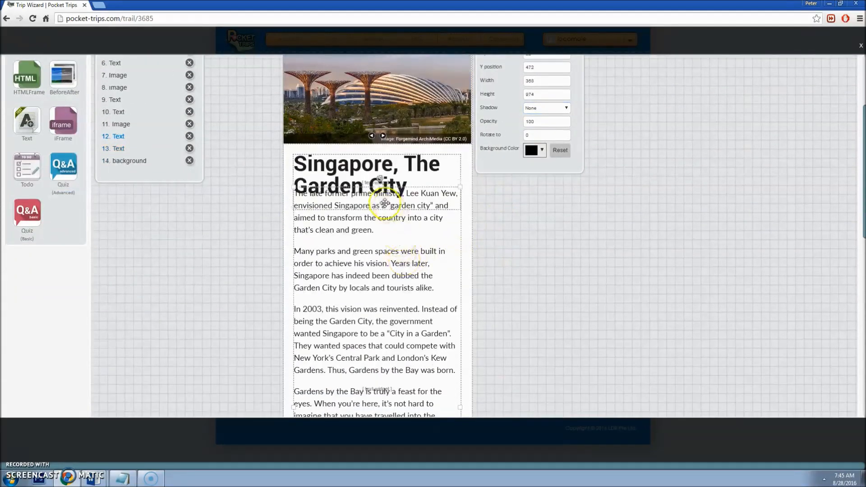
scroll(382, 171, "down", 1)
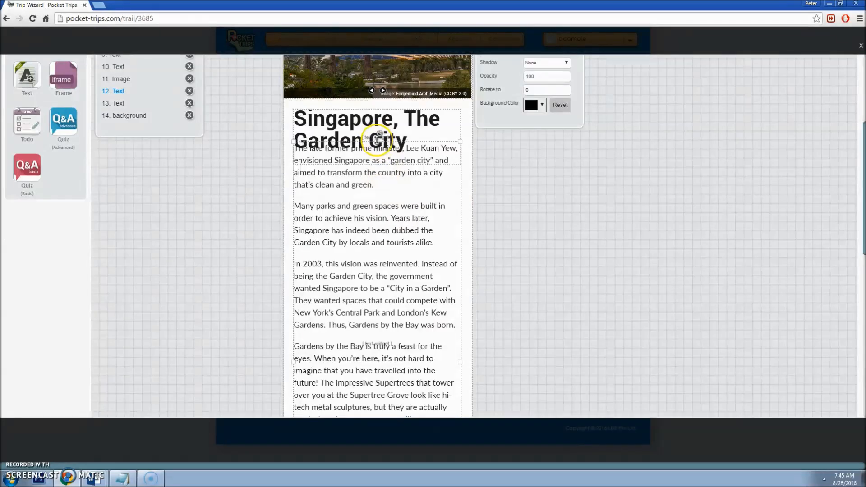
left_click_drag(379, 135, 373, 163)
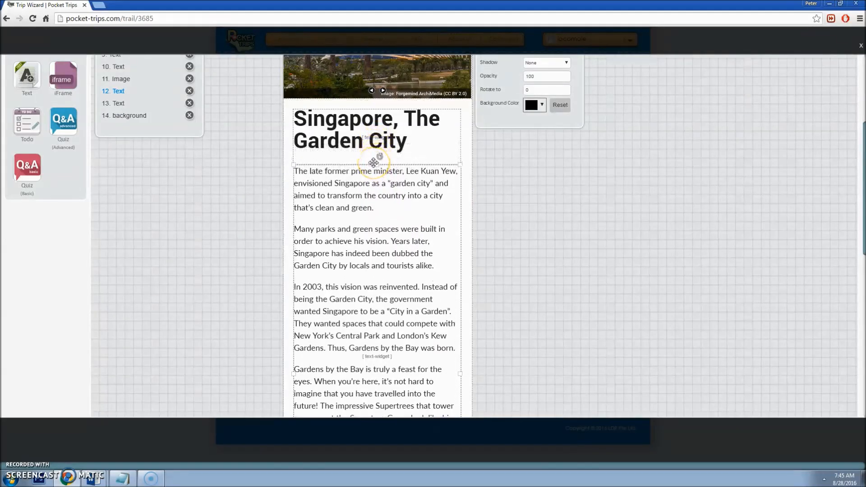
scroll(379, 167, "down", 6)
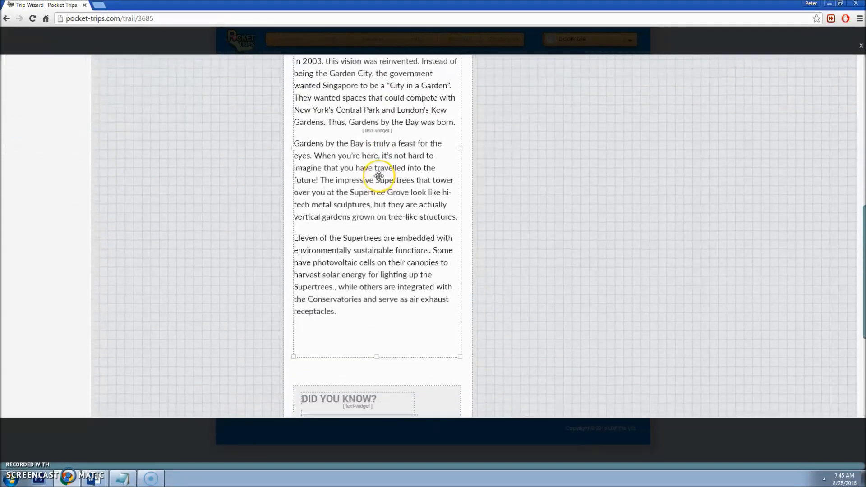
left_click_drag(378, 265, 375, 284)
scroll(481, 258, "up", 12)
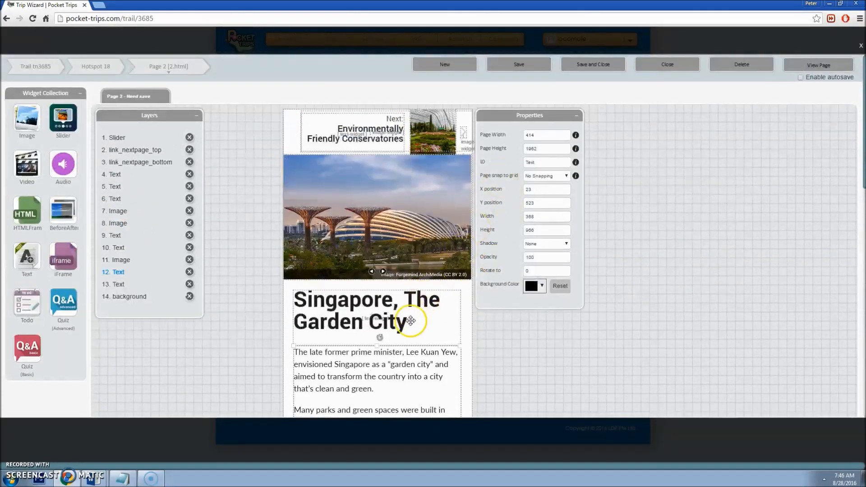
Step: Insert 'Beautiful' into the title and set the title box height to 170
double_click(410, 321)
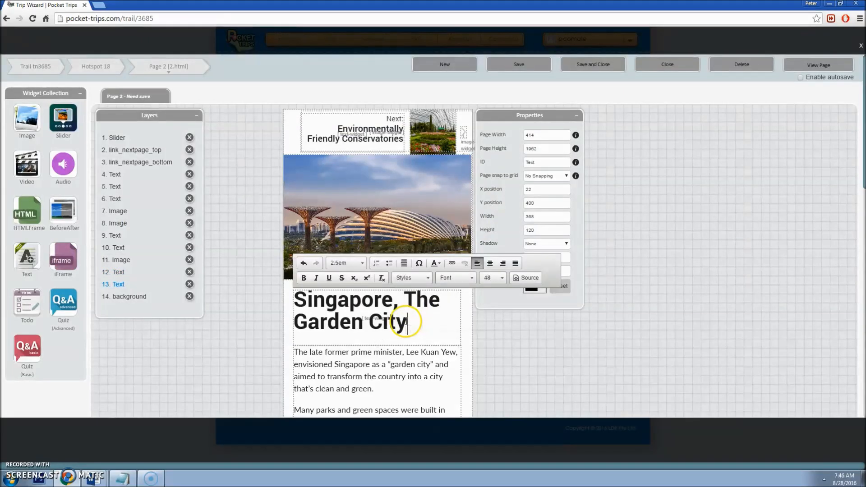
left_click(436, 300)
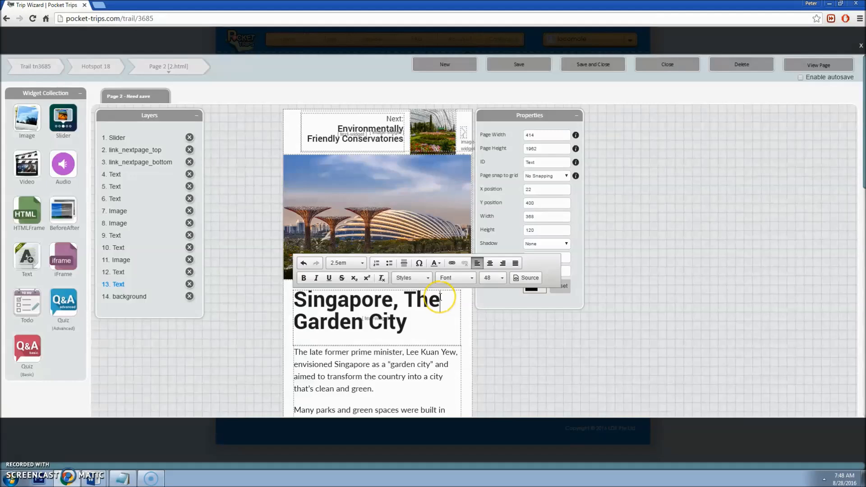
type("Beautiful")
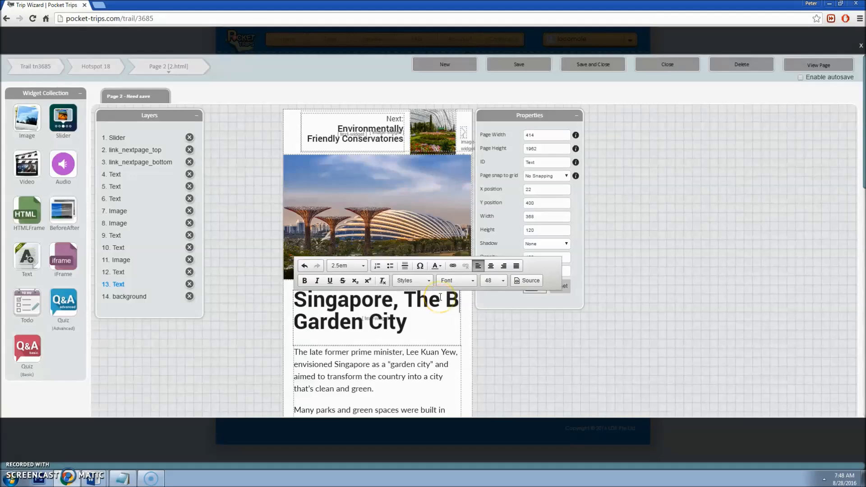
left_click(514, 337)
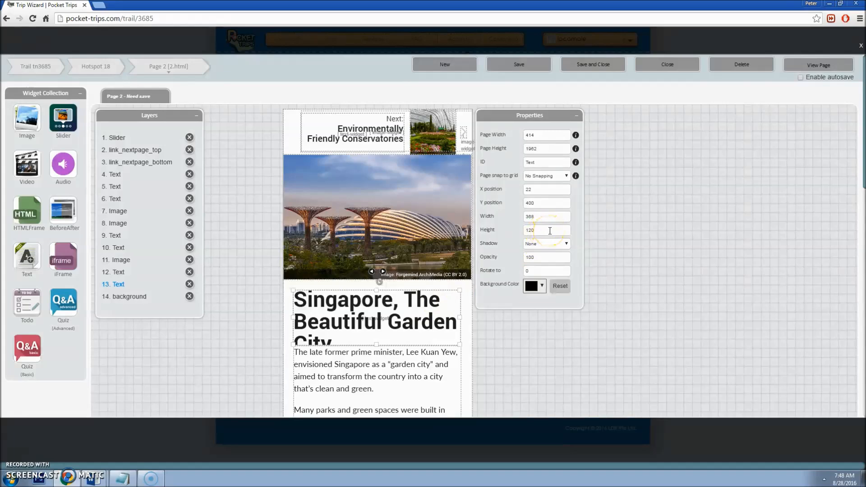
type("170")
key("Tab")
Step: Push the story box's top below the enlarged title and stretch its bottom toward DID YOU KNOW
scroll(507, 293, "down", 3)
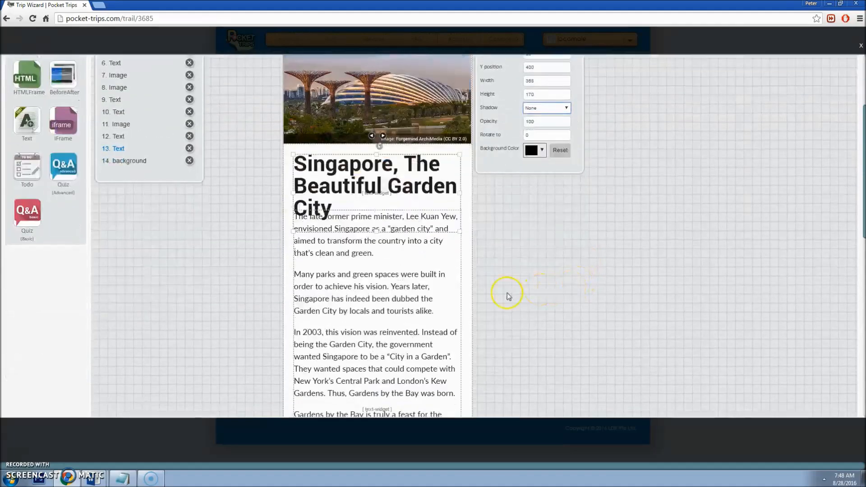
left_click(373, 279)
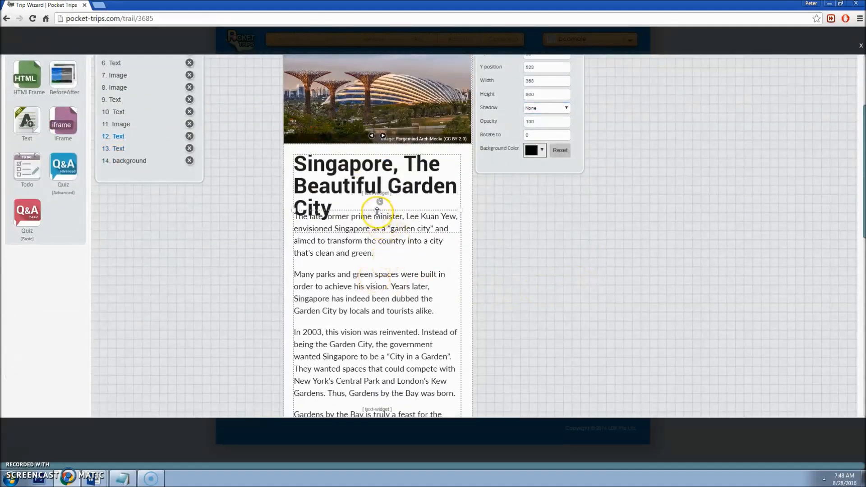
left_click_drag(379, 209, 374, 231)
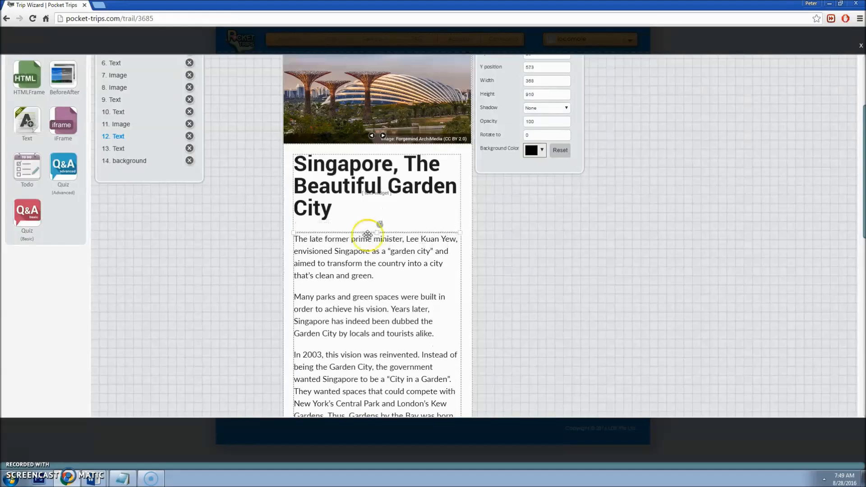
scroll(372, 252, "down", 8)
left_click(377, 280)
left_click_drag(377, 280, 379, 295)
scroll(381, 296, "down", 3)
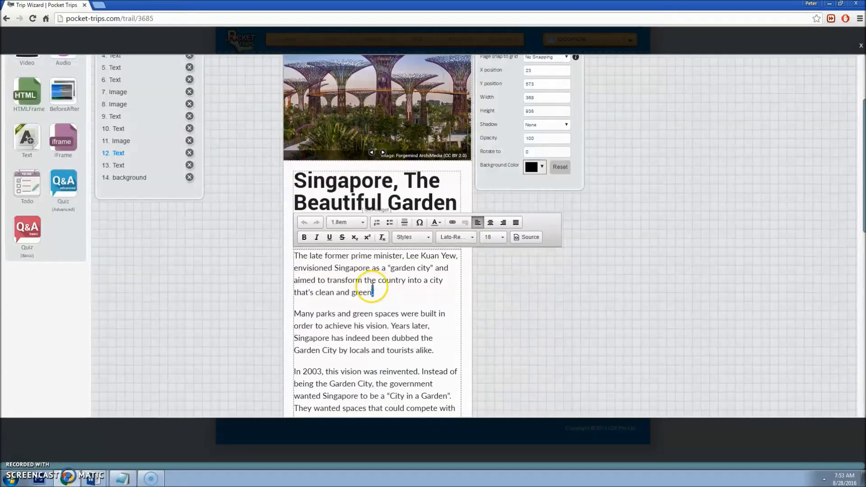
triple_click(380, 298)
left_click(456, 237)
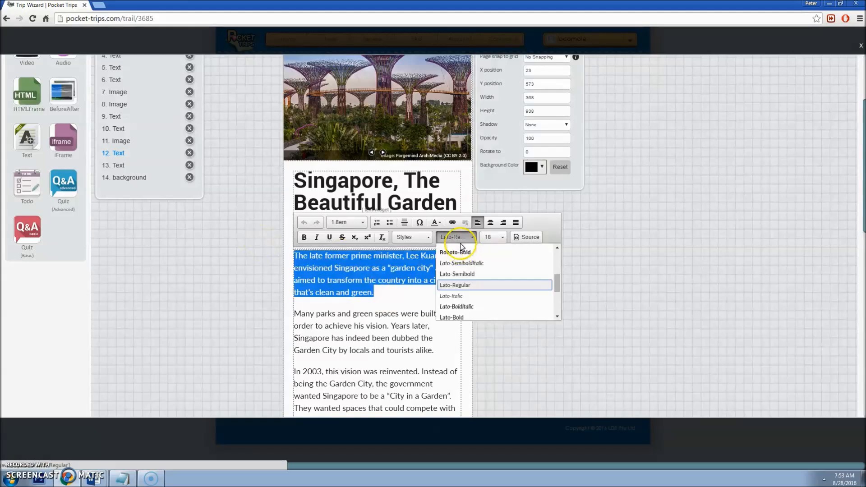
left_click(494, 237)
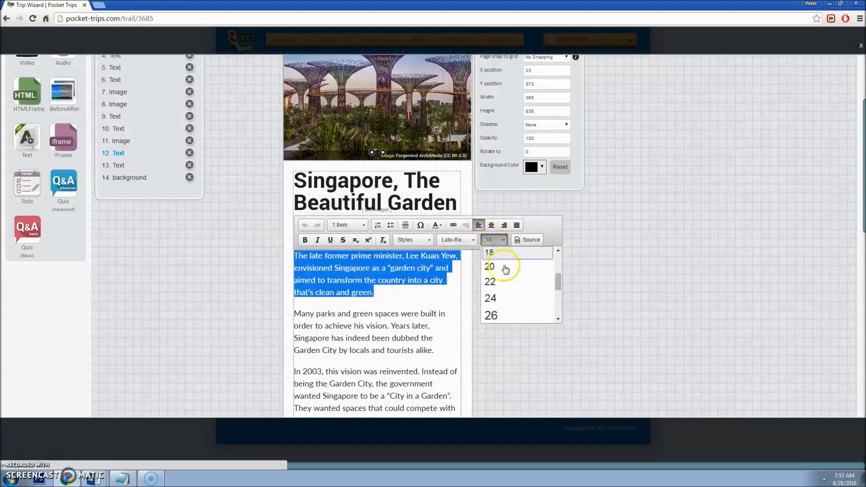
left_click(359, 229)
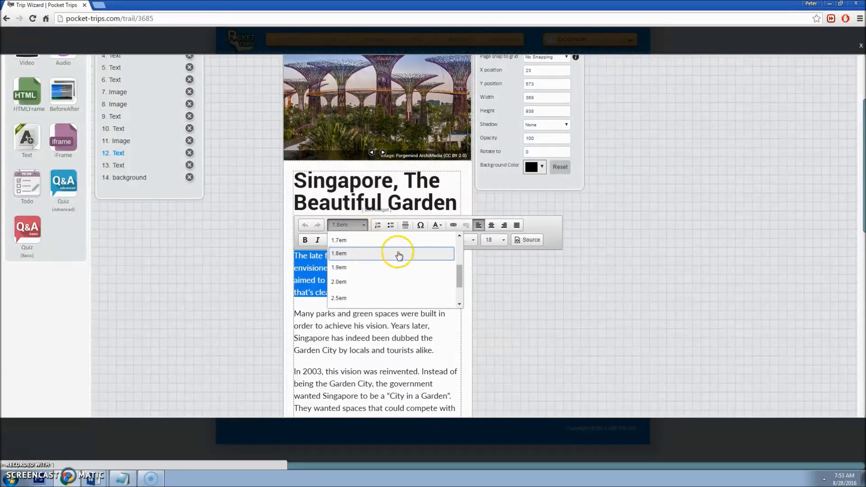
left_click(108, 479)
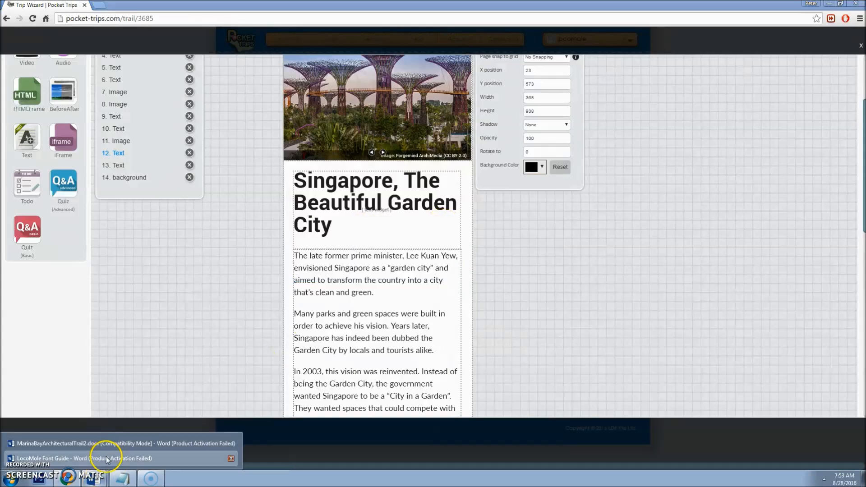
left_click(107, 448)
Step: Select the Body Text colour code #282828 in the Font Guide's Did You Know line
left_click(445, 316)
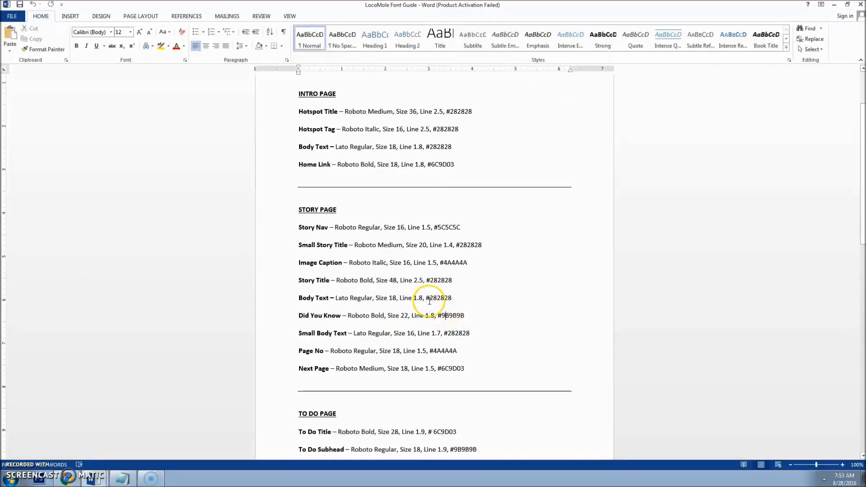
left_click_drag(442, 299, 449, 298)
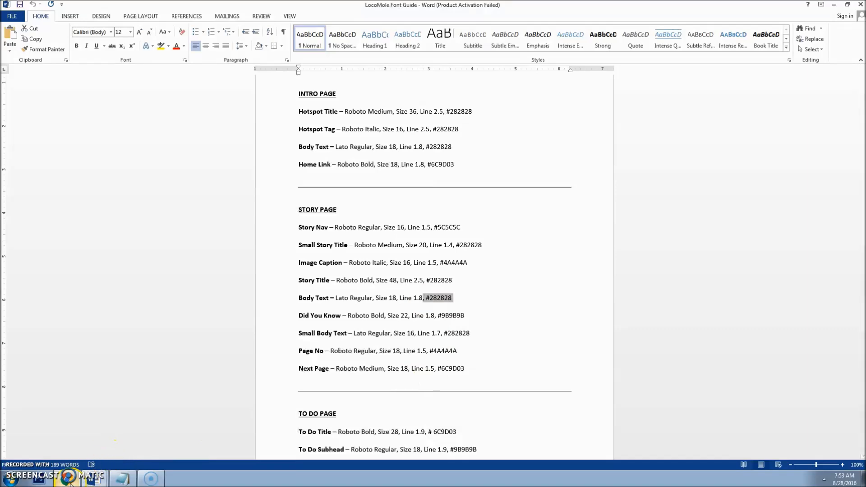
left_click(67, 478)
scroll(409, 320, "down", 7)
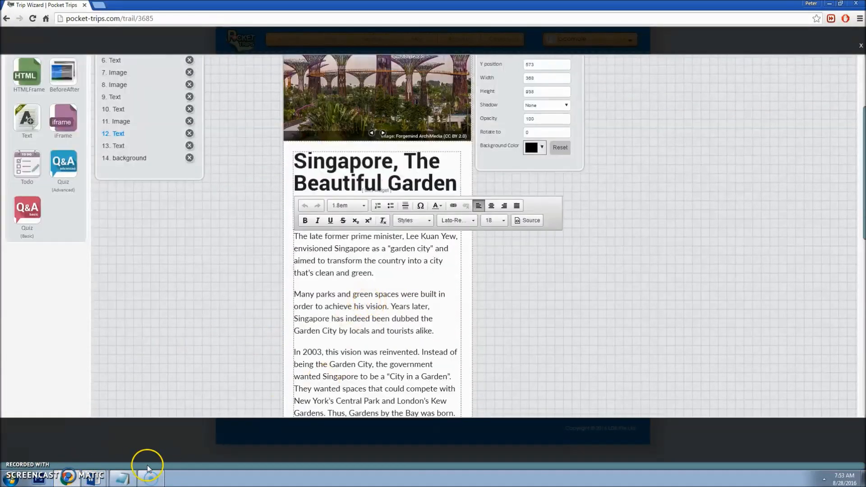
Step: Paste the Flower Dome paragraph from MarinaBayArchitecturalTrail2.docx into Notepad and select it all
left_click(92, 478)
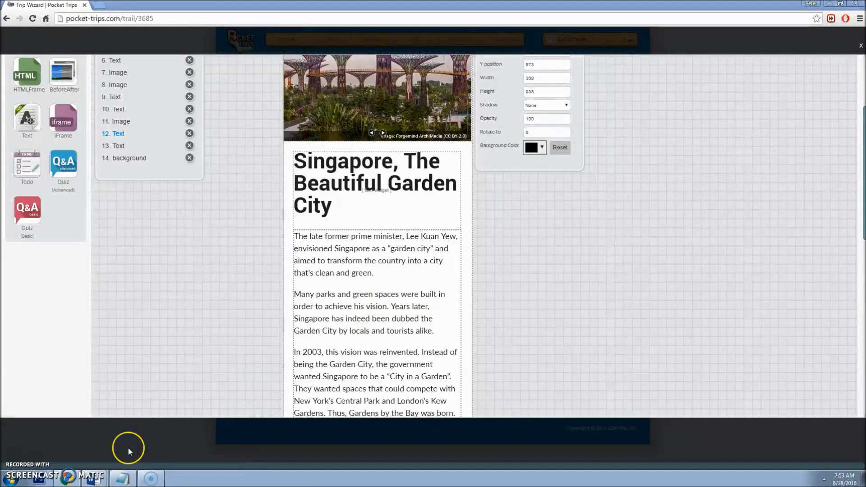
left_click(128, 444)
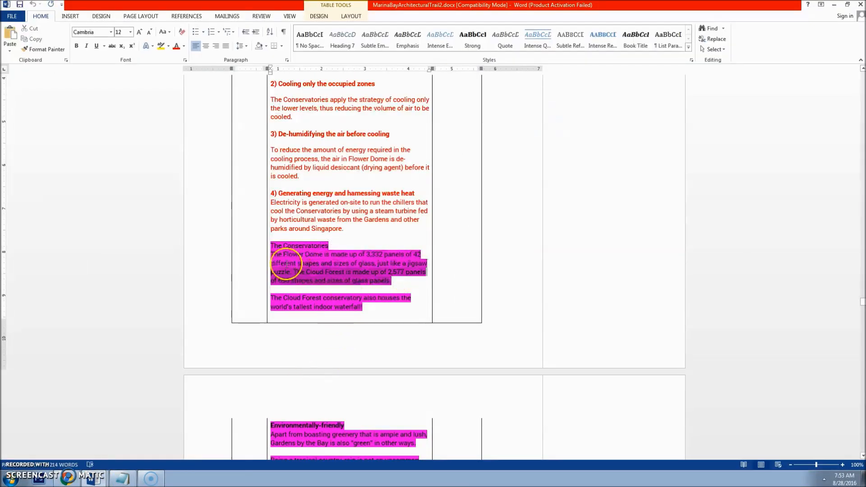
left_click(133, 479)
type("The Flower Dome is made up of 3,332 panels of 42 different shapes and sizes of glass, just like a jigsaw puzzle. The Cloud Forest is made up of 2,577 panels of 690 shapes and sizes of glass panels.")
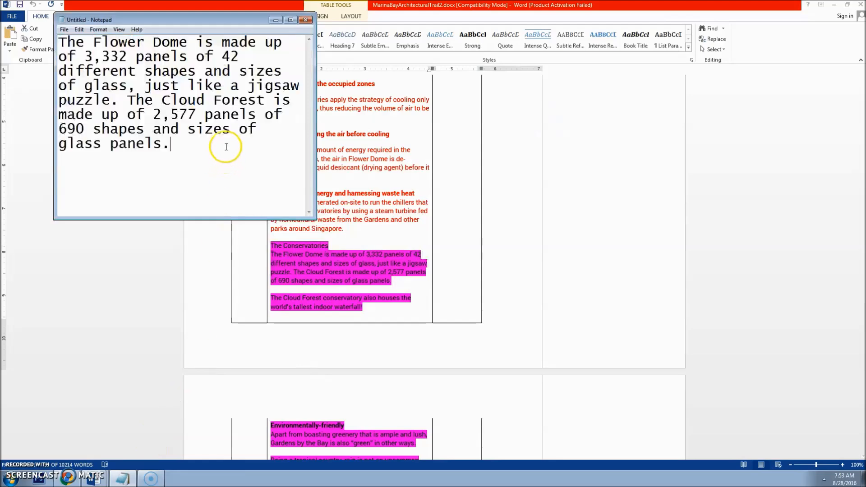
key("ctrl+a")
left_click(68, 476)
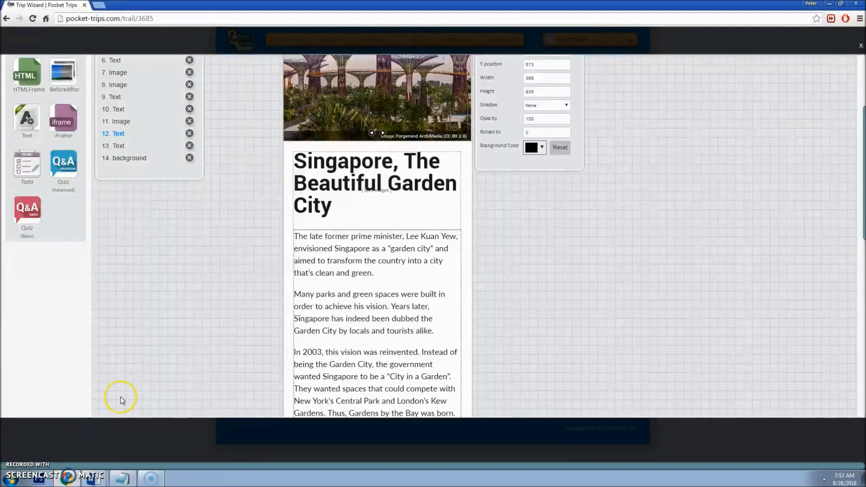
Step: Paste the Flower Dome and Cloud Forest text after 'receptacles.' as its own separate paragraph
scroll(357, 367, "down", 8)
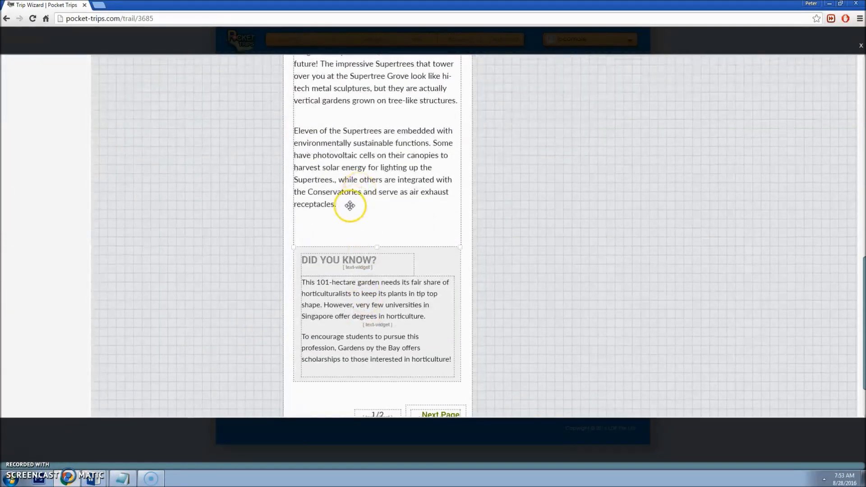
left_click(350, 206)
scroll(343, 248, "down", 10)
left_click(337, 283)
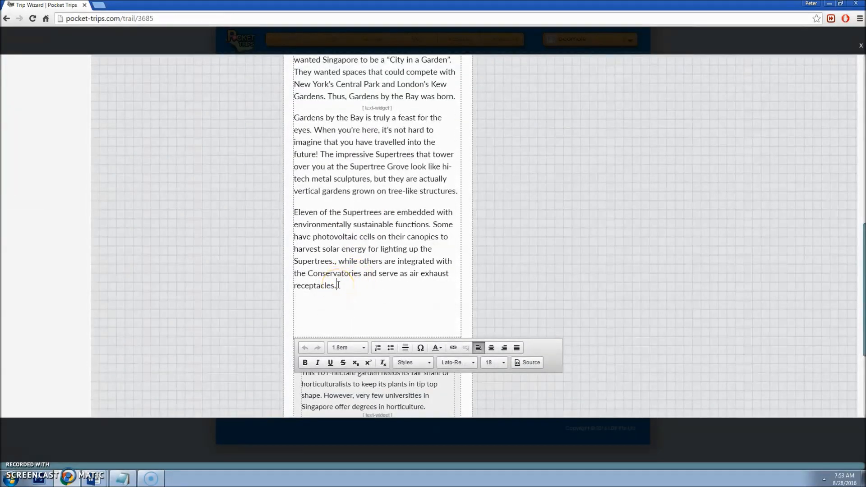
type("The Flower Dome is made up of 3,332 panels of 42 different shapes and sizes of glass, just like a jigsaw puzzle. The Cloud Forest is made up of 2,577 panels of 690 shapes and sizes of glass panels.")
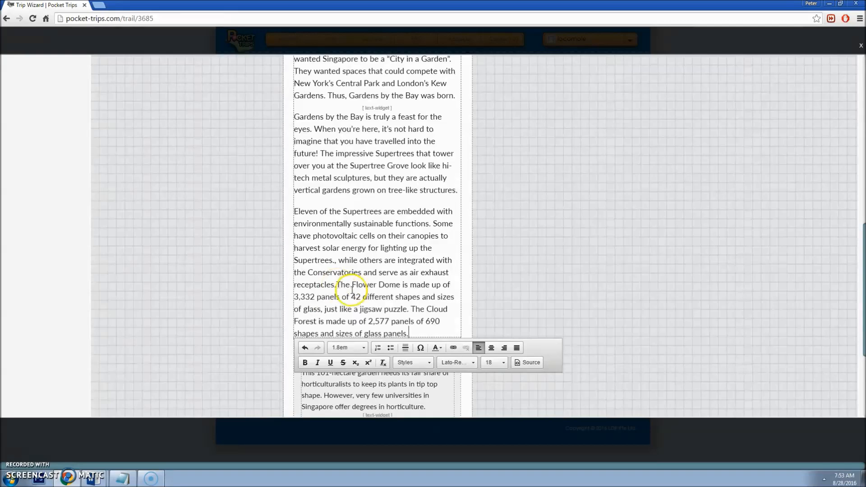
left_click(339, 285)
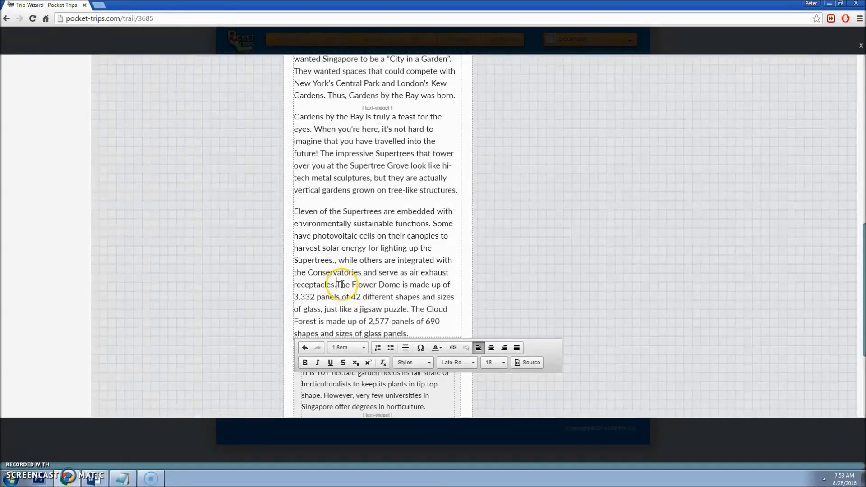
key("shift+Return")
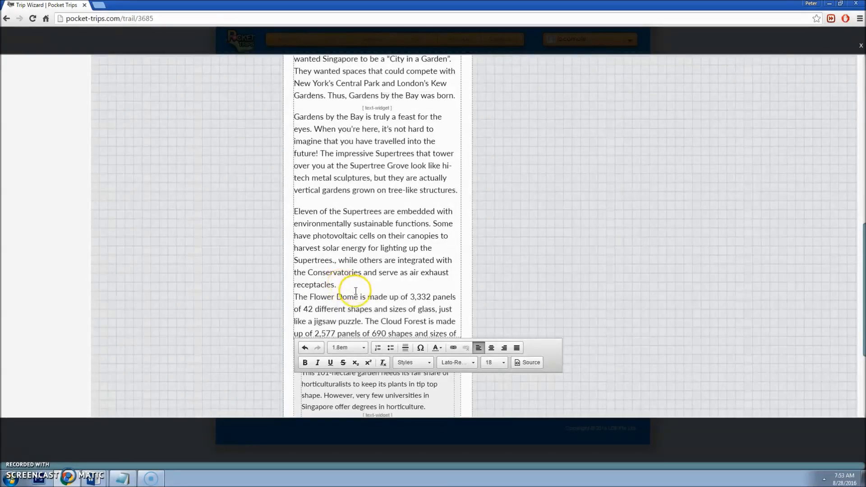
key("Return")
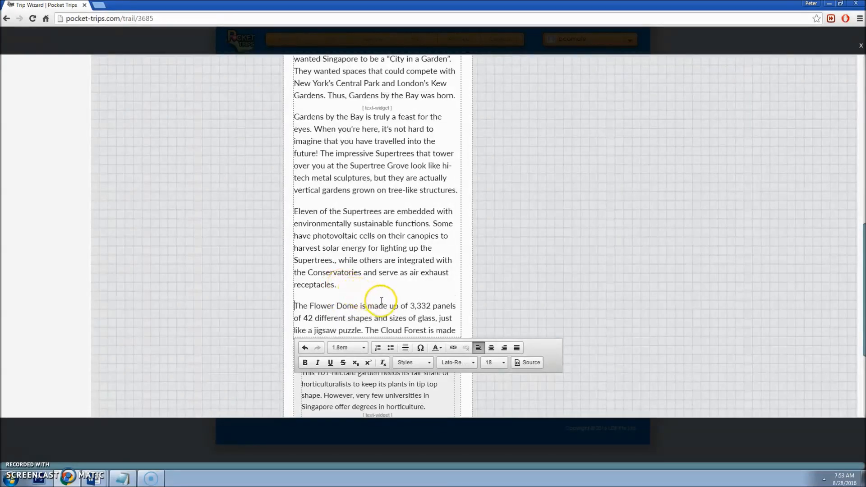
left_click(526, 299)
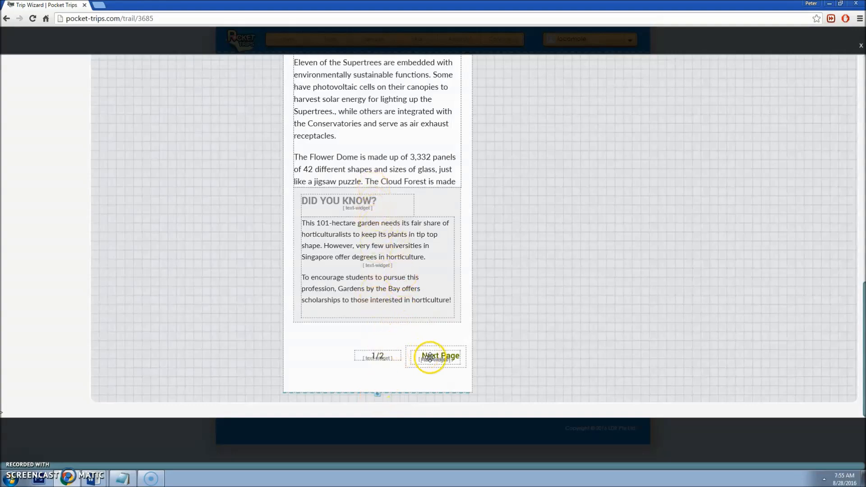
scroll(590, 290, "up", 1)
scroll(590, 290, "up", 10)
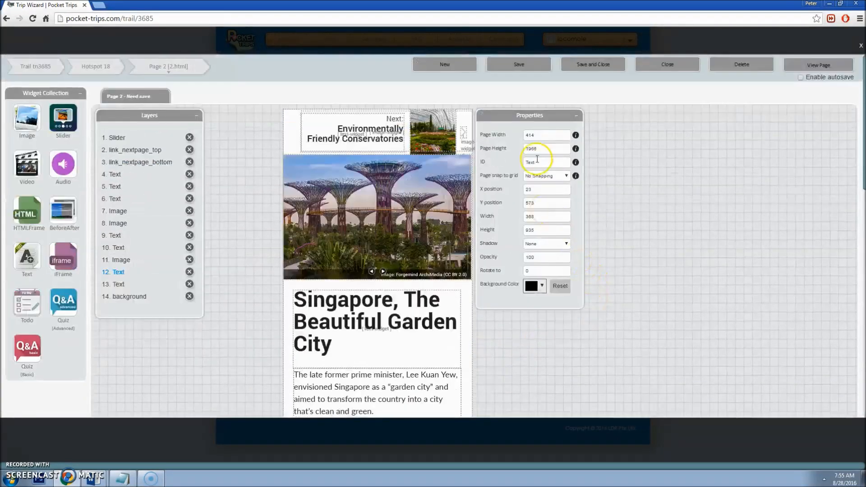
Step: Change the page height from 1966 to 2300 and stretch the page's bottom edge down
left_click_drag(521, 113, 542, 114)
left_click(559, 149)
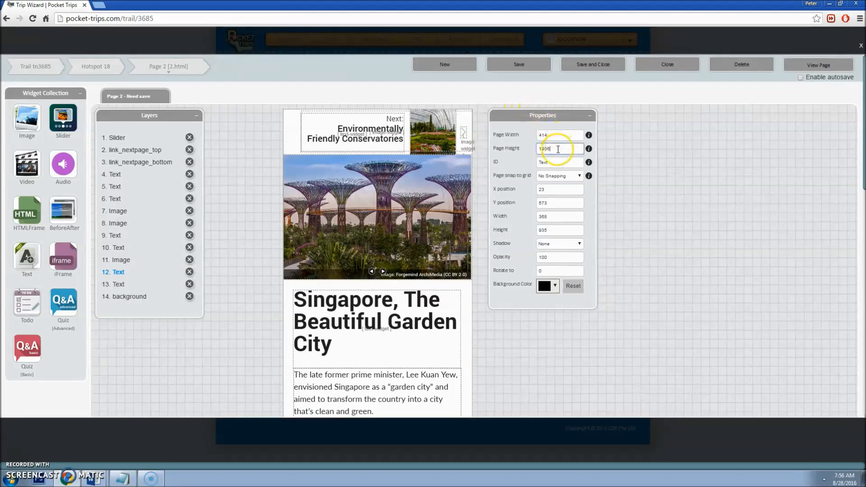
double_click(563, 149)
type("2300")
key("Tab")
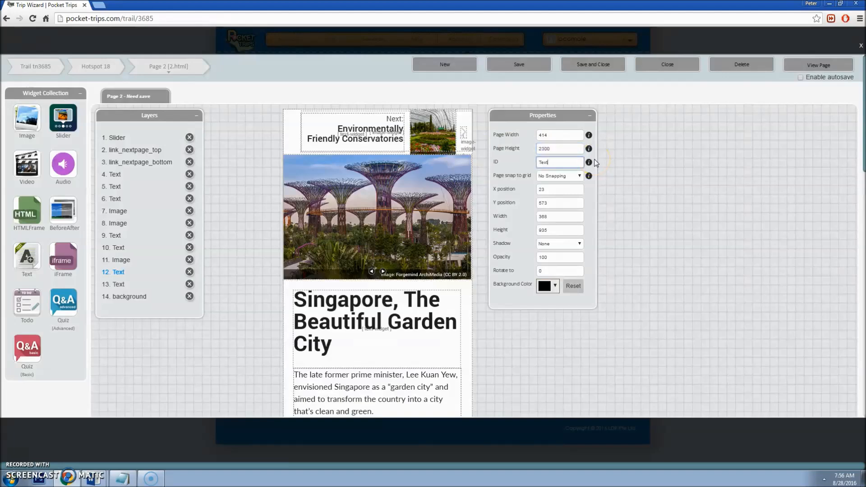
scroll(532, 261, "down", 15)
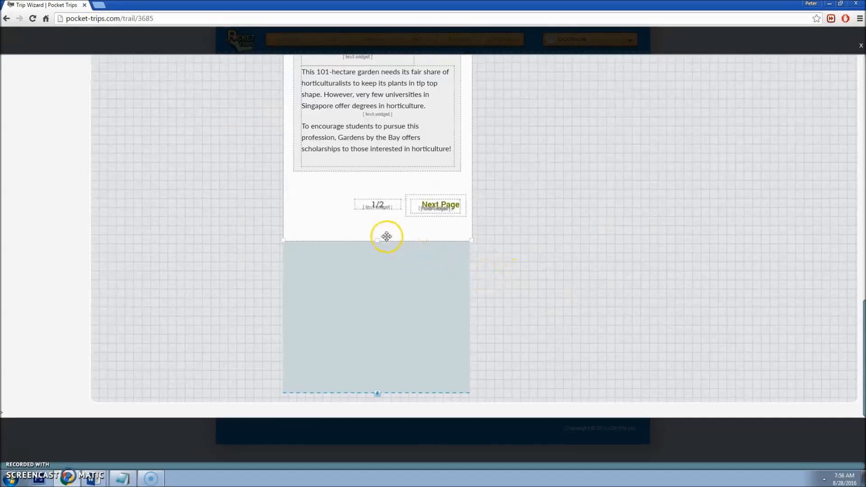
left_click_drag(378, 241, 399, 391)
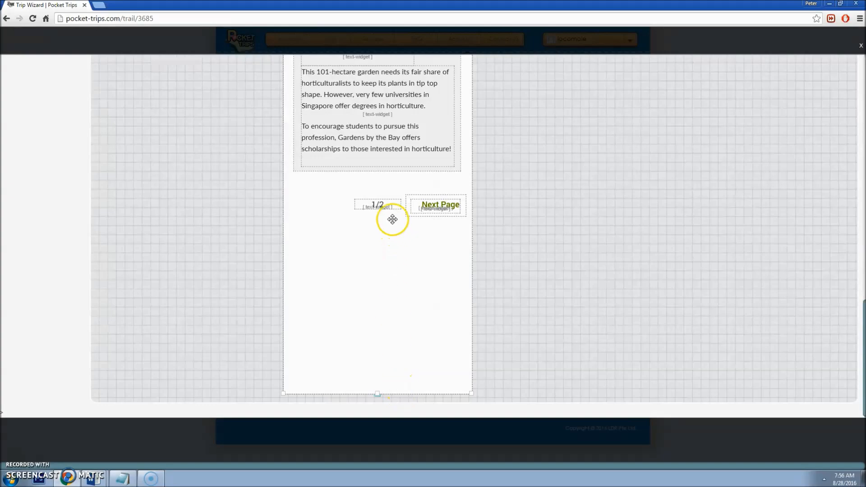
scroll(556, 221, "up", 15)
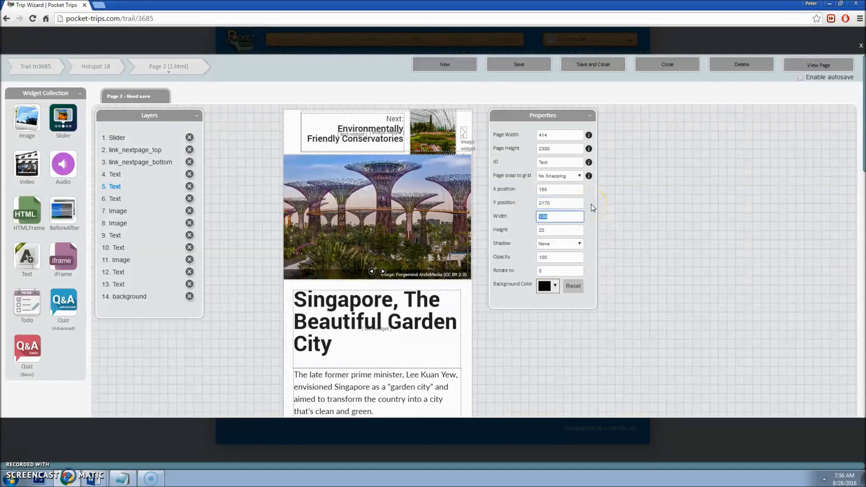
Step: Move the bottom Next Page link and its label down to Y 2170
scroll(421, 277, "down", 15)
left_click(452, 209)
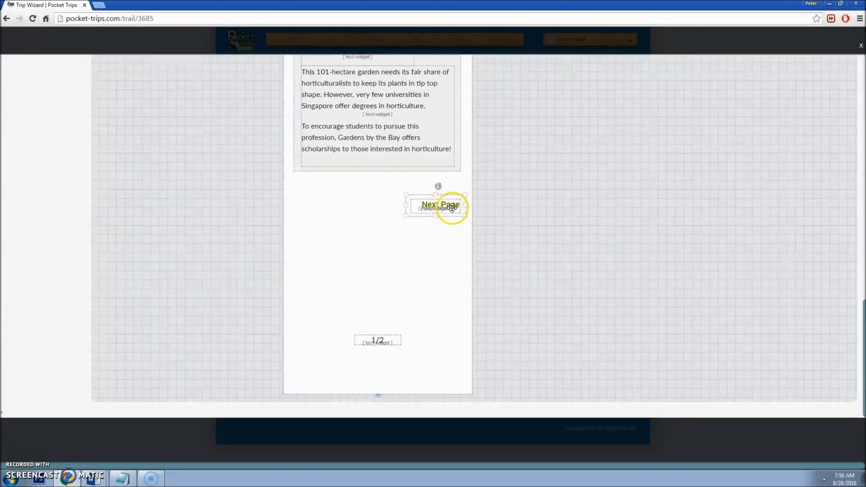
scroll(611, 209, "up", 15)
left_click(559, 202)
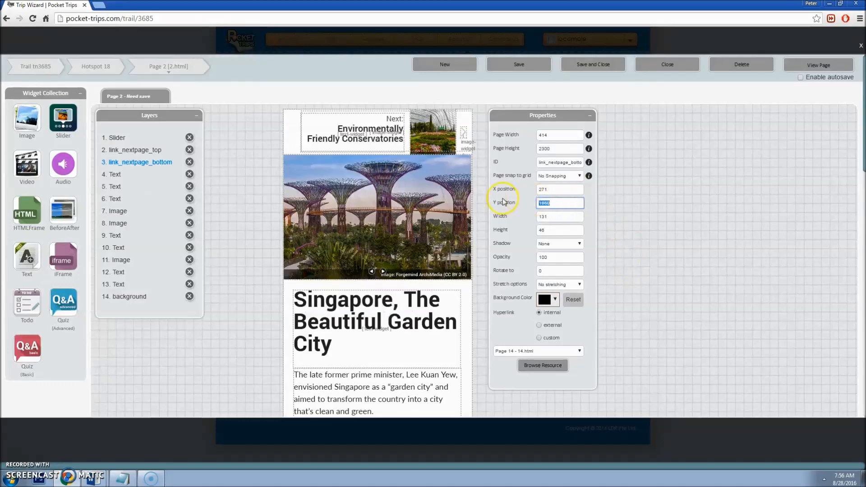
scroll(499, 312, "down", 15)
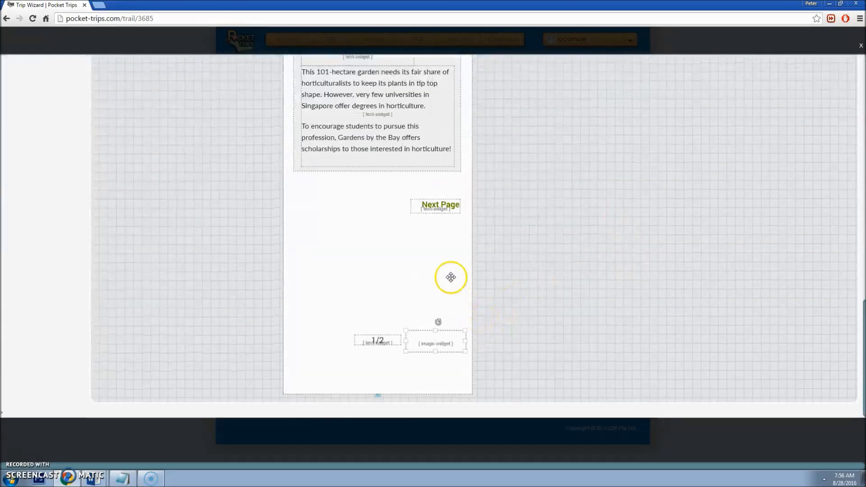
left_click(437, 207)
scroll(458, 220, "up", 15)
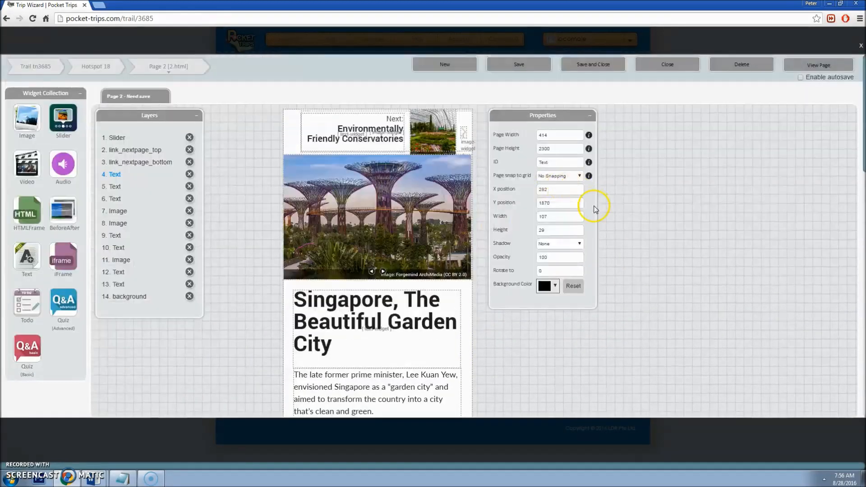
type("0")
key("Tab")
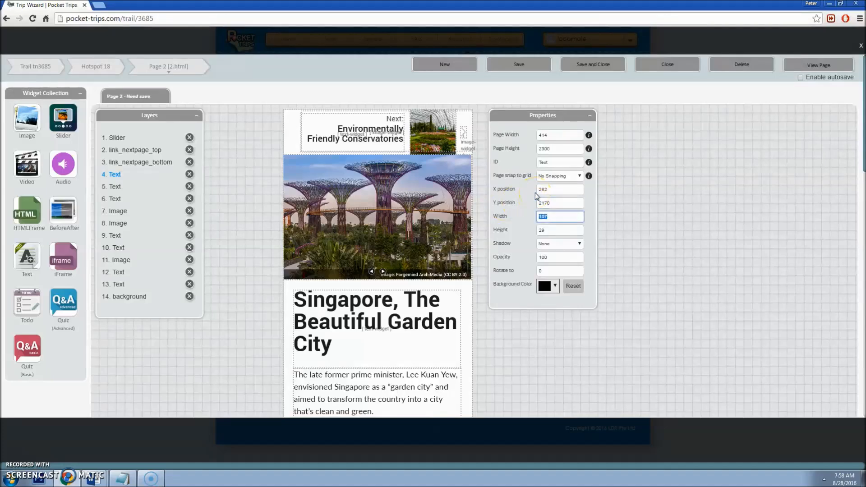
scroll(518, 280, "down", 15)
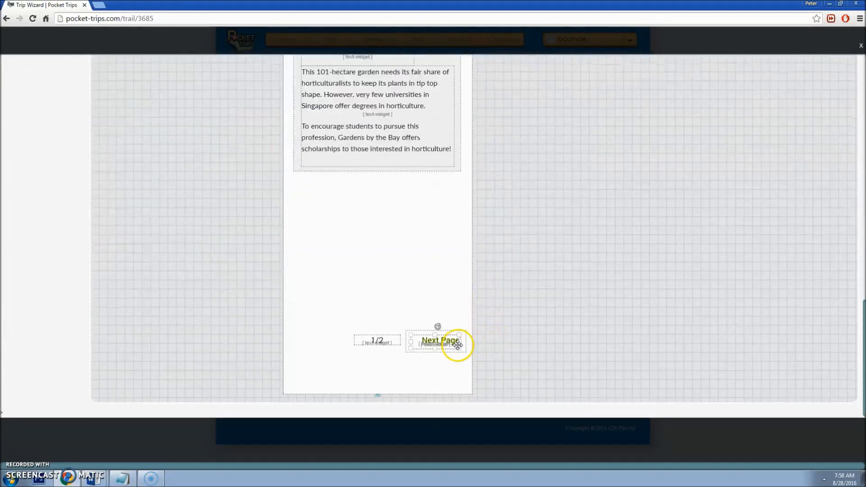
scroll(447, 270, "up", 2)
Step: Select the Did You Know box and reconfirm its vertical position
left_click(444, 261)
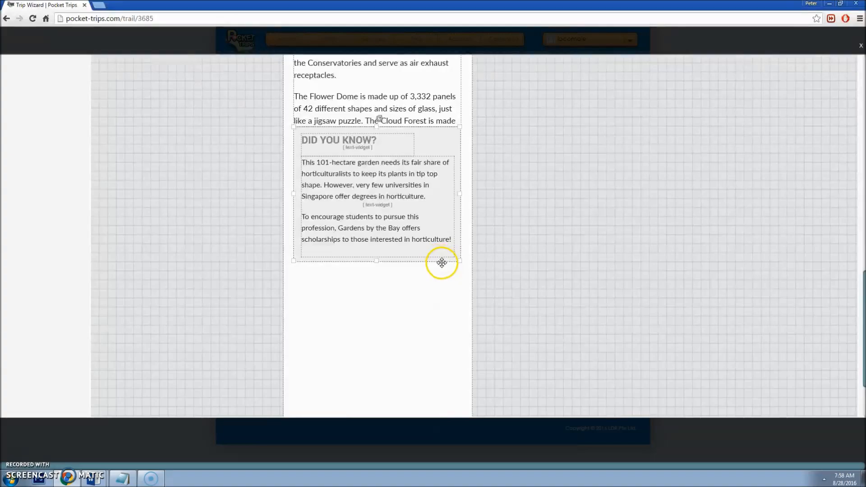
scroll(444, 261, "up", 13)
left_click_drag(564, 203, 532, 209)
key("Tab")
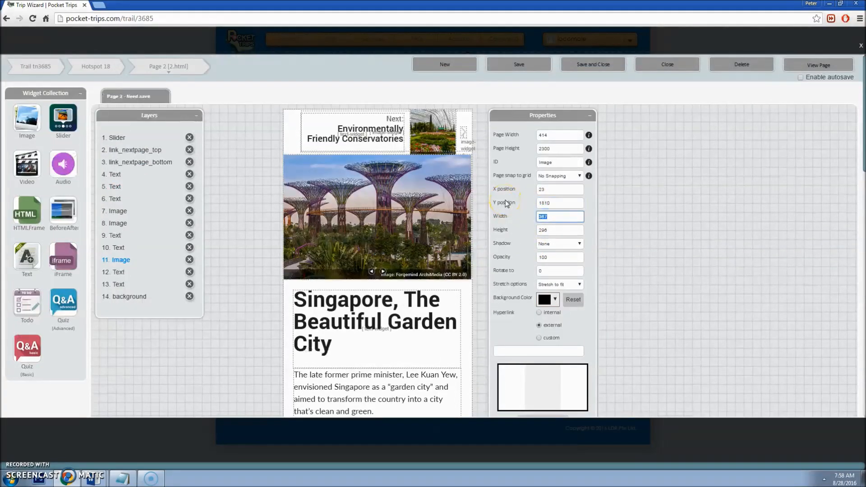
Step: Move the Did You Know image to Y 1825 and its horticulture text widget to Y 1875
scroll(511, 212, "down", 16)
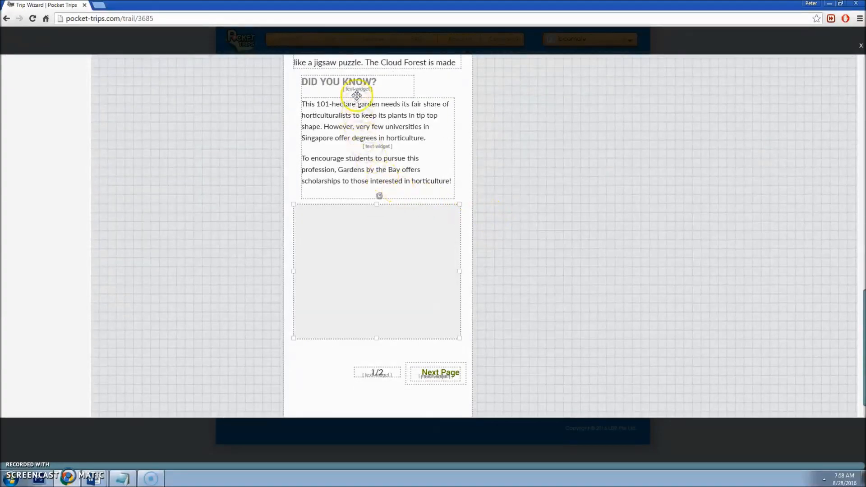
scroll(361, 93, "up", 15)
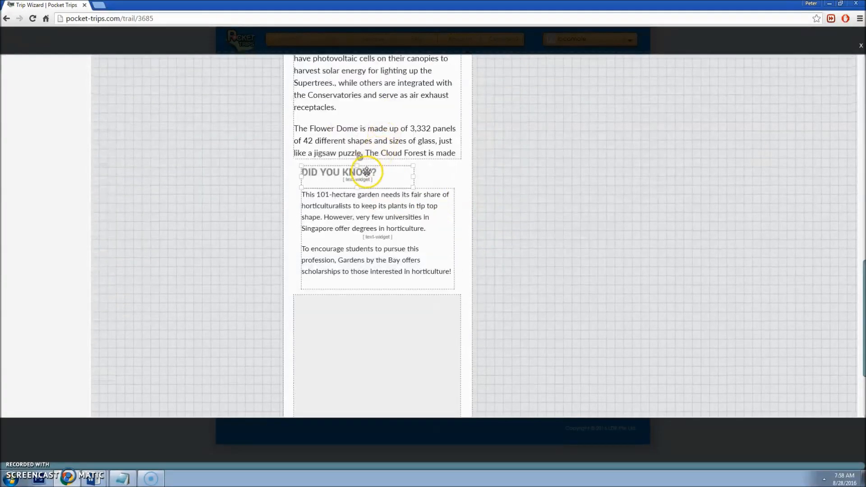
double_click(560, 112)
type("1825")
key("Tab")
scroll(432, 119, "down", 15)
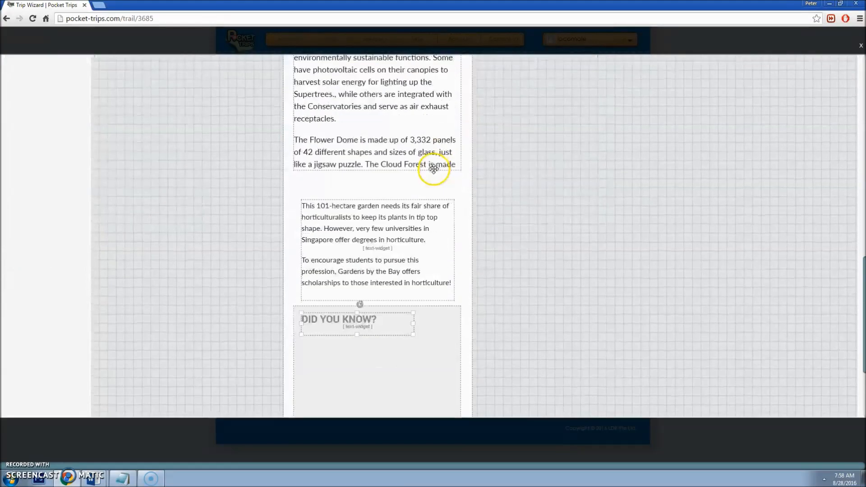
scroll(391, 151, "up", 15)
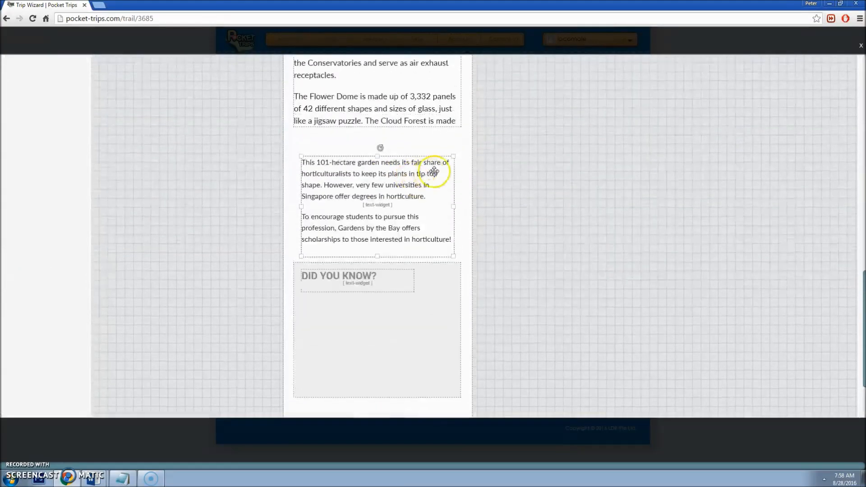
double_click(567, 203)
type("1875")
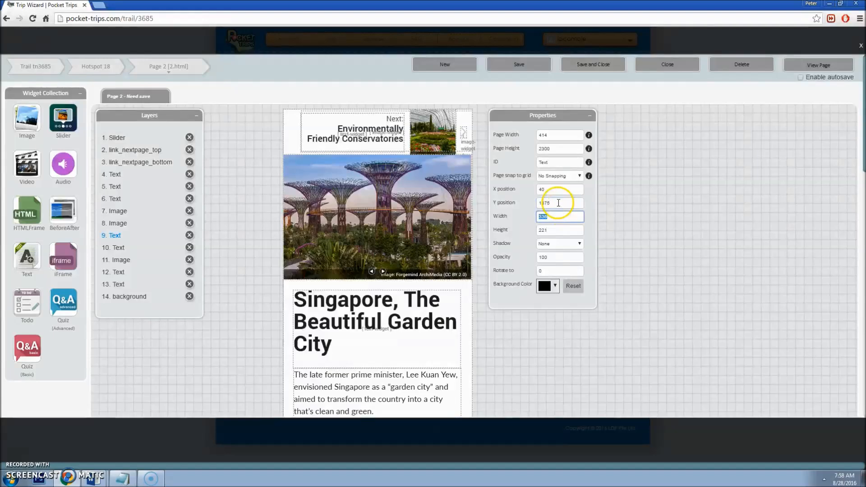
Step: Lengthen the article text box until the full Cloud Forest sentence shows
scroll(444, 260, "down", 15)
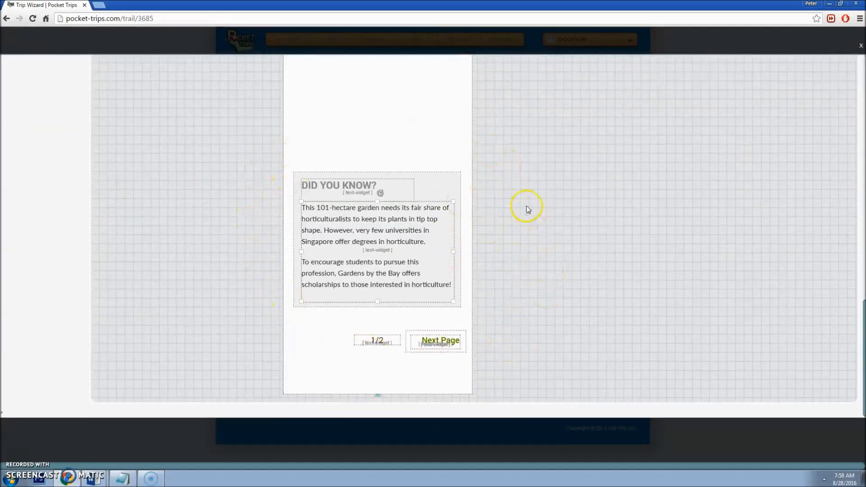
scroll(523, 205, "up", 5)
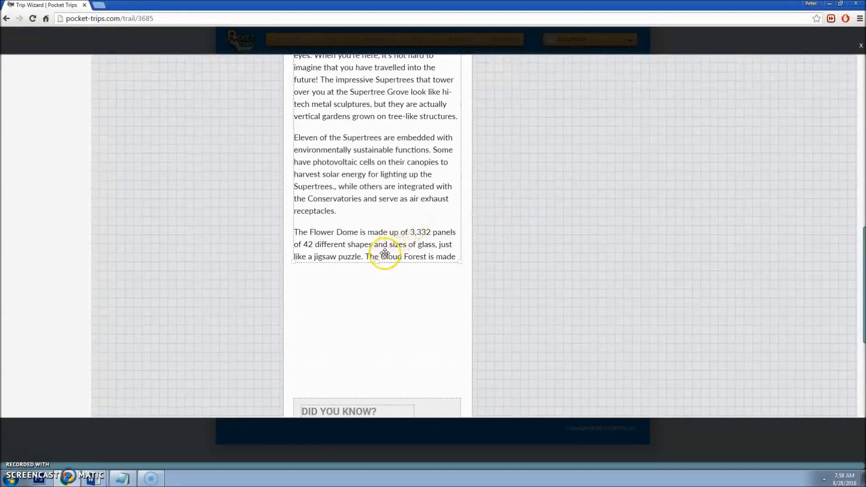
left_click_drag(378, 261, 375, 348)
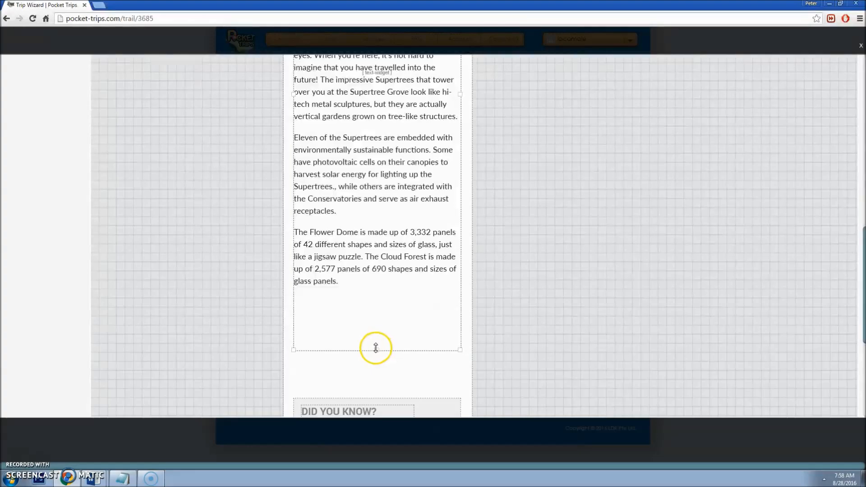
Step: Fine-tune the article text box's bottom edge to end just above the Did You Know box
scroll(375, 344, "up", 5)
scroll(374, 361, "up", 1)
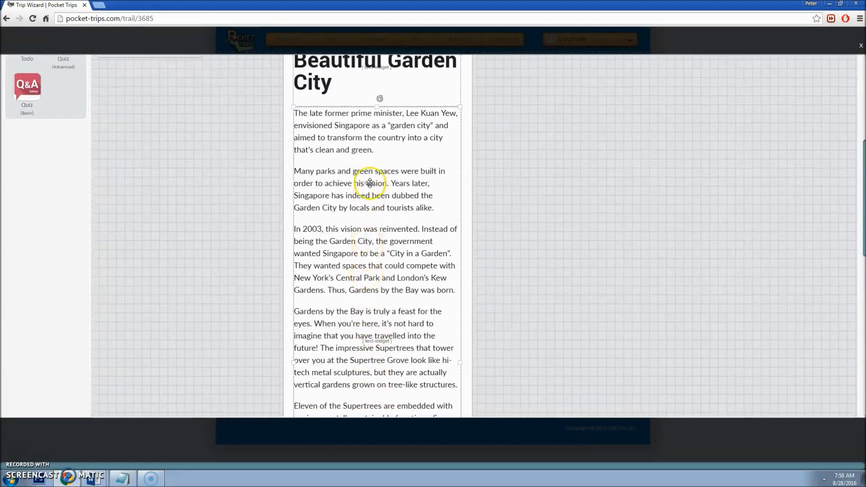
scroll(359, 172, "down", 5)
scroll(368, 226, "down", 2)
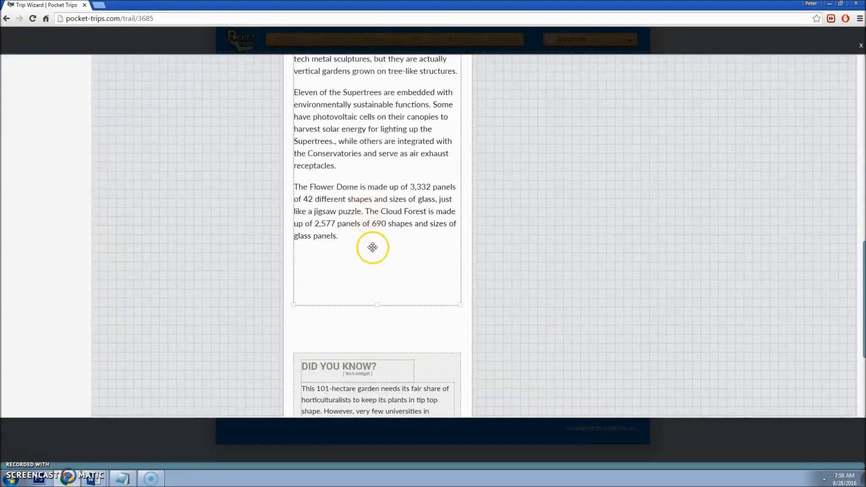
left_click_drag(378, 305, 377, 309)
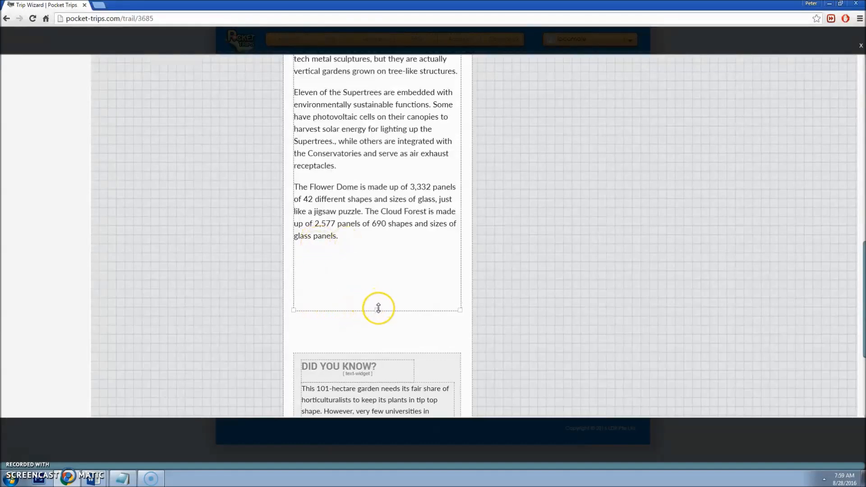
mouse_move(378, 308)
left_mouse_down()
mouse_move(380, 230)
mouse_move(383, 311)
left_mouse_up()
scroll(388, 298, "down", 2)
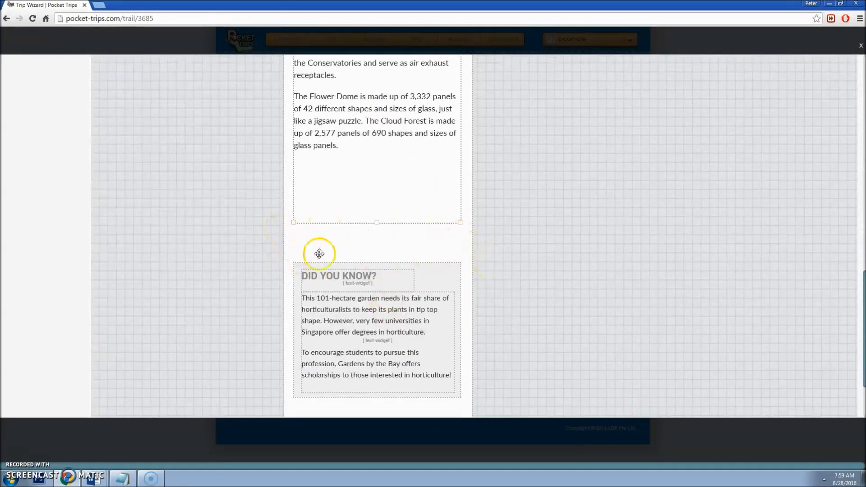
scroll(356, 291, "down", 2)
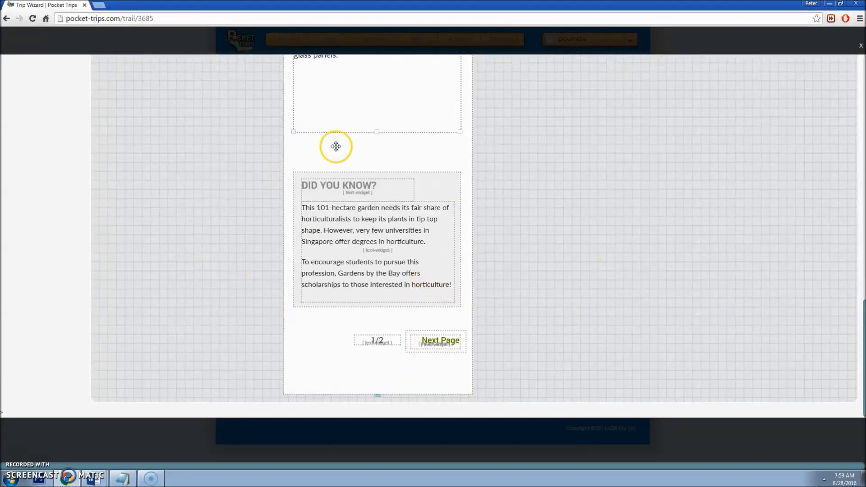
scroll(470, 235, "up", 2)
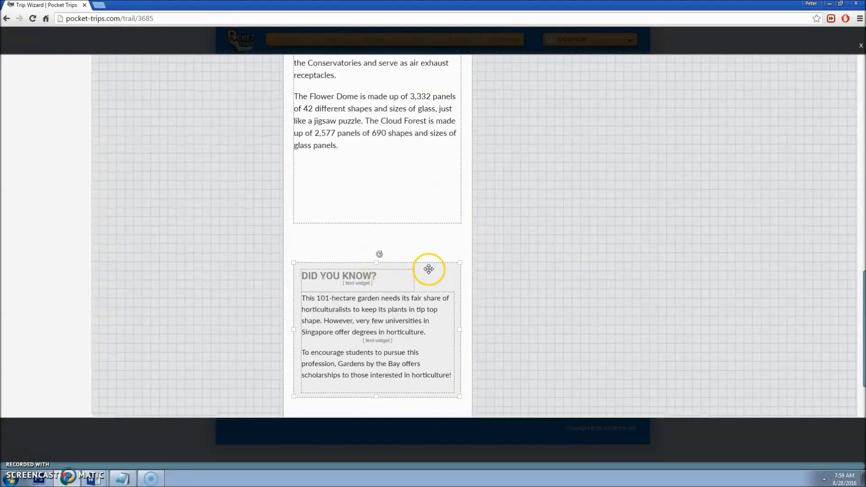
scroll(575, 218, "up", 10)
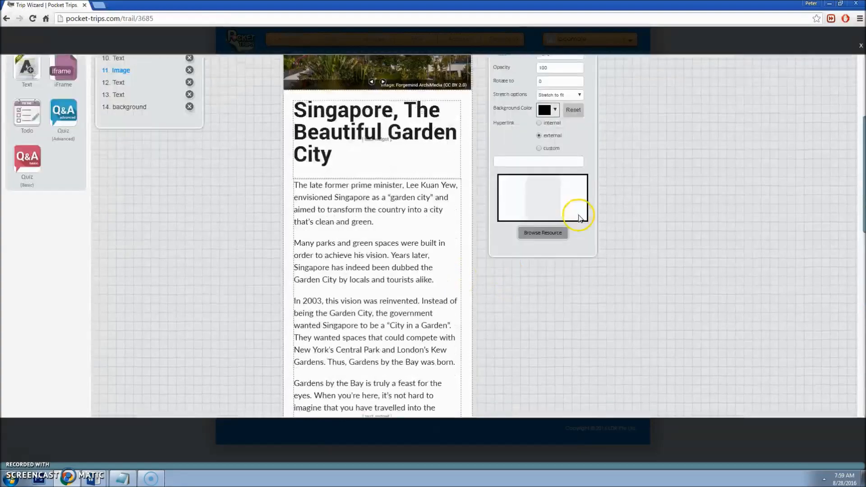
Step: Raise the Did You Know image to Y 1740 and its heading to Y 1755
scroll(575, 218, "up", 3)
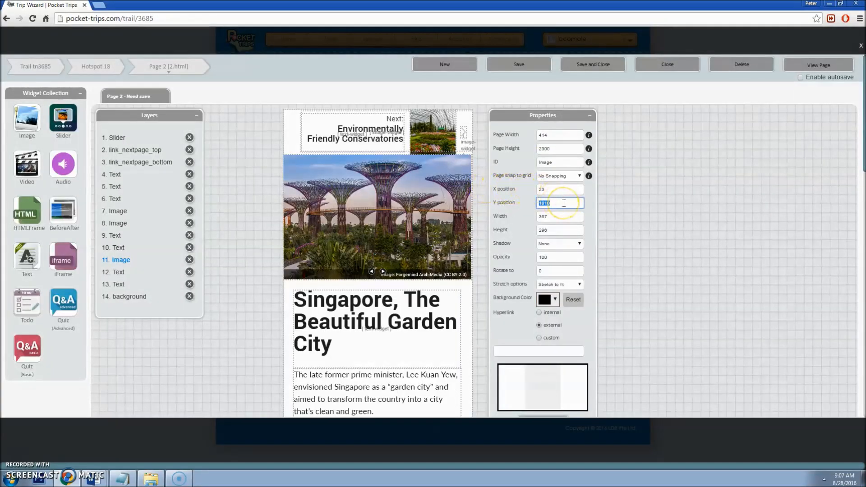
type("1740")
key("Tab")
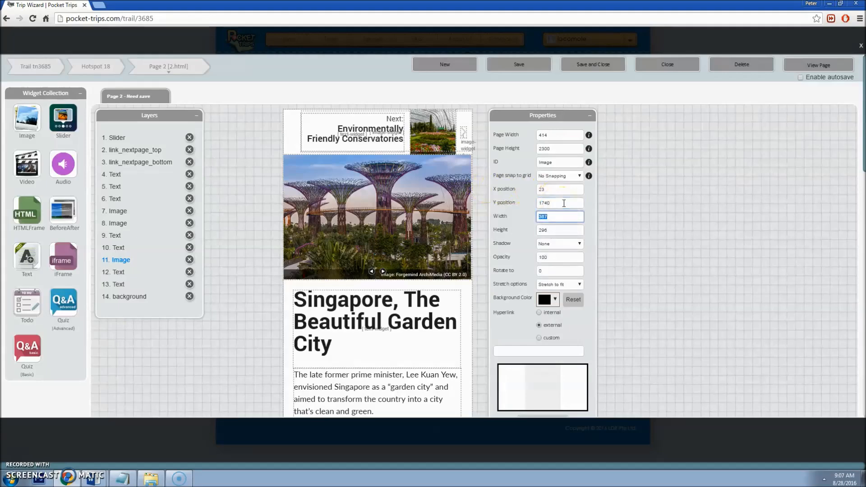
scroll(527, 225, "down", 13)
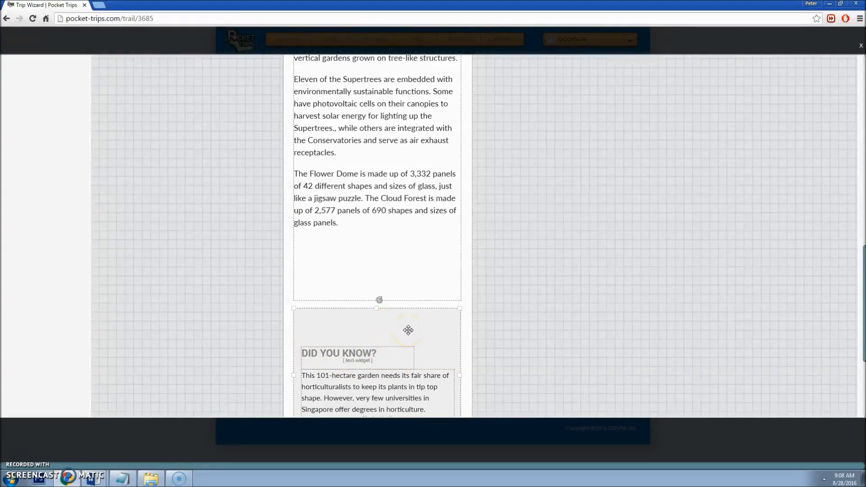
scroll(496, 315, "up", 9)
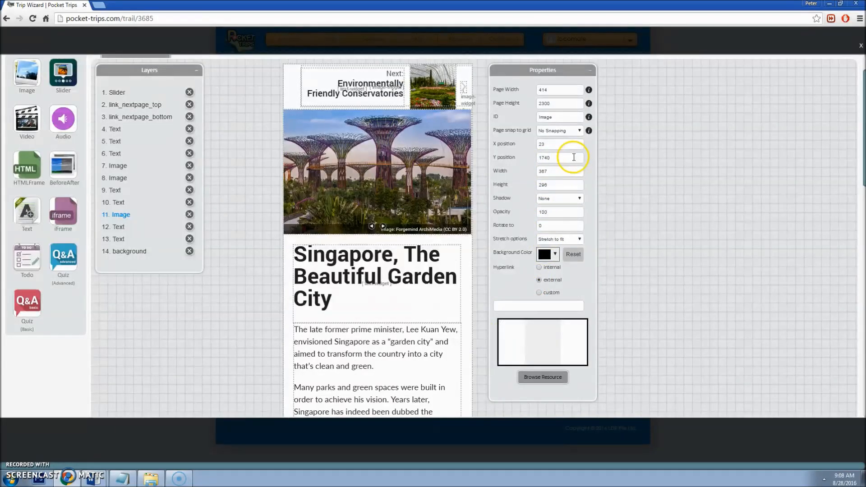
scroll(419, 289, "down", 10)
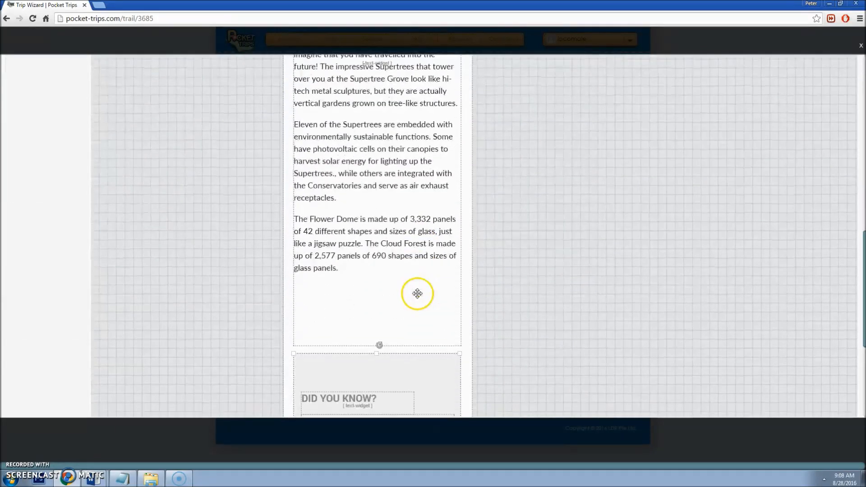
scroll(371, 360, "up", 10)
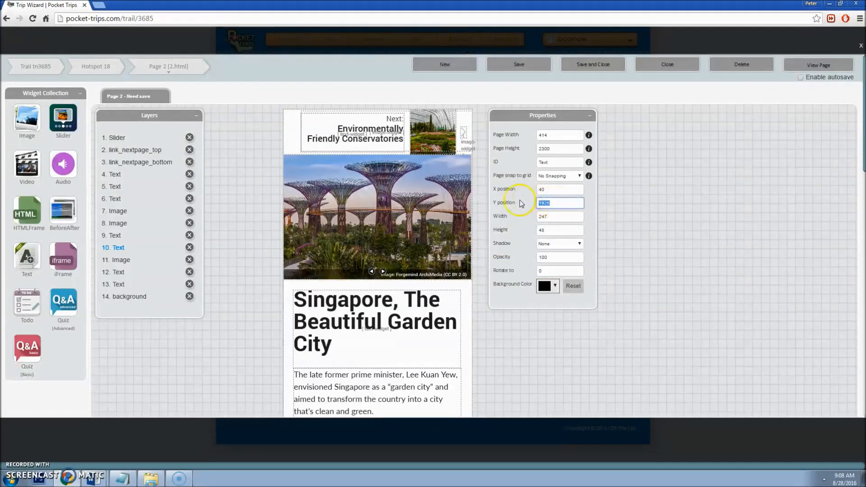
type("1755")
key("Tab")
scroll(519, 225, "down", 10)
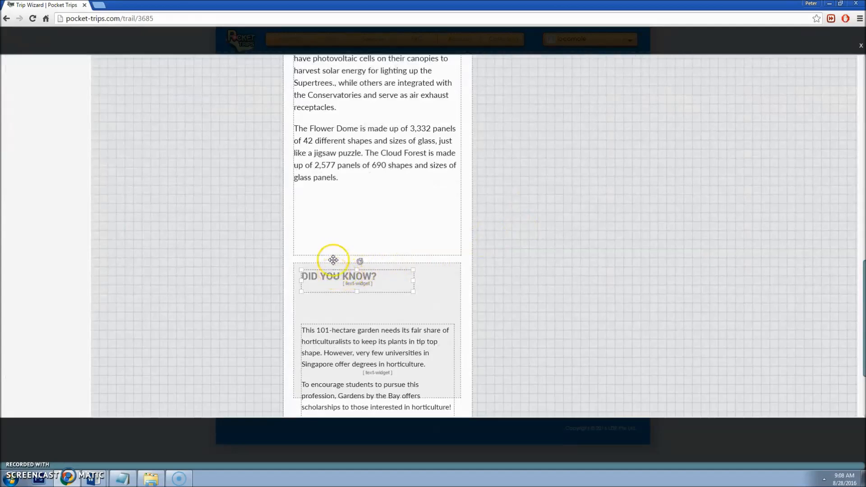
Step: Move the horticulture body text up to sit under the Did You Know heading
left_click(333, 265)
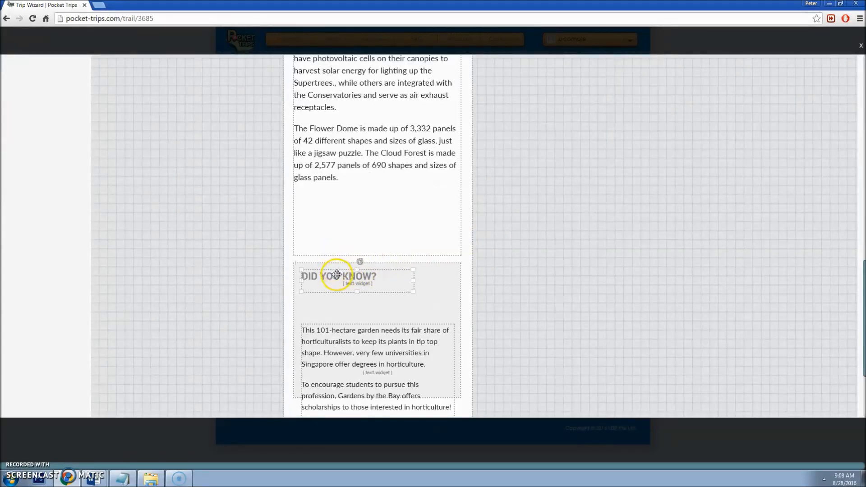
left_click(380, 325)
left_click_drag(379, 324, 377, 291)
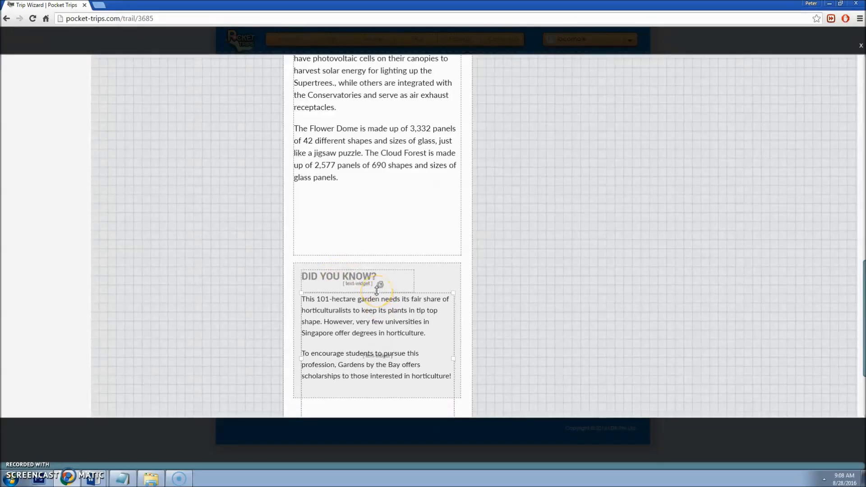
scroll(432, 306, "down", 3)
left_click_drag(379, 298, 390, 272)
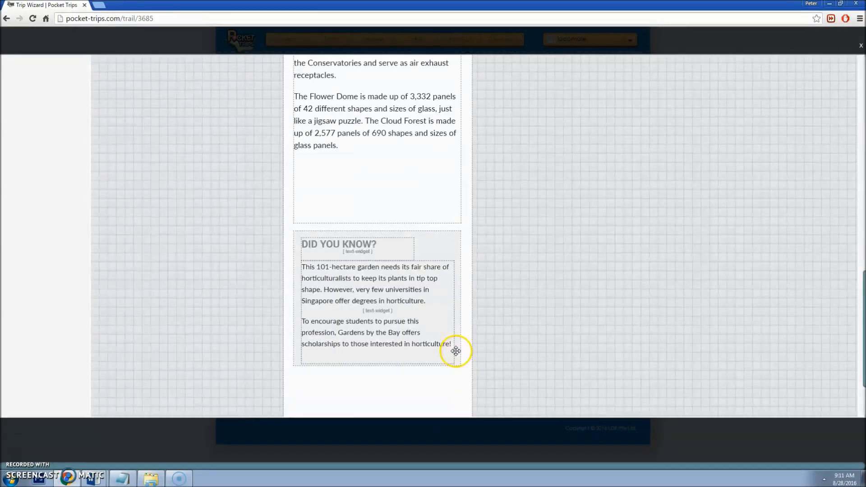
Step: Paste the Supertree Grove sentence as a new paragraph after 'horticulture!' in the body text
double_click(454, 344)
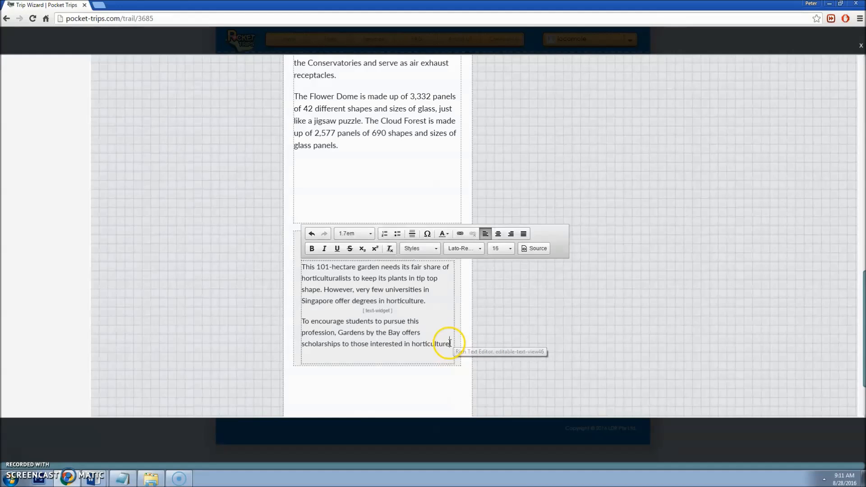
type("The Supertree Grove lights up at night, creating a magical ambience and a whole different experience.")
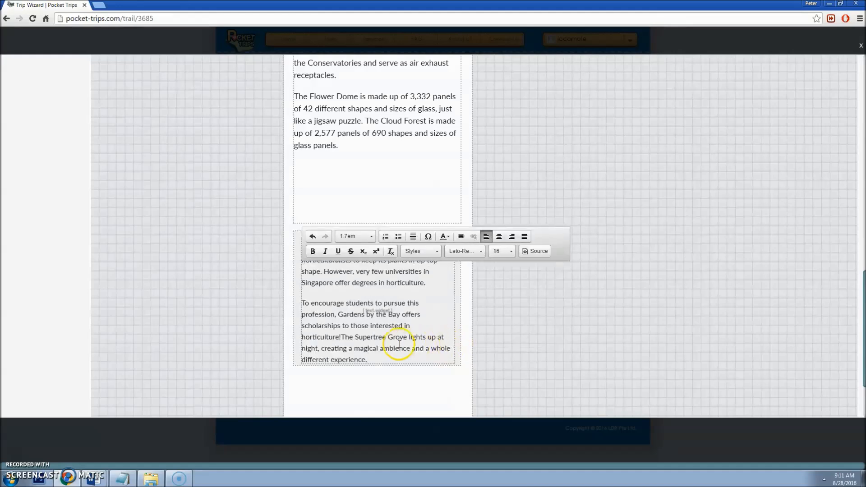
key("Return")
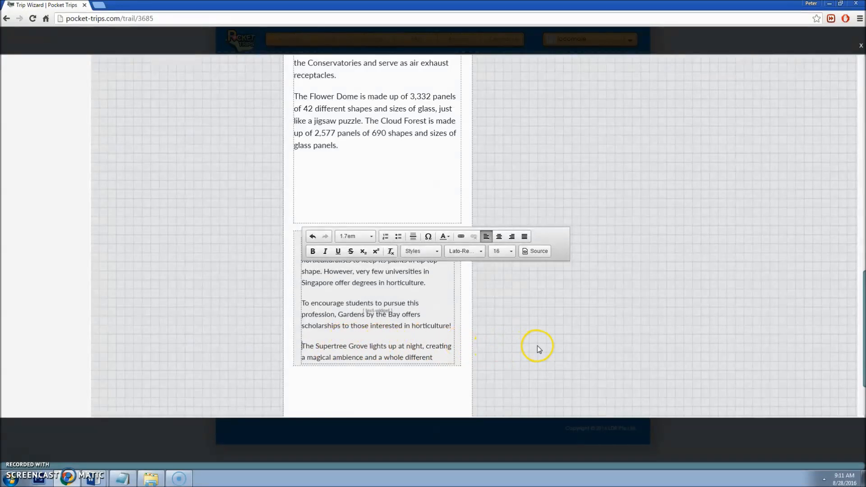
left_click(537, 345)
scroll(350, 362, "down", 2)
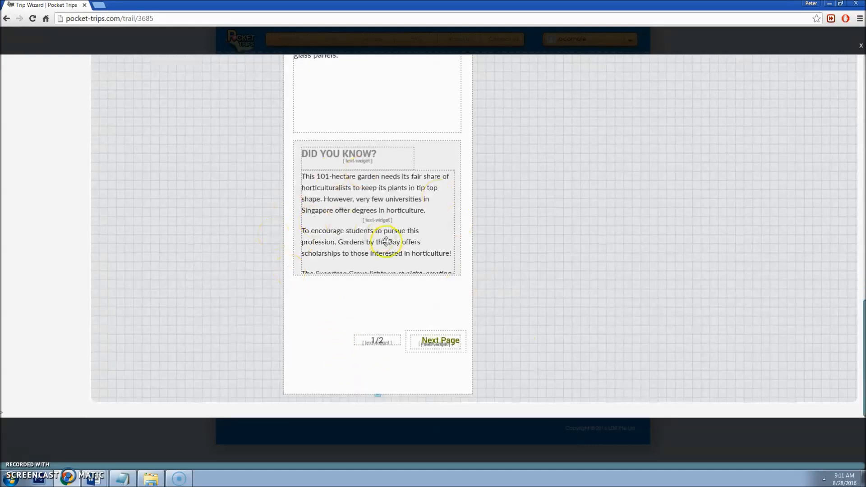
Step: Enlarge the Did You Know container and body text so the Supertree Grove paragraph shows
left_click(295, 264)
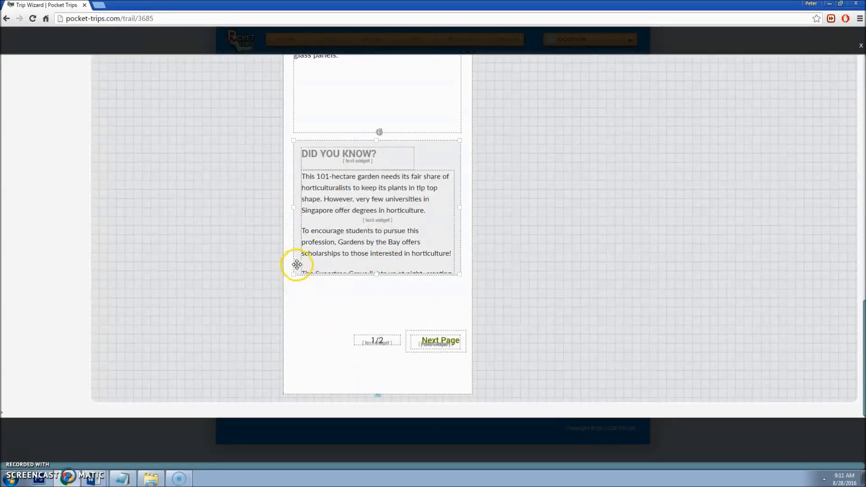
left_click_drag(376, 275, 381, 312)
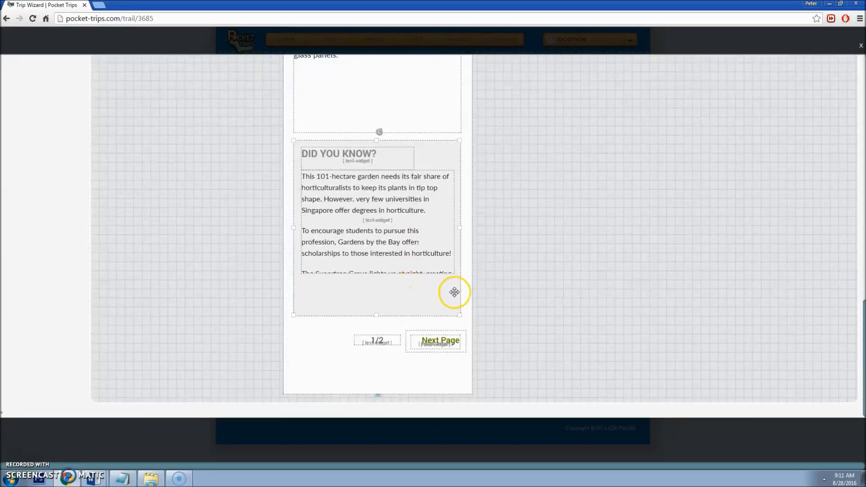
left_click(373, 270)
left_click_drag(377, 274, 375, 313)
left_click(297, 309)
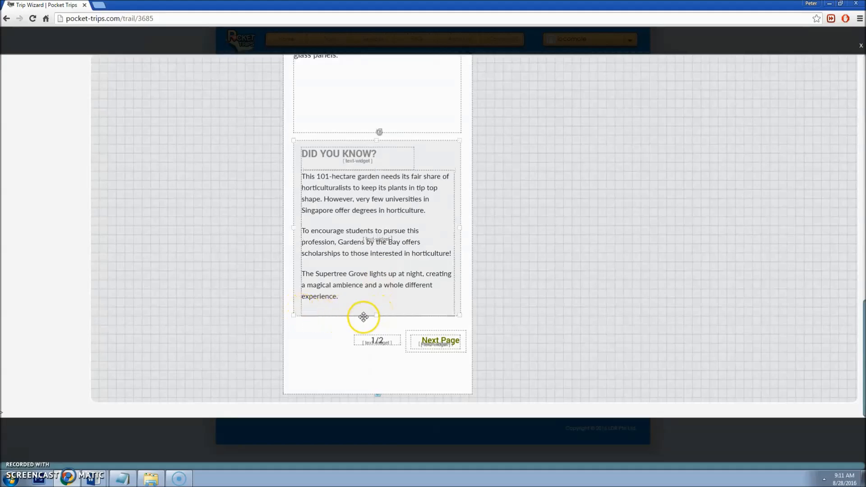
left_click_drag(375, 315, 374, 317)
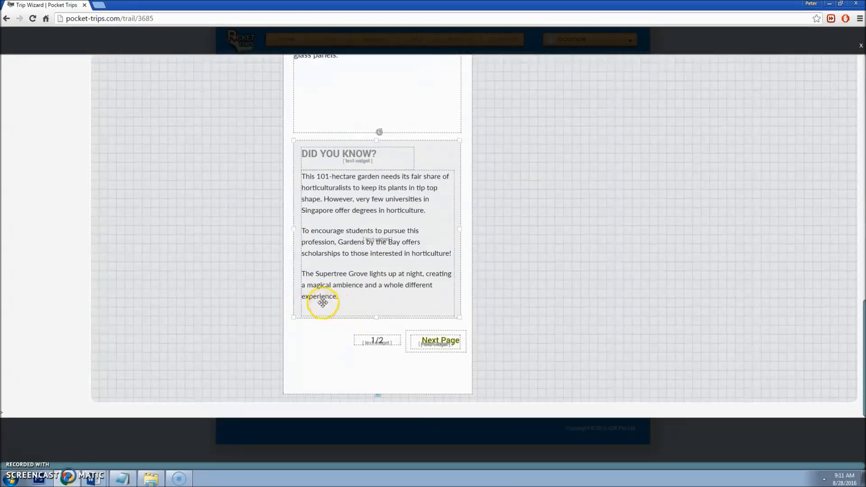
Step: Move the 1/2 page number to Y 2190 to line up with the Next Page link
left_click(378, 341)
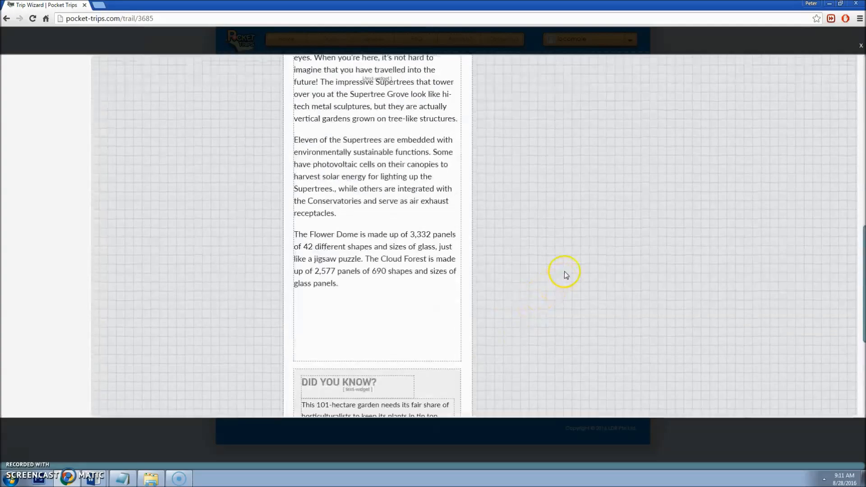
left_click(561, 202)
type("90")
key("Tab")
scroll(503, 248, "down", 2)
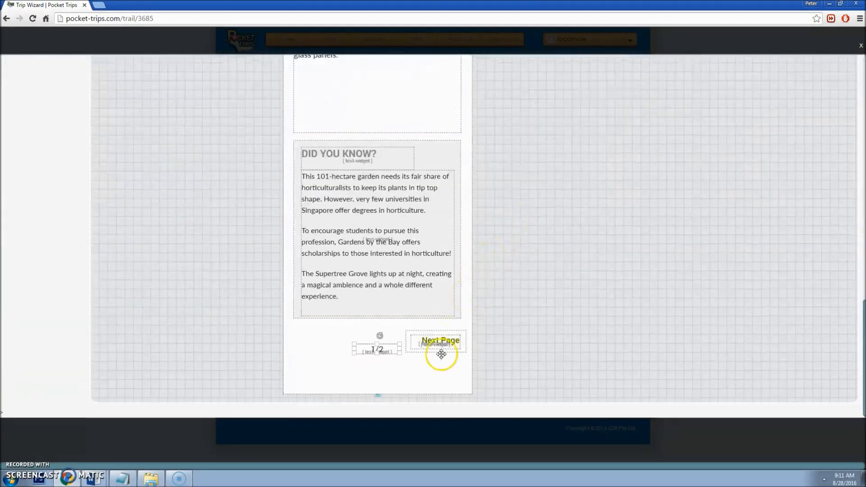
left_click(446, 344)
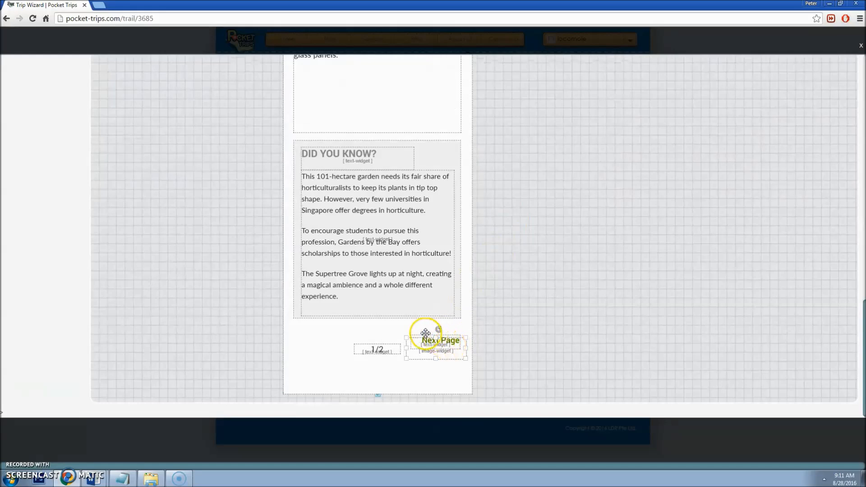
Step: Shorten Page 2 to end just below the footer and save it
scroll(528, 267, "up", 15)
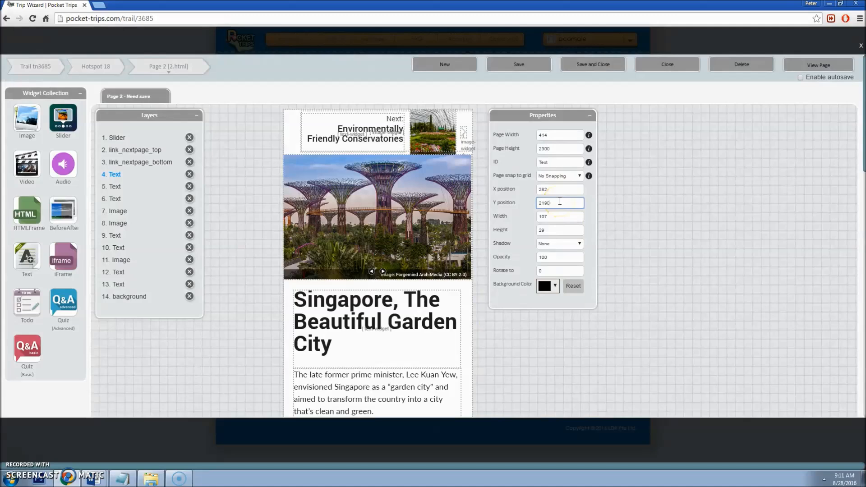
scroll(513, 269, "down", 15)
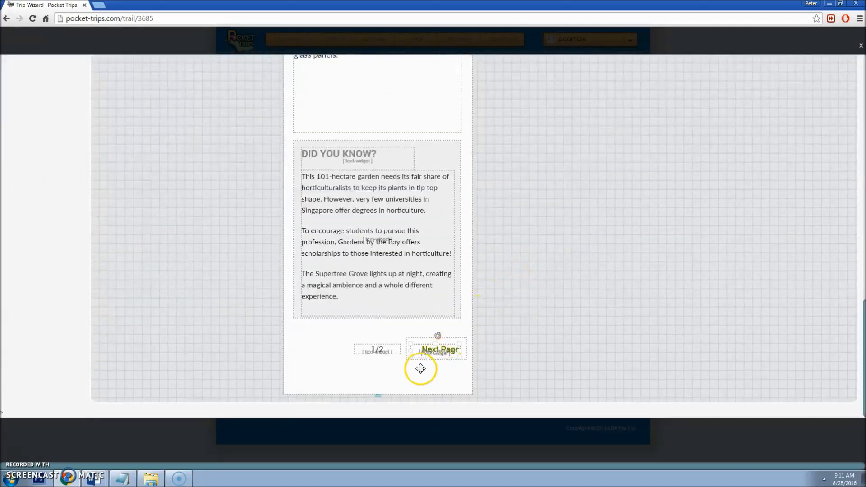
left_click_drag(379, 393, 383, 381)
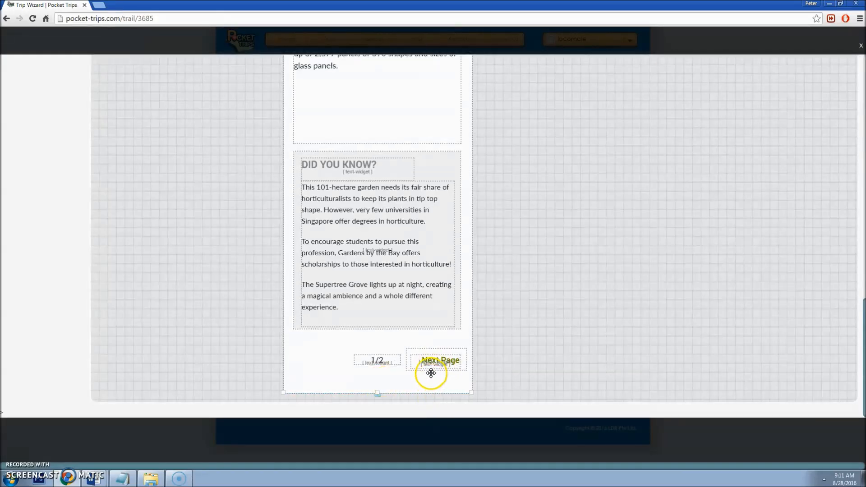
scroll(430, 392, "up", 15)
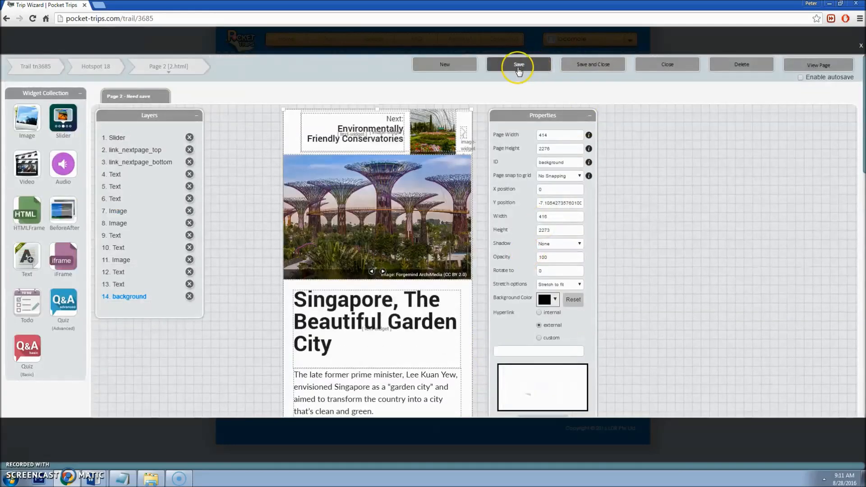
left_click(518, 65)
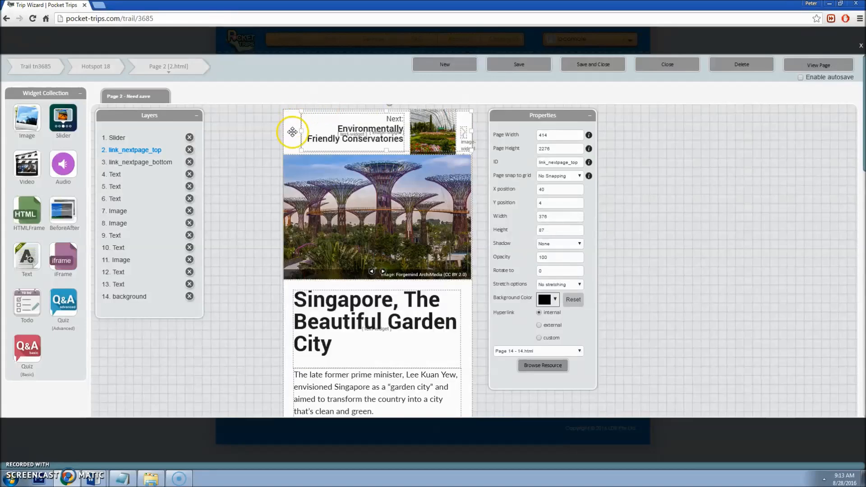
Step: Nudge the footer's Next Page link slightly into place
scroll(485, 346, "down", 15)
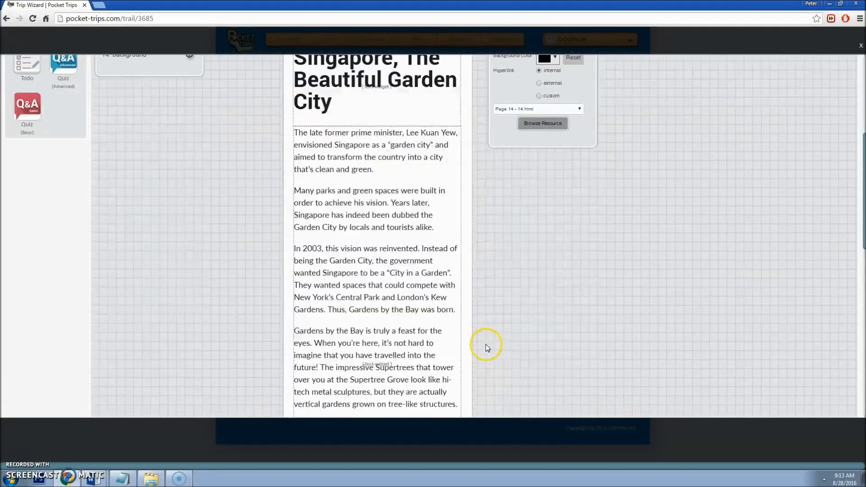
scroll(479, 345, "down", 3)
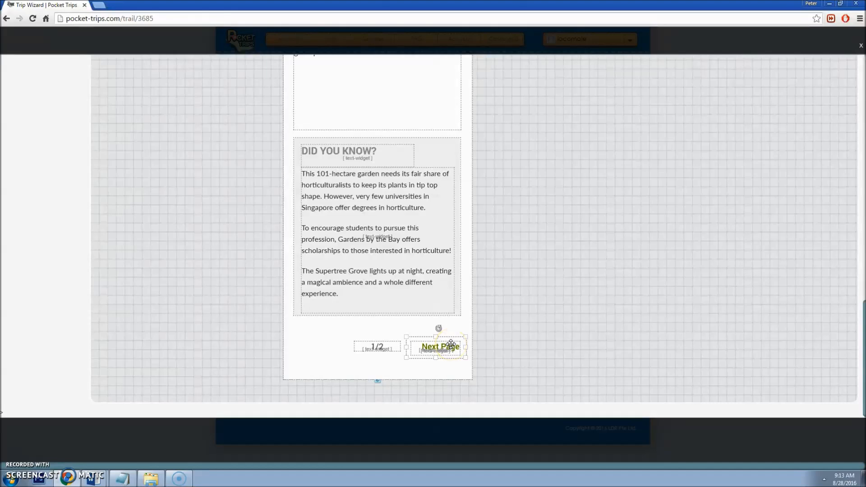
mouse_move(450, 345)
left_mouse_down()
mouse_move(429, 325)
mouse_move(450, 346)
left_mouse_up()
Step: Adjust Page 2's top Next link position and confirm it targets Page 14
scroll(456, 340, "up", 17)
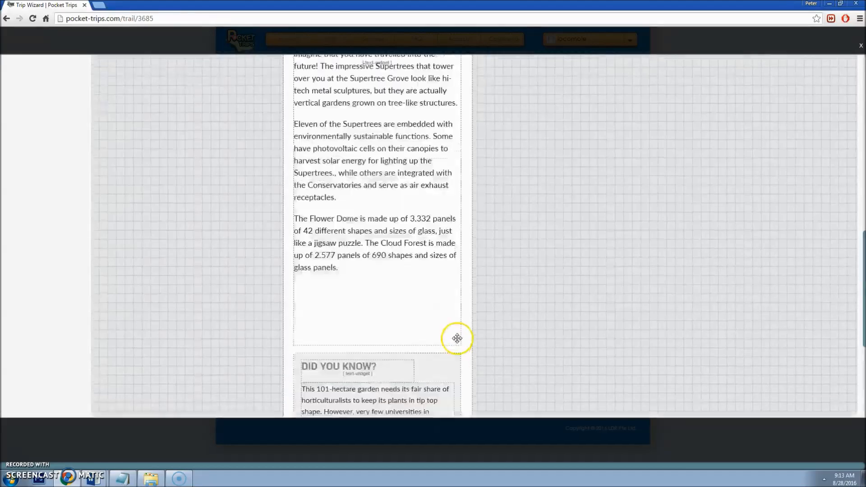
left_click(395, 130)
mouse_move(395, 130)
left_mouse_down()
mouse_move(355, 132)
mouse_move(396, 132)
left_mouse_up()
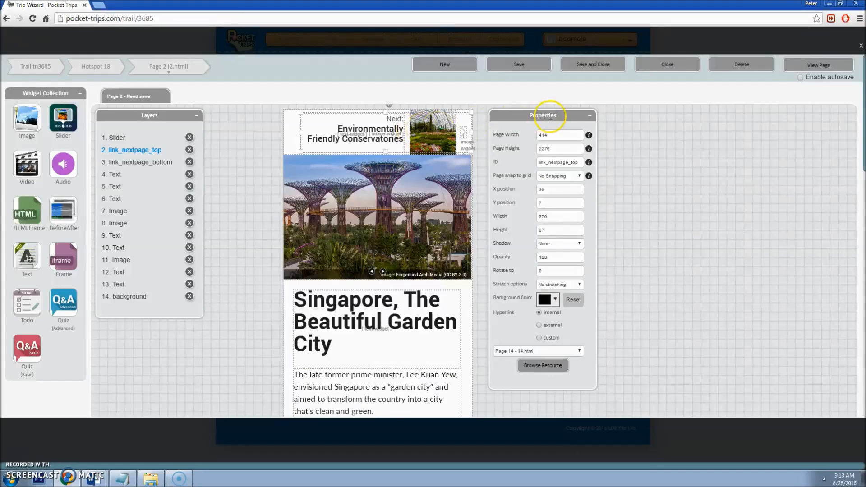
left_click(556, 356)
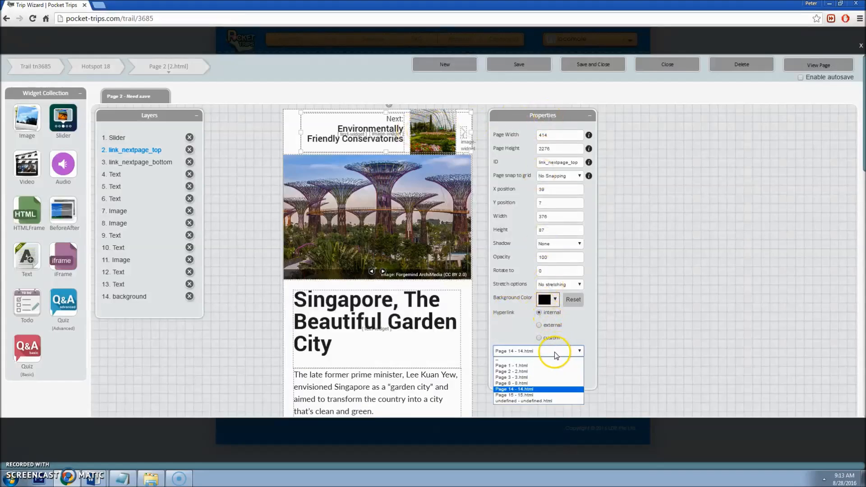
left_click(515, 392)
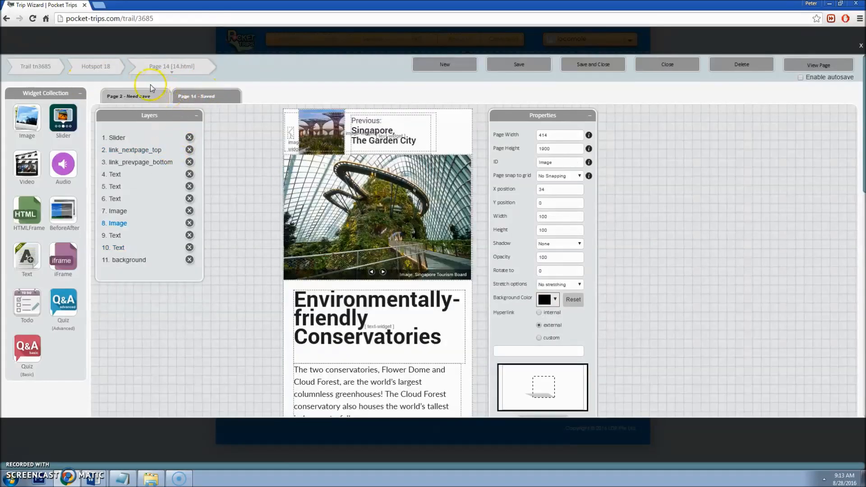
left_click(136, 90)
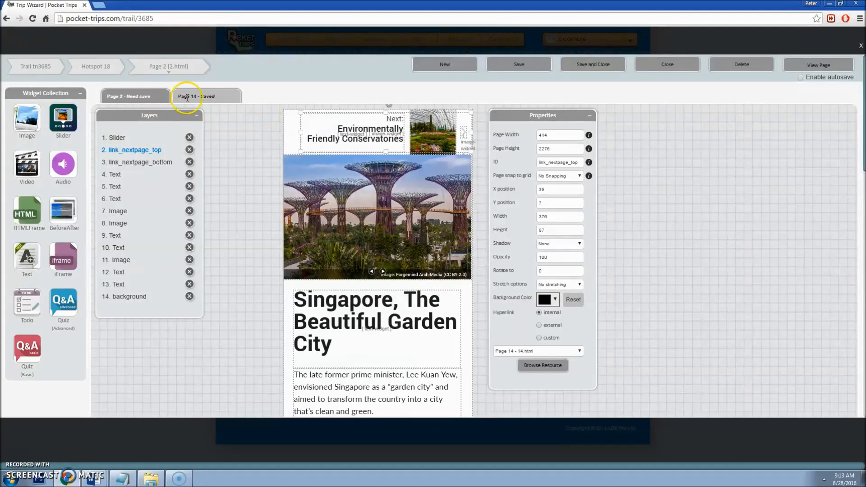
left_click_drag(423, 129, 421, 129)
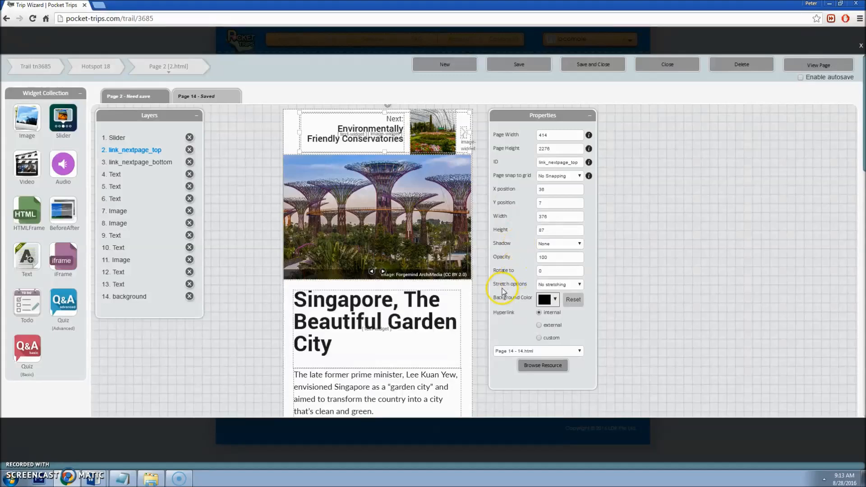
left_click(526, 355)
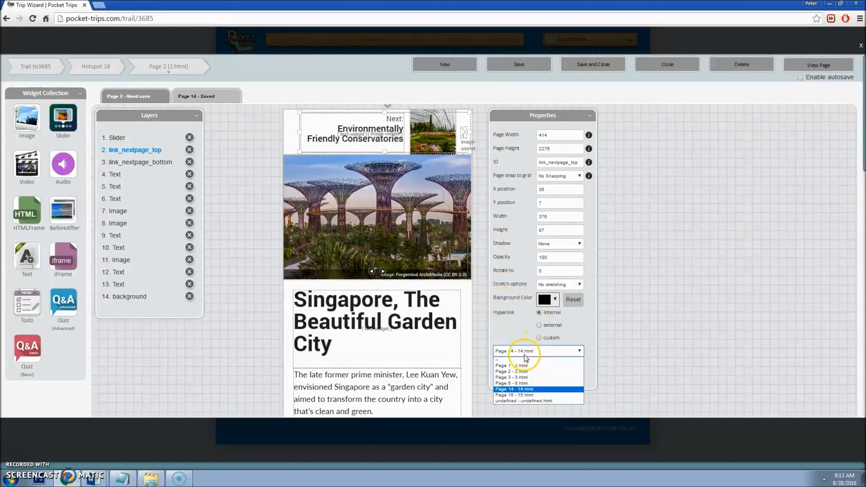
left_click(524, 388)
Step: On Page 14, nudge the top Previous link and keep Page 2 as its target
left_click(211, 95)
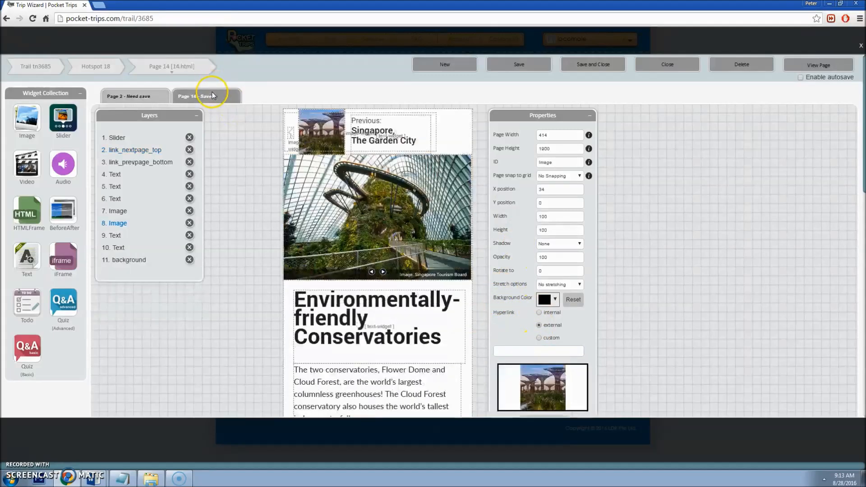
left_click(335, 130)
left_click_drag(335, 130, 334, 128)
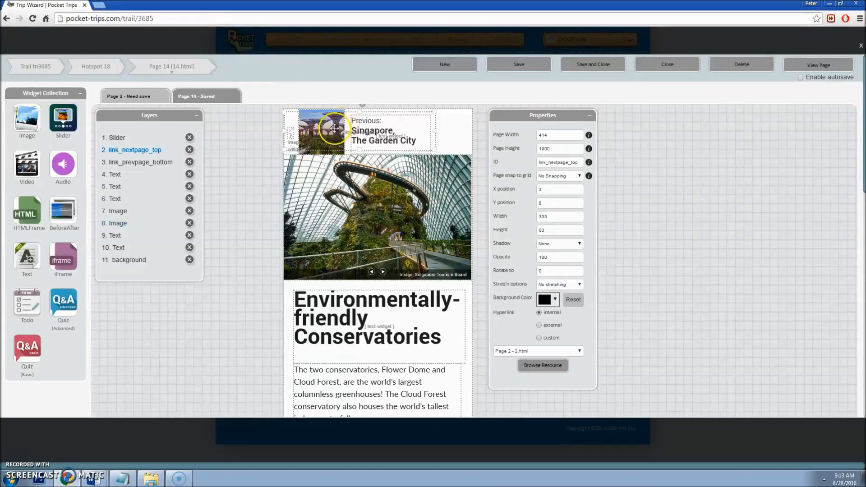
left_click(528, 352)
left_click(512, 371)
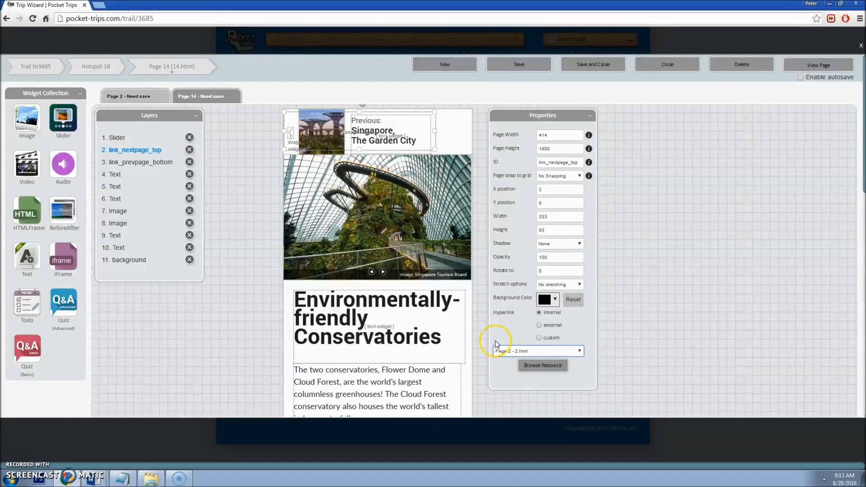
Step: Save Page 2 and move its top Next link overlay off to the left
left_click(159, 98)
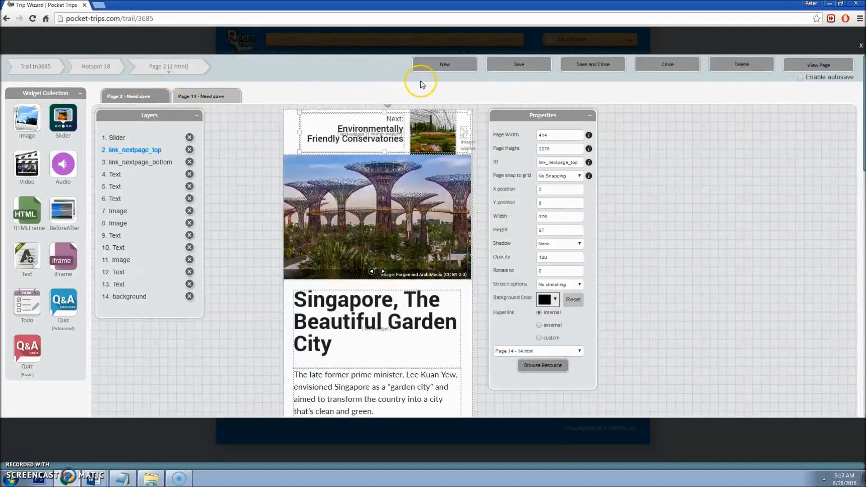
left_click(508, 70)
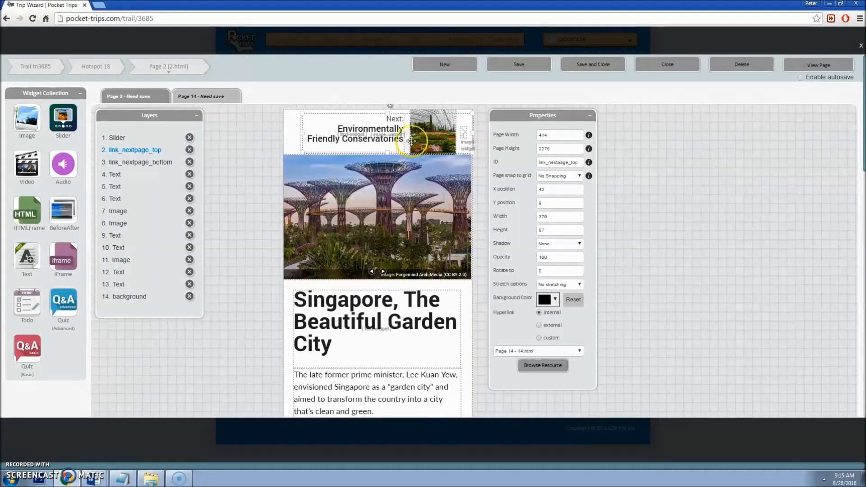
left_click(400, 123)
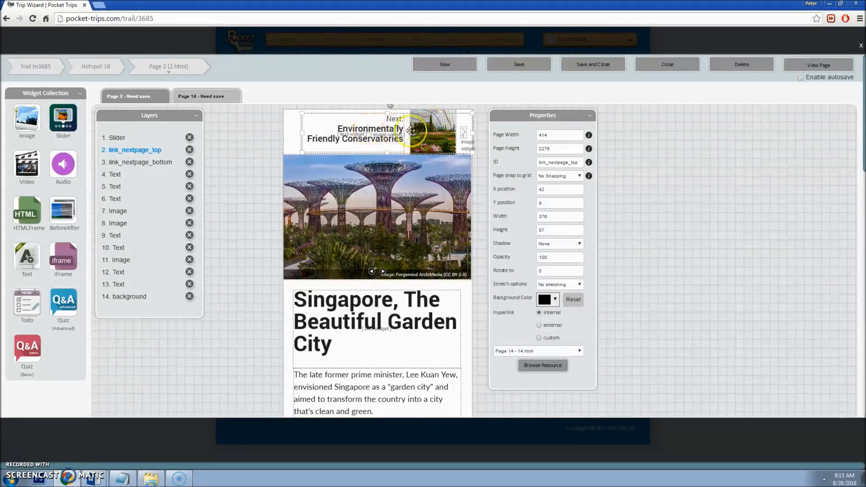
left_click_drag(434, 127, 352, 160)
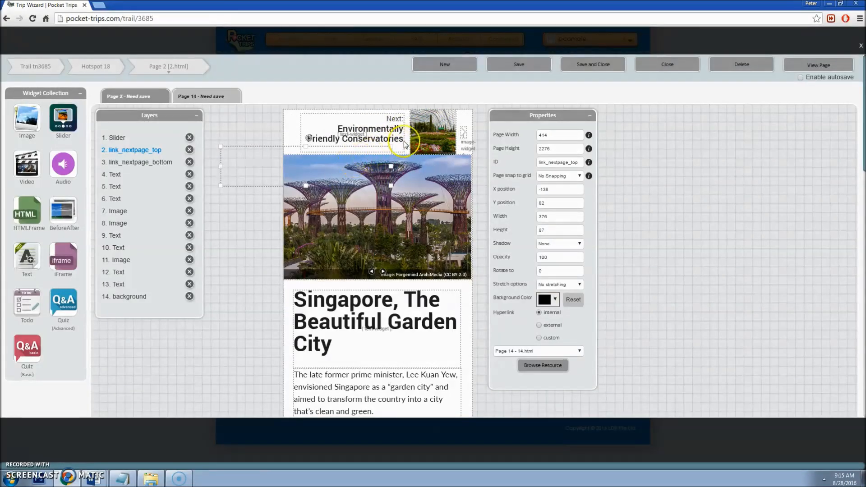
left_click(435, 132)
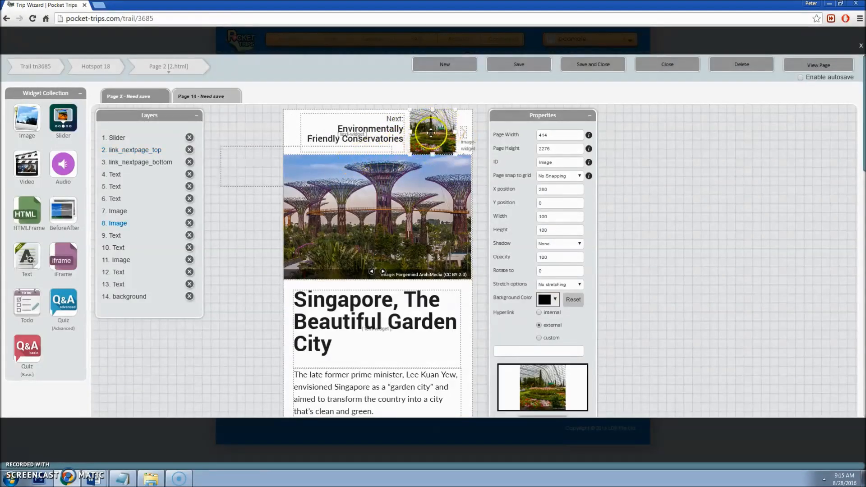
Step: Leave the conservatory thumbnail unchanged and highlight the 'Environmentally Friendly Conservatories' header text
scroll(580, 381, "down", 1)
left_click(561, 383)
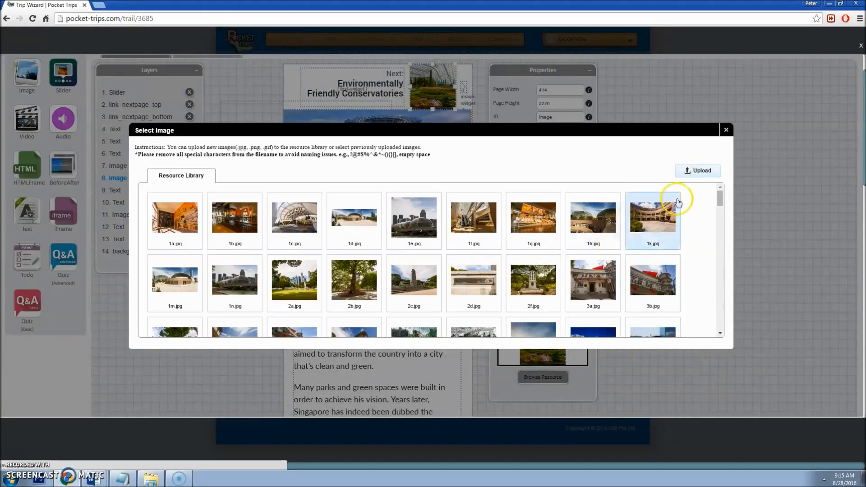
left_click(775, 216)
scroll(431, 136, "up", 1)
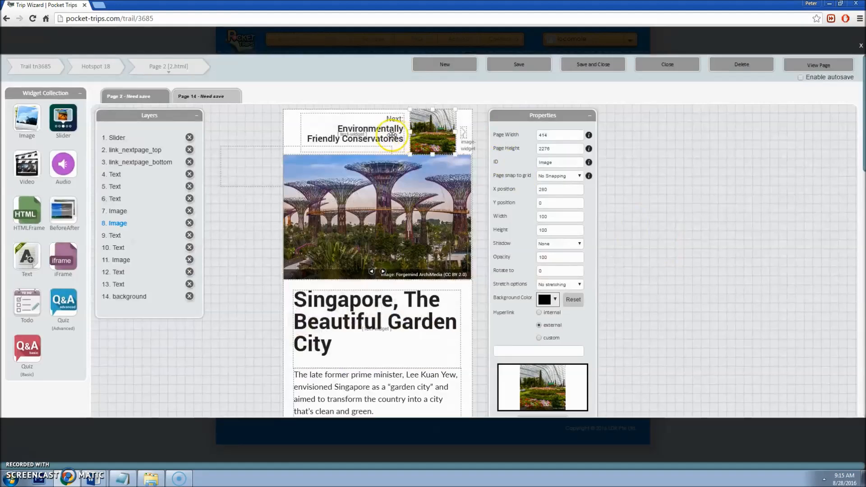
left_click(391, 134)
left_click_drag(339, 128, 401, 134)
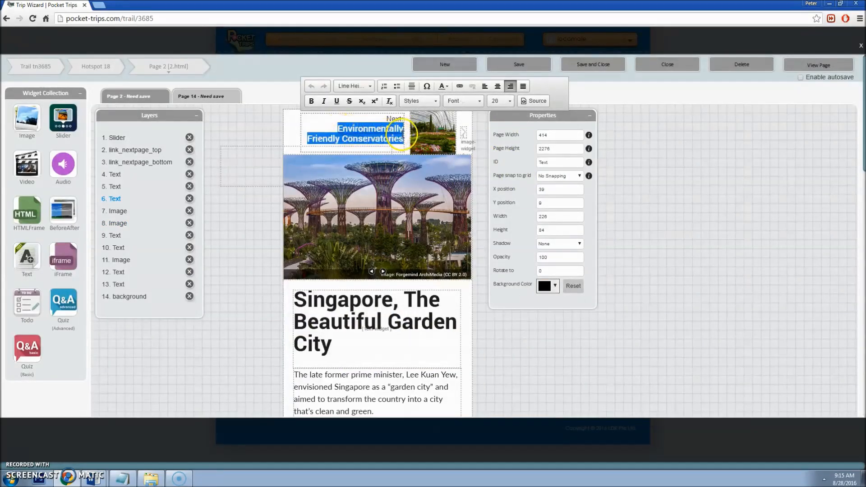
left_click(360, 134)
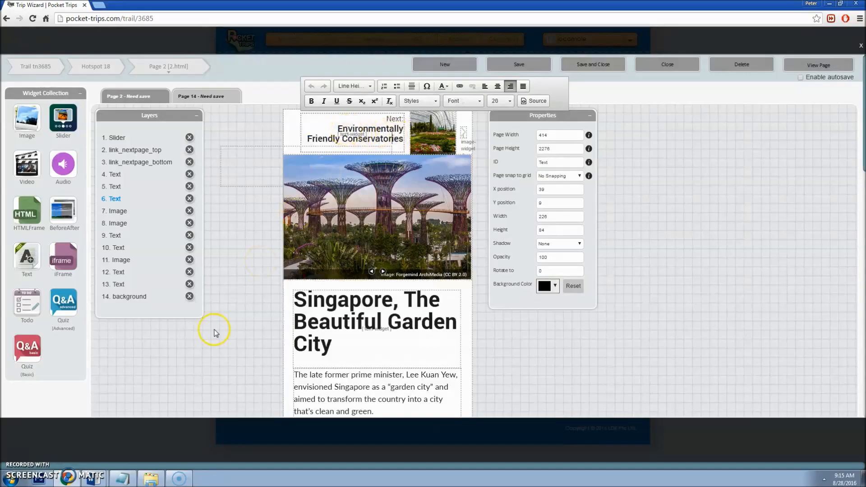
mouse_move(92, 478)
left_click(90, 448)
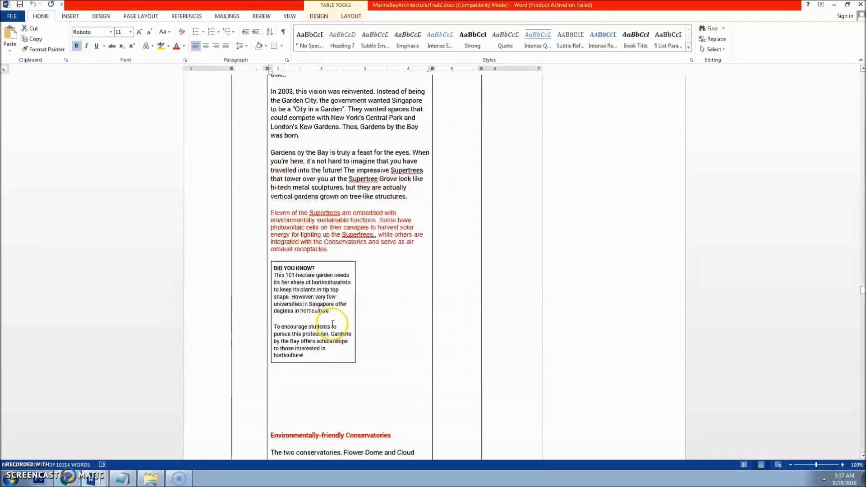
scroll(316, 327, "up", 3)
scroll(332, 324, "up", 6)
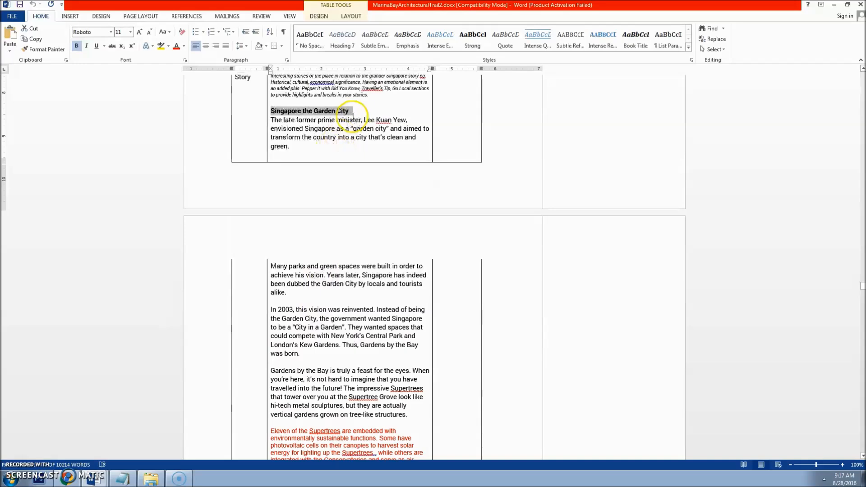
scroll(354, 162, "down", 5)
scroll(408, 274, "down", 7)
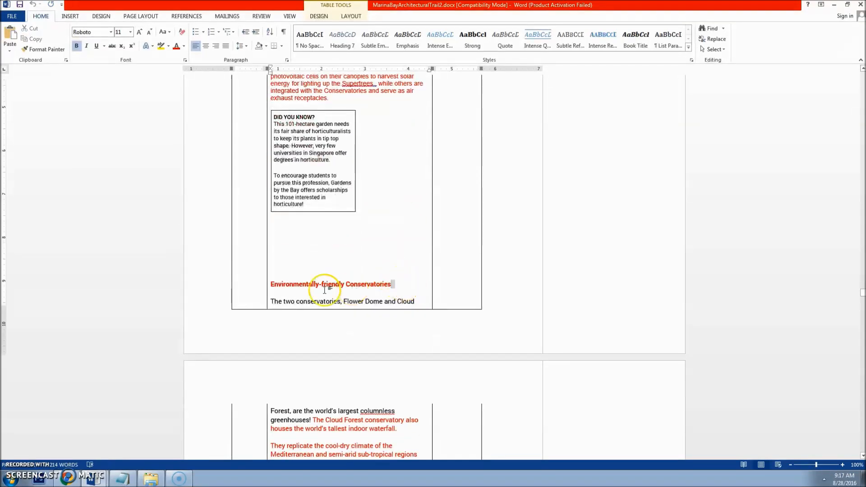
left_click(261, 285)
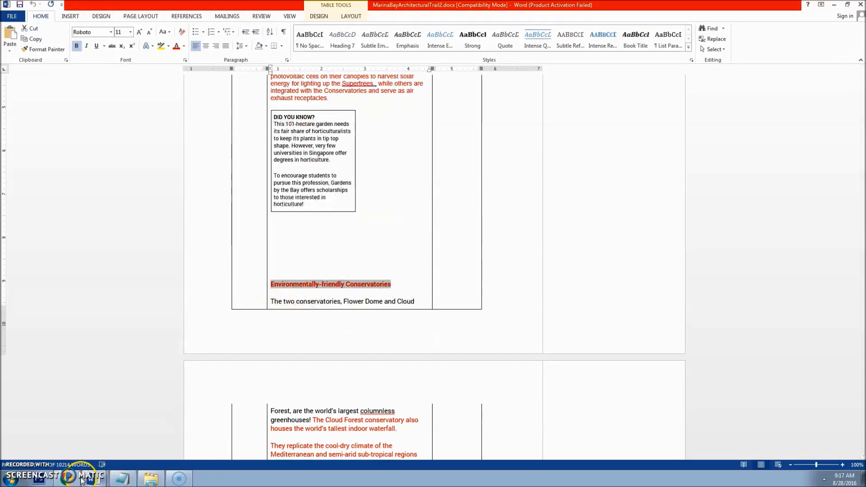
left_click(68, 478)
left_click(369, 128)
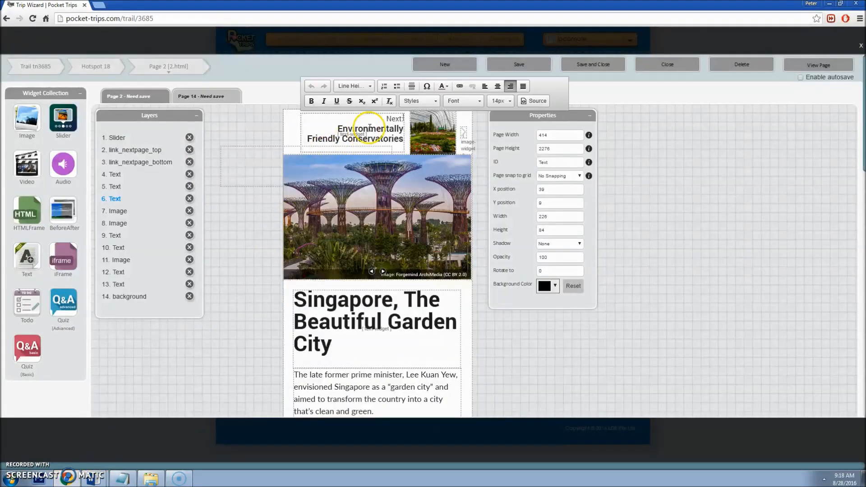
Step: Select the 'Next:' label and check its Roboto size 16 font settings
left_click_drag(337, 128, 411, 136)
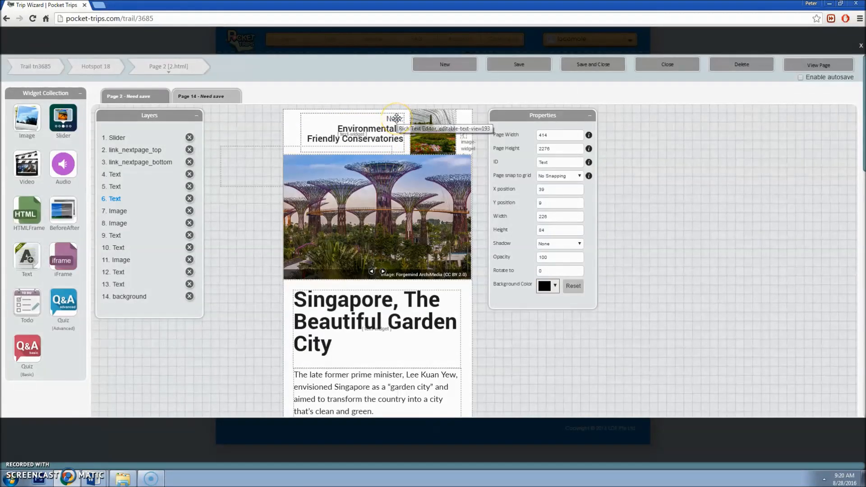
left_click(400, 118)
left_click_drag(387, 118, 405, 116)
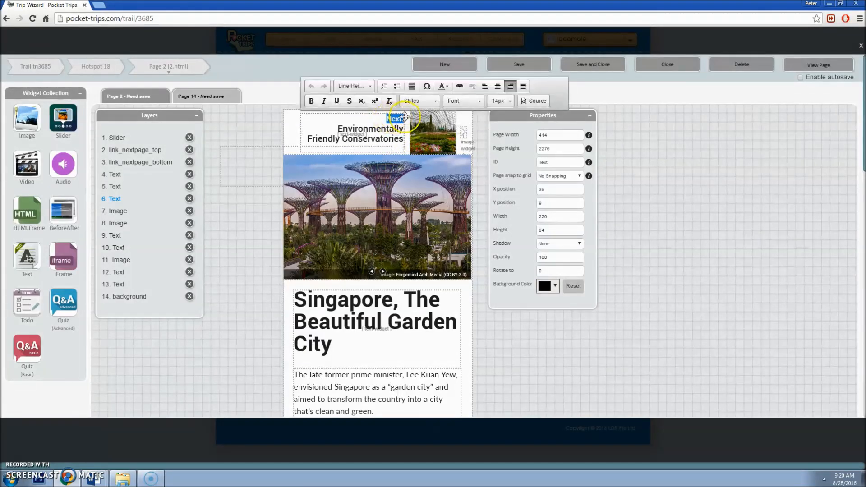
left_click(464, 100)
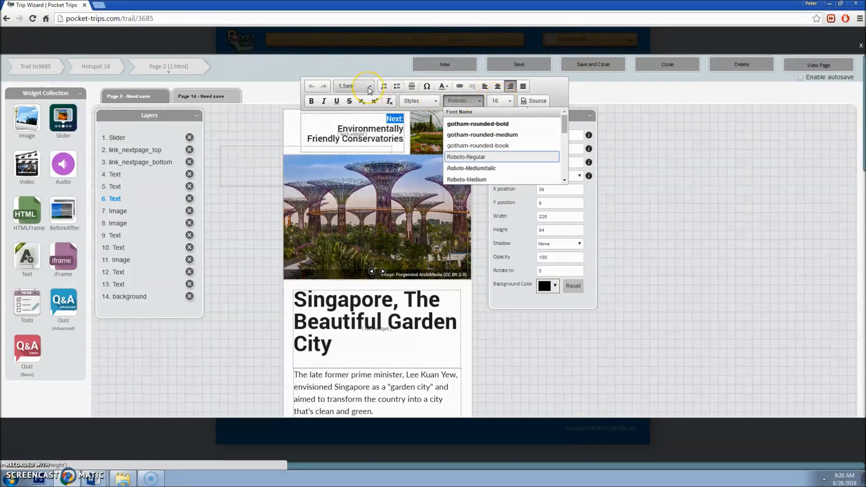
Step: Take the Story Nav colour #5C5C5C from the LocoMole Font Guide and apply it to the heading text
left_click(95, 478)
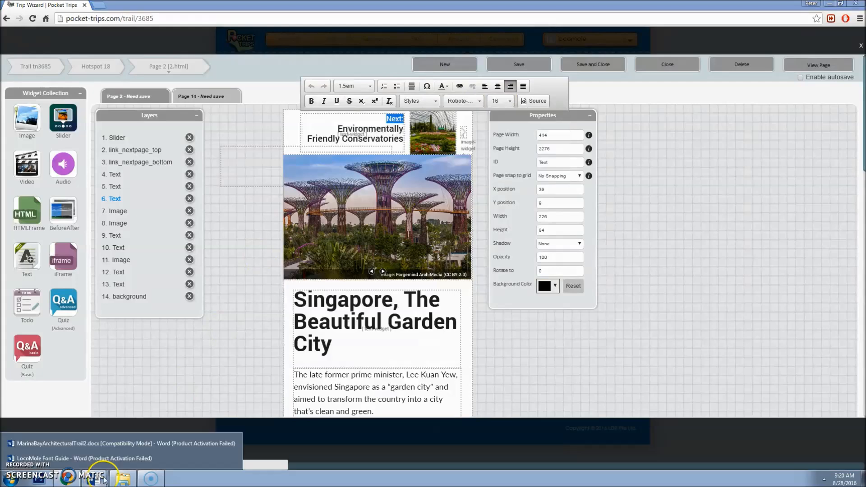
left_click(118, 457)
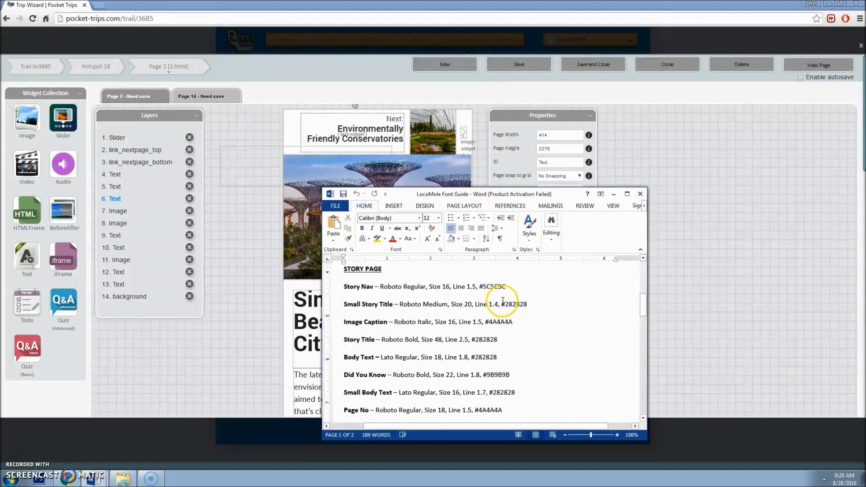
mouse_move(509, 287)
left_mouse_down()
mouse_move(481, 281)
mouse_move(511, 291)
left_mouse_up()
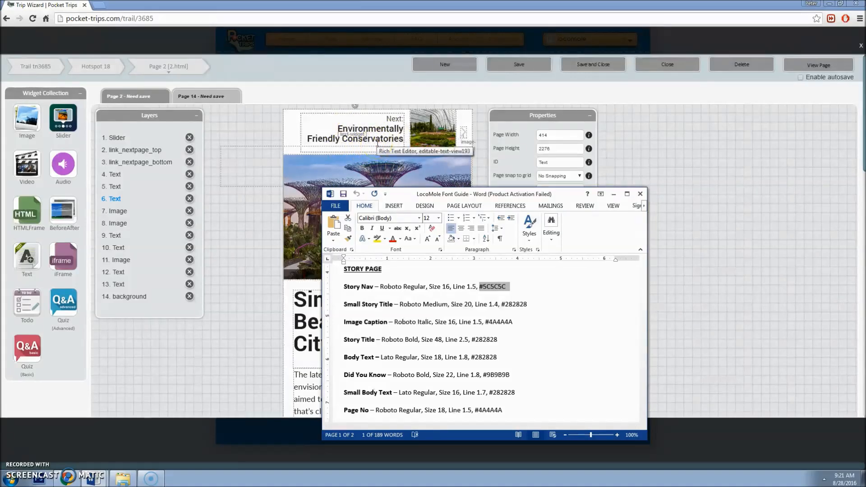
left_click(347, 128)
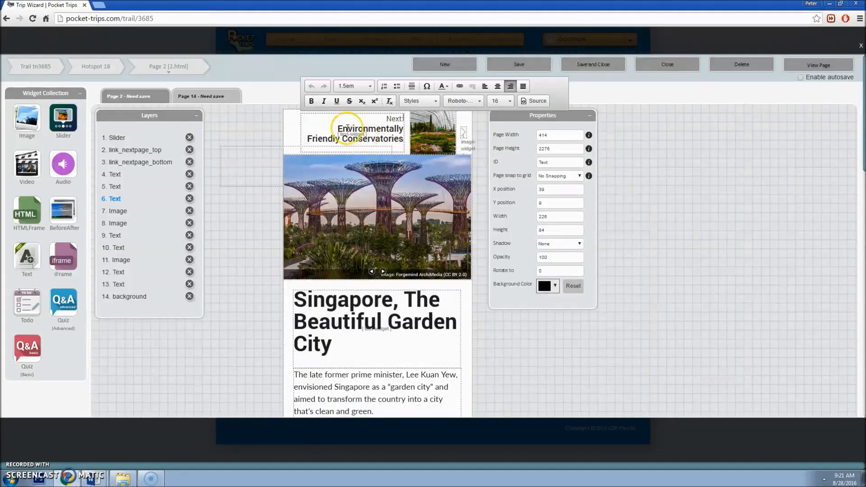
left_click_drag(338, 129, 404, 142)
left_click(437, 86)
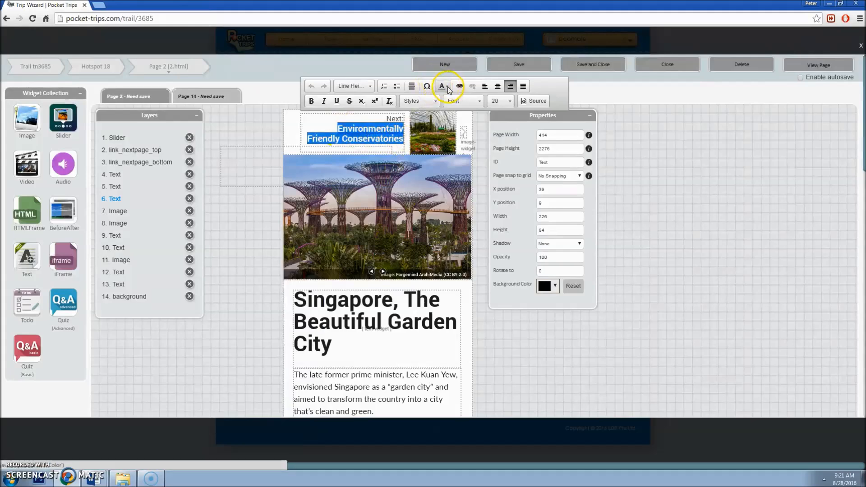
left_click(344, 149)
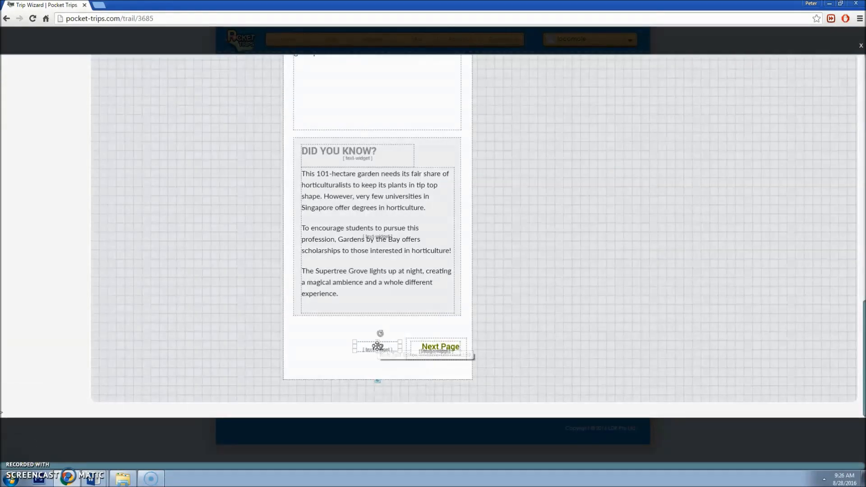
left_click(375, 347)
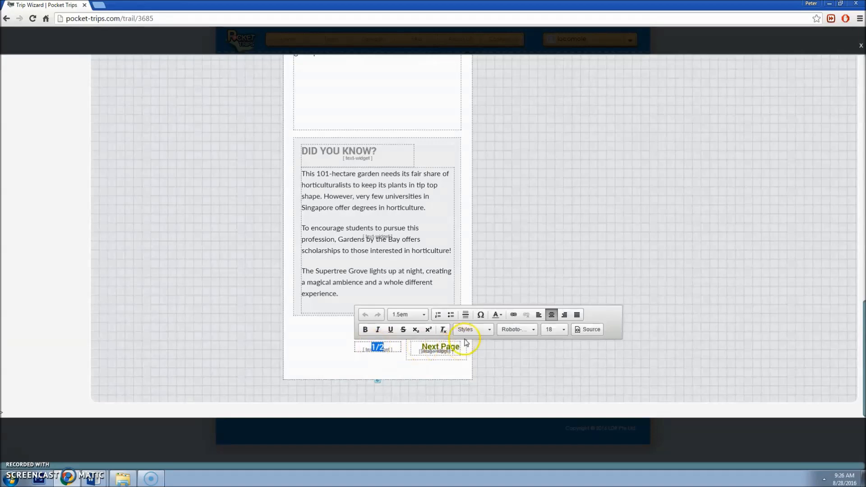
Step: Check the 1/2 page number's font and look up the Page No colour #4A4A4A in the font guide
left_click(514, 329)
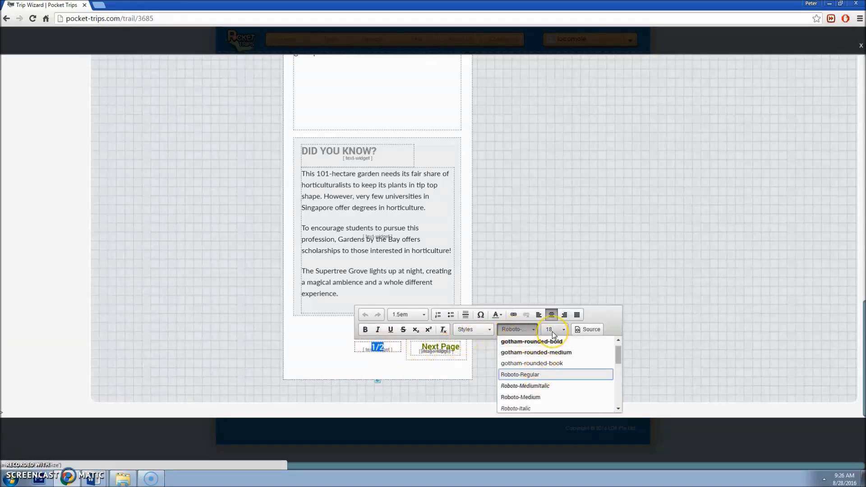
left_click(101, 482)
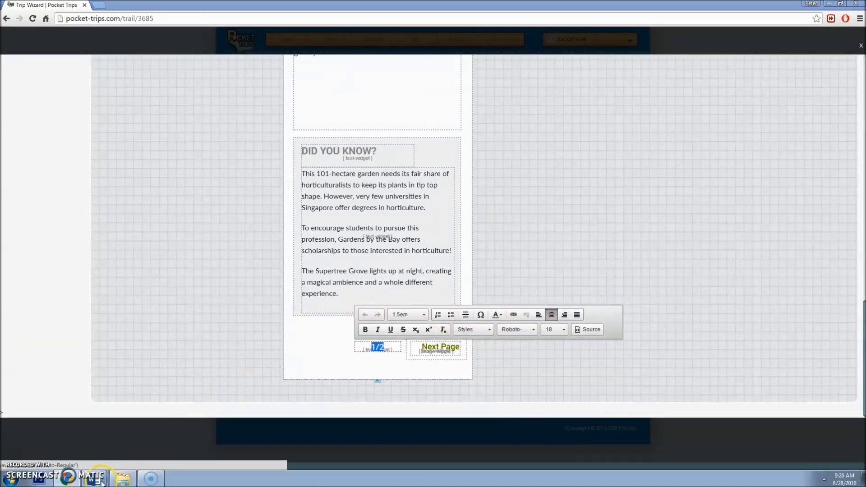
left_click(100, 459)
left_click_drag(673, 314, 636, 313)
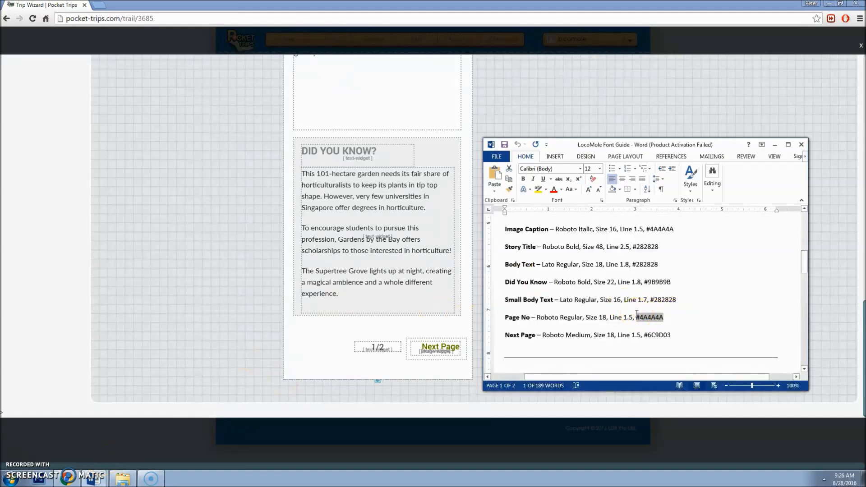
left_click_drag(636, 313, 631, 314)
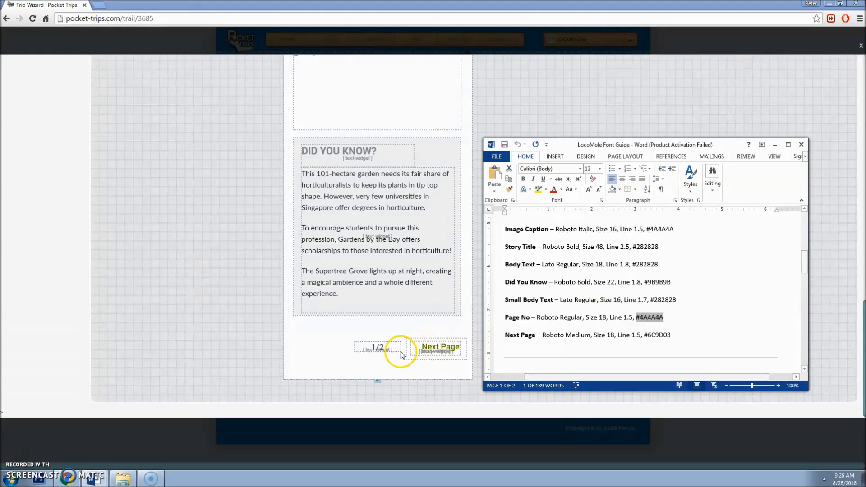
Step: Set the footer's Next Page text to Roboto-Medium with 1.5em line height
left_click(428, 351)
left_click_drag(440, 349, 432, 364)
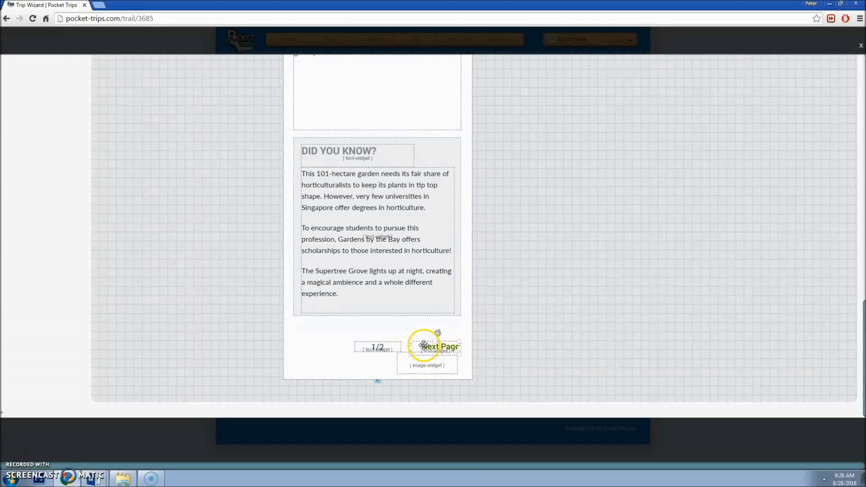
double_click(423, 347)
key("ctrl+a")
left_click(568, 329)
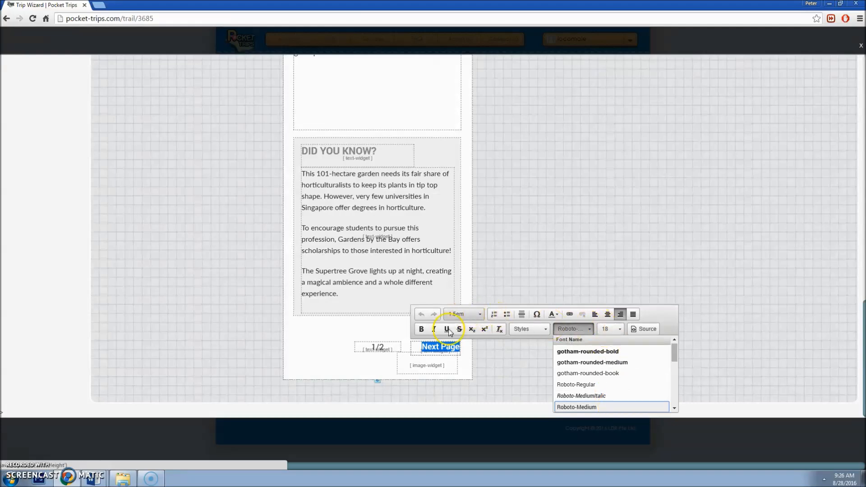
left_click(479, 315)
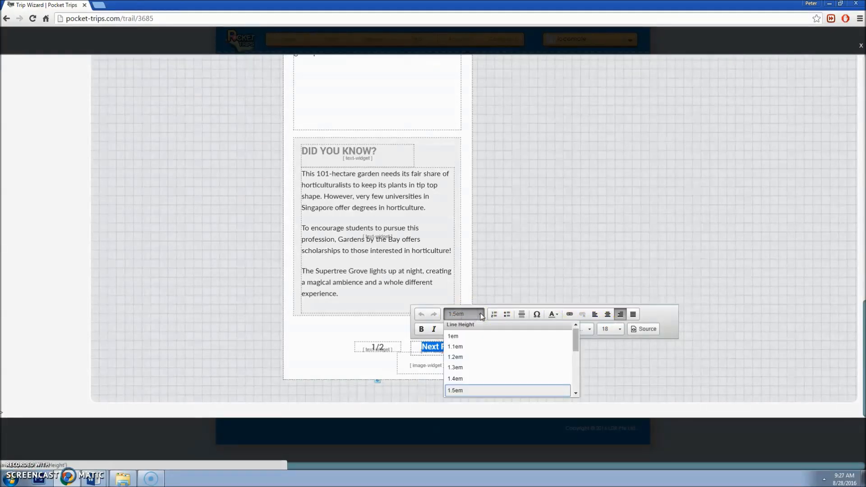
Step: Check the Next Page colour #6C9D03 in the font guide and put the link overlay back over Next Page
left_click(97, 478)
left_click(102, 458)
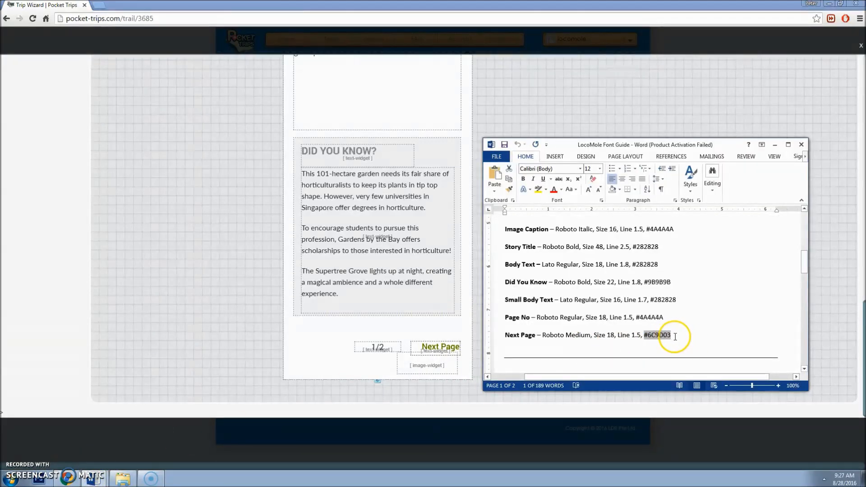
left_click(440, 349)
left_click_drag(417, 364, 424, 350)
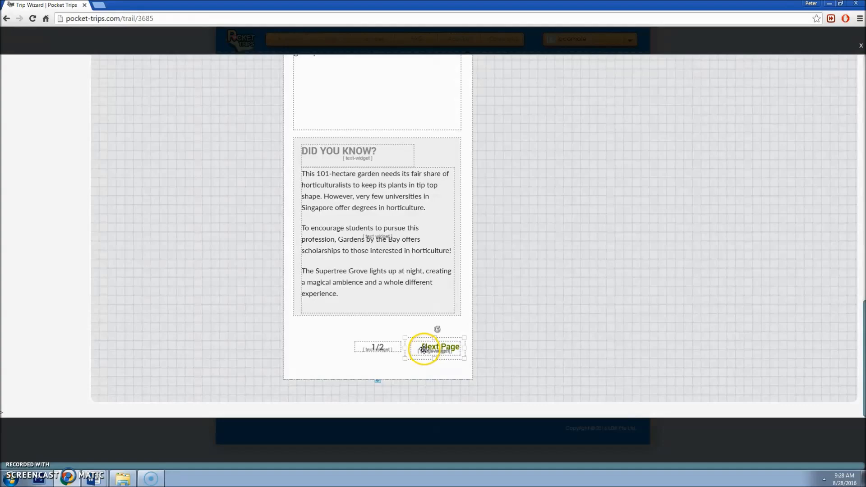
scroll(425, 342, "up", 17)
left_click(354, 137)
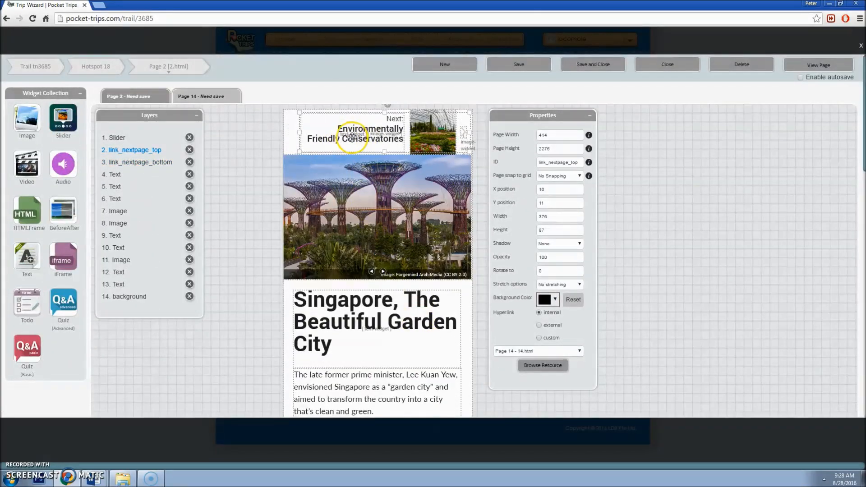
Step: Save Page 2 and preview it on a tablet, testing the top Next link to Conservatories
left_click(530, 71)
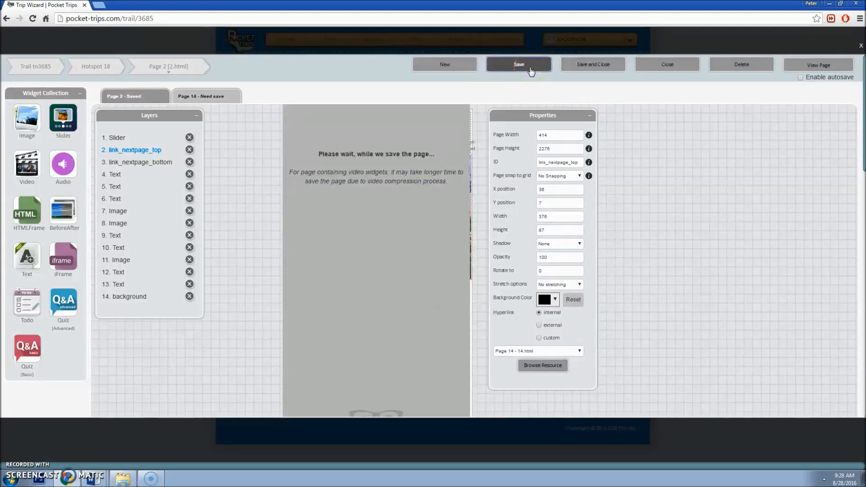
left_click(841, 64)
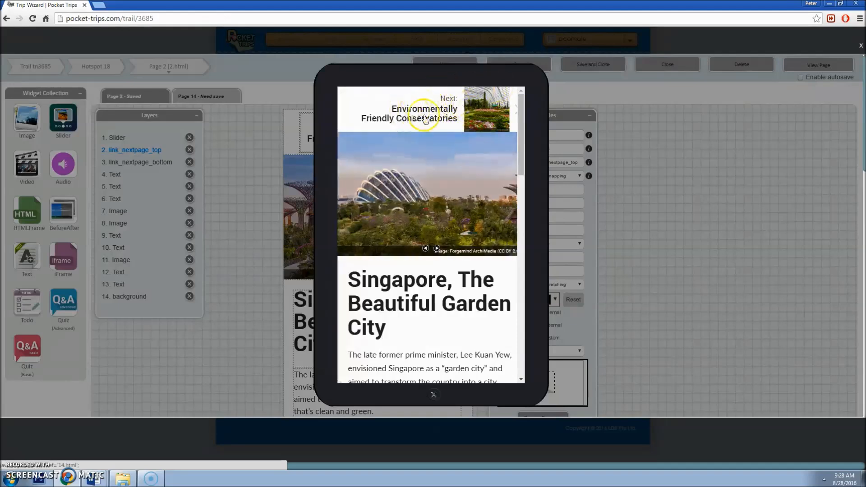
left_click(438, 108)
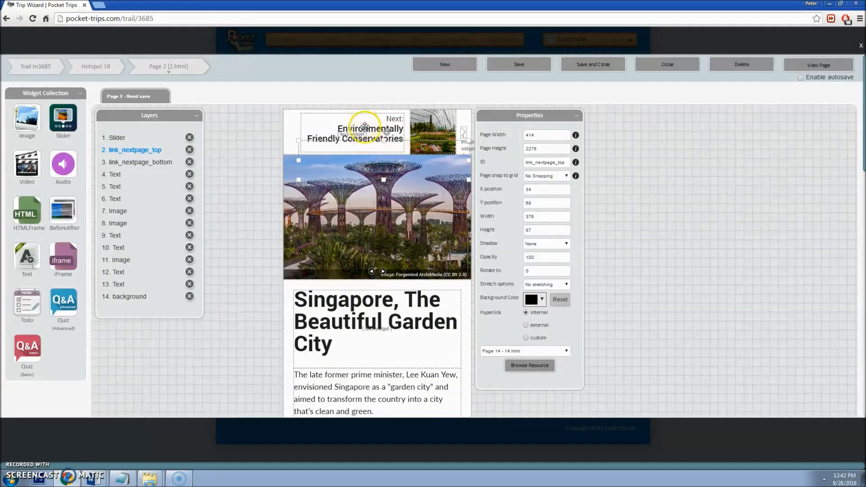
Step: Delete 'Friendly Conservatories' so the Page 2 header link reads 'Next: Environmentally'
left_click(364, 128)
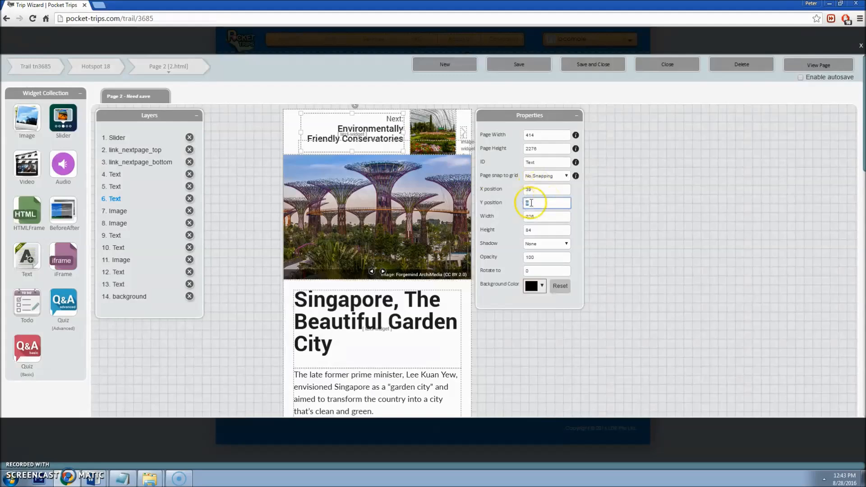
left_click(549, 216)
left_click(547, 229)
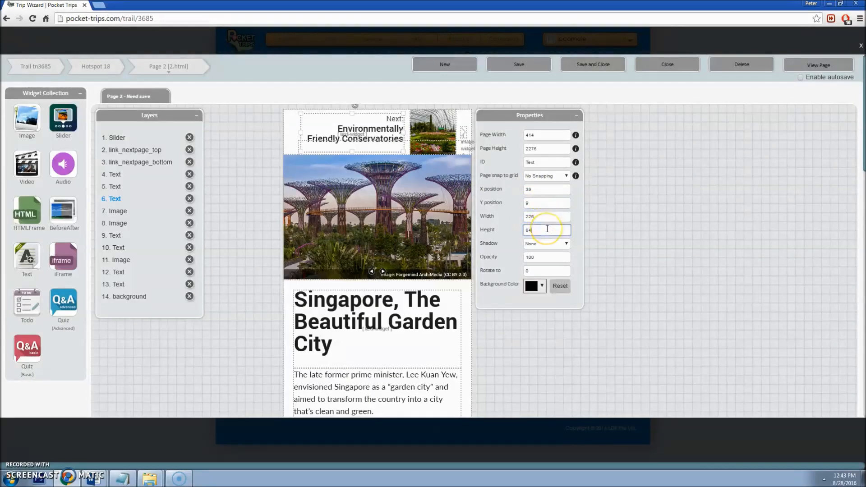
left_click(386, 131)
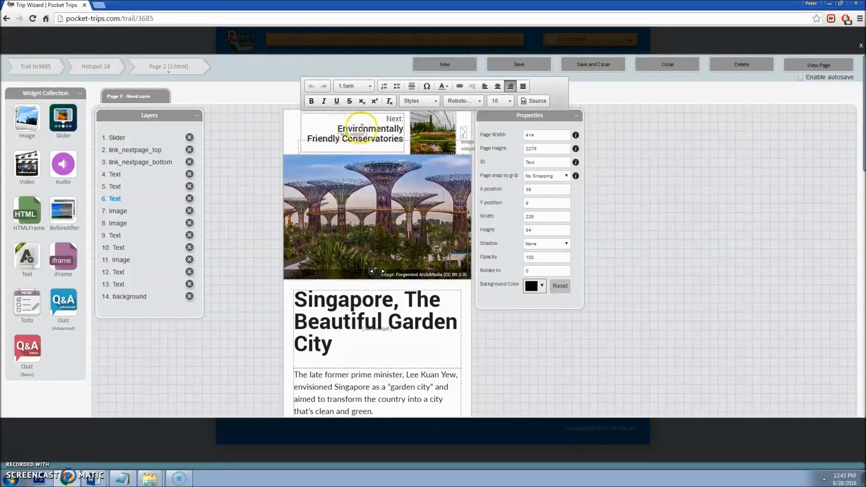
left_click_drag(308, 139, 404, 140)
key("BackSpace")
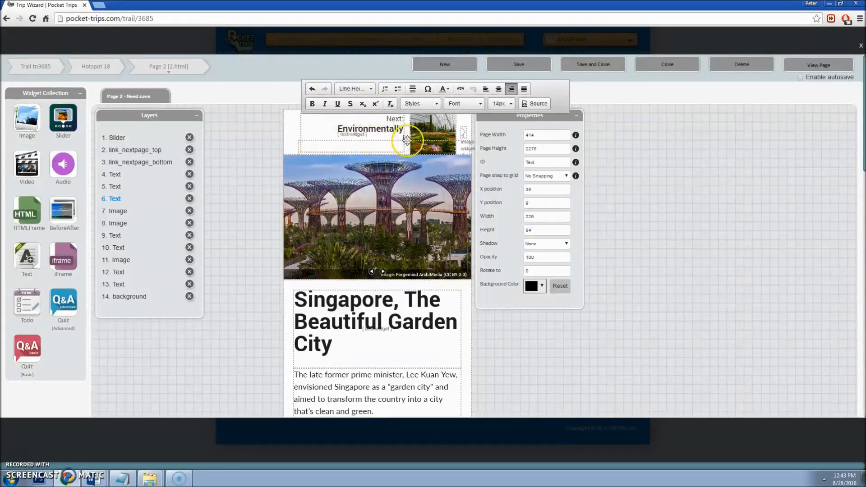
left_click(256, 139)
Step: Move the Next header text block down to Y position 23
double_click(531, 205)
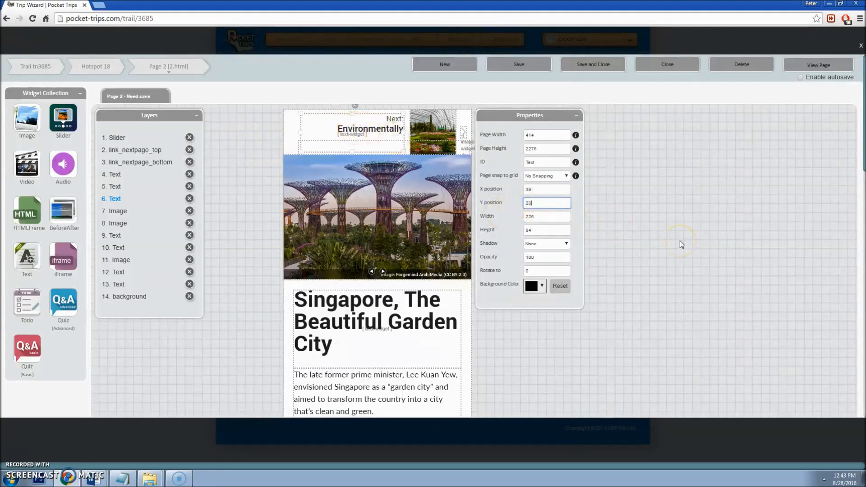
key("Tab")
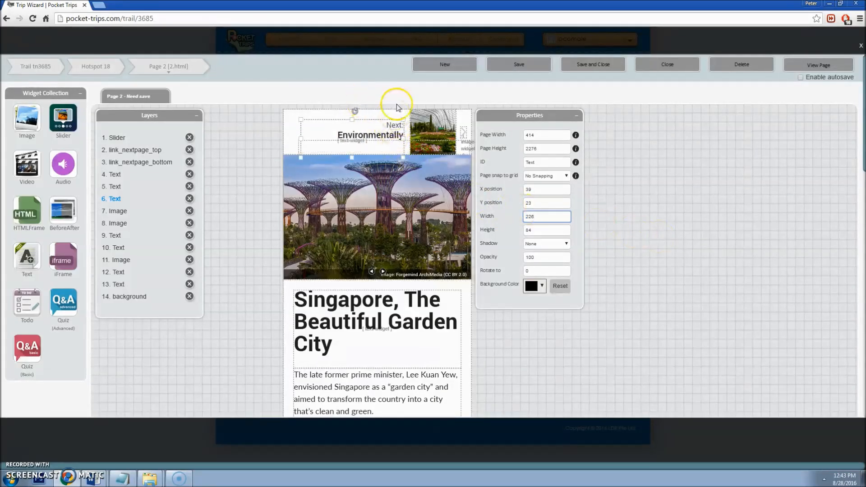
left_click(396, 157)
Step: Check the header thumbnail's height and the arrow image's width
left_click(417, 143)
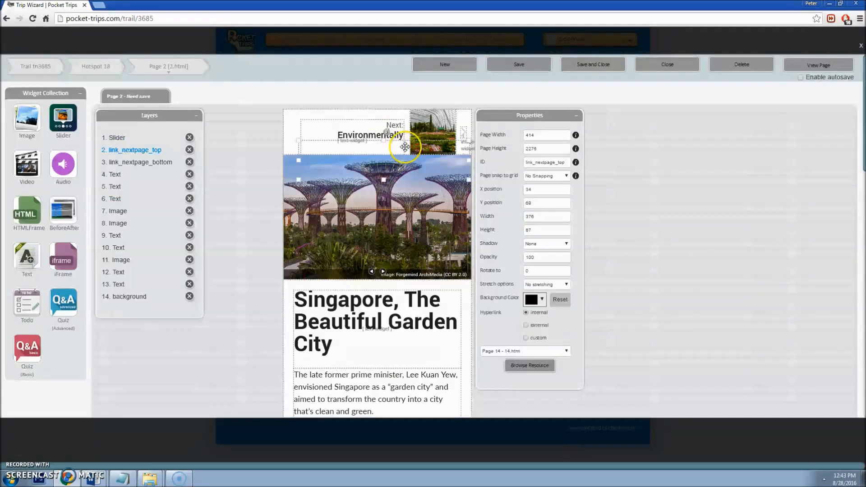
left_click(440, 129)
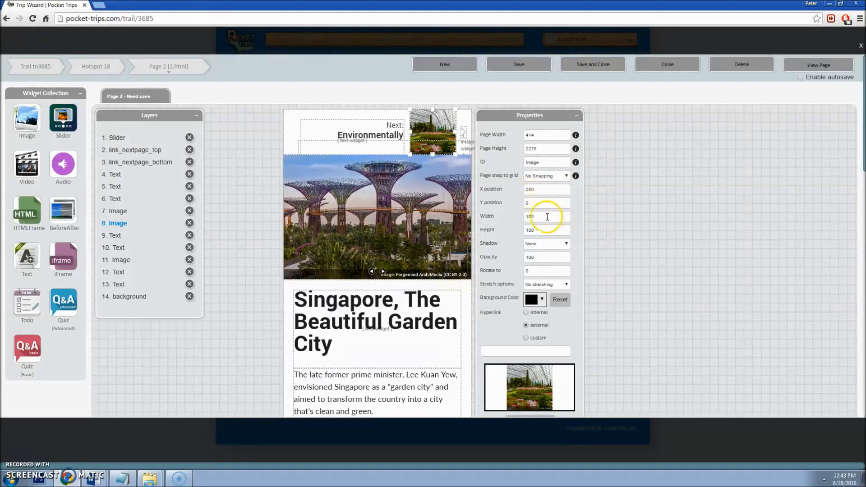
left_click(535, 231)
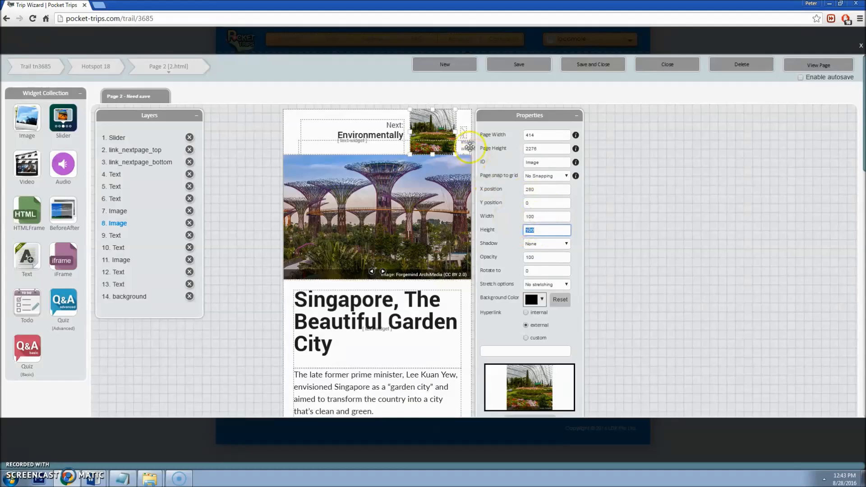
left_click(464, 133)
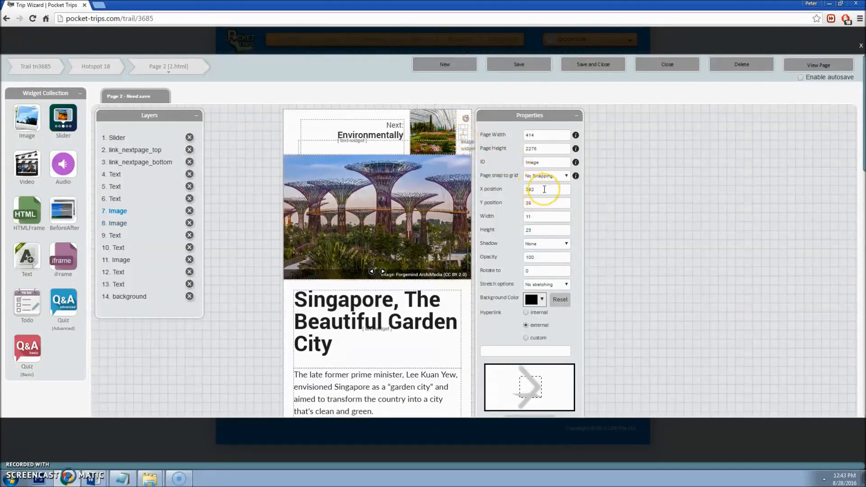
left_click(539, 216)
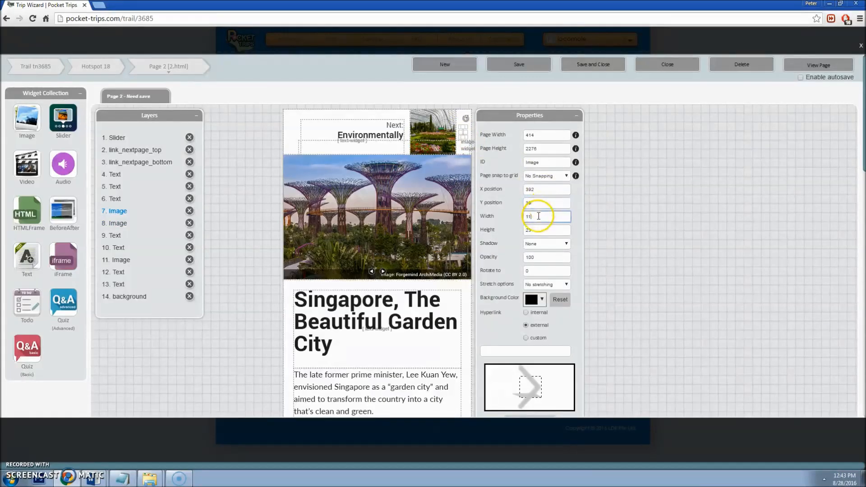
Step: Drag the Next link hotspot up to the top of Page 2 and save the page
left_click(412, 148)
left_click_drag(411, 147, 414, 119)
left_click(513, 59)
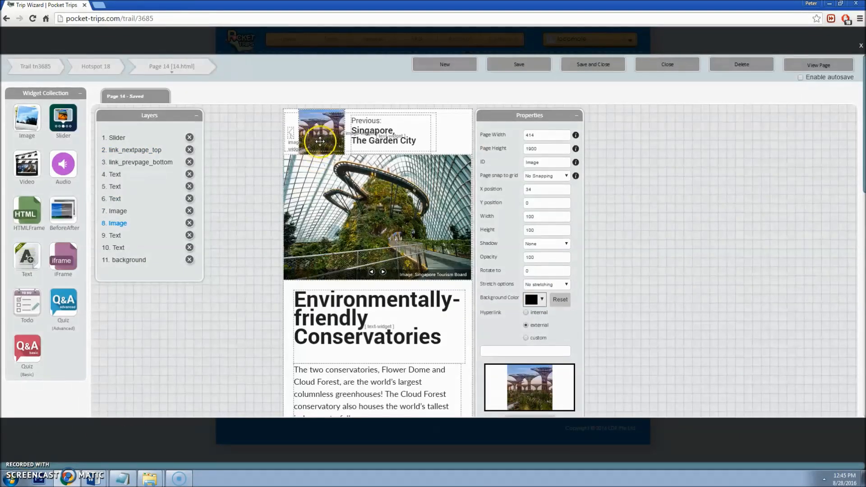
Step: Move Page 14's top header link hotspot lower, to X 10, Y 49
left_click(344, 122)
left_click(354, 120)
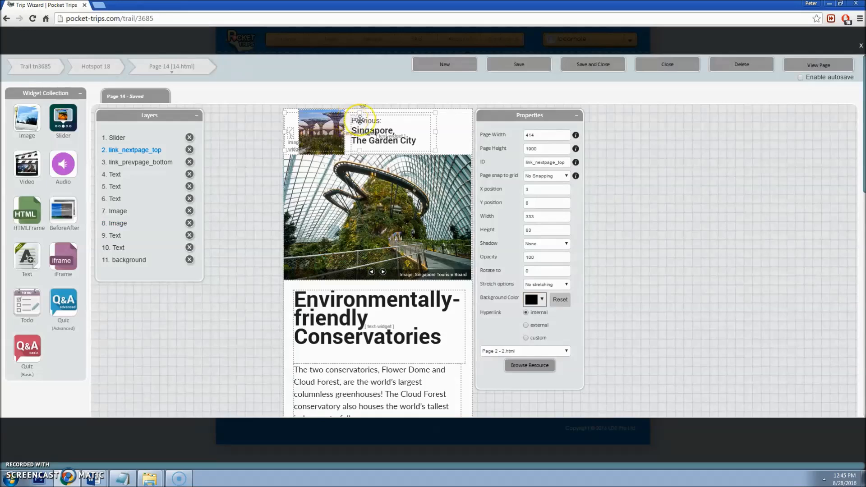
scroll(417, 135, "down", 10)
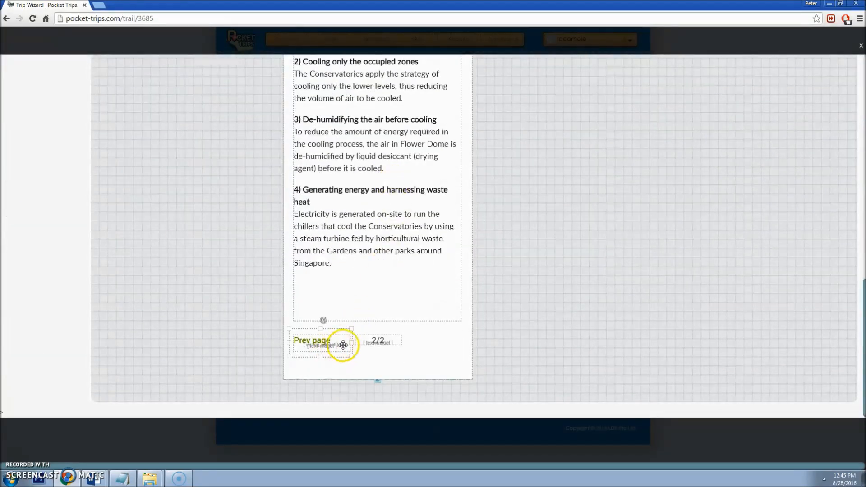
scroll(358, 195, "up", 5)
scroll(358, 195, "up", 5)
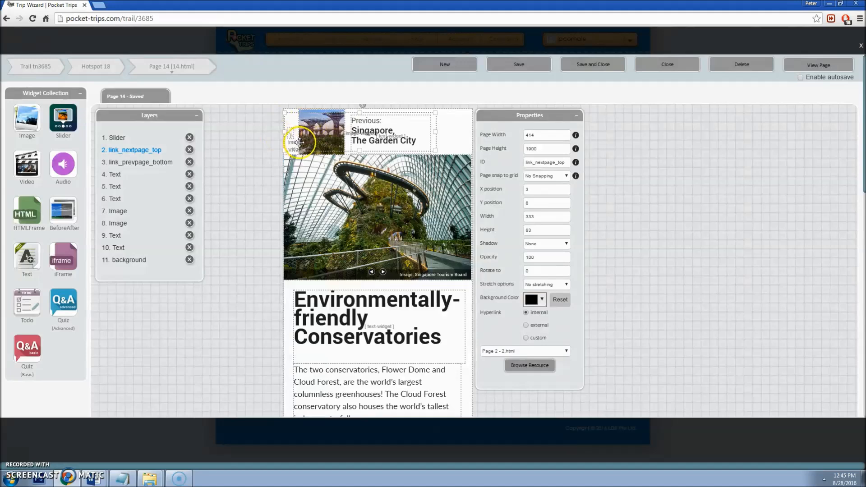
left_click_drag(355, 126, 358, 144)
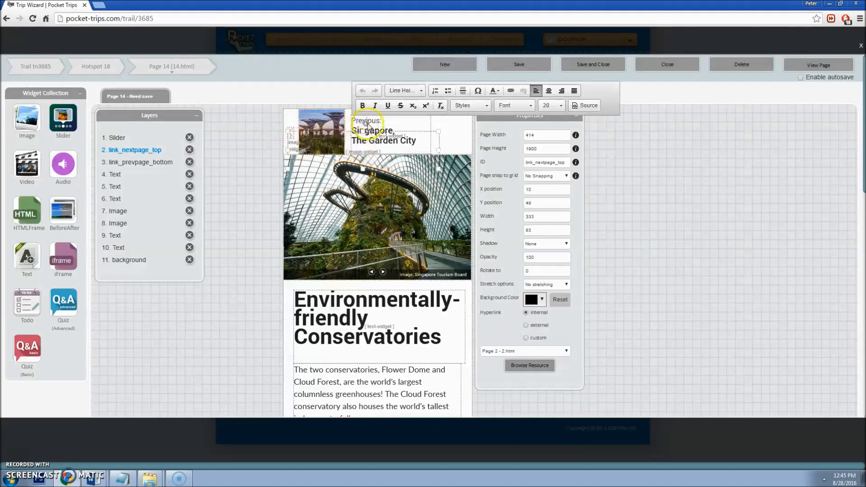
Step: Place the caret within the 'Previous: Singapore, The Garden City' header text
left_click(366, 124)
left_click_drag(381, 121, 352, 122)
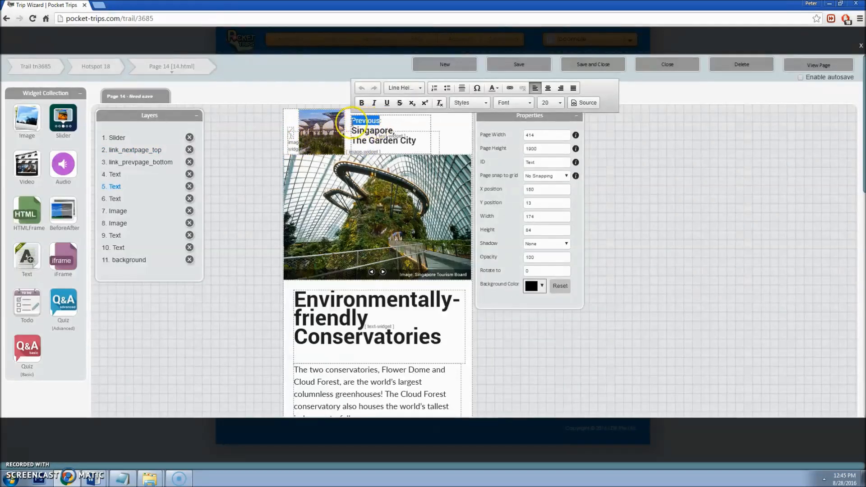
left_click(382, 136)
left_click(420, 139)
left_click(397, 132)
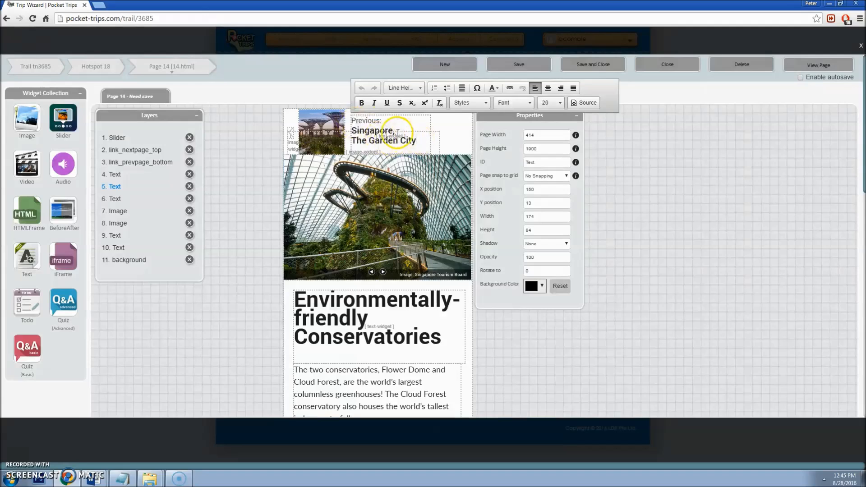
left_click(206, 78)
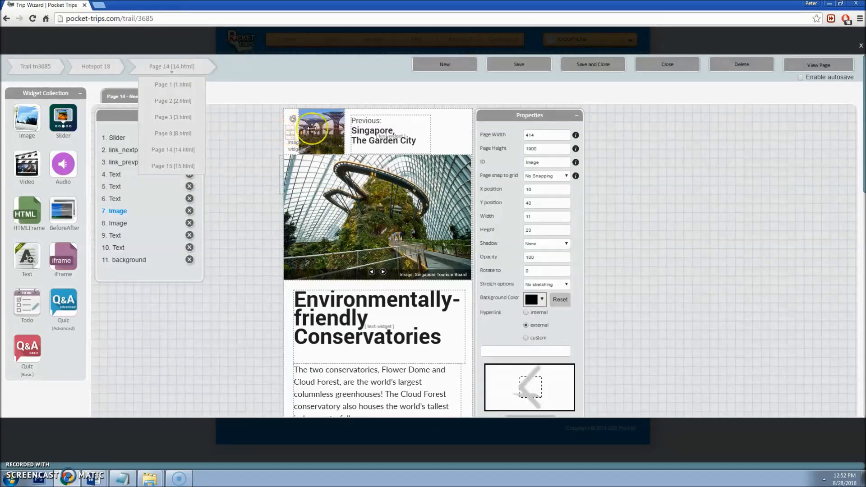
Step: Check the header arrow image's vertical position, width and height
left_click(293, 132)
left_click(291, 131)
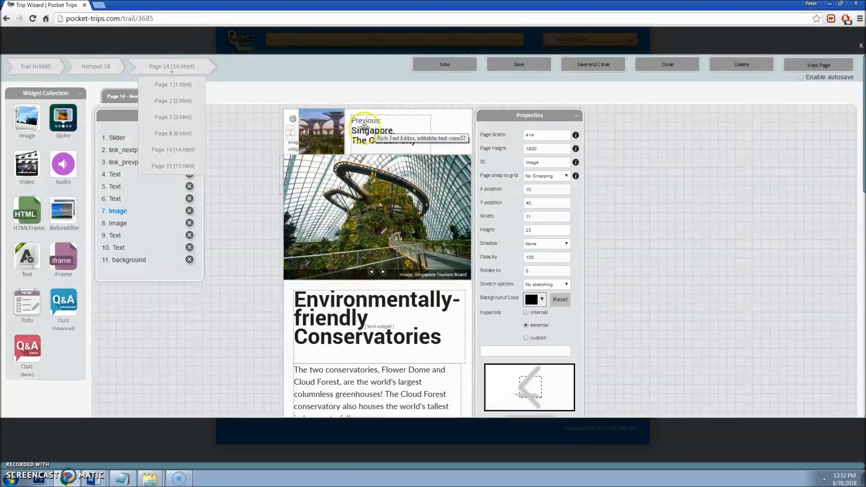
left_click(460, 135)
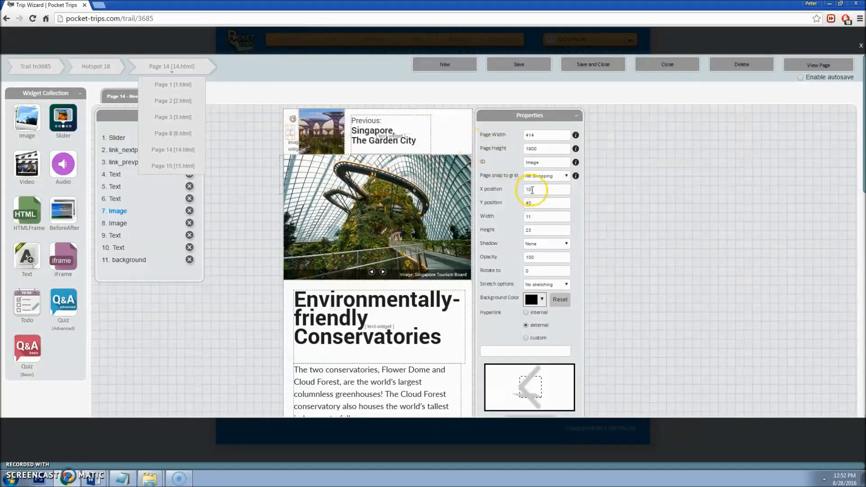
double_click(542, 201)
double_click(543, 216)
left_click(535, 228)
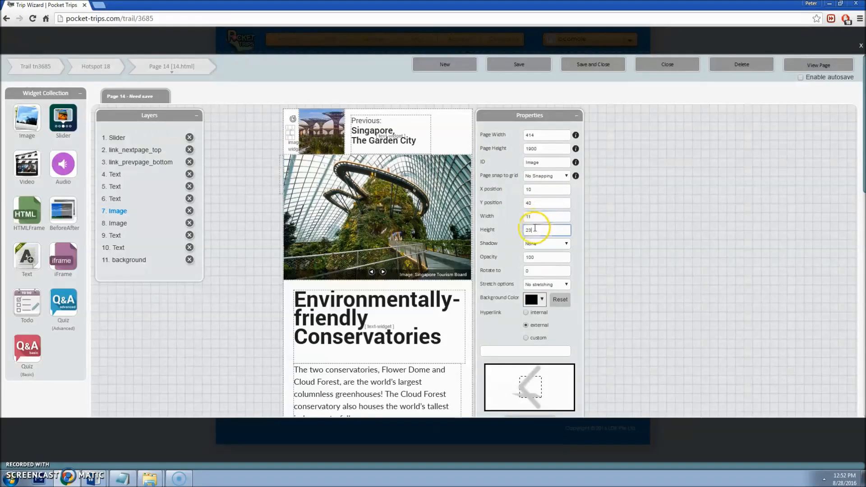
Step: Set the supertrees thumbnail's Y position to 0
left_click(323, 122)
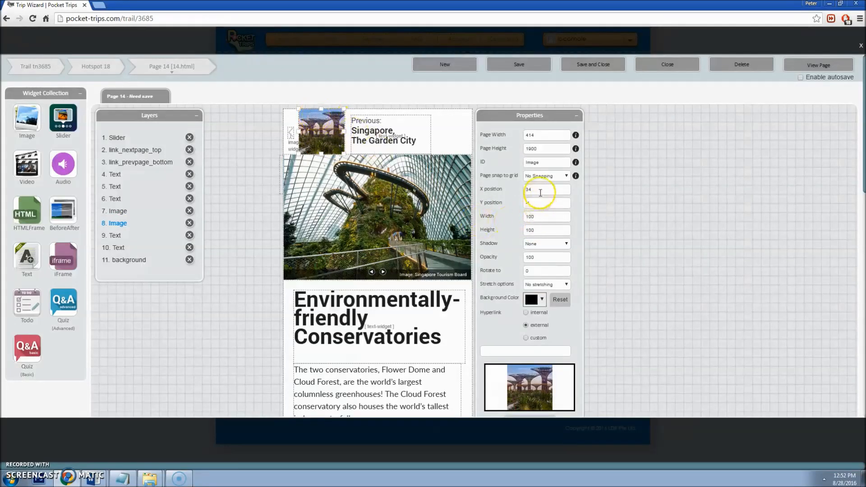
left_click_drag(546, 203, 491, 208)
type("0")
key("Tab")
left_click(542, 219)
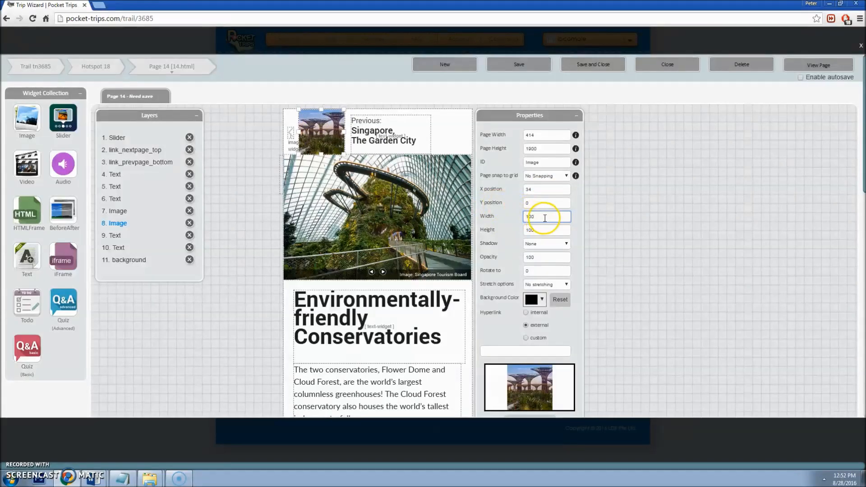
left_click(548, 231)
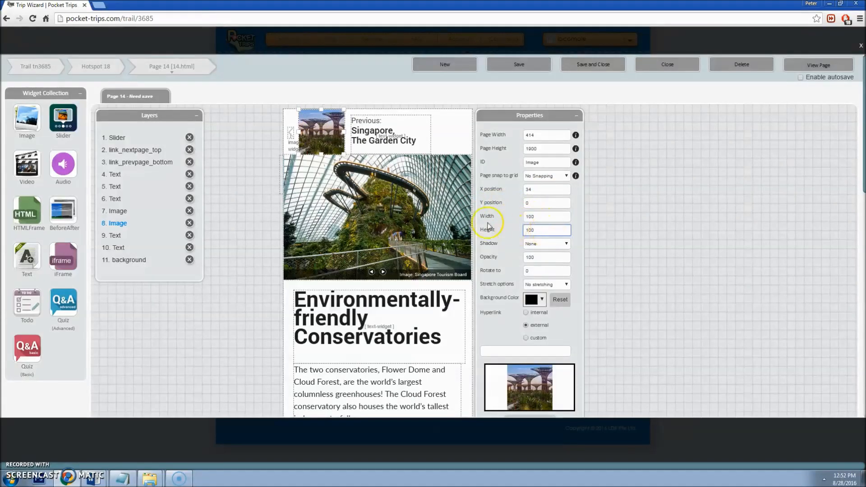
Step: Move the Page 2 link hotspot to the header's top-left corner, at X -1, Y 8
left_click(404, 142)
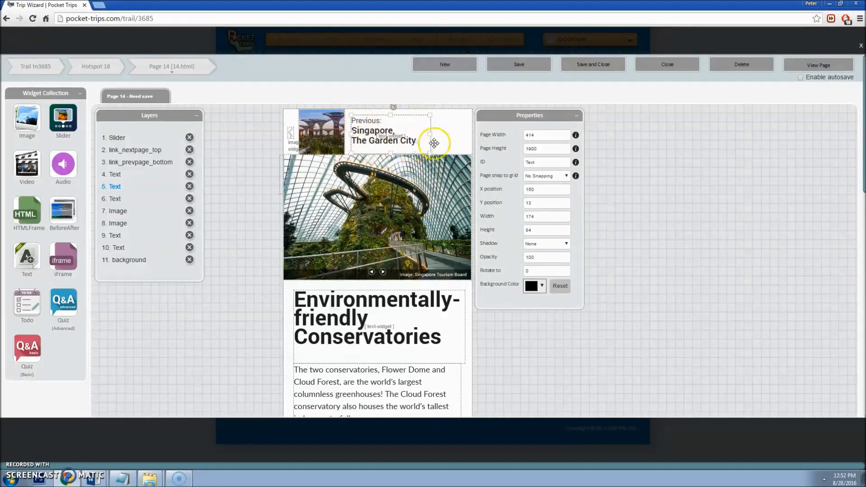
left_click(542, 190)
left_click_drag(553, 203, 512, 233)
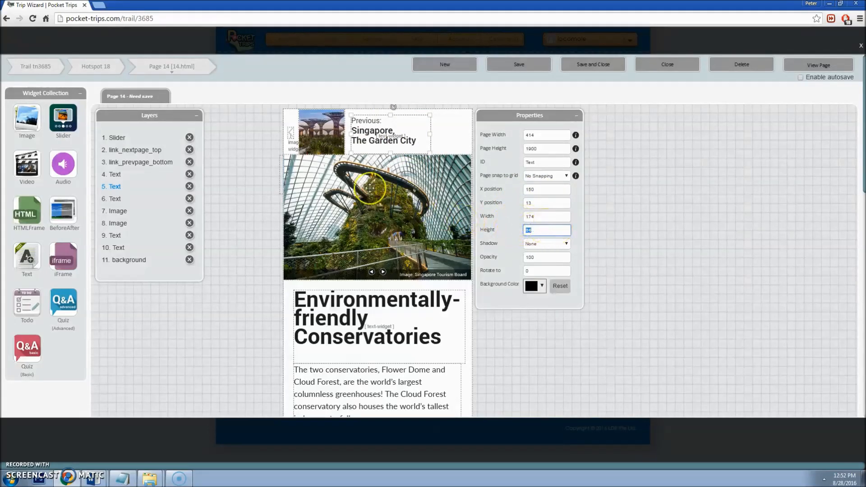
left_click(280, 162)
left_click_drag(281, 162, 284, 116)
left_click(506, 317)
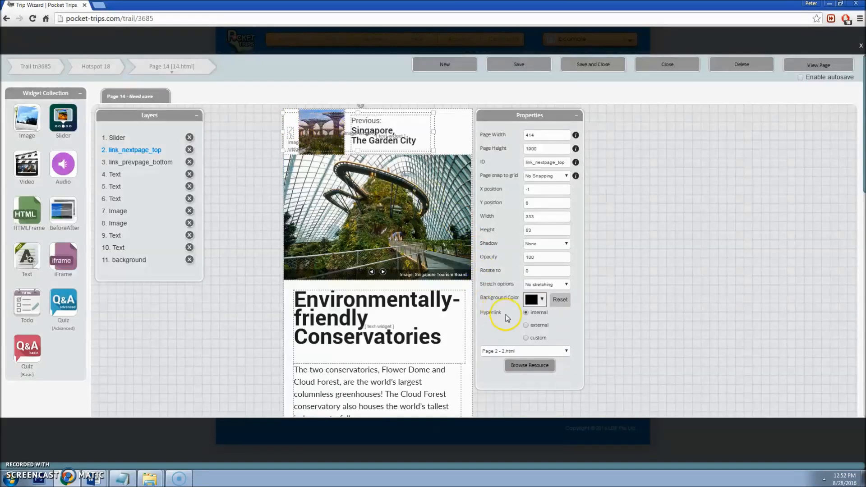
Step: Keep Page 2 as the hotspot's link target and save Page 14
left_click(502, 351)
left_click(501, 374)
left_click(496, 63)
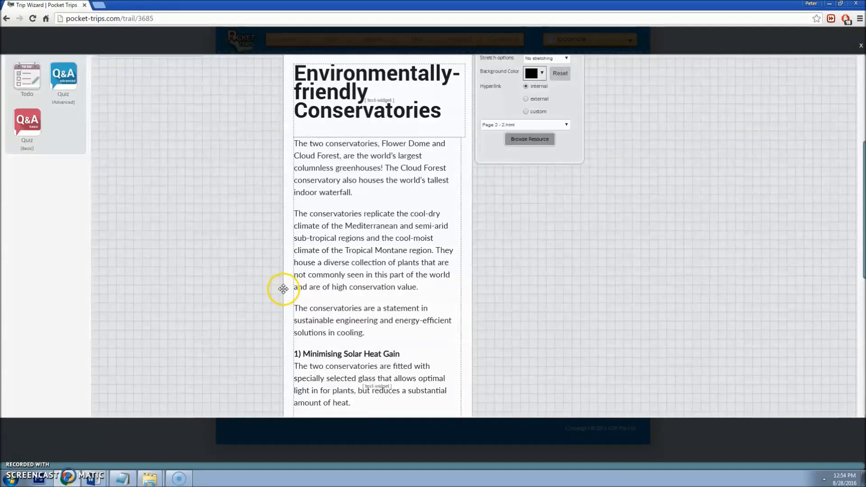
Step: Position the footer link image over the Prev page text
scroll(299, 261, "down", 8)
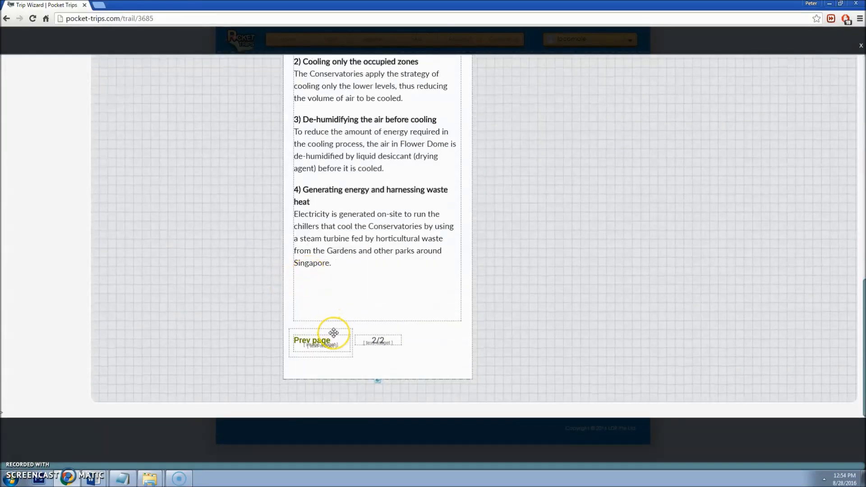
left_click_drag(334, 333, 336, 356)
left_click(313, 342)
scroll(526, 294, "up", 15)
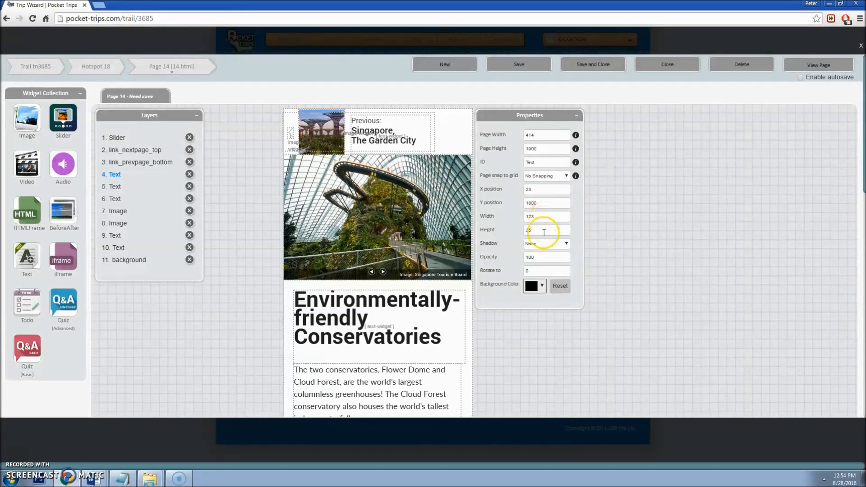
scroll(501, 311, "down", 15)
left_click_drag(315, 362, 384, 342)
scroll(466, 283, "up", 15)
scroll(448, 367, "down", 15)
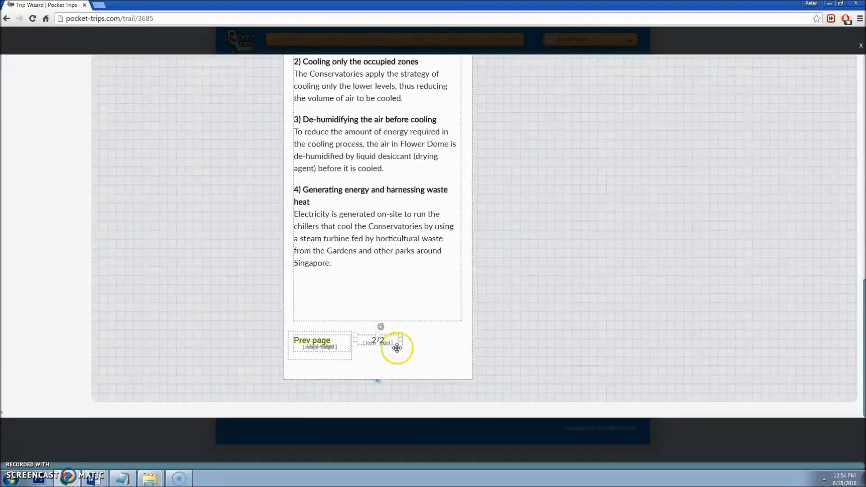
Step: Edit the 2/2 page count text in the footer
left_click(381, 340)
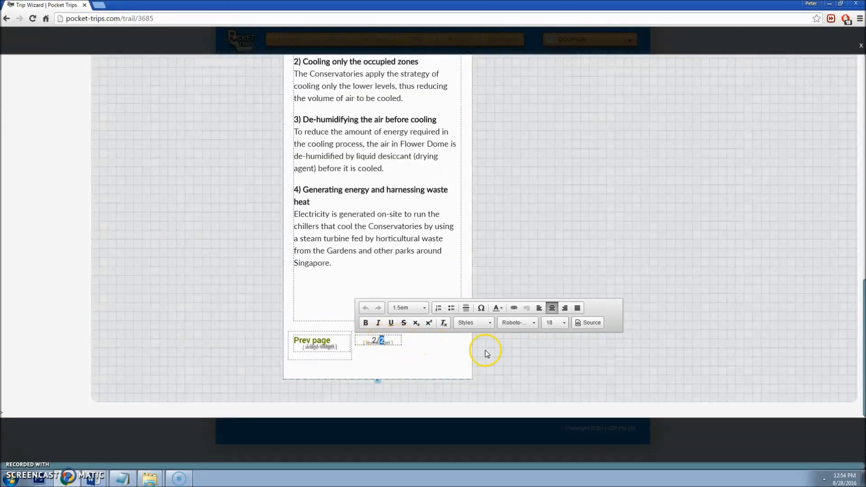
left_click(498, 354)
scroll(498, 354, "up", 15)
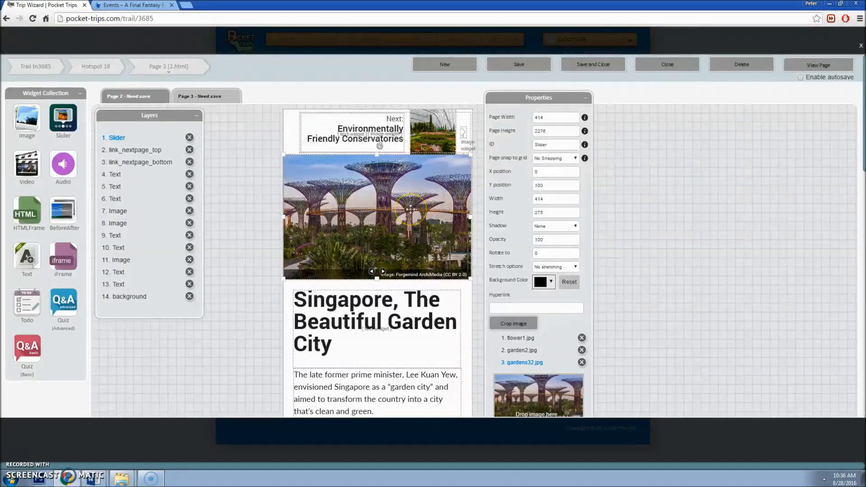
Step: Drag the Supertrees slider from X 0, Y 100 to X 1, Y 101
double_click(555, 172)
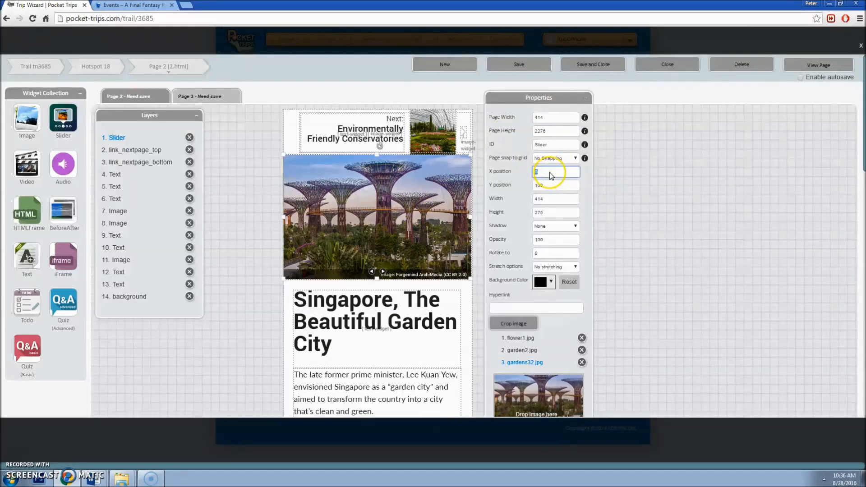
key("Return")
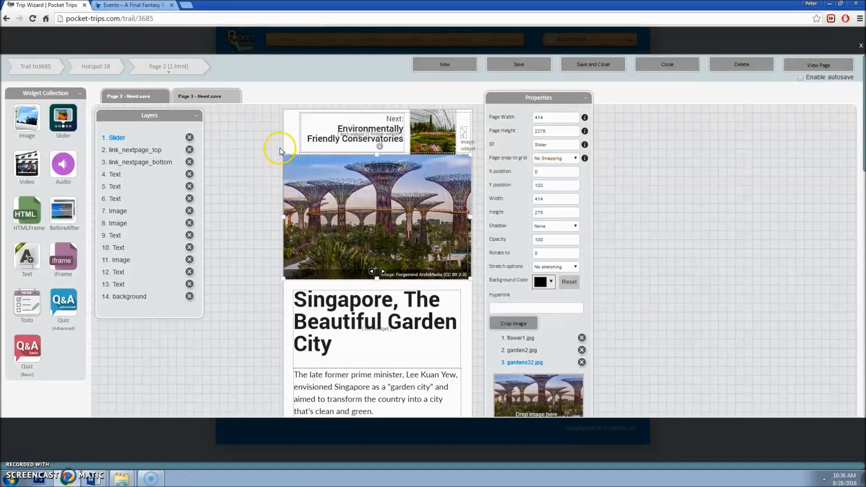
double_click(555, 188)
left_click(420, 217)
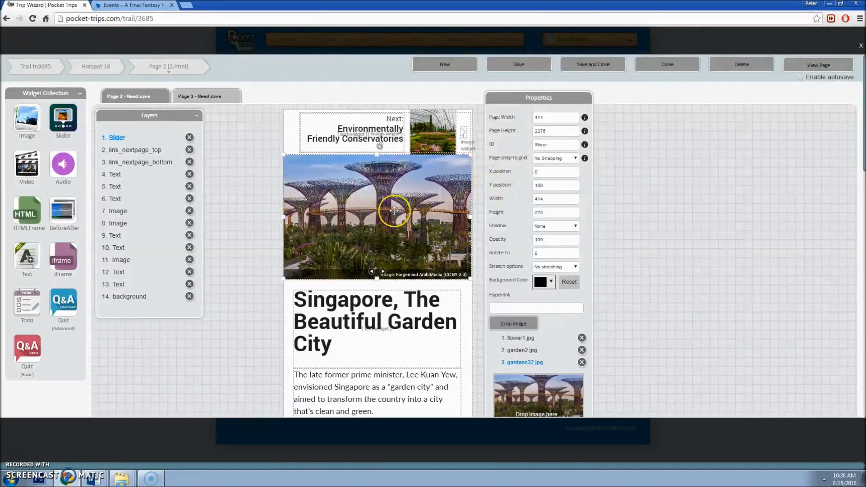
mouse_move(395, 210)
left_mouse_down()
mouse_move(392, 174)
mouse_move(393, 220)
mouse_move(391, 209)
left_mouse_up()
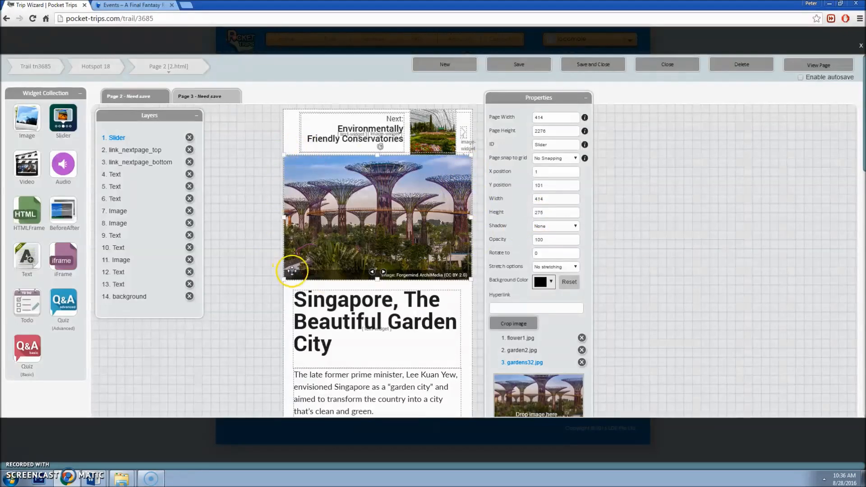
left_click_drag(563, 171, 365, 167)
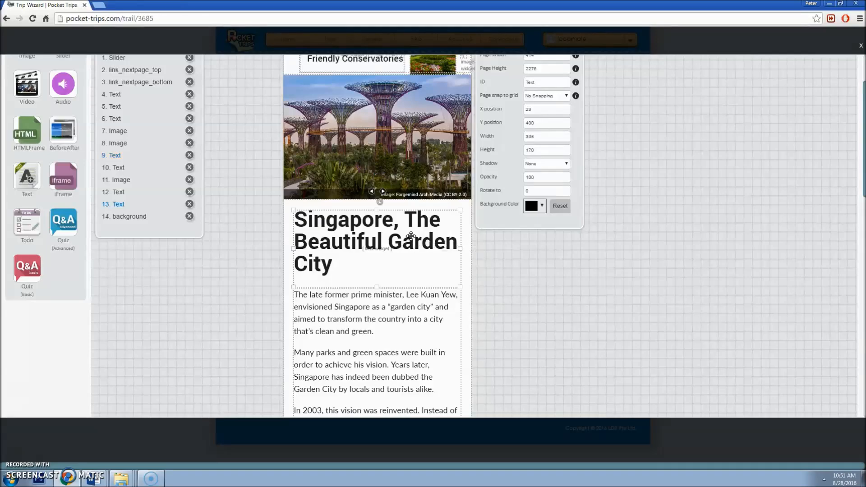
scroll(411, 236, "down", 1)
scroll(388, 283, "down", 15)
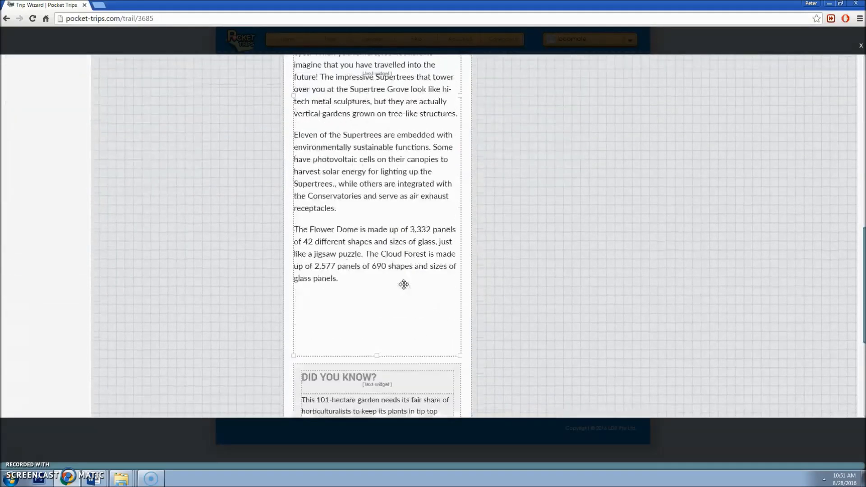
scroll(404, 283, "up", 15)
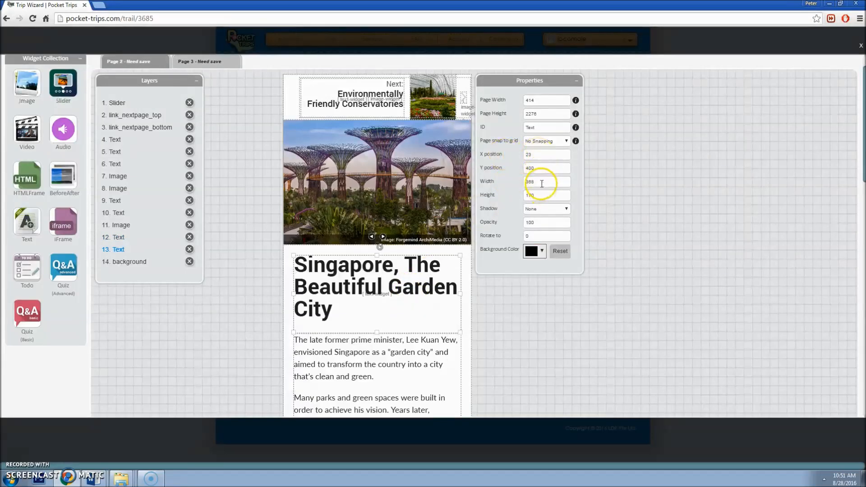
scroll(353, 264, "down", 3)
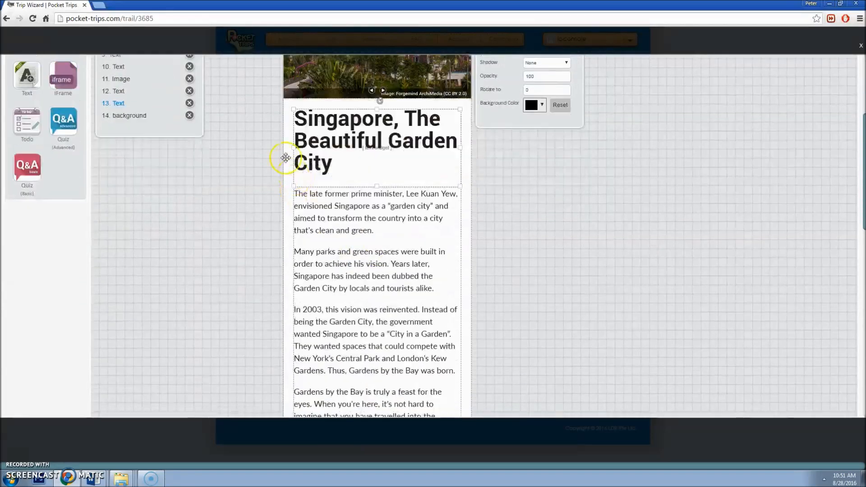
scroll(293, 176, "down", 2)
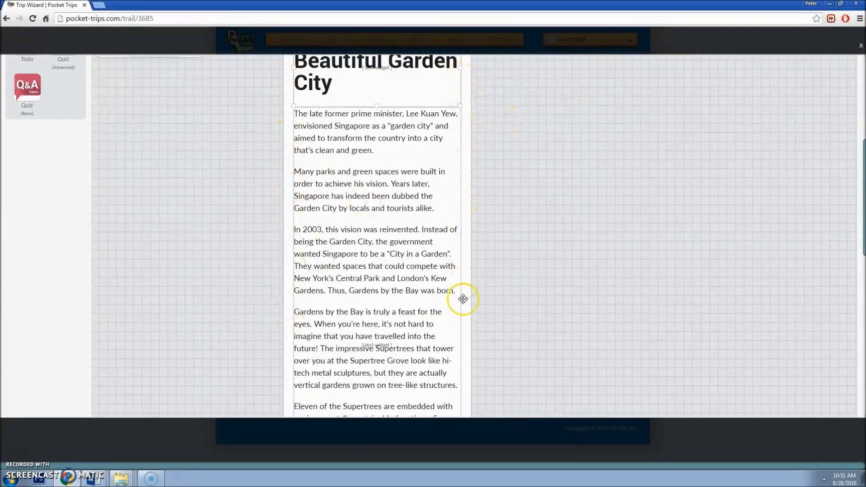
scroll(426, 263, "up", 1)
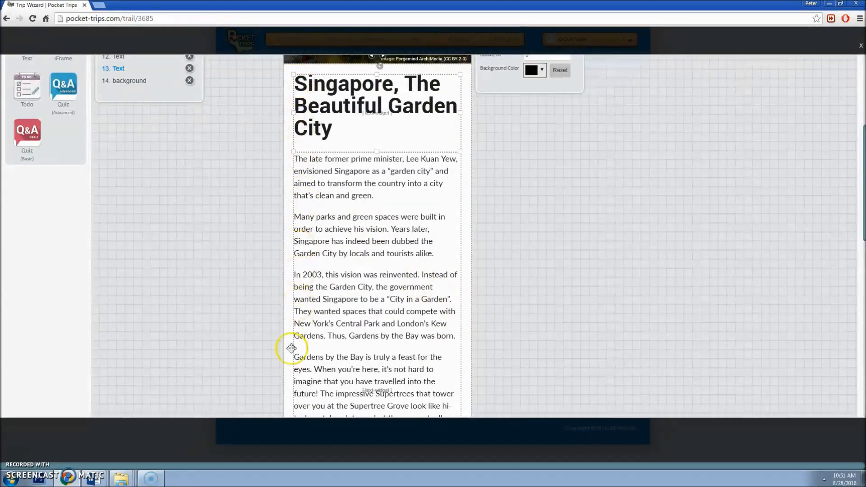
scroll(386, 283, "down", 7)
scroll(386, 283, "down", 4)
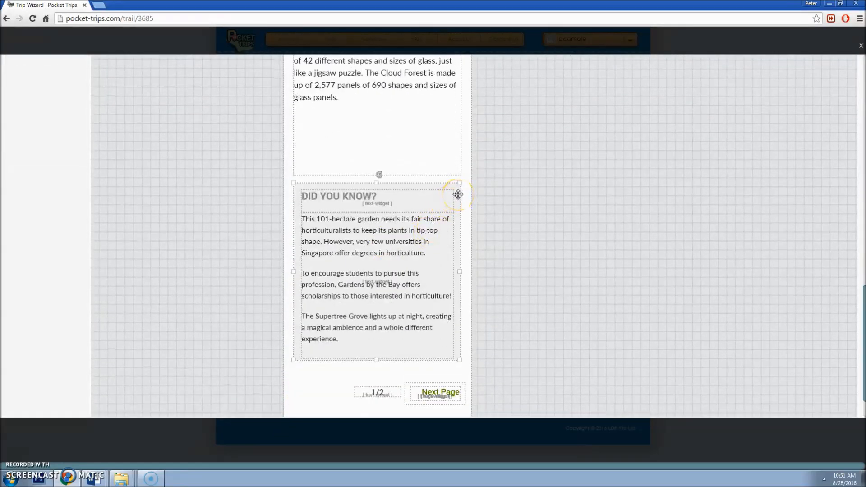
scroll(461, 197, "up", 15)
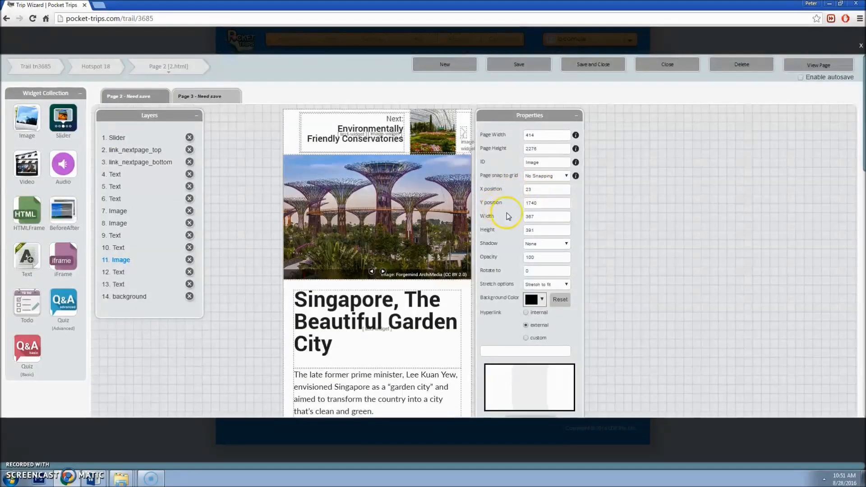
scroll(469, 246, "down", 12)
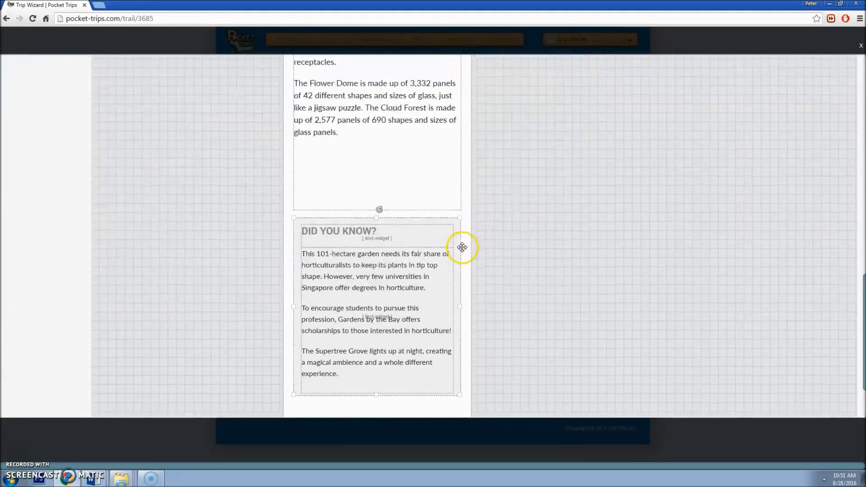
left_click(336, 271)
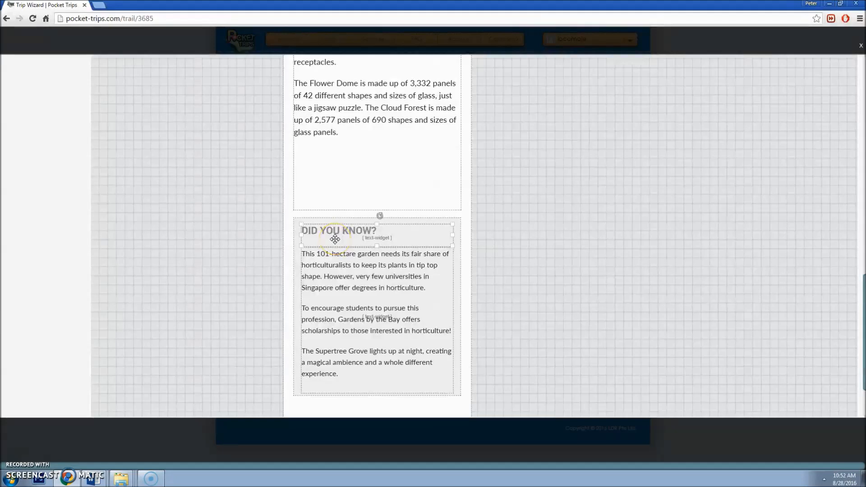
scroll(348, 250, "up", 15)
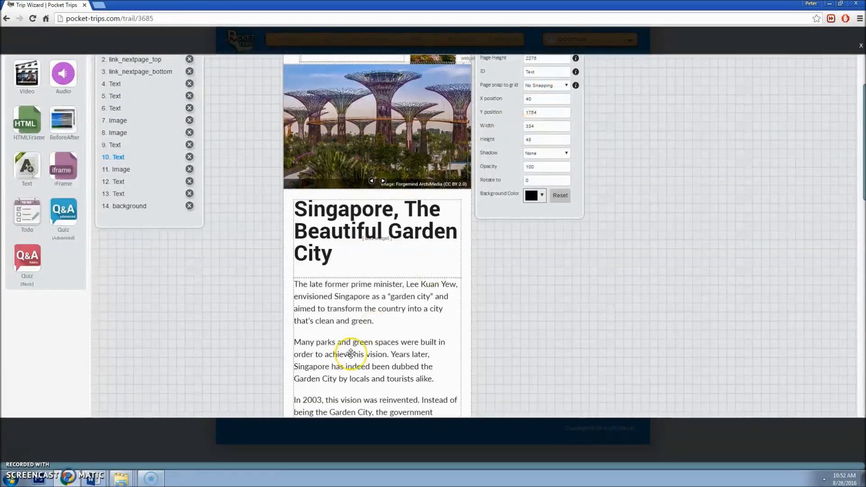
scroll(373, 326, "down", 15)
scroll(355, 364, "down", 1)
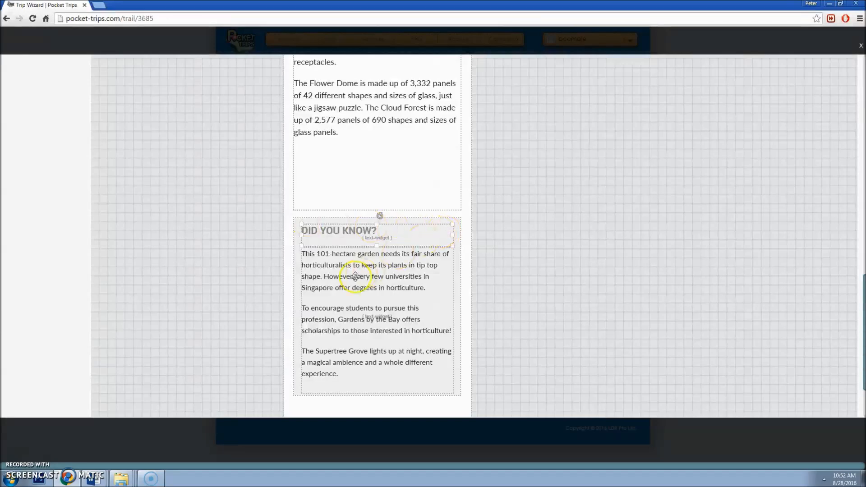
left_click(348, 262)
left_click(369, 278)
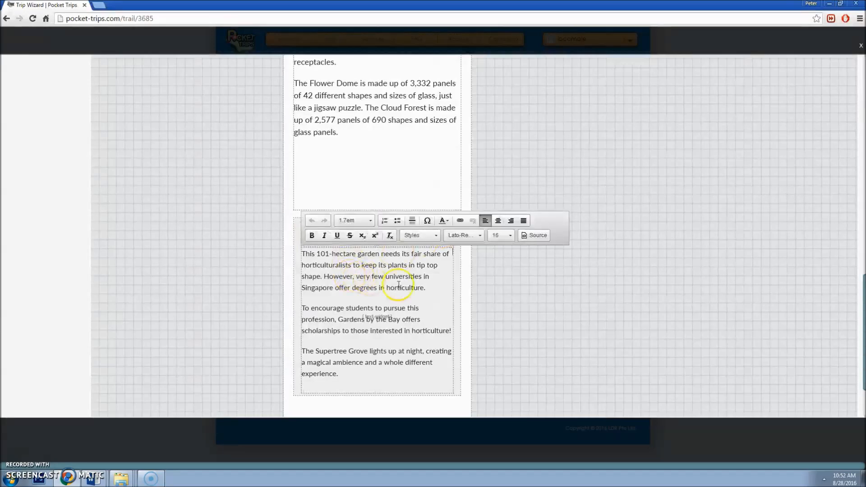
left_click_drag(428, 292, 295, 251)
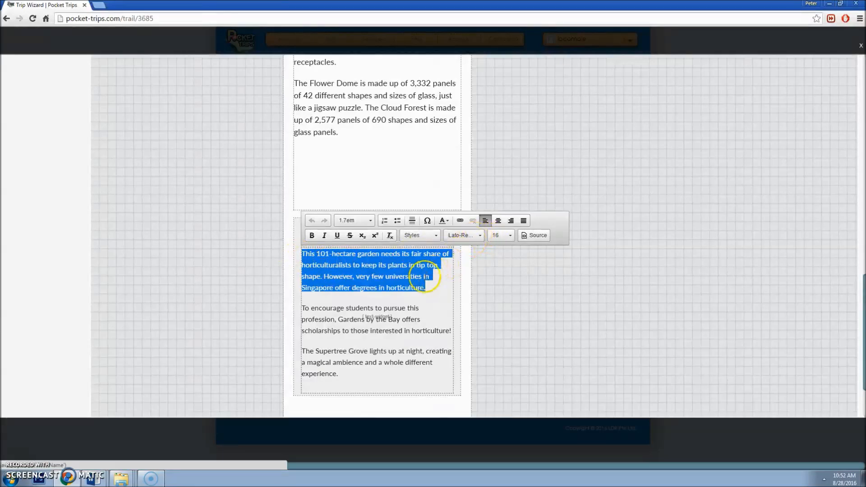
left_click(424, 277)
left_click(363, 134)
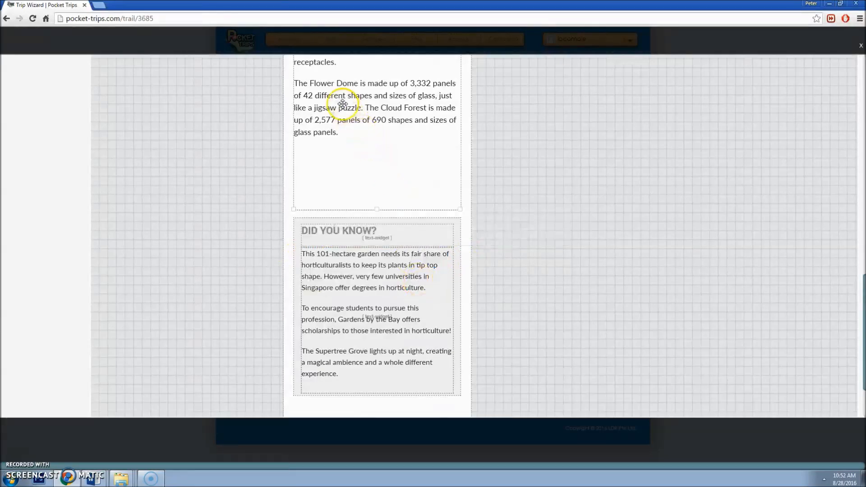
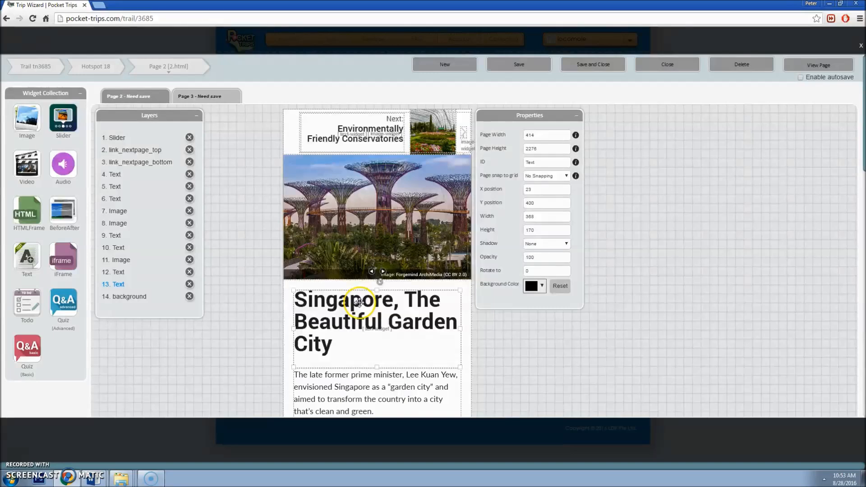
Step: Inspect the photo slider's Y position and its height of 275
left_click(366, 244)
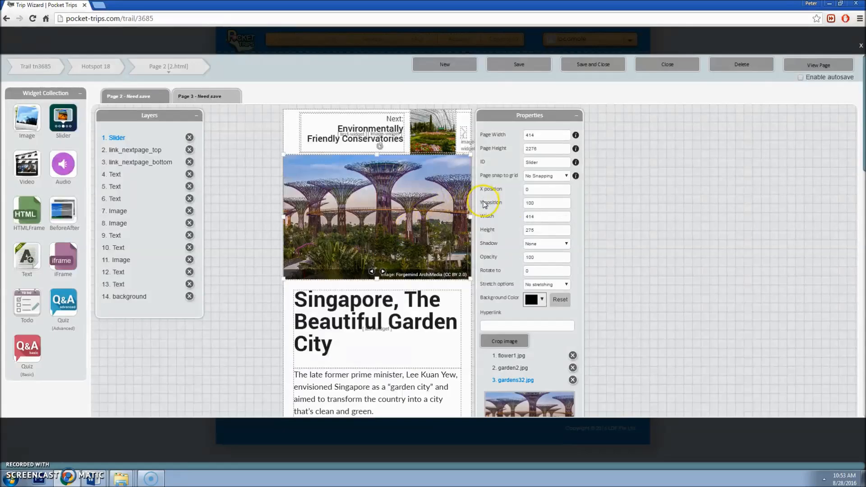
left_click(526, 202)
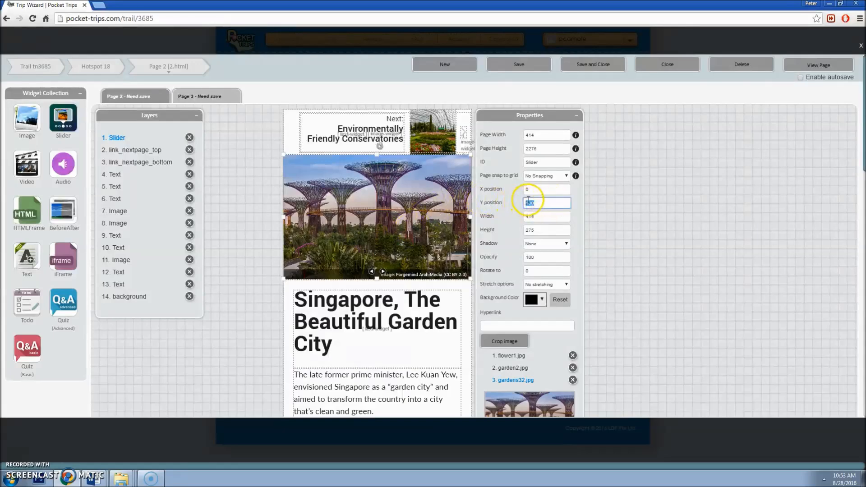
left_click(540, 230)
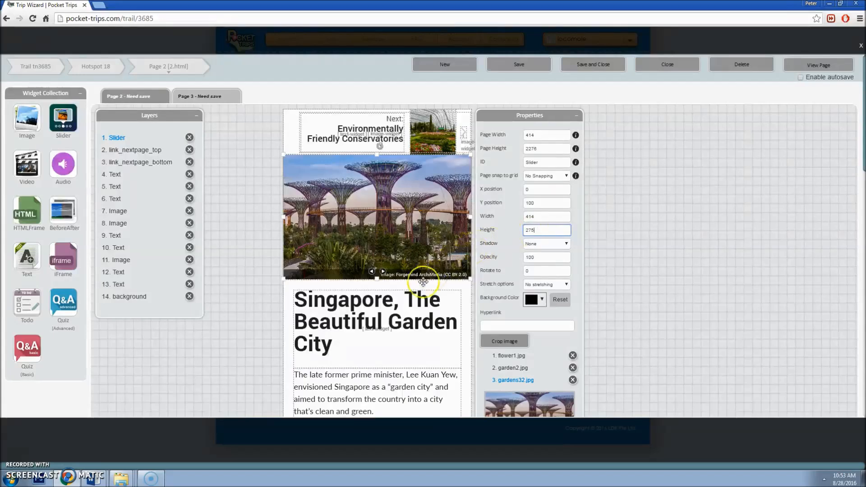
Step: Nudge the Garden City heading to X 22, Y 399 and save Page 2
left_click(370, 321)
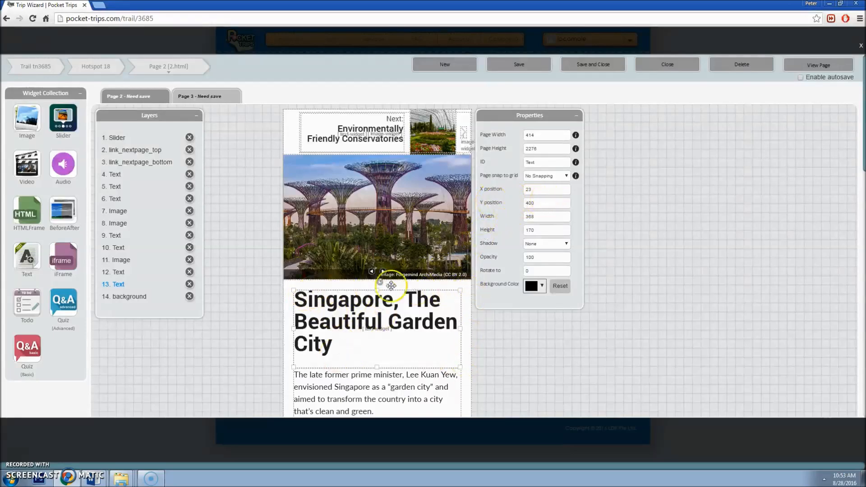
left_click_drag(384, 324, 384, 324)
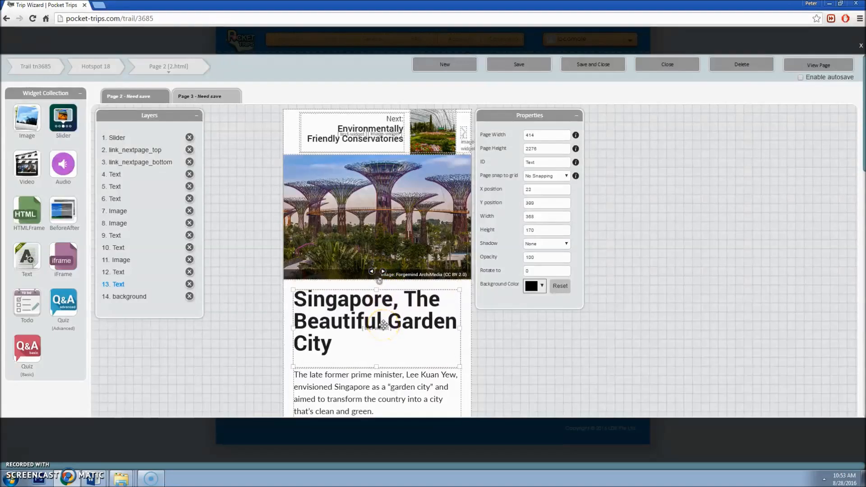
left_click(511, 64)
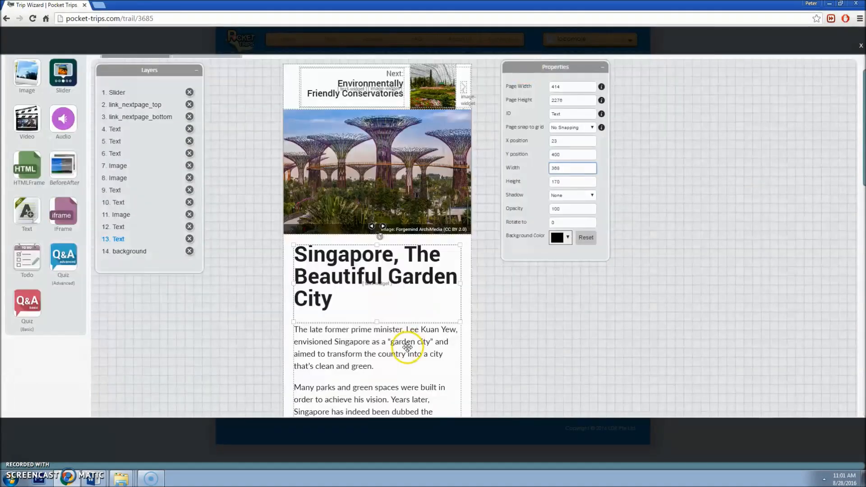
Step: Inspect the paragraph and heading text widgets on Page 2, then deselect them
left_click(396, 338)
left_click(416, 290)
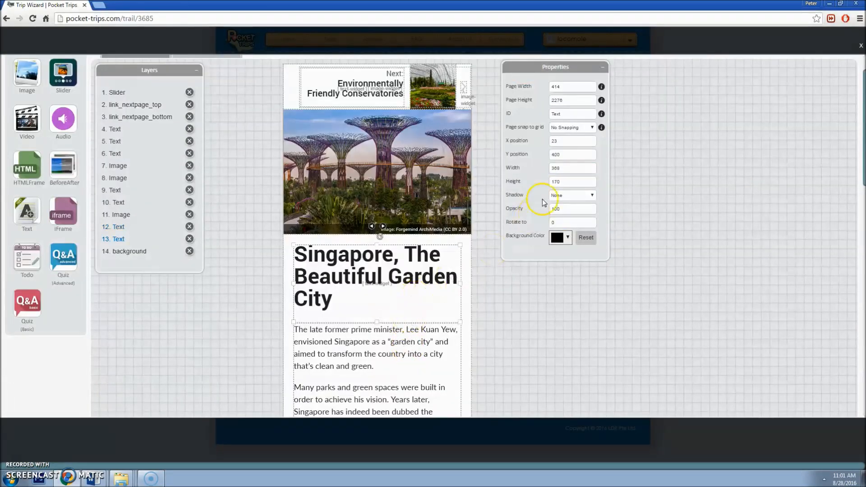
scroll(402, 314, "down", 3)
scroll(407, 313, "up", 4)
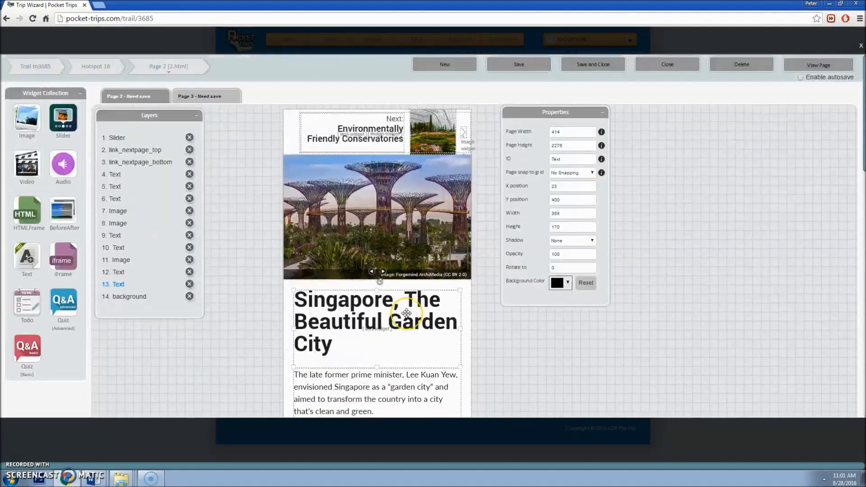
scroll(406, 312, "down", 1)
left_click(421, 356)
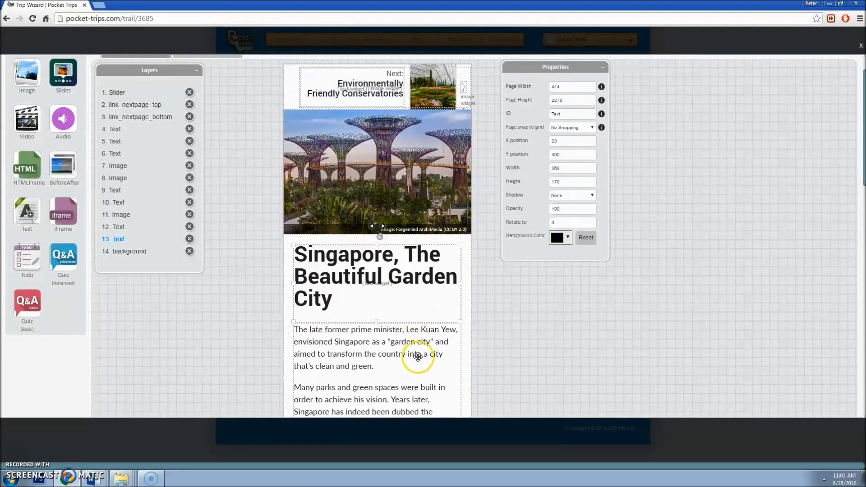
left_click(418, 300)
left_click(483, 245)
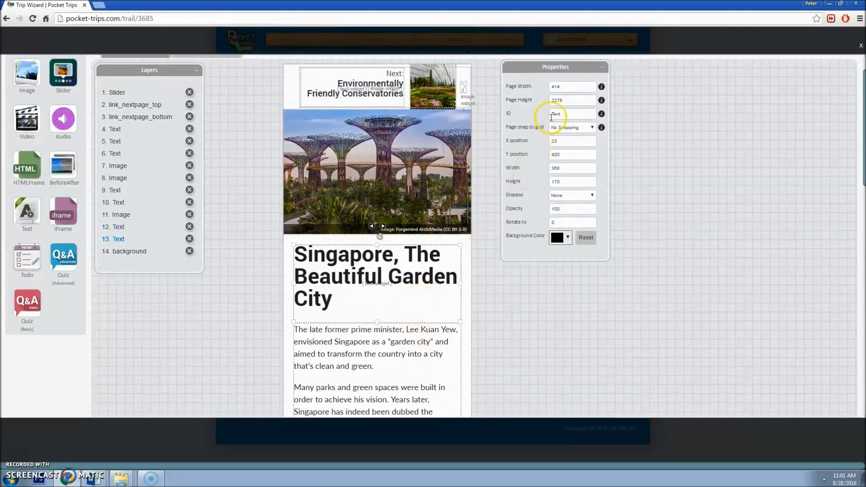
Step: Select the long paragraph widget, then bring up the trail's page list from the breadcrumb
scroll(435, 293, "down", 2)
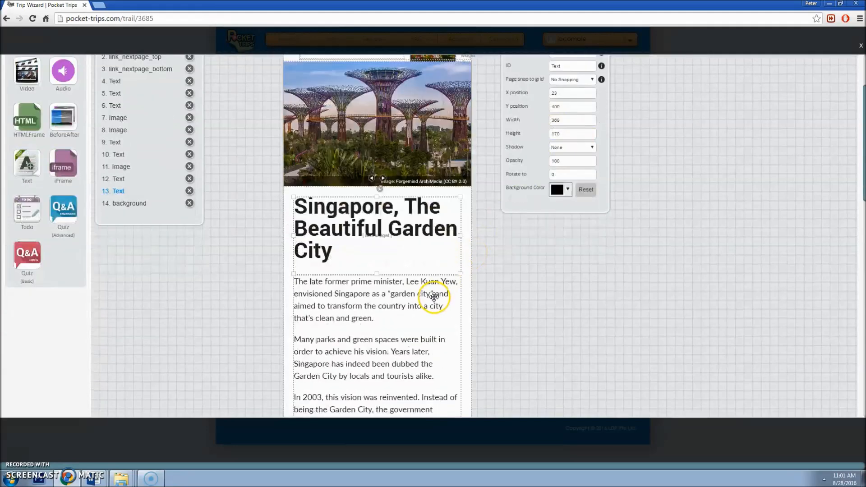
scroll(434, 295, "up", 1)
left_click(433, 297)
scroll(433, 296, "up", 2)
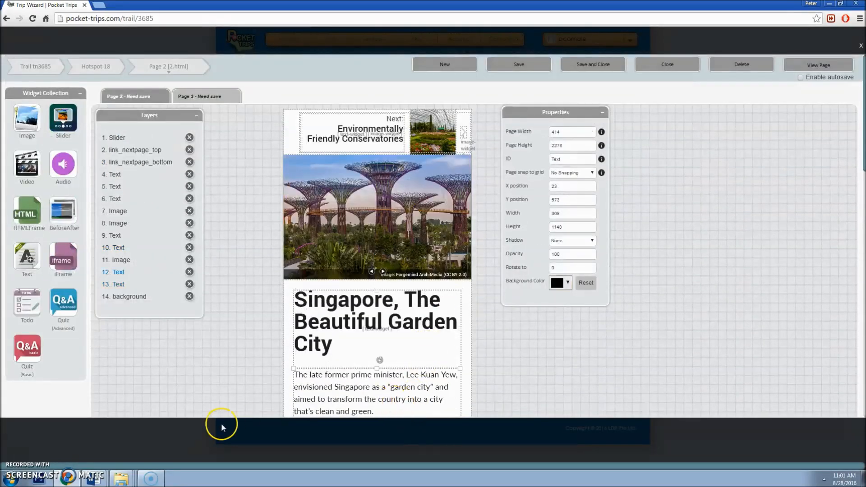
left_click(197, 71)
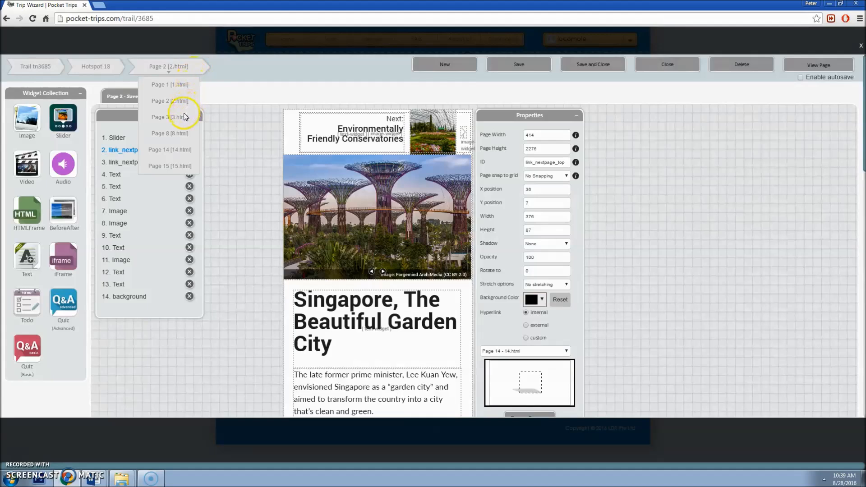
Step: Switch the editor to Page 3 (3.html) from the breadcrumb page list
double_click(181, 67)
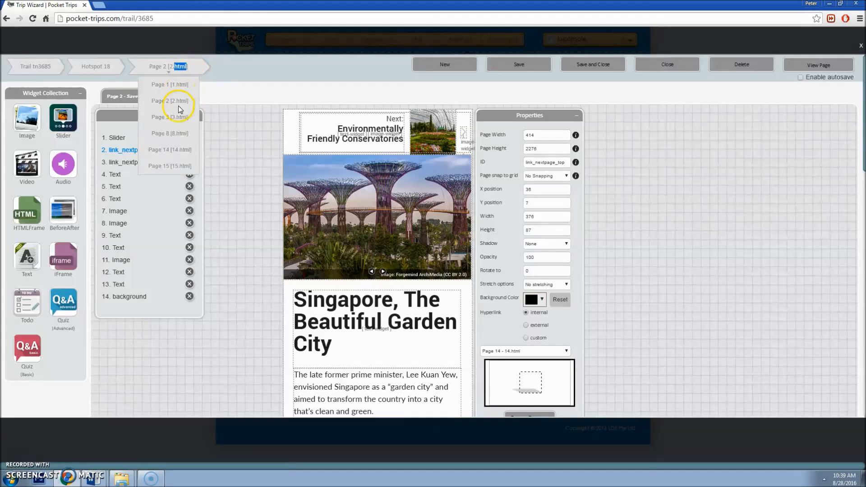
left_click(179, 118)
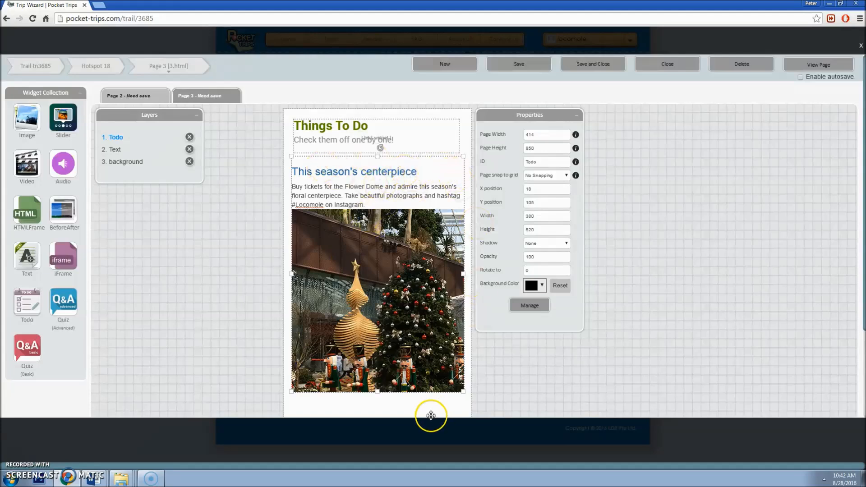
Step: Edit the 'This season's centerpiece' to-do item with MarinaBayArchitecturalTrail2.docx shown in Word
left_click(541, 311)
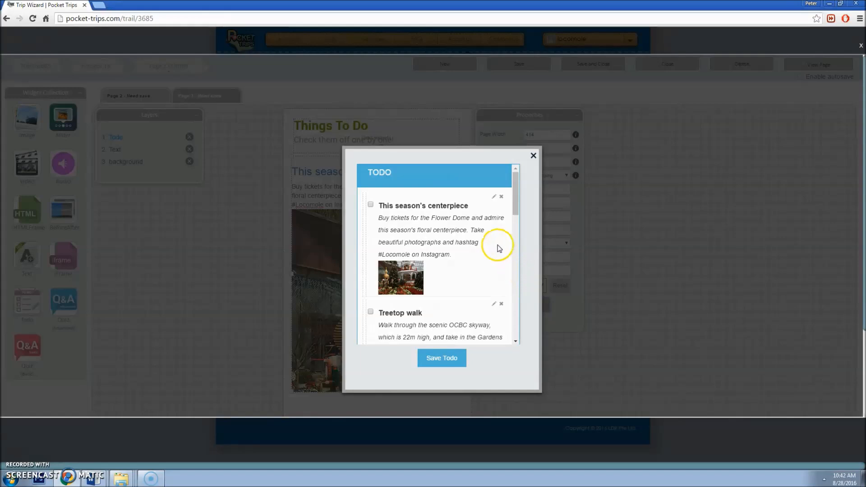
scroll(459, 287, "down", 3)
scroll(459, 287, "up", 3)
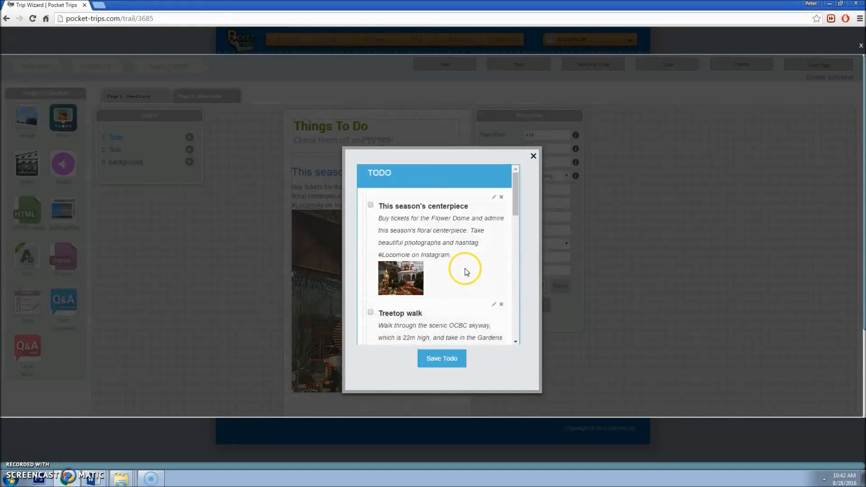
left_click(494, 198)
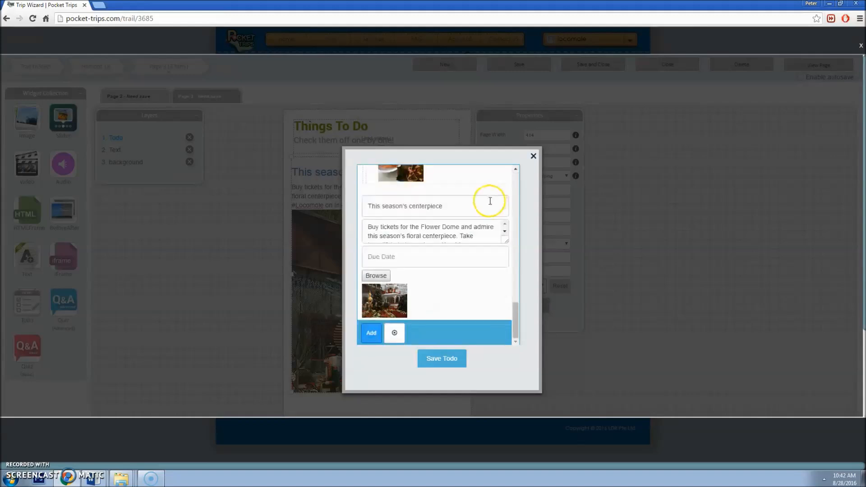
left_click_drag(487, 204, 486, 254)
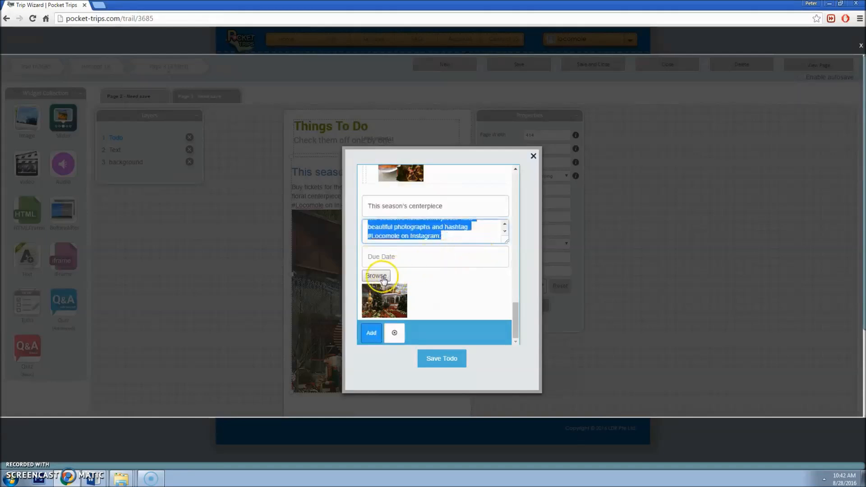
left_click(442, 206)
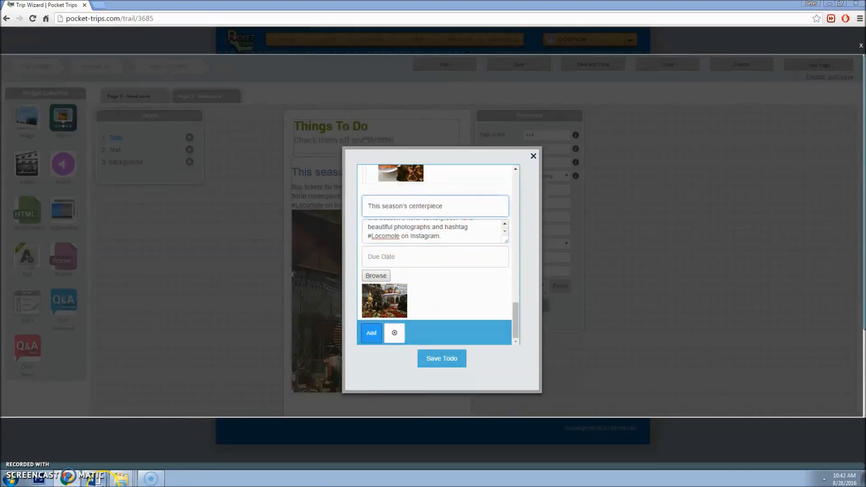
mouse_move(94, 478)
left_click(110, 451)
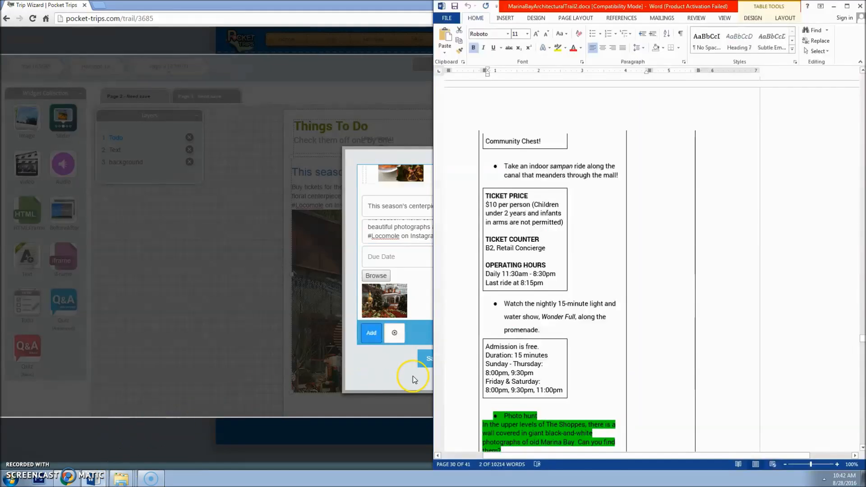
Step: Replace the to-do description with Word's Wonder Full light-and-water-show bullet, minus the stray bullet
left_click_drag(544, 331, 505, 303)
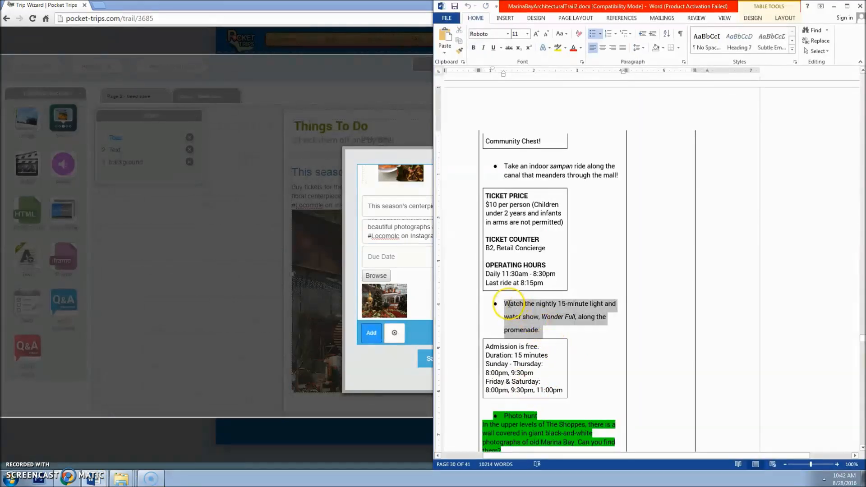
left_click(411, 236)
key("ctrl+a")
type("•\\tWatch the nightly 15-minute light and water show, Wonder Full, along the promenade.")
left_click(453, 206)
left_click_drag(384, 226, 368, 220)
key("BackSpace")
left_click_drag(455, 205, 330, 206)
Step: Title the item 'A WonderFull show', attach the wonderf.jpg image, and save it
type("A")
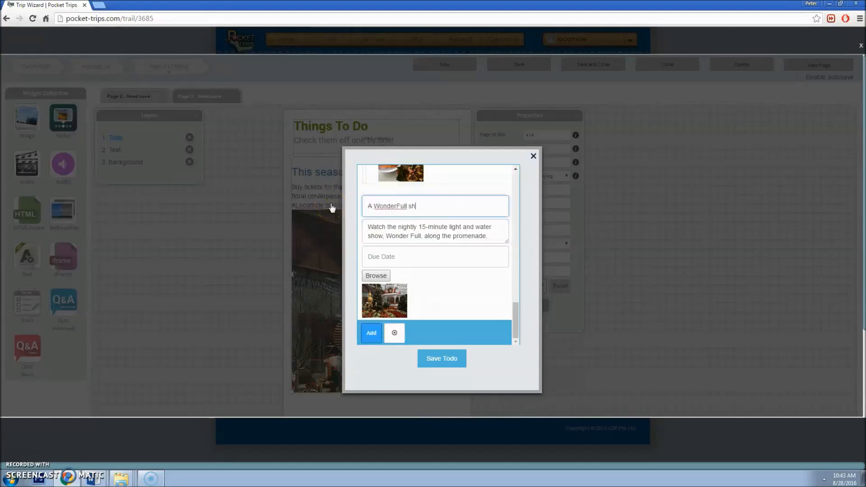
left_click(382, 286)
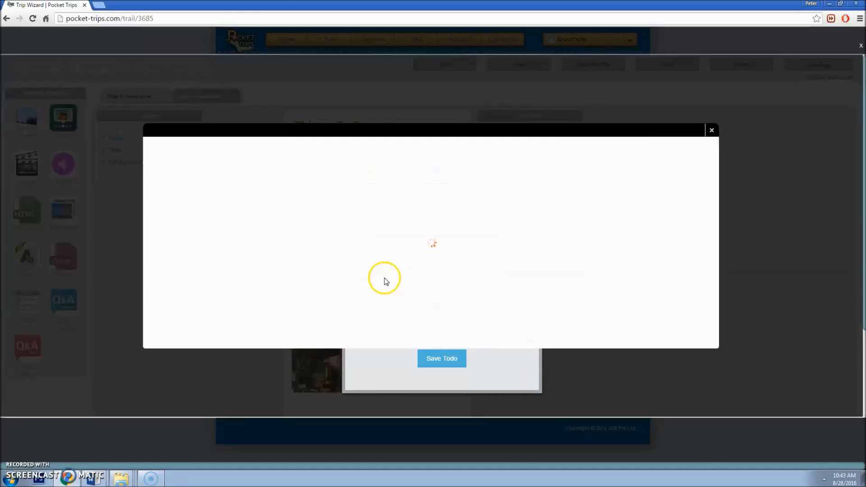
left_click_drag(719, 199, 719, 338)
left_click(600, 246)
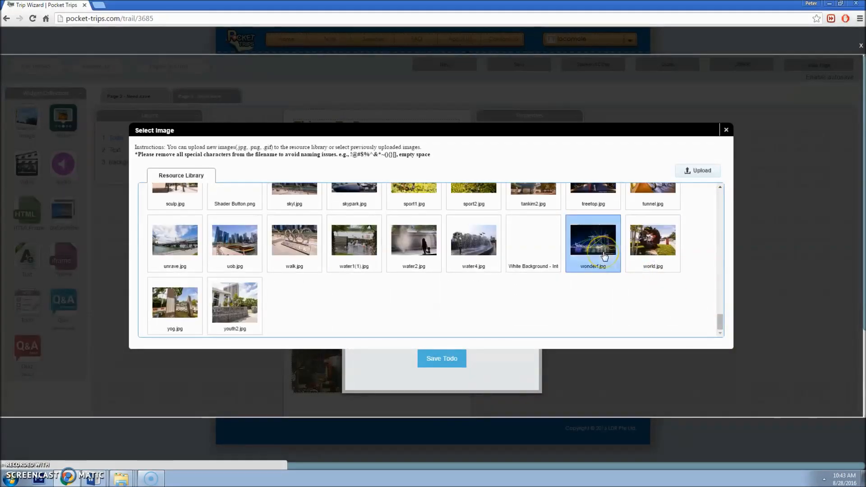
scroll(492, 280, "down", 1)
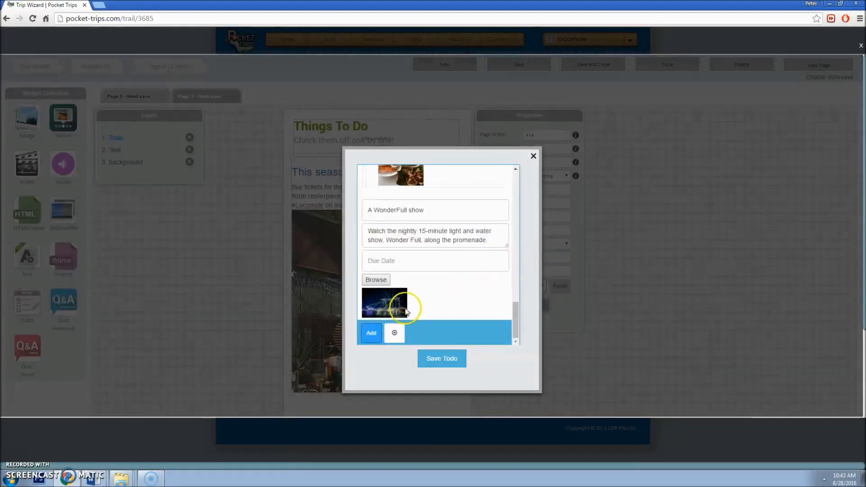
left_click(371, 334)
Step: Remove the Treetop walk item, save the to-do list, and close its manager
scroll(513, 221, "up", 5)
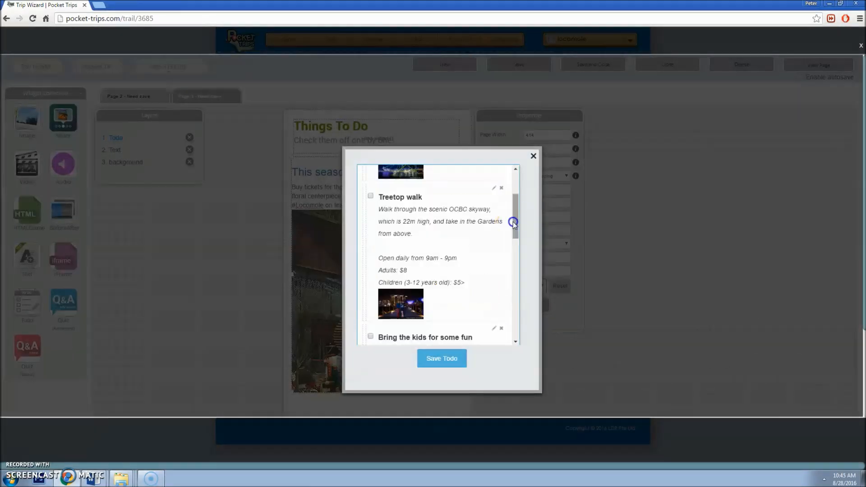
left_click(501, 188)
left_click_drag(514, 209, 421, 324)
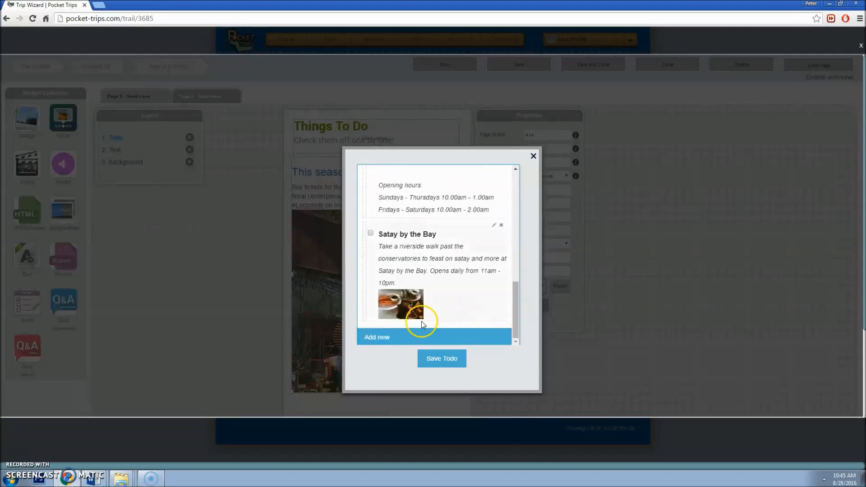
left_click(381, 339)
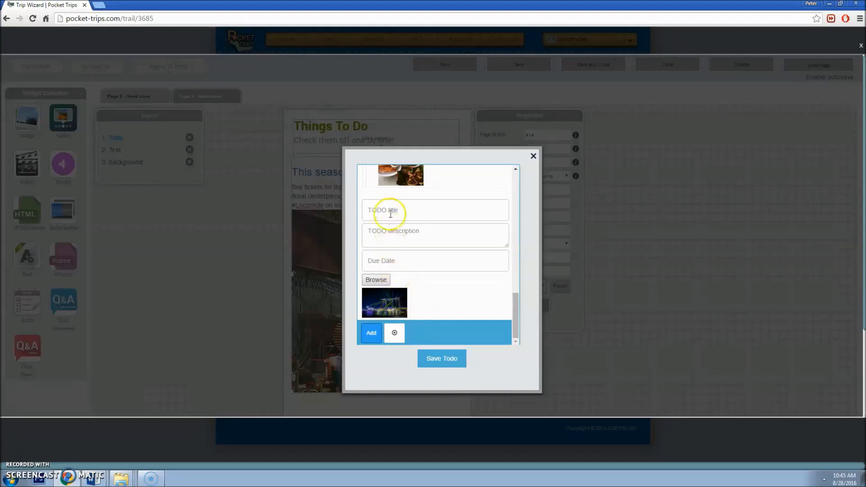
left_click(395, 335)
scroll(441, 295, "down", 2)
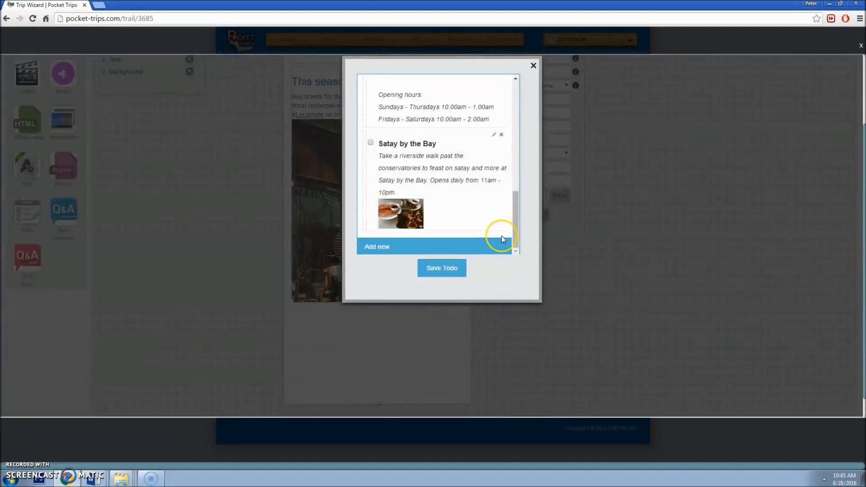
left_click(452, 274)
scroll(456, 268, "up", 1)
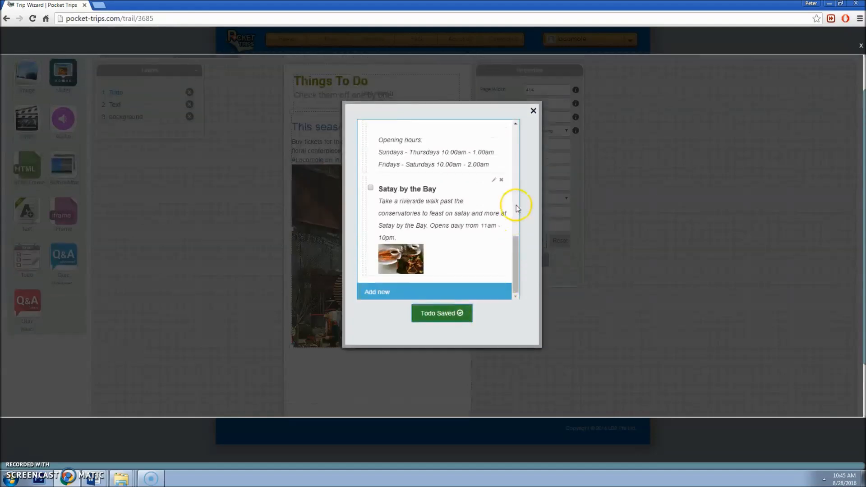
left_click(534, 111)
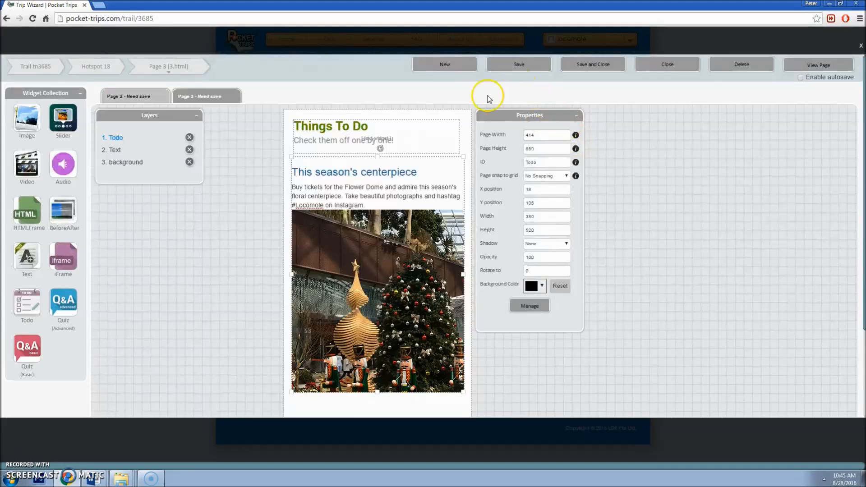
Step: Save Page 3, preview it on a tablet, and mark A WonderFull show as done
left_click(519, 68)
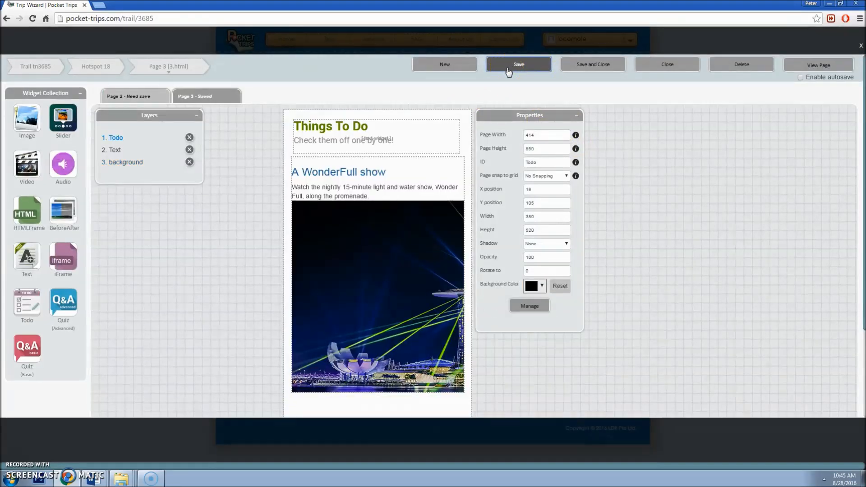
left_click(806, 64)
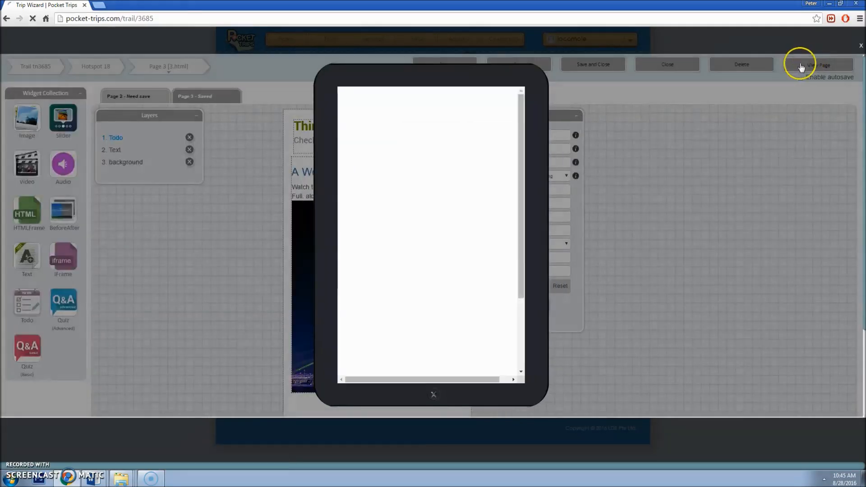
left_click(350, 151)
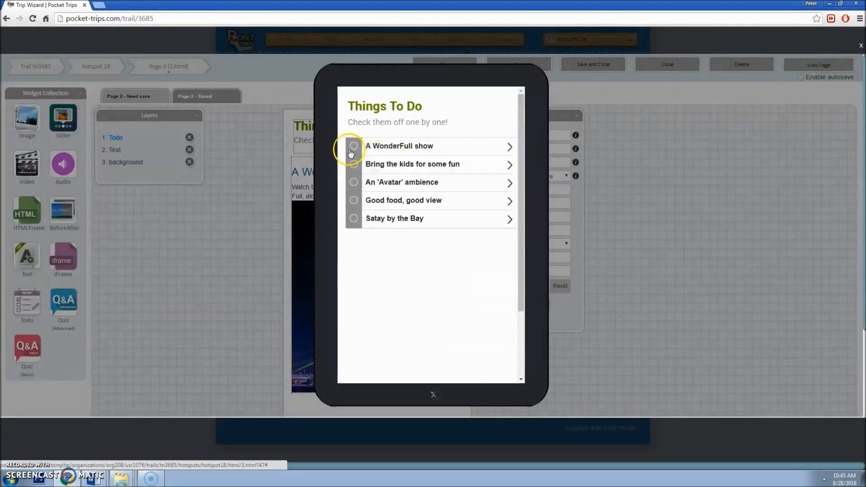
left_click(362, 148)
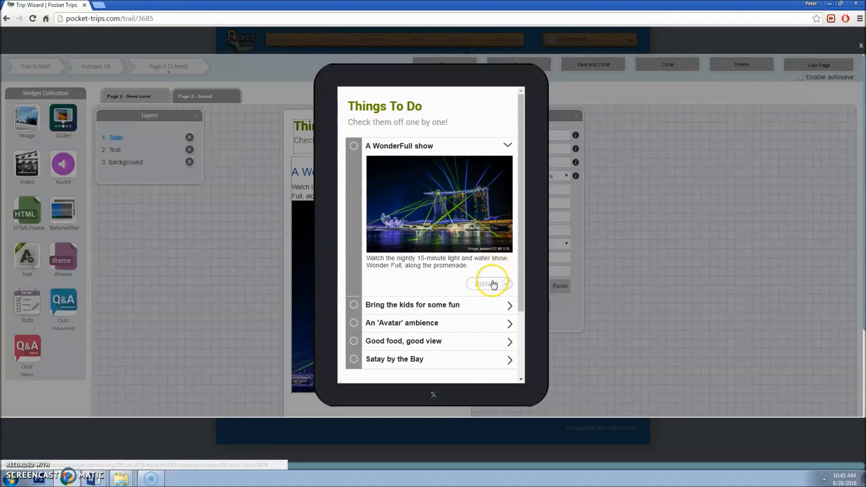
left_click(490, 284)
Step: Check the Bring the kids item, then mark An 'Avatar' ambience as done
left_click(356, 147)
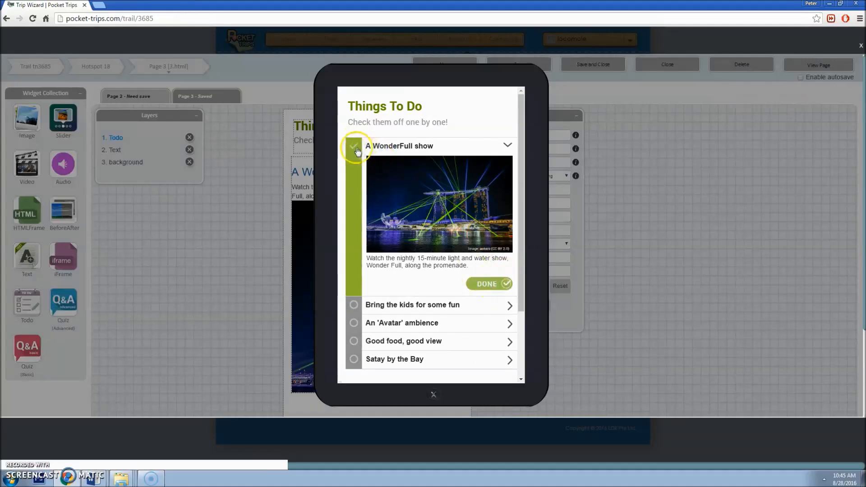
left_click(383, 166)
left_click(391, 168)
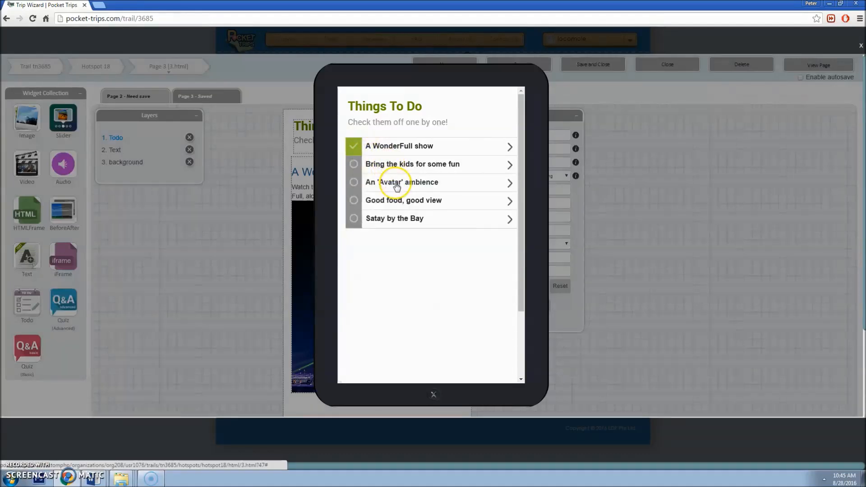
left_click(395, 182)
left_click(483, 340)
left_click(354, 183)
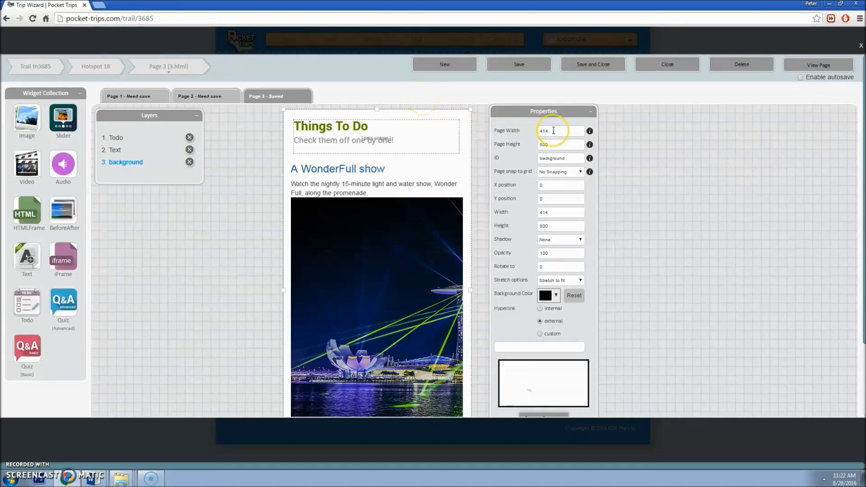
Step: Check the page height, background height, and the Things To Do text box height of 73
left_click(542, 142)
left_click(563, 143)
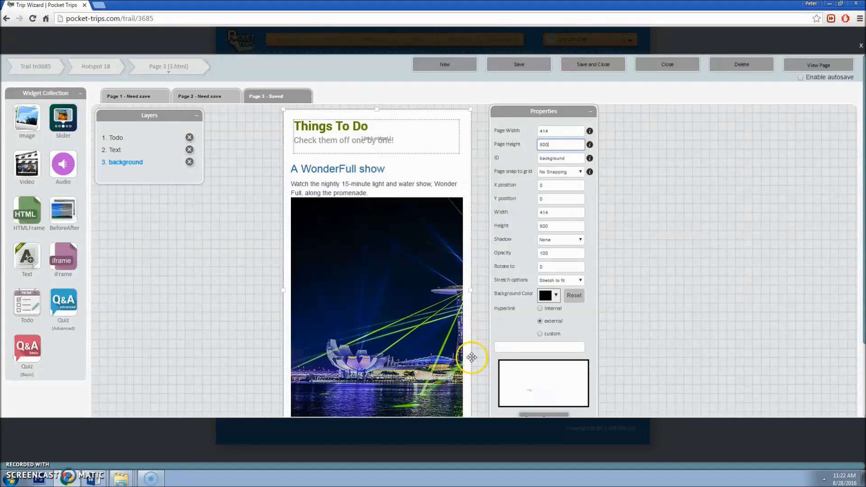
left_click(567, 227)
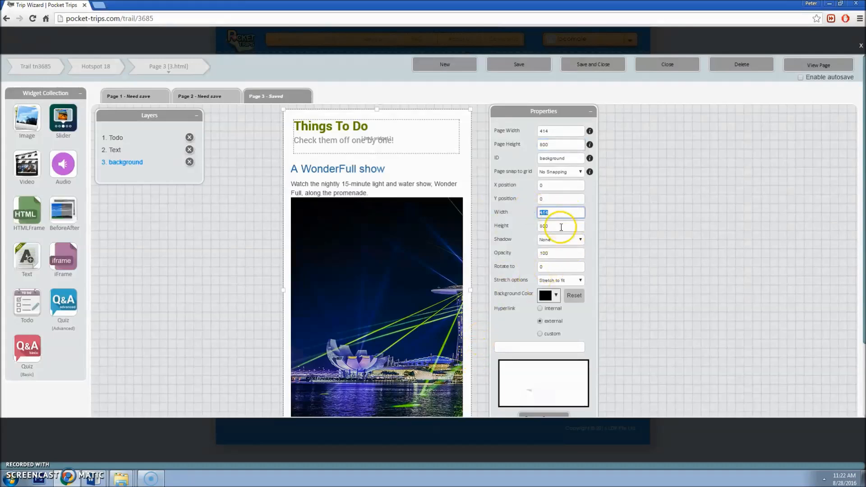
left_click(376, 139)
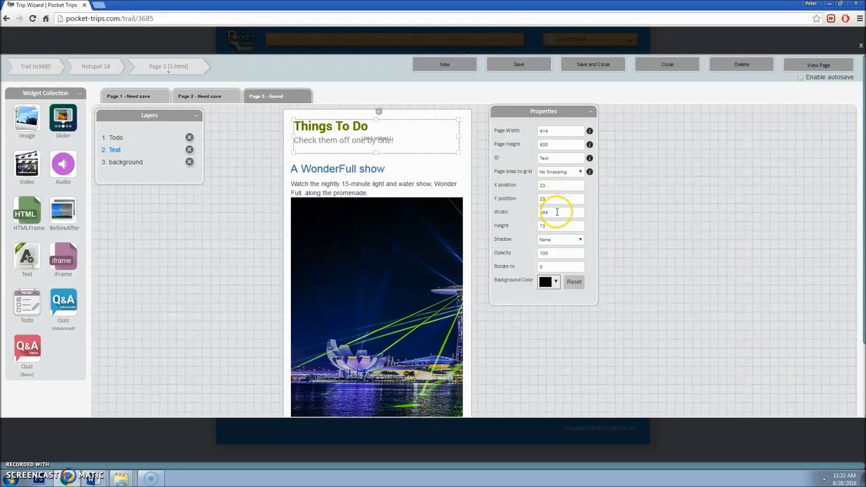
left_click(560, 227)
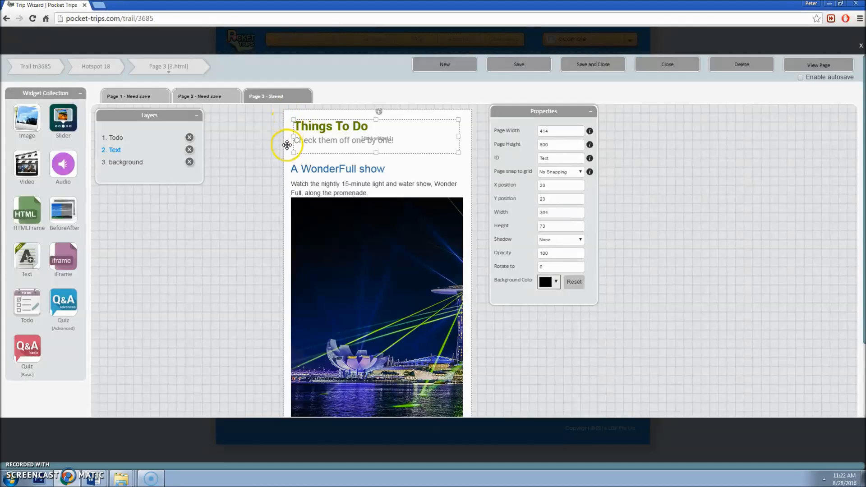
Step: Inspect the to-do list widget (X 18, Y 100, 380 by 629) and select the title text
left_click(376, 174)
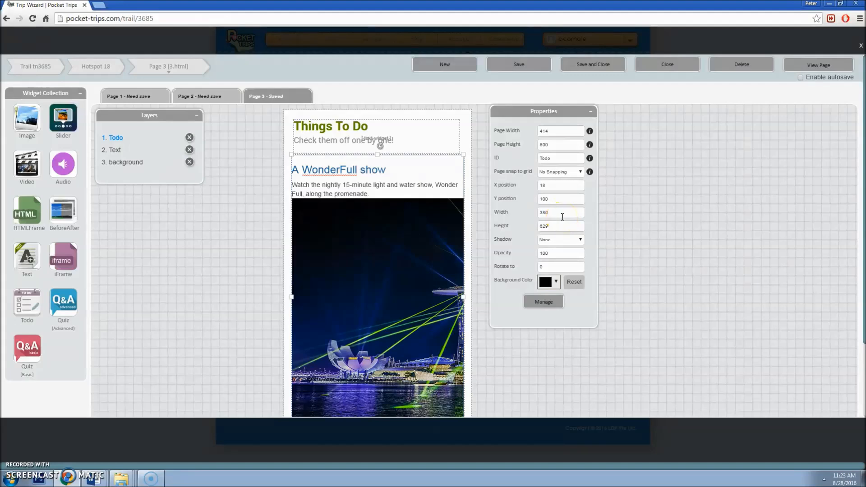
scroll(562, 183, "down", 2)
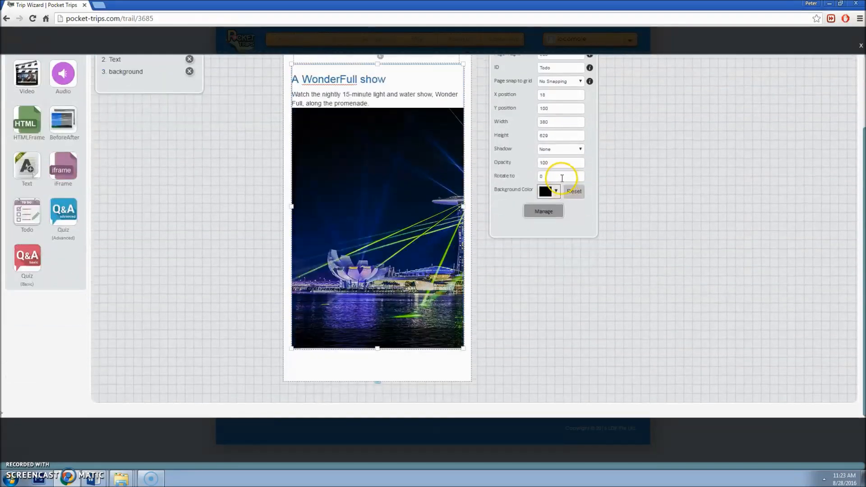
scroll(562, 178, "up", 1)
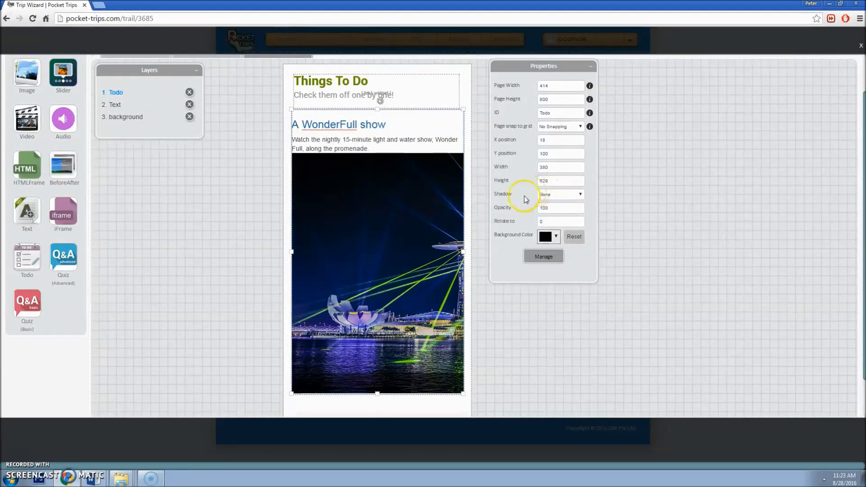
scroll(431, 288, "down", 1)
scroll(431, 288, "up", 2)
triple_click(350, 126)
Step: Set the Things To Do title to Roboto-Bold, size 28
left_click(365, 128)
left_click_drag(370, 127, 296, 126)
left_click(455, 107)
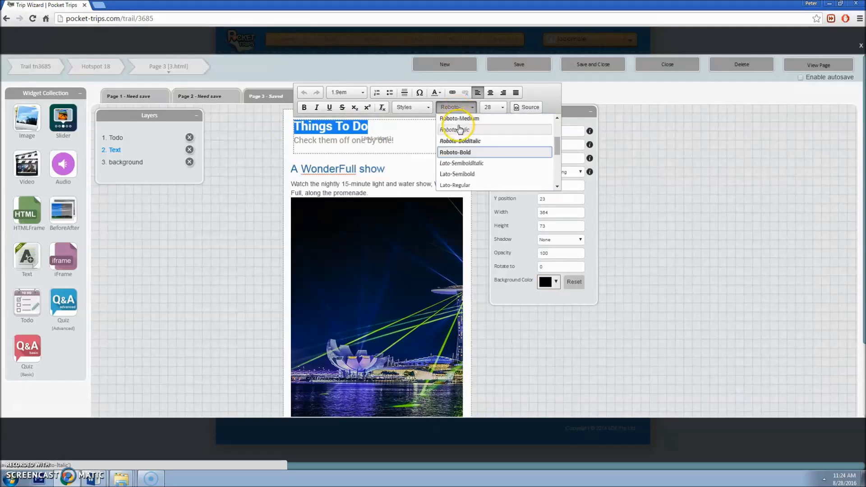
left_click(480, 153)
left_click(494, 107)
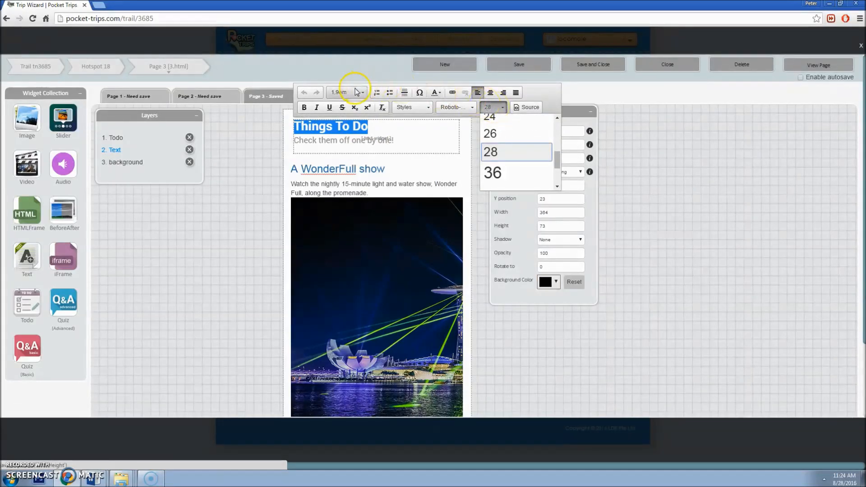
left_click(434, 93)
Step: Look up the title colour code 6C9D03 in the LocoMole Font Guide
left_click(94, 478)
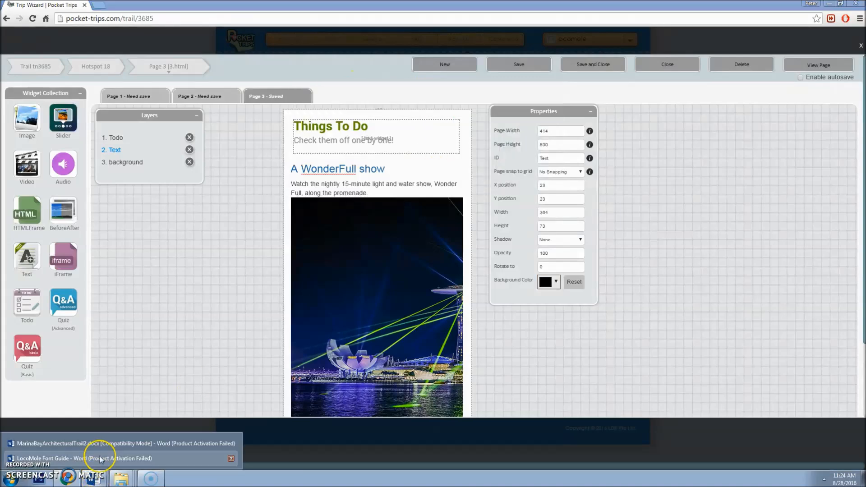
left_click(100, 459)
left_click(665, 290)
double_click(649, 289)
left_click_drag(633, 286, 634, 287)
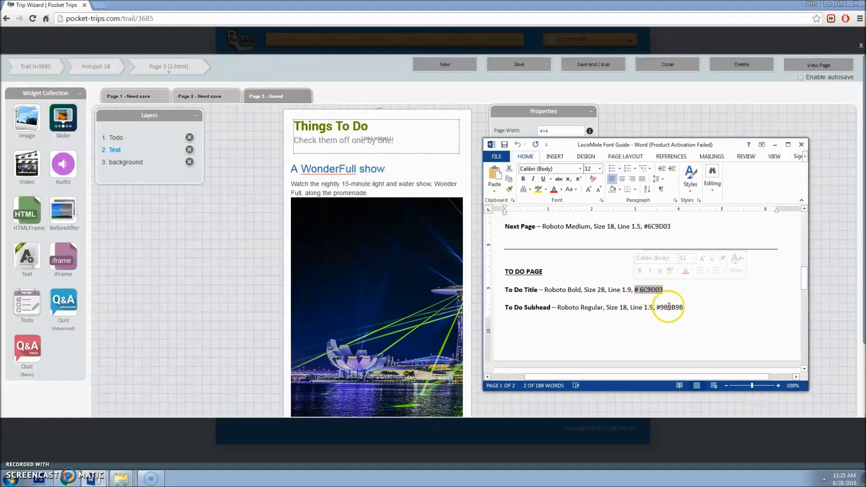
left_click(376, 139)
Step: Select the 'Check them off one by one!' subhead and check its #9B9B9B colour in the guide
left_click_drag(394, 141, 290, 143)
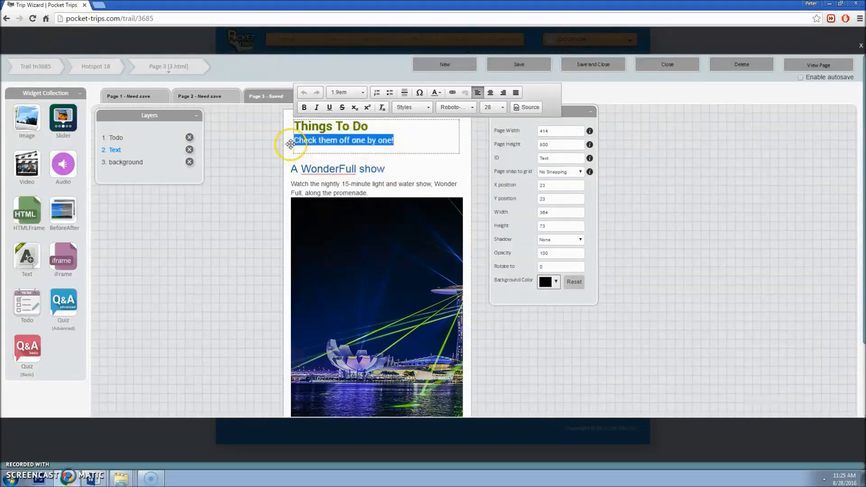
left_click(464, 107)
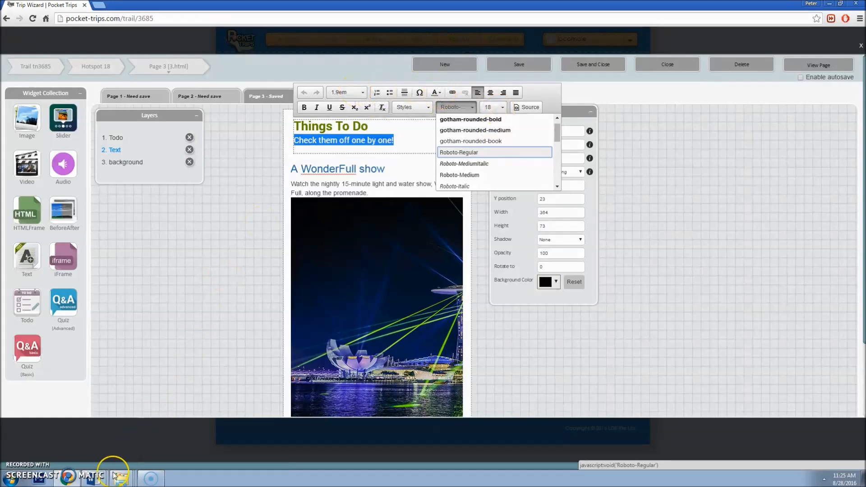
left_click(96, 478)
left_click(98, 458)
left_click_drag(683, 307, 657, 307)
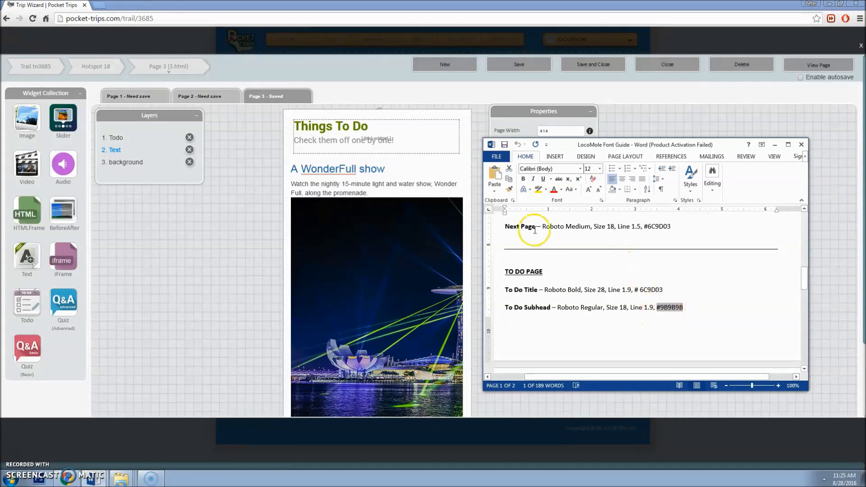
left_click(349, 145)
left_click(382, 182)
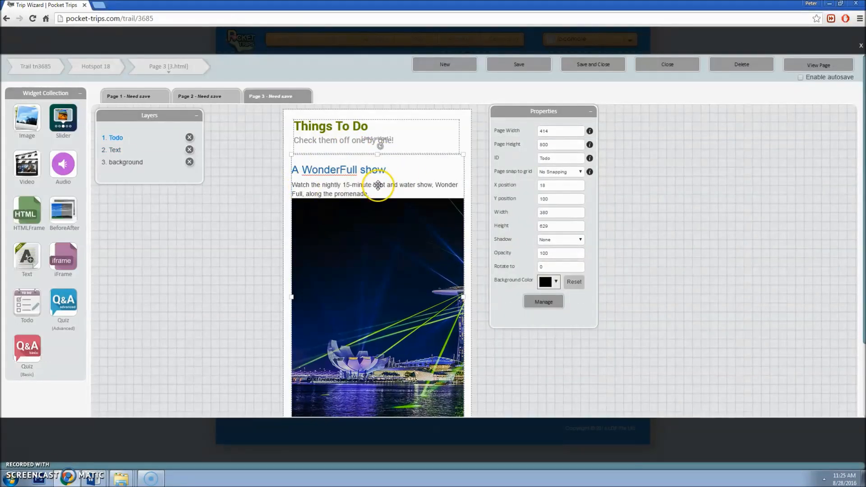
Step: Scroll through the Page 3 to-do items, save the list, and close the manager
left_click(544, 301)
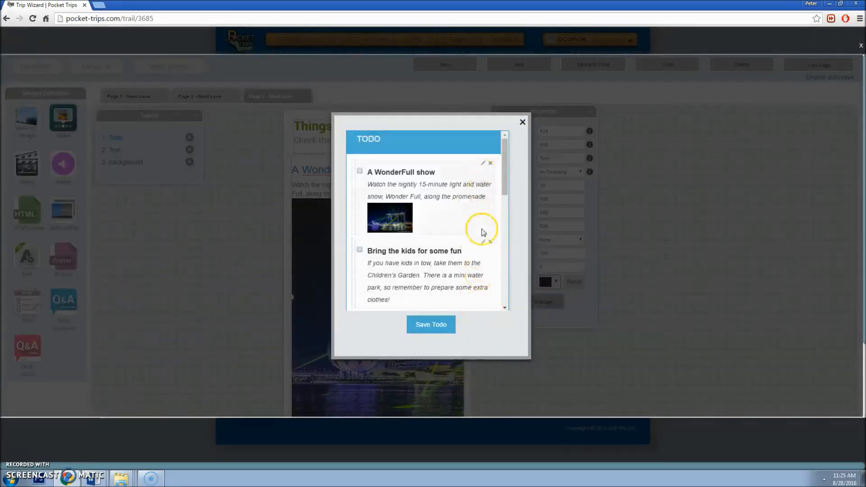
scroll(486, 208, "down", 1)
scroll(487, 194, "down", 6)
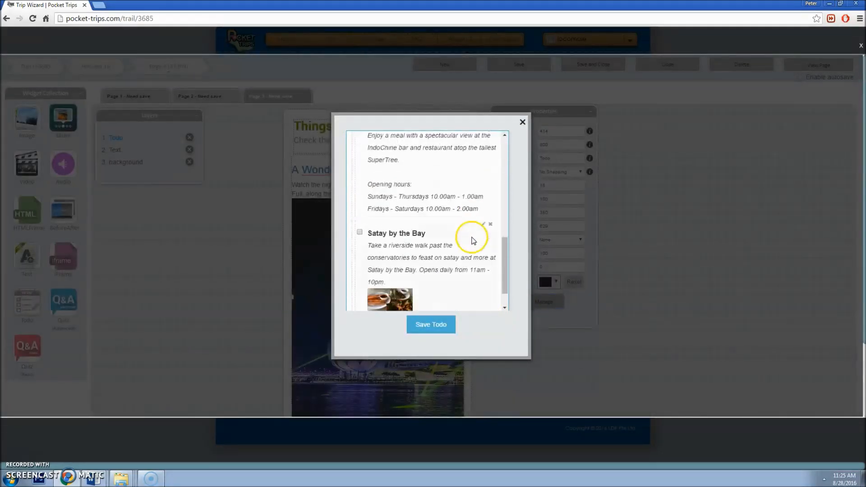
scroll(492, 228, "down", 3)
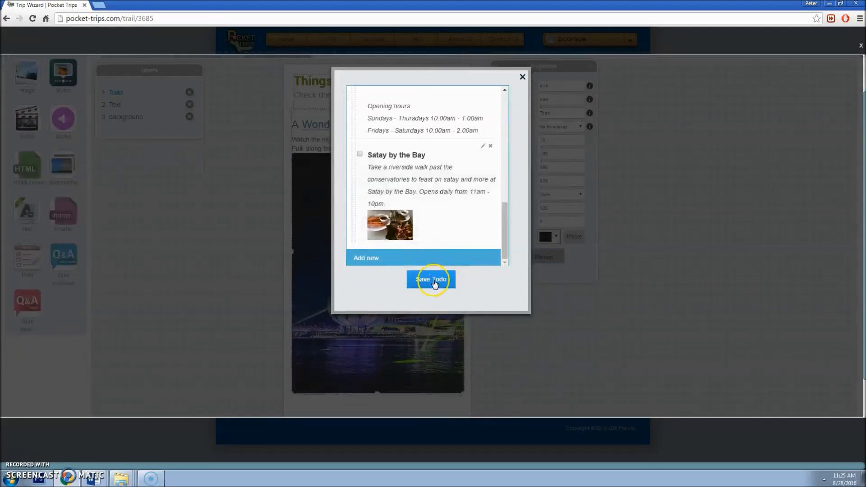
left_click(434, 283)
left_click(521, 79)
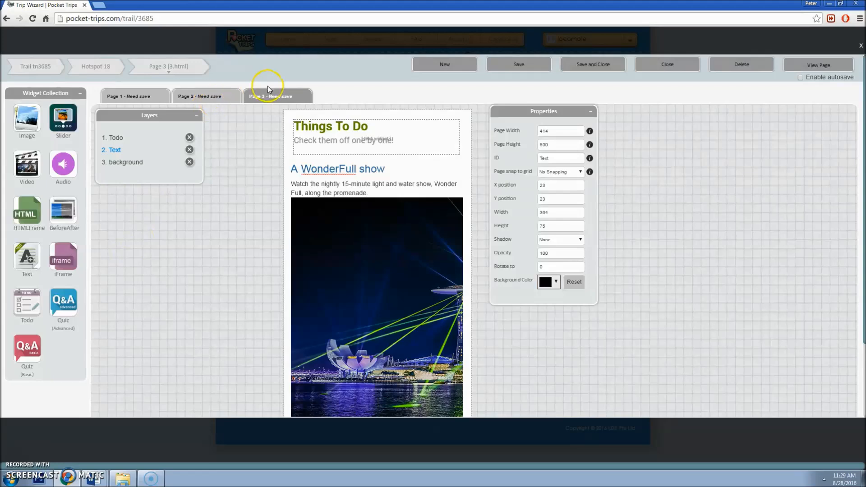
left_click(187, 69)
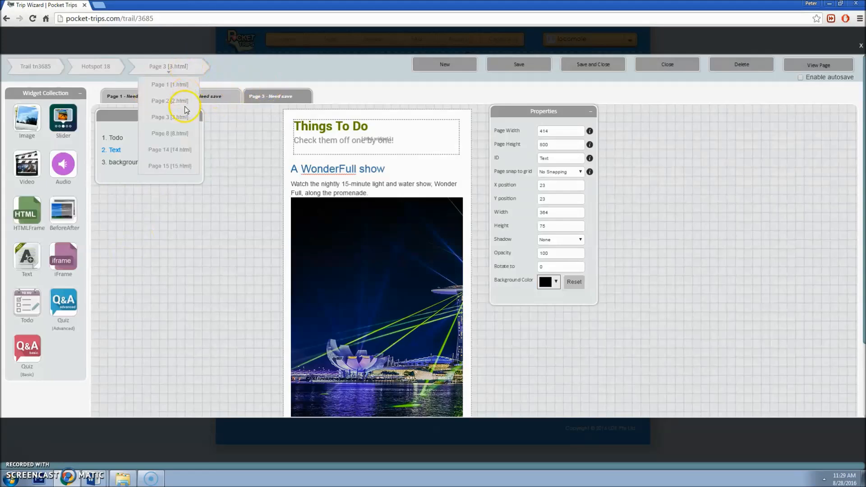
left_click(177, 133)
left_click(304, 126)
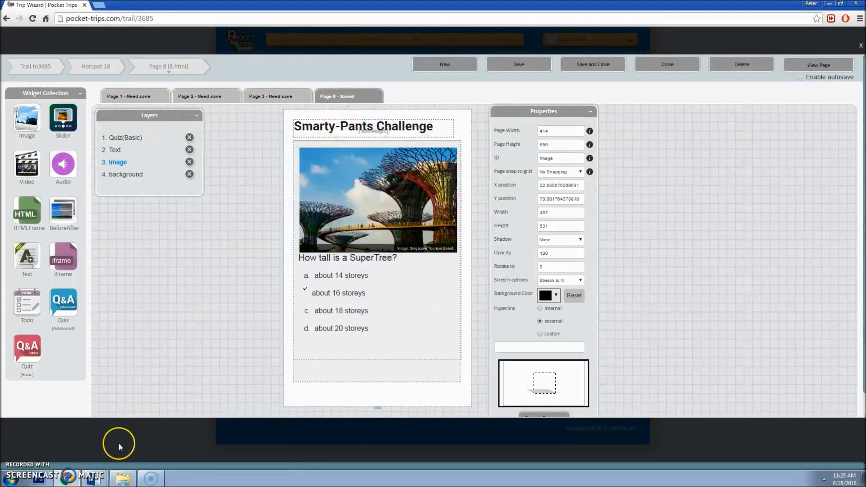
mouse_move(92, 477)
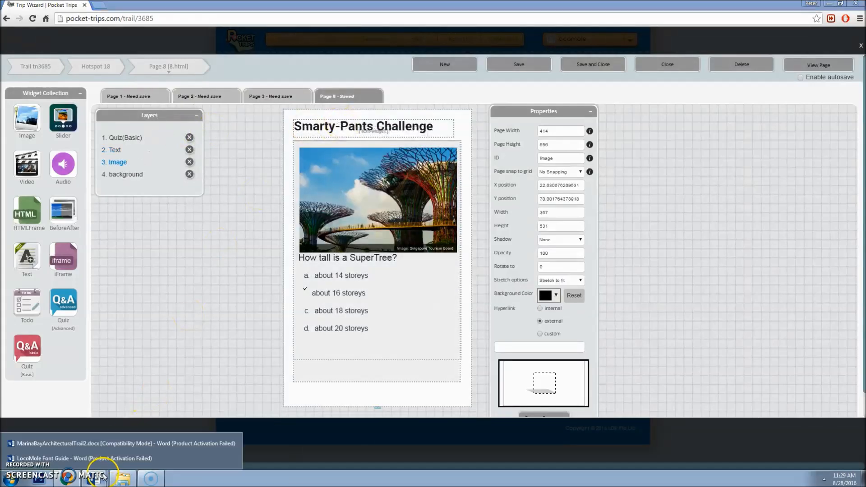
left_click(98, 446)
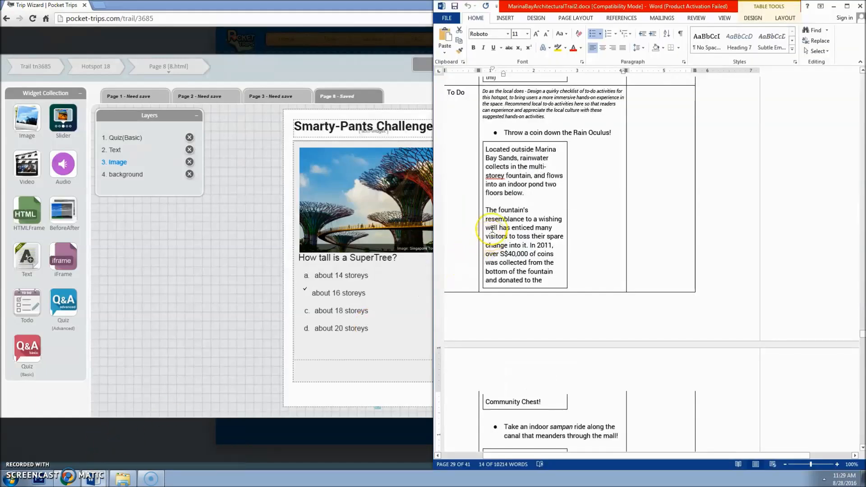
scroll(591, 266, "down", 10)
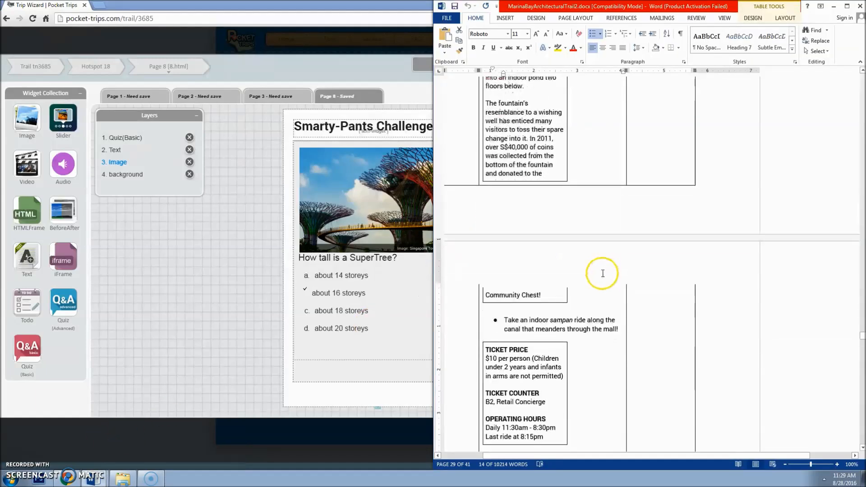
scroll(602, 278, "down", 7)
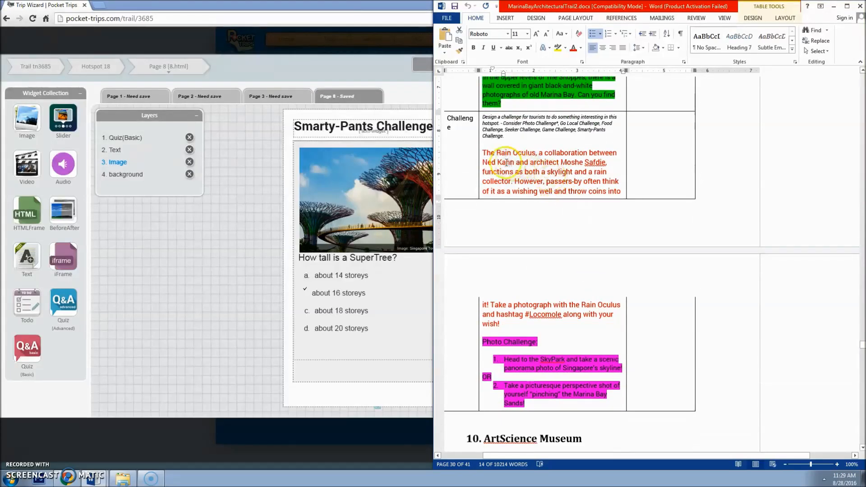
left_click(378, 130)
double_click(378, 130)
left_click_drag(374, 129, 294, 124)
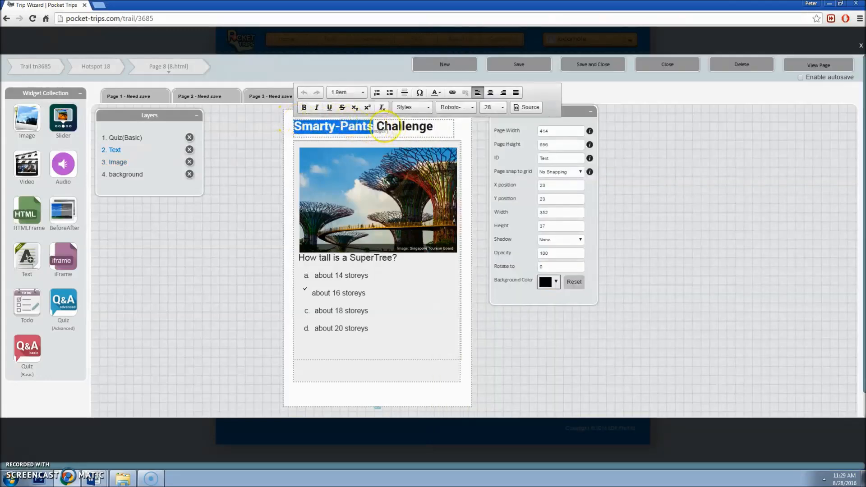
left_click(392, 129)
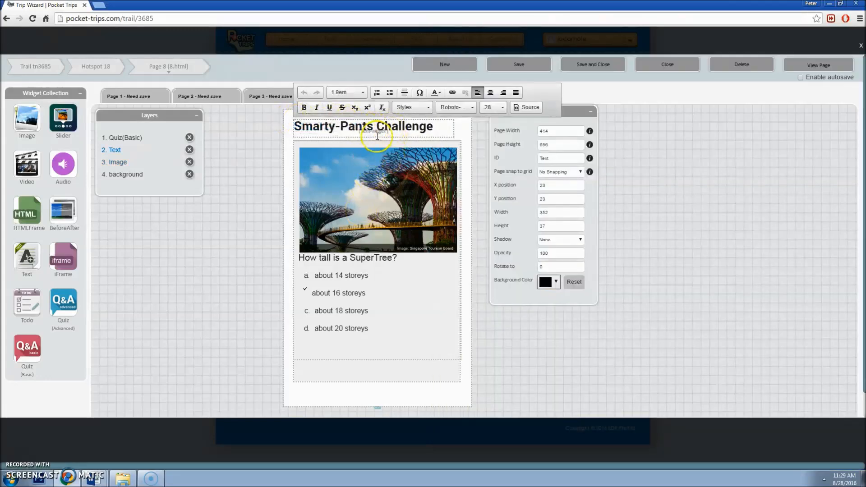
left_click_drag(374, 128, 294, 123)
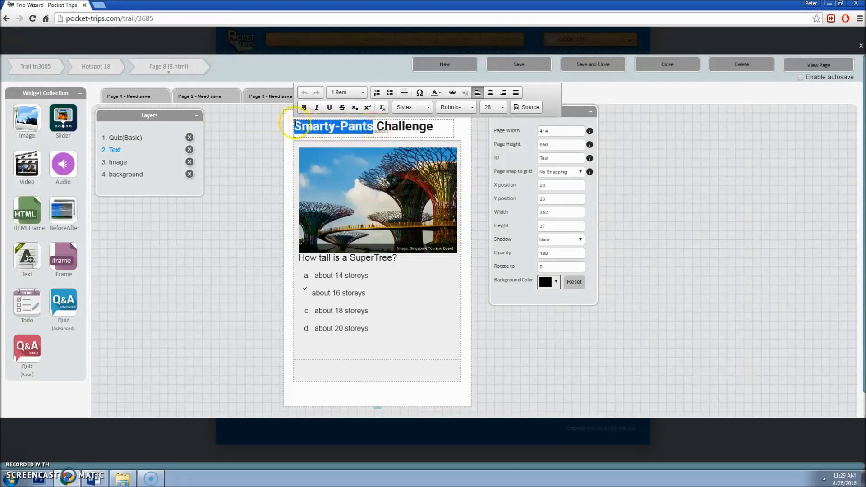
left_click(370, 126)
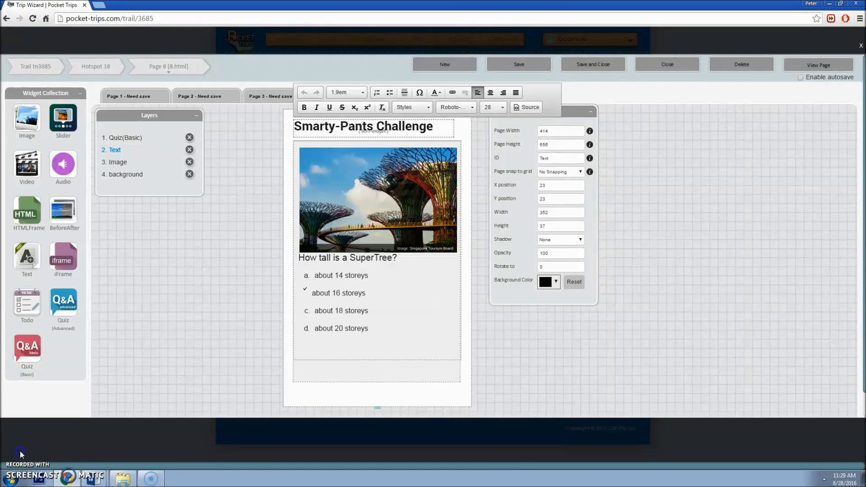
left_click(317, 217)
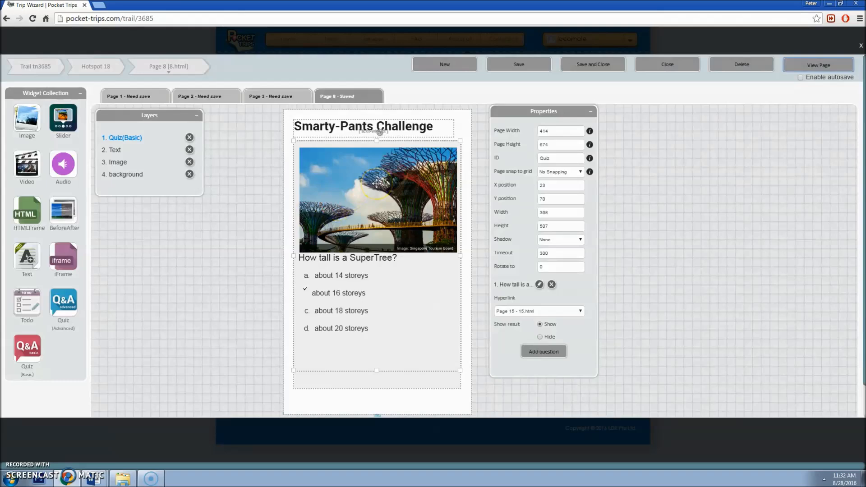
left_click(823, 65)
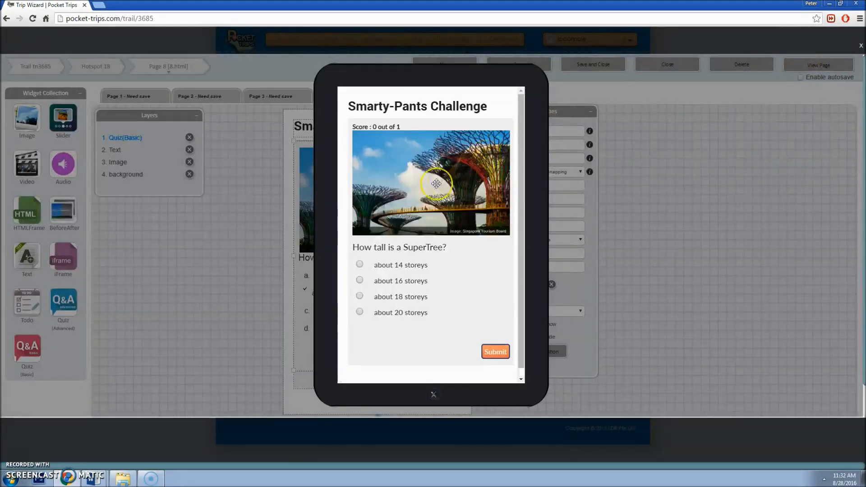
left_click(360, 263)
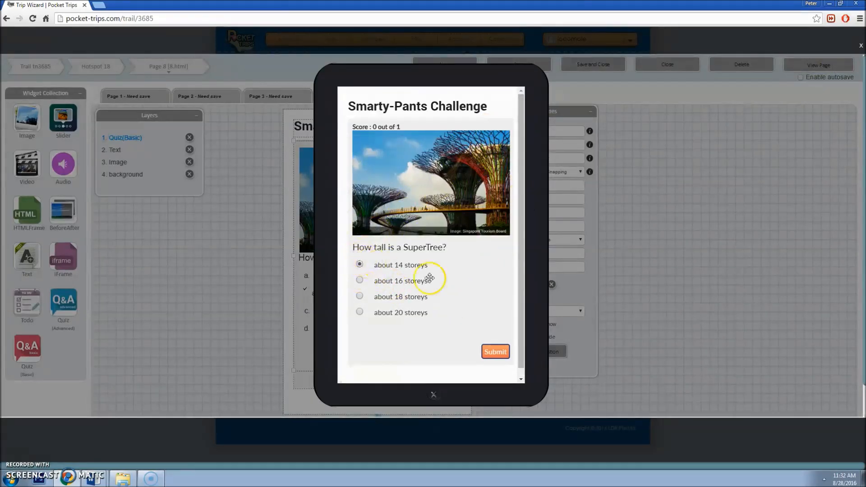
left_click(492, 352)
left_click(427, 218)
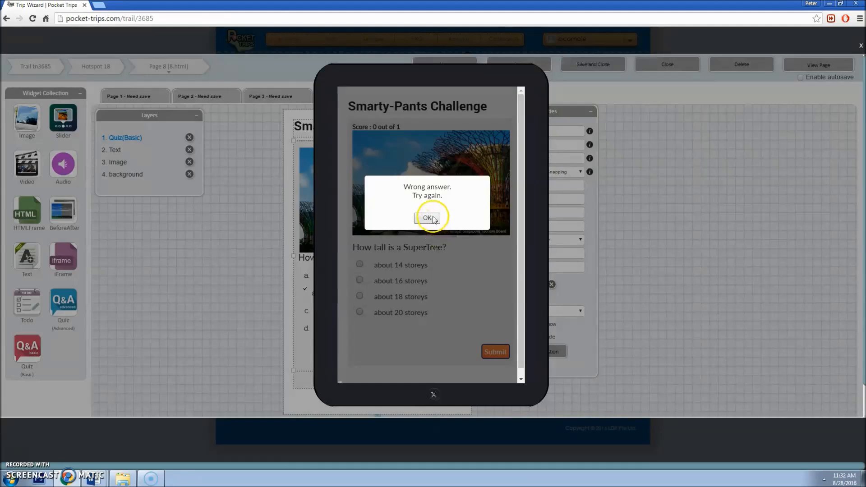
left_click(359, 280)
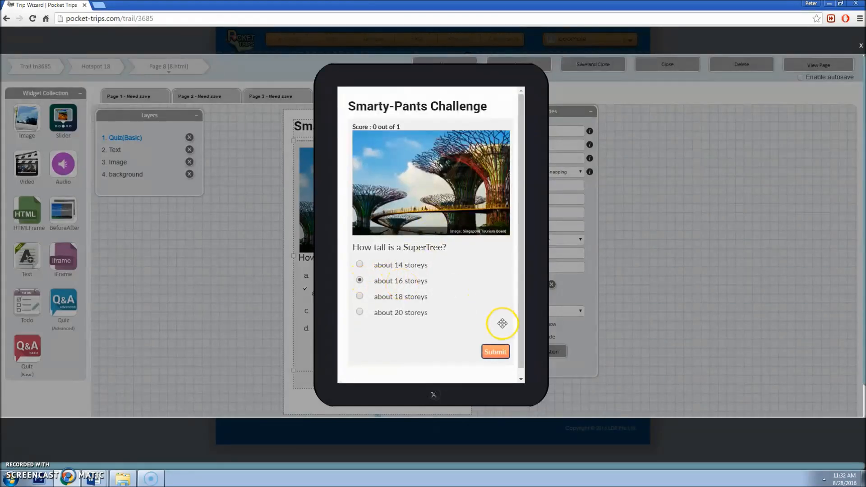
left_click(495, 352)
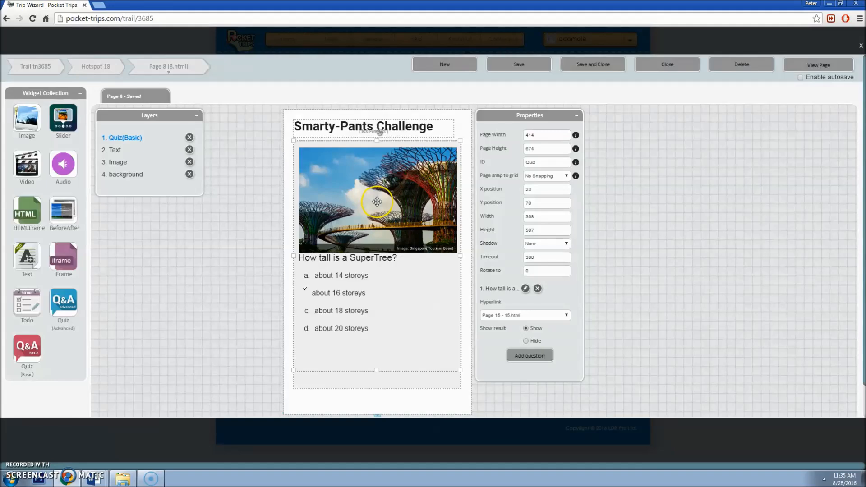
Step: Delete the quiz and photo layers and add a new Image widget to the page
left_click(189, 137)
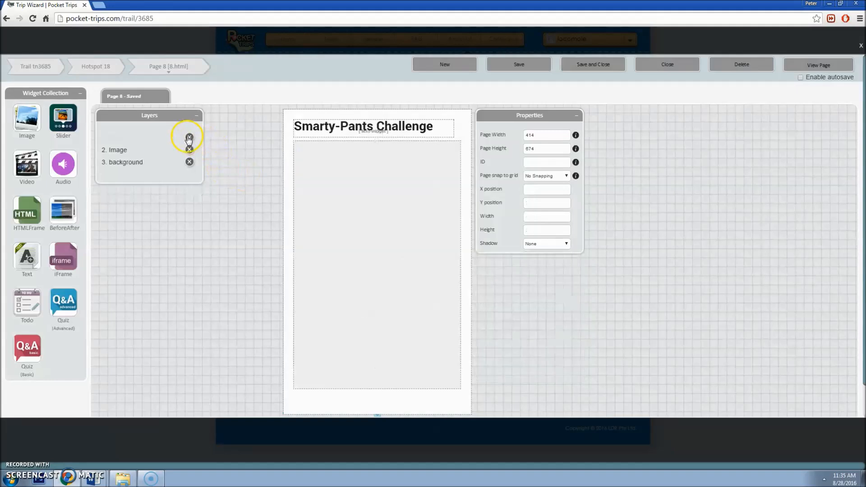
left_click(315, 197)
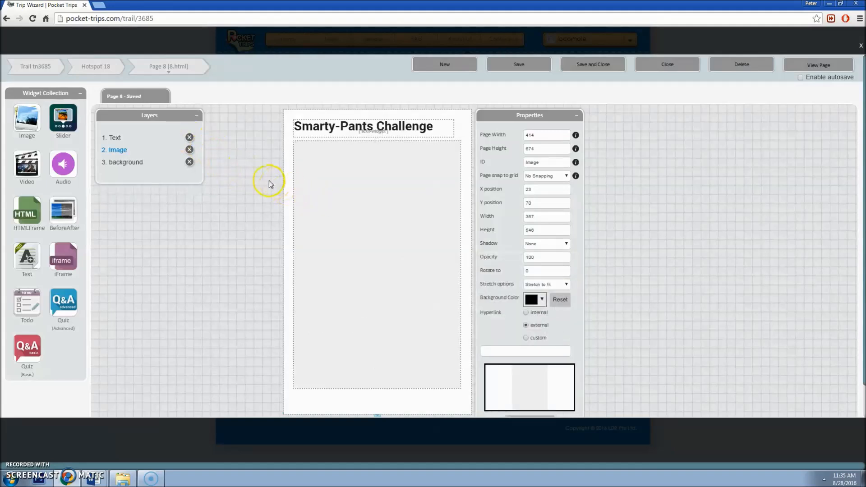
left_click(189, 149)
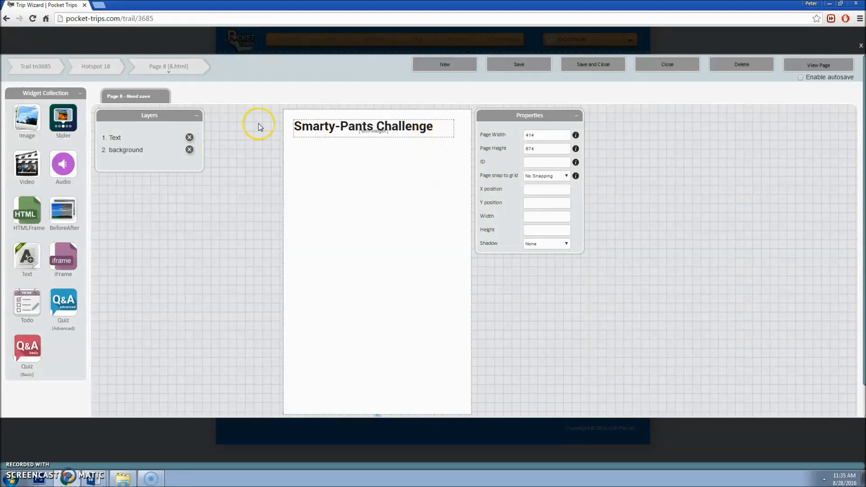
left_click_drag(37, 118, 491, 418)
Step: Fill the image with Did You Know Box.png, set to stretch to fit
scroll(492, 418, "down", 1)
left_click(526, 367)
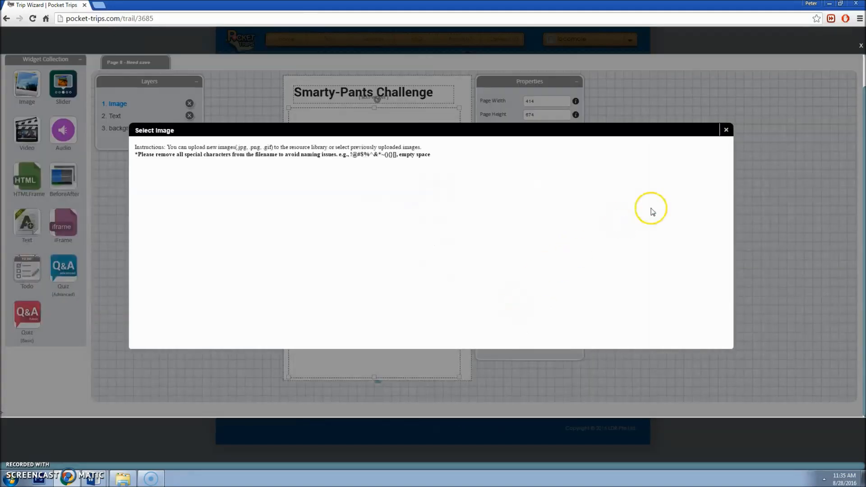
left_click_drag(716, 192, 735, 234)
left_click(421, 300)
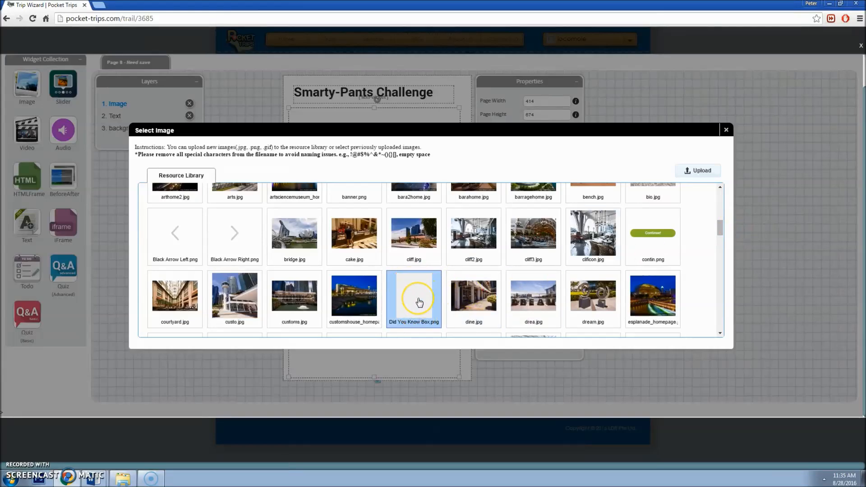
double_click(420, 302)
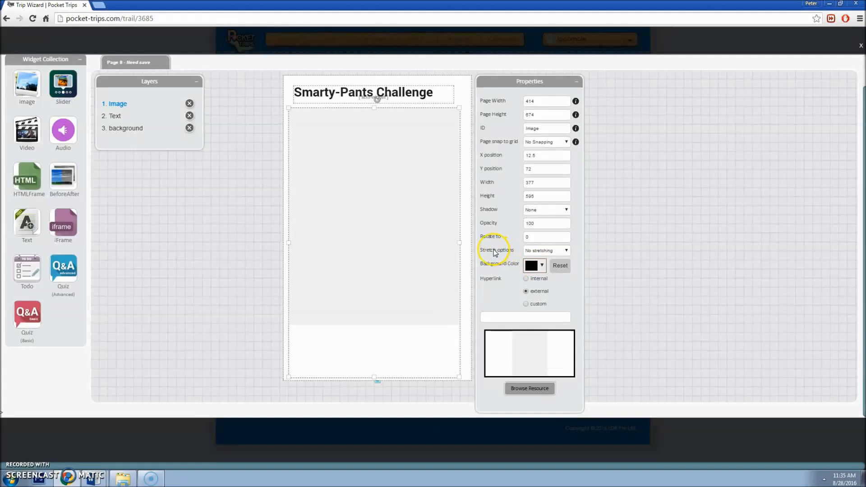
left_click(536, 252)
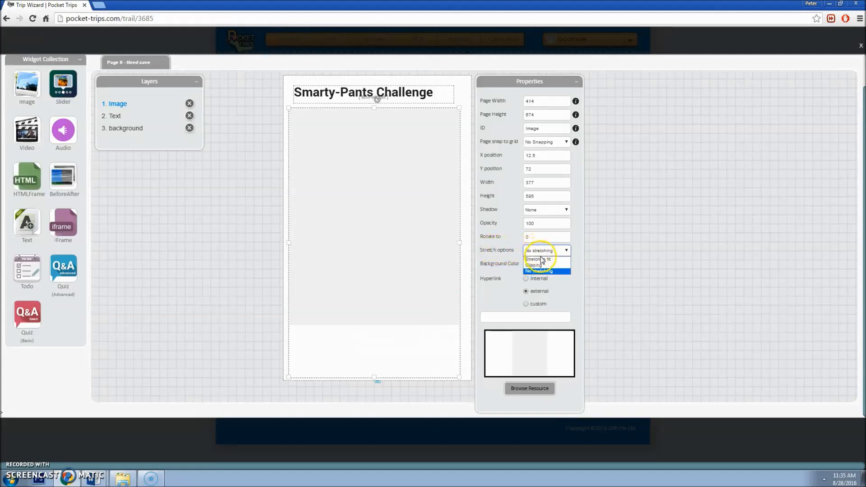
left_click(544, 261)
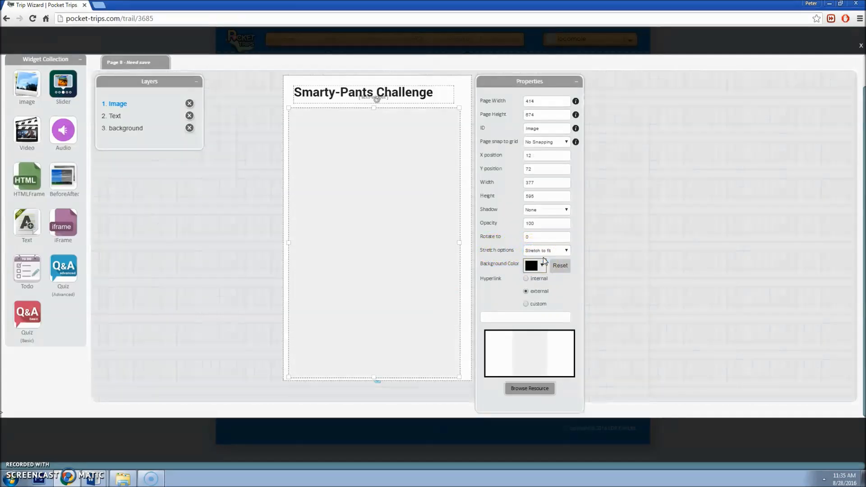
left_click_drag(374, 374, 374, 362)
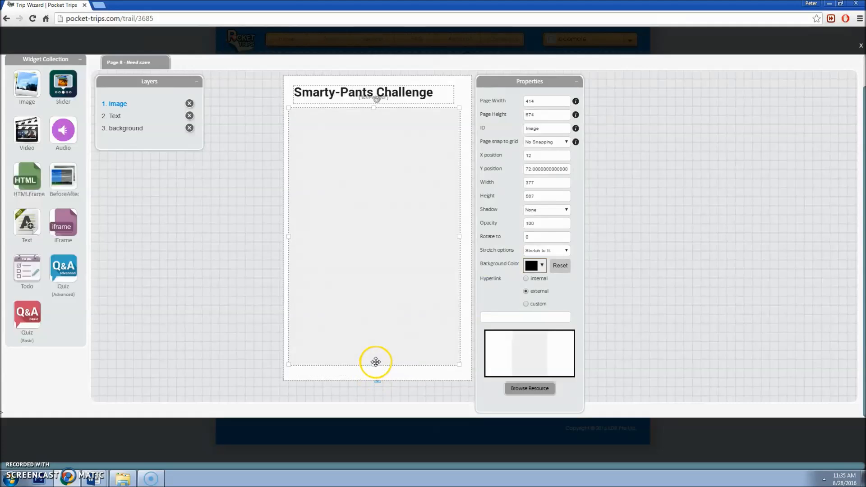
Step: Position the image at X 23, Y 70
double_click(537, 157)
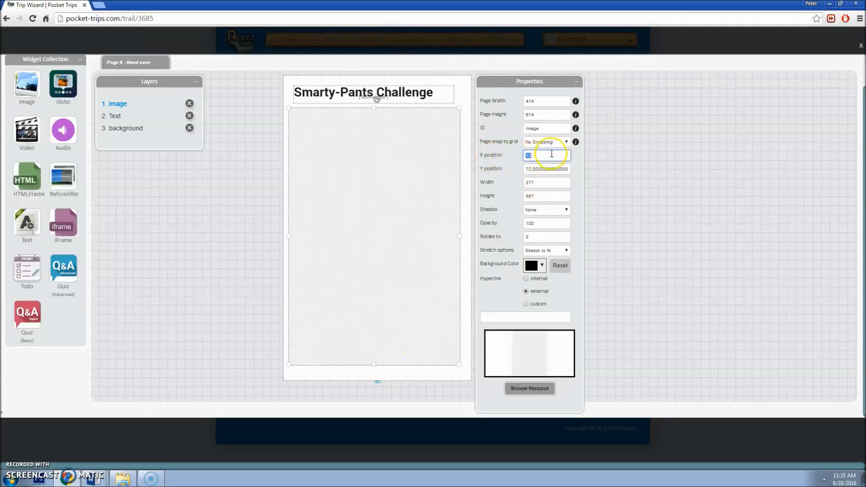
type("23")
key("Tab")
type("72")
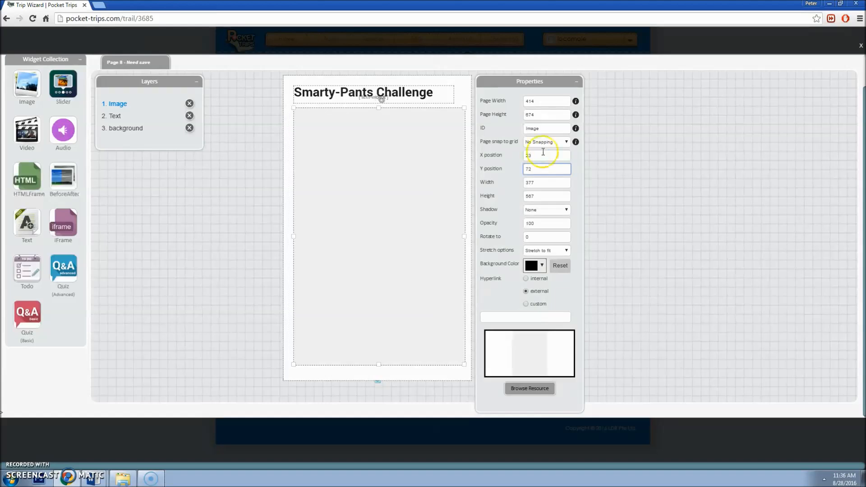
type("70")
key("Tab")
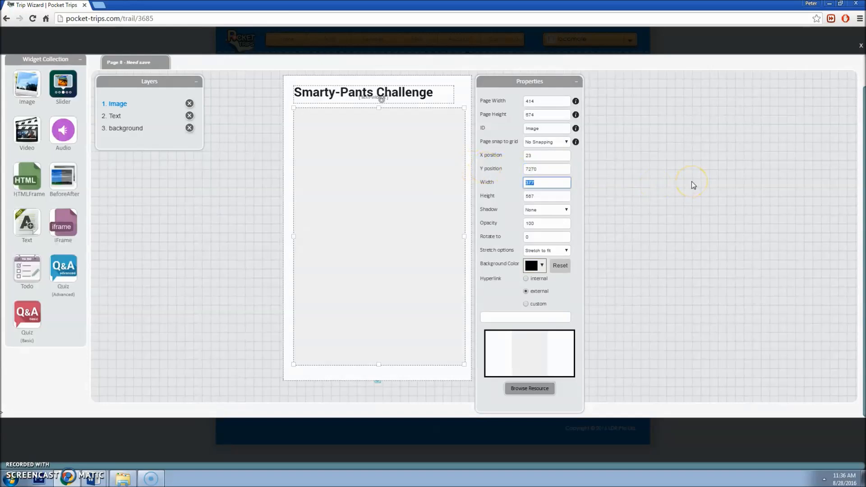
key("shift+Tab")
type("70")
key("Tab")
Step: Size the image to 368 wide by 550 high
type("377")
key("BackSpace")
key("BackSpace")
key("BackSpace")
type("368")
key("Tab")
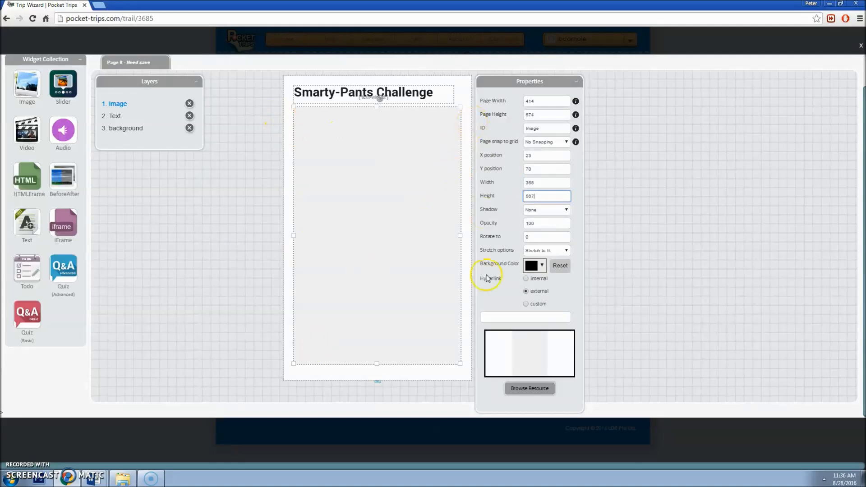
left_click(551, 197)
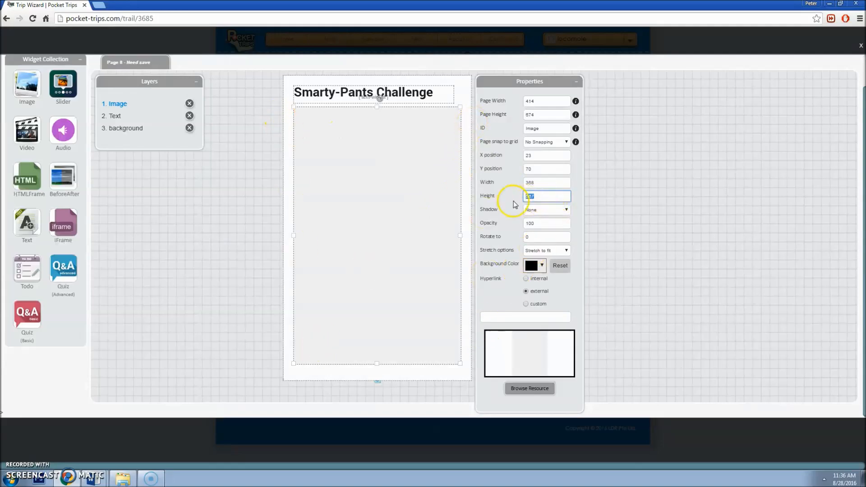
key("BackSpace")
key("BackSpace")
key("BackSpace")
type("550")
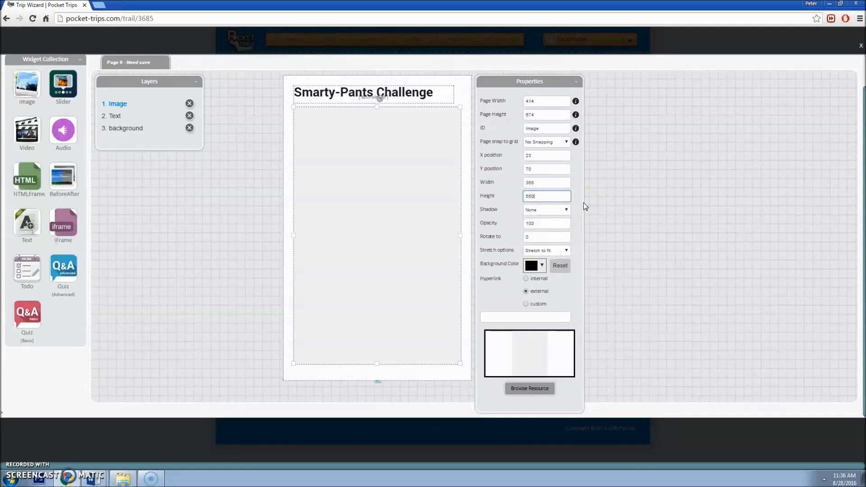
key("Tab")
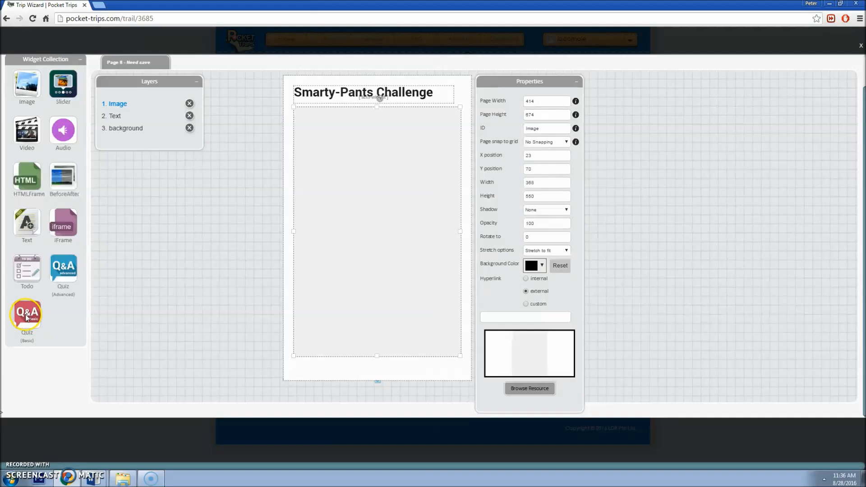
Step: Drop a Quiz (Basic) widget below the title at X 24, Y 71, sized 368 by 501
left_click_drag(45, 314, 310, 130)
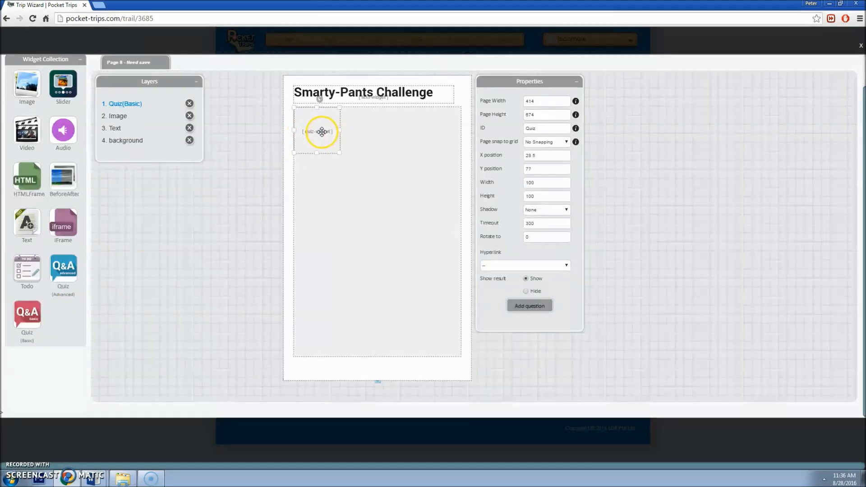
left_click_drag(327, 145, 458, 354)
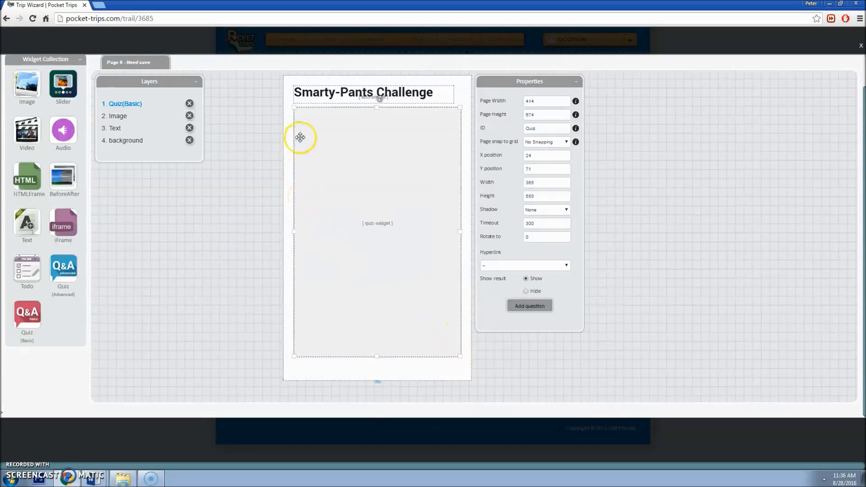
left_click_drag(378, 357, 376, 332)
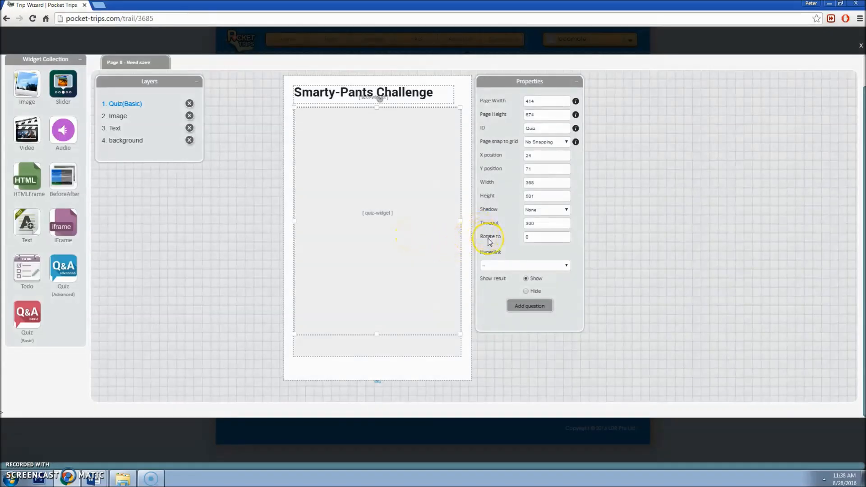
left_click(526, 302)
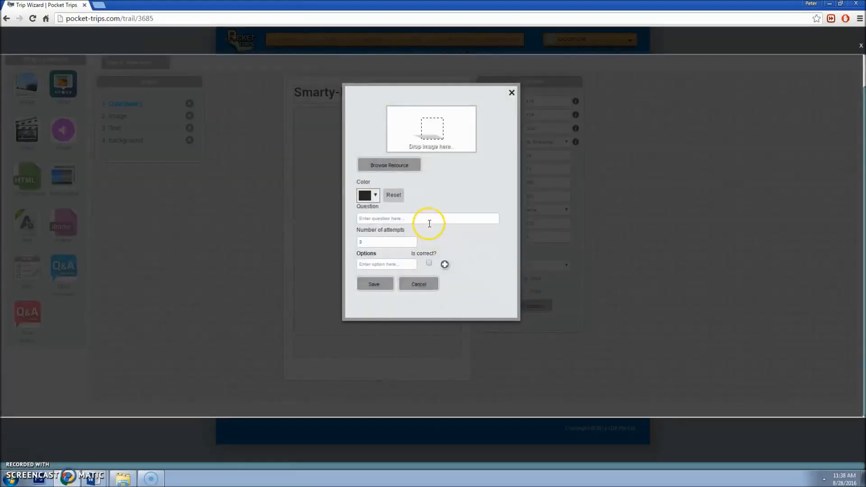
Step: Paste the question 'How tall is a SuperTree?' from the Marina Bay trail document
left_click(429, 221)
left_click(403, 263)
left_click(409, 172)
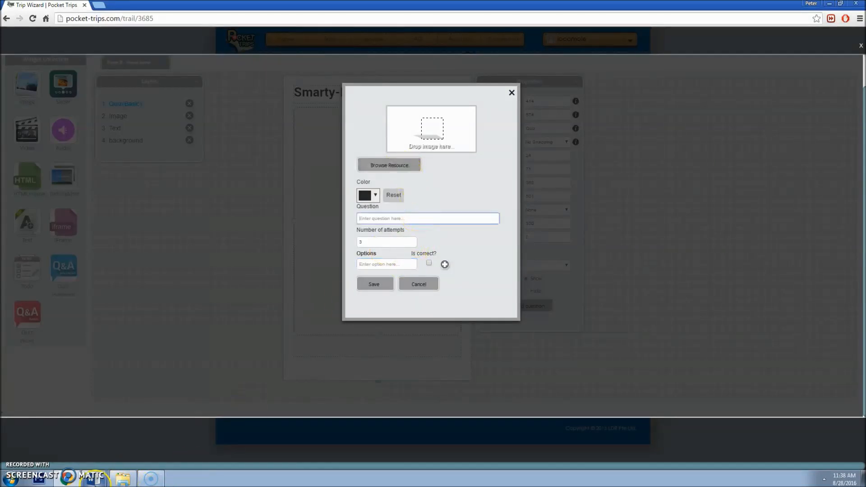
left_click(93, 478)
left_click(90, 443)
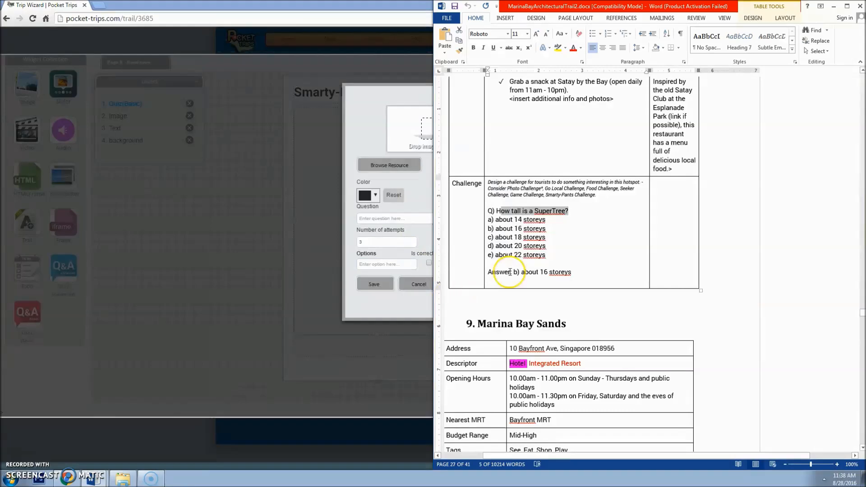
left_click_drag(579, 215, 489, 212)
key("ctrl+c")
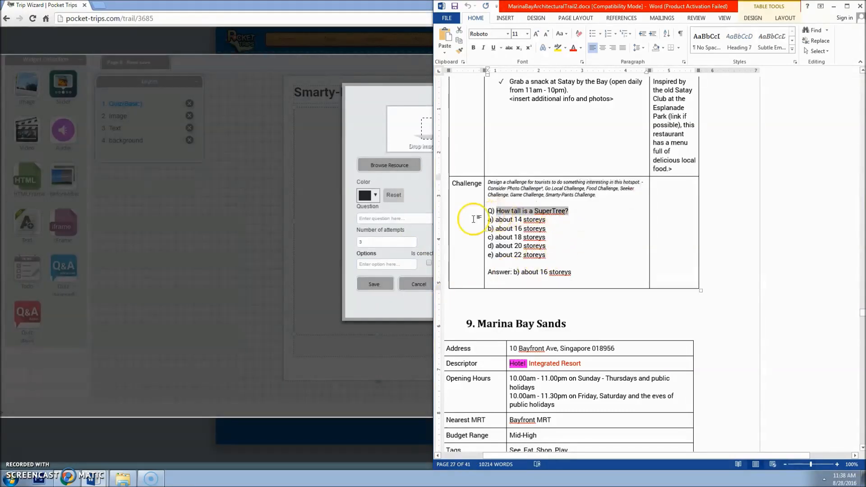
left_click(411, 219)
key("ctrl+v")
Step: Fill in four storey answer options, including about 14 and about 16 storeys
left_click(93, 478)
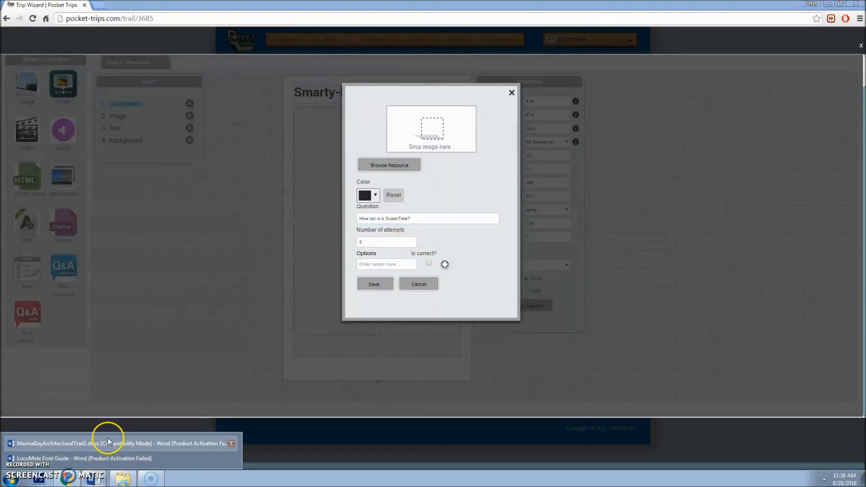
left_click(110, 446)
left_click_drag(546, 220, 504, 222)
left_click(396, 265)
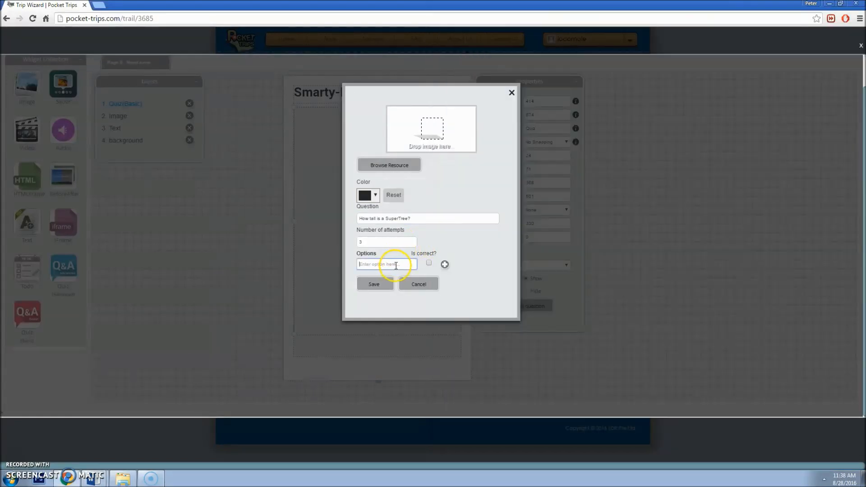
left_click(445, 265)
left_click(97, 479)
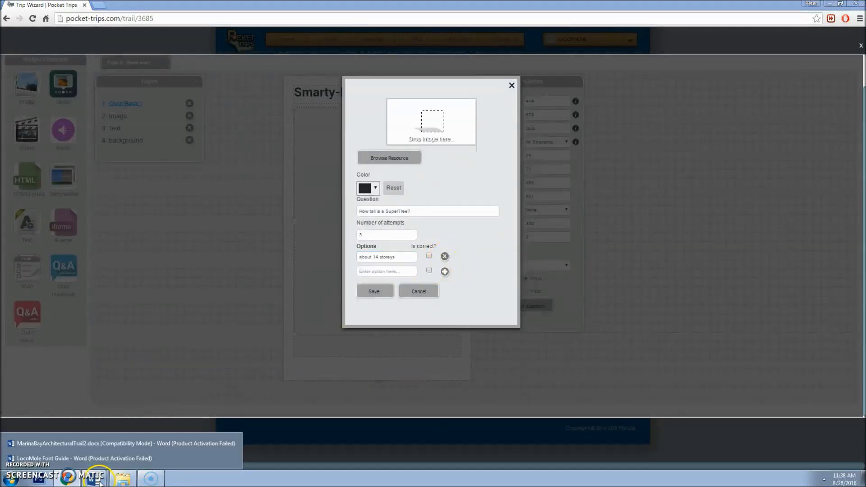
left_click(102, 444)
left_click_drag(547, 229, 495, 229)
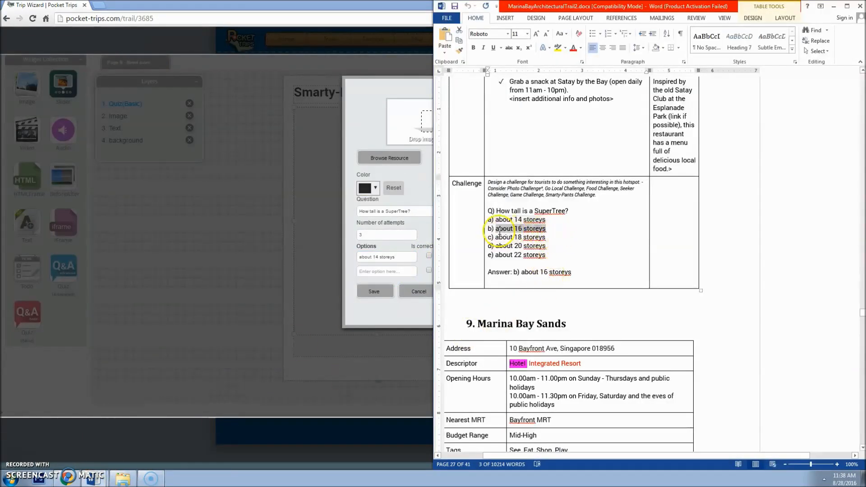
left_click(372, 271)
left_click(445, 272)
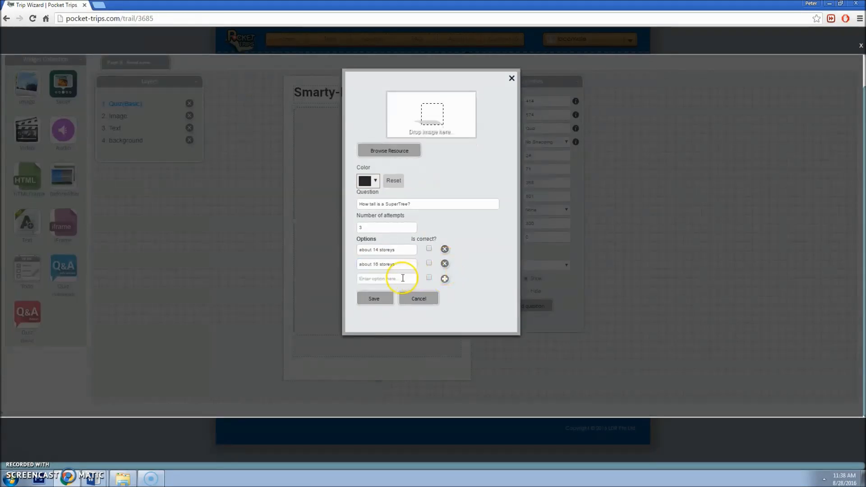
left_click(445, 279)
double_click(374, 286)
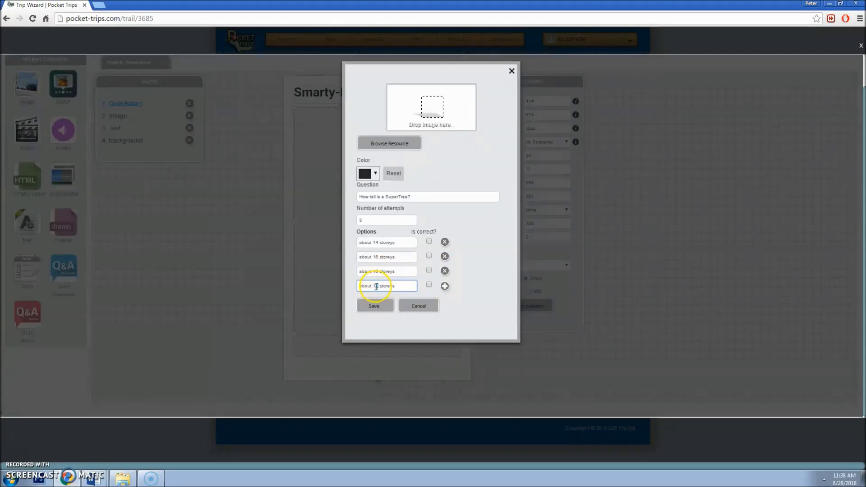
Step: Mark about 16 storeys correct, attach the Gardens by the Bay Supertree photo, and save
left_click(429, 256)
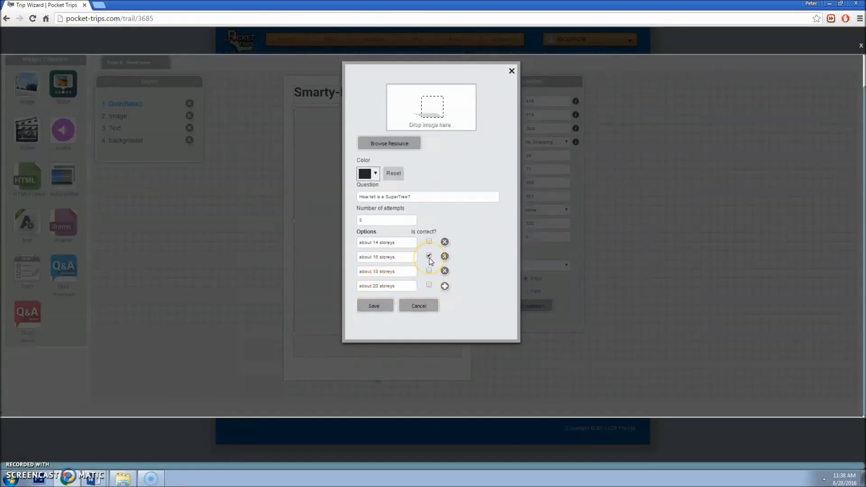
left_click(428, 257)
left_click(405, 144)
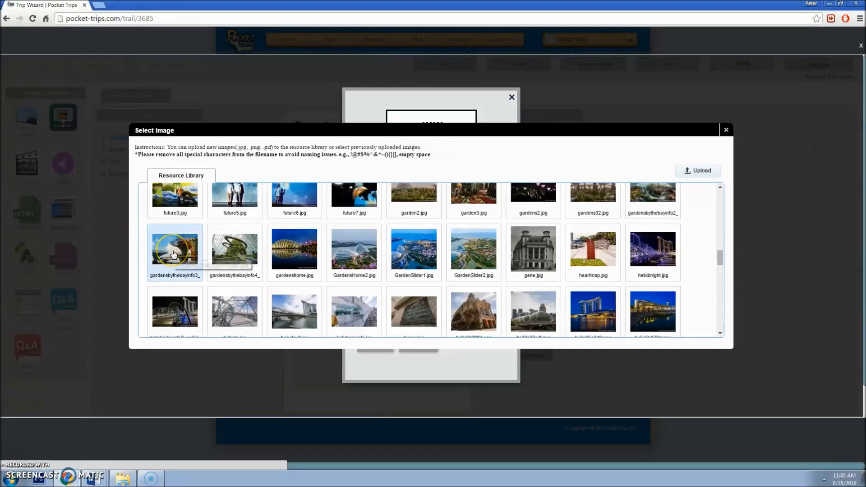
left_click(173, 254)
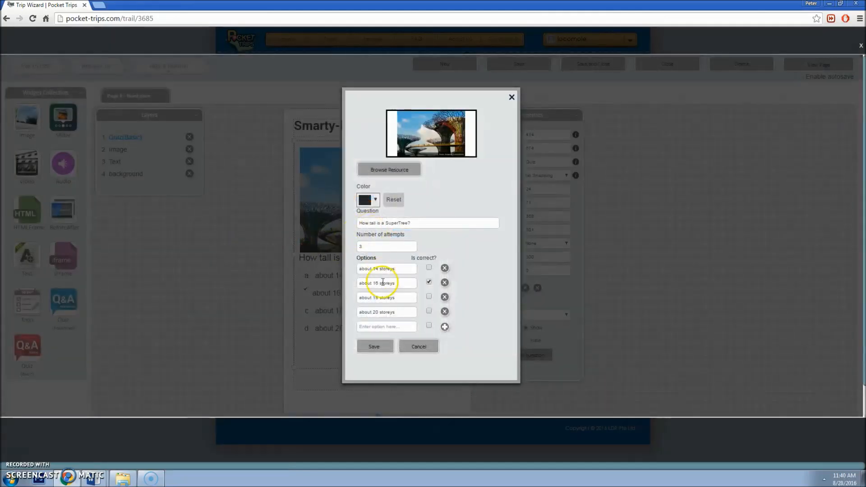
left_click(375, 347)
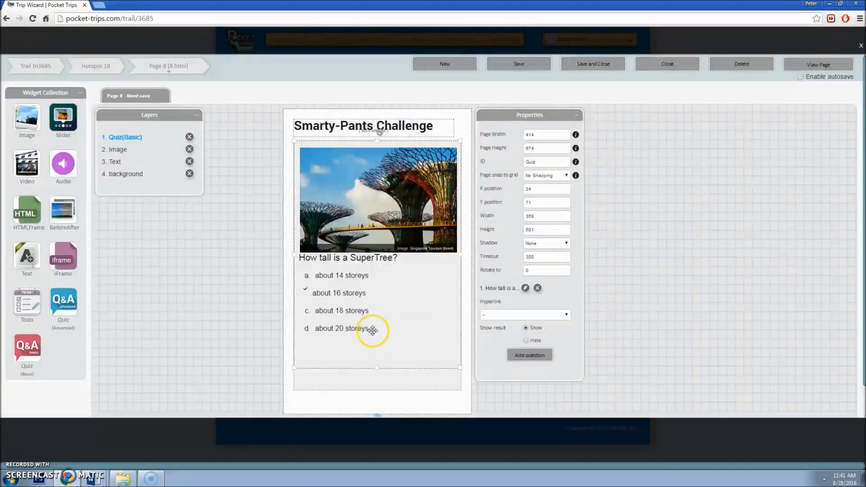
Step: Save the page and test the quiz in tablet preview, answering about 16 storeys correctly
left_click(519, 64)
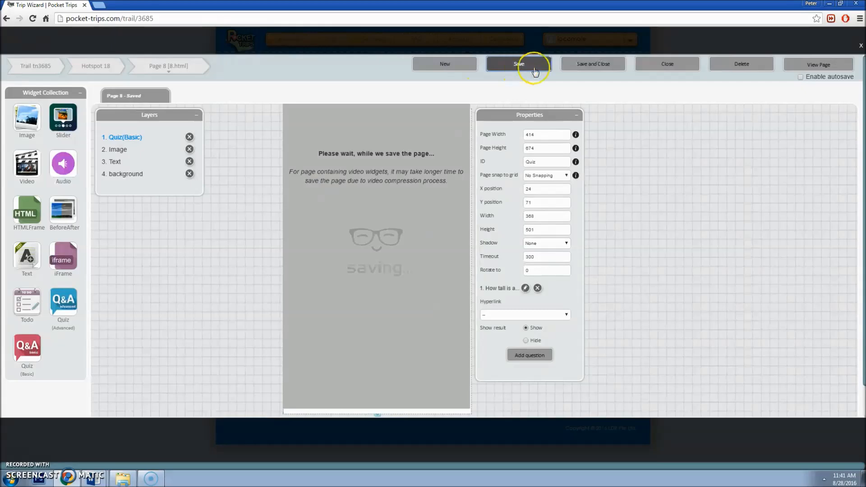
left_click(809, 63)
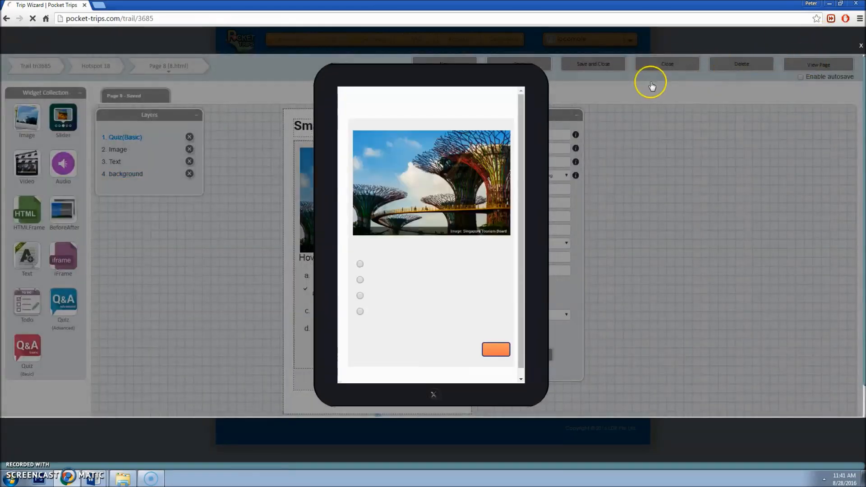
left_click(360, 280)
left_click(495, 347)
left_click(428, 218)
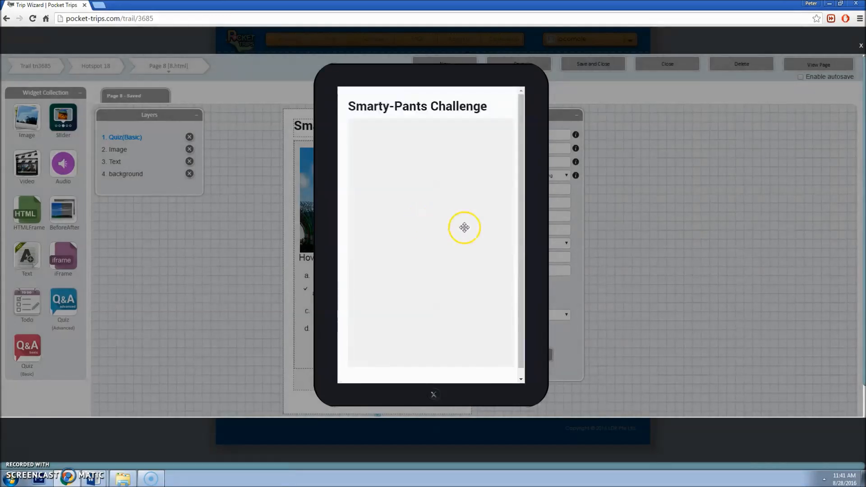
left_click(623, 258)
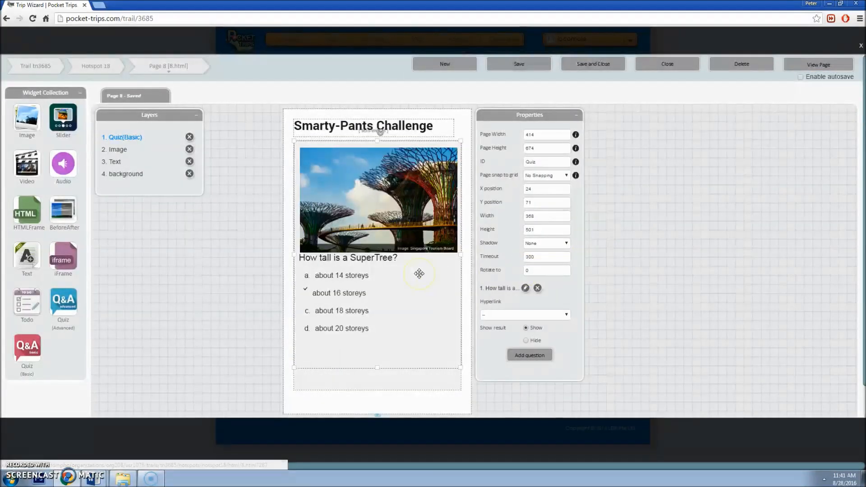
Step: Start adding a second question, then cancel it
left_click(530, 355)
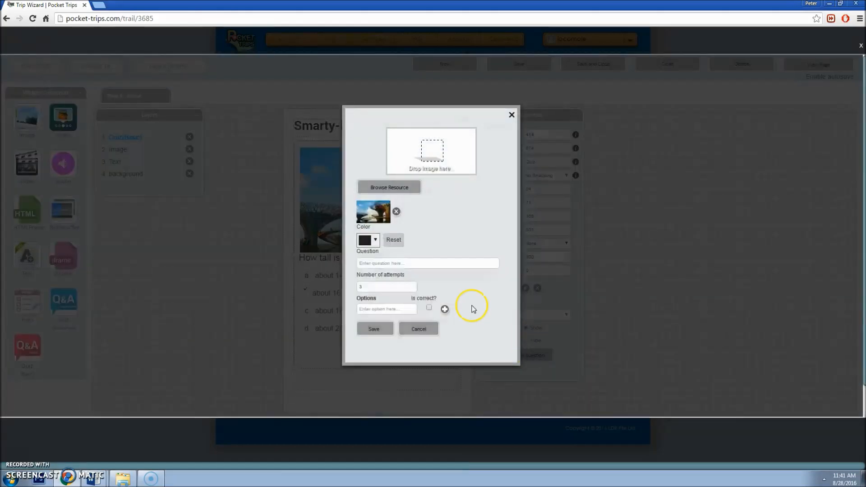
left_click(416, 264)
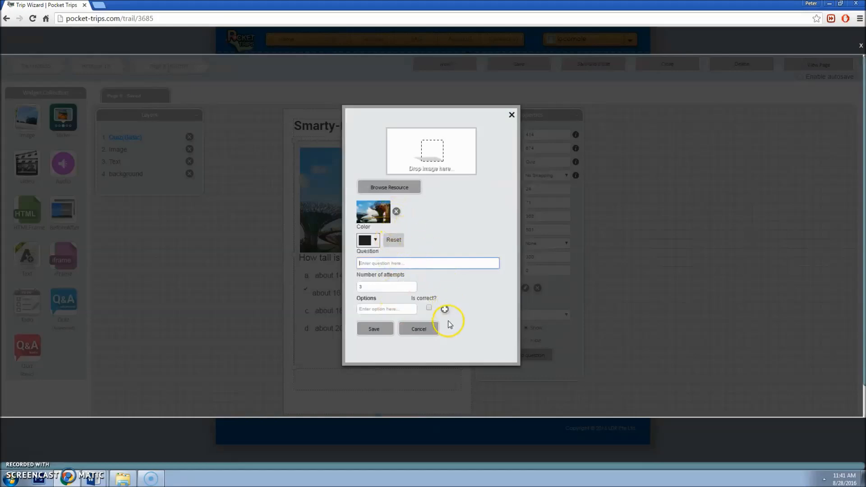
left_click(424, 329)
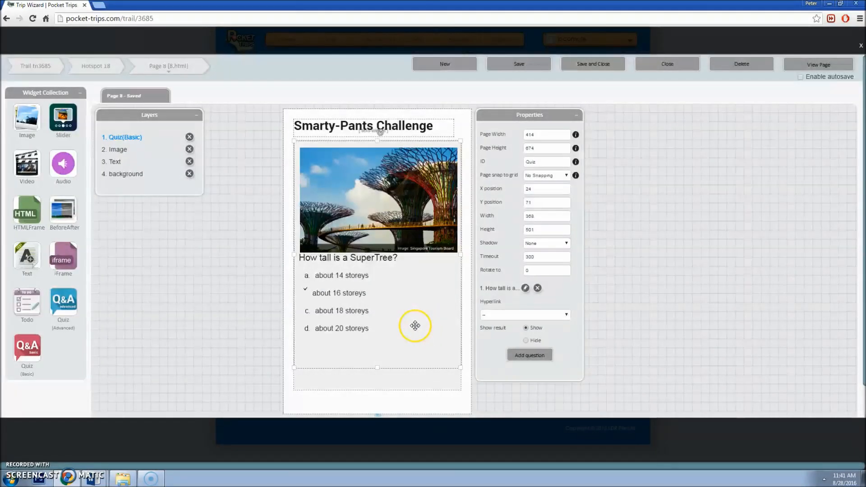
scroll(386, 298, "down", 1)
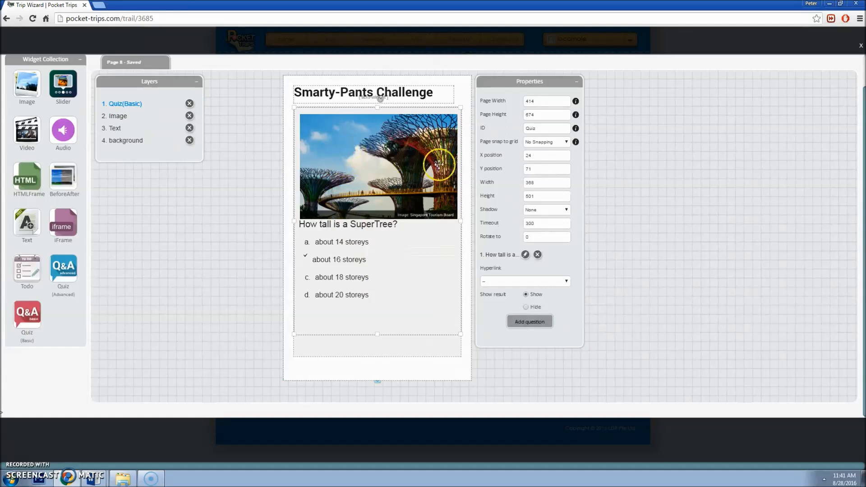
Step: Look over Page 15, the Challenge Completed page, before linking the quiz
left_click(498, 282)
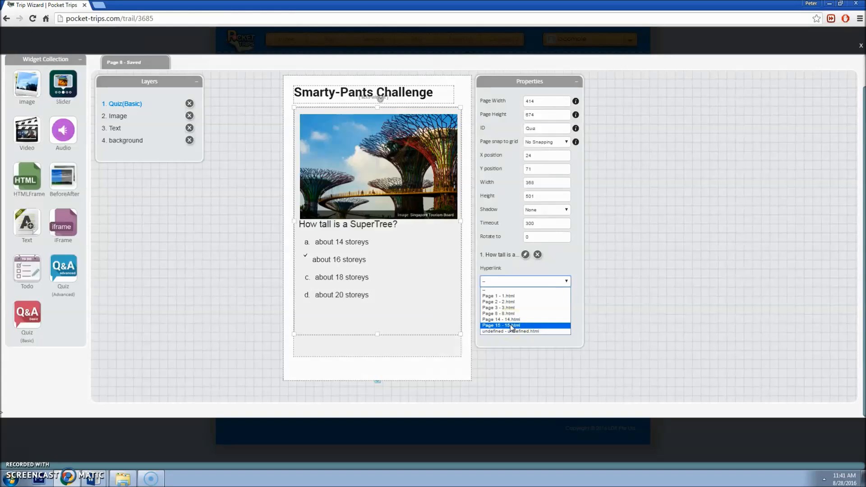
left_click(412, 296)
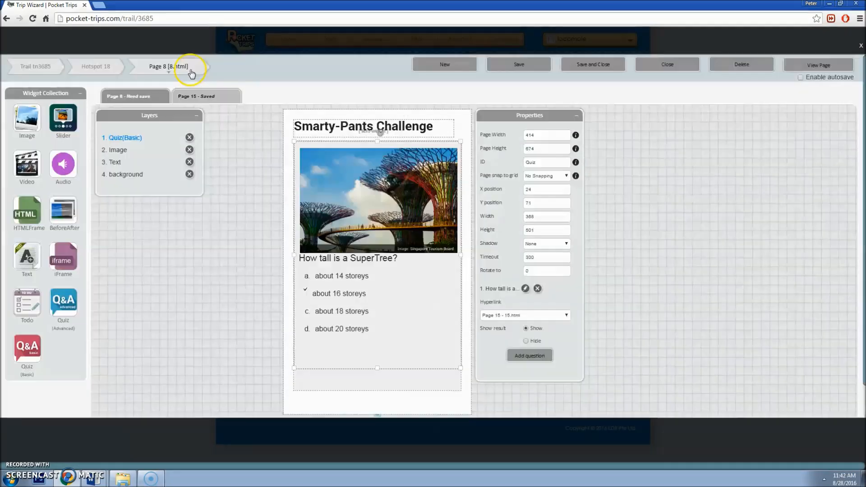
mouse_move(190, 70)
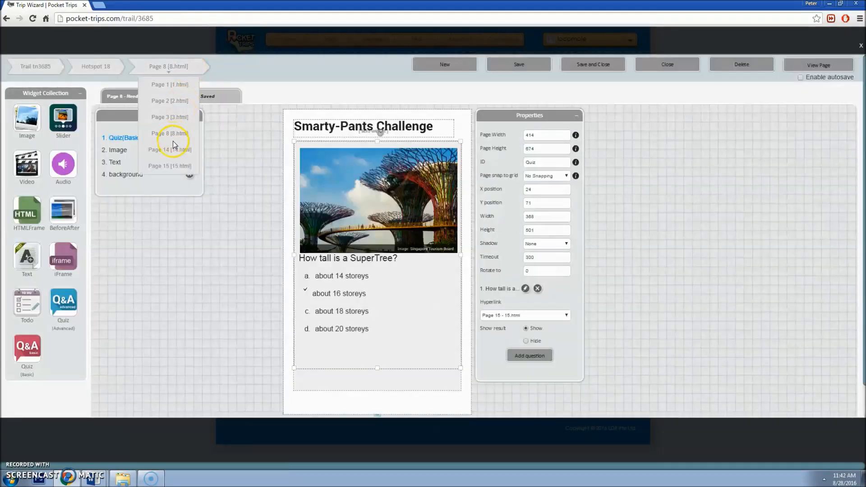
left_click(169, 166)
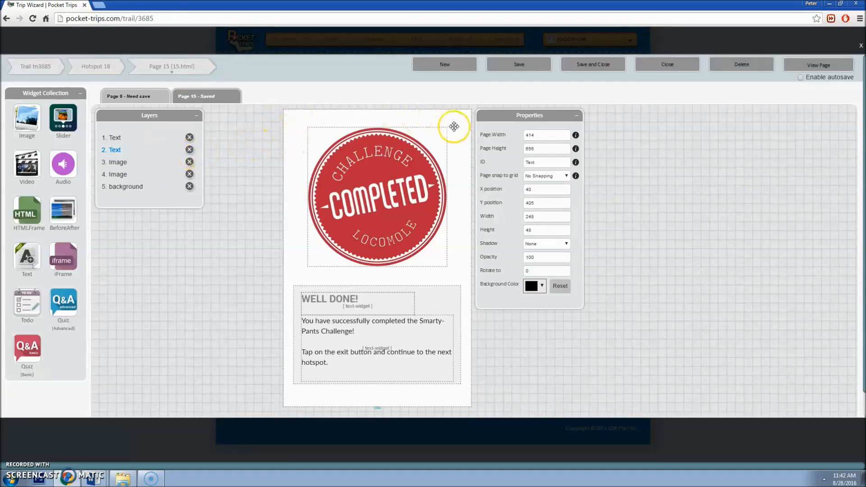
left_click(153, 96)
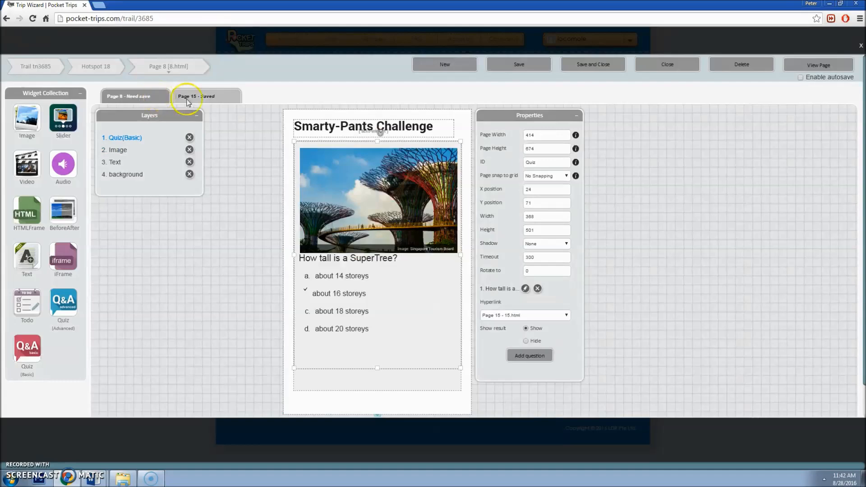
Step: Link the quiz to Page 15 - 15.html, check that page, and return to Page 8
left_click(503, 316)
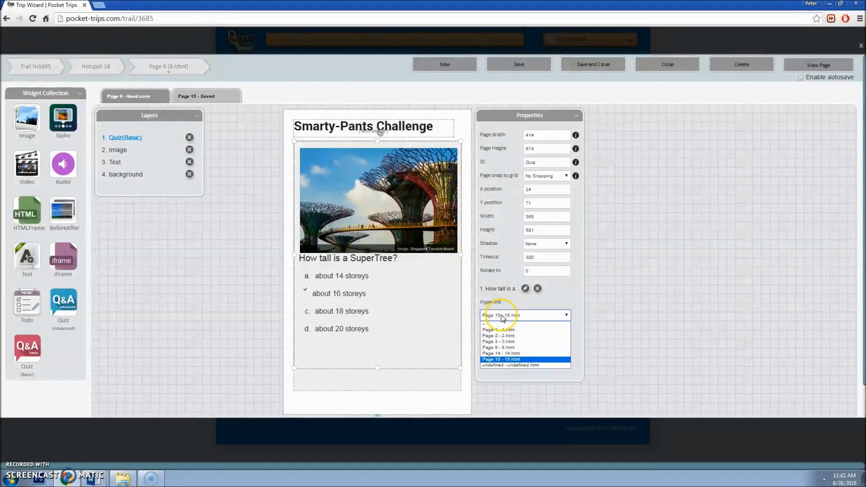
left_click(504, 360)
left_click(224, 96)
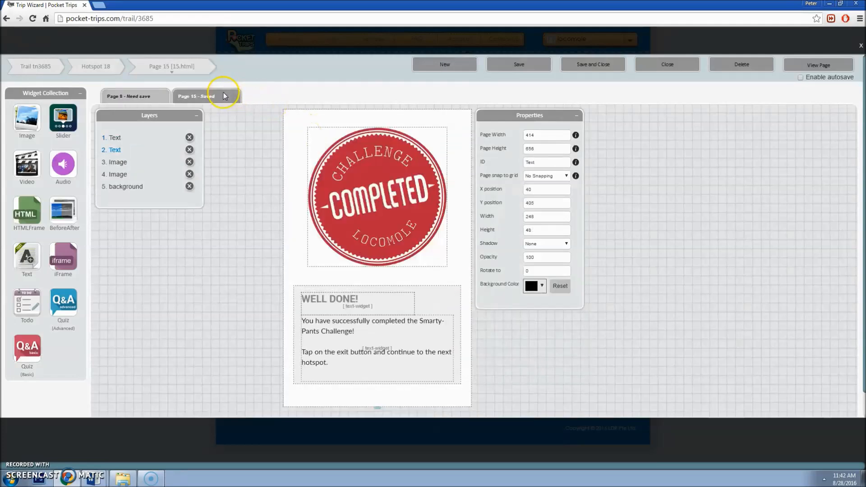
left_click(166, 94)
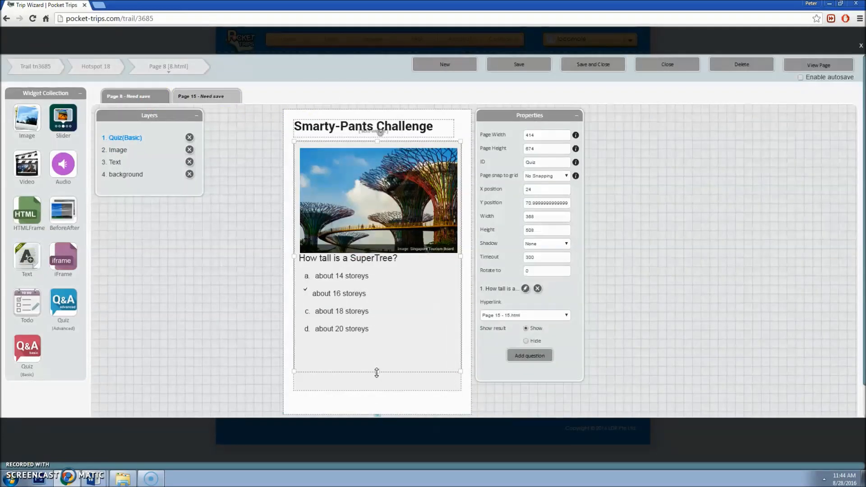
Step: Shorten the quiz box slightly and change the title from 'Smarty-Pants Challenge' to 'Photo Challenge'
mouse_move(377, 372)
left_mouse_down()
mouse_move(377, 323)
mouse_move(378, 367)
left_mouse_up()
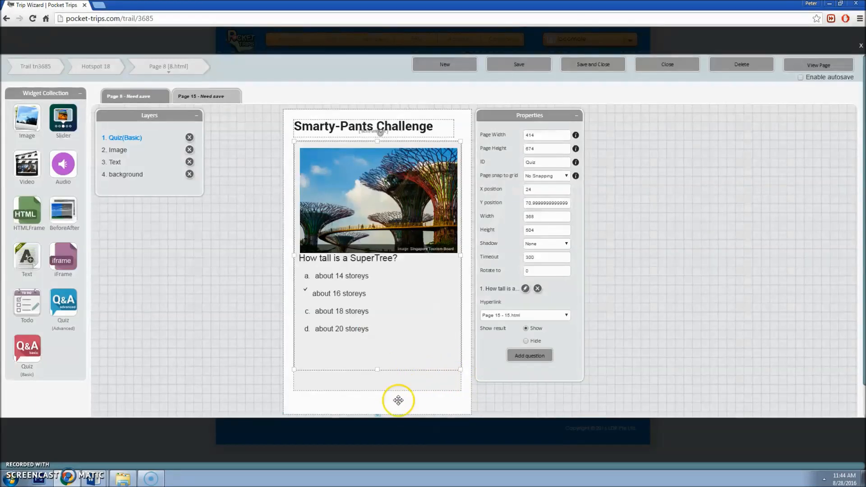
scroll(396, 402, "down", 1)
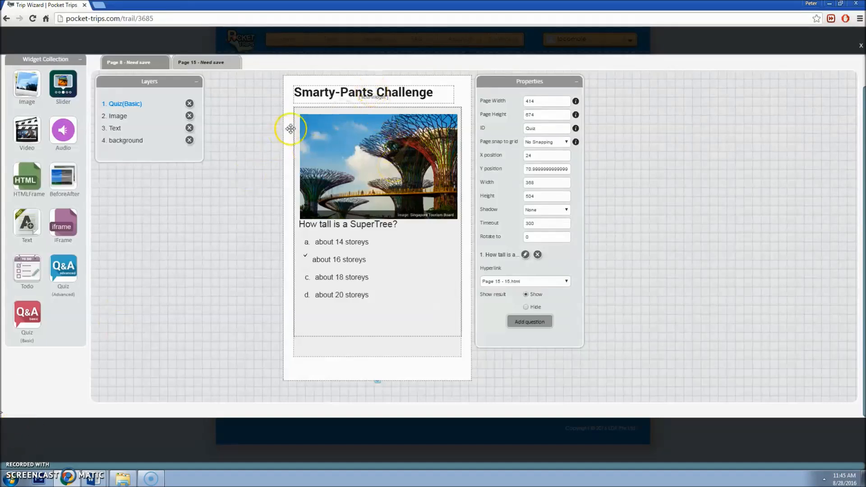
left_click(353, 94)
left_click(353, 94)
left_click_drag(377, 92, 295, 90)
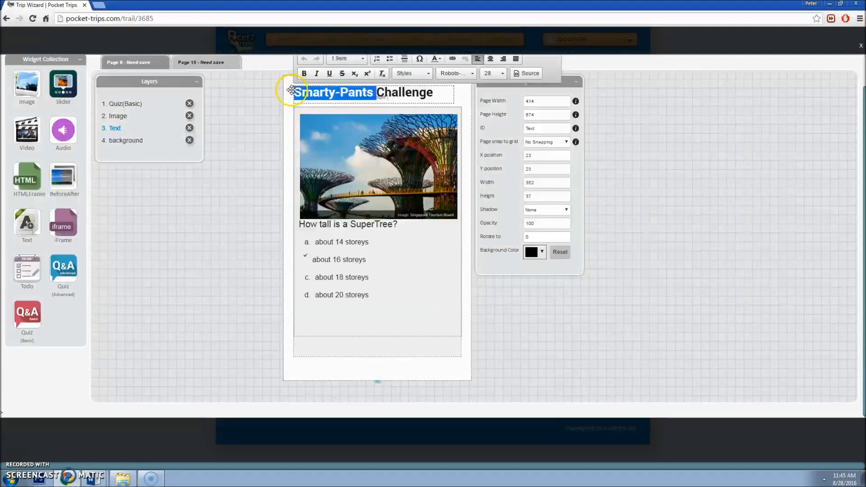
type("Photo")
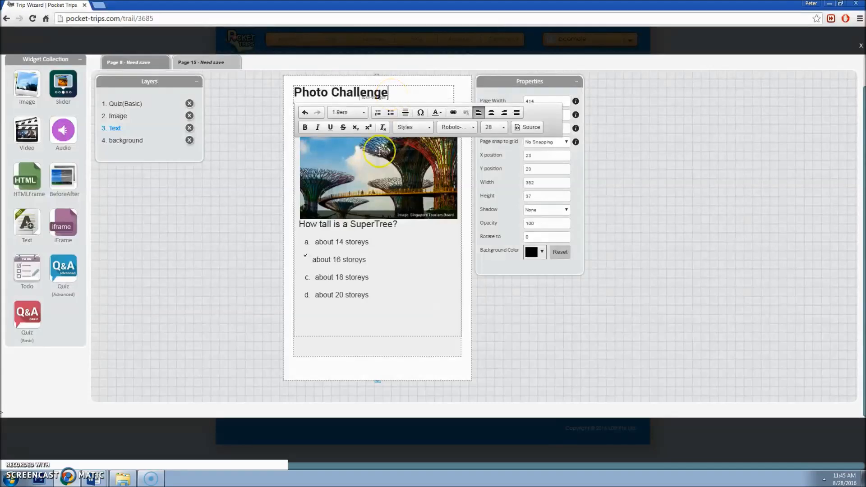
left_click(370, 194)
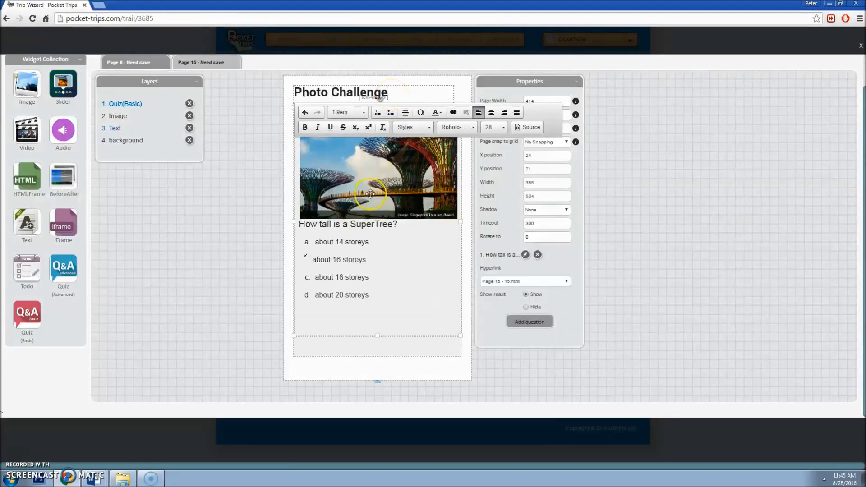
Step: Delete the quiz and SuperTree image, then drop in an empty 100 × 100 Image widget
left_click(190, 104)
left_click(357, 134)
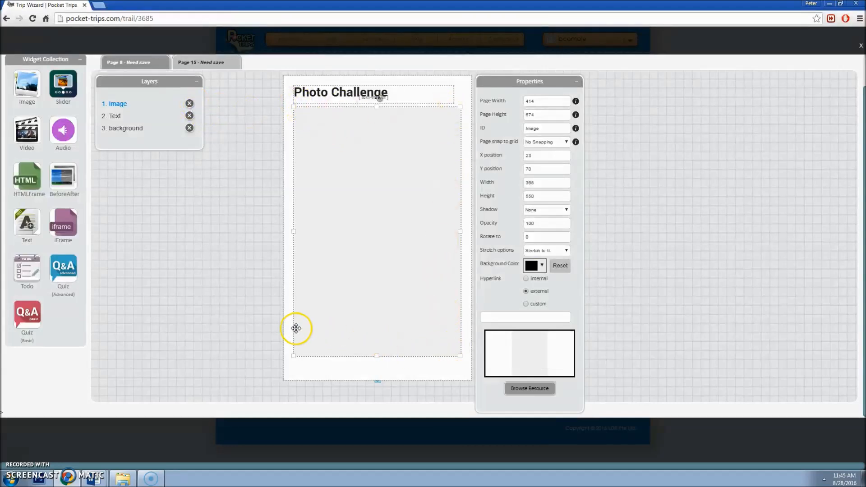
left_click(190, 105)
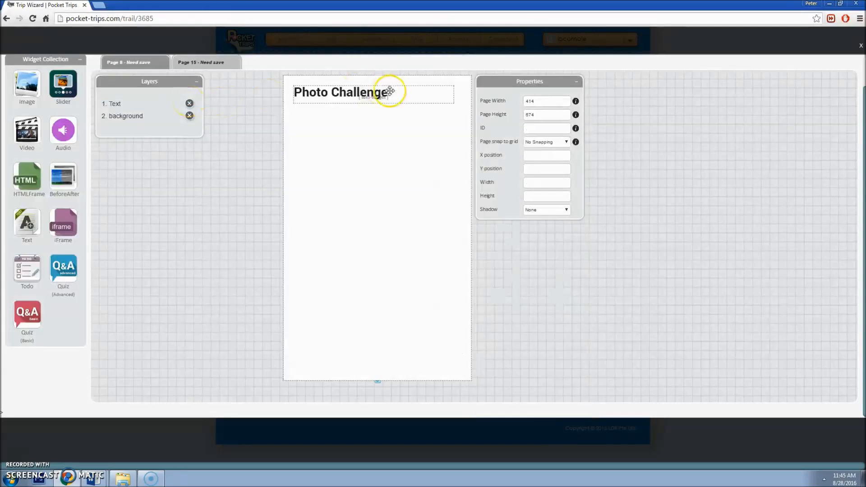
left_click_drag(25, 92, 300, 122)
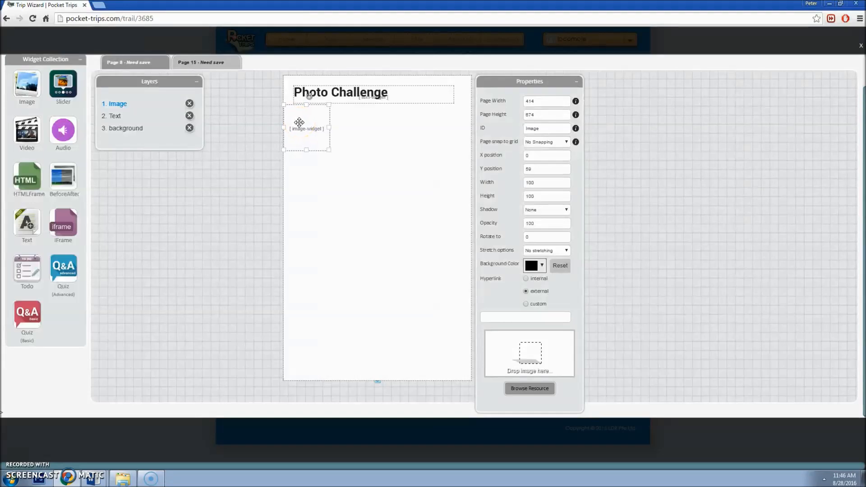
Step: Place the image at X 0, Y 70, sized 414 × 275, and browse for the Rain Oculus photo
left_click_drag(328, 149, 467, 224)
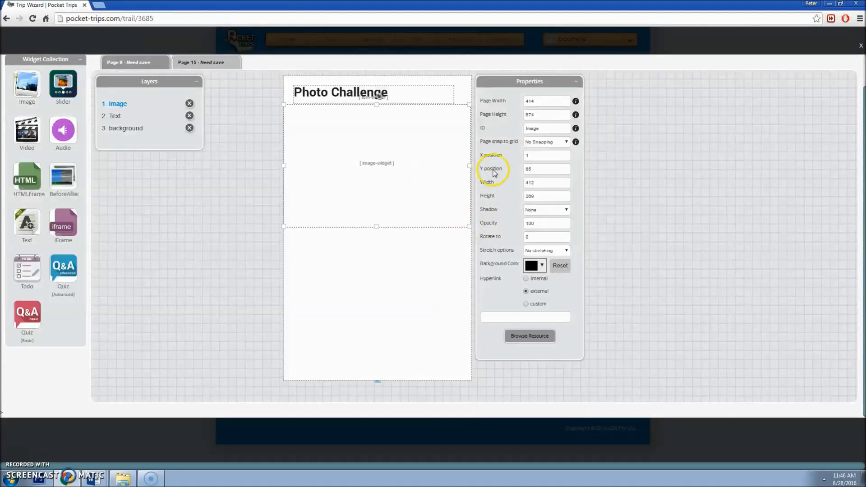
double_click(539, 154)
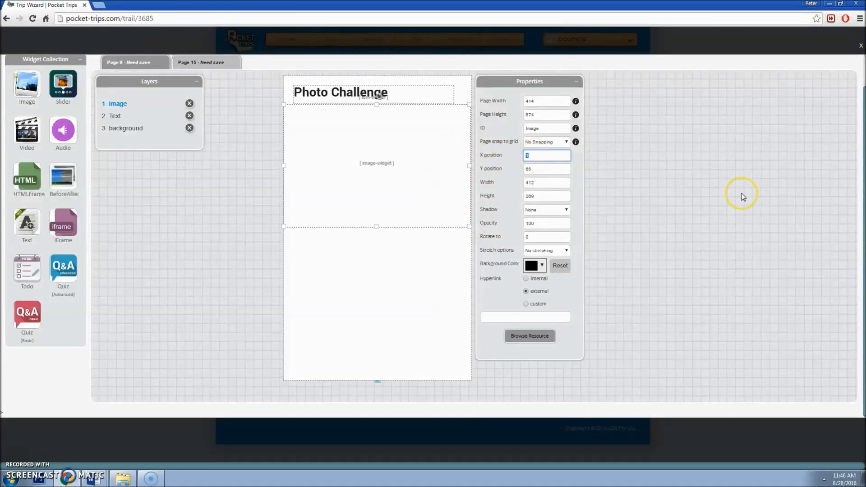
type("0")
key("Tab")
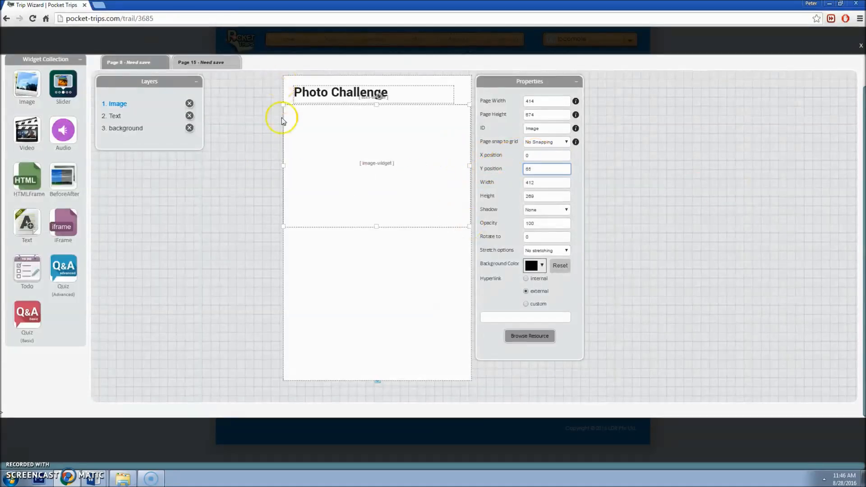
double_click(549, 170)
key("Tab")
type("412")
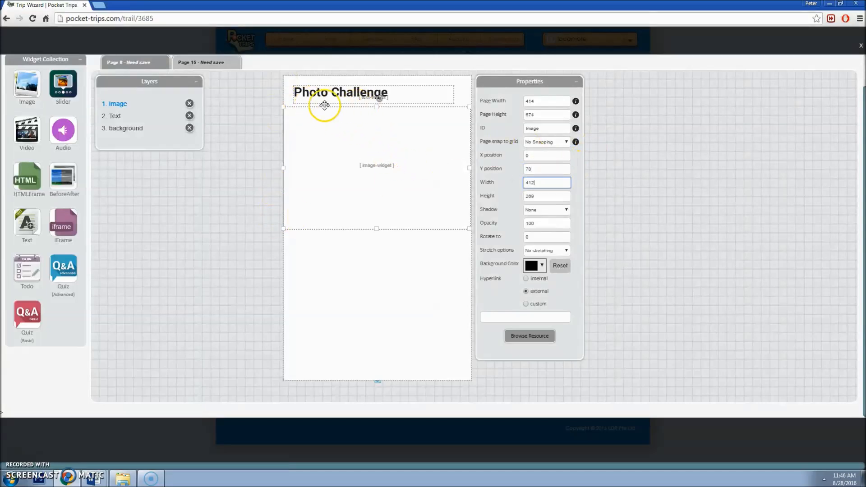
double_click(551, 183)
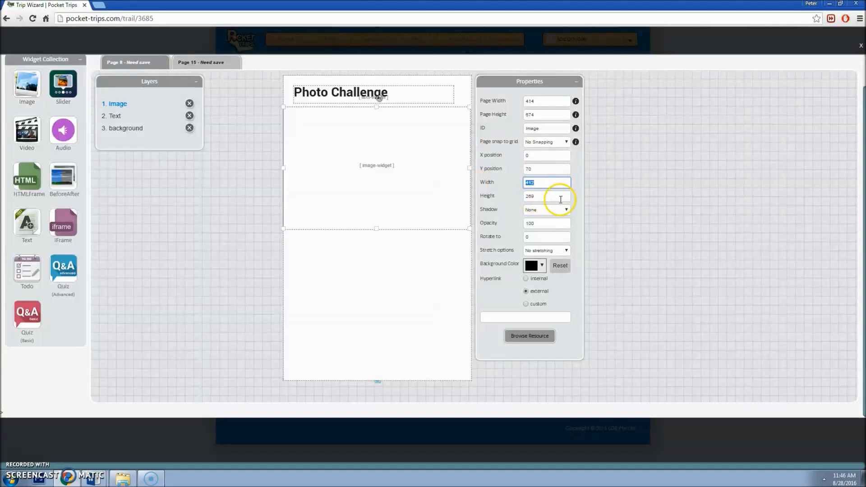
type("414")
key("Tab")
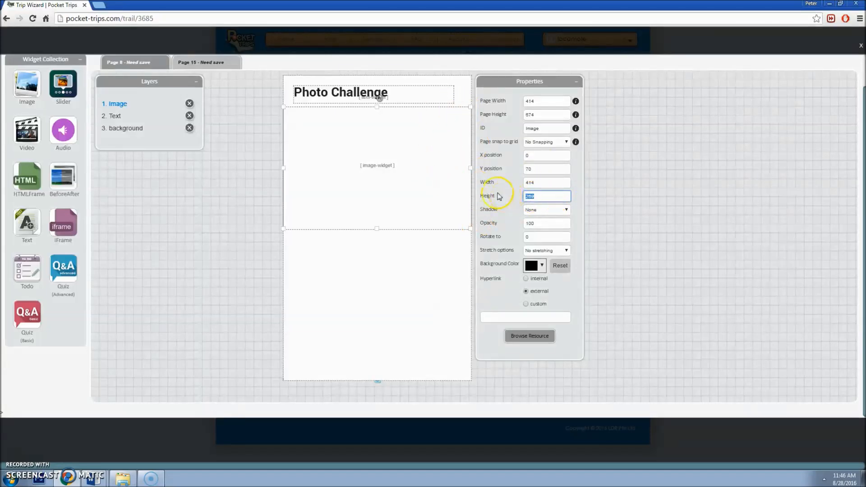
type("275")
key("Tab")
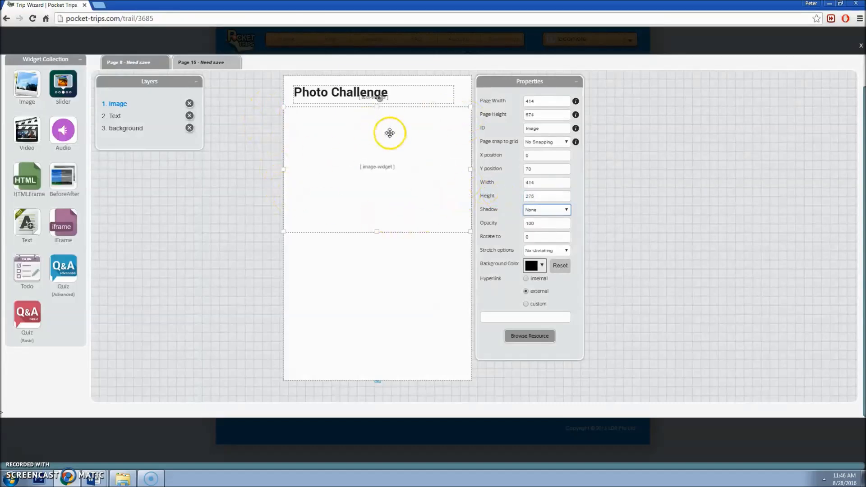
left_click(543, 339)
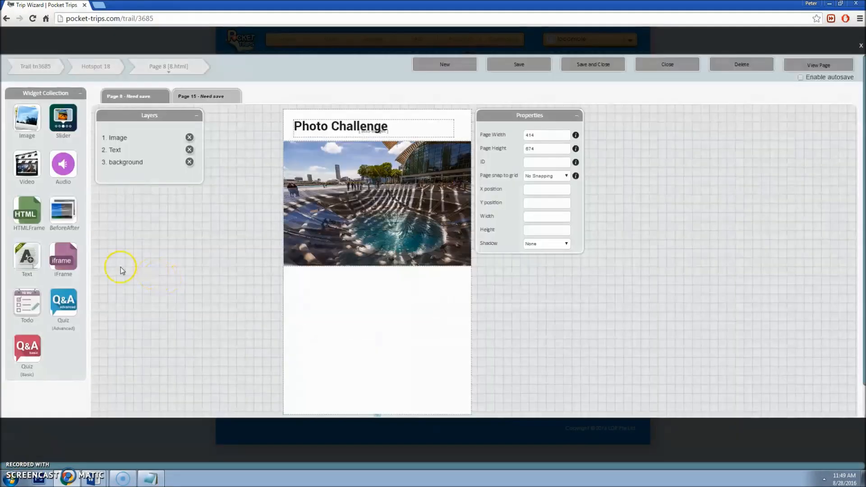
Step: Add a text box below the photo holding the Rain Oculus paragraph from the trail document
left_click_drag(27, 264, 459, 387)
mouse_move(93, 477)
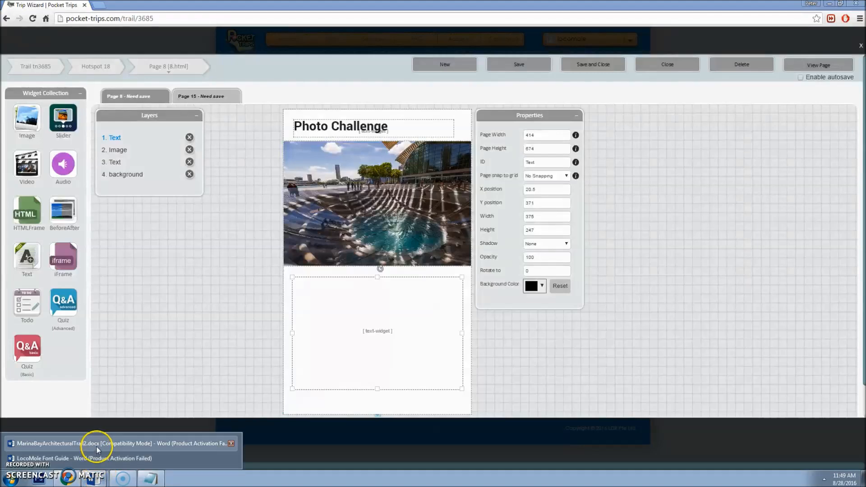
left_click(97, 444)
left_click(484, 174)
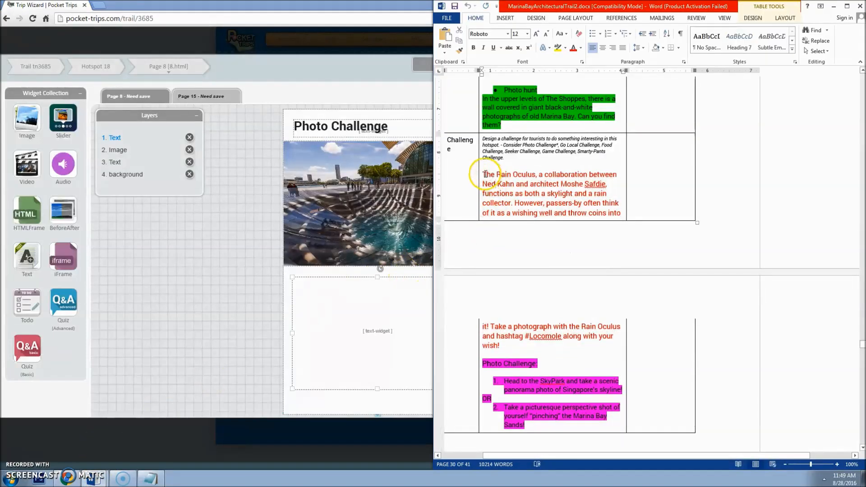
left_click_drag(483, 174, 550, 350)
key("ctrl+c")
left_click(357, 309)
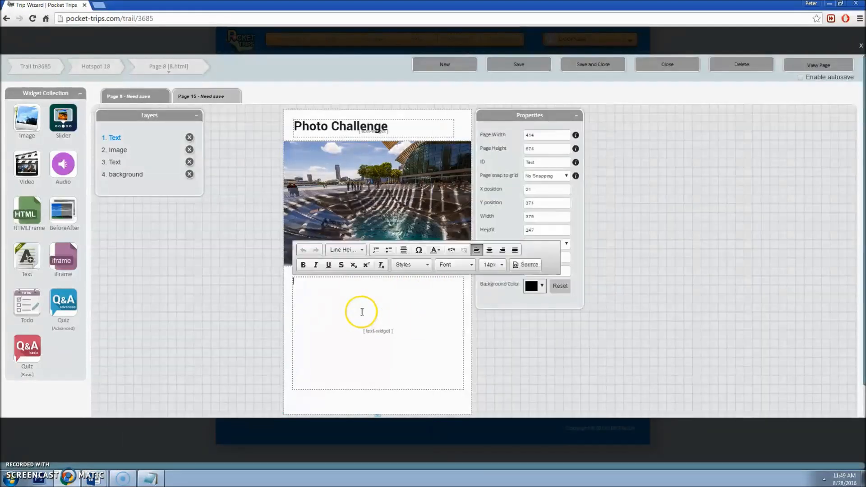
key("ctrl+v")
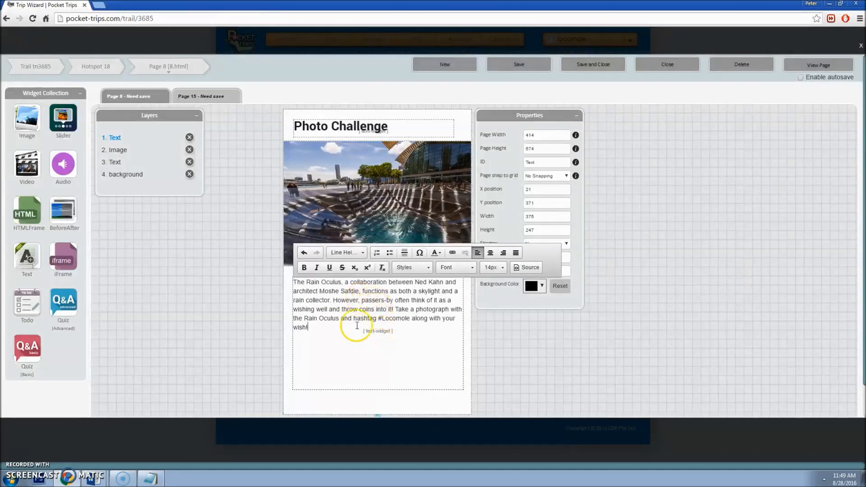
left_click_drag(353, 329, 298, 279)
Step: Style the paragraph per the font guide: Lato Regular, size 18, 1.8em line height
left_click(102, 480)
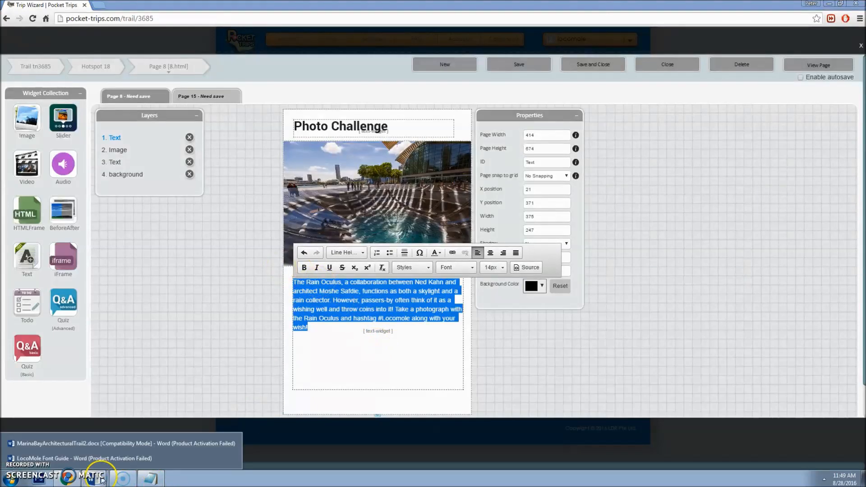
left_click(120, 462)
scroll(627, 312, "up", 5)
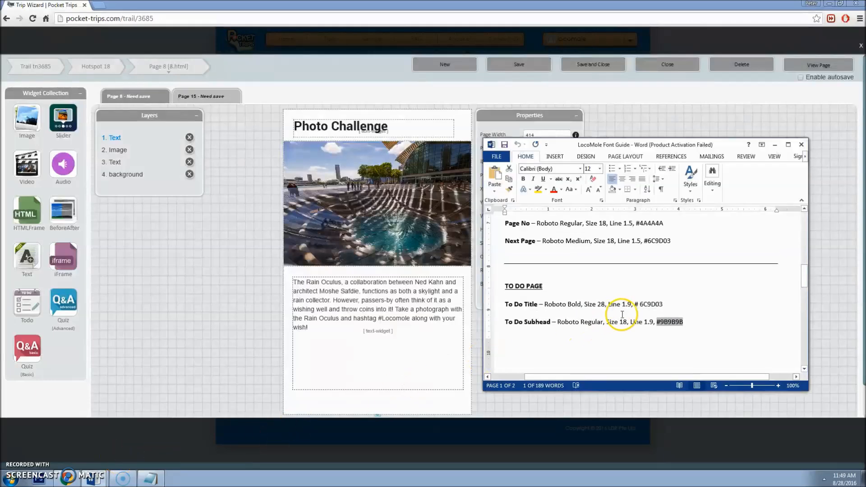
scroll(654, 295, "up", 1)
left_click_drag(656, 286, 561, 290)
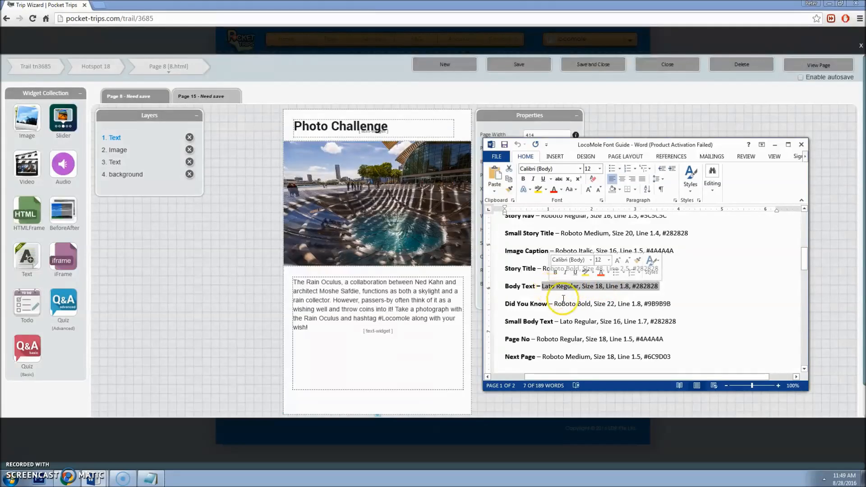
left_click(379, 324)
key("ctrl+a")
left_click(456, 267)
scroll(465, 322, "down", 5)
left_click(488, 320)
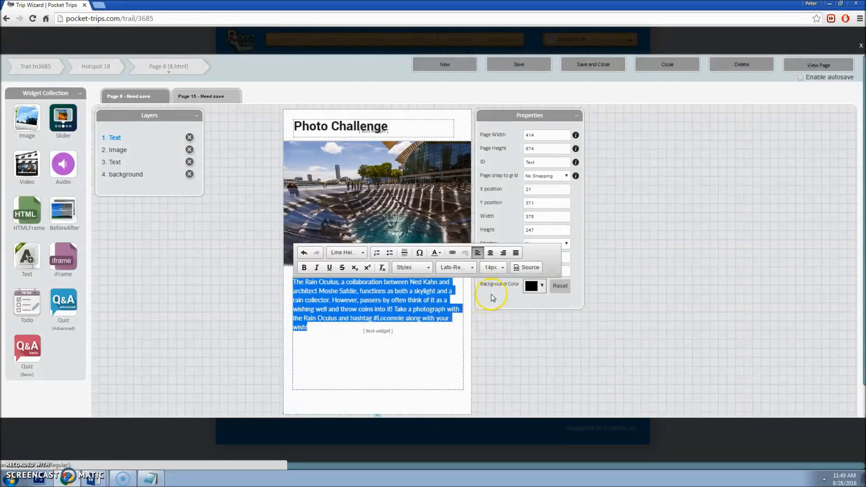
left_click(494, 266)
left_click(507, 285)
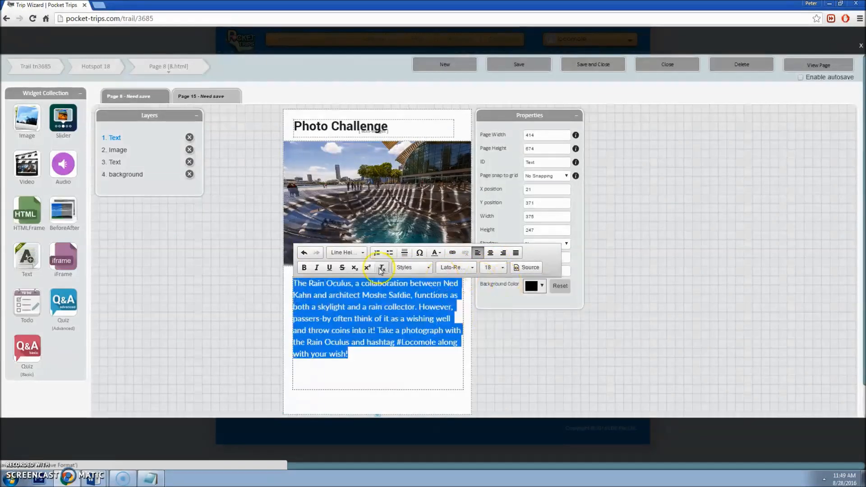
left_click(338, 254)
left_click(353, 287)
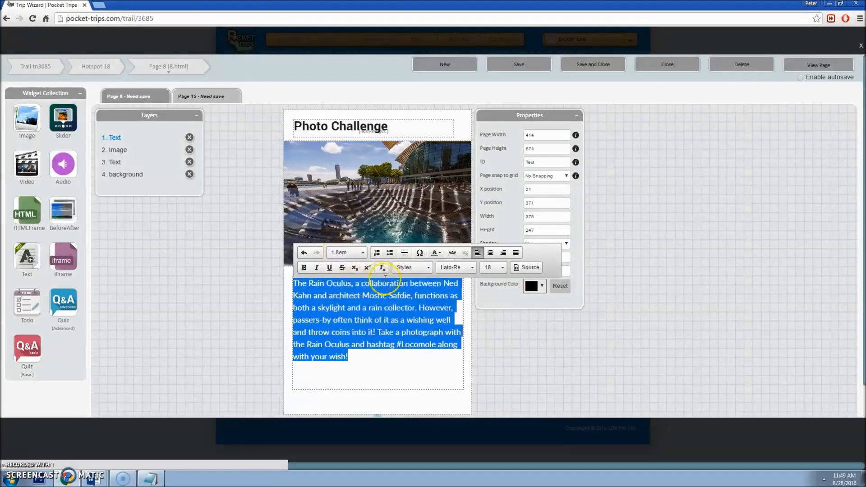
Step: Colour the paragraph dark grey #282828, copied from the LocoMole Font Guide
left_click(441, 256)
left_click(453, 315)
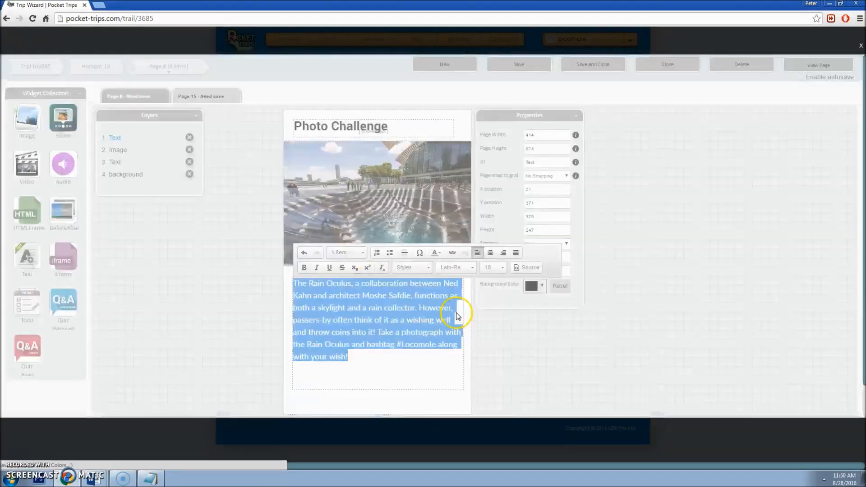
left_click(98, 480)
left_click(106, 460)
left_click(654, 287)
double_click(654, 287)
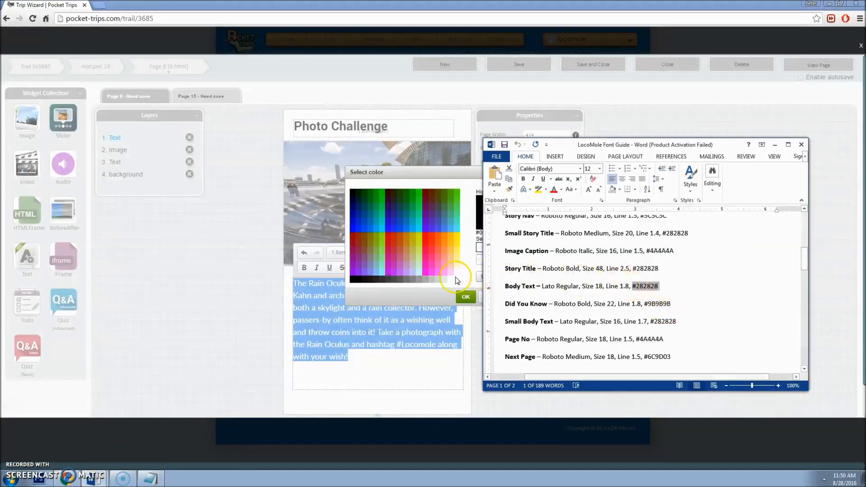
left_click(481, 264)
type("#282828")
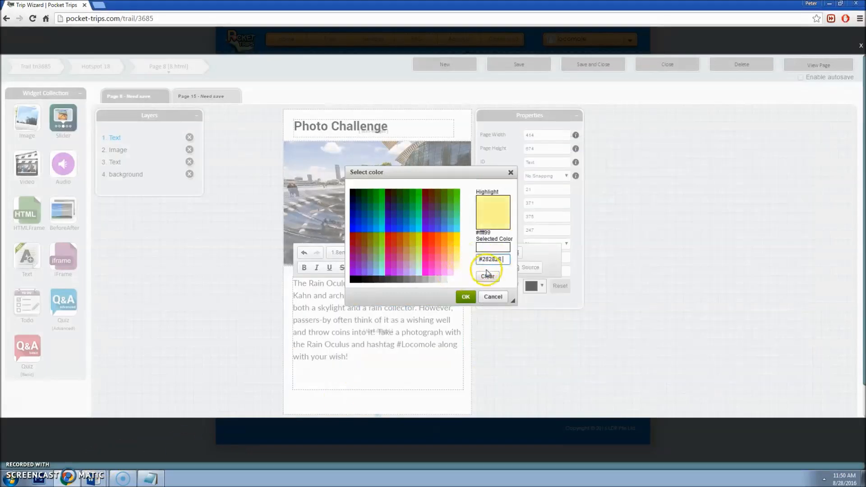
left_click(466, 296)
left_click(408, 360)
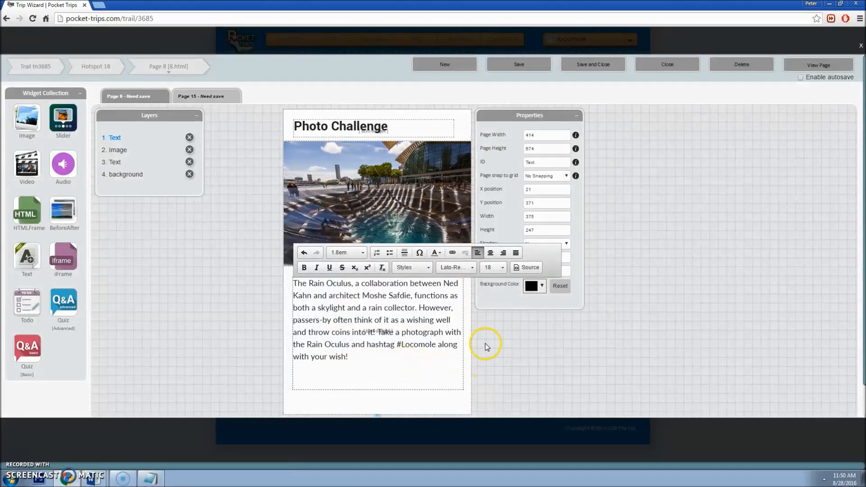
Step: Set the body text box to X 23 and width 368, then shorten its height slightly
left_click(414, 341)
left_click(540, 194)
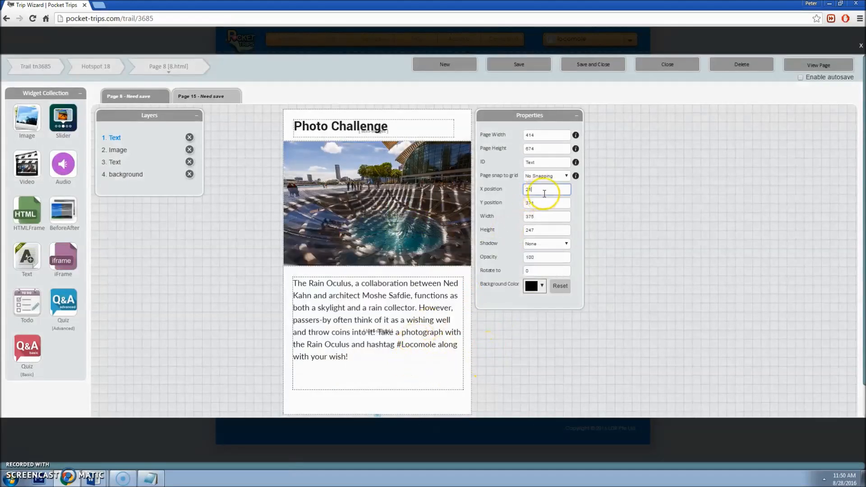
type("23")
key("Tab")
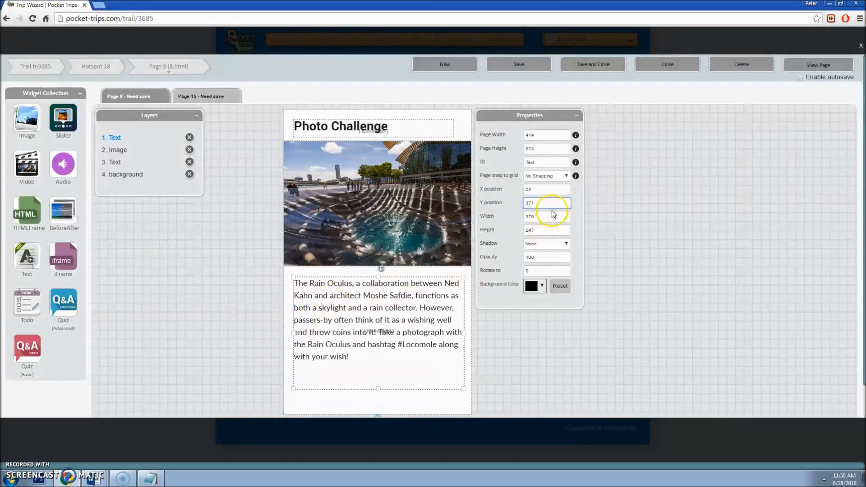
double_click(531, 217)
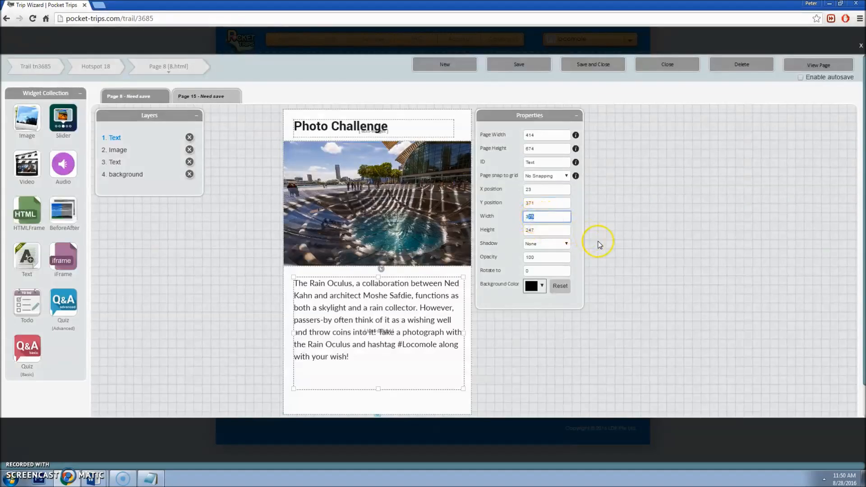
type("368")
key("Tab")
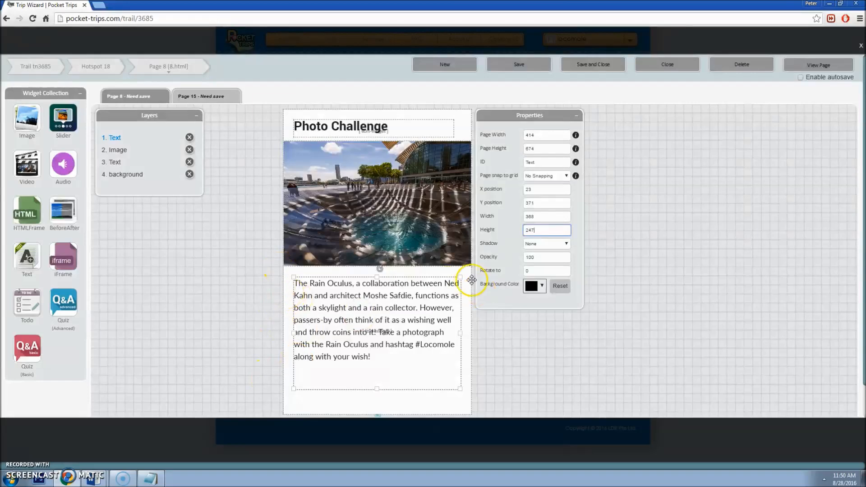
left_click(397, 371)
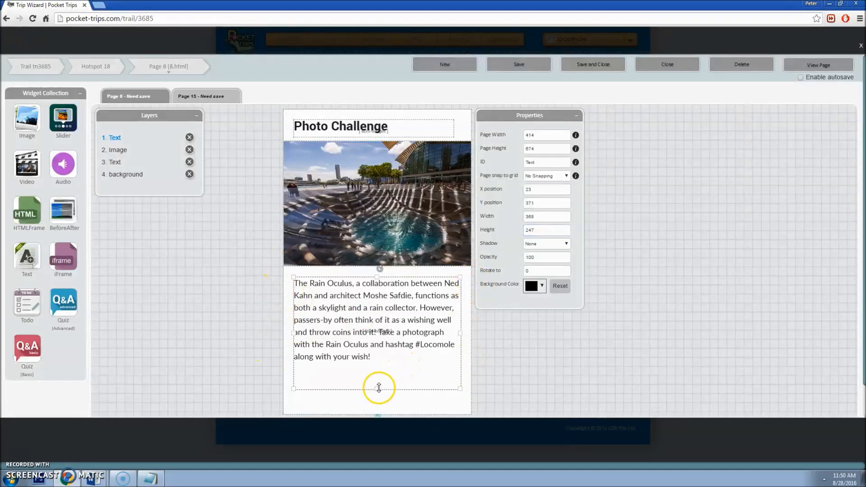
mouse_move(378, 388)
left_mouse_down()
mouse_move(377, 361)
mouse_move(373, 387)
left_mouse_up()
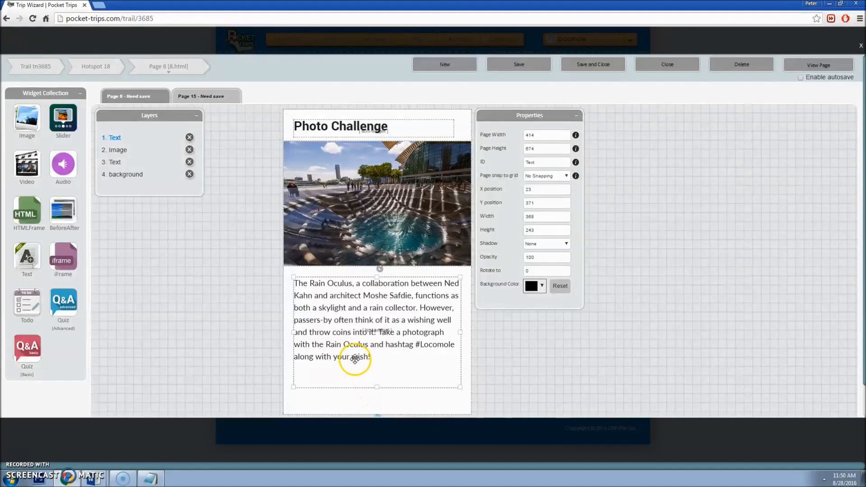
left_click_drag(377, 386, 377, 380)
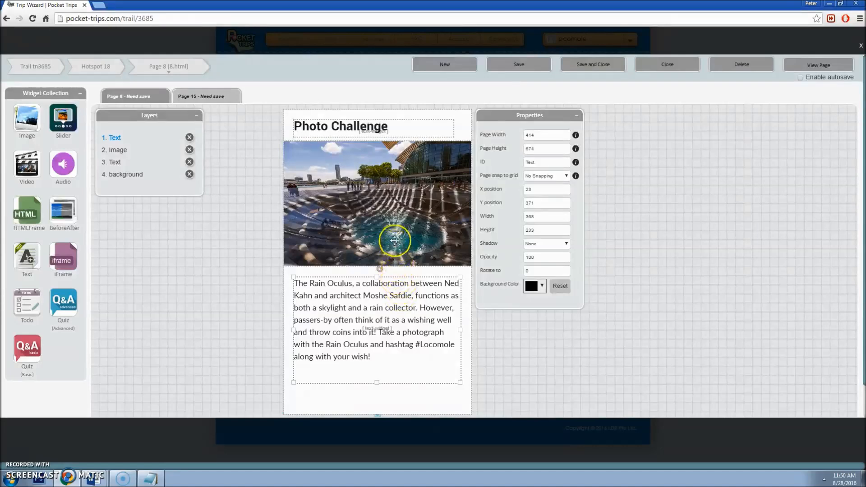
Step: Move the body text box to Y 370 and select its paragraph to retype the hashtag as #LocoMole
left_click(396, 225)
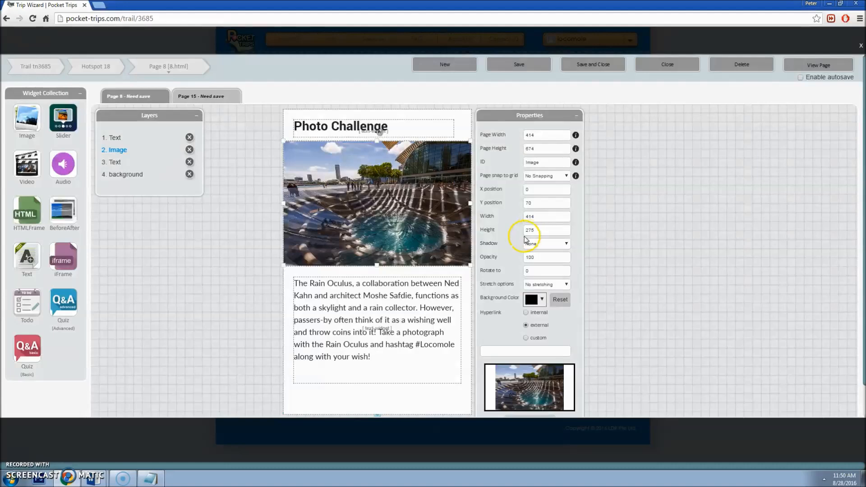
left_click(407, 298)
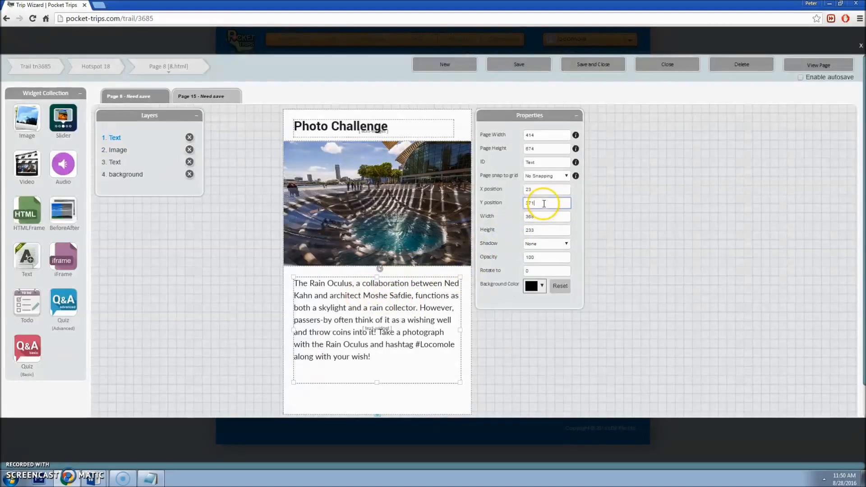
type("0")
key("Tab")
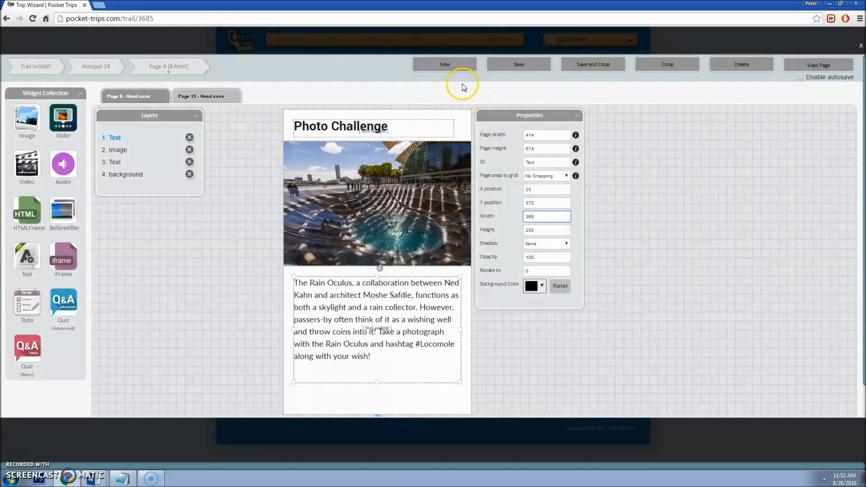
scroll(493, 141, "down", 1)
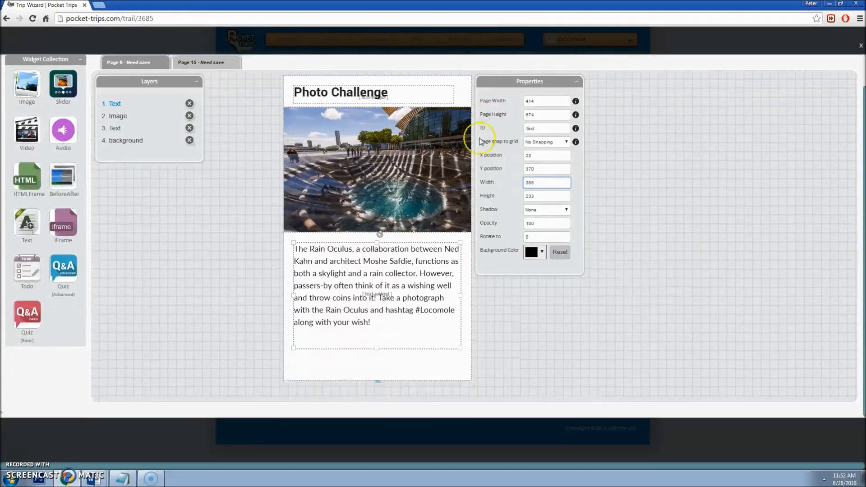
double_click(382, 291)
left_click_drag(386, 325, 422, 324)
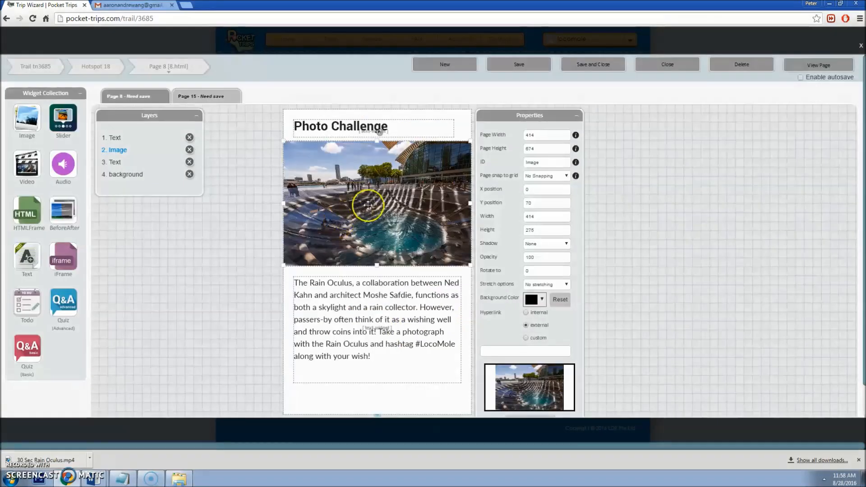
Step: Replace the photo with a video widget at Y 70, 414 wide by 275 high
left_click(190, 150)
left_click_drag(27, 165, 467, 265)
left_click(537, 202)
type("70")
key("Tab")
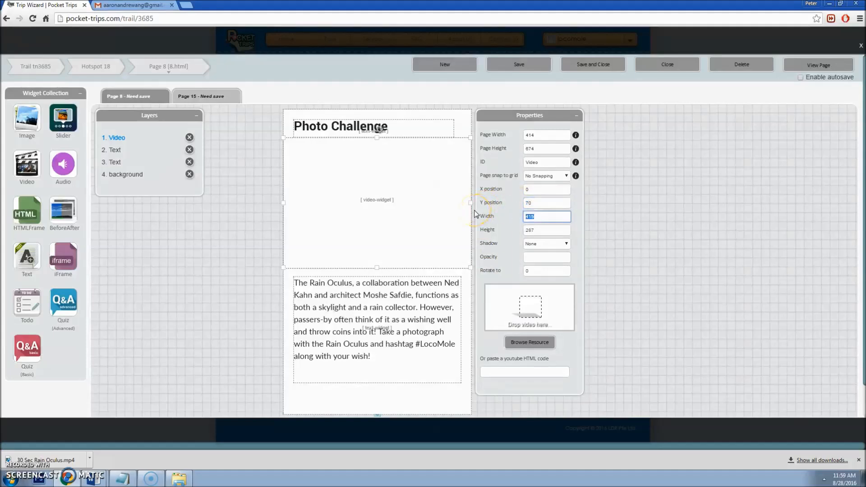
type("414")
key("Tab")
type("275")
key("Tab")
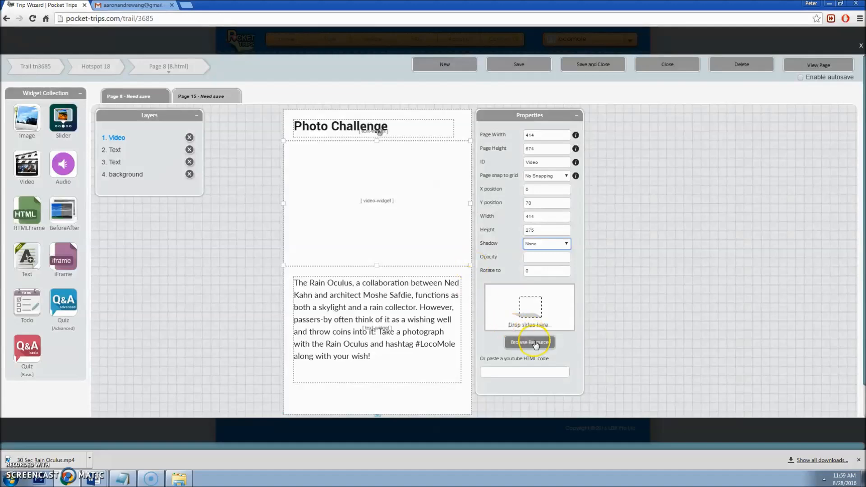
Step: Search the web in a new browser tab for an 'online video compressor'
left_click(535, 343)
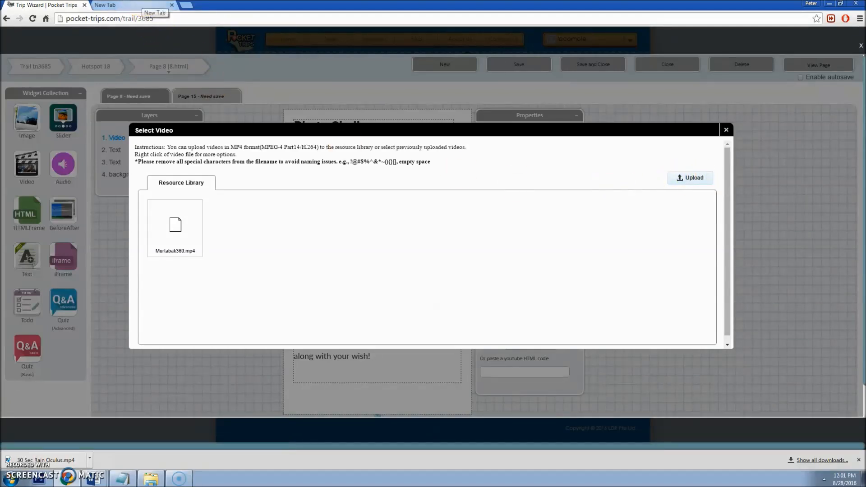
left_click(144, 5)
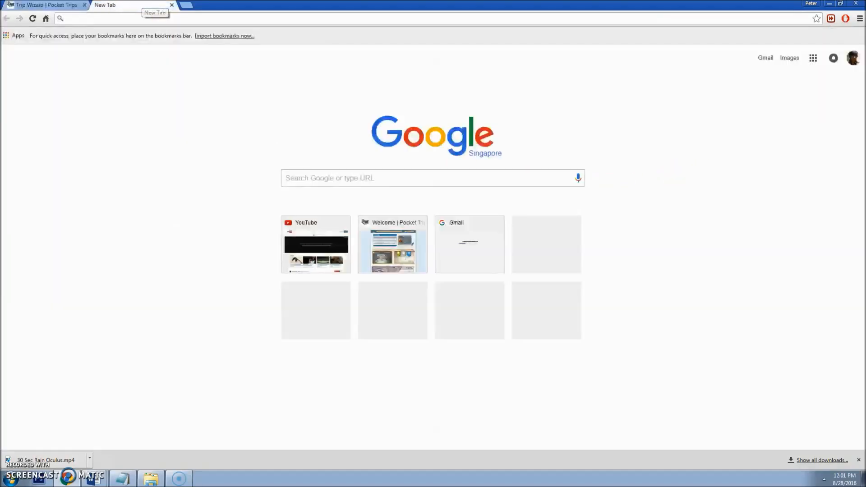
left_click(317, 179)
type("online vi")
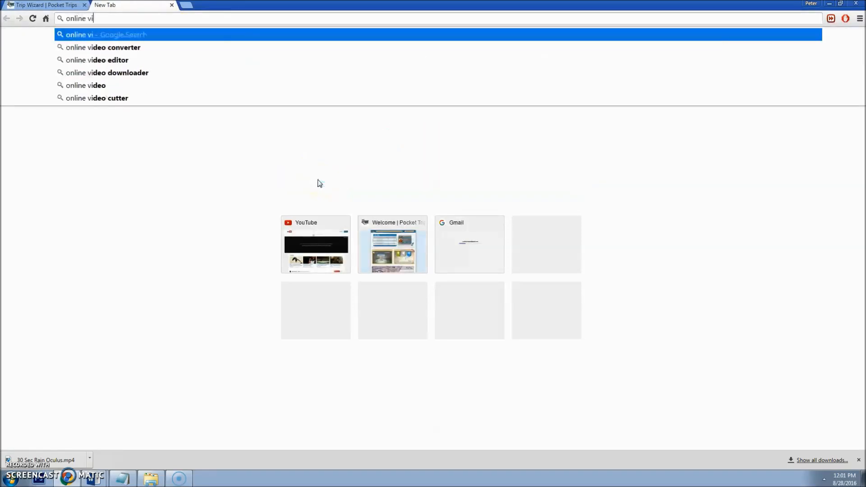
type("deo compressor")
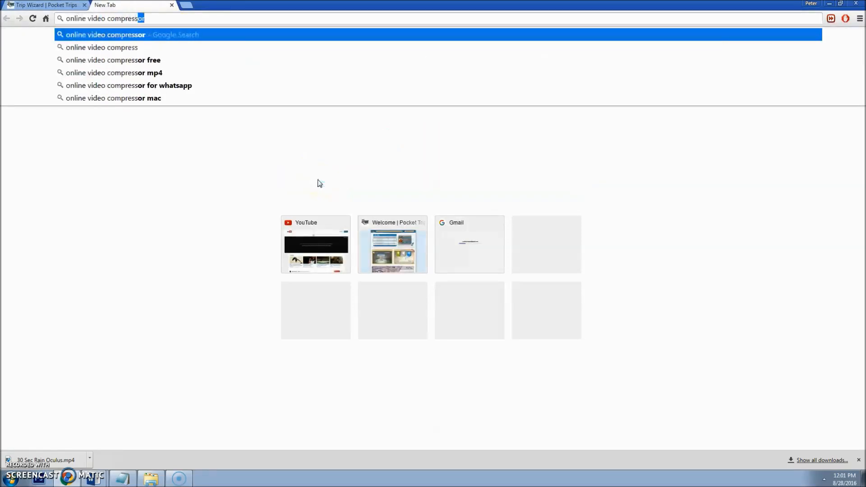
Step: Open Clipchamp and load the 30 Sec Rain Oculus video from the Gardens folder
key("Return")
left_click(185, 112)
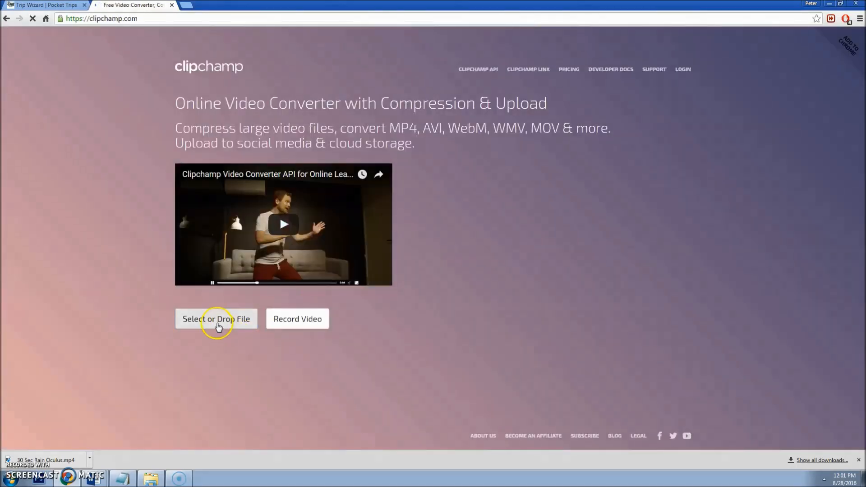
left_click(216, 321)
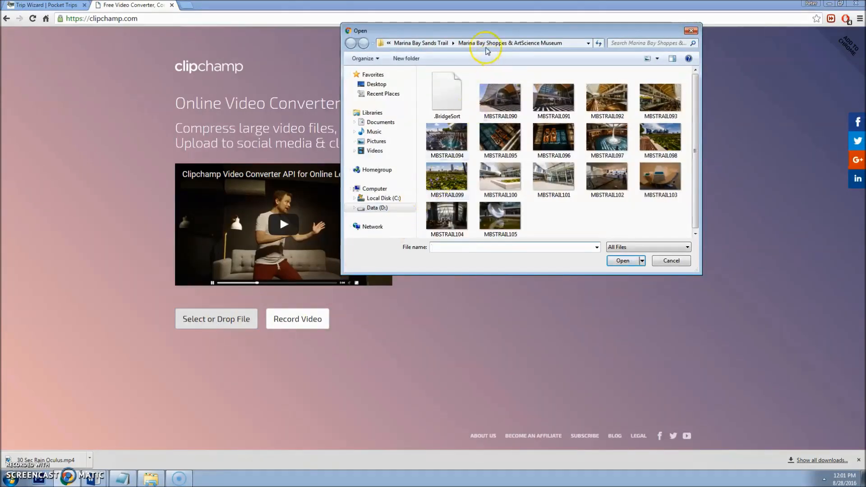
left_click(422, 43)
double_click(453, 132)
double_click(396, 96)
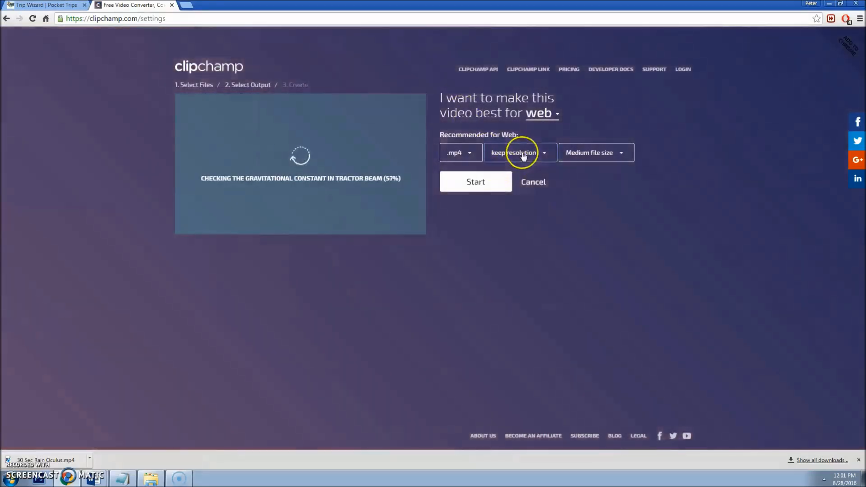
Step: Compress the video to 360p with small file size and save it to the computer
left_click(521, 153)
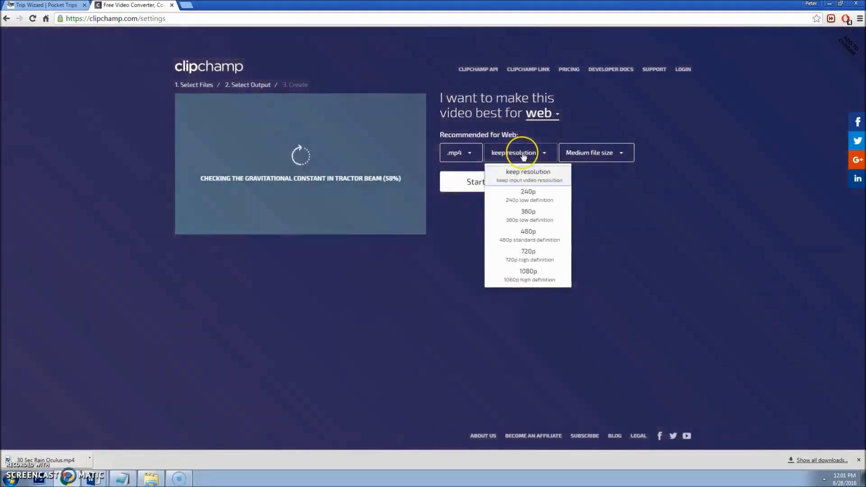
left_click(542, 218)
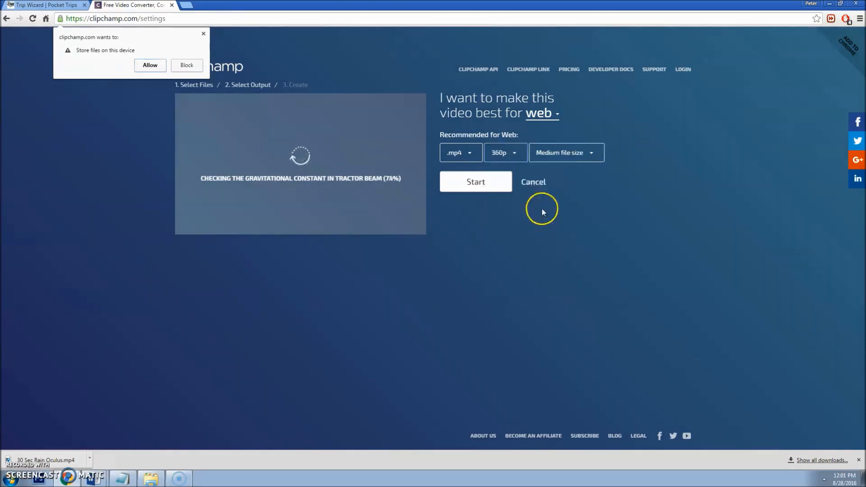
left_click(570, 152)
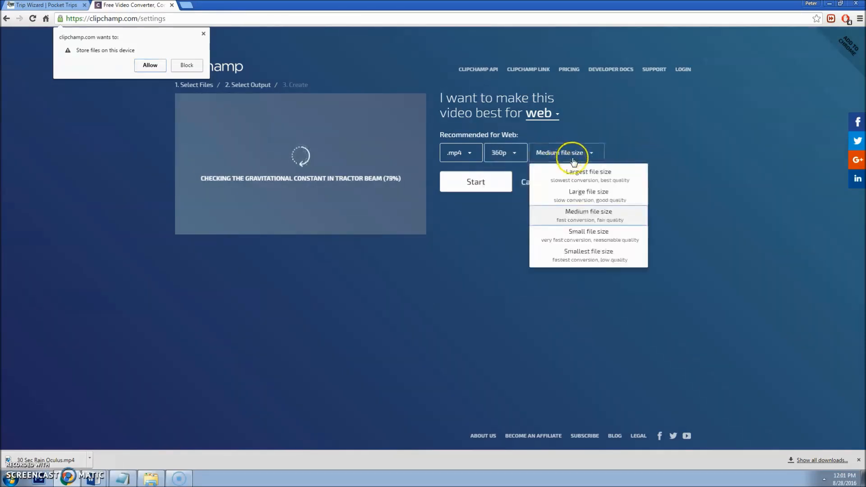
left_click(591, 234)
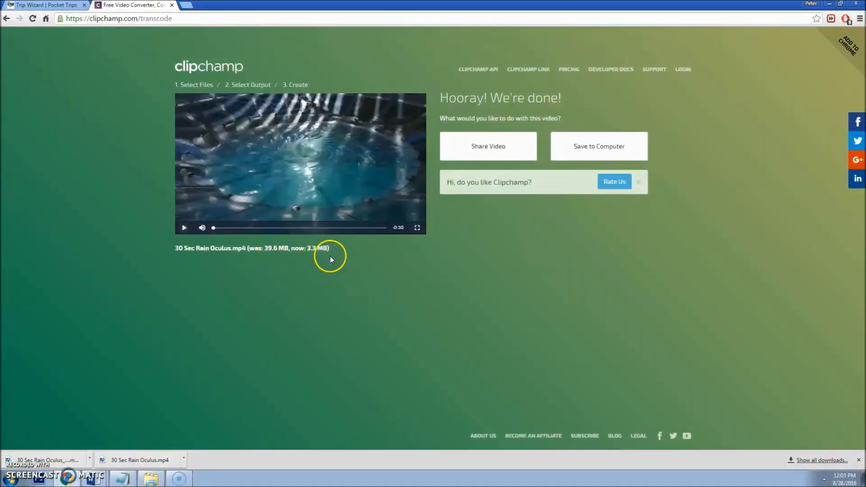
left_click(580, 149)
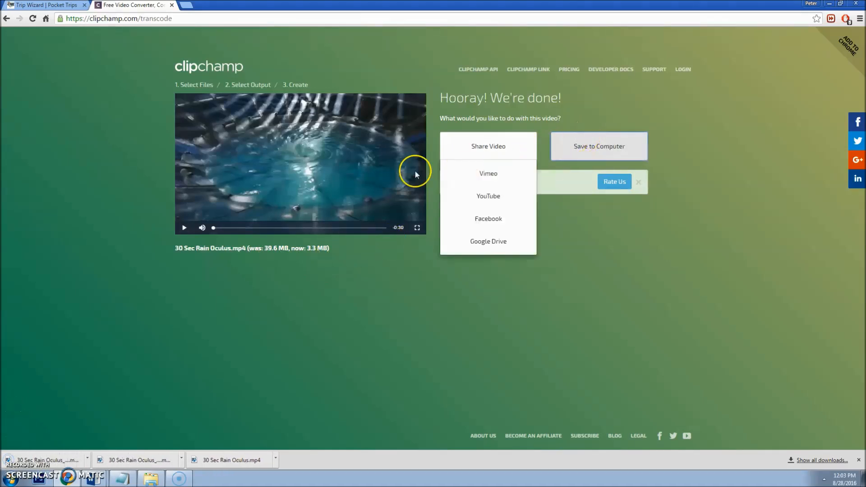
left_click(59, 5)
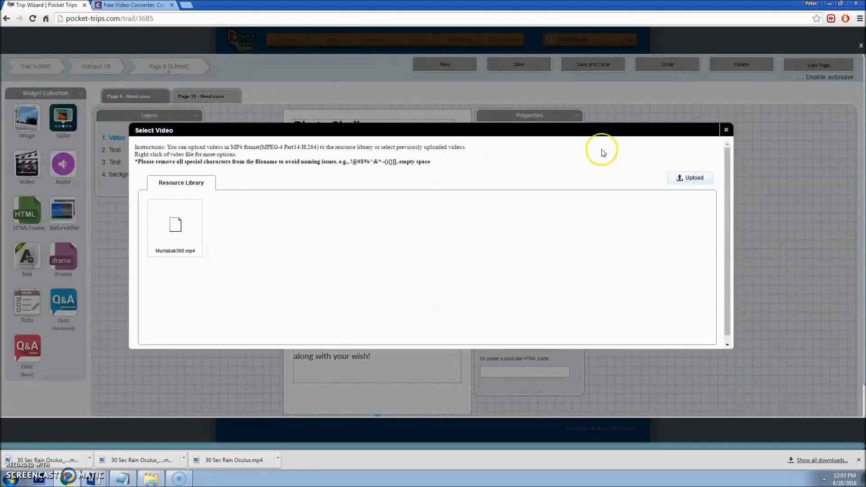
Step: Upload the compressed Rain Oculus clip, insert it into the video widget, and save the page
left_click(682, 178)
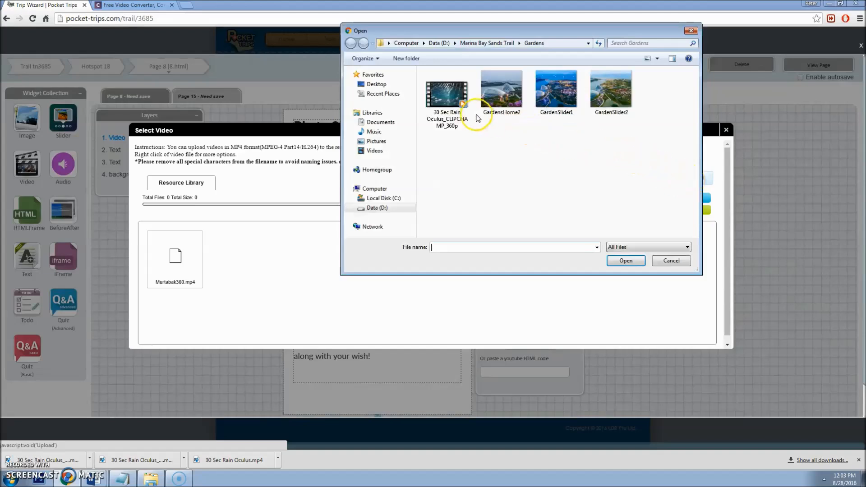
double_click(453, 103)
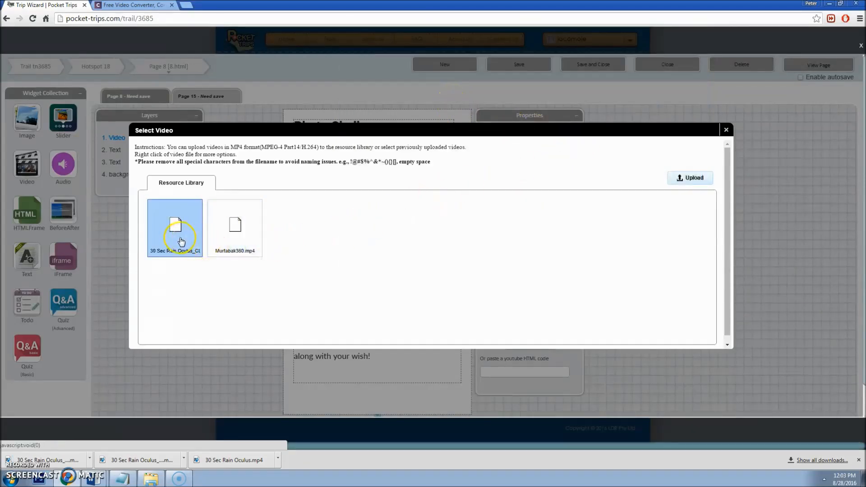
double_click(178, 237)
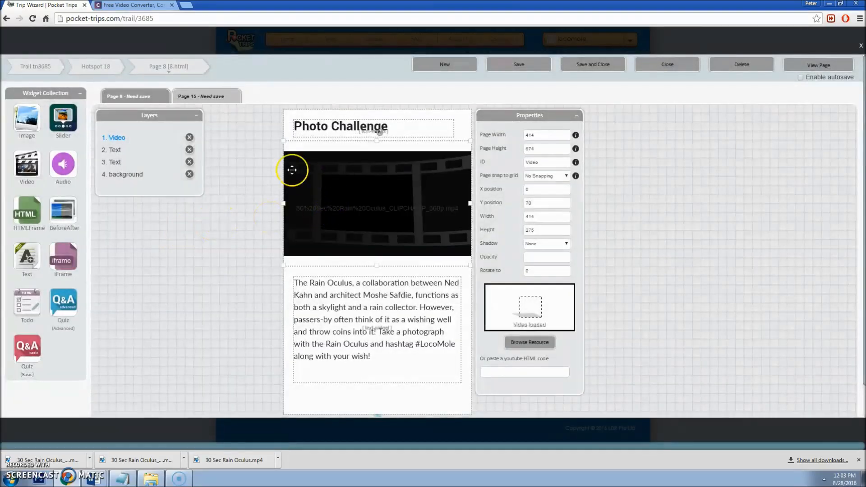
left_click(519, 65)
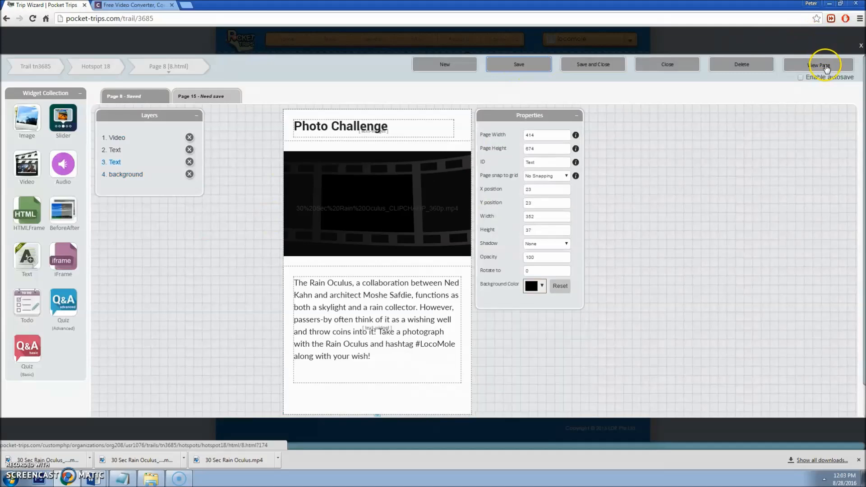
Step: Preview the page, play the Rain Oculus video, then close the preview
left_click(826, 67)
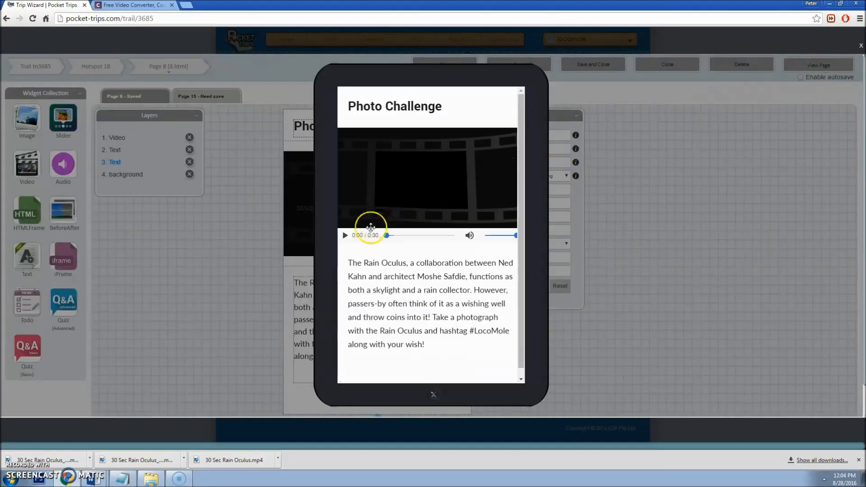
left_click(345, 236)
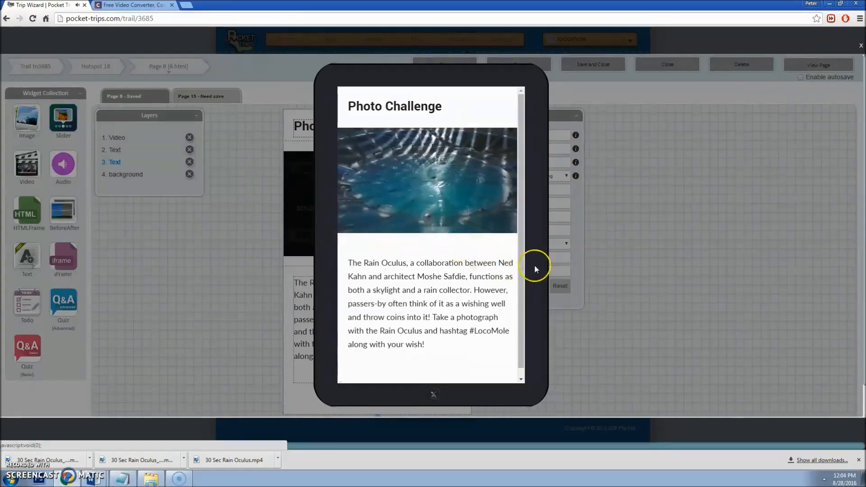
left_click(622, 286)
left_click(419, 198)
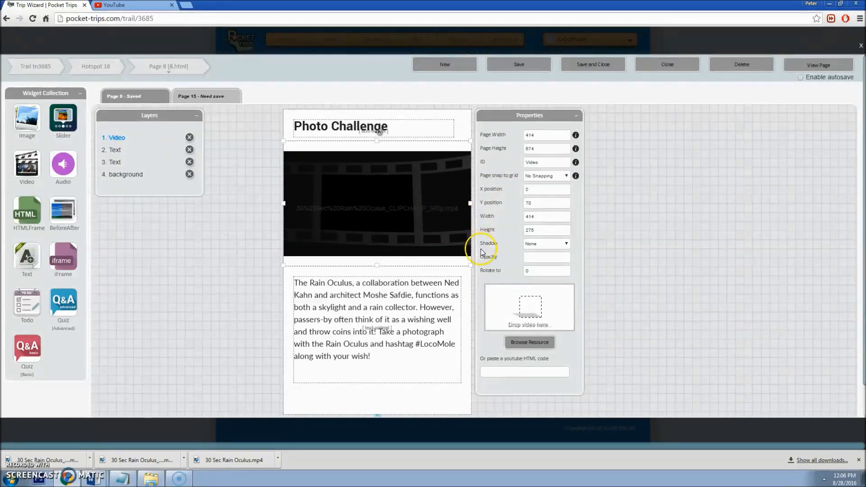
Step: Search YouTube for 'rain oculus mbs' and get the MBS Rain Oculus video's embed code
left_click(130, 5)
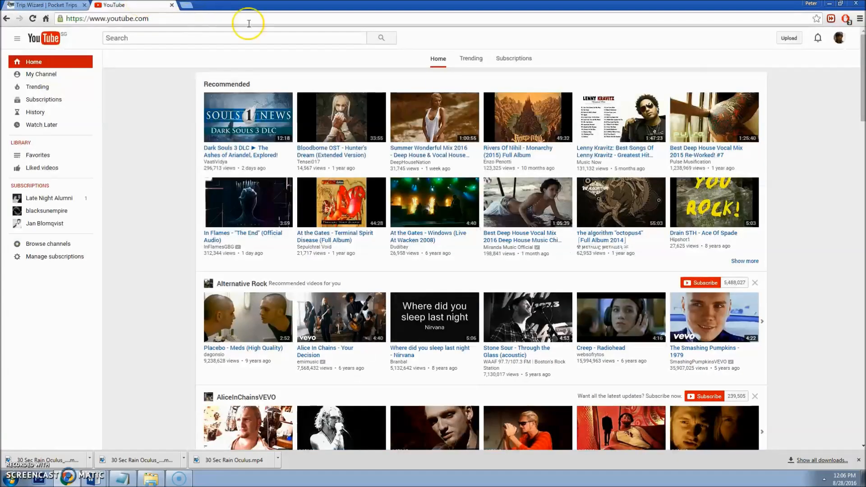
left_click(250, 36)
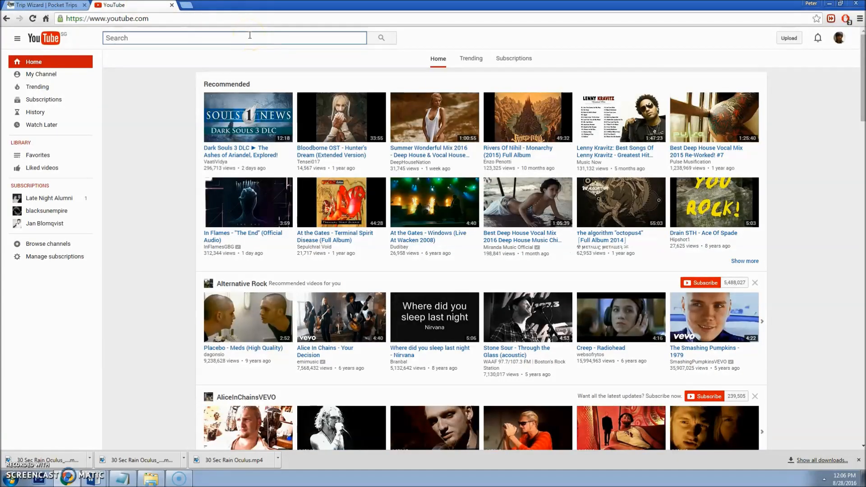
type("rain oculus mbs")
key("Return")
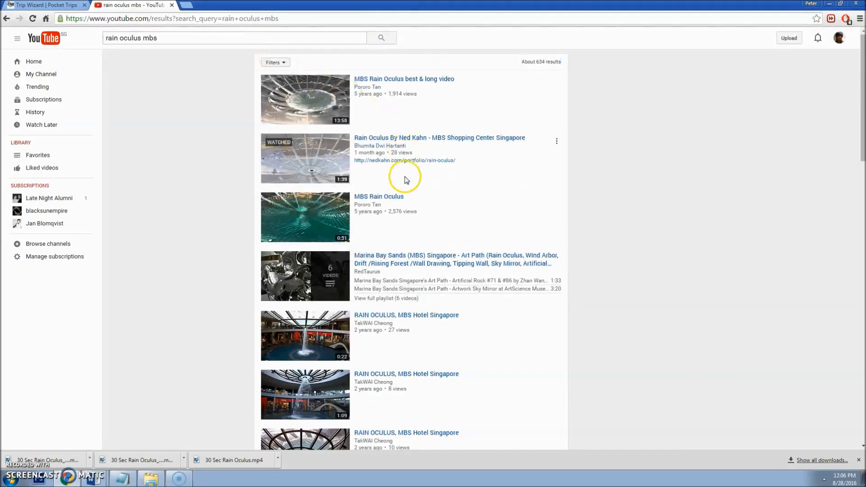
left_click(388, 195)
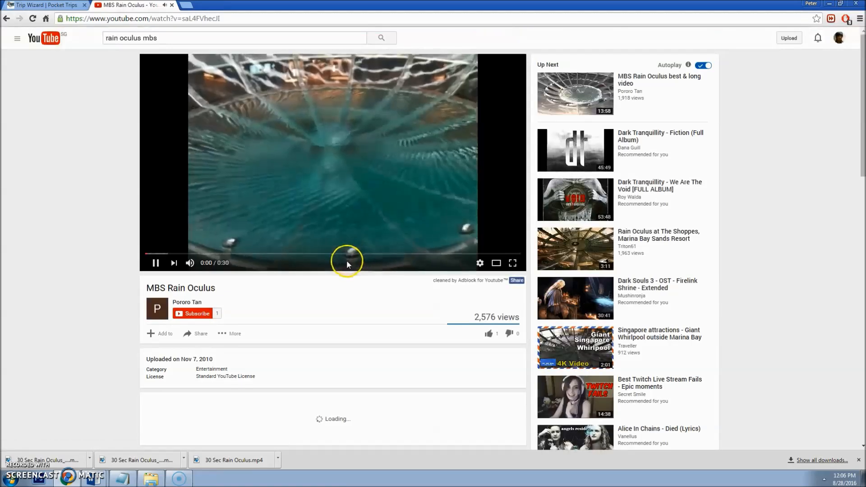
left_click(202, 336)
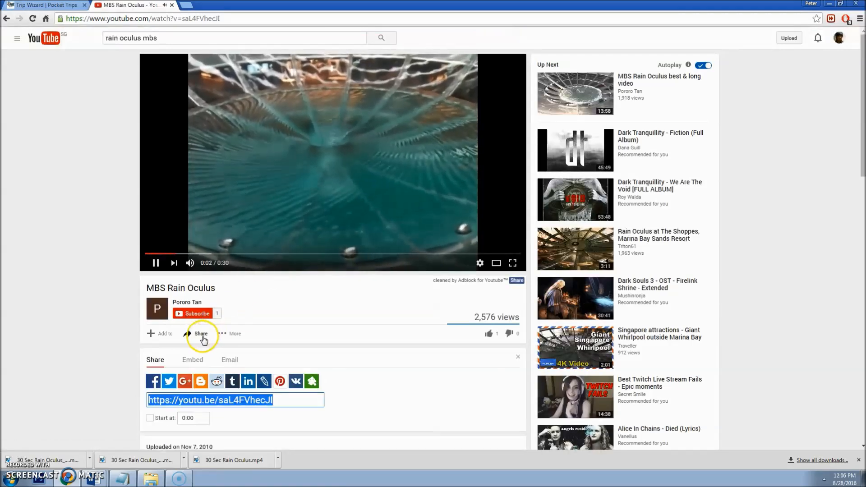
left_click(195, 358)
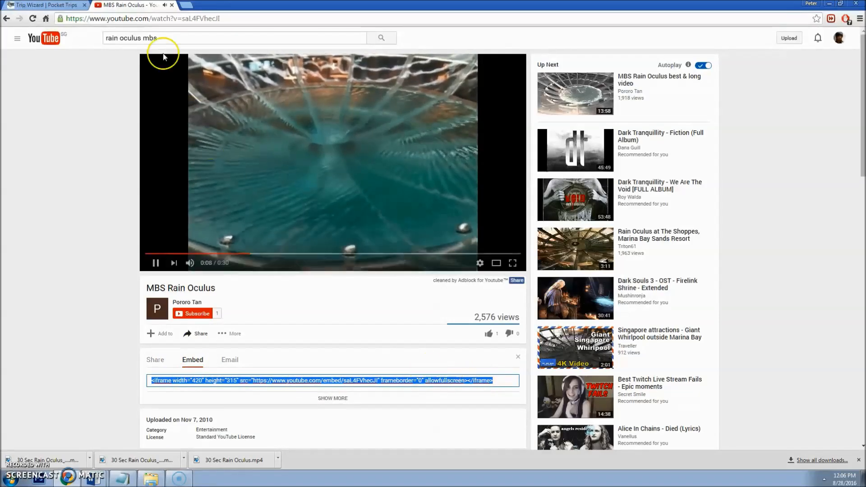
key("ctrl+Tab")
left_click(508, 373)
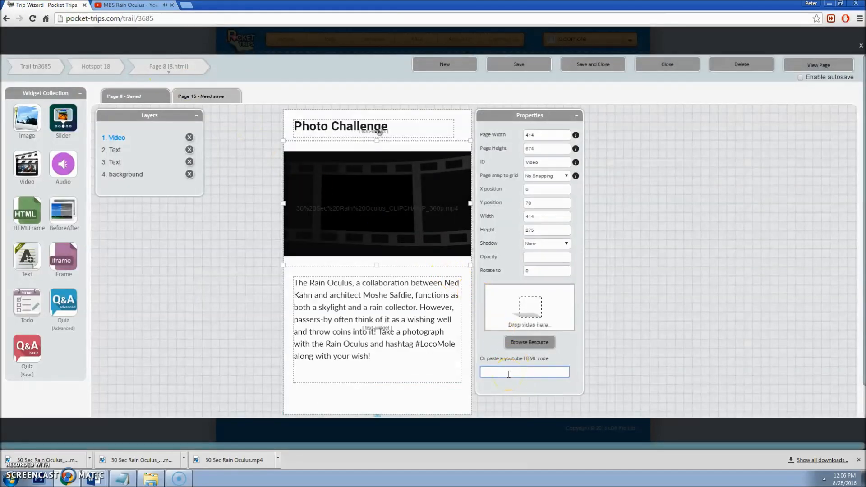
Step: Paste the YouTube embed code into the video widget, save, and play it in preview
key("Return")
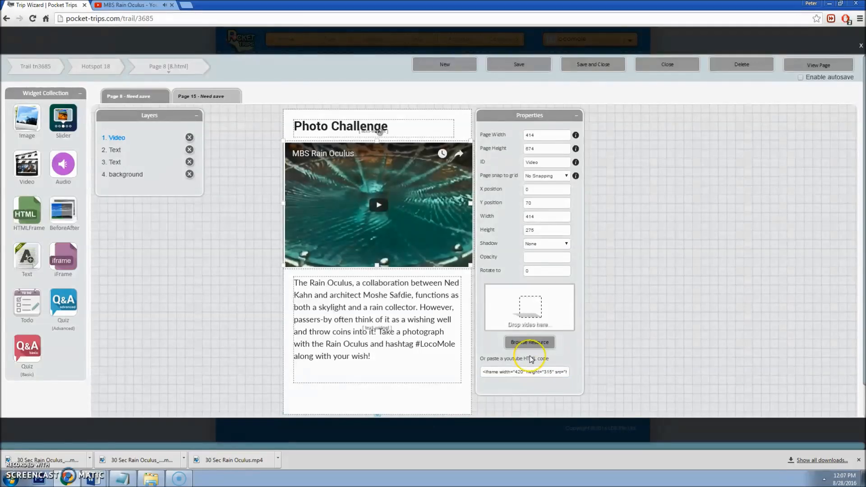
left_click(519, 64)
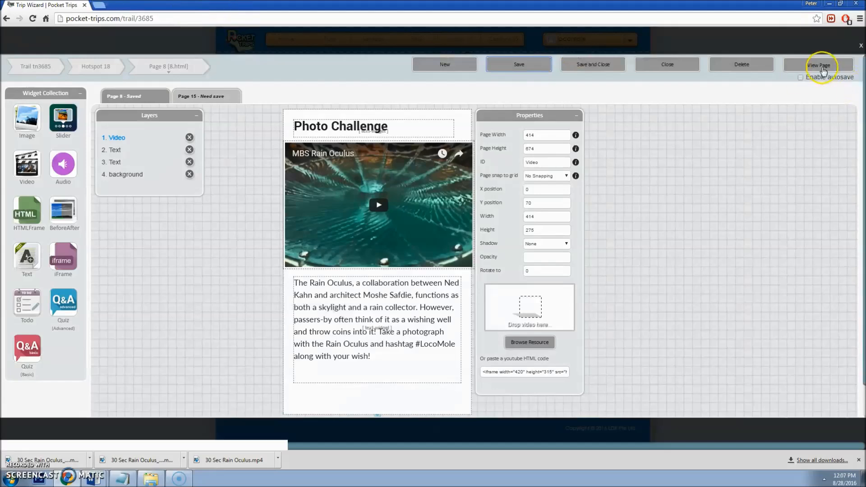
left_click(818, 66)
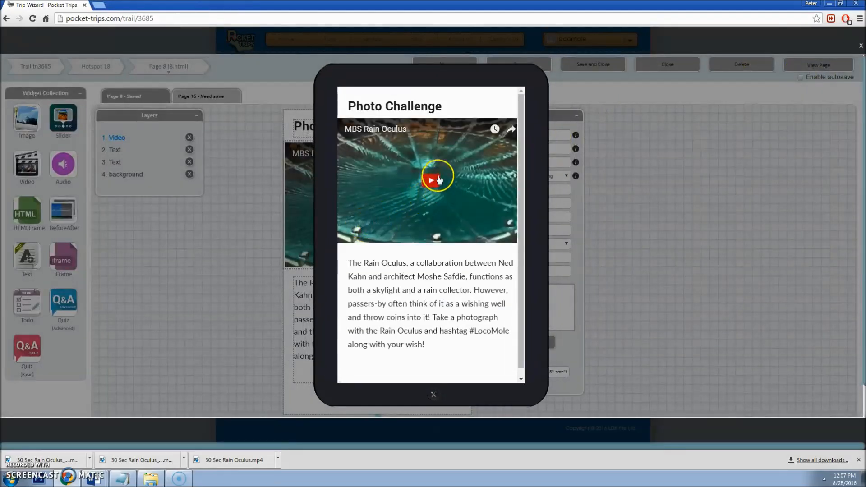
left_click(435, 176)
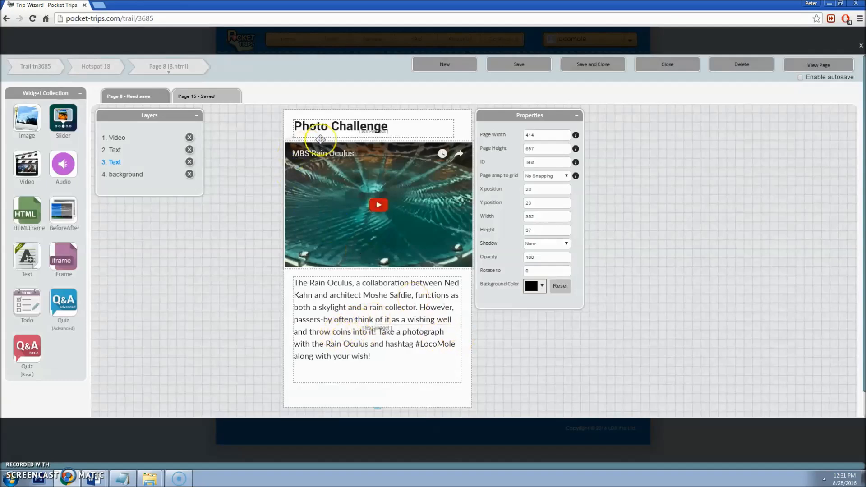
Step: Add an image widget below the text showing the contin.png Continue! button
scroll(444, 228, "down", 1)
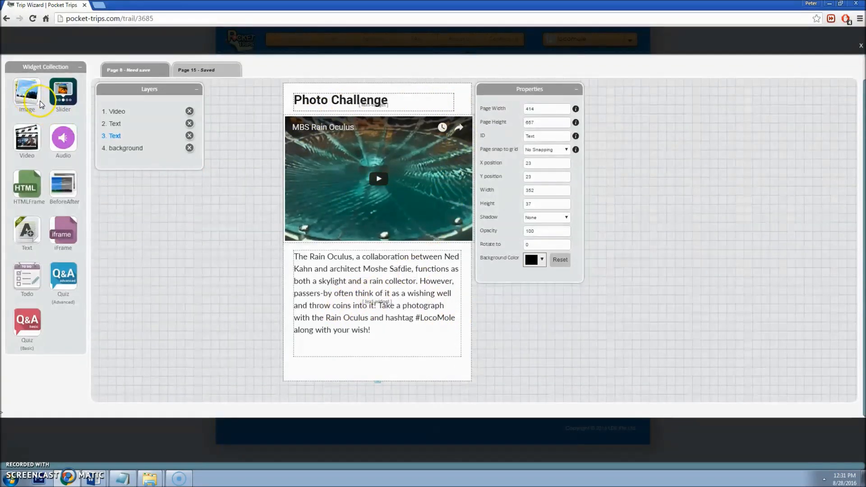
left_click_drag(34, 100, 411, 367)
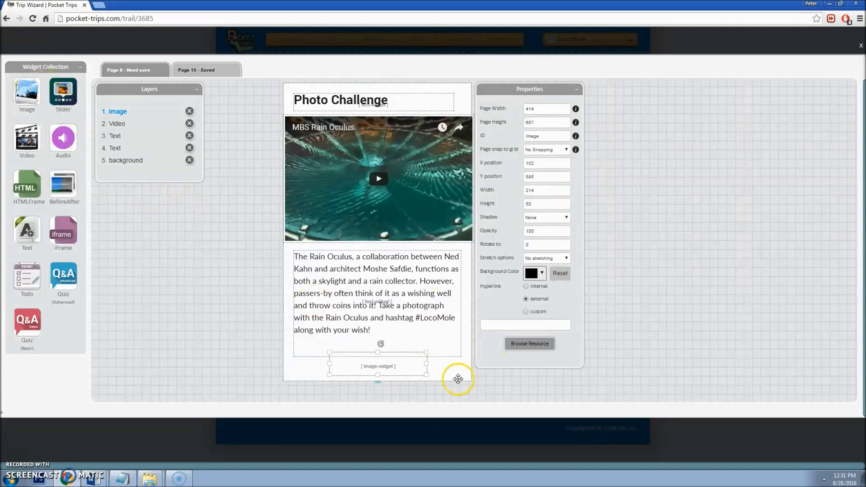
left_click(532, 344)
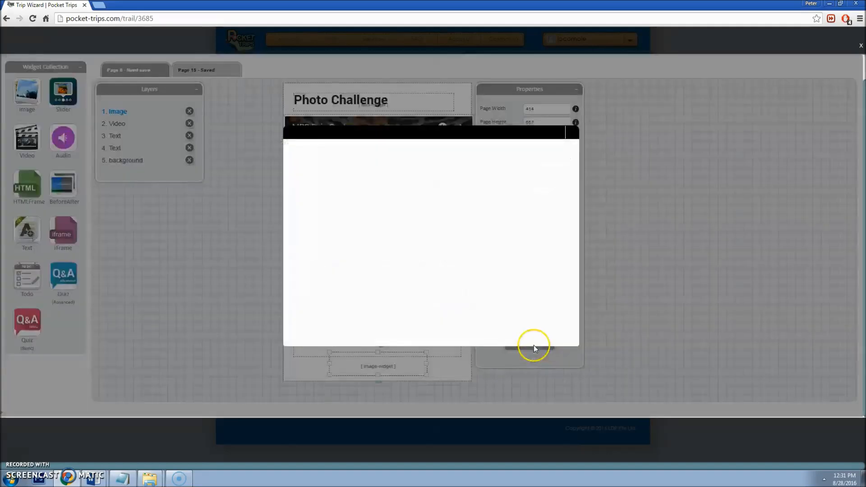
left_click_drag(719, 203, 722, 238)
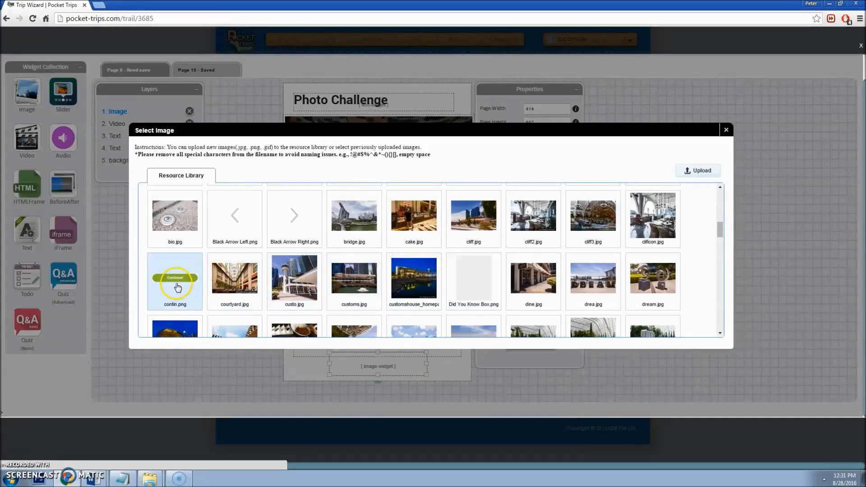
left_click(194, 279)
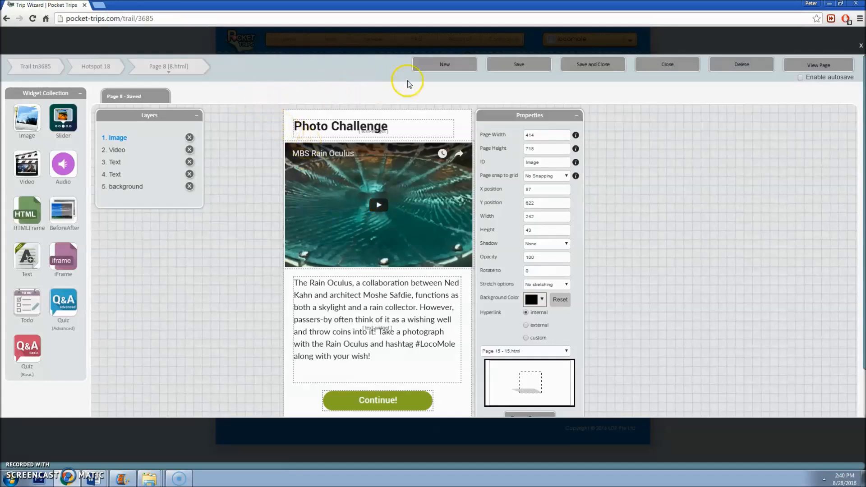
Step: Create Page 16 with an HTML frame at Y 0, 414 wide and 654 high
left_click(449, 67)
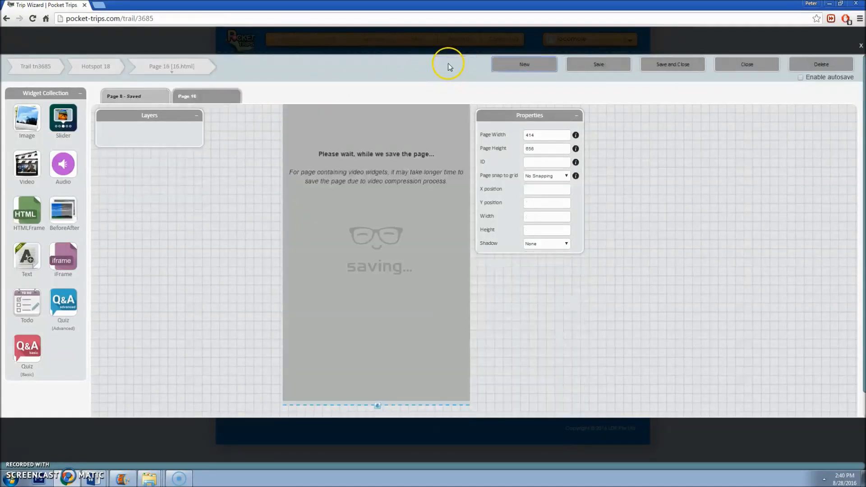
left_click_drag(39, 221, 466, 404)
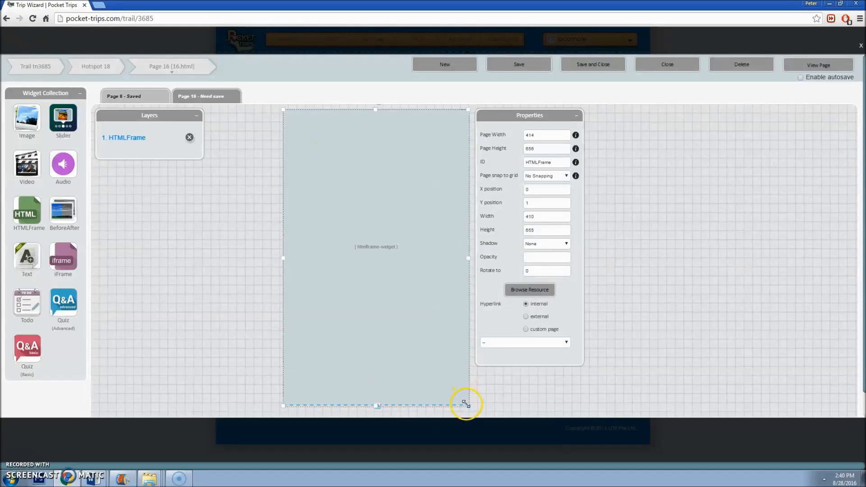
left_click(504, 203)
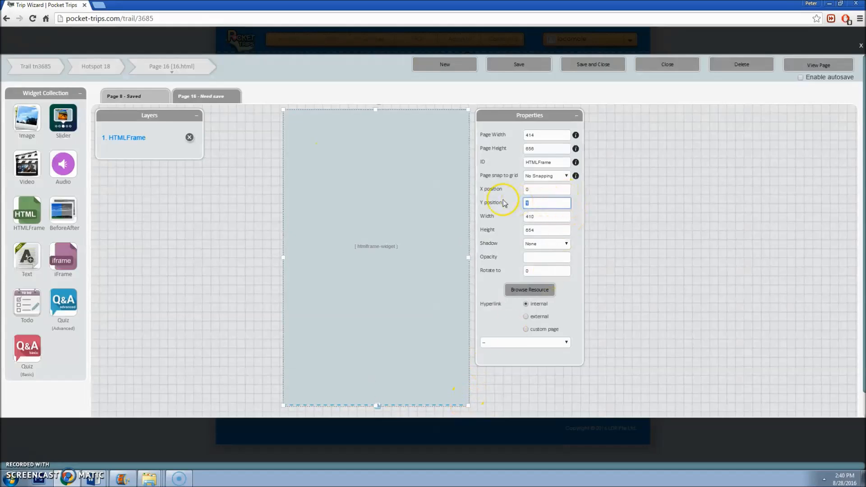
type("0")
key("Tab")
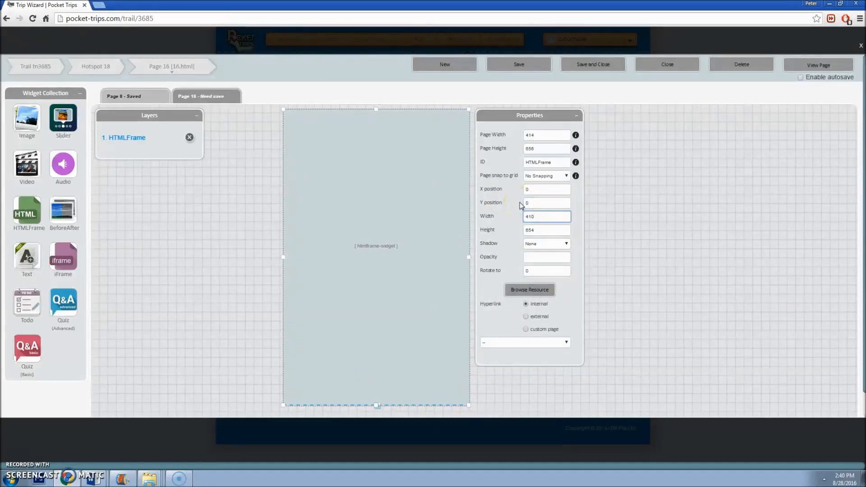
key("Tab")
type("654")
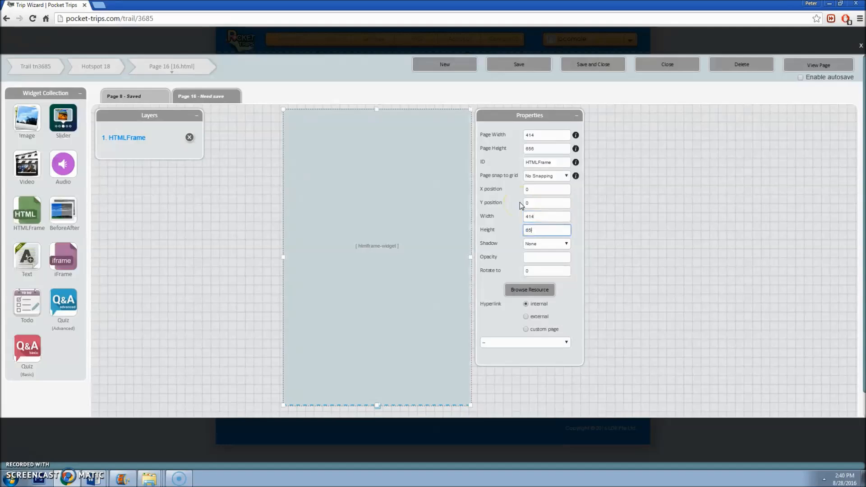
left_click(531, 291)
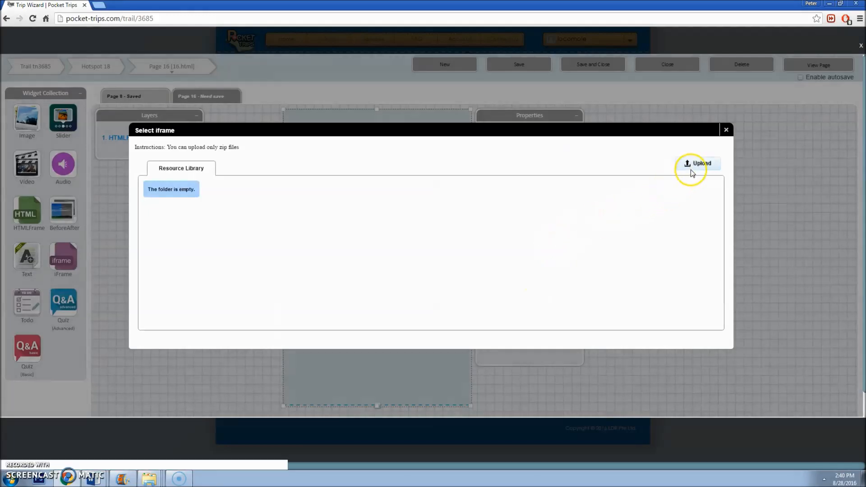
Step: Inspect DurianDrop2508.zip's contents in WinRAR, then upload the zip to the iframe library
left_click(698, 164)
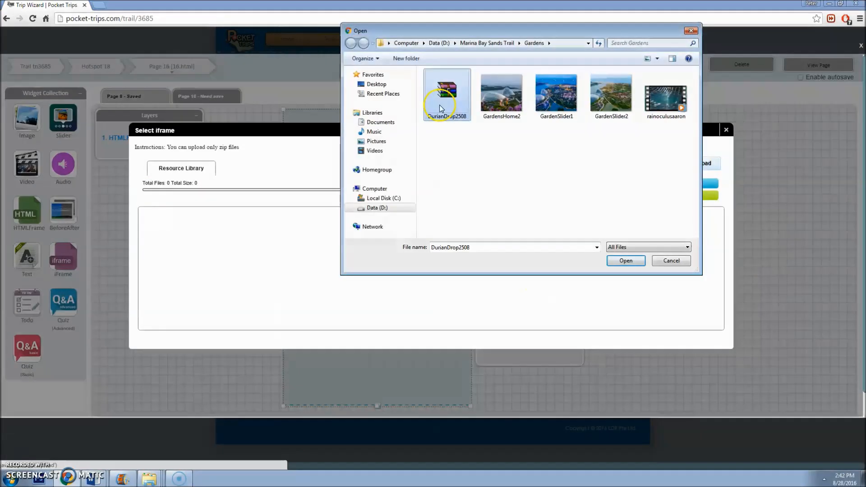
right_click(440, 105)
left_click(457, 121)
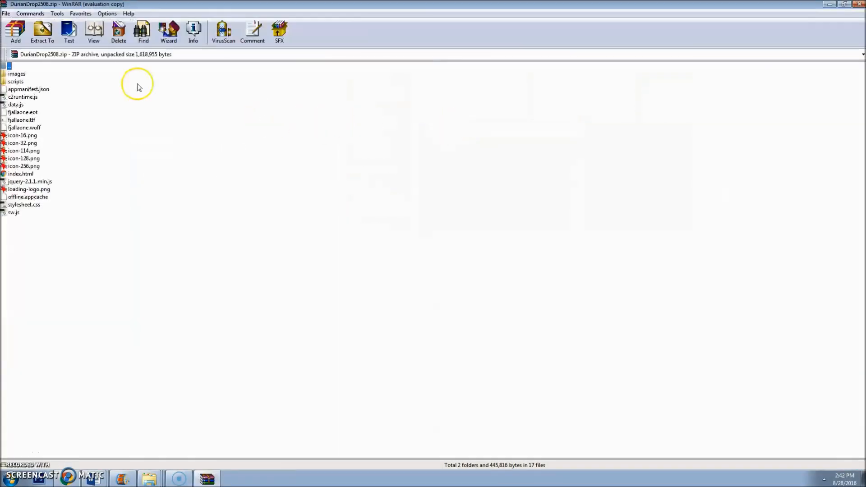
left_click(17, 75)
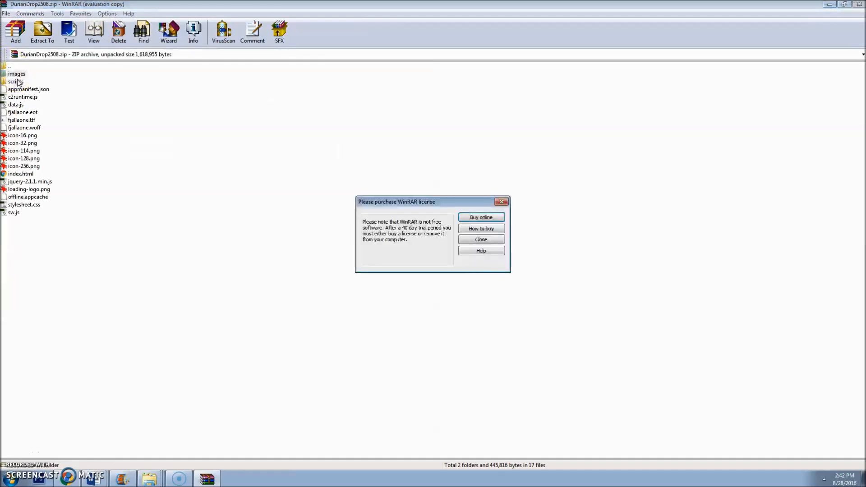
left_click(502, 202)
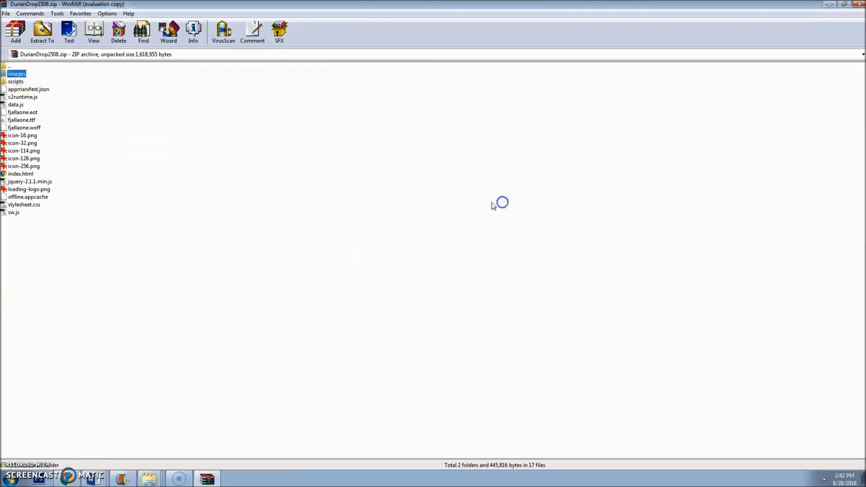
left_click(857, 4)
double_click(447, 90)
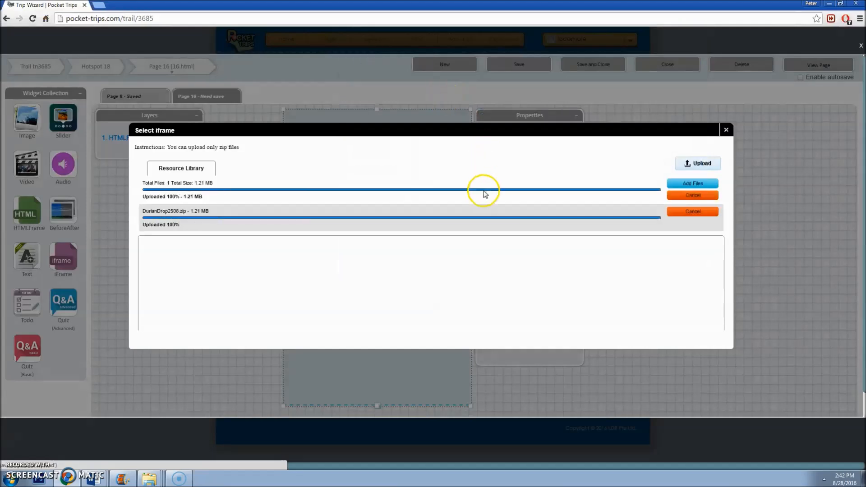
Step: Confirm the uploaded game package, acknowledge the index.html notice, and save Page 16
left_click(184, 212)
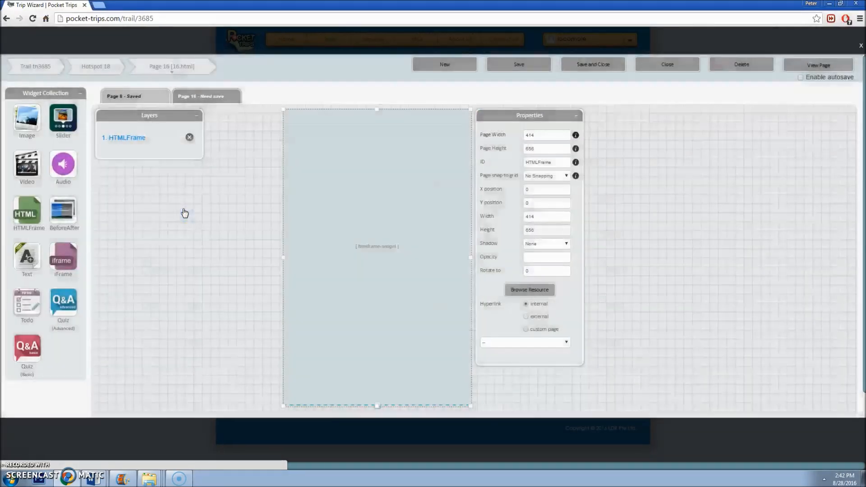
left_click(506, 72)
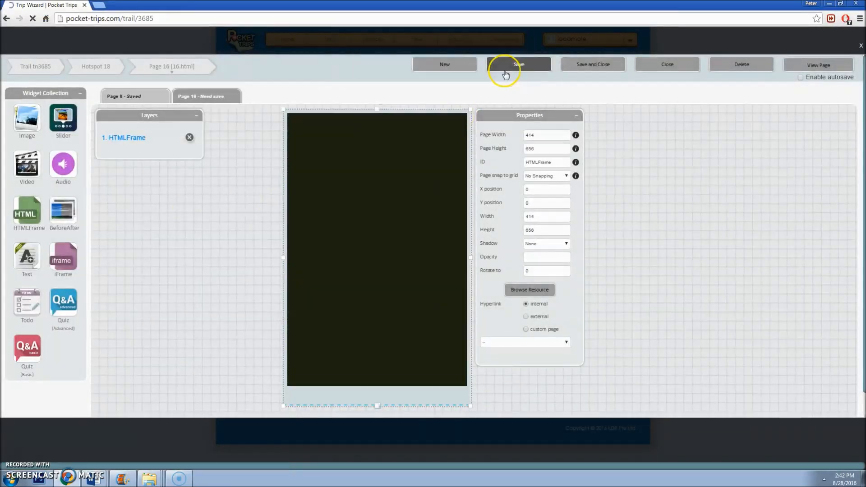
left_click(518, 63)
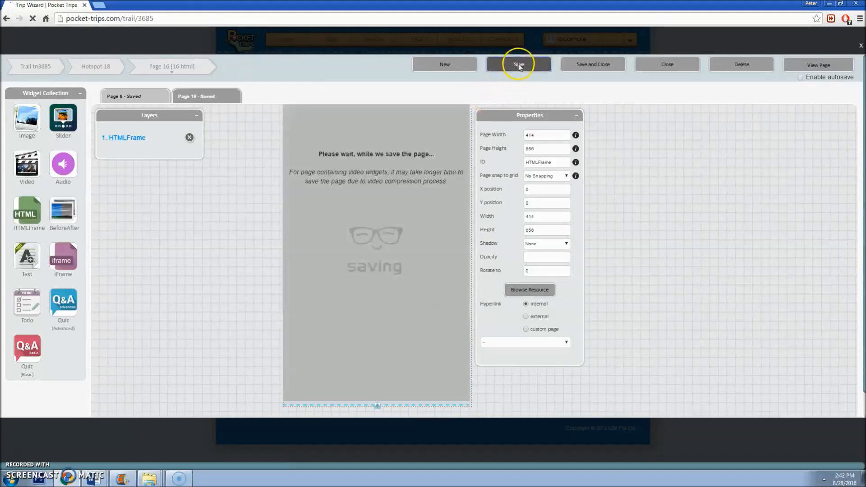
Step: Preview Page 16 and test-play the Durian Drop game, steering right and left
left_click(818, 66)
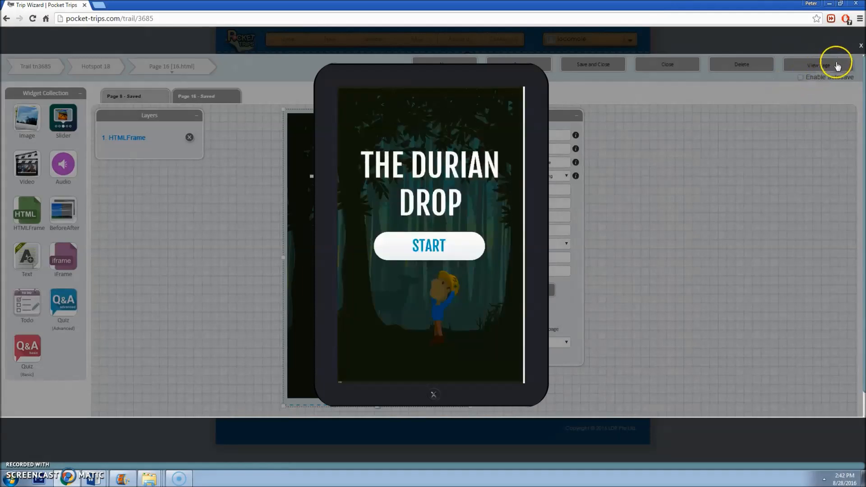
left_click(430, 245)
left_click(425, 287)
left_click(499, 361)
left_click(356, 365)
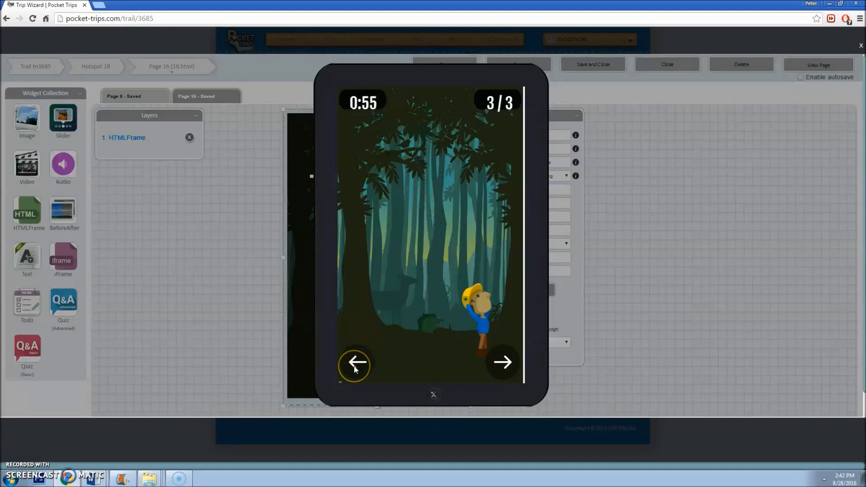
left_click(628, 363)
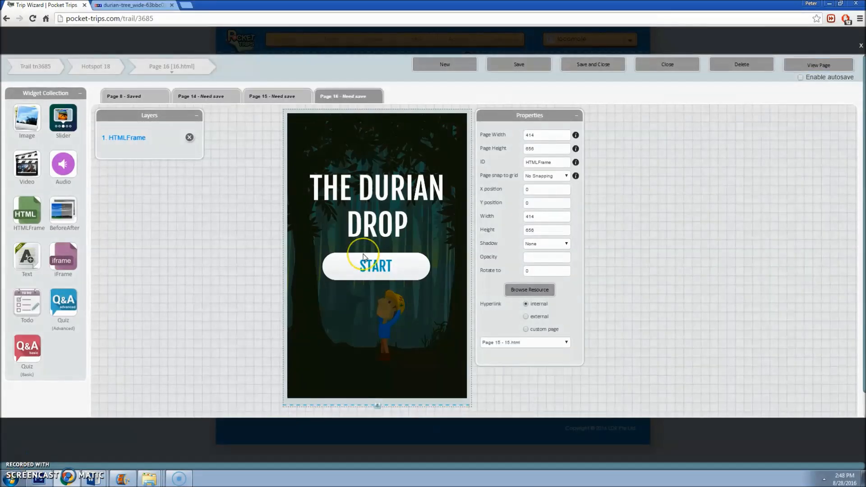
left_click(364, 256)
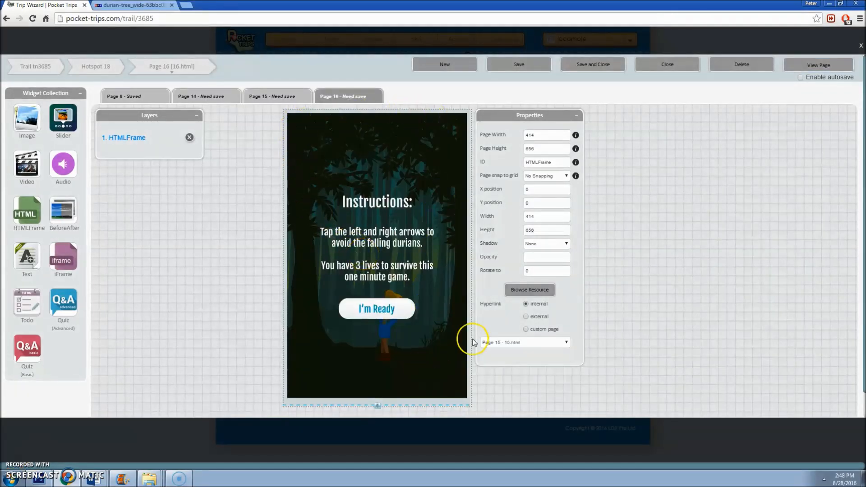
Step: Set the frame's hyperlink to Page 15, then go to Page 8
left_click(543, 341)
left_click(519, 387)
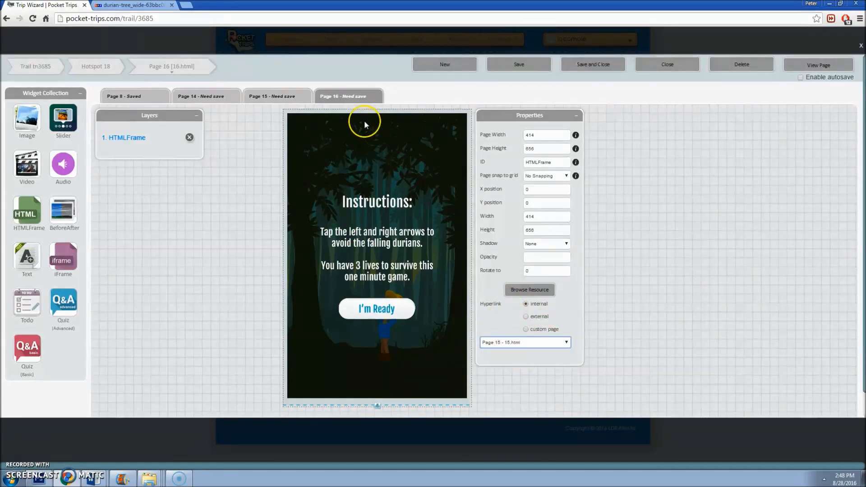
left_click(286, 95)
left_click(322, 96)
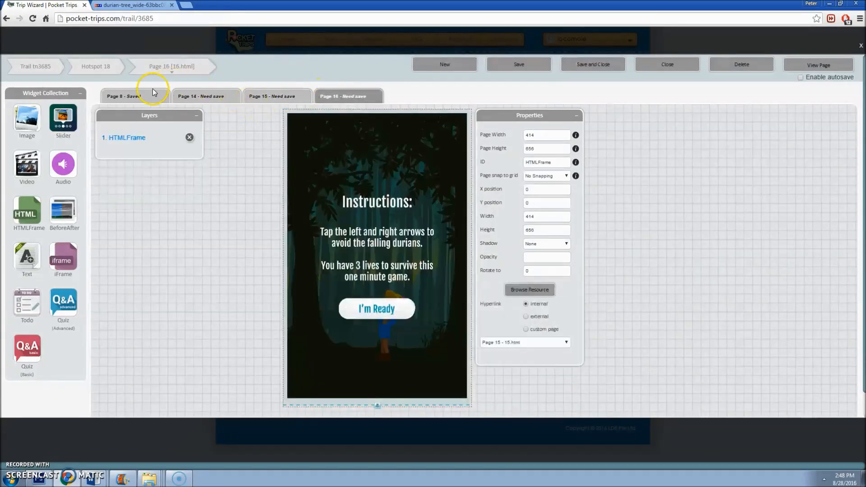
left_click(149, 94)
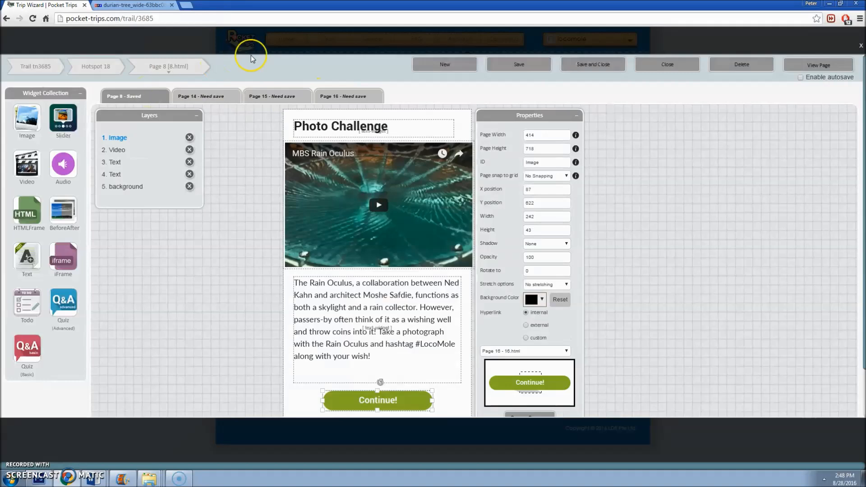
Step: On page 8, change the title word Photo to Game so it reads Game Challenge
left_click(344, 97)
left_click(123, 94)
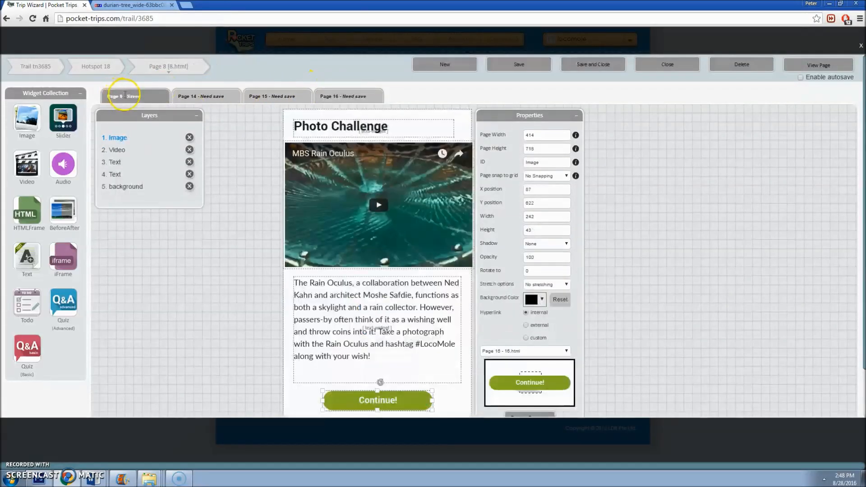
left_click(331, 124)
double_click(326, 125)
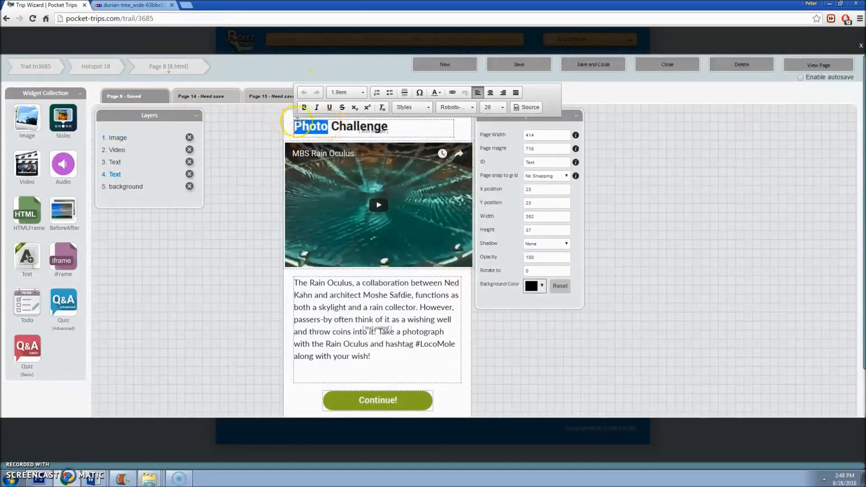
type("Game")
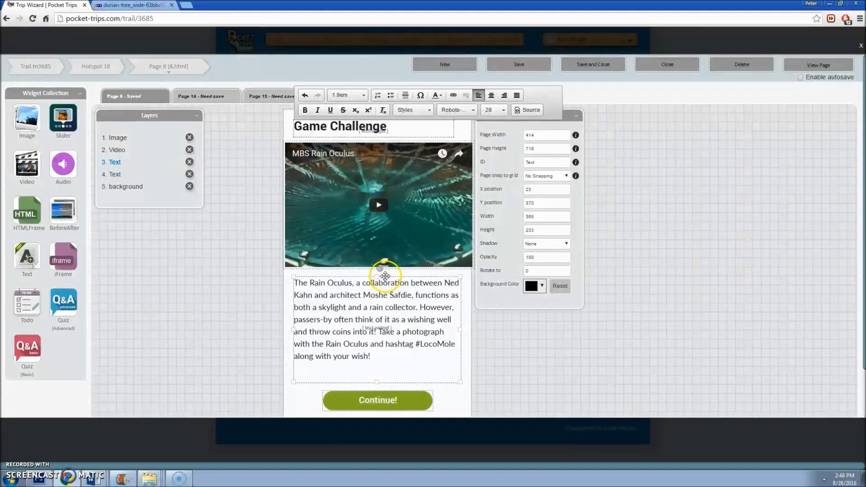
Step: Shorten the Rain Oculus description box and delete the Rain Oculus video
left_click(375, 278)
left_click_drag(375, 277, 376, 302)
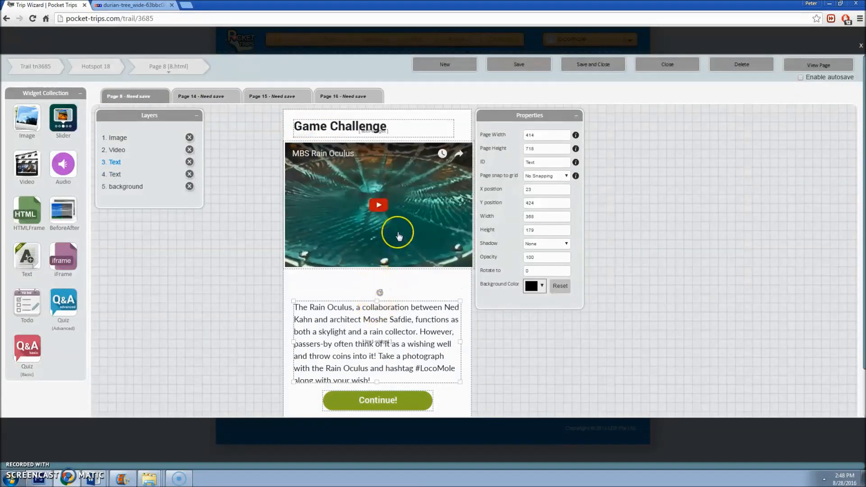
left_click(400, 231)
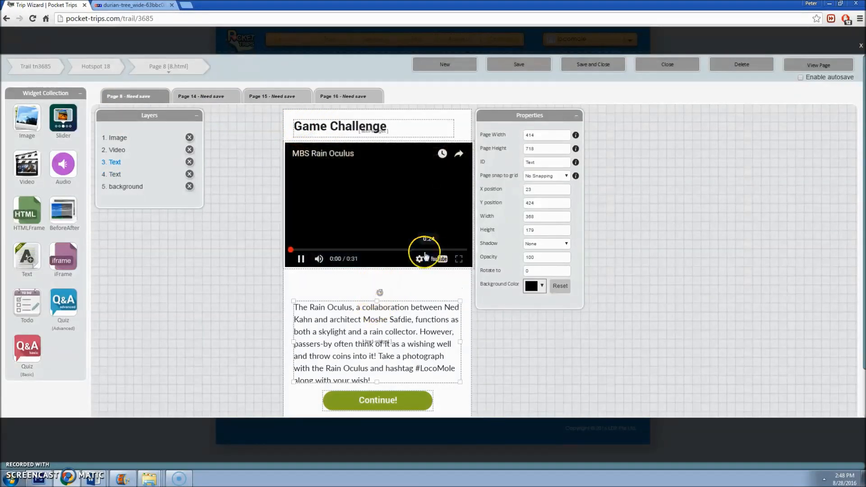
left_click(190, 149)
Step: Add an Image widget at Y 70 with width 414 and a cleared height
left_click_drag(27, 118, 291, 151)
left_click_drag(542, 204, 376, 201)
type("70")
key("Tab")
type("414")
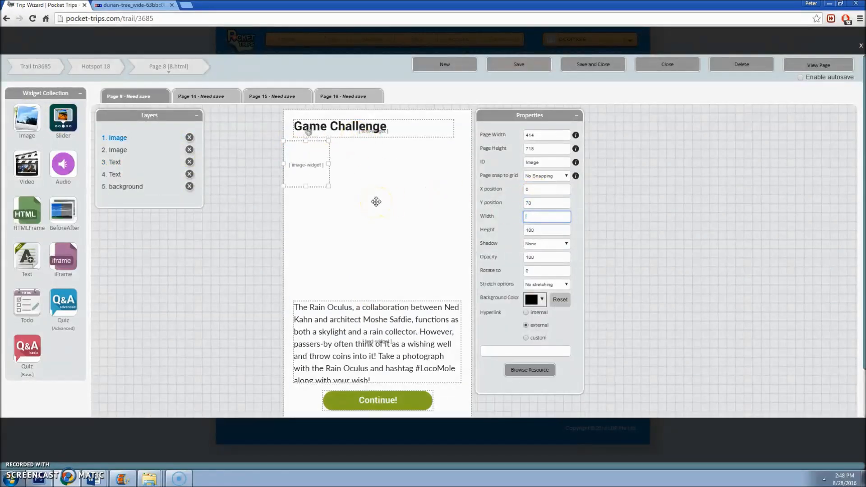
key("Tab")
key("BackSpace")
key("BackSpace")
key("BackSpace")
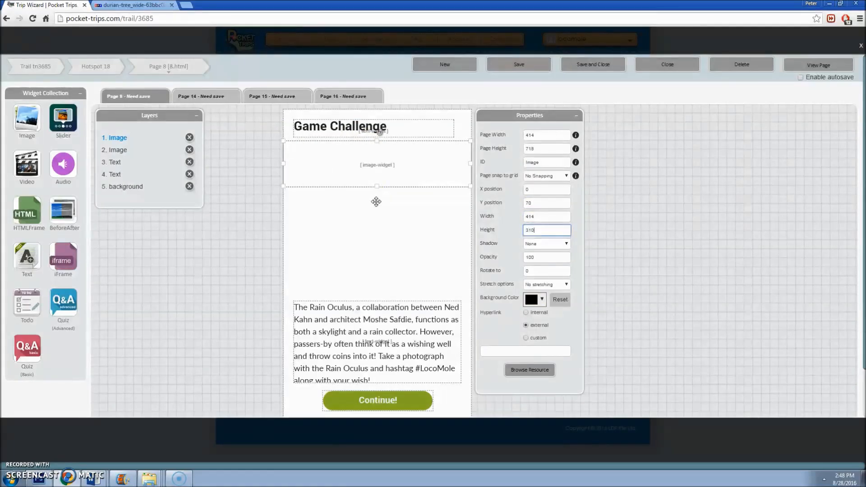
Step: Upload durian.jpg to the library and place it in the image widget
left_click(537, 369)
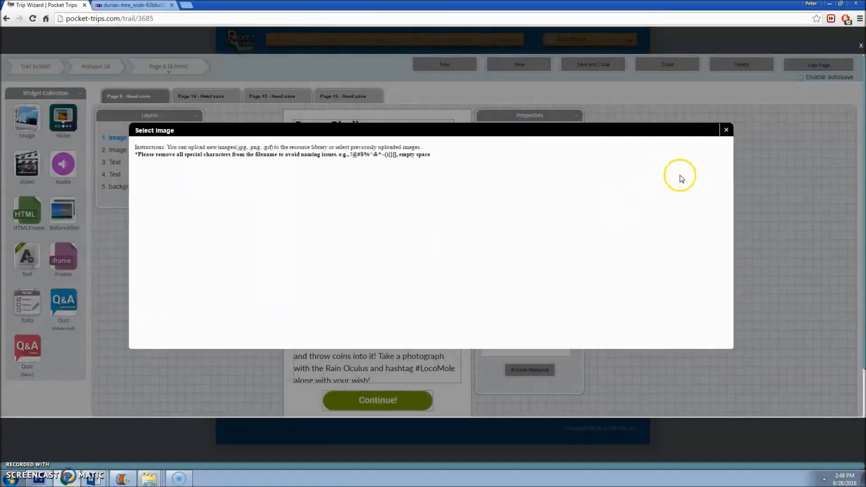
left_click(703, 170)
double_click(458, 102)
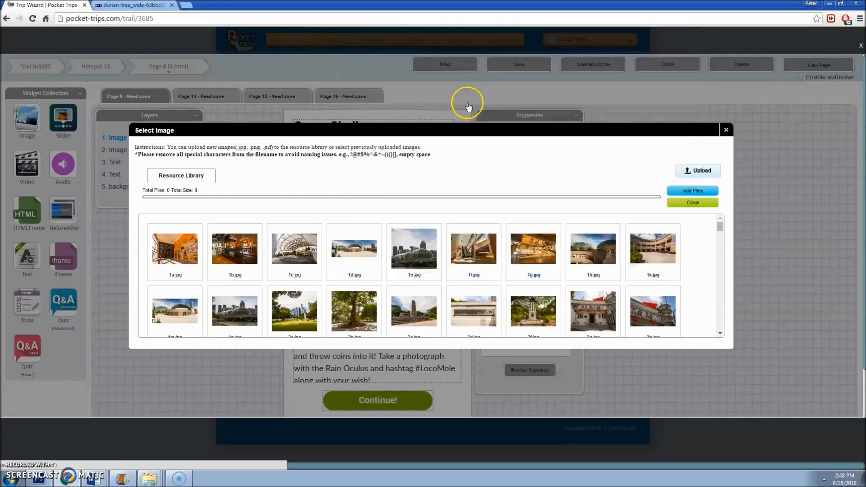
double_click(178, 212)
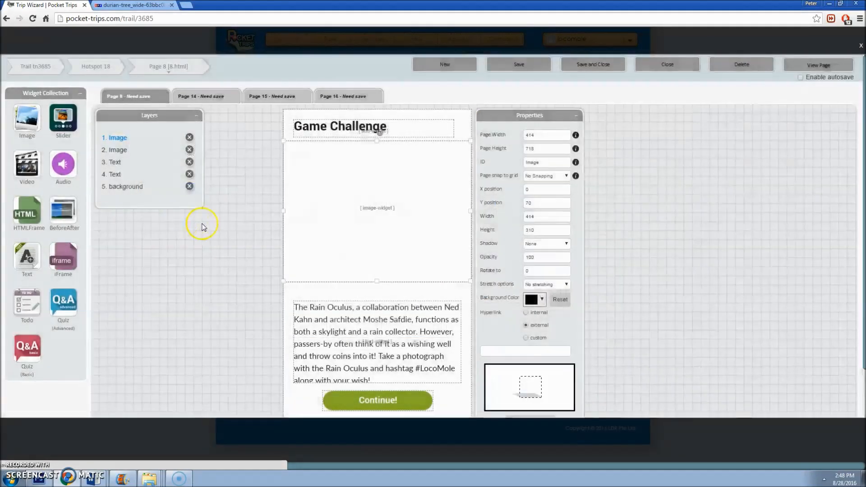
Step: Make the description box taller to sit under the durian photo
left_click(387, 319)
left_click_drag(377, 300, 376, 268)
left_click(376, 257)
left_click(388, 319)
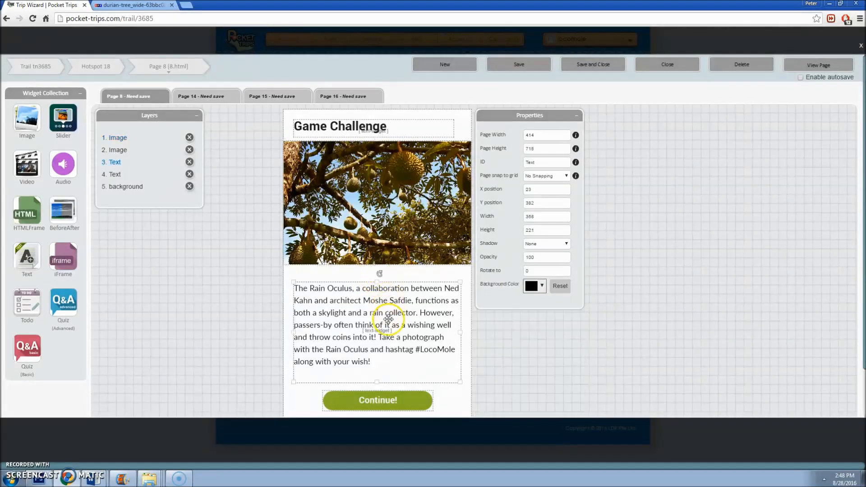
Step: Move the description box to Y 67, rewrite it as durian-game intro text, and shorten it
left_click(560, 205)
key("BackSpace")
type("67")
left_click(508, 302)
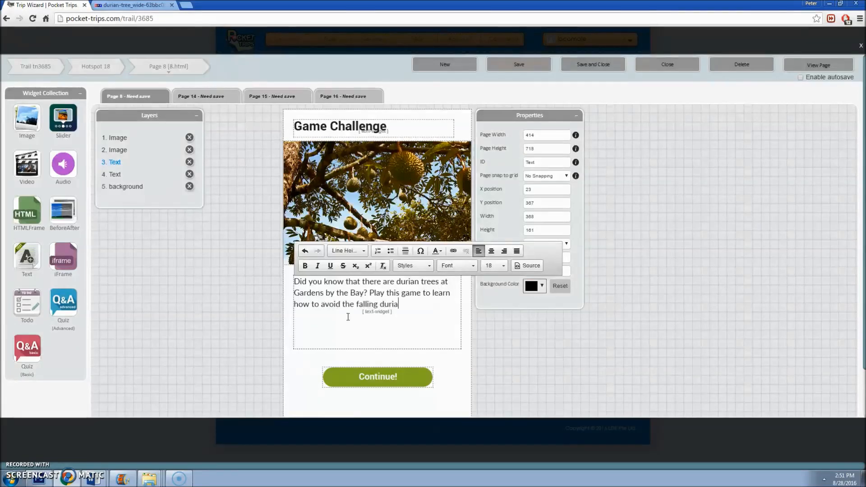
left_click(510, 354)
left_click_drag(377, 348, 377, 333)
Step: Put the Continue! button at Y 530, set page height to 657, and save the page
left_click(386, 369)
left_click(555, 207)
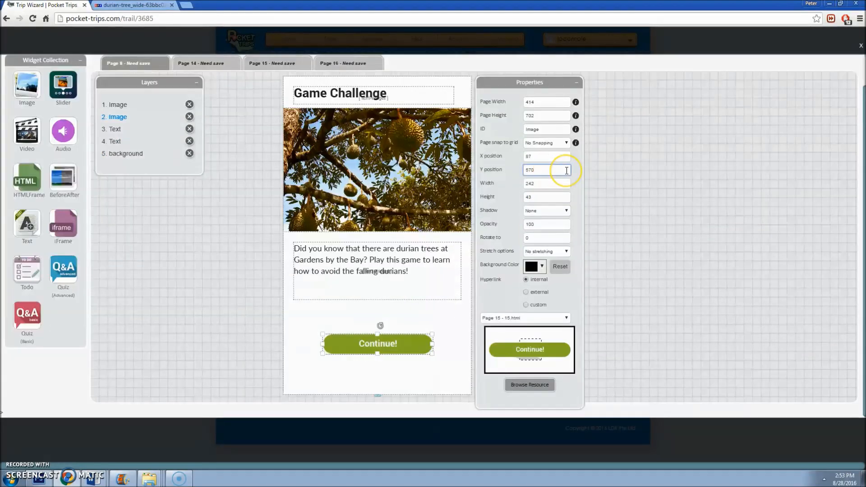
left_click(528, 201)
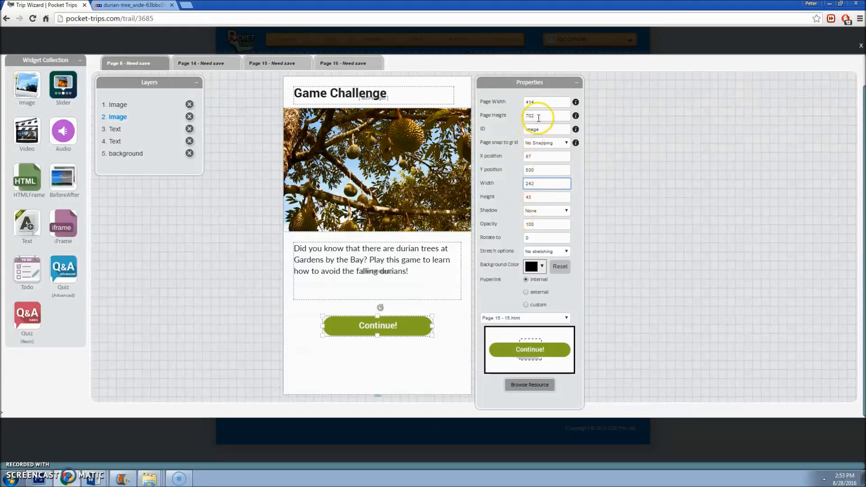
key("BackSpace")
key("BackSpace")
key("BackSpace")
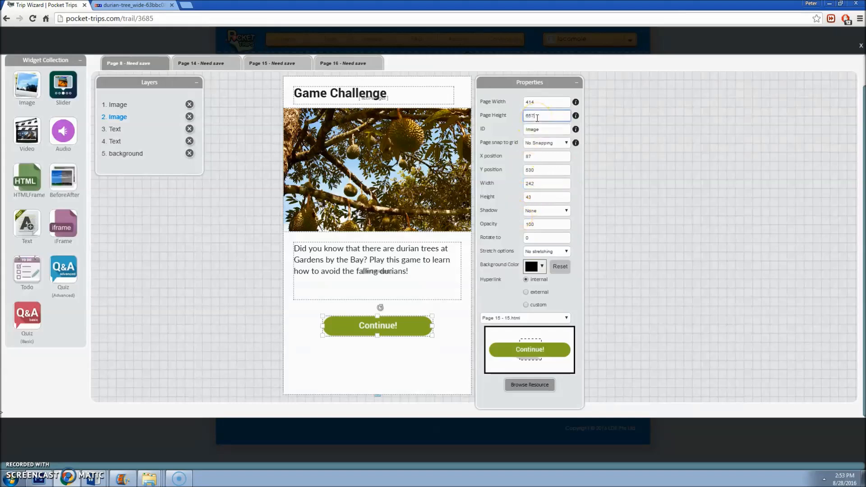
key("Tab")
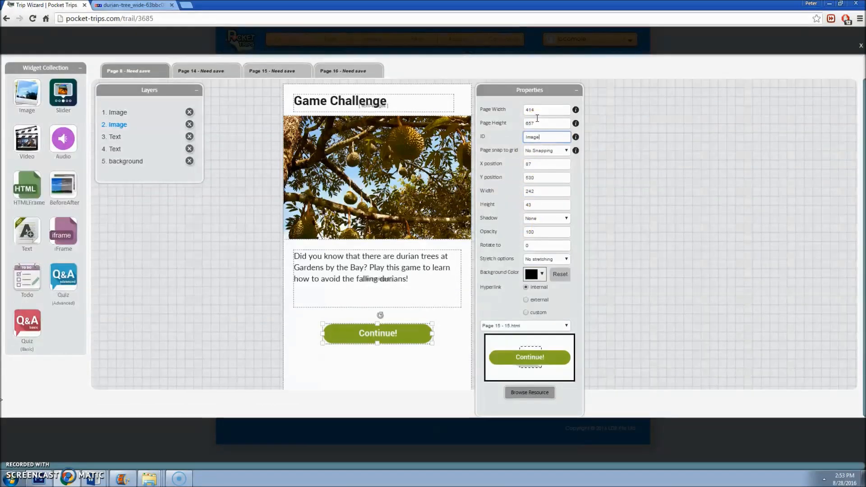
left_click(464, 353)
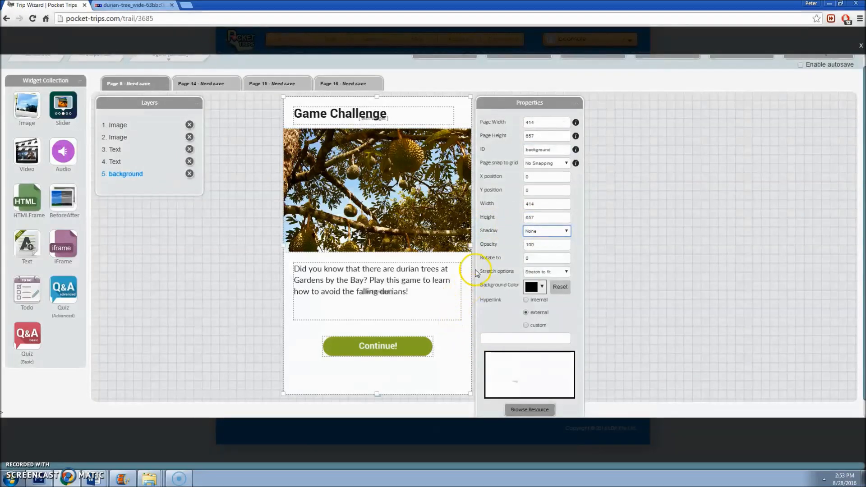
scroll(600, 116, "up", 1)
left_click(533, 66)
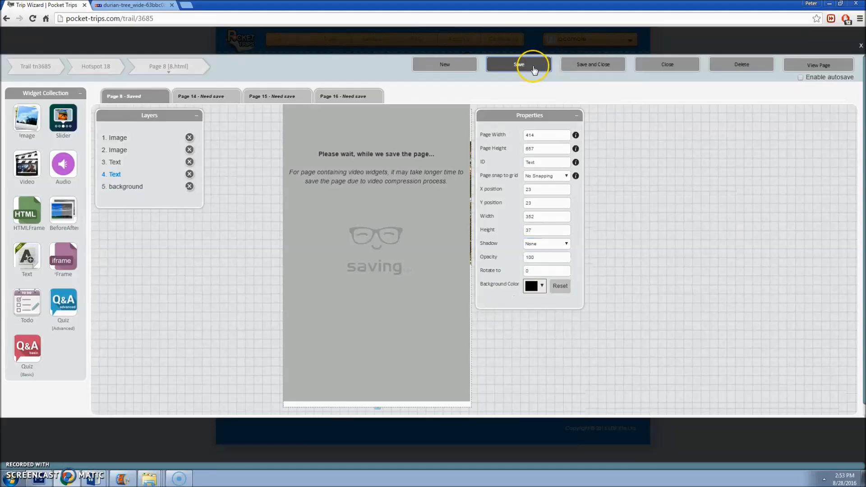
Step: Replace the Continue! button image with play.png, link it to a page, and open Page 16
left_click(363, 334)
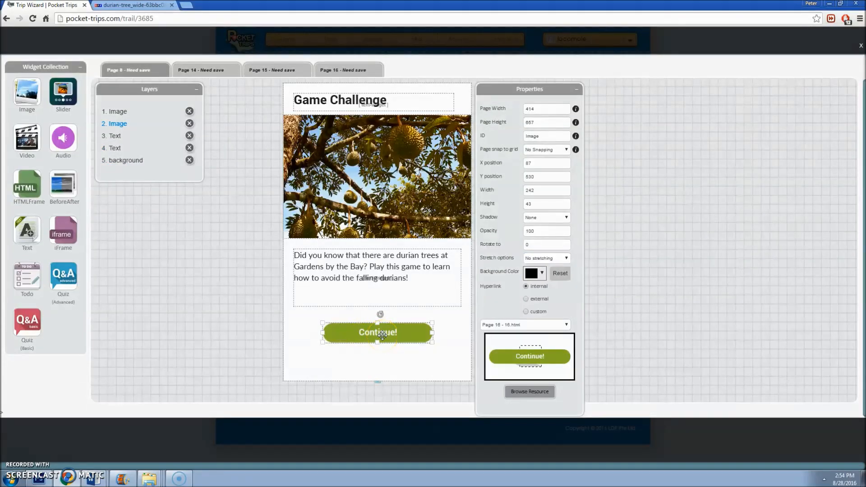
left_click(525, 391)
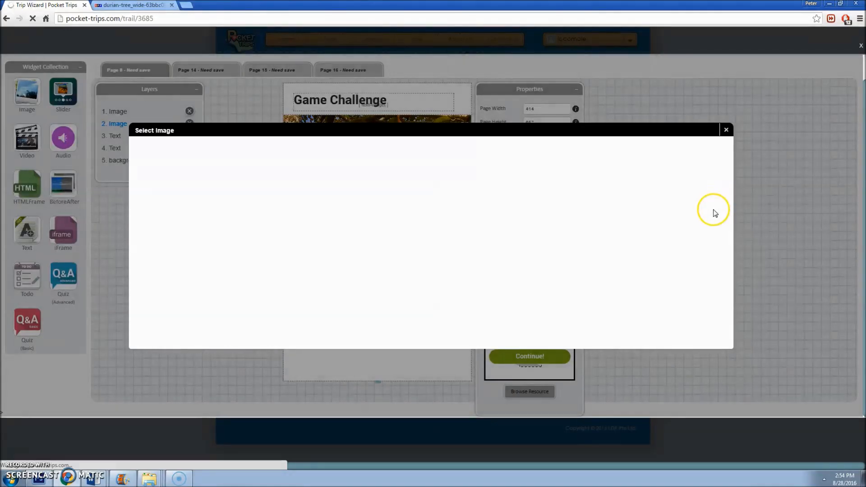
left_click_drag(715, 208, 707, 316)
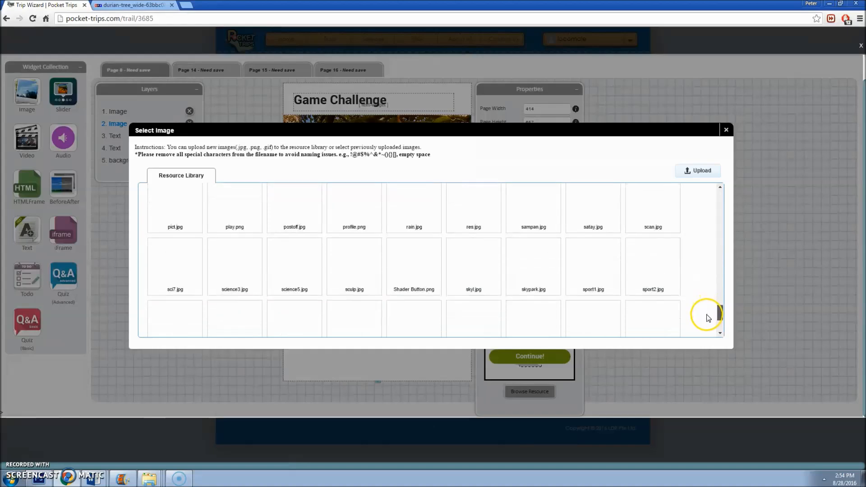
left_click(239, 218)
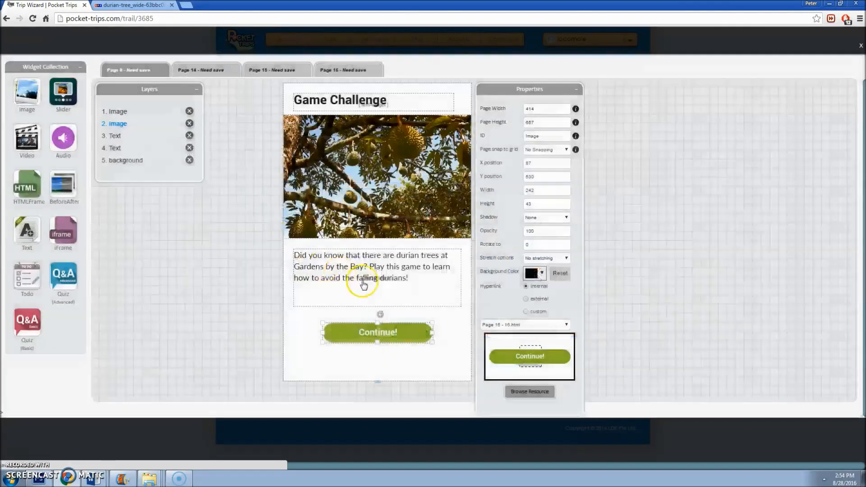
left_click(534, 323)
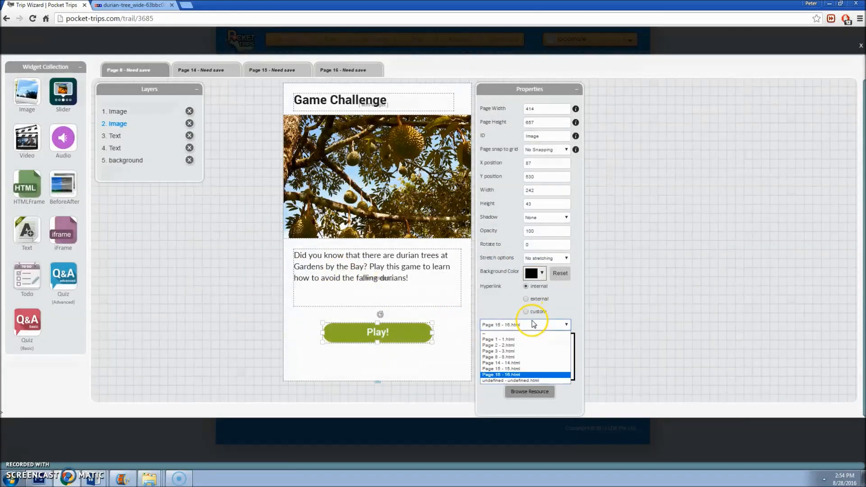
left_click(530, 368)
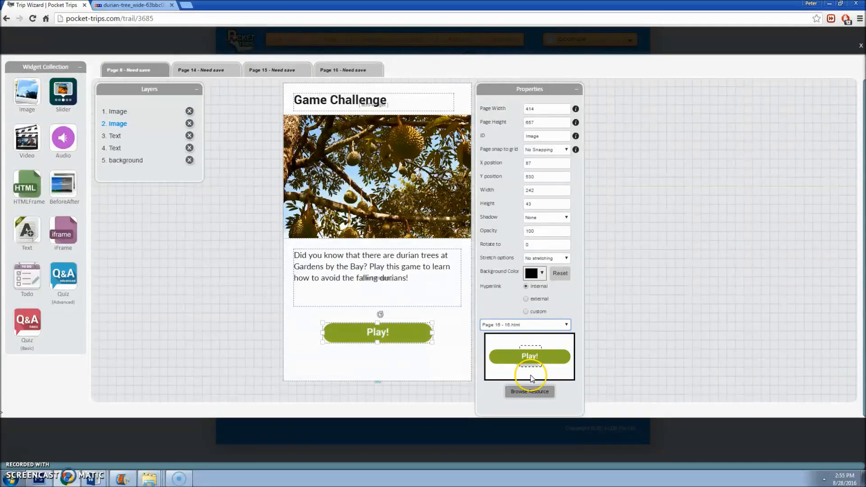
left_click(354, 72)
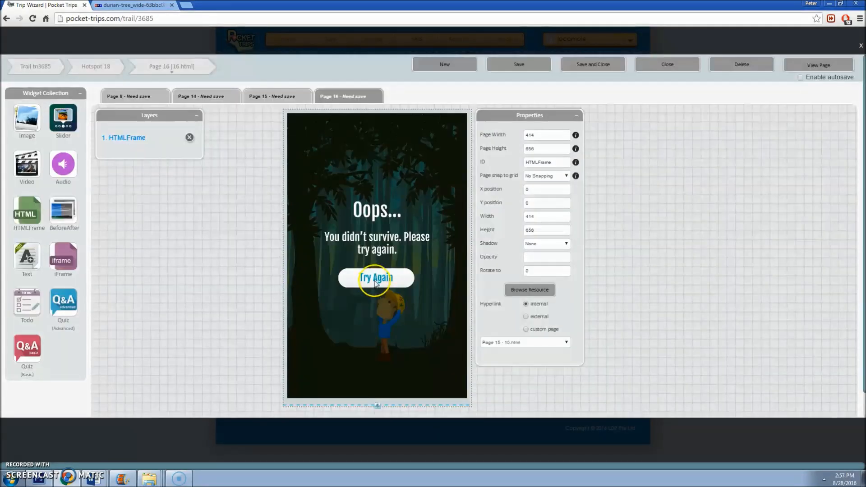
Step: Test-play the durian game, moving the character left and right to dodge durians
left_click(375, 278)
left_click(448, 379)
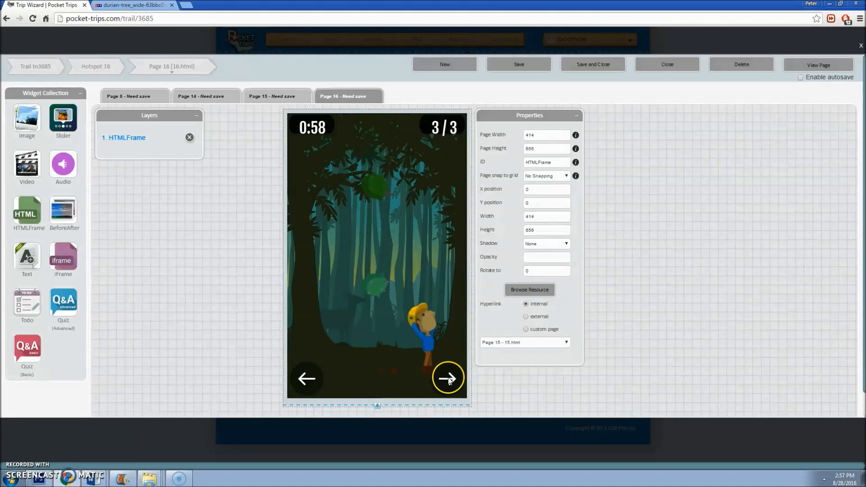
left_click(309, 380)
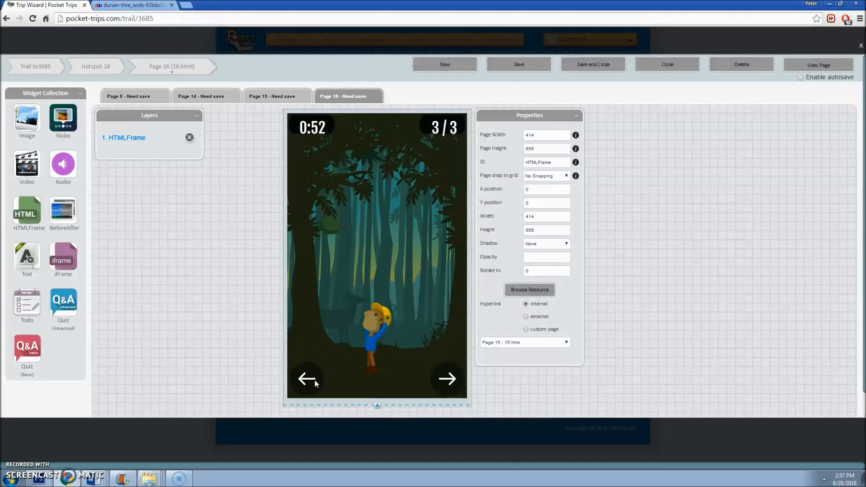
left_click(320, 378)
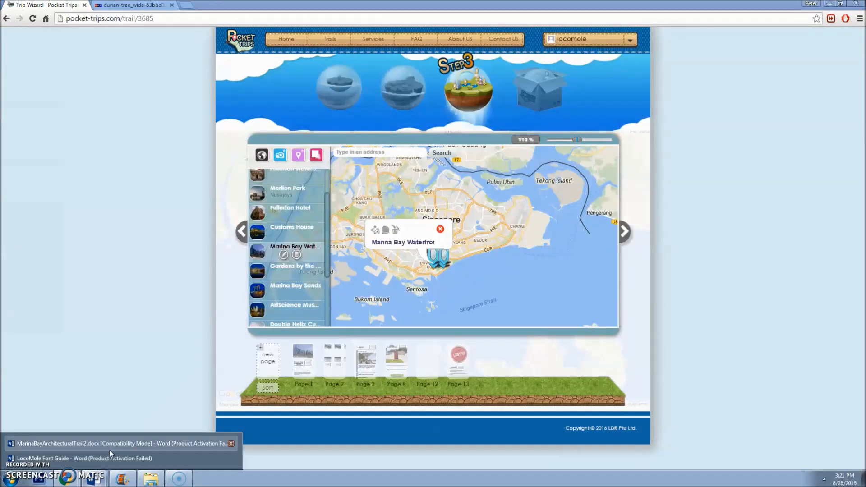
Step: Select the Seeker Challenge text in the Word trail document, then return to the trail map
left_click(109, 444)
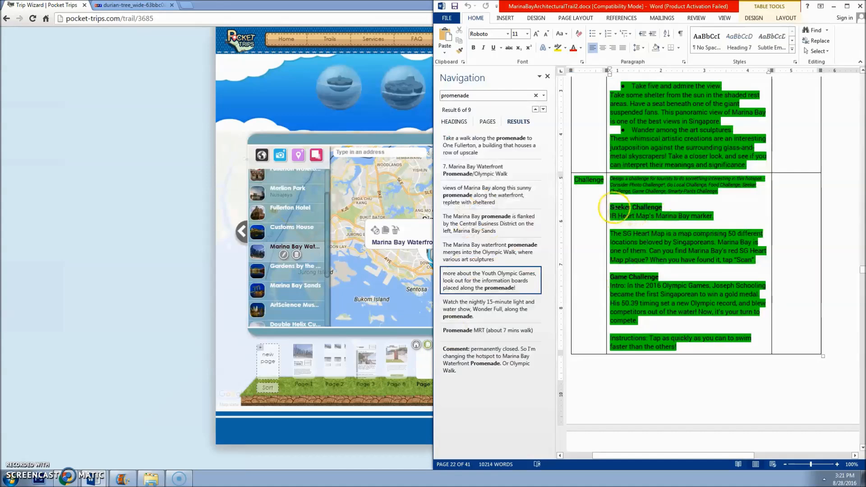
left_click_drag(613, 207, 769, 257)
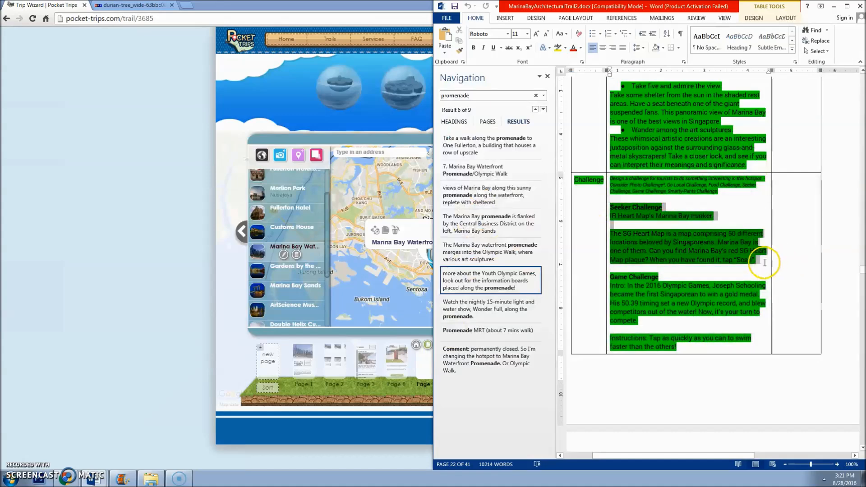
left_click(193, 305)
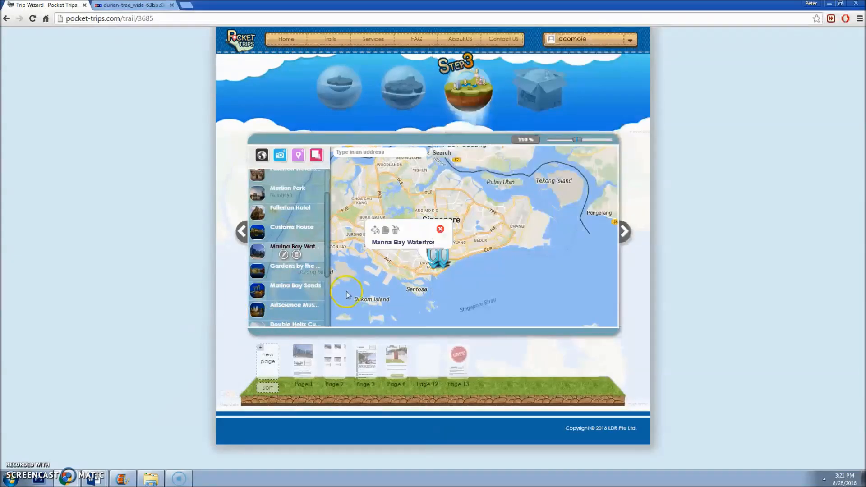
Step: Open Marina Bay Waterfront's Page 8 to inspect its paragraph, Scan button link and plaque photo, then close it
left_click(396, 361)
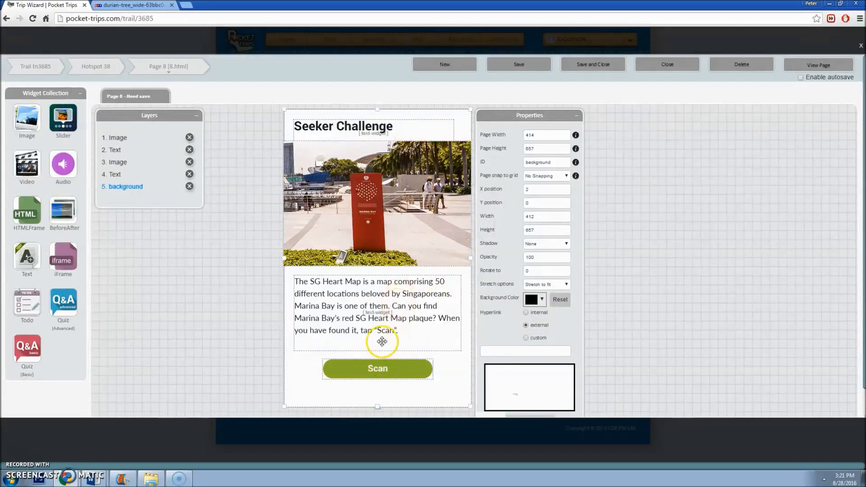
left_click(396, 325)
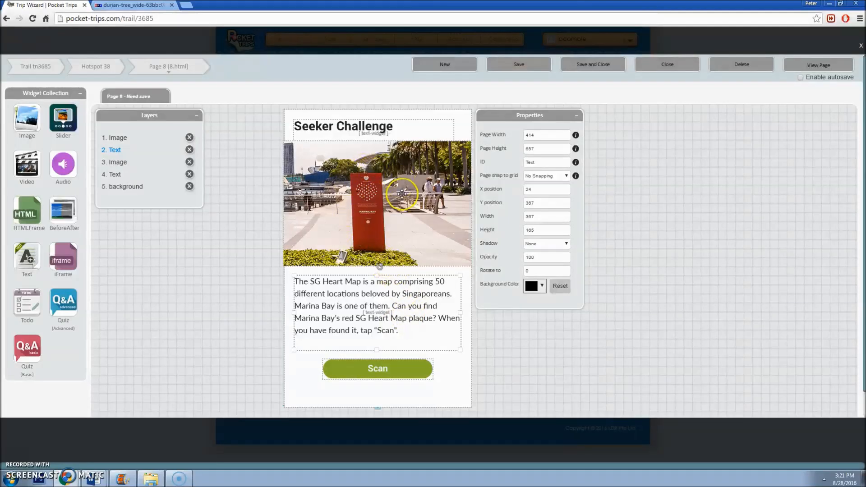
left_click(391, 363)
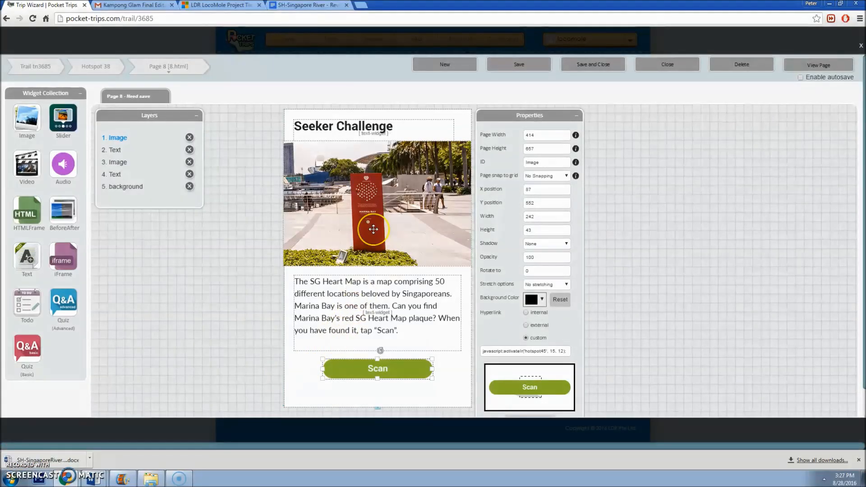
left_click(374, 229)
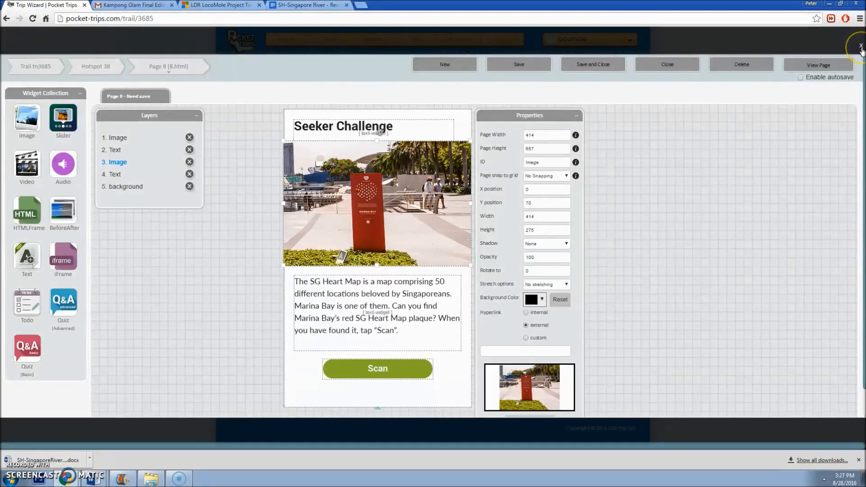
left_click(861, 48)
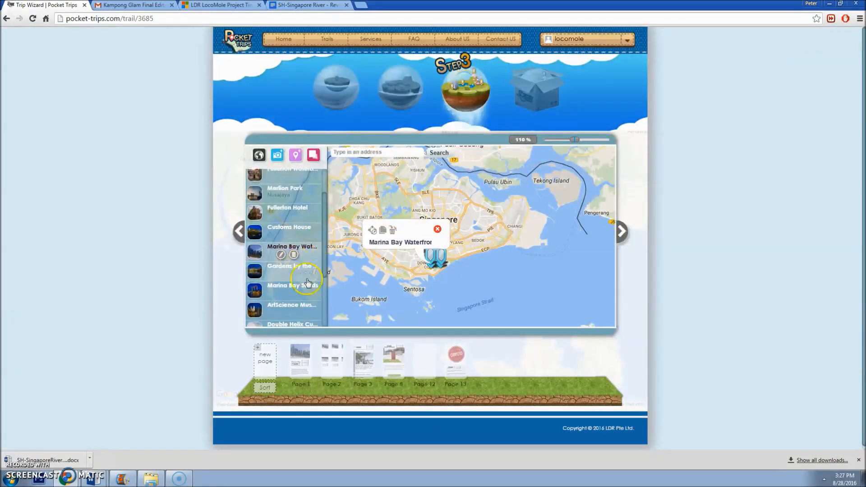
Step: Select the IR promenade sg50 hotspot on the Marina Bay map and open its details
scroll(297, 289, "down", 5)
left_click(294, 293)
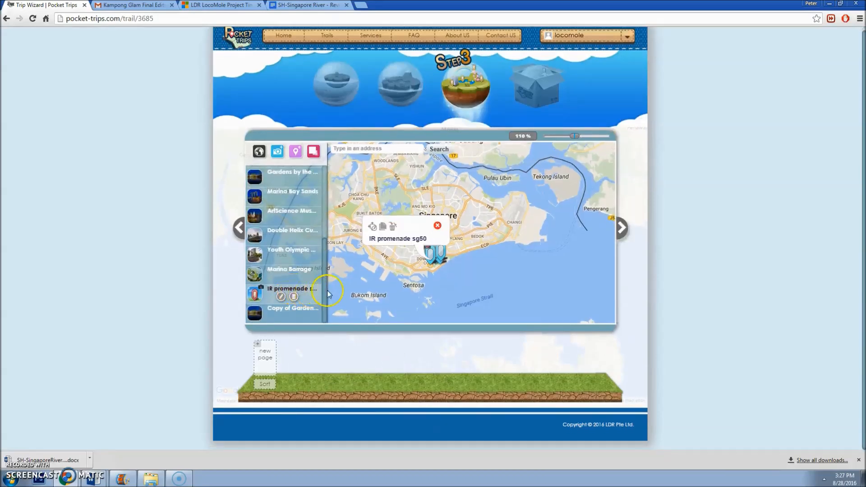
scroll(426, 268, "up", 1)
left_click(454, 261)
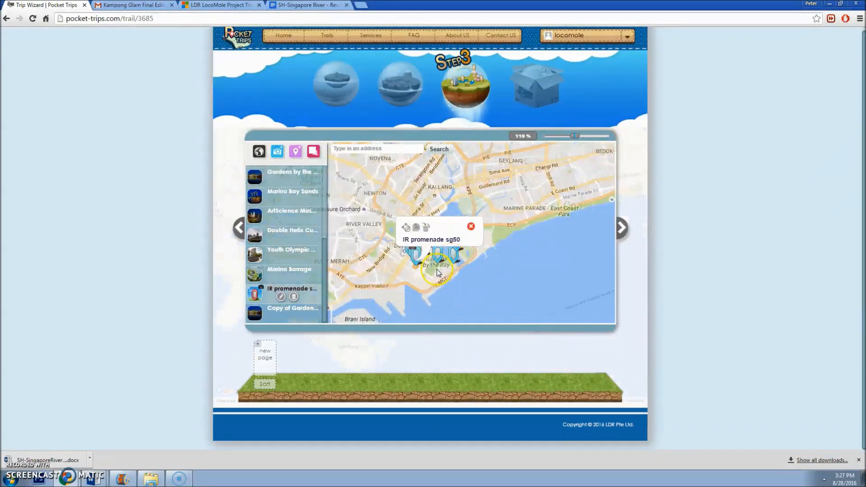
left_click(271, 296)
left_click(281, 296)
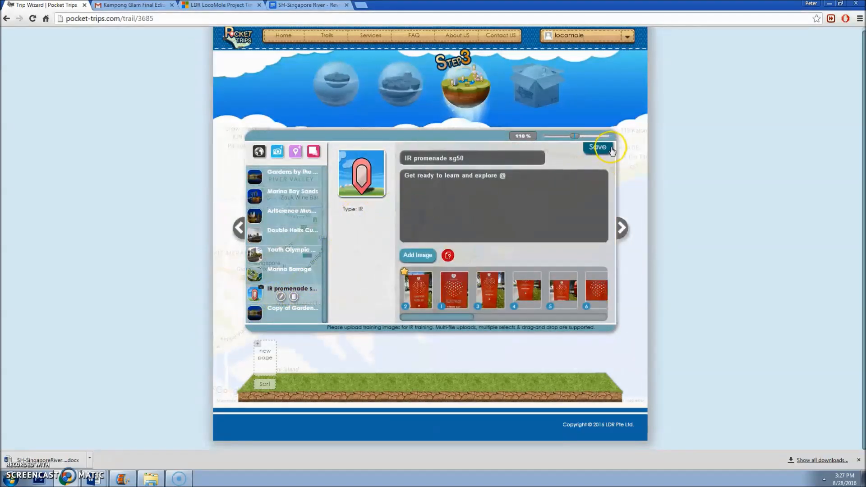
left_click_drag(444, 317, 409, 313)
Step: Save the IR promenade sg50 hotspot and reopen it to view its plaque training photos
left_click(600, 148)
left_click(622, 227)
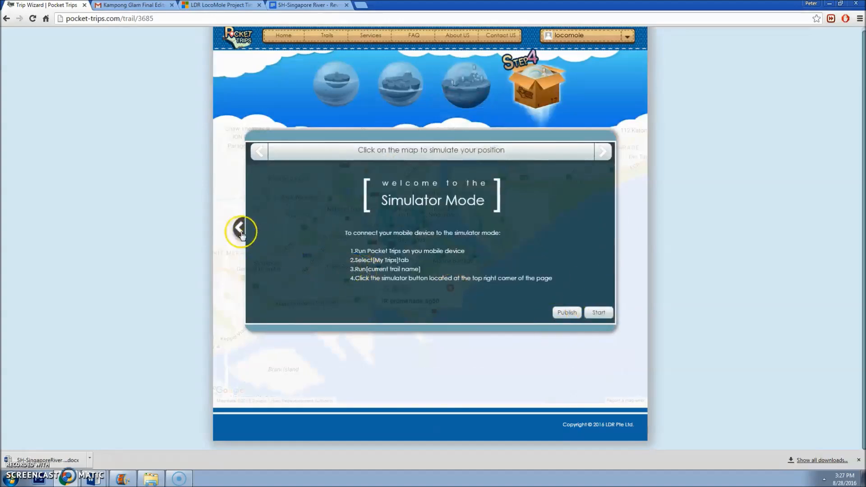
left_click(240, 229)
left_click(271, 290)
left_click(419, 280)
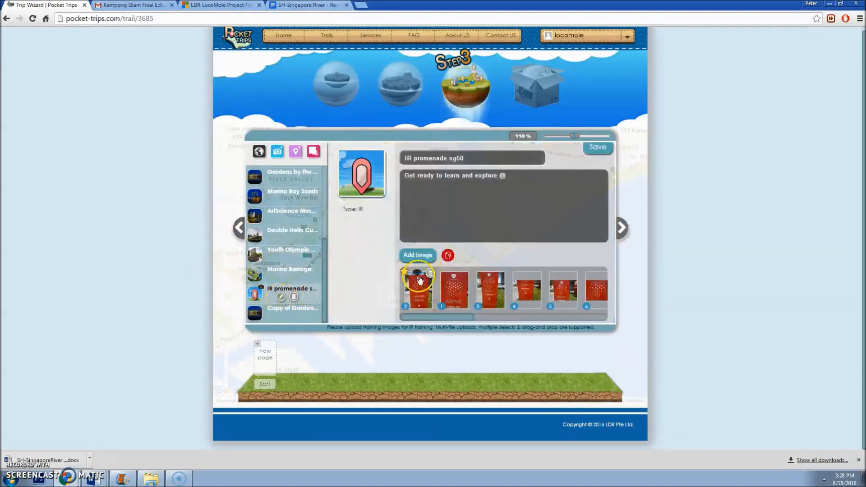
mouse_move(453, 317)
left_mouse_down()
mouse_move(600, 309)
mouse_move(455, 318)
left_mouse_up()
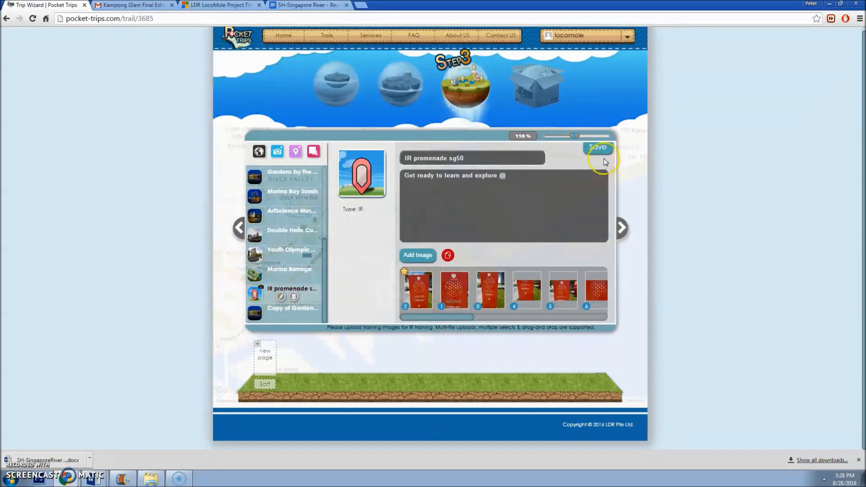
Step: Upload three more plaque photos, starting with 20160820_124915, as hotspot training images
left_click(418, 258)
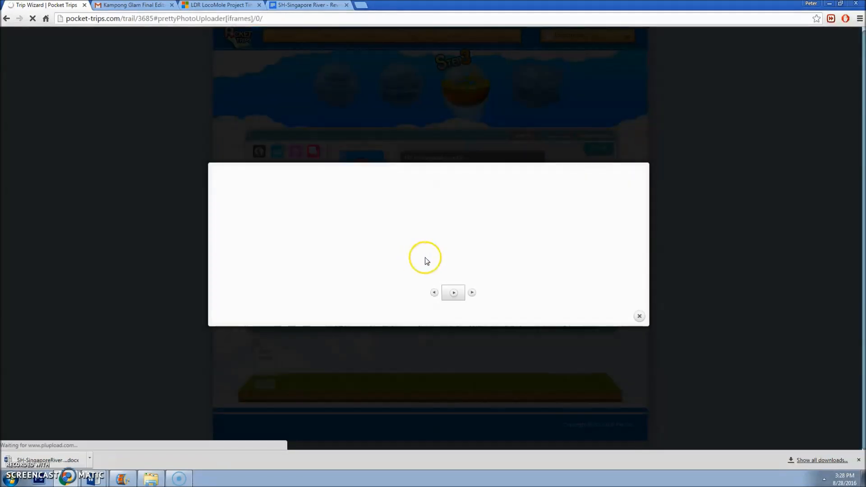
left_click(639, 316)
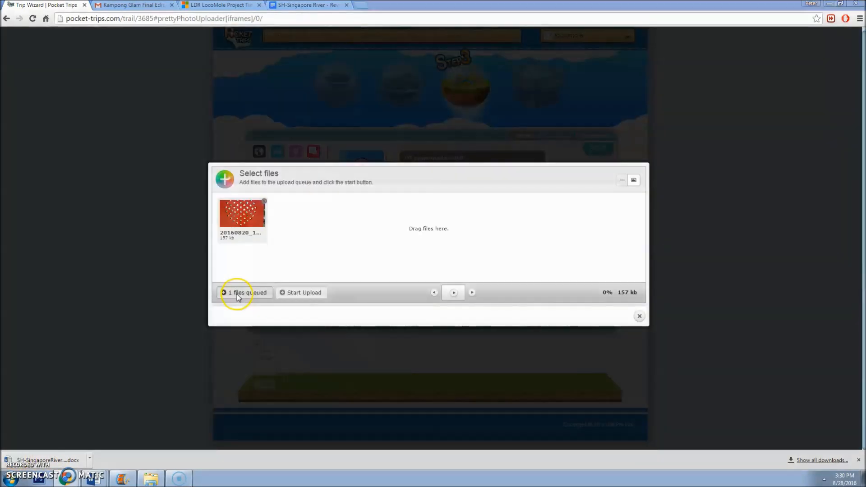
left_click(236, 293)
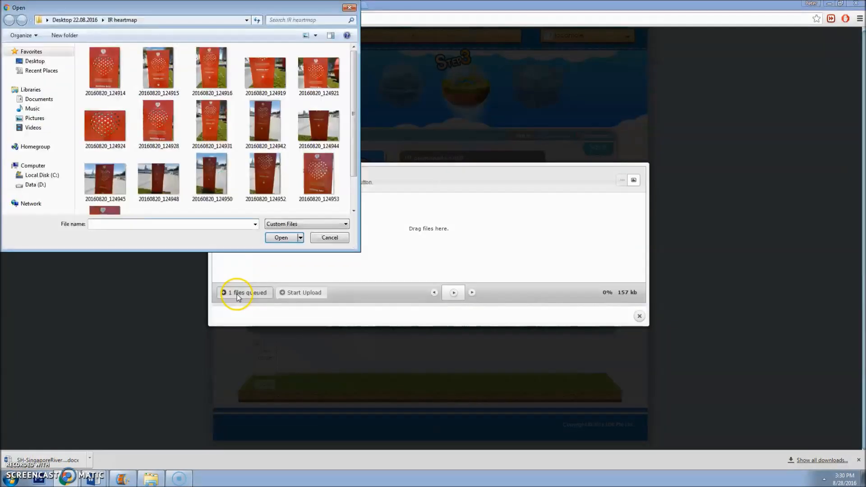
left_click(176, 80)
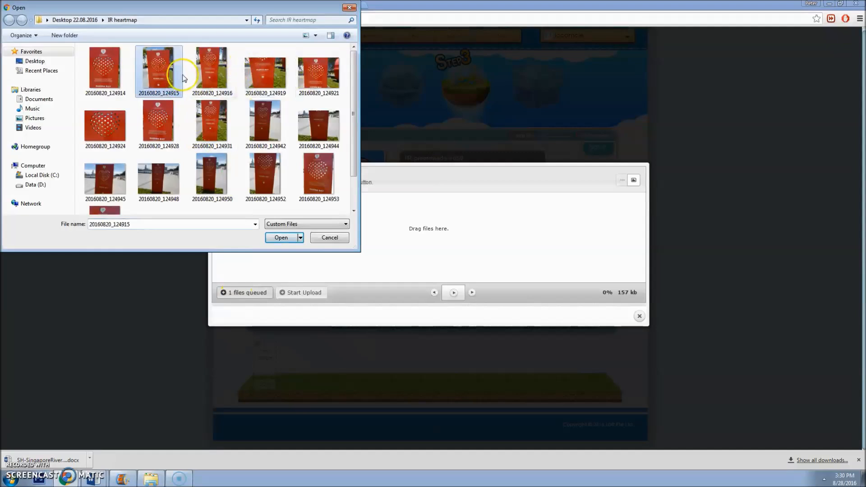
double_click(170, 74)
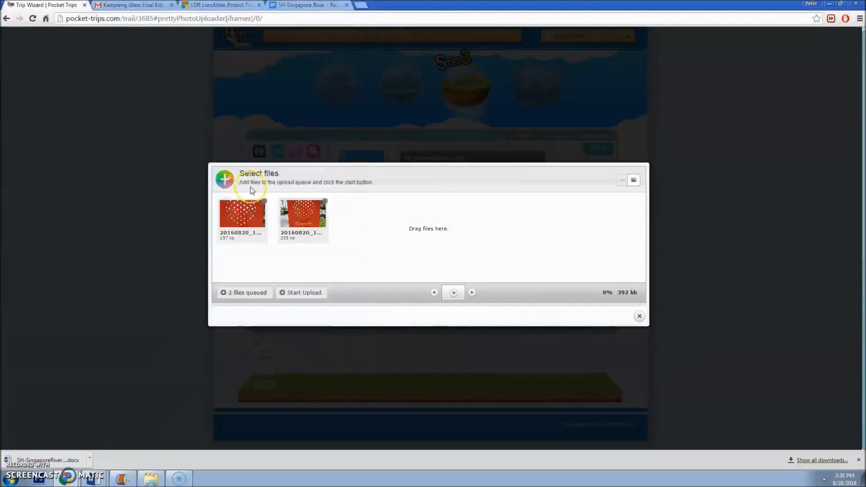
left_click(252, 292)
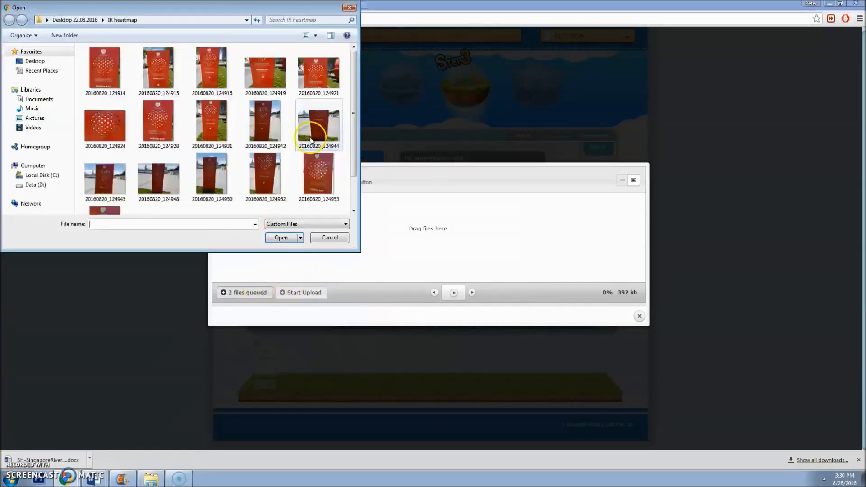
double_click(279, 94)
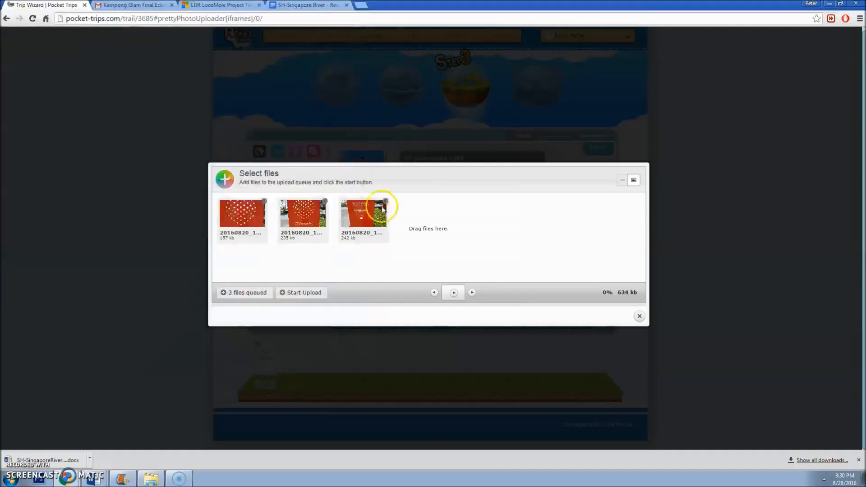
left_click(318, 292)
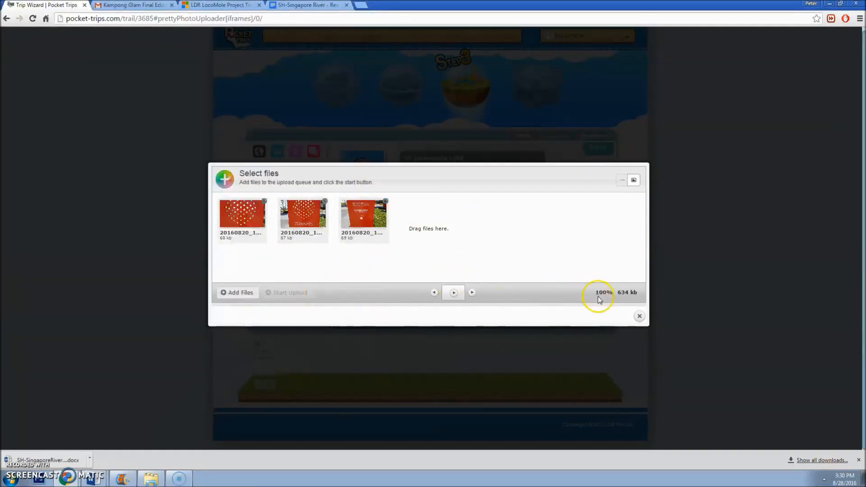
left_click(640, 317)
left_click_drag(451, 315, 407, 300)
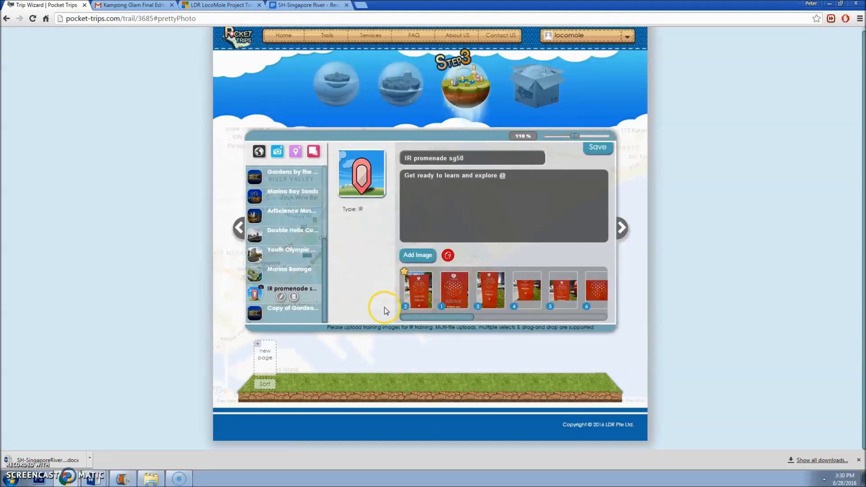
Step: Make the second plaque photo the main image and scroll through the training strip
left_click(441, 272)
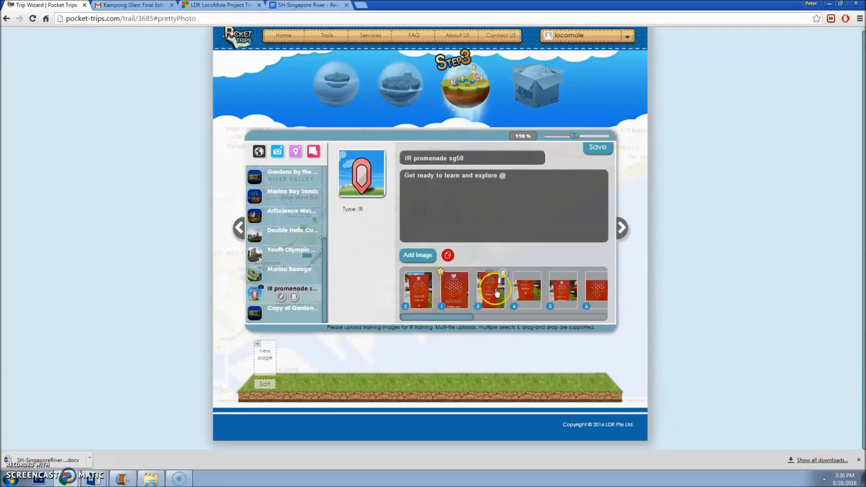
left_click(427, 295)
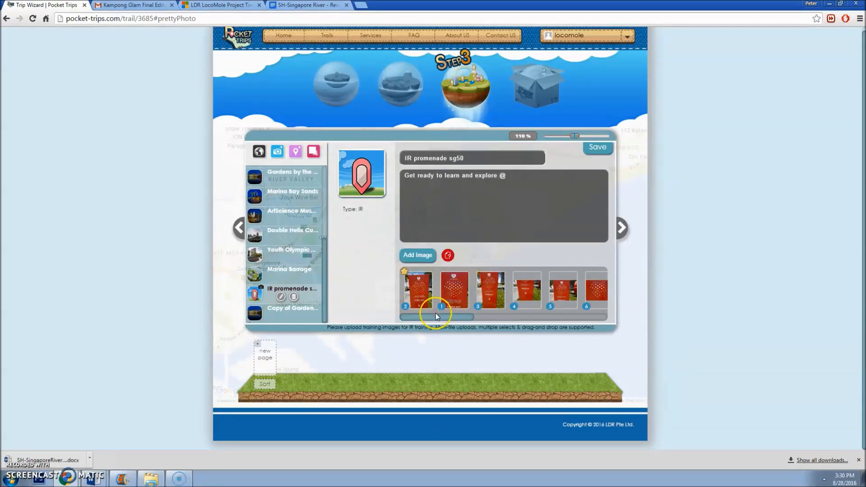
mouse_move(433, 316)
left_mouse_down()
mouse_move(445, 313)
mouse_move(421, 312)
left_mouse_up()
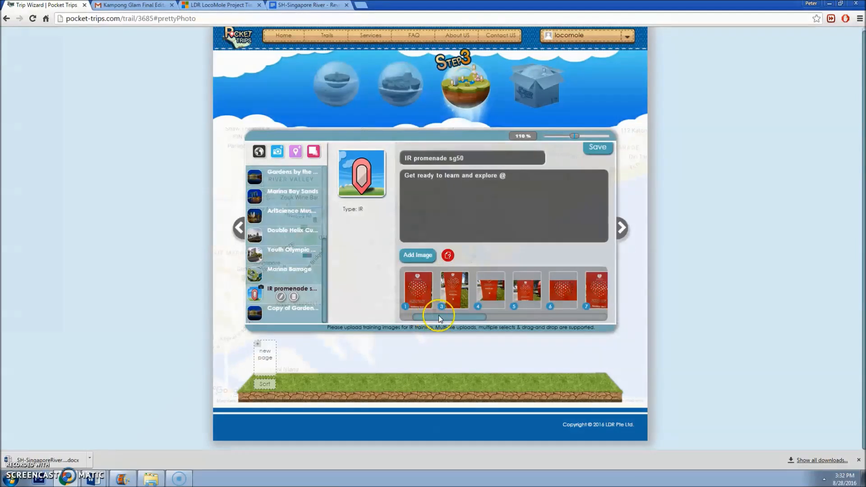
left_click_drag(438, 315, 491, 316)
left_click(458, 297)
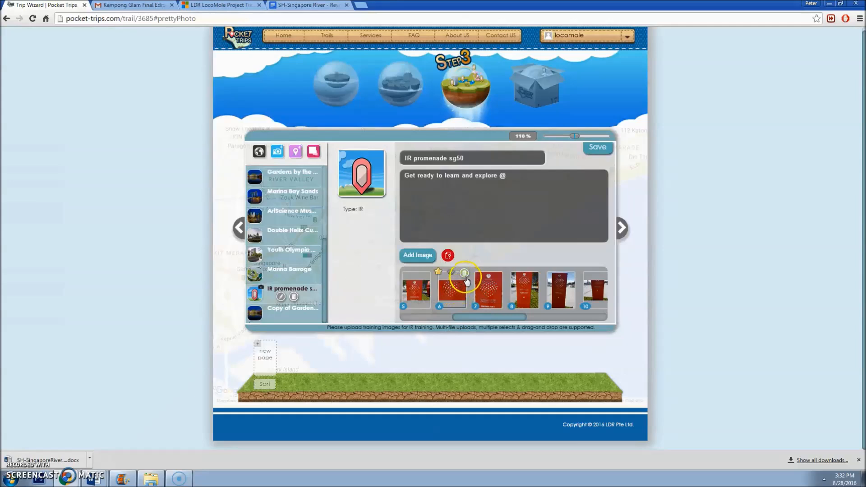
Step: Delete training photos 6 and 7 and open the uploader for more images
left_click(465, 277)
left_click(465, 275)
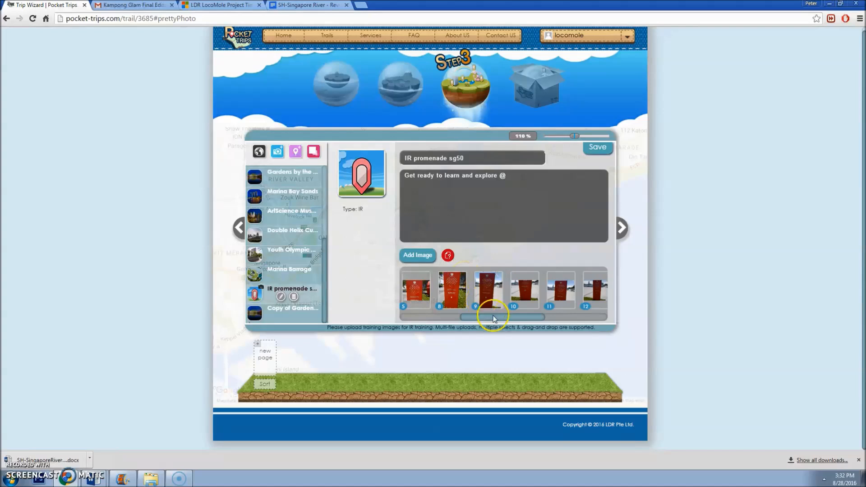
left_click_drag(500, 318, 438, 315)
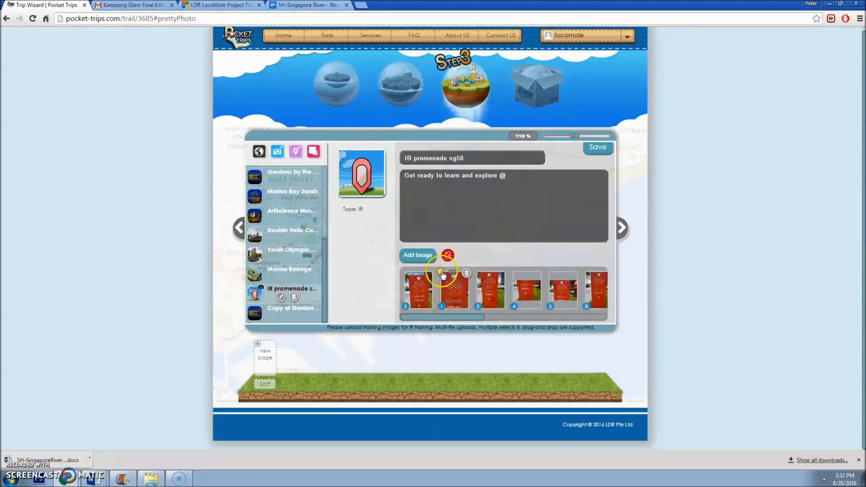
left_click(429, 256)
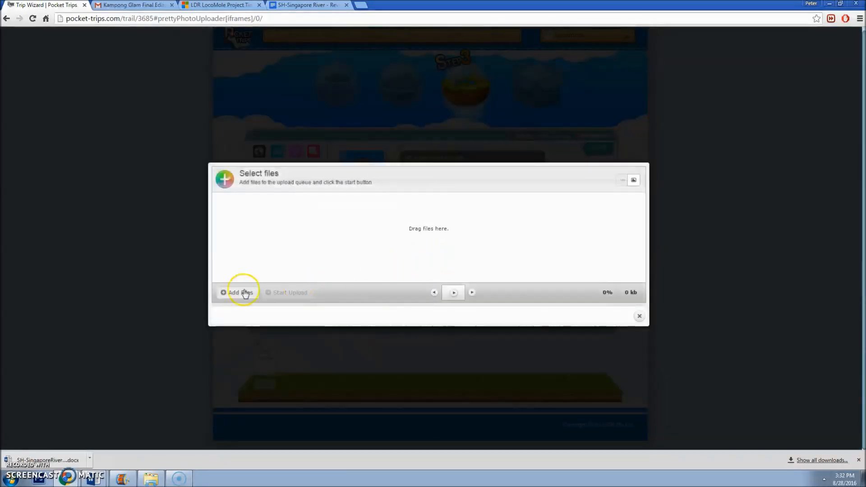
Step: Check the file Properties of plaque photo 20160820_124916 in the Open dialog
left_click(228, 292)
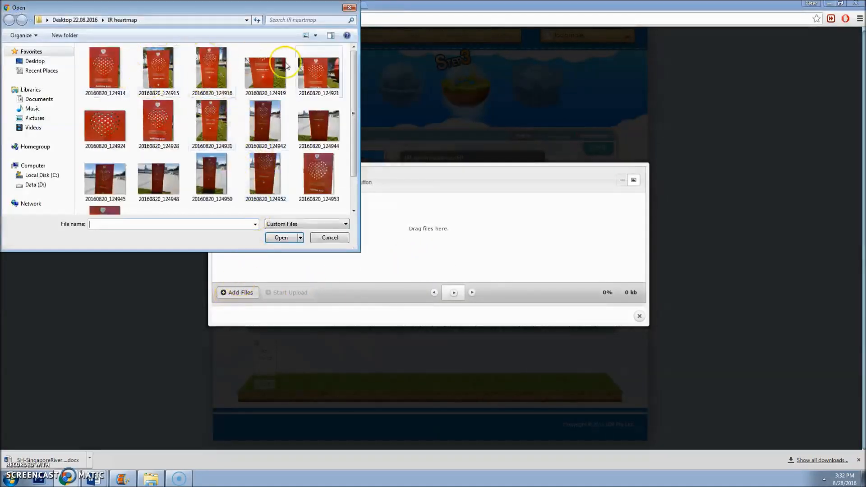
left_click(163, 72)
left_click(205, 83)
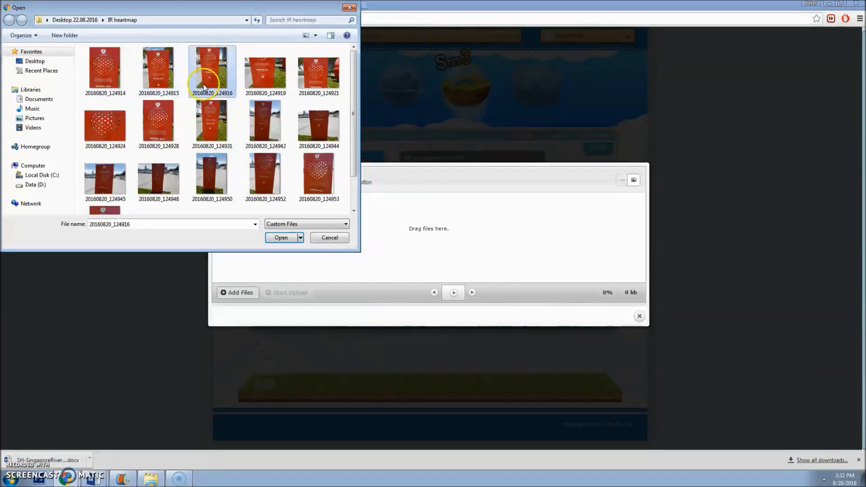
right_click(204, 85)
left_click(252, 361)
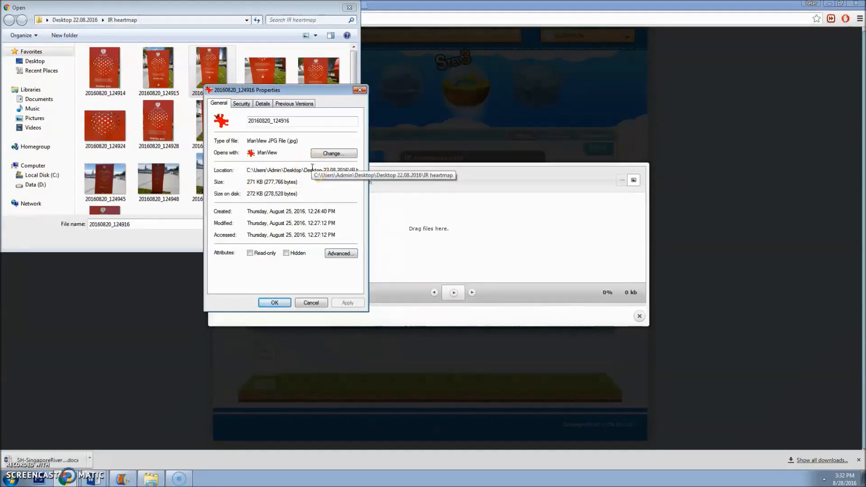
left_click(360, 89)
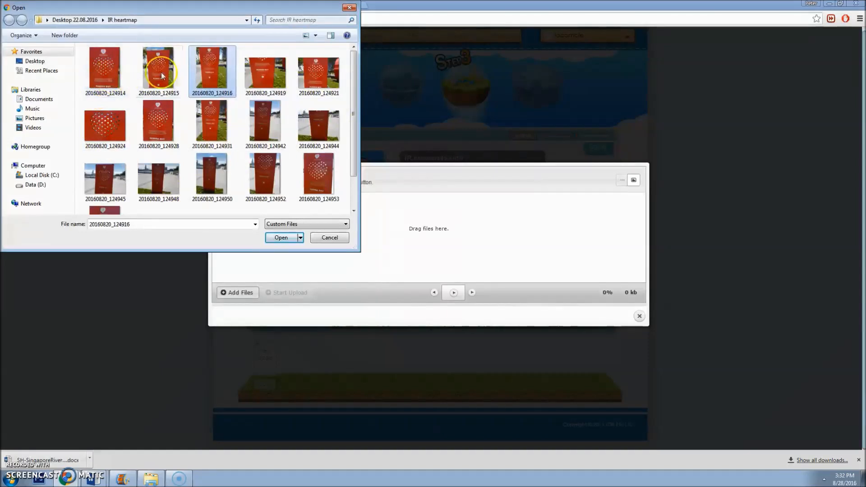
Step: Cancel the file selection and close the uploader without adding any photos
right_click(209, 77)
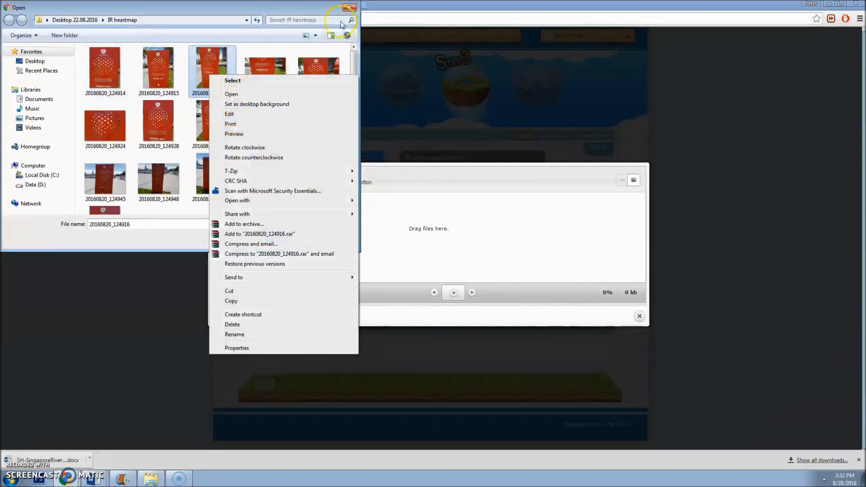
left_click(349, 8)
left_click(349, 7)
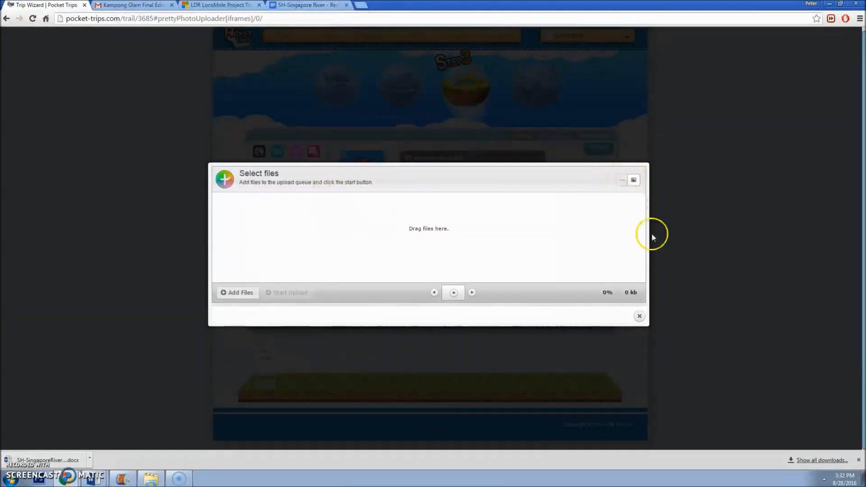
left_click(639, 317)
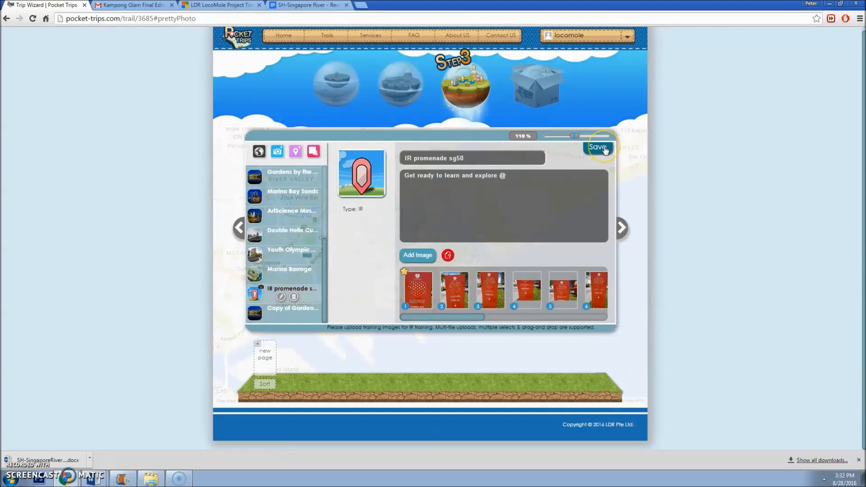
left_click(448, 255)
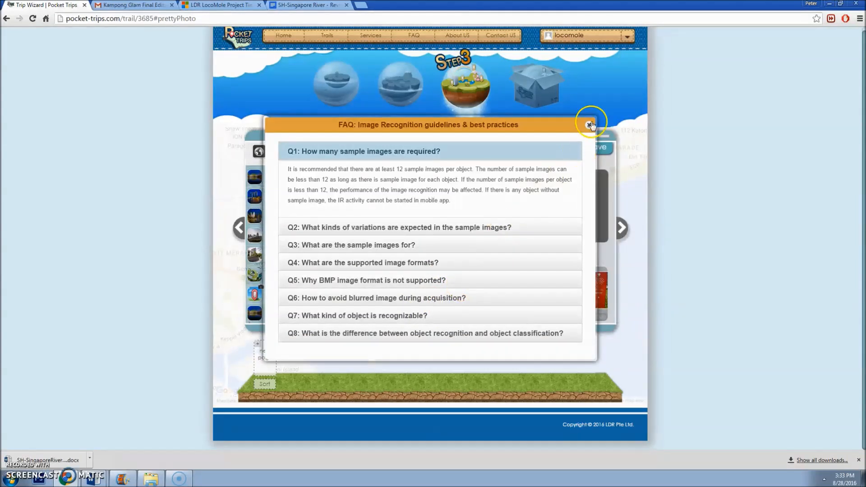
left_click(386, 315)
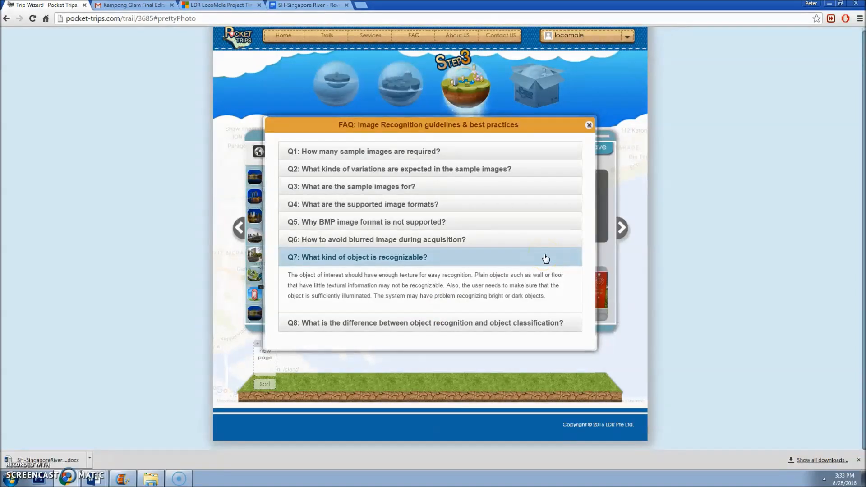
left_click(588, 125)
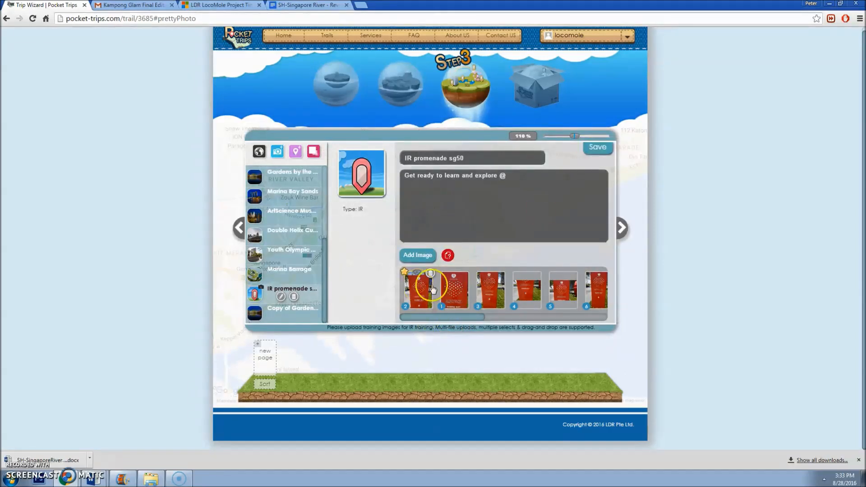
left_click_drag(457, 318, 401, 311)
mouse_move(461, 319)
left_mouse_down()
mouse_move(595, 306)
mouse_move(558, 319)
mouse_move(463, 323)
left_mouse_up()
Step: Save the hotspot, then check the Scan button's link javascript:activateIr('hotspot45', 15, 12)
left_click(600, 153)
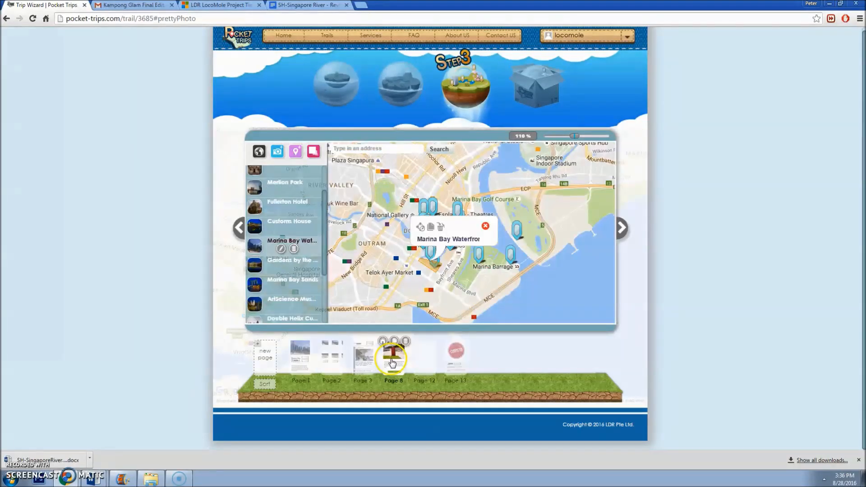
left_click(391, 359)
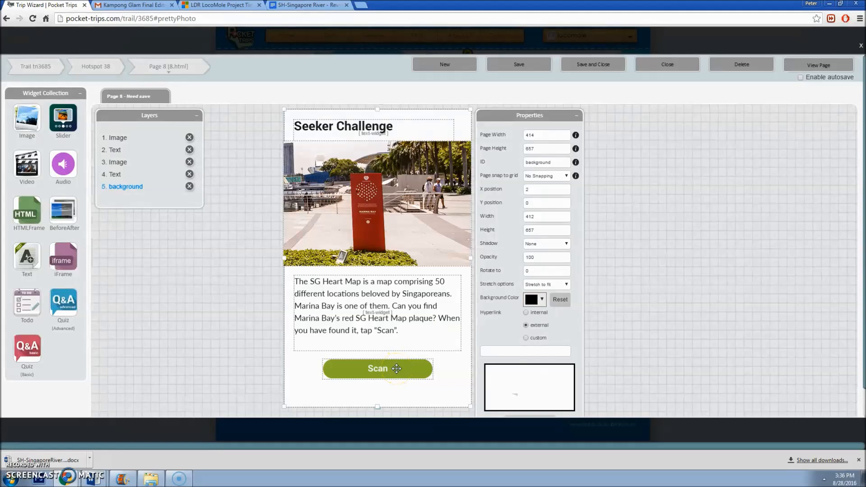
left_click(397, 368)
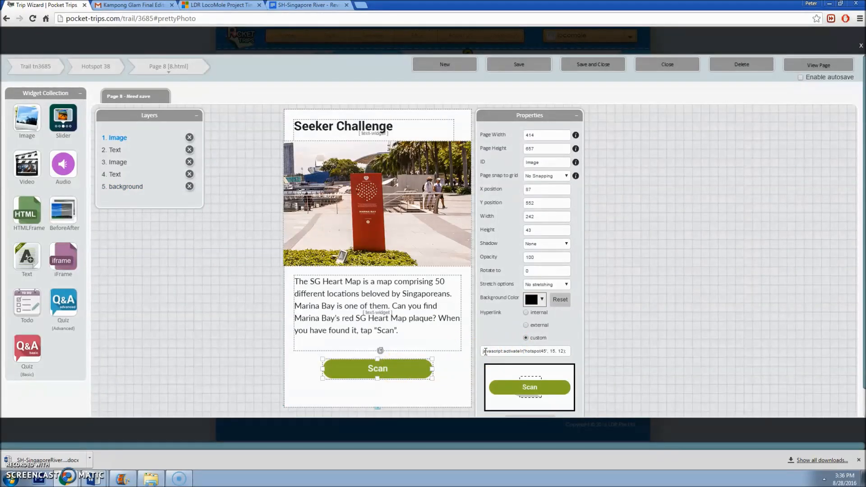
left_click_drag(482, 352, 574, 342)
left_click(544, 352)
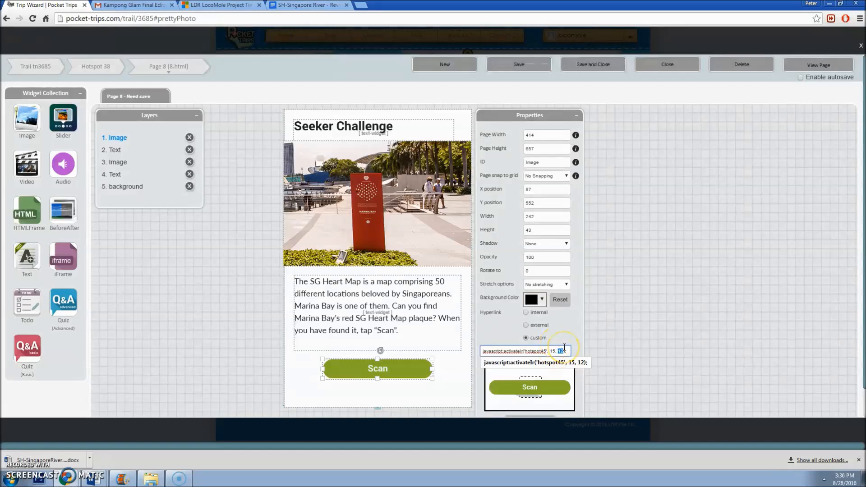
Step: Edit the page and hotspot numbers in Page 8's Scan link, glancing at Page 12 in between
left_click(568, 351)
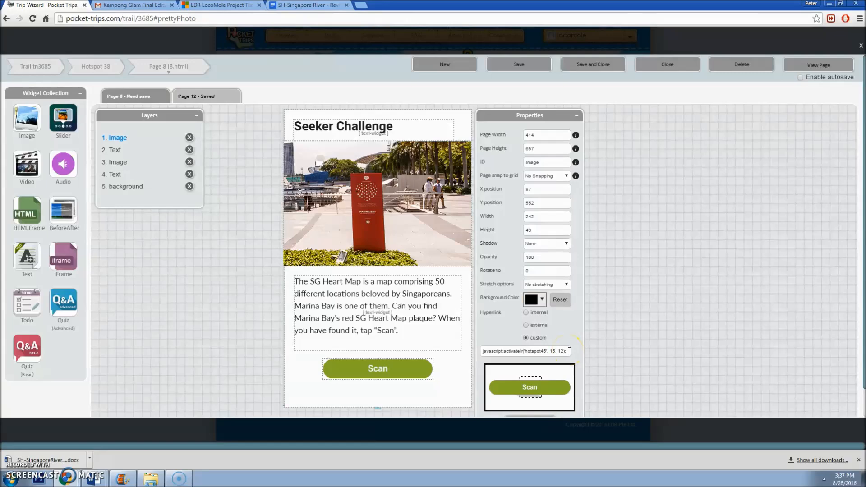
left_click_drag(564, 351, 561, 351)
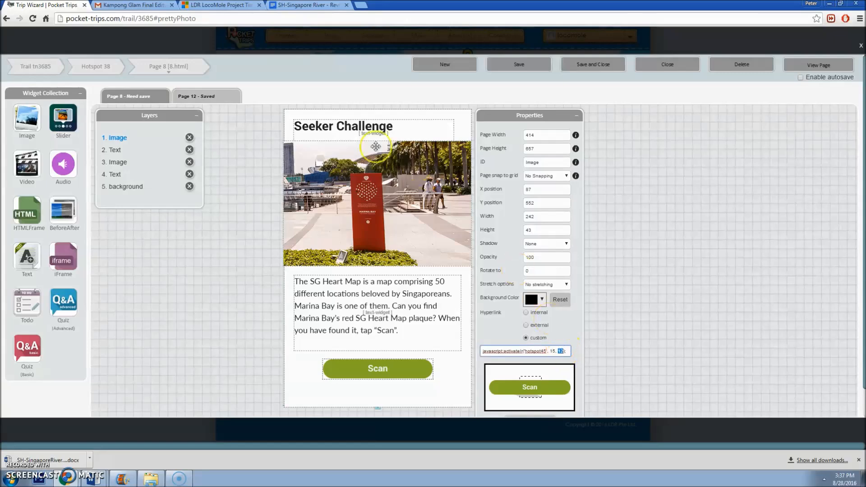
left_click(217, 97)
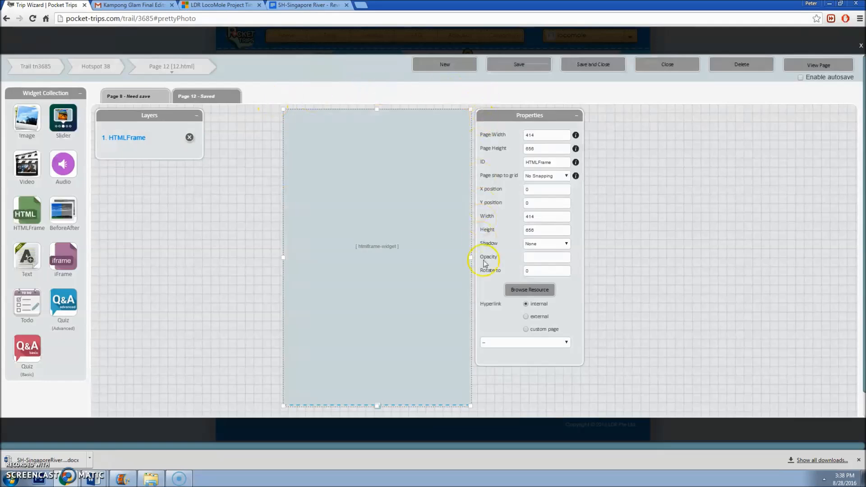
left_click(155, 97)
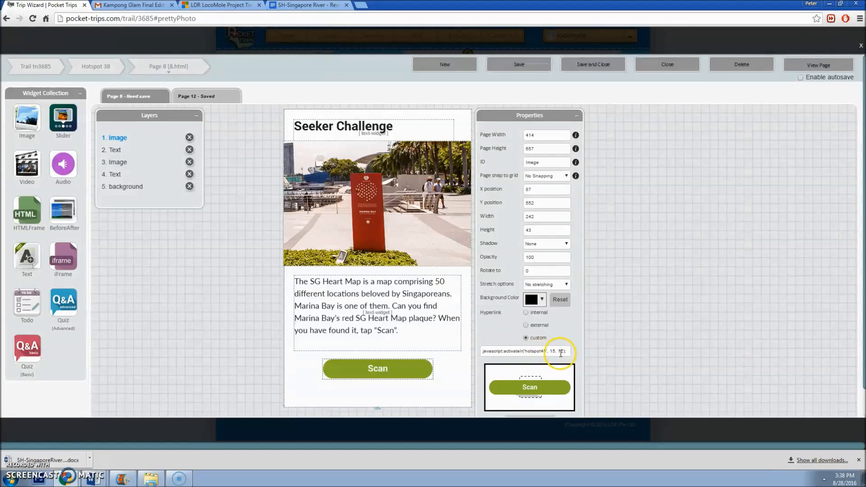
left_click_drag(547, 351, 543, 351)
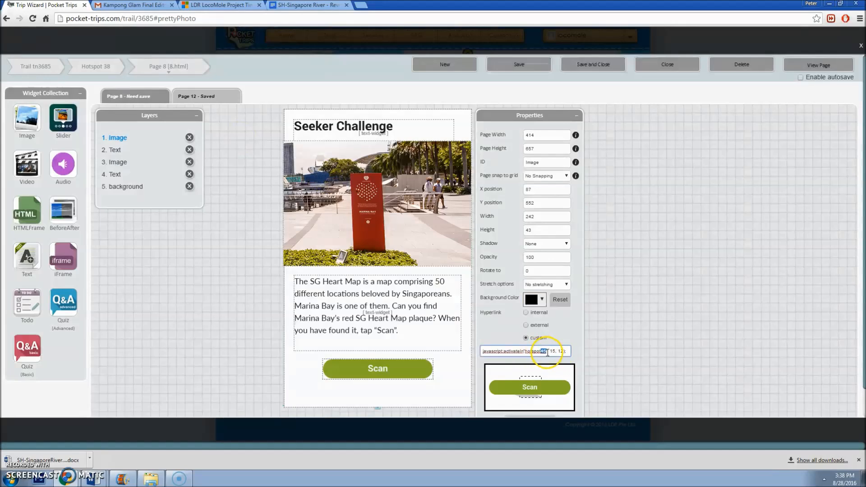
Step: Back on the trail map, select the IR promenade sg50 hotspot and open developer tools
left_click(862, 46)
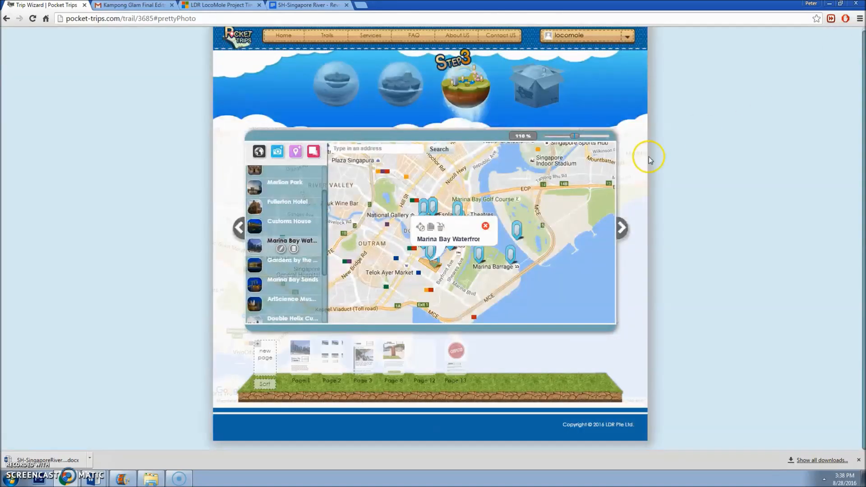
scroll(296, 307, "down", 3)
left_click(288, 292)
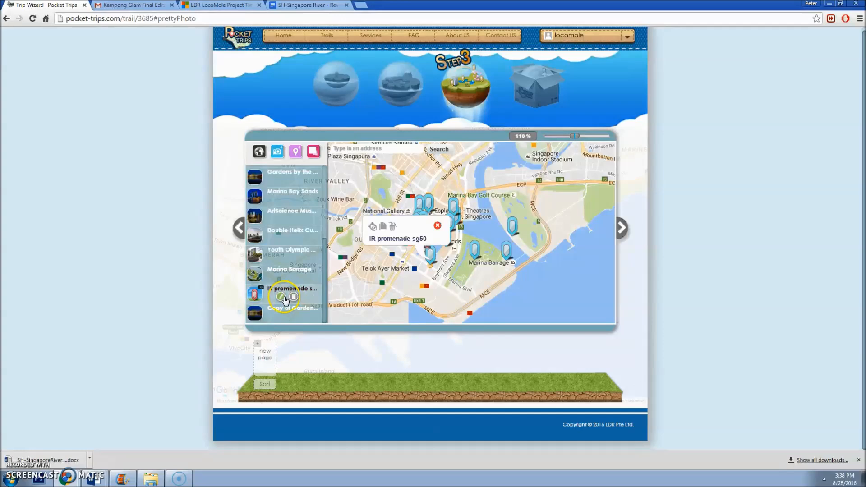
right_click(320, 294)
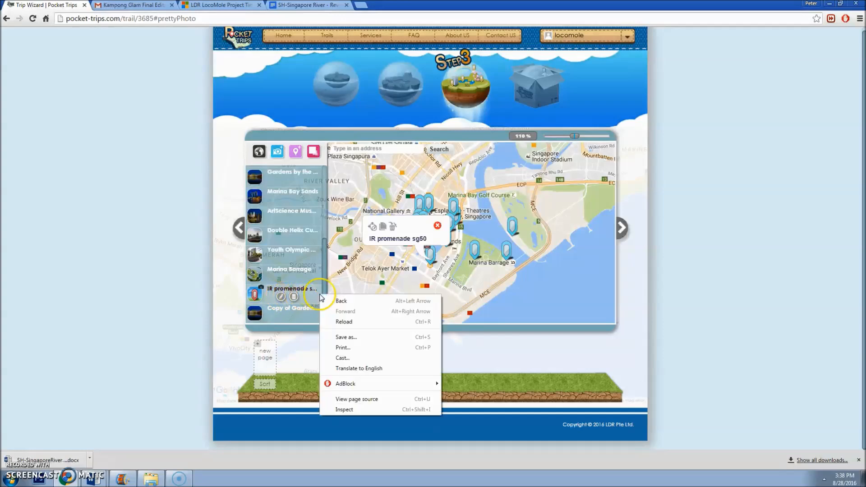
left_click(348, 410)
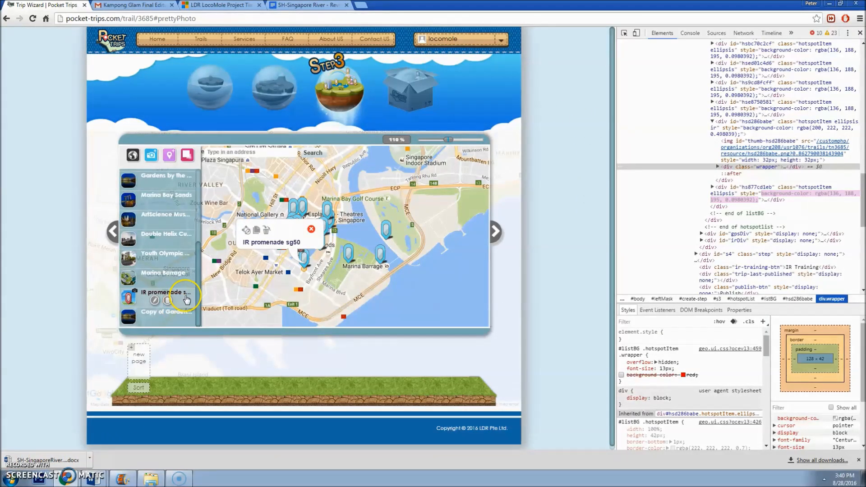
Step: Add a blank-template Page 1 to IR promenade sg50 and inspect it
left_click(139, 359)
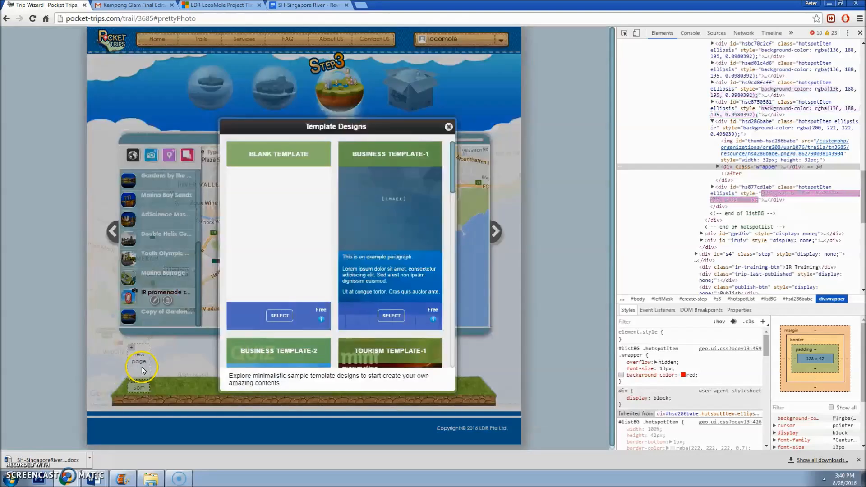
left_click(279, 315)
left_click(273, 250)
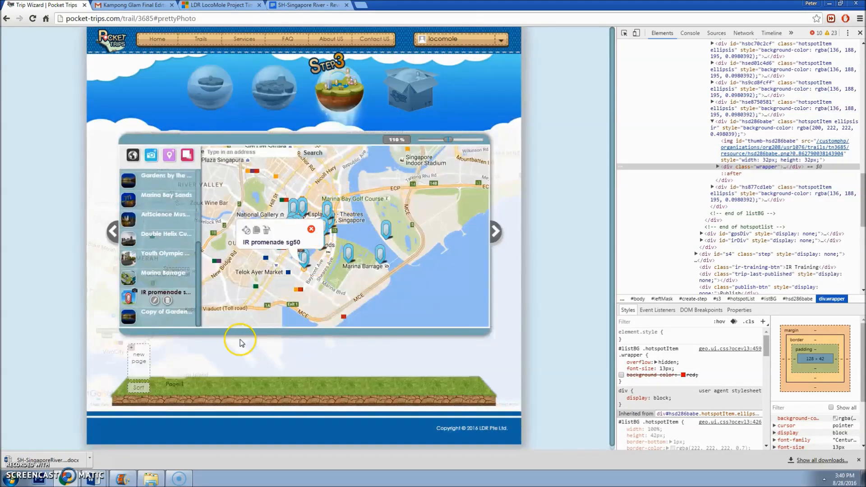
right_click(176, 369)
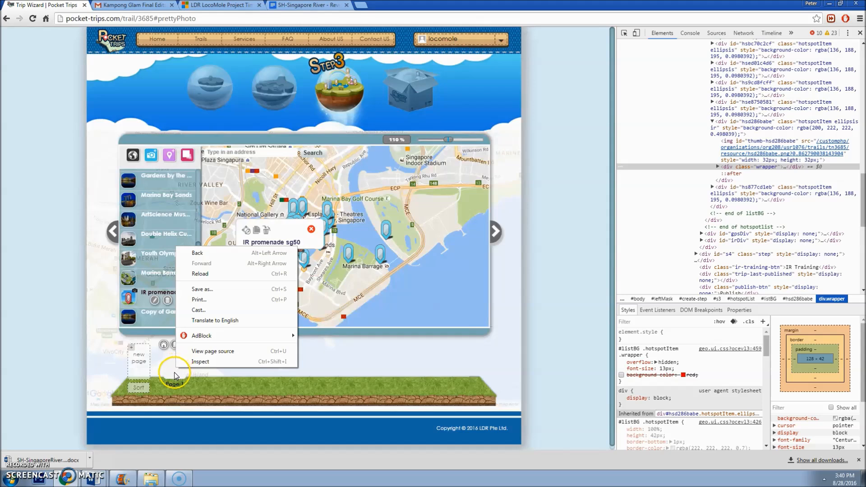
left_click(195, 362)
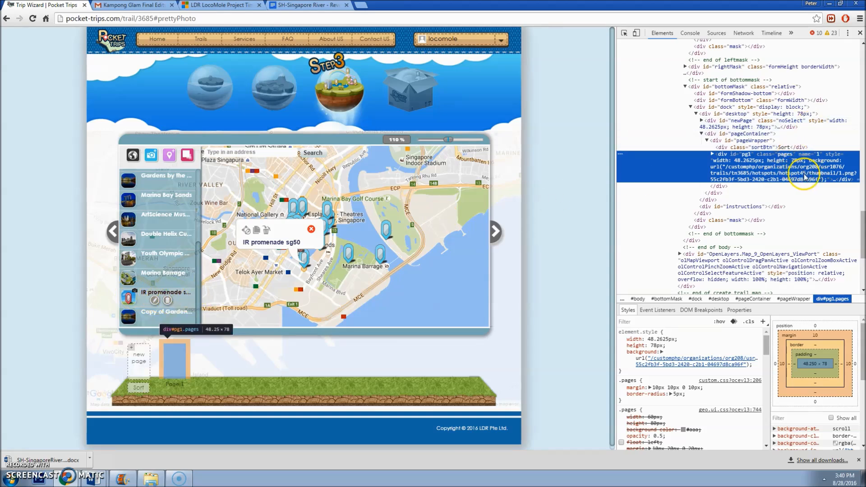
Step: Select Gardens by the Bay and open its Seeker Challenge page for editing
left_click(175, 258)
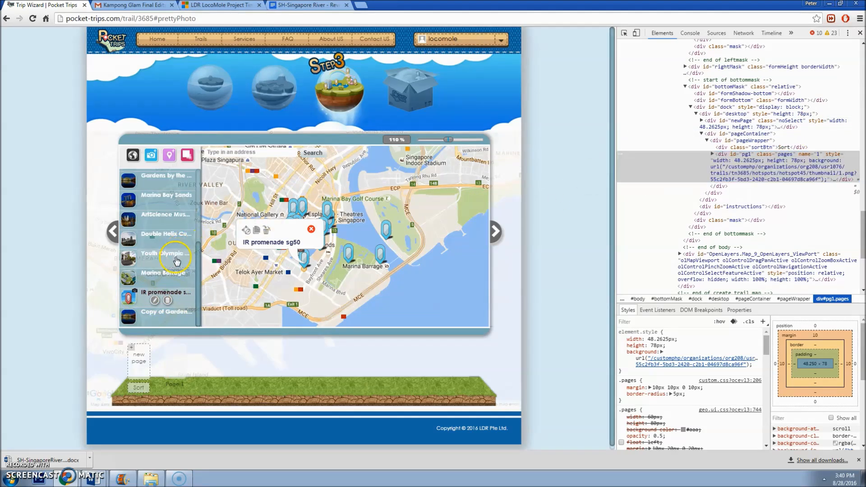
scroll(182, 261, "up", 1)
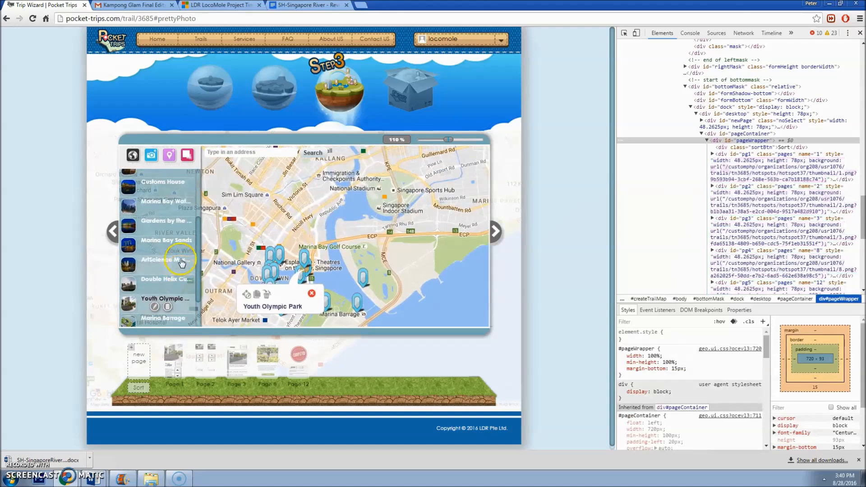
scroll(180, 239, "up", 2)
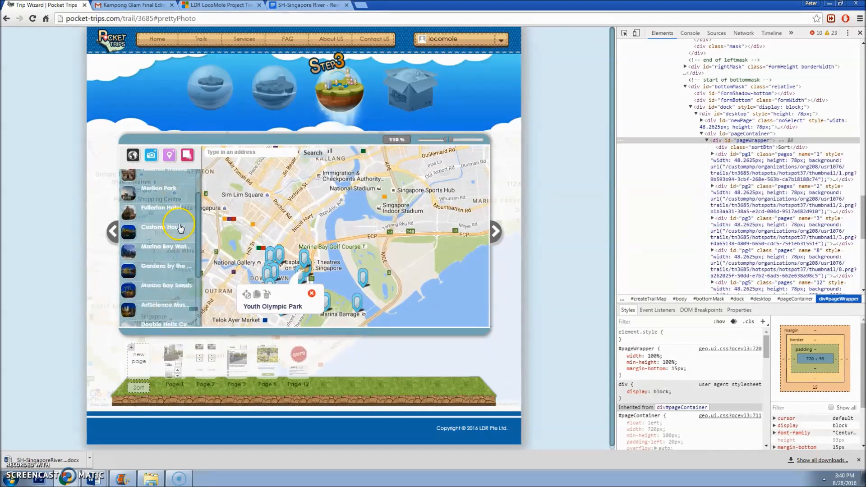
left_click(176, 278)
left_click(271, 364)
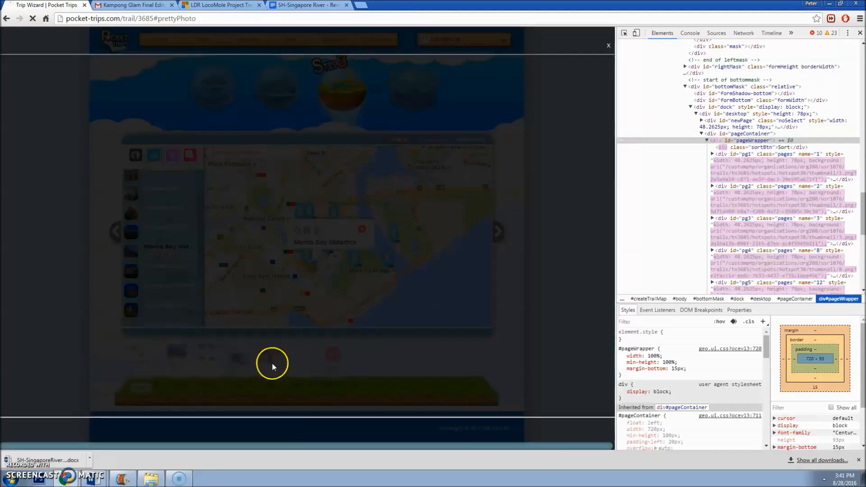
Step: Edit the Scan button's custom link, then switch to Page 12 from the page list
left_click(326, 332)
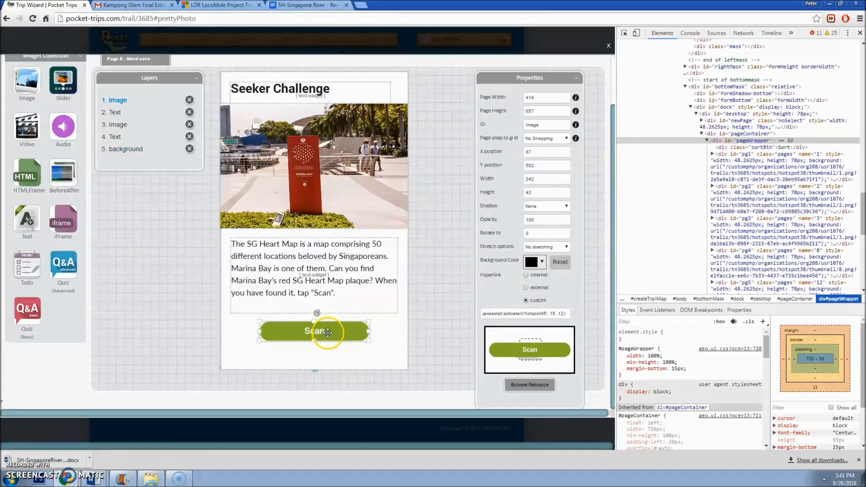
left_click(543, 312)
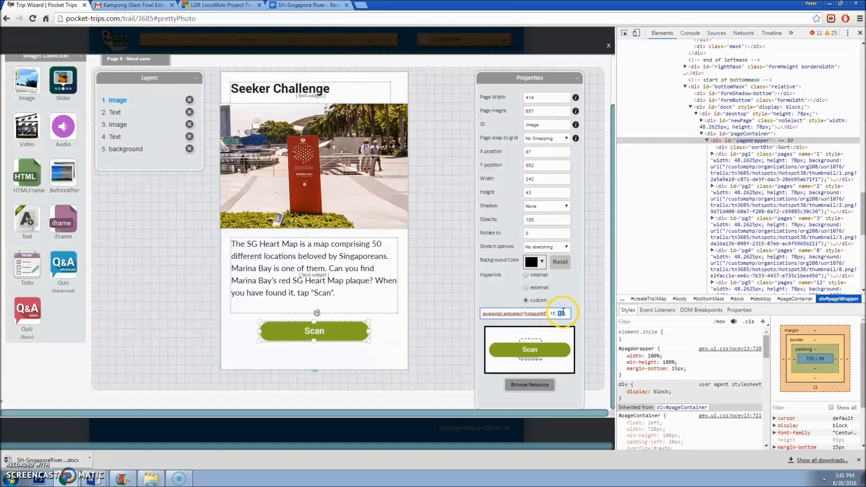
scroll(156, 60, "up", 2)
left_click(168, 67)
left_click(172, 154)
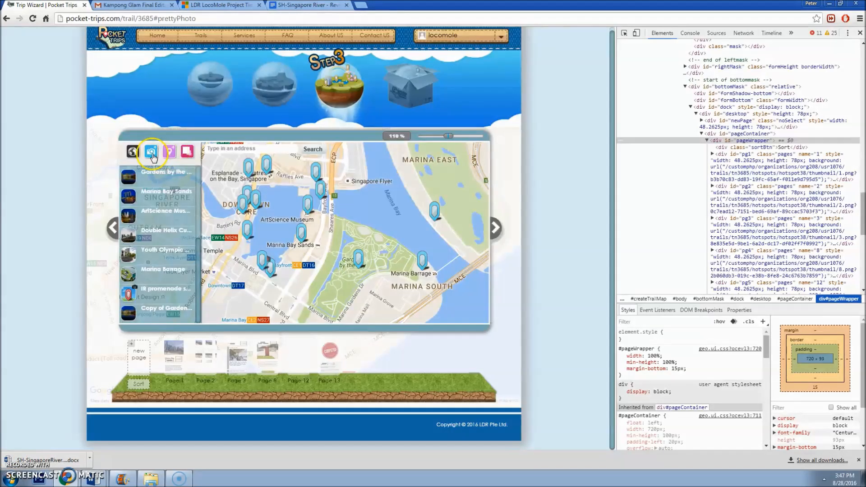
Step: Place a new IR hotspot near Gardens by the Bay, named IR flower dome
left_click_drag(325, 220, 285, 200)
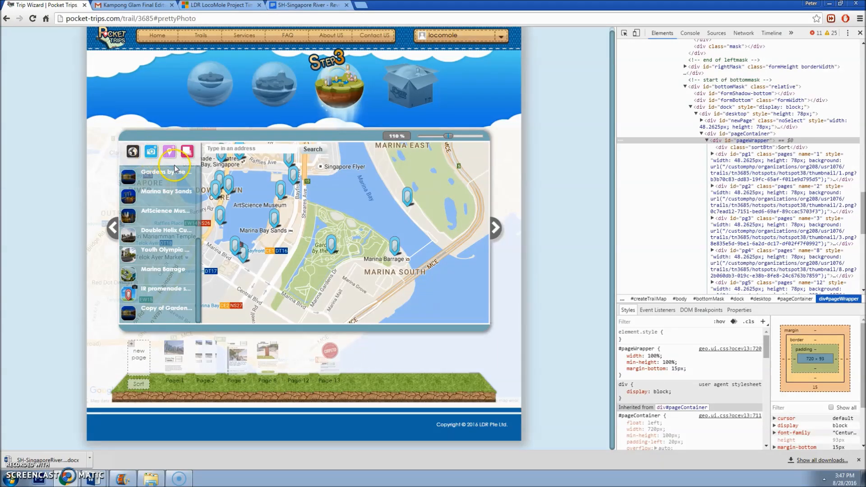
left_click(342, 224)
left_click_drag(325, 161, 219, 170)
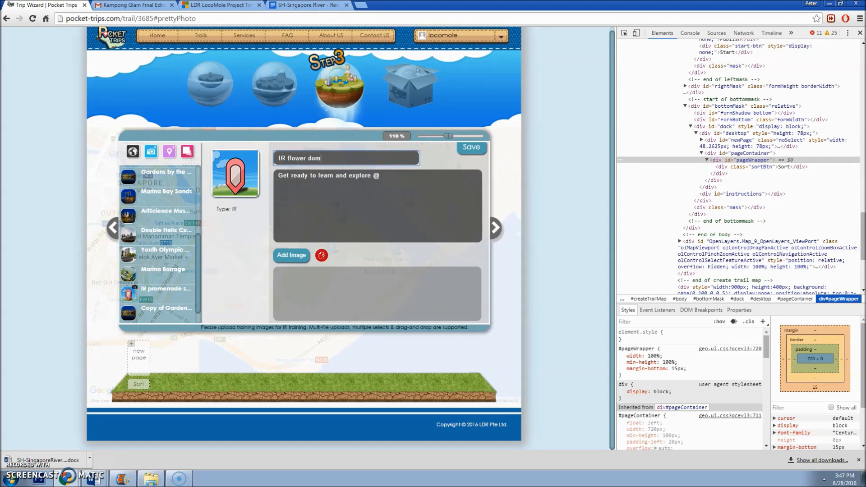
Step: Upload ten heart map training photos to the hotspot, save, and advance to the simulator step
left_click(292, 255)
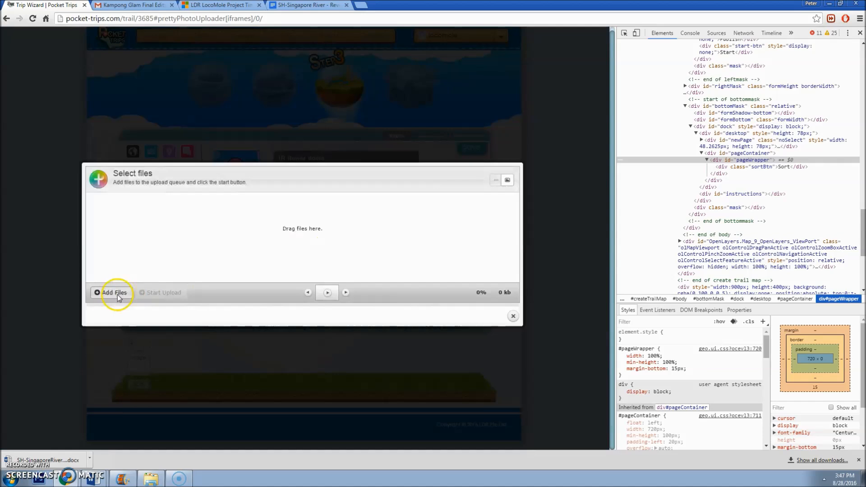
left_click(110, 292)
left_click(106, 92)
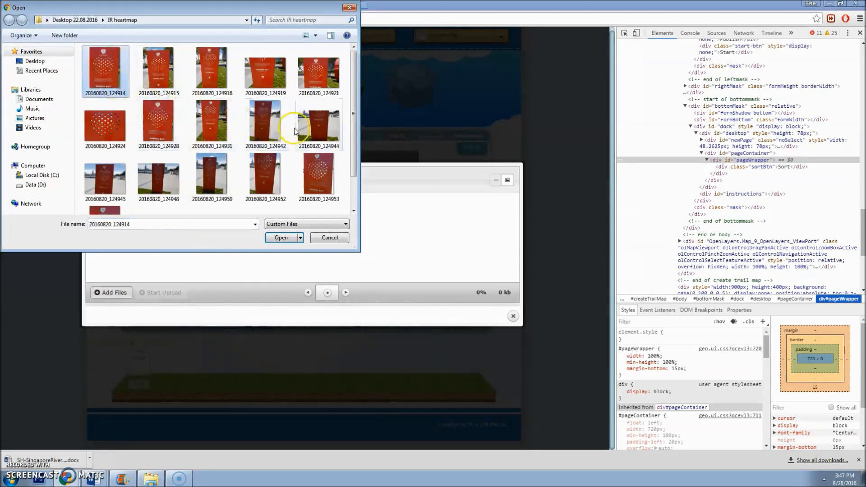
left_click(315, 128, "shift")
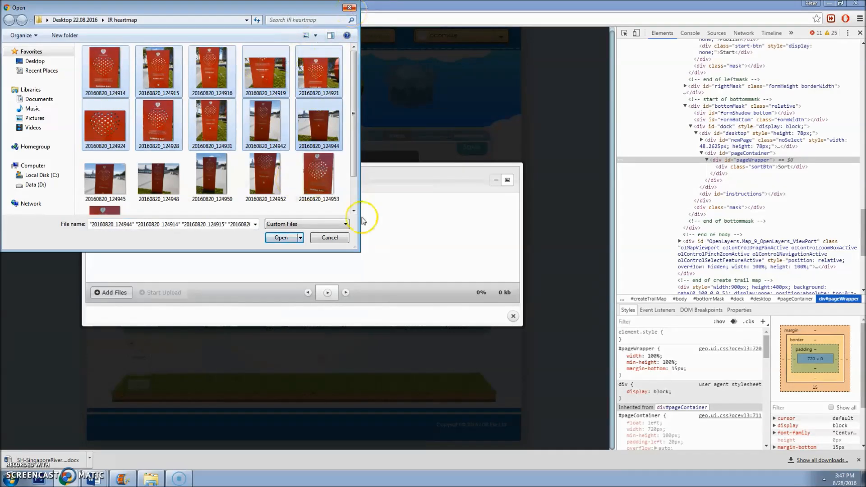
left_click(281, 237)
left_click(181, 293)
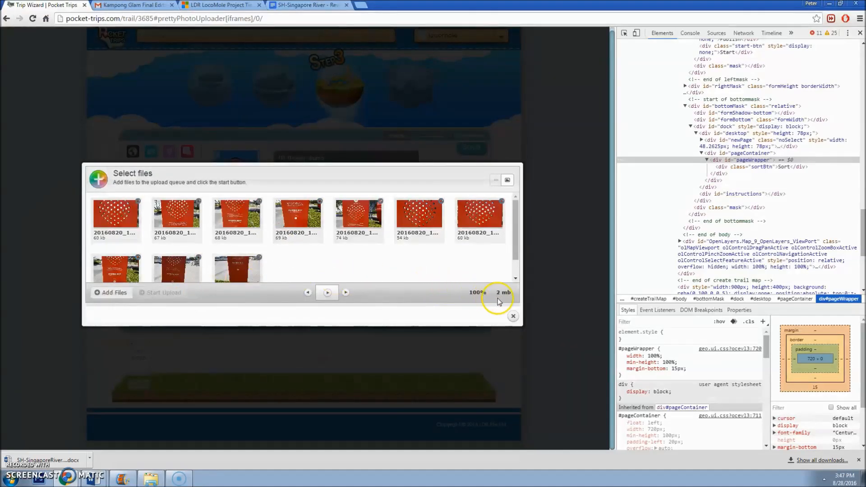
left_click(513, 316)
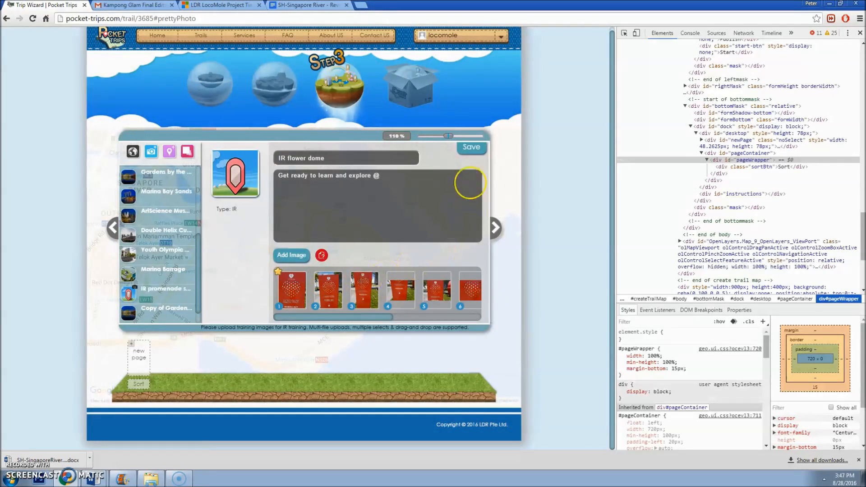
left_click(482, 149)
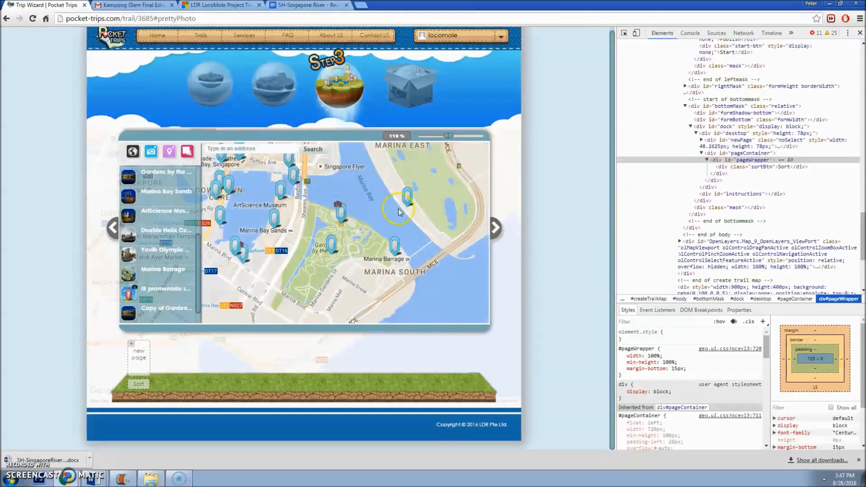
left_click(495, 228)
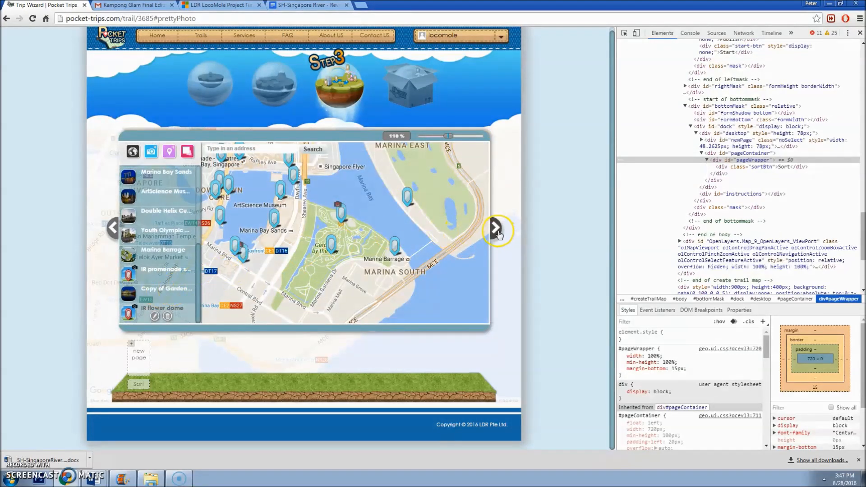
Step: Step to simulator mode and back, then browse Youth Olympic Park, Customs House and Marina Bay pages
left_click(444, 312)
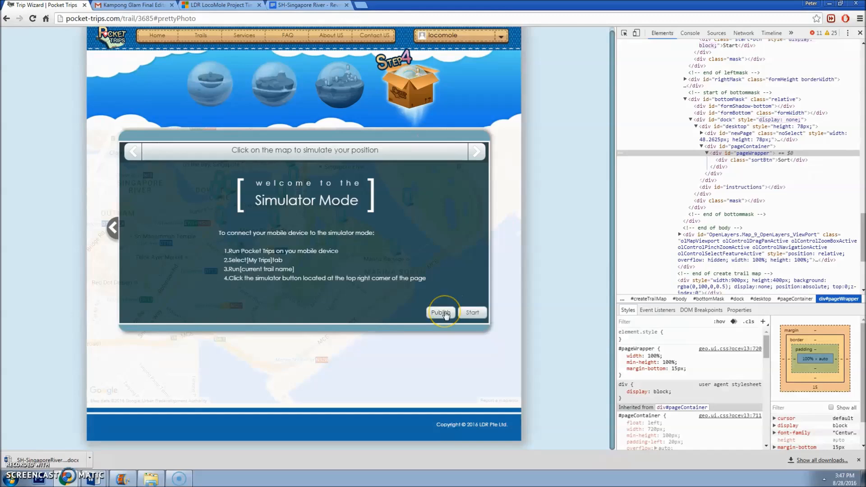
left_click(111, 234)
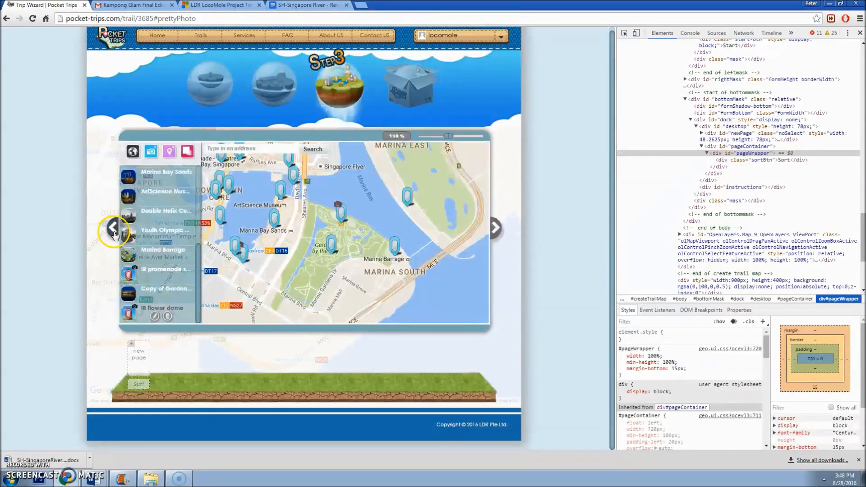
left_click(169, 239)
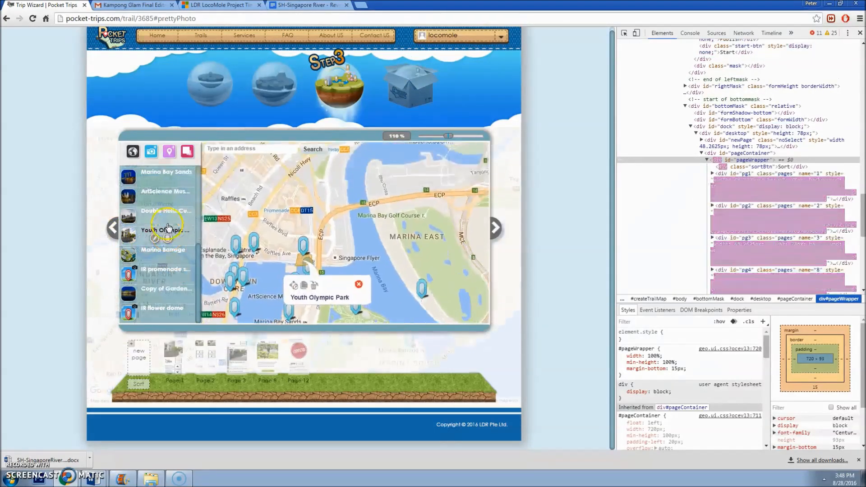
scroll(170, 226, "up", 2)
left_click(169, 202)
scroll(170, 203, "up", 2)
left_click(165, 191)
left_click(185, 269)
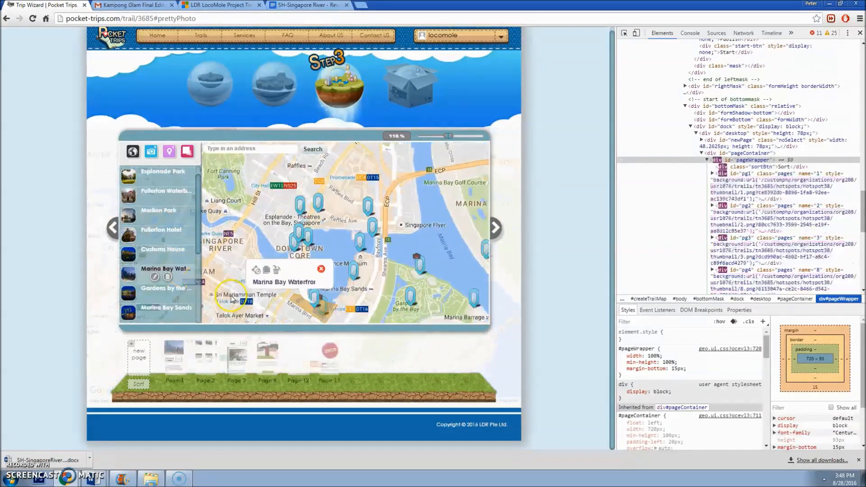
Step: Inspect a Marina Bay page's Scan link script, then select Page 8's Continue! button
left_click(266, 354)
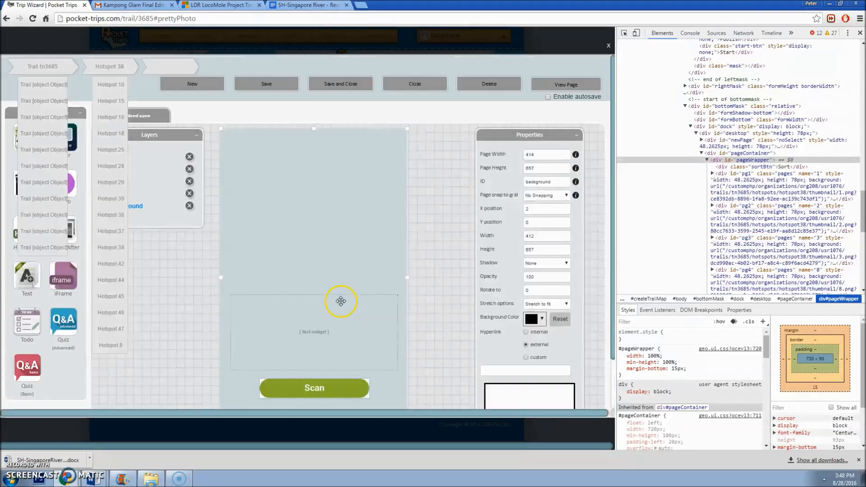
scroll(340, 302, "down", 2)
left_click(329, 332)
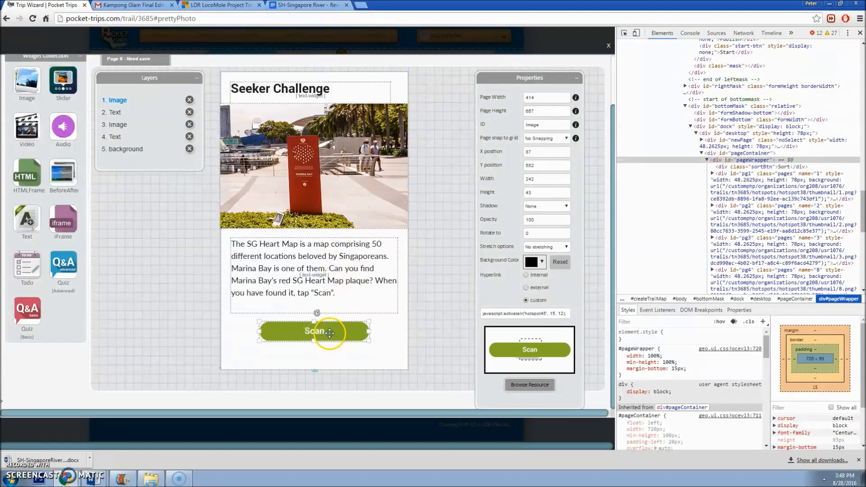
triple_click(487, 315)
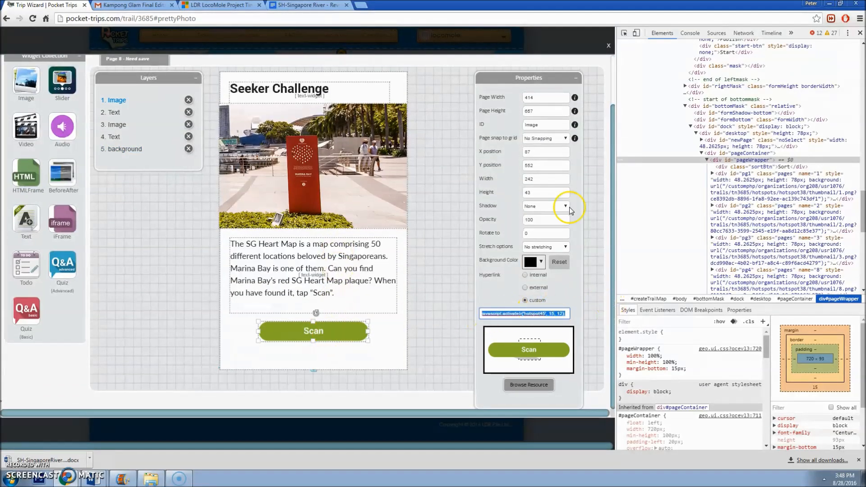
left_click(610, 46)
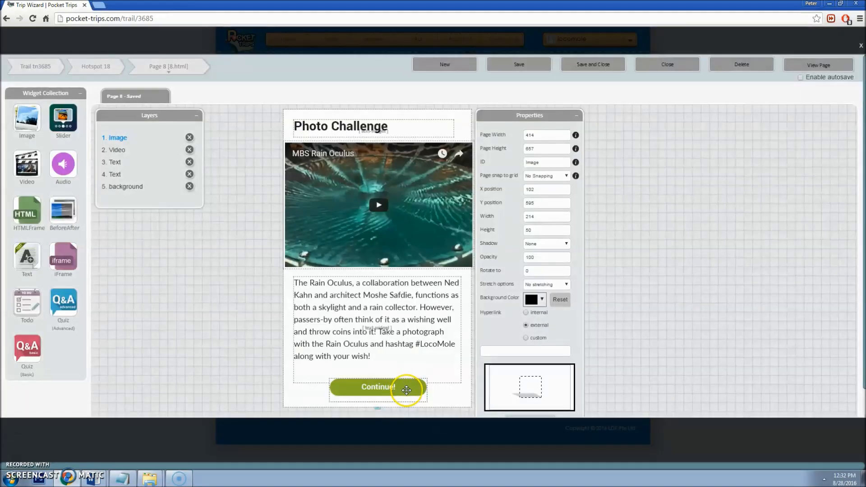
left_click(404, 390)
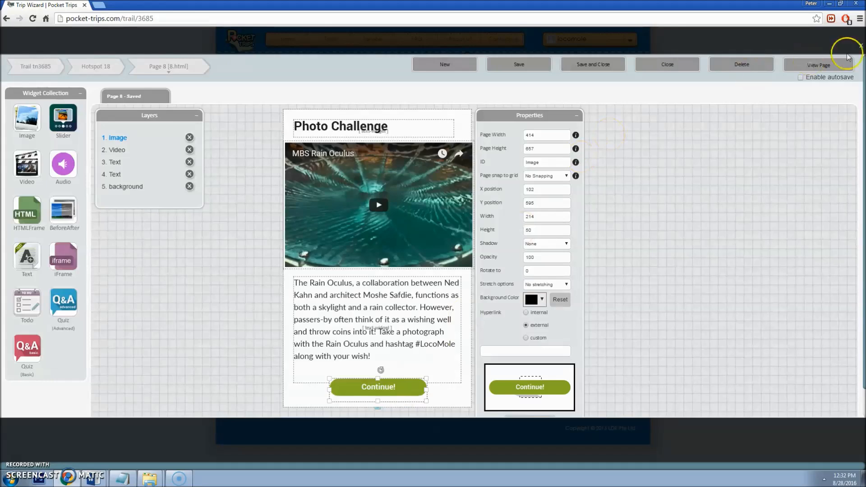
Step: Open the ArtScience Museum's Page 8, select its Continue! button, then close the editor
left_click(861, 46)
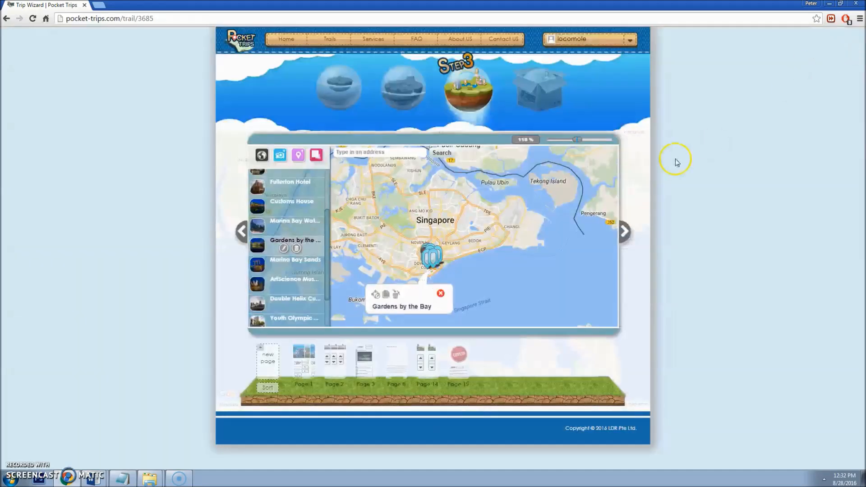
left_click(329, 264)
mouse_move(397, 371)
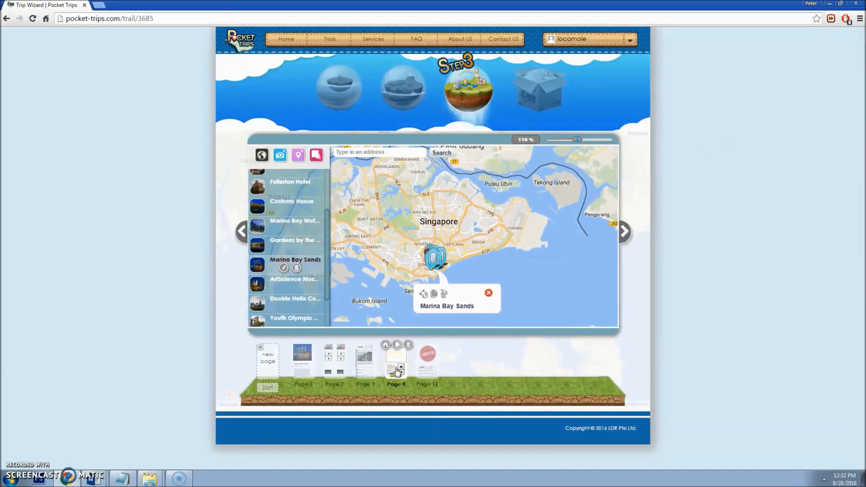
left_click(397, 371)
left_click(397, 371)
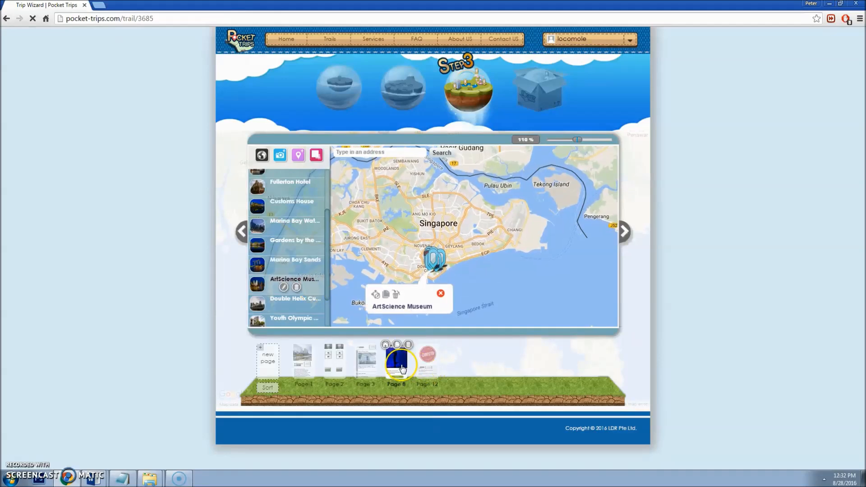
left_click(397, 381)
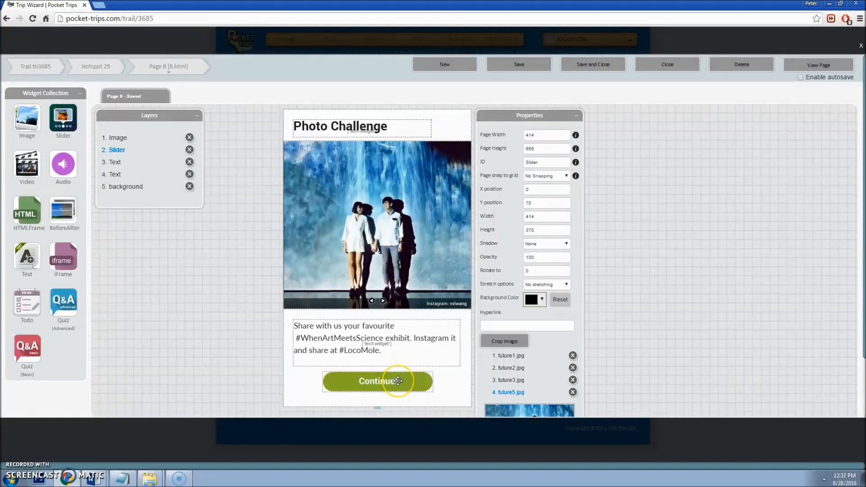
scroll(409, 370, "down", 1)
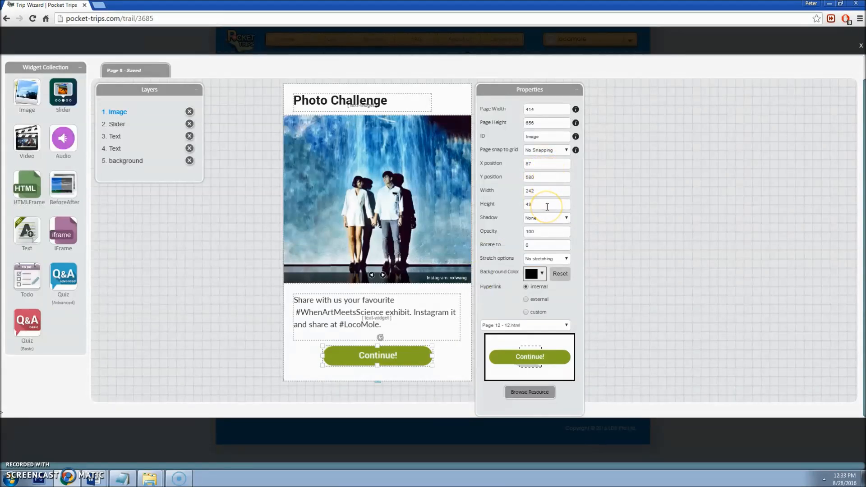
left_click(860, 45)
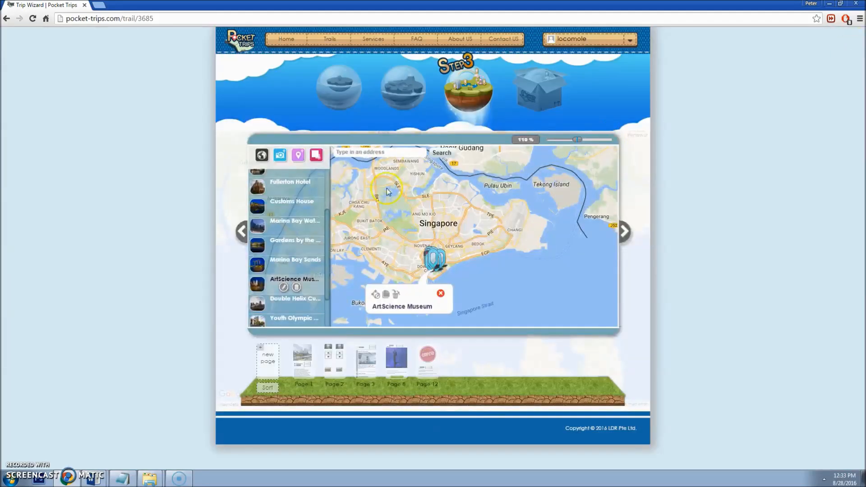
Step: Open Gardens by the Bay's Photo Challenge page and set its Continue! button to Y 580, height 43
left_click(312, 247)
left_click(401, 365)
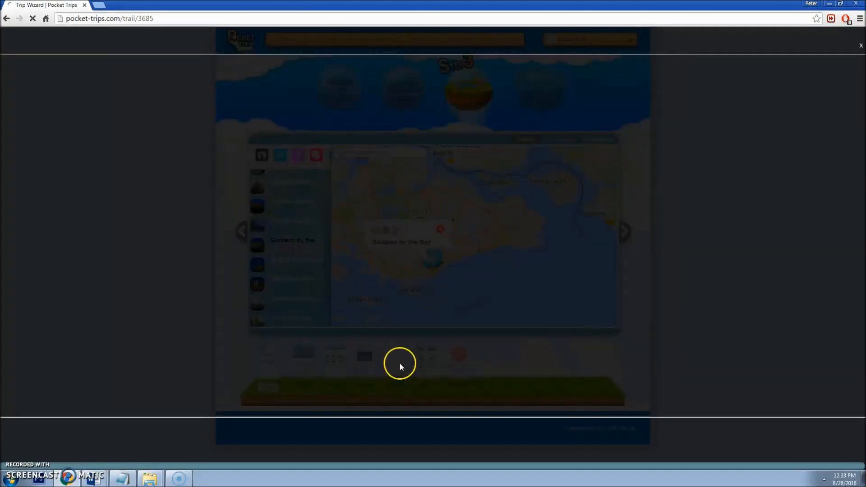
scroll(404, 348, "down", 1)
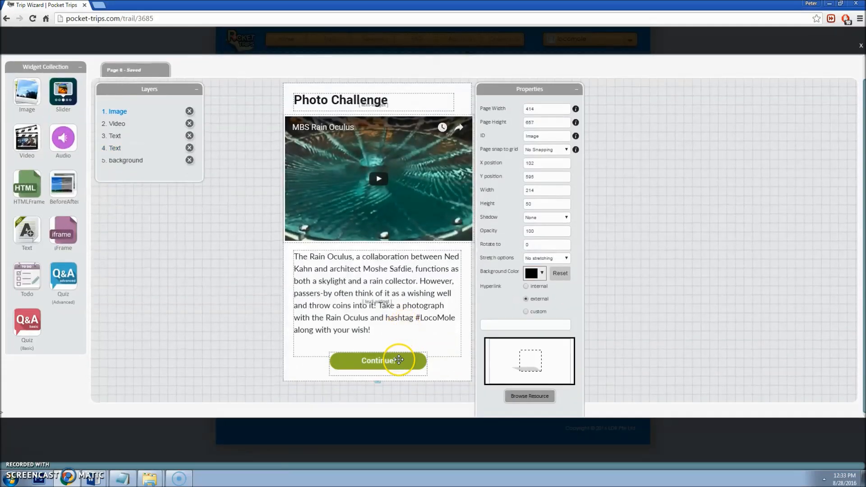
left_click(399, 360)
left_click_drag(558, 155, 462, 158)
key("Tab")
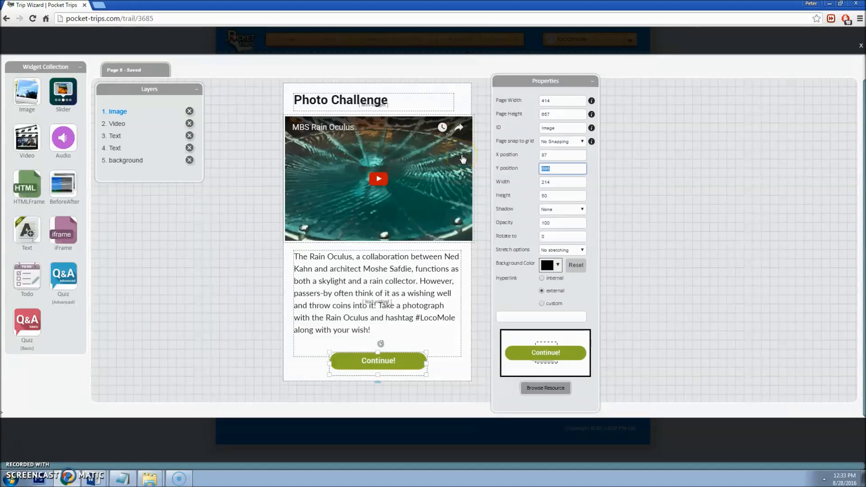
type("580")
key("Tab")
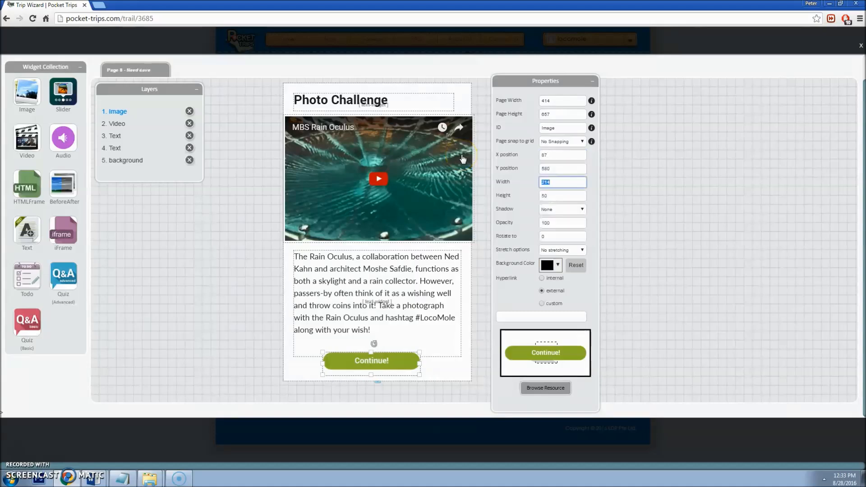
type("43")
key("Tab")
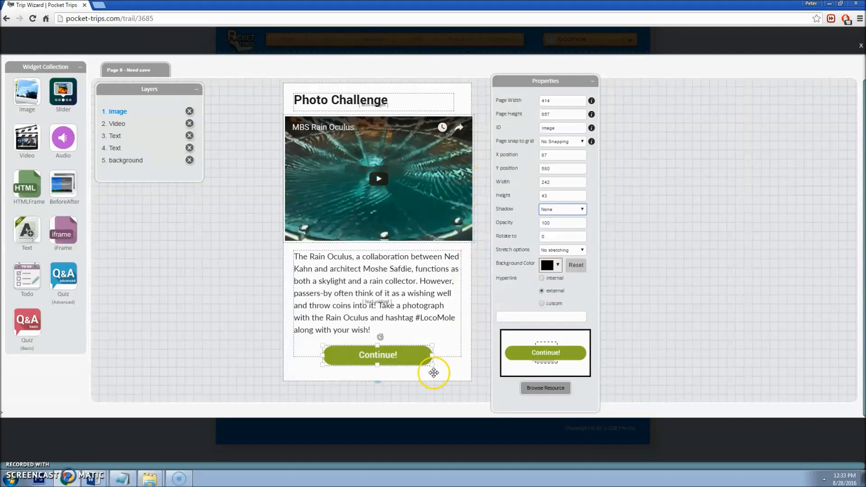
Step: Stretch the page background to height 718 and move the Continue! button below the text to Y 622
left_click(391, 354)
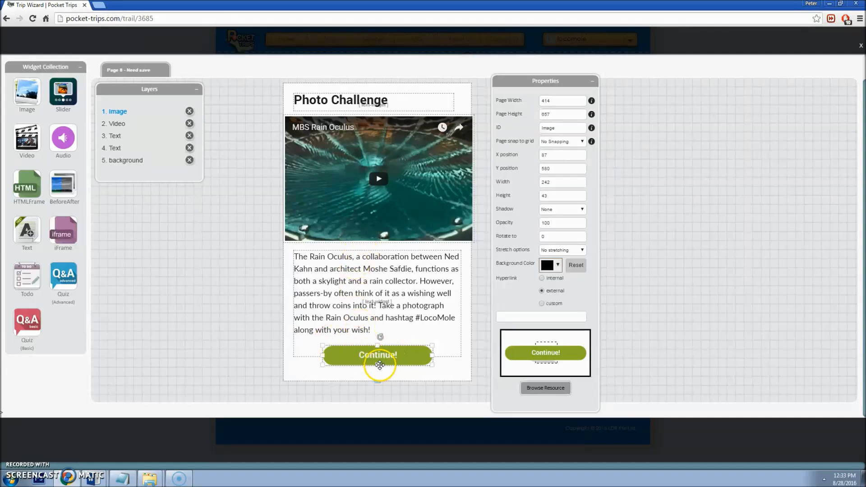
mouse_move(379, 382)
left_mouse_down()
mouse_move(379, 407)
mouse_move(381, 394)
left_mouse_up()
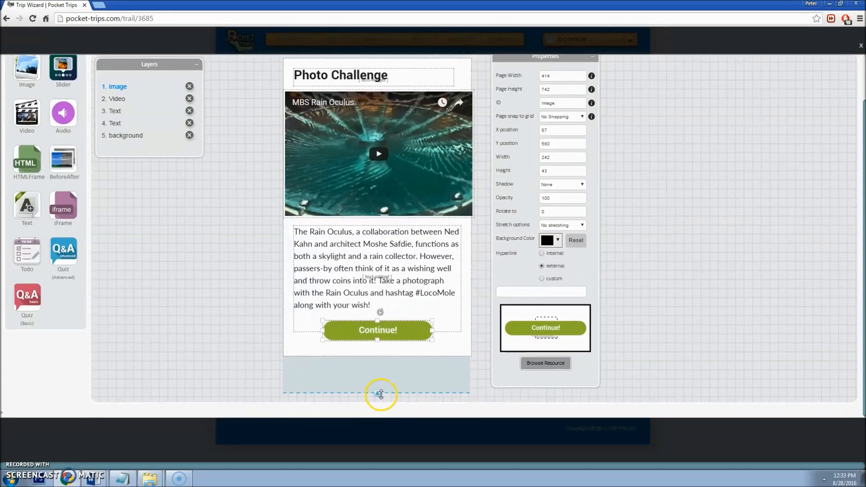
left_click(385, 345)
left_click_drag(376, 355, 373, 388)
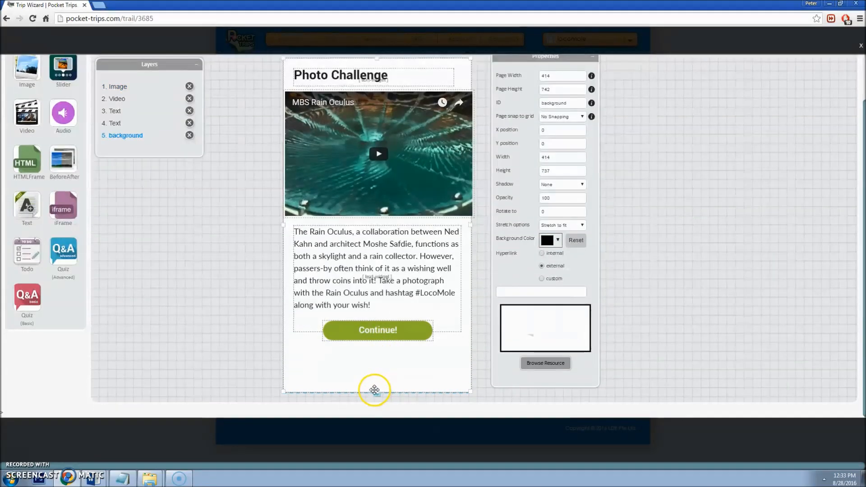
left_click(385, 334)
left_click_drag(388, 333, 387, 351)
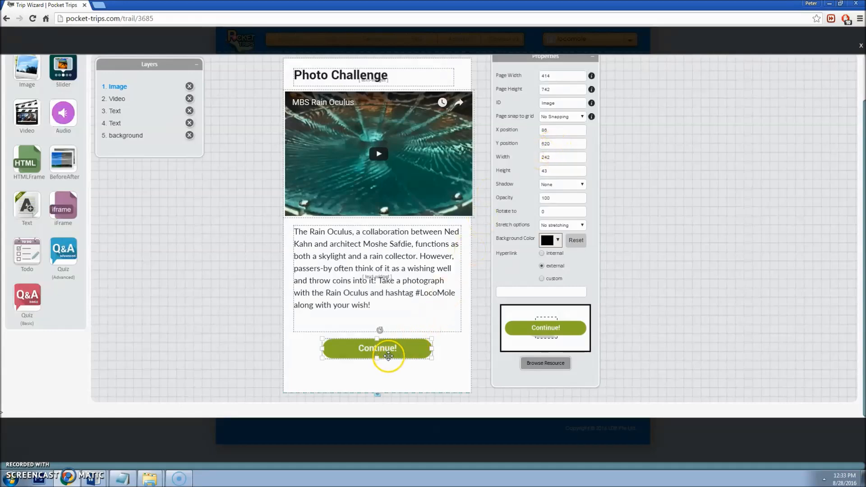
left_click_drag(389, 353, 390, 356)
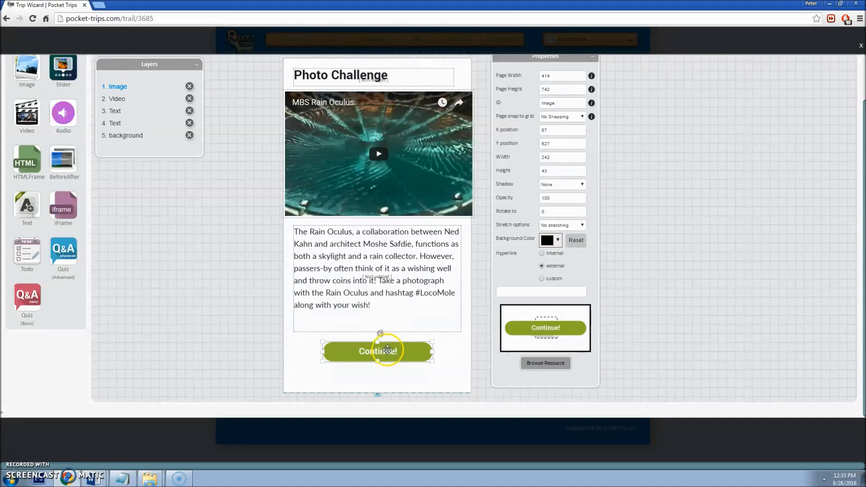
left_click_drag(387, 351, 386, 349)
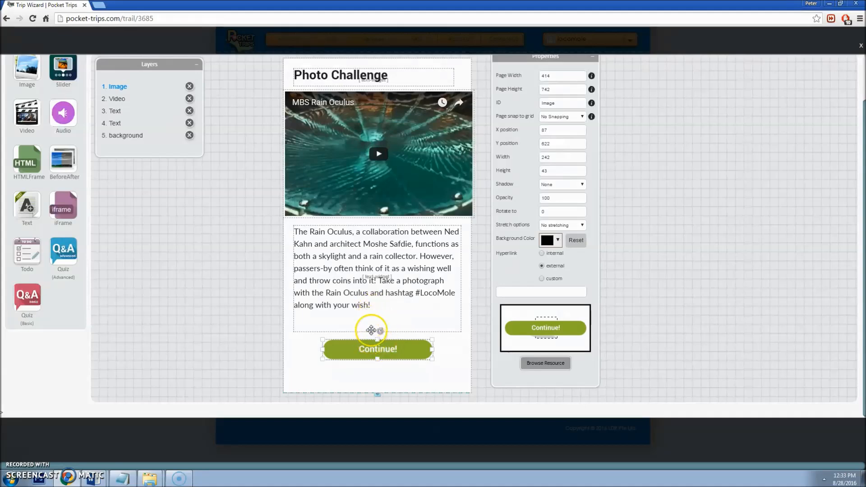
left_click(372, 382)
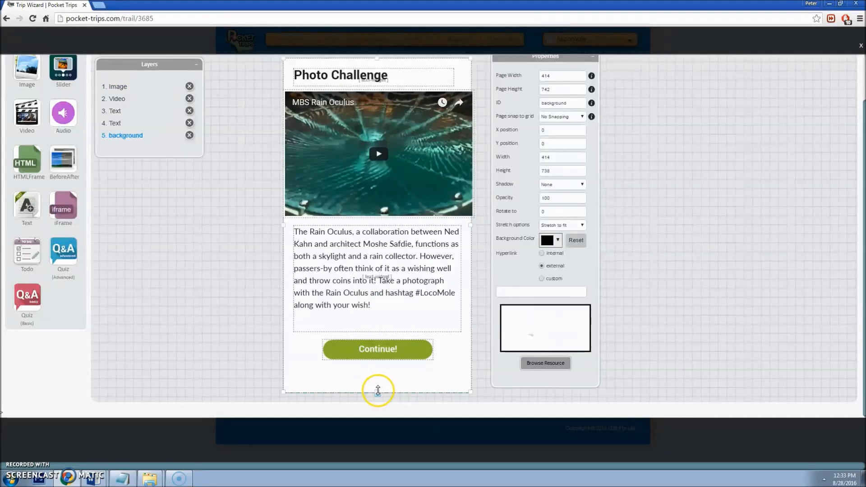
left_click_drag(382, 379, 380, 380)
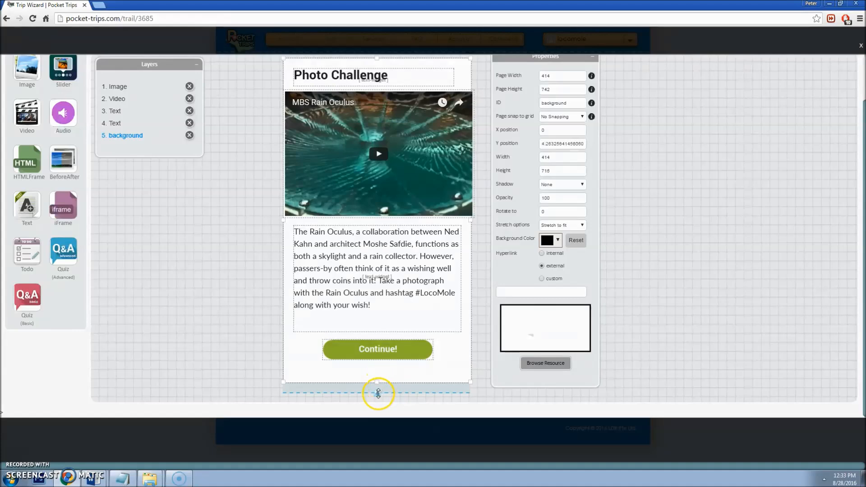
left_click(381, 361)
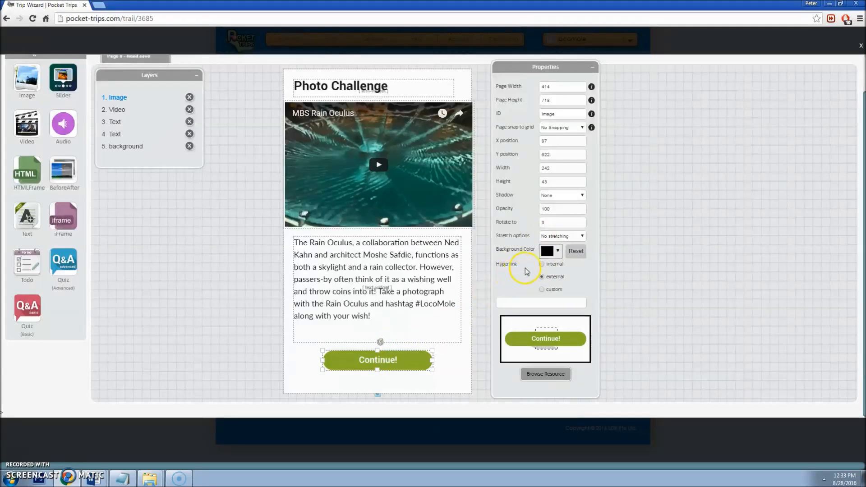
Step: Link the Continue button to Page 15 - 15.html and save the Photo Challenge page
left_click(576, 306)
left_click(533, 347)
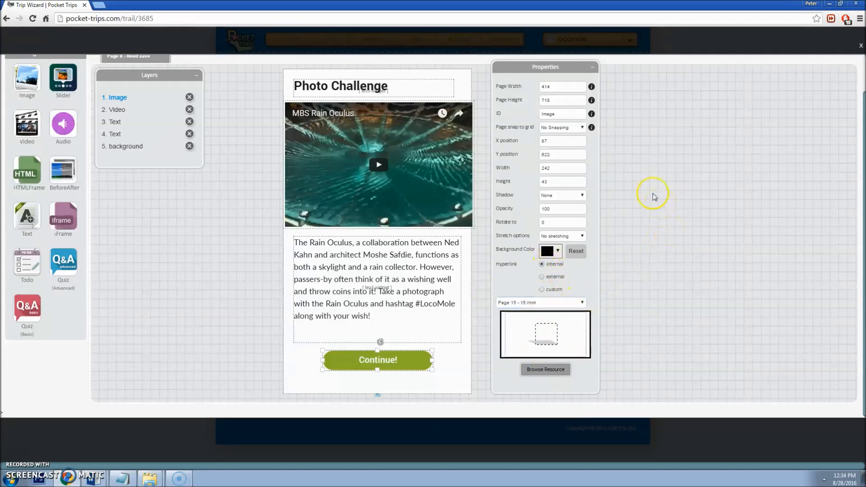
scroll(662, 207, "up", 1)
left_click(523, 68)
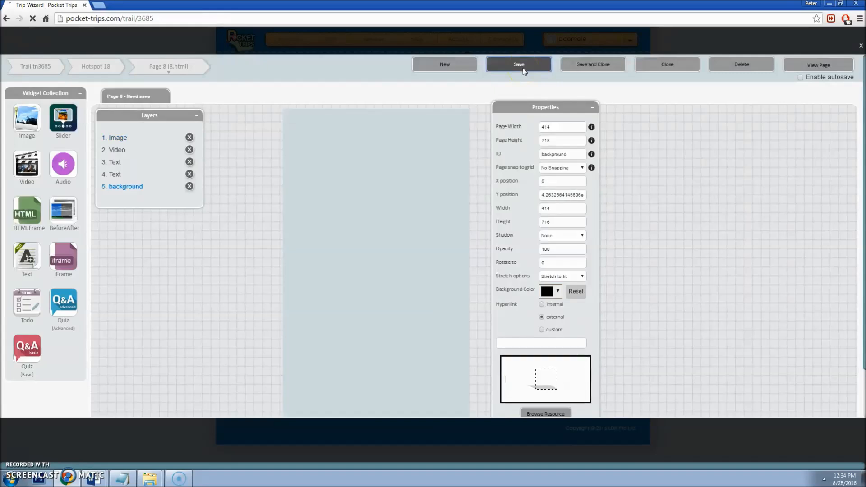
Step: Preview the page on a tablet and confirm Continue! reaches the completion page
left_click(819, 65)
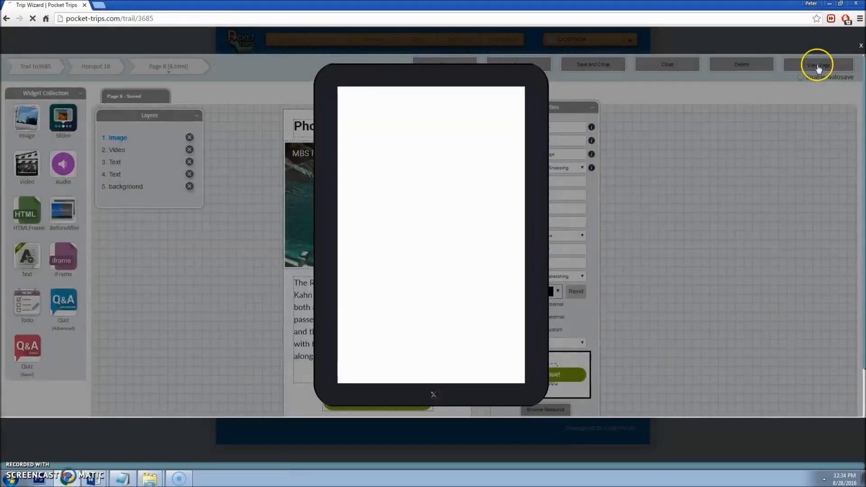
scroll(474, 235, "down", 1)
left_click(462, 355)
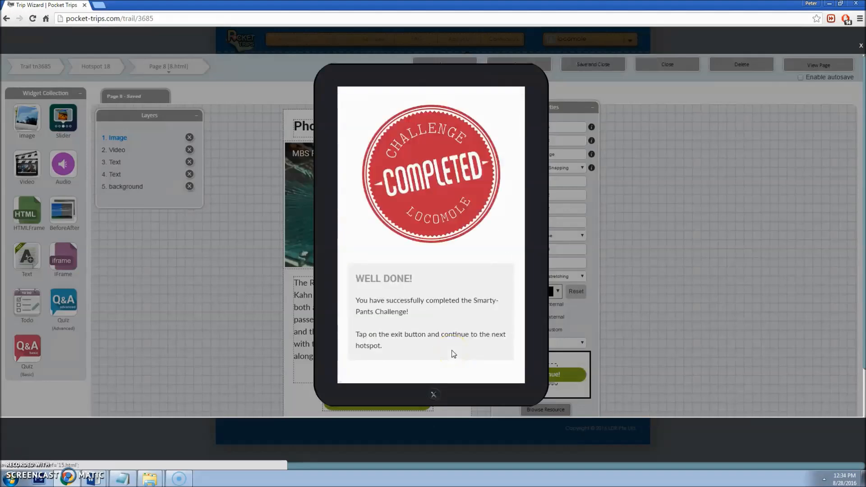
left_click(702, 315)
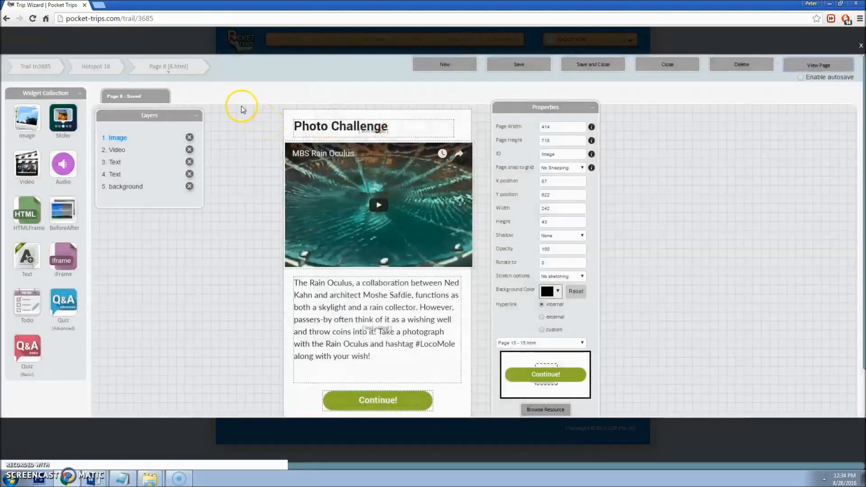
left_click(198, 73)
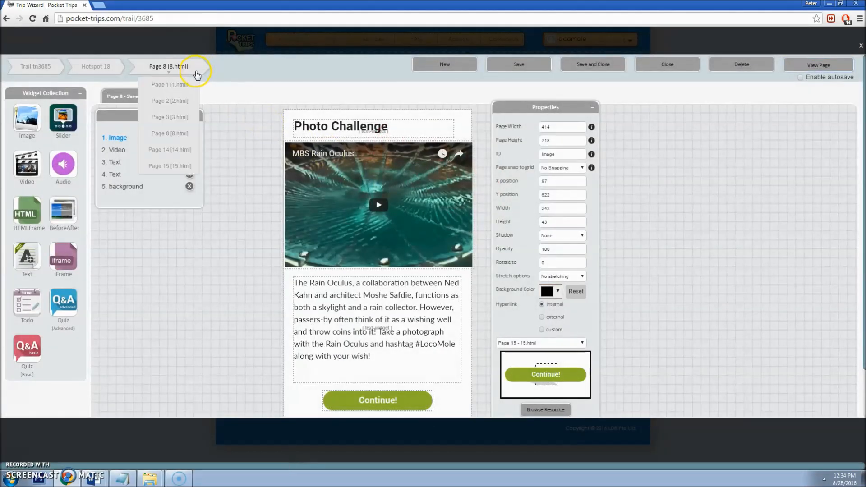
Step: Open Page 15 and check the badge (X 54, Y 40), backdrop box and WELL DONE heading positions
left_click(172, 165)
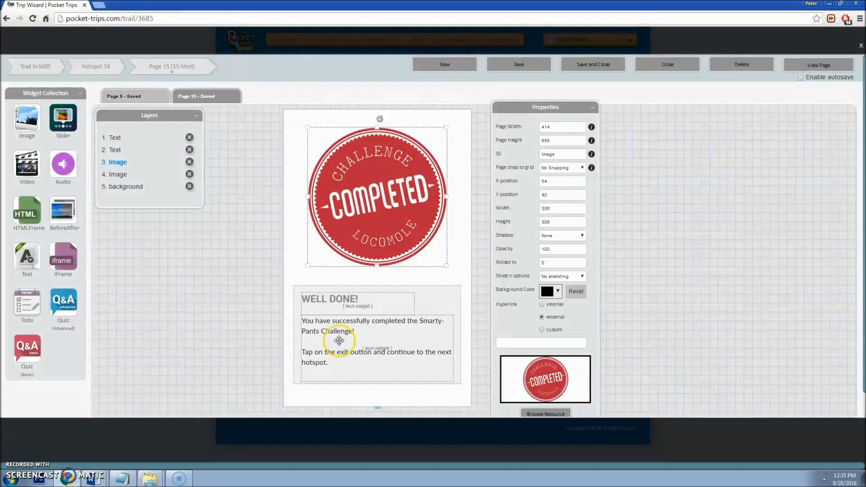
scroll(345, 336, "down", 1)
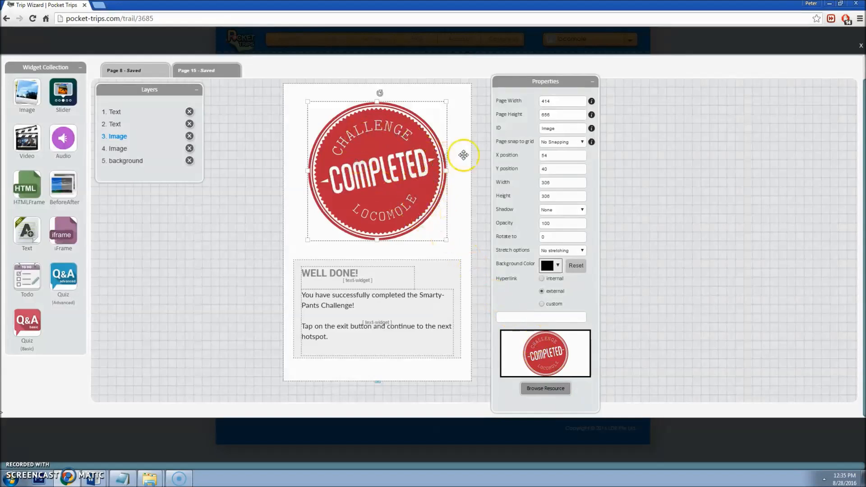
left_click_drag(554, 155, 541, 155)
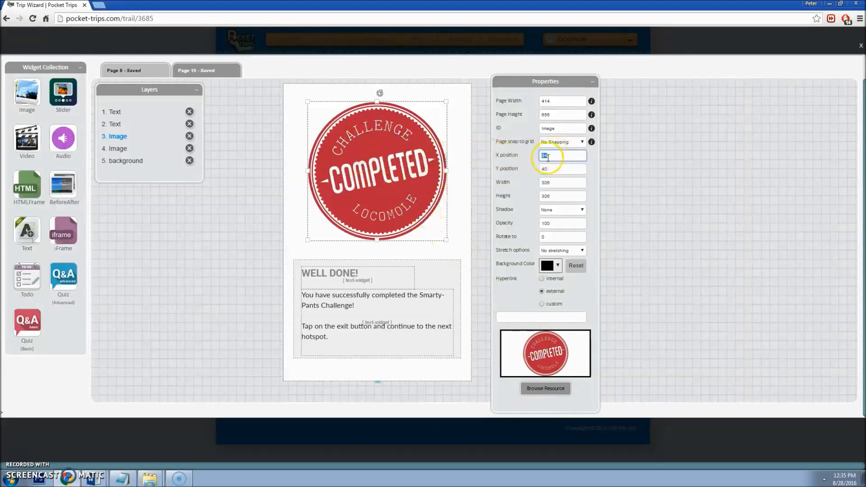
left_click(558, 170)
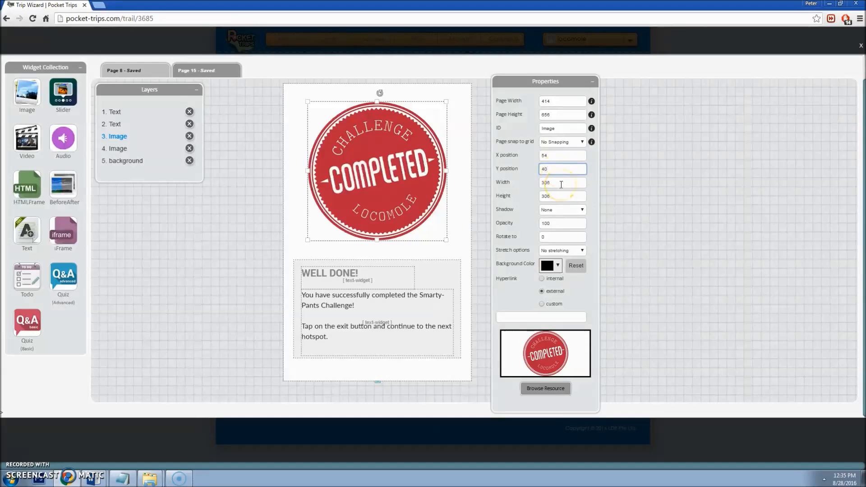
left_click(406, 189)
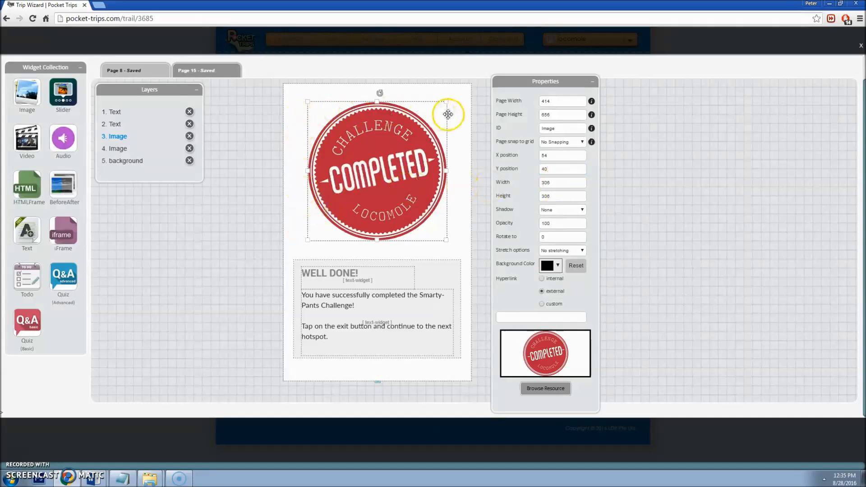
left_click(447, 268)
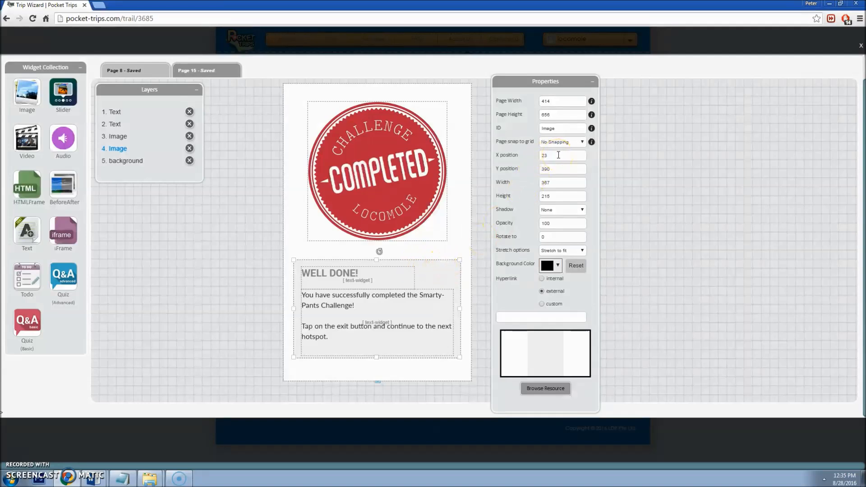
left_click(560, 170)
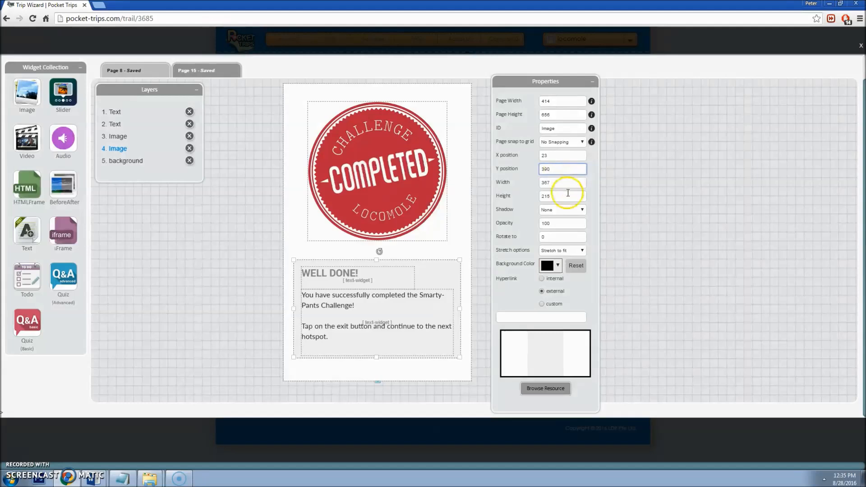
left_click(355, 283)
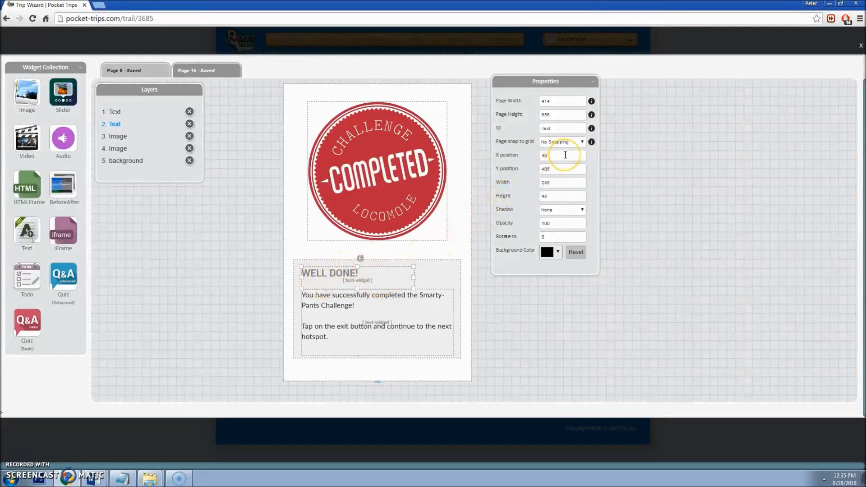
Step: Check the Y, width and height values of the WELL DONE heading and body text block
left_click_drag(572, 170, 540, 181)
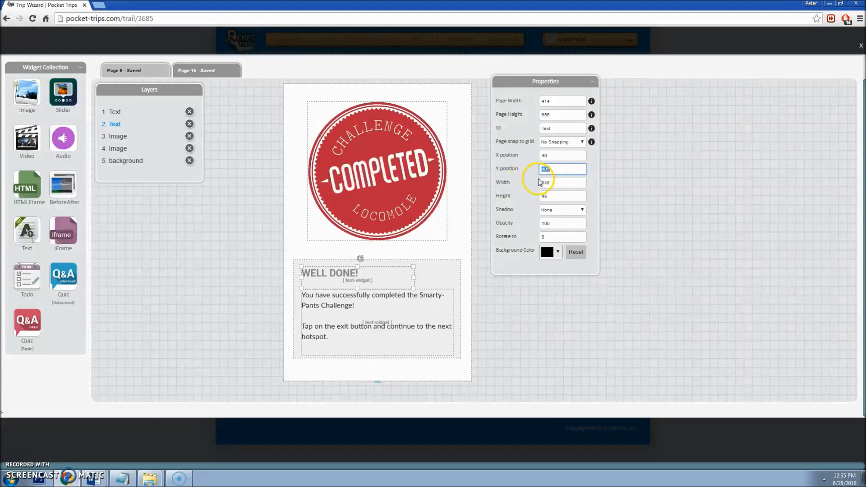
left_click(561, 182)
key("Tab")
left_click(381, 322)
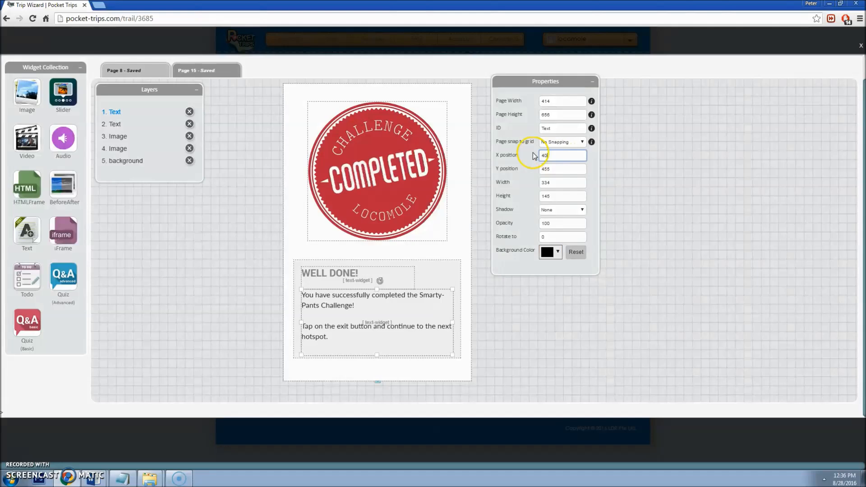
double_click(546, 169)
double_click(557, 183)
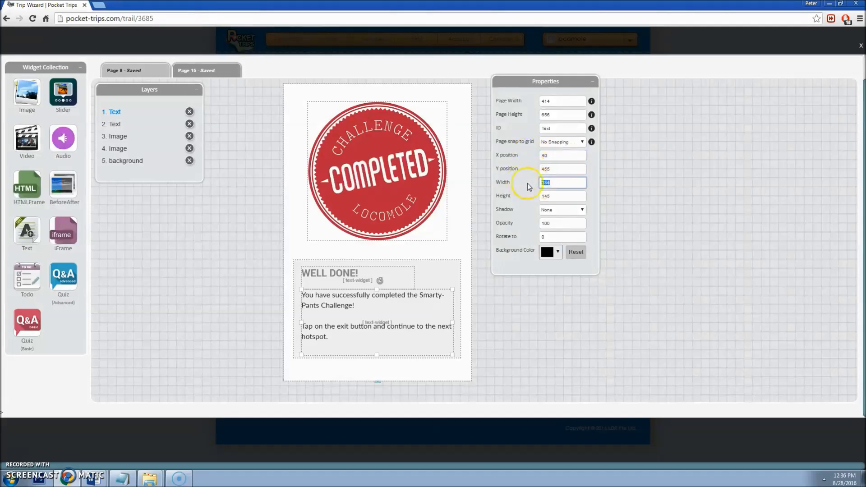
double_click(557, 195)
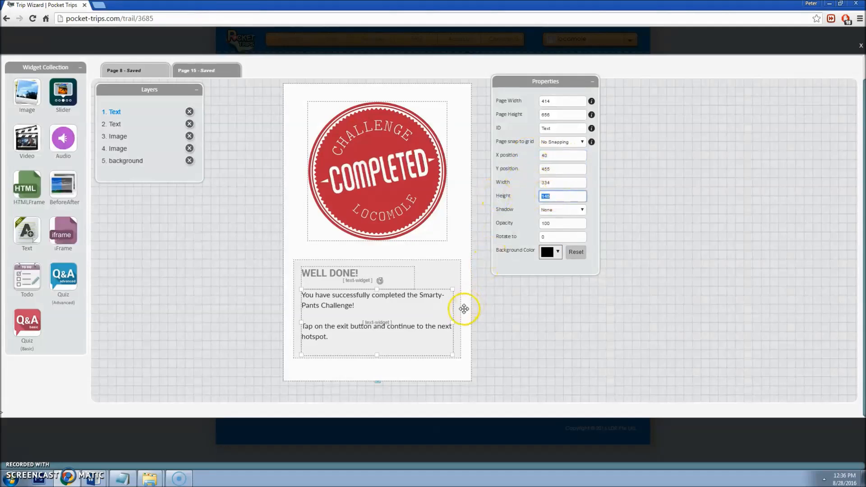
left_click(439, 322)
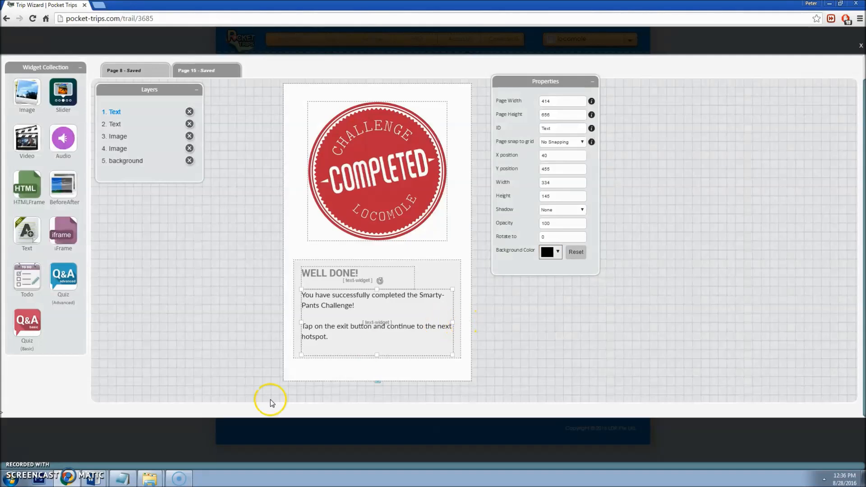
Step: Check the page background's X position and move the background layer in the Layers panel
left_click(451, 249)
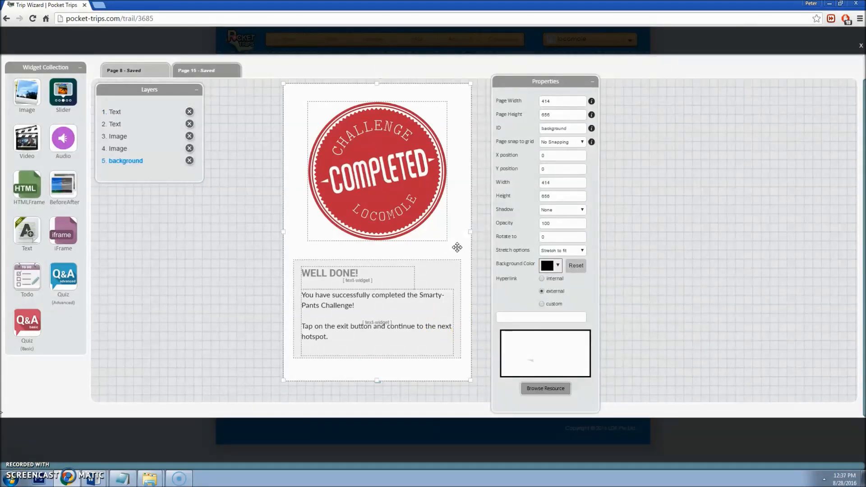
left_click(565, 157)
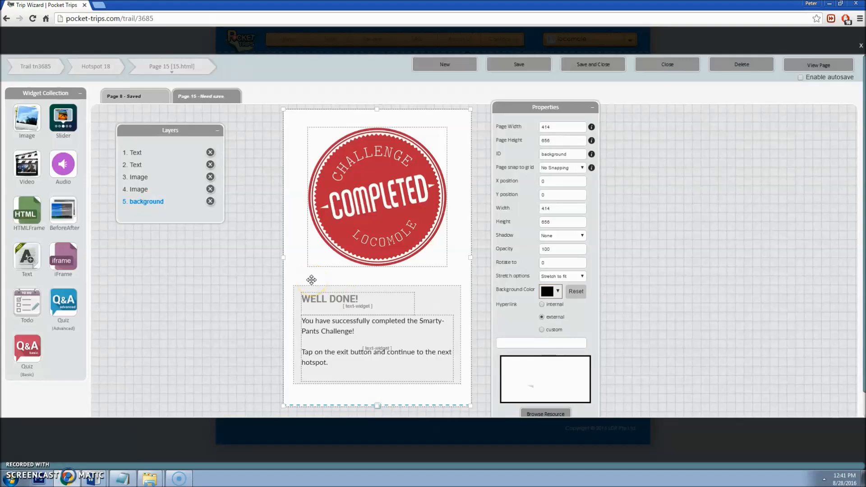
mouse_move(150, 204)
left_mouse_down()
mouse_move(153, 150)
mouse_move(144, 161)
mouse_move(145, 203)
left_mouse_up()
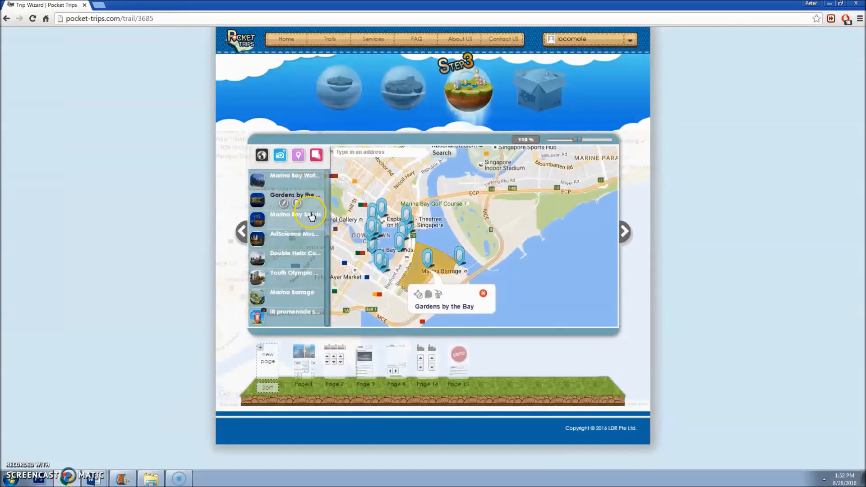
Step: Look at the new GPS hotspot popup and the page template designs, closing both without changes
scroll(315, 247, "up", 5)
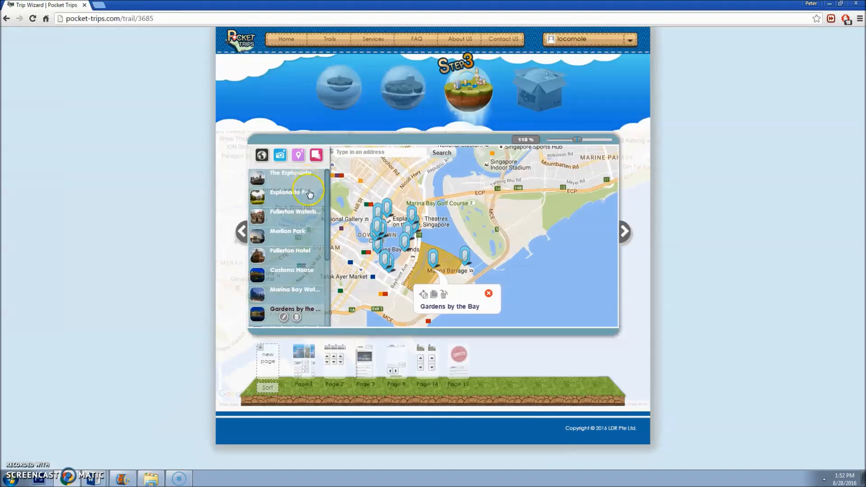
scroll(310, 189, "down", 5)
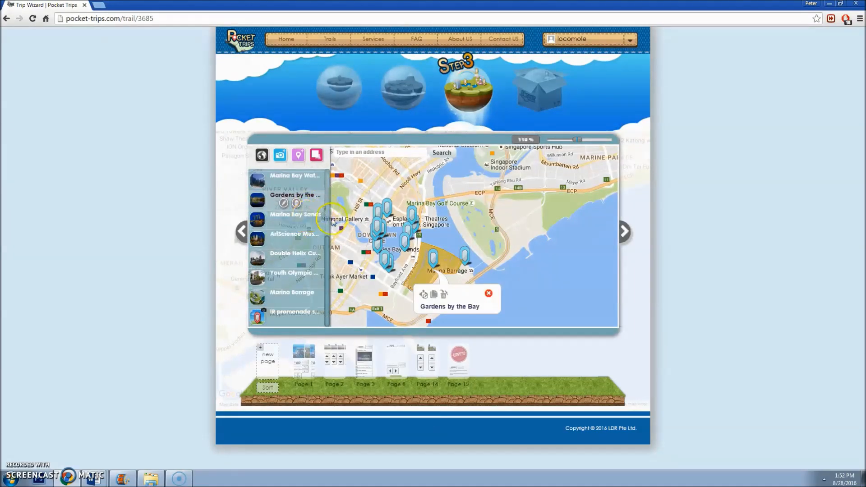
left_click(297, 155)
left_click(377, 172)
left_click(266, 363)
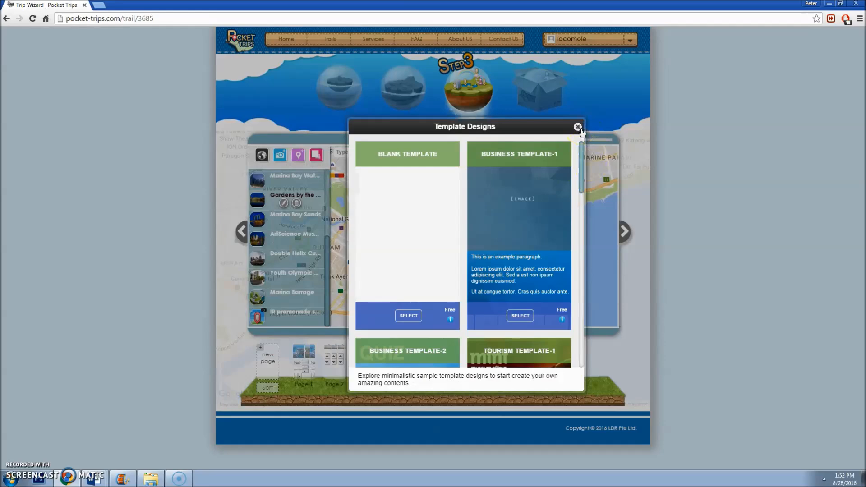
left_click(578, 128)
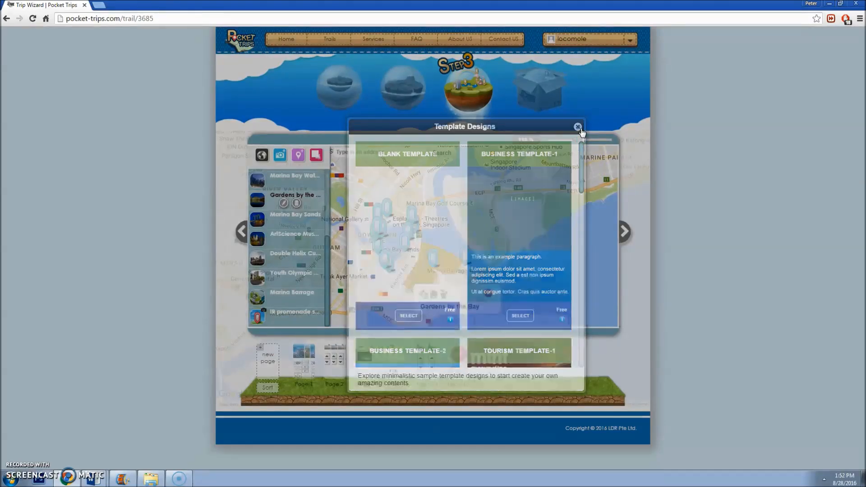
Step: Check Marina Barrage on the map, then open and close Marina Bay Sands' Page 2
left_click(295, 299)
left_click(334, 295)
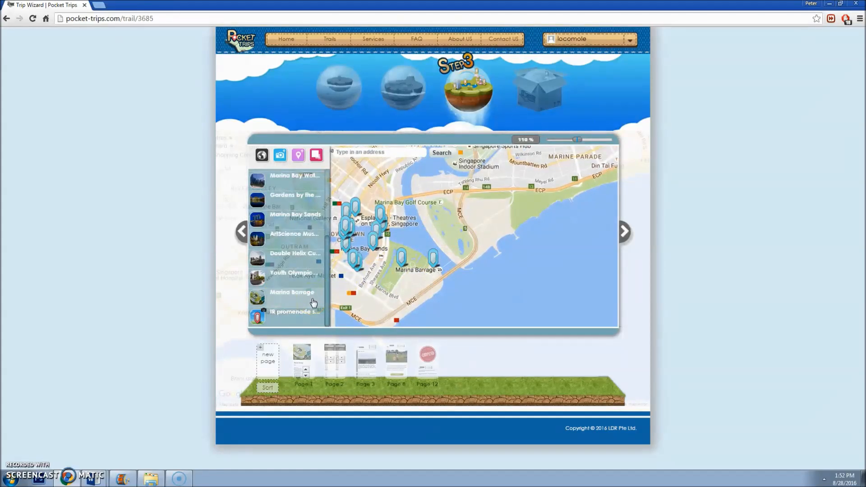
left_click(322, 306)
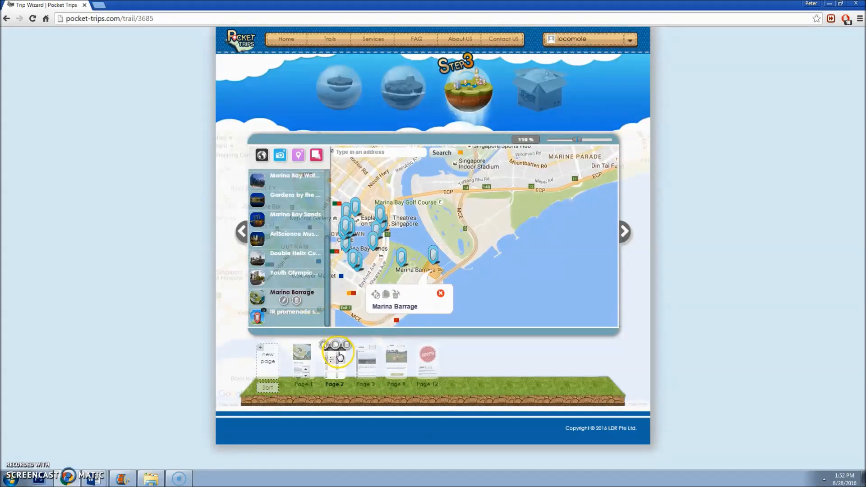
left_click(440, 294)
left_click(323, 310)
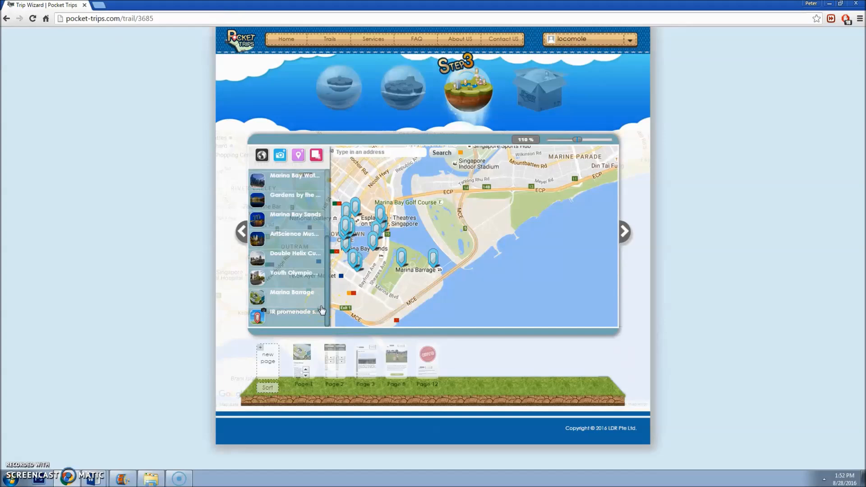
left_click(283, 221)
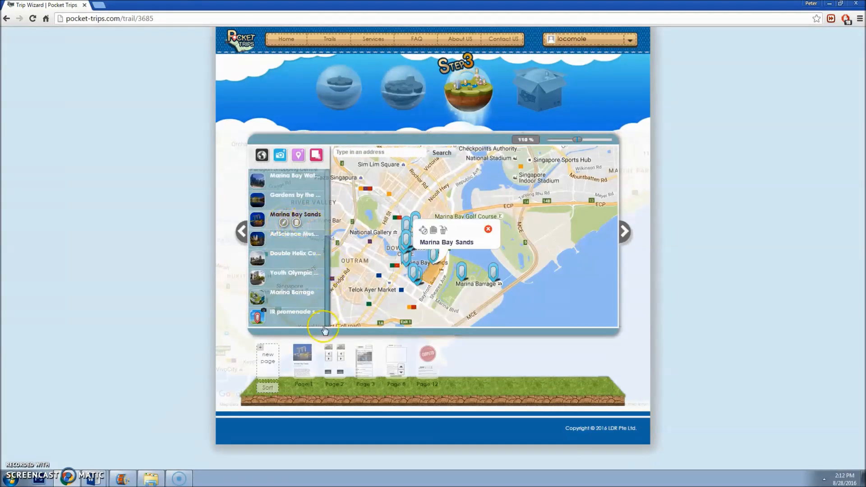
left_click(339, 365)
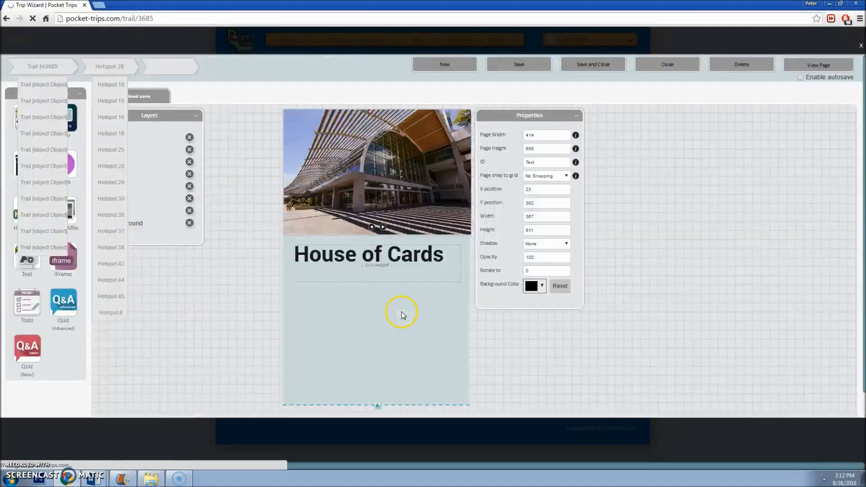
left_click(856, 47)
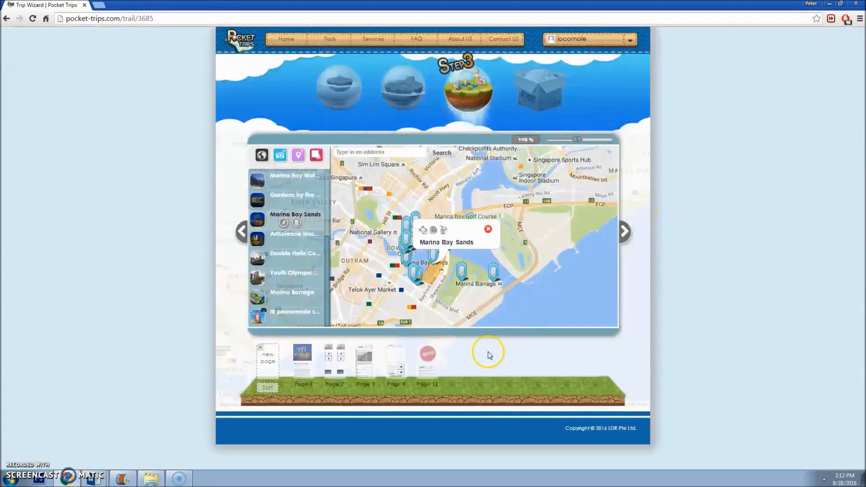
Step: Clone Page 2 into a new Page 14, then open Gardens by the Bay's Page 2
left_click(336, 345)
left_click(398, 264)
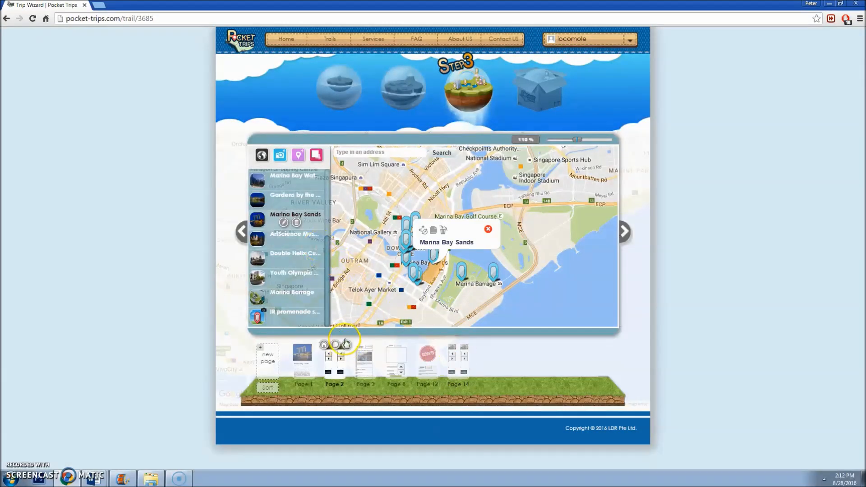
left_click(309, 204)
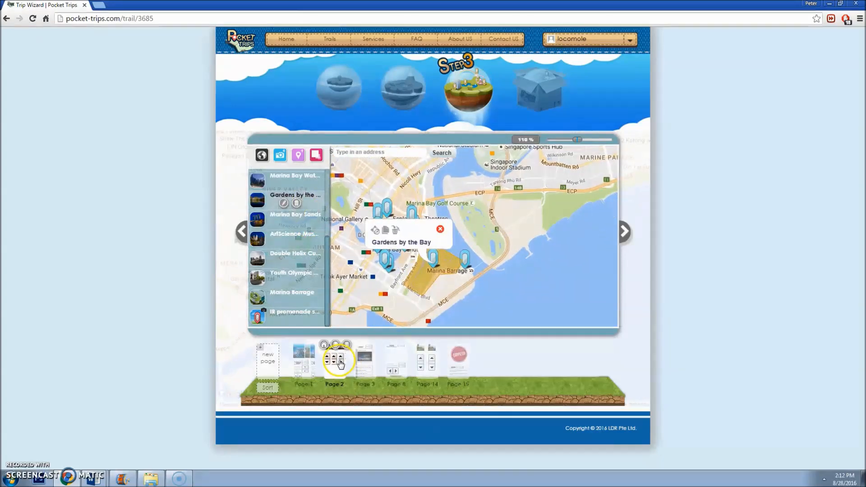
left_click(340, 361)
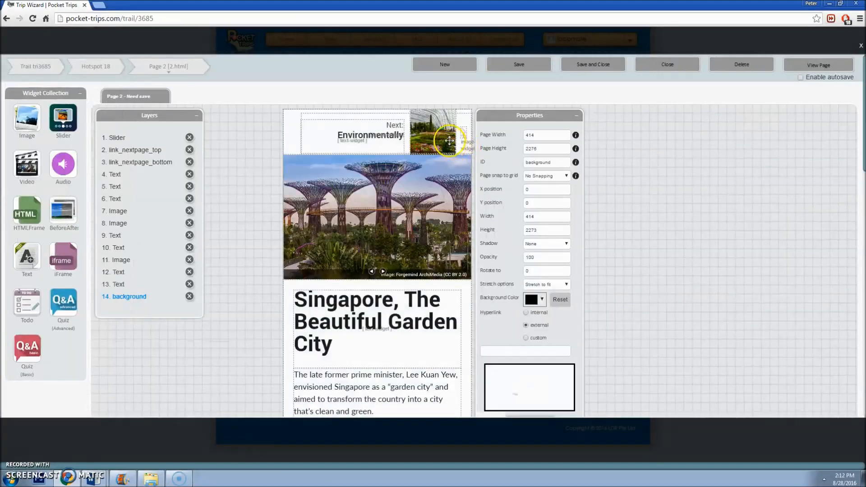
Step: Open Page 14 in its own editor tab from the page list beside Page 2
left_click(437, 130)
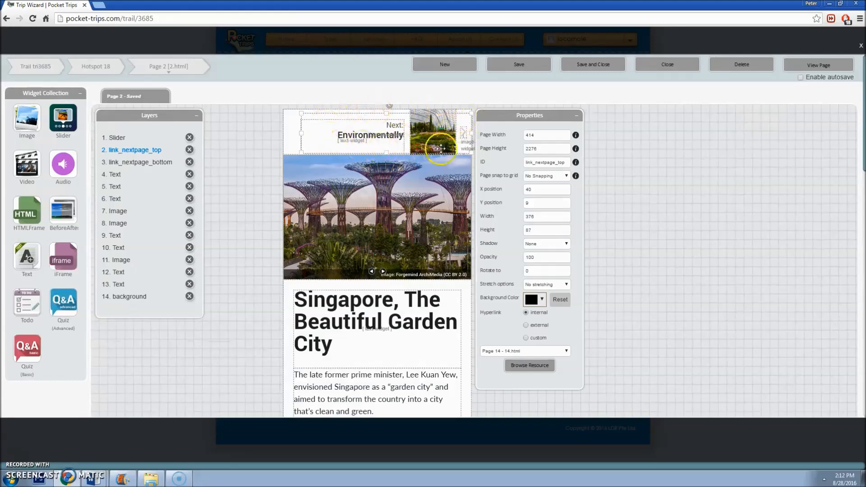
scroll(467, 135, "down", 15)
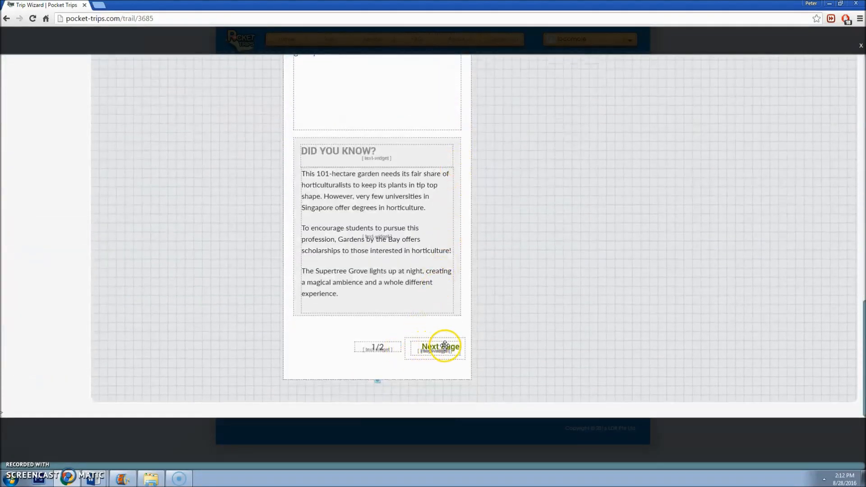
scroll(444, 271, "up", 15)
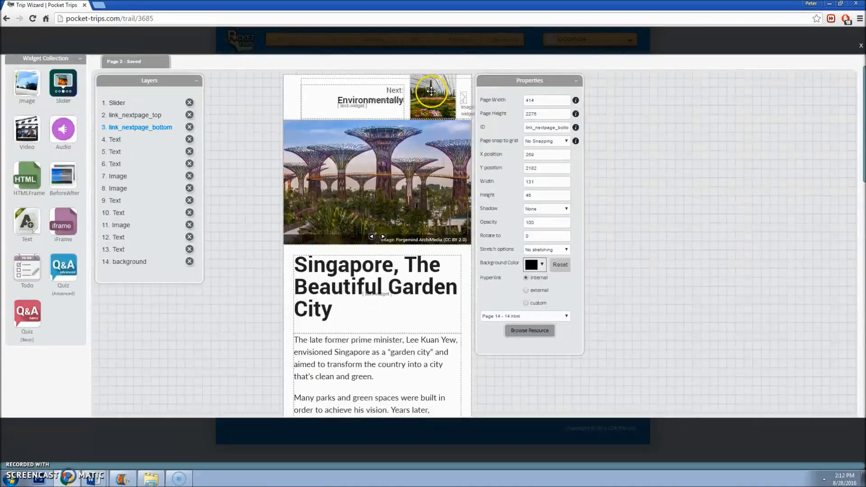
left_click(191, 69)
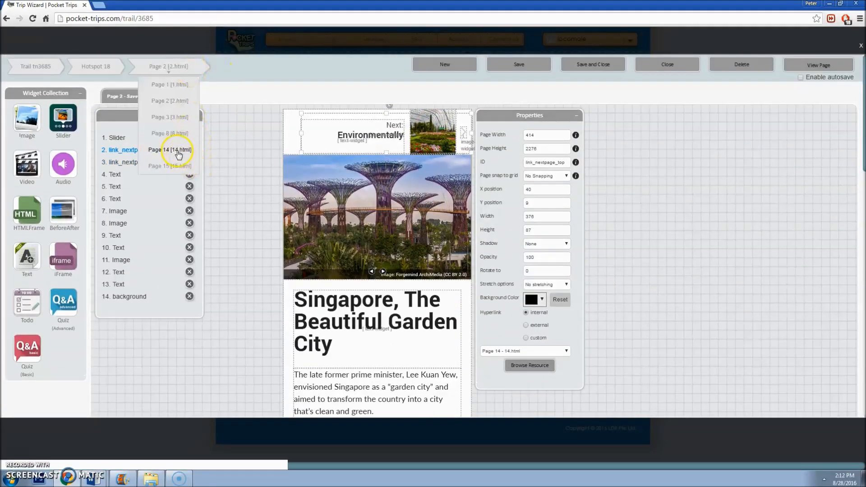
left_click(178, 151)
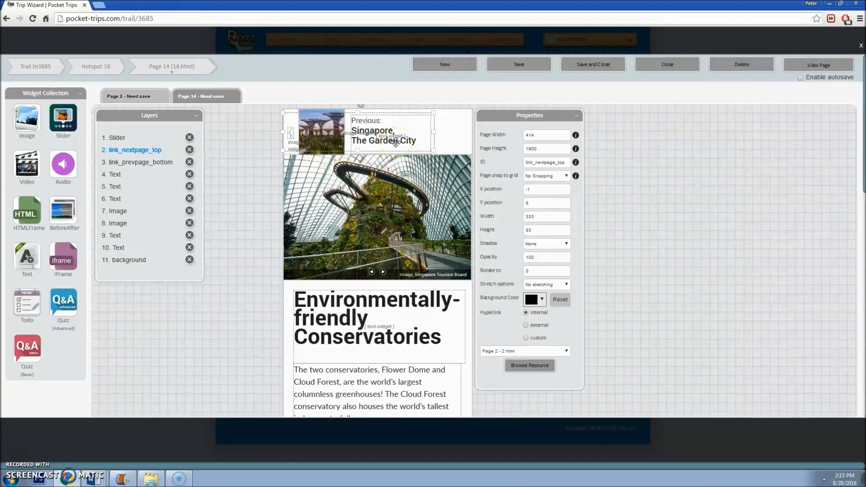
Step: Review the trail's Word source document, then return to the page editor
mouse_move(93, 477)
left_click(108, 442)
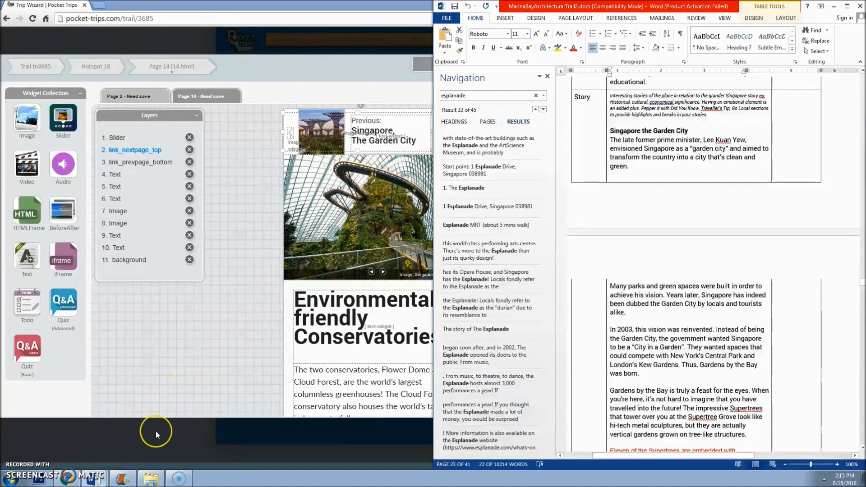
left_click(613, 180)
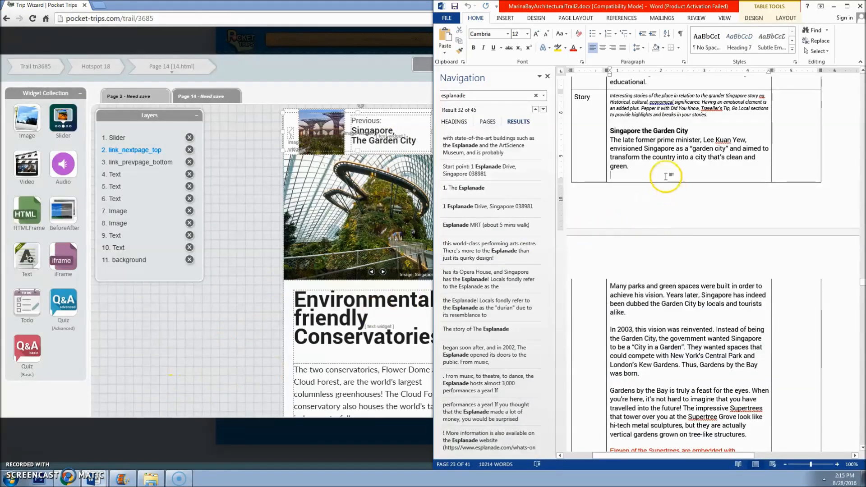
scroll(663, 174, "down", 4)
scroll(665, 173, "down", 20)
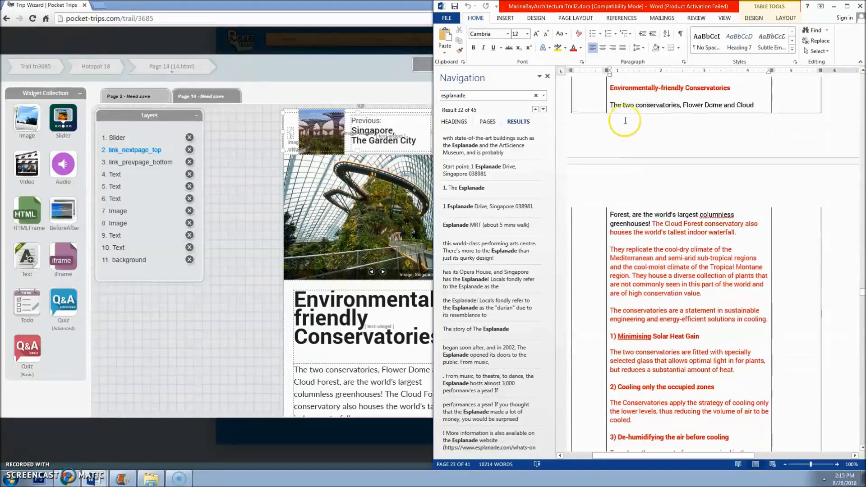
left_click(259, 233)
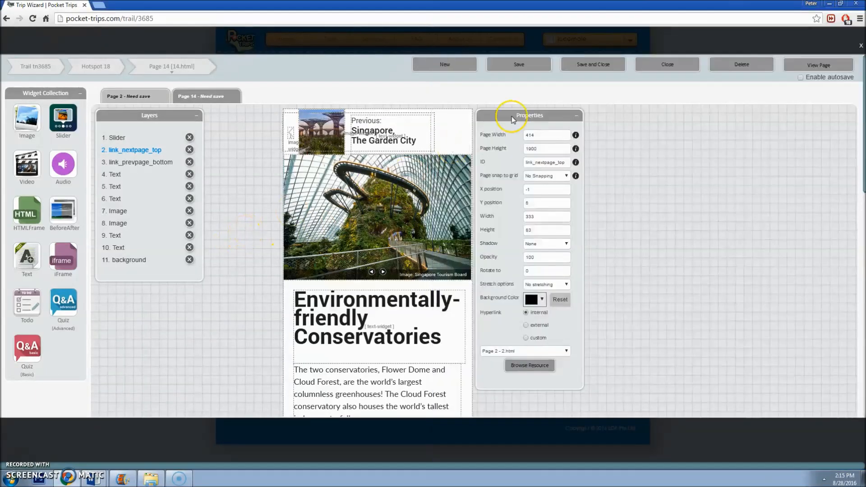
Step: Delete the top Previous link widget on Page 14
left_click(377, 199)
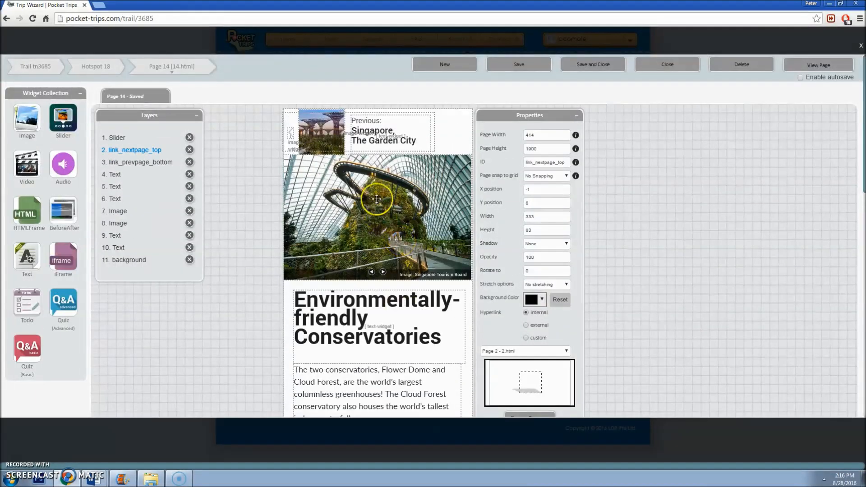
left_click(443, 168)
scroll(440, 271, "down", 11)
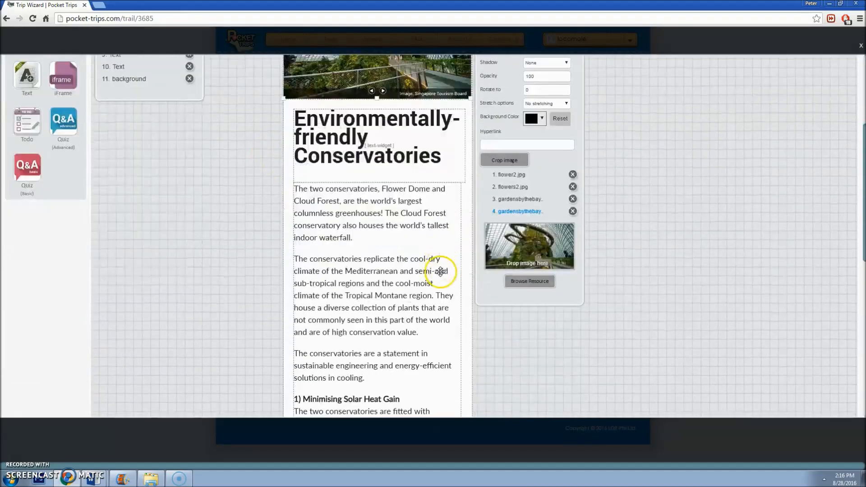
scroll(439, 273, "up", 5)
scroll(439, 273, "up", 6)
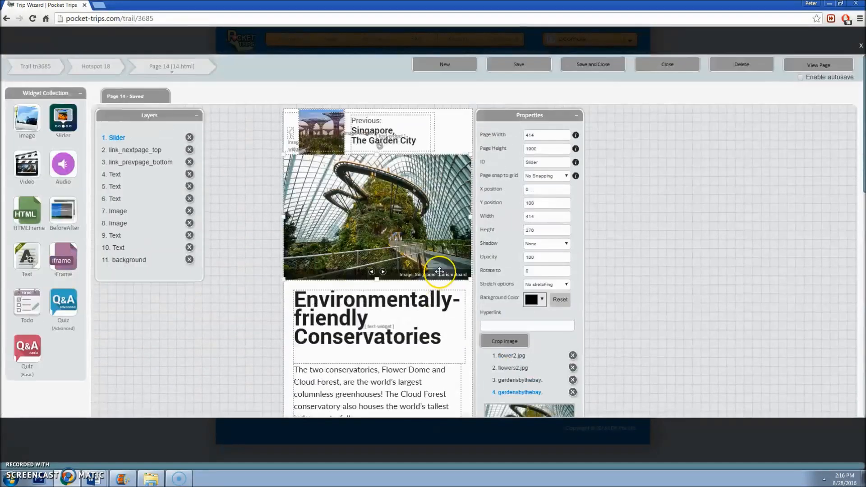
left_click(325, 142)
left_click(189, 150)
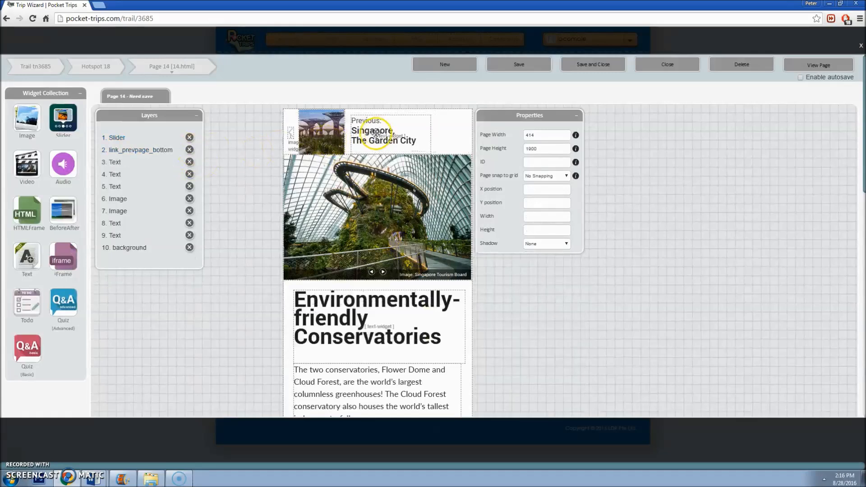
Step: Delete the top thumbnail, the 'Previous: Singapore' text and the small top image widget
left_click(332, 135)
left_click(190, 211)
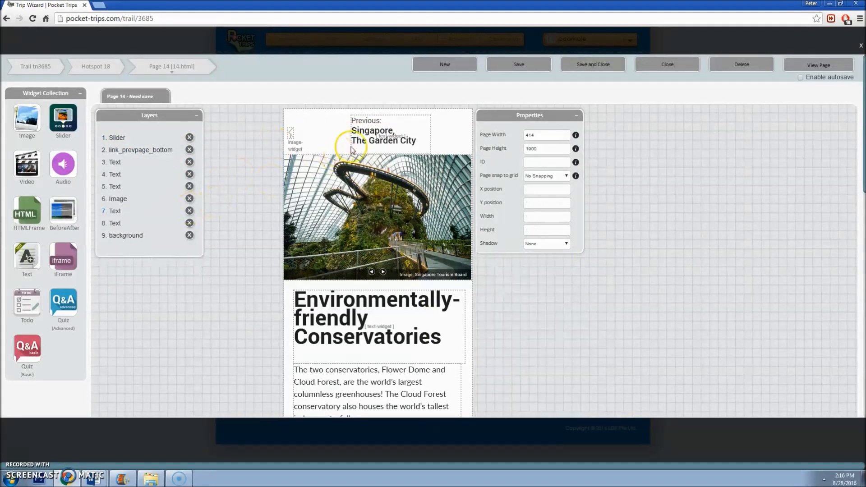
left_click(190, 174)
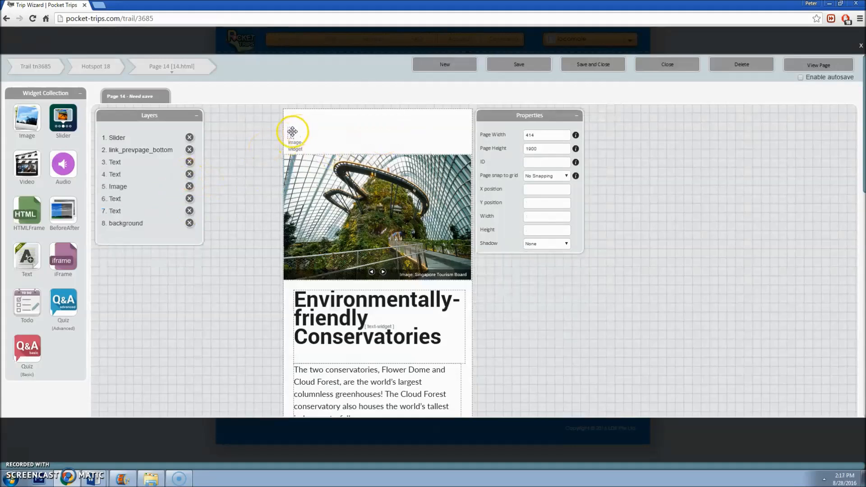
left_click(290, 131)
left_click(189, 187)
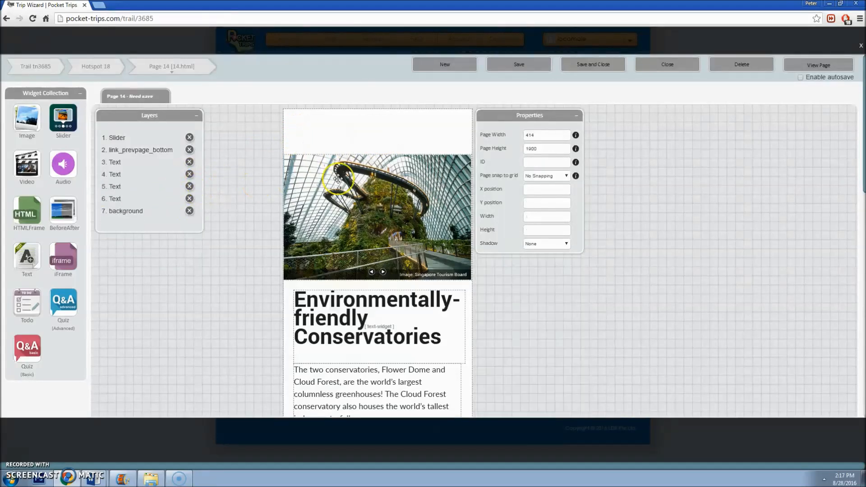
left_click(344, 196)
Step: Move Page 14's slider to Y 0 and the heading text to Y 300
scroll(374, 273, "down", 2)
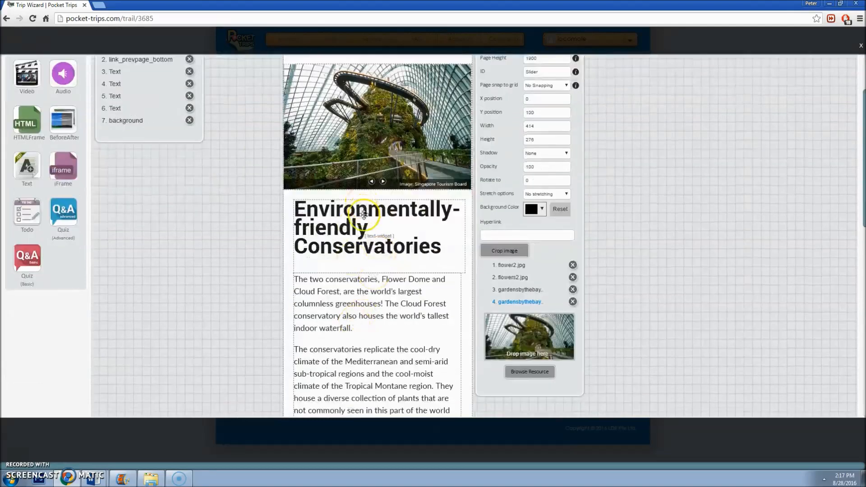
scroll(374, 273, "down", 8)
scroll(370, 261, "up", 10)
double_click(546, 203)
type("0")
left_click(547, 216)
left_click(350, 302)
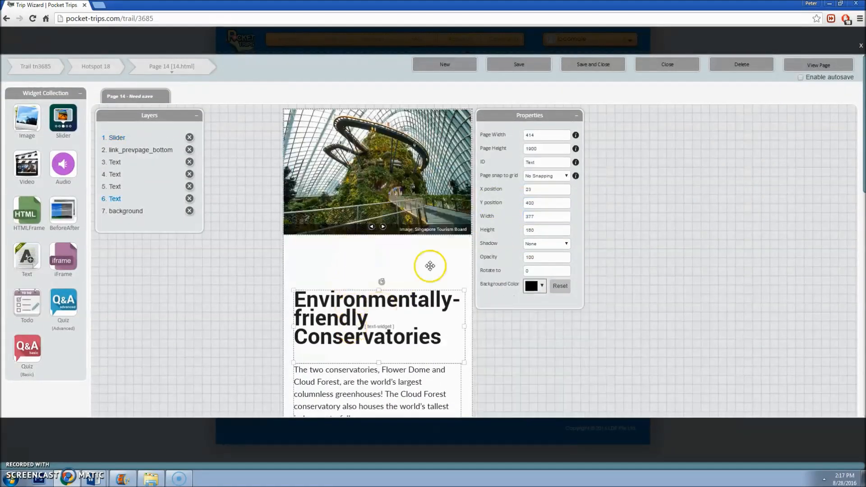
double_click(545, 202)
type("300")
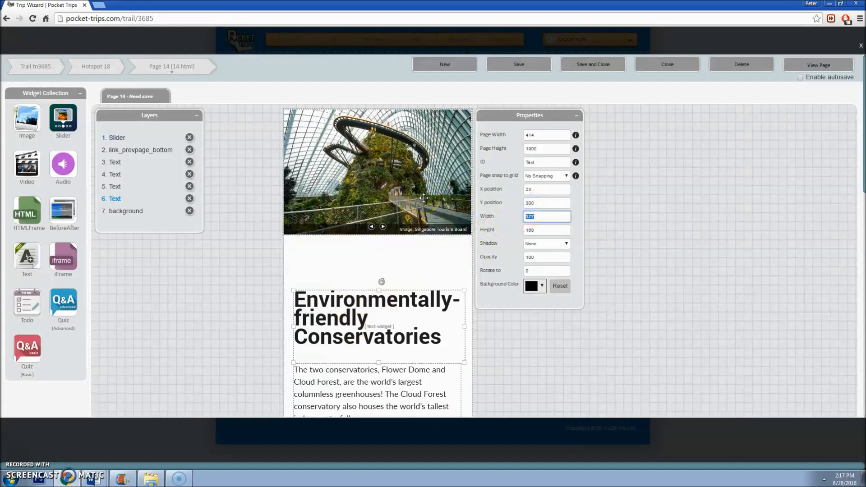
left_click(424, 375)
key("Tab")
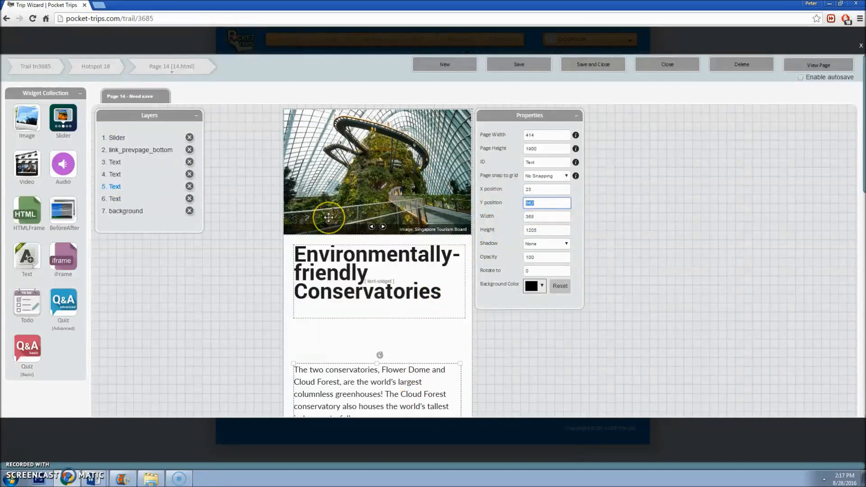
Step: Shorten the page by dragging its bottom edge, save Page 14 and close the editor
scroll(353, 251, "down", 2)
scroll(353, 251, "down", 10)
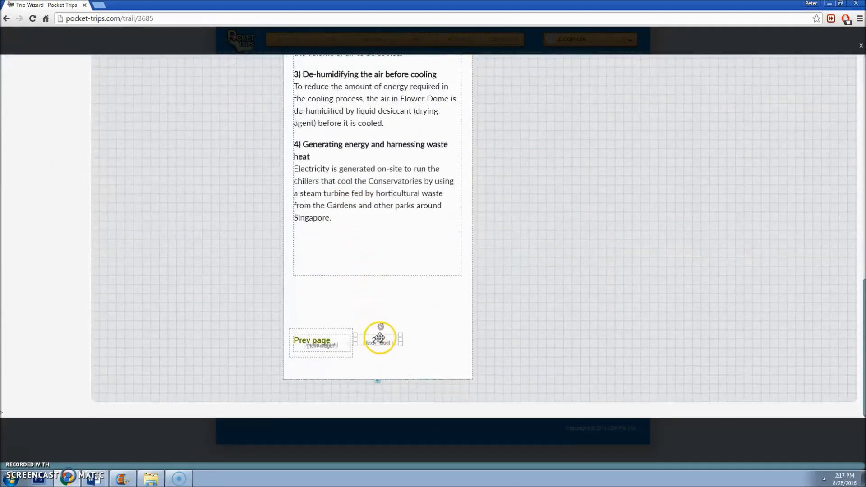
left_click(384, 367)
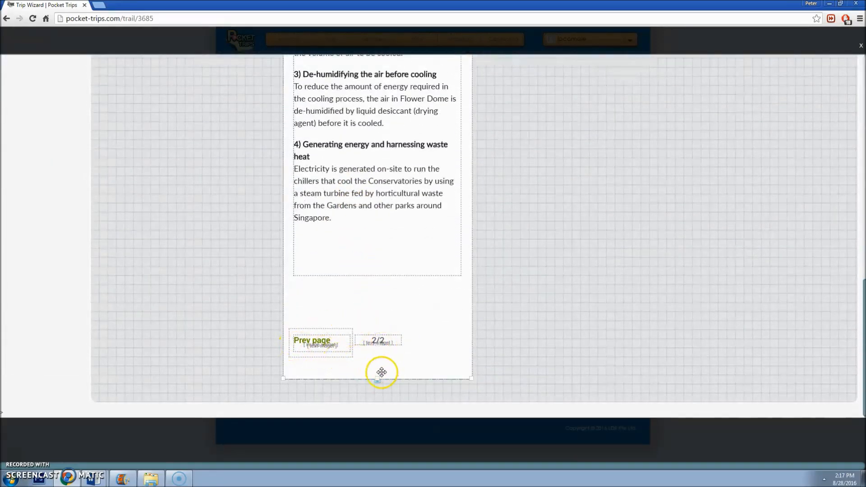
mouse_move(379, 379)
left_mouse_down()
mouse_move(391, 284)
mouse_move(388, 377)
left_mouse_up()
scroll(545, 243, "up", 10)
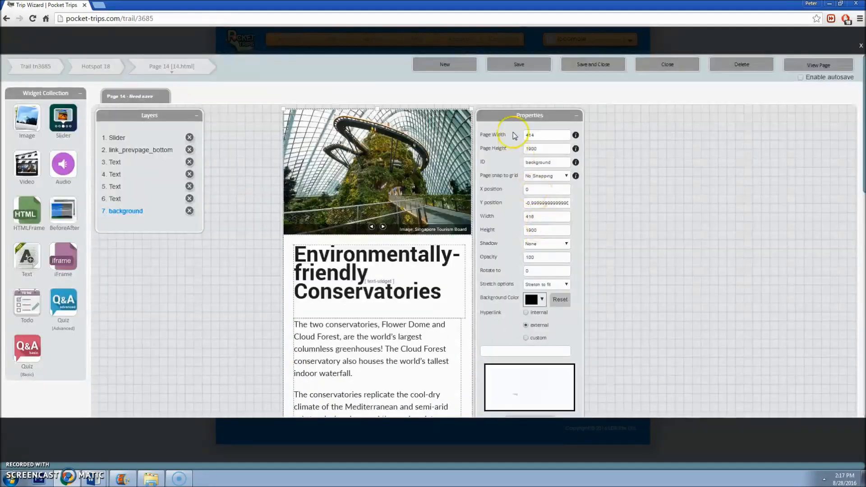
left_click(520, 64)
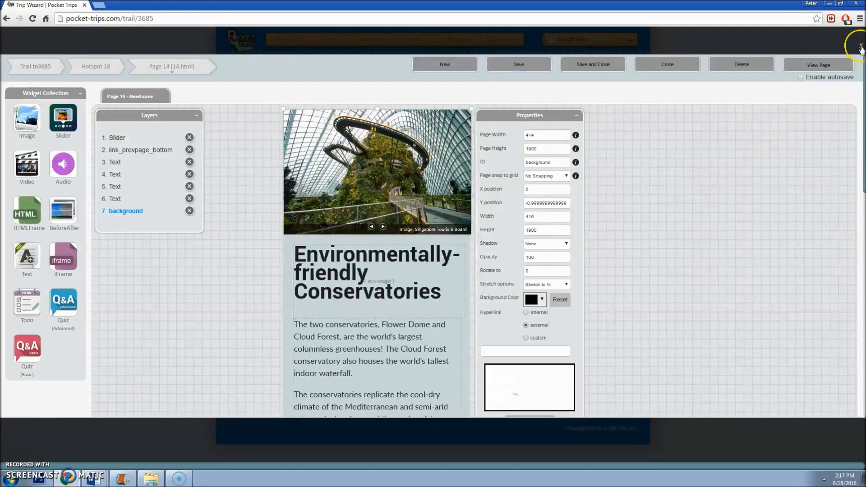
left_click(860, 47)
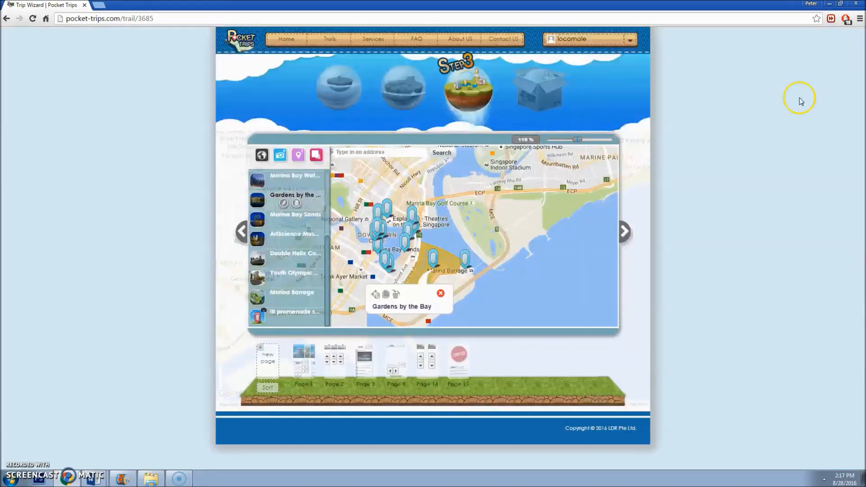
Step: Open Page 2 and set its slider image's Y position to 100
left_click(341, 371)
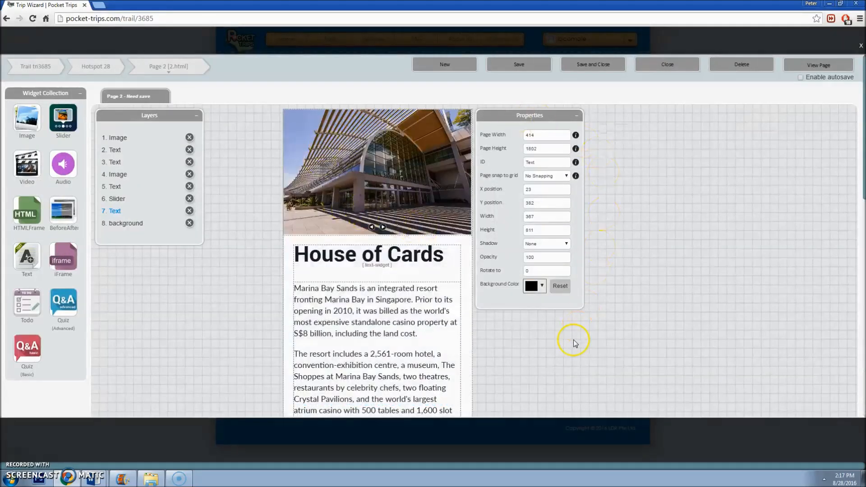
left_click(437, 155)
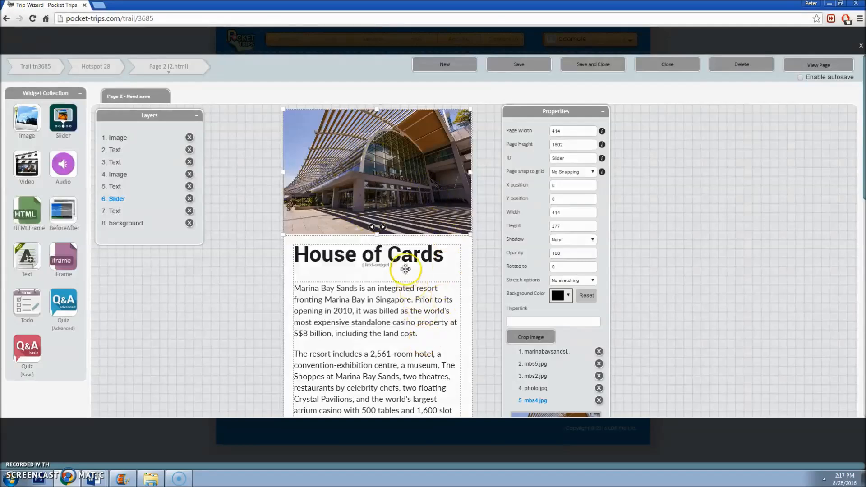
left_click(414, 176)
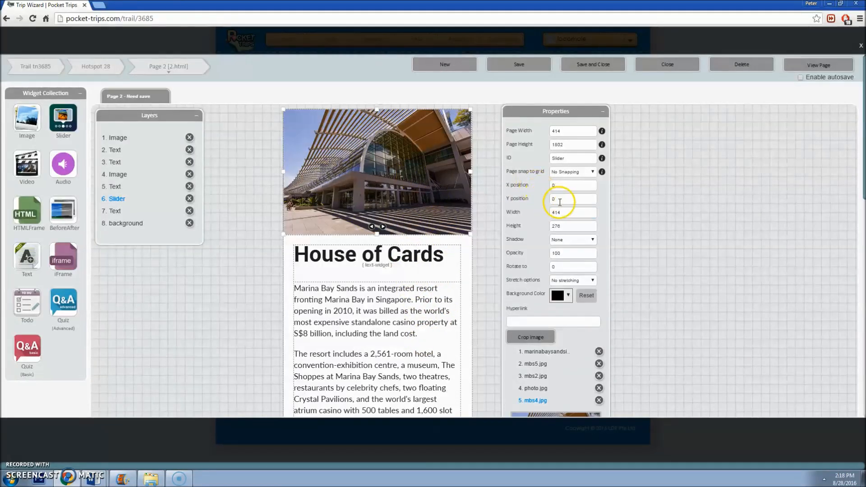
type("100")
key("Tab")
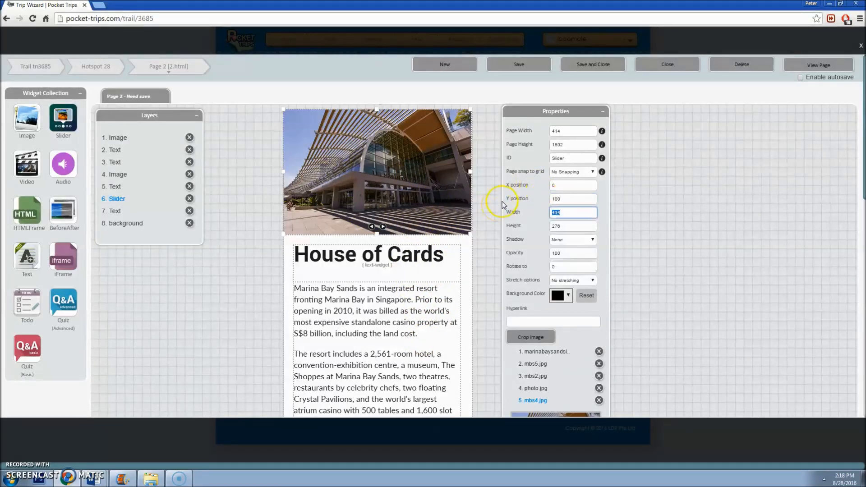
Step: Move the House of Cards heading to Y 400 and the body text to Y 480
left_click(412, 253)
left_click_drag(567, 198, 503, 203)
key("Tab")
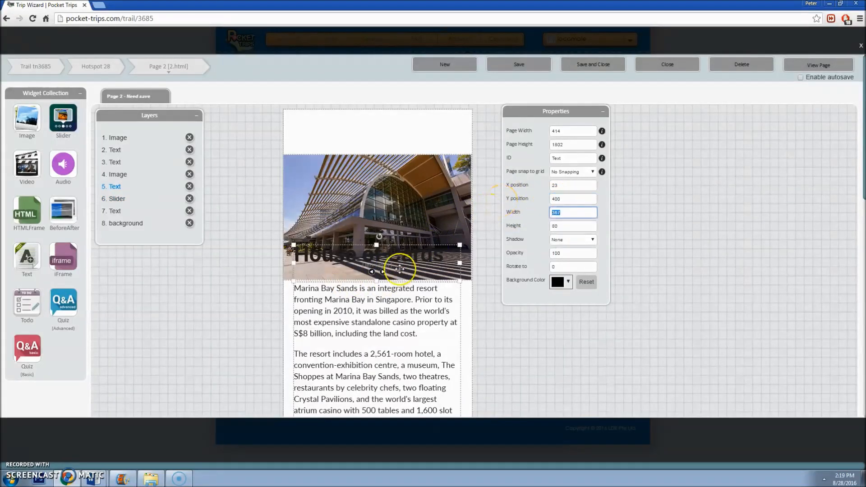
scroll(401, 270, "down", 2)
left_click(404, 281)
scroll(462, 267, "up", 2)
left_click_drag(567, 198, 513, 204)
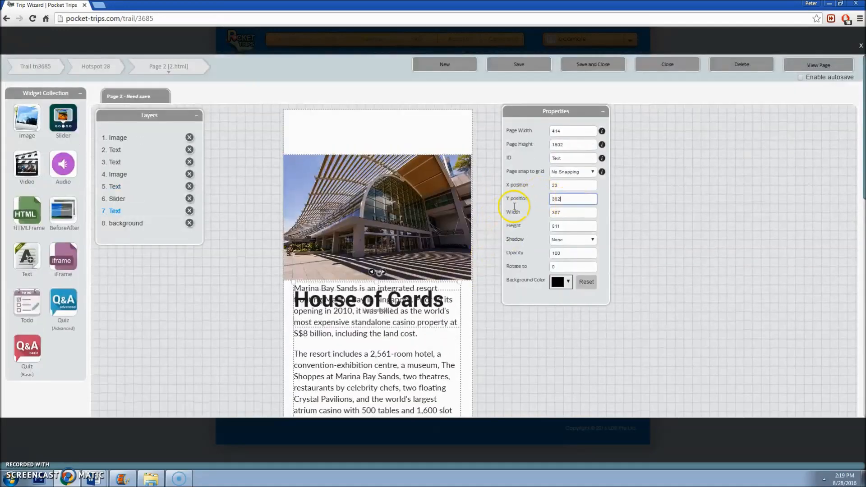
type("480")
key("Tab")
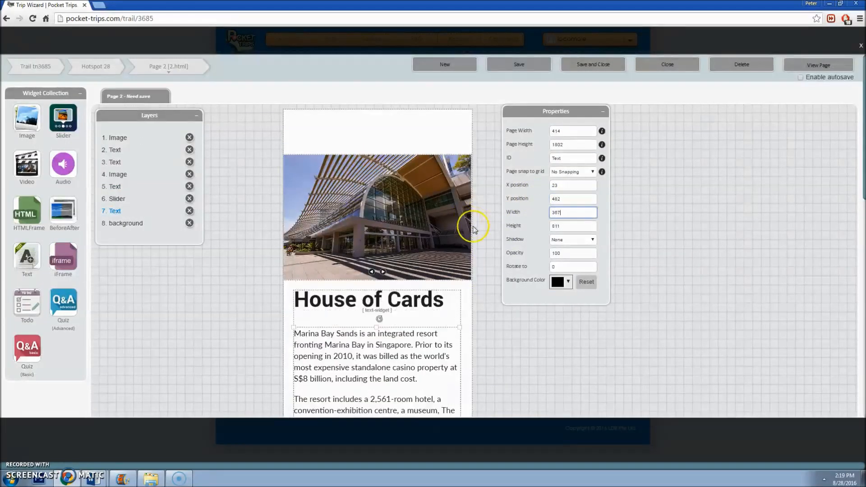
scroll(458, 235, "down", 9)
scroll(441, 250, "down", 3)
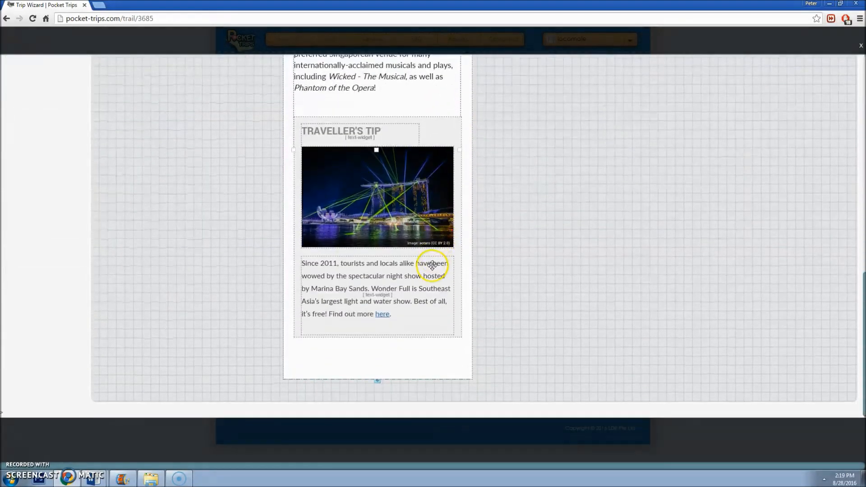
scroll(451, 261, "up", 12)
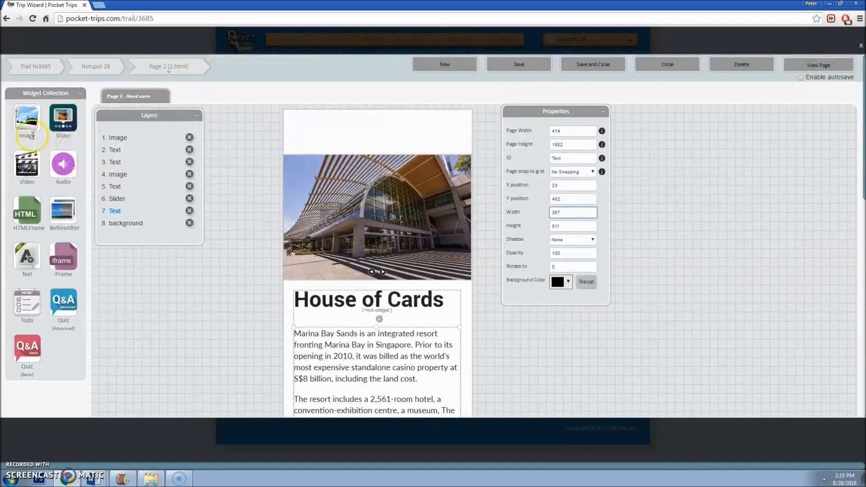
Step: Drop a wide image, a narrow image and a text widget into Page 2's top area, then close the editor
left_click_drag(28, 126, 421, 127)
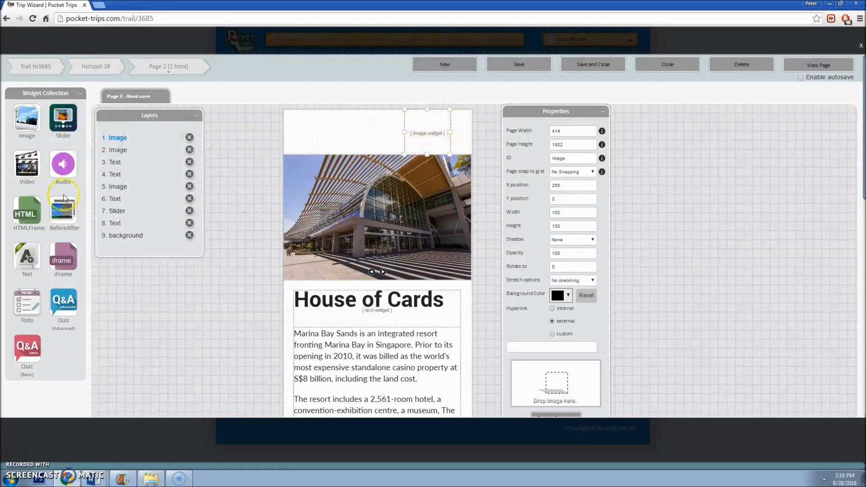
left_click_drag(28, 125, 454, 142)
left_click_drag(27, 271, 329, 146)
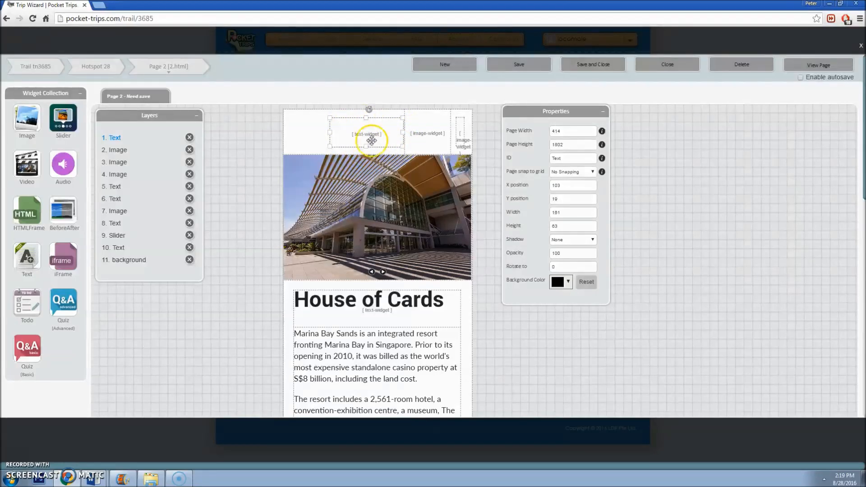
left_click(862, 47)
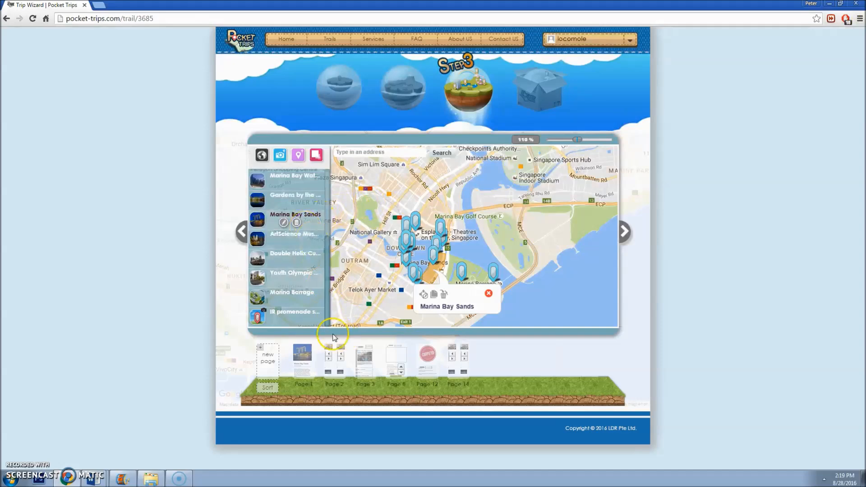
Step: Consult the trail notes and architectural trail Word documents, then return to the trail editor
left_click(92, 478)
left_click(102, 445)
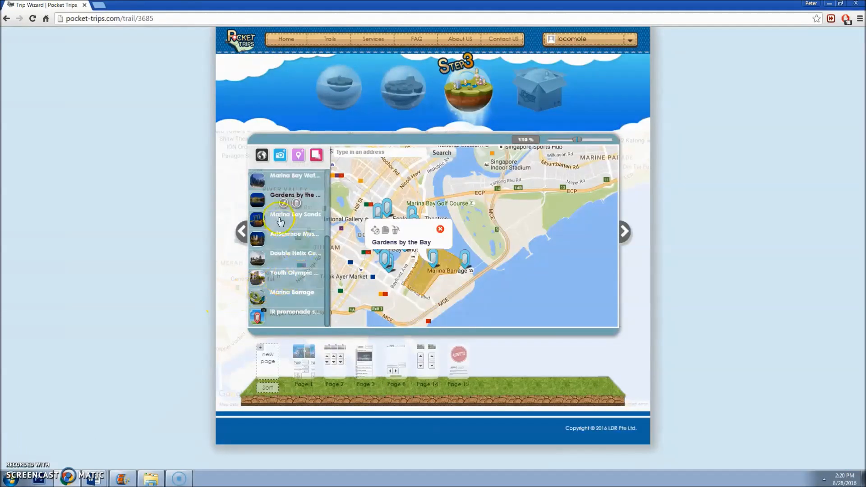
mouse_move(95, 477)
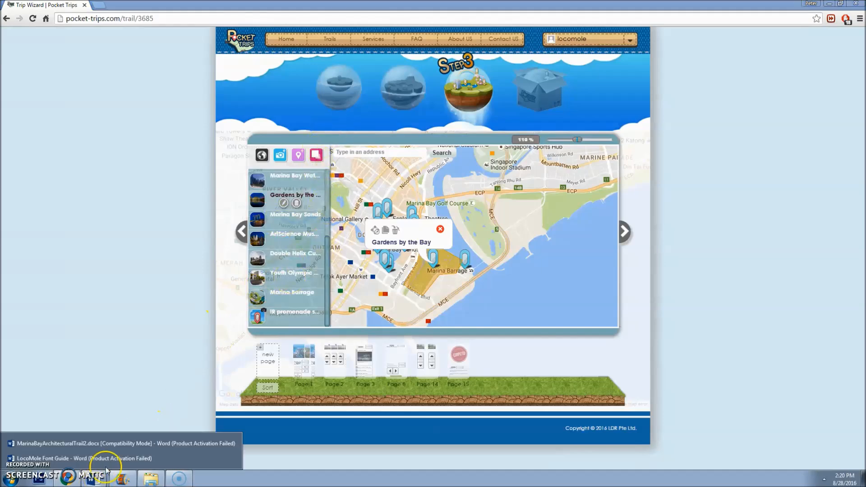
left_click(110, 446)
left_click(189, 336)
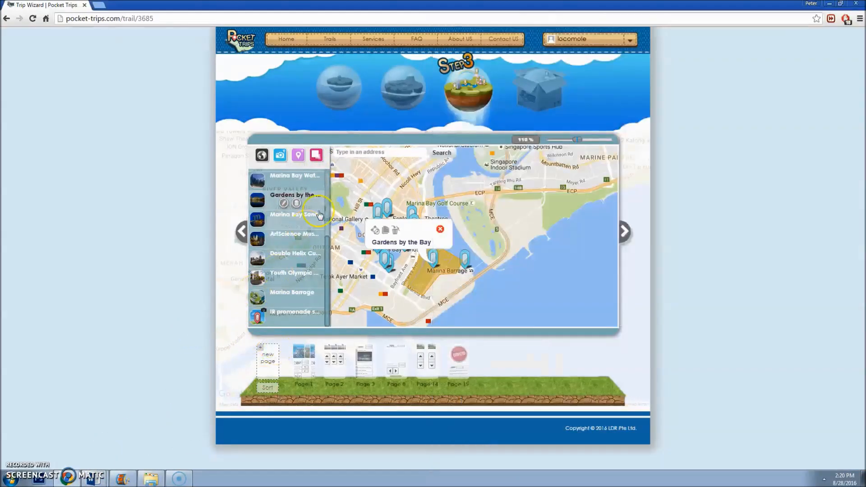
Step: Duplicate the Gardens by the Bay hotspot and select the new copy in the list
mouse_move(329, 247)
left_mouse_down()
mouse_move(328, 189)
mouse_move(333, 258)
left_mouse_up()
scroll(312, 219, "up", 1)
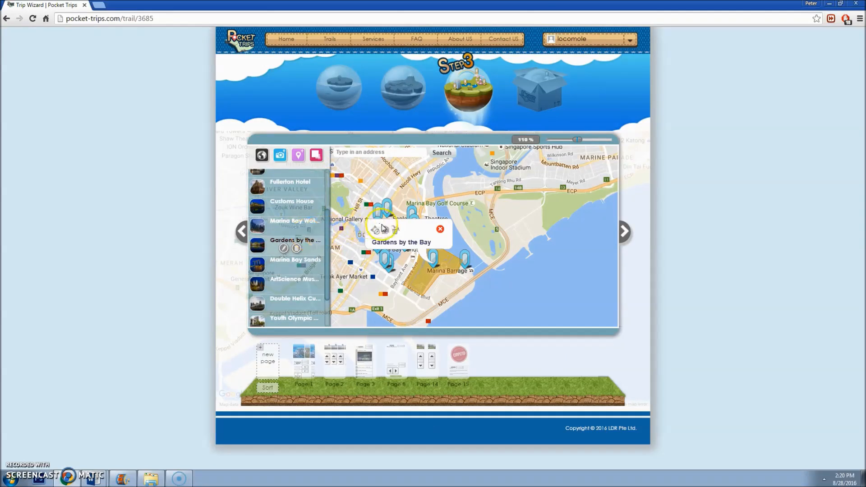
left_click(440, 229)
left_click(295, 204)
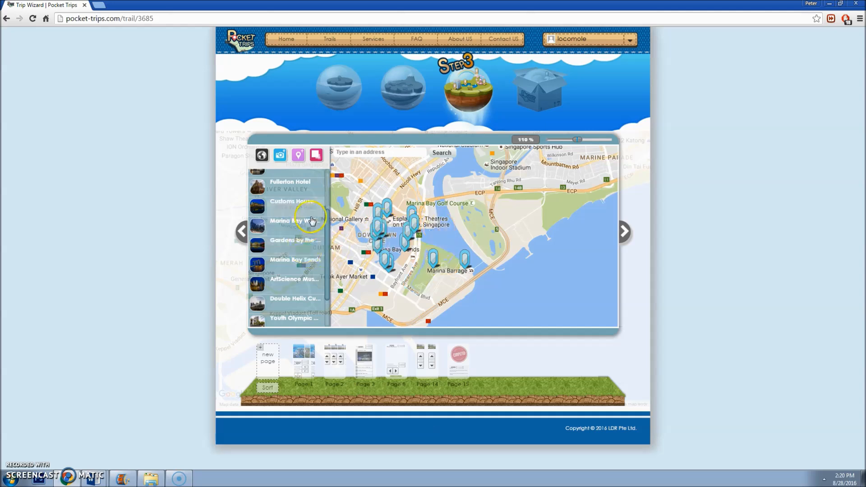
left_click(312, 230)
left_click(300, 244)
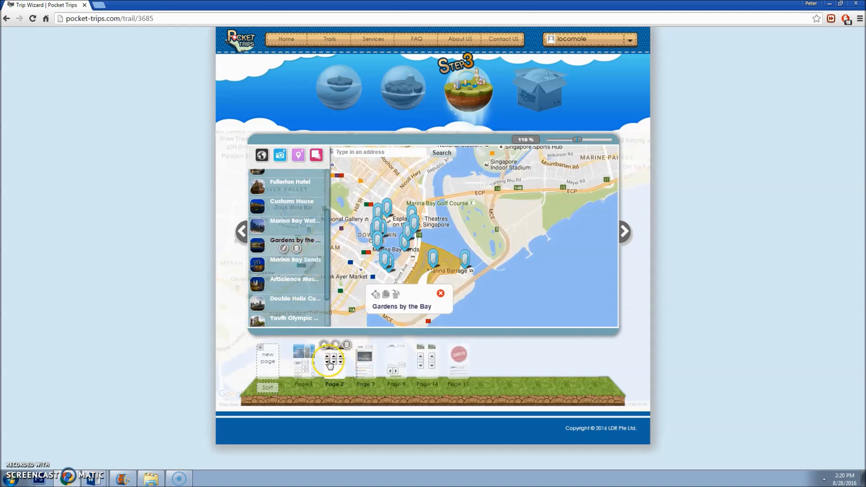
mouse_move(331, 370)
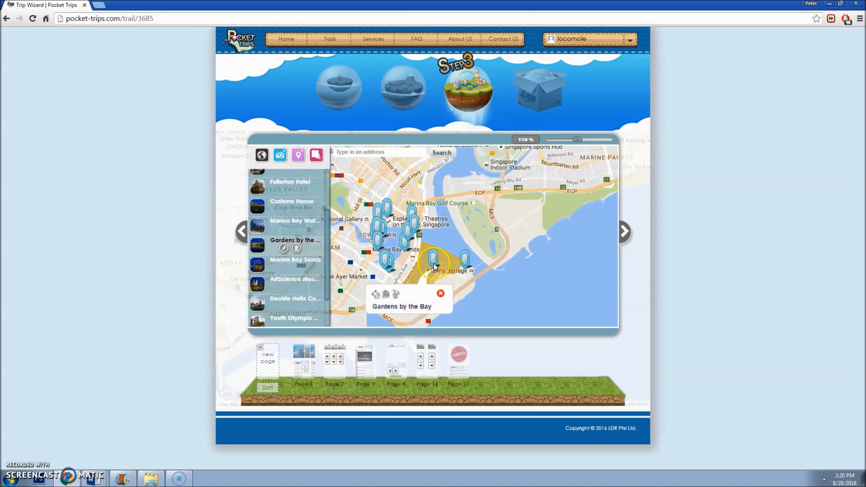
left_click(386, 296)
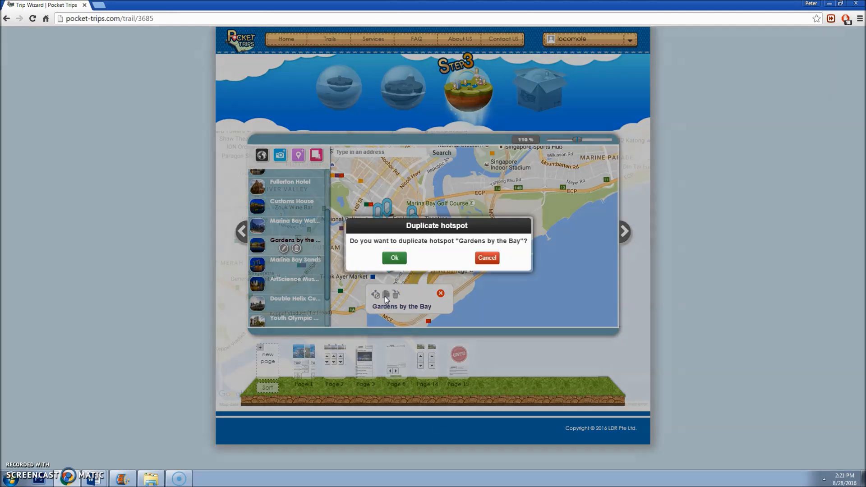
left_click(394, 259)
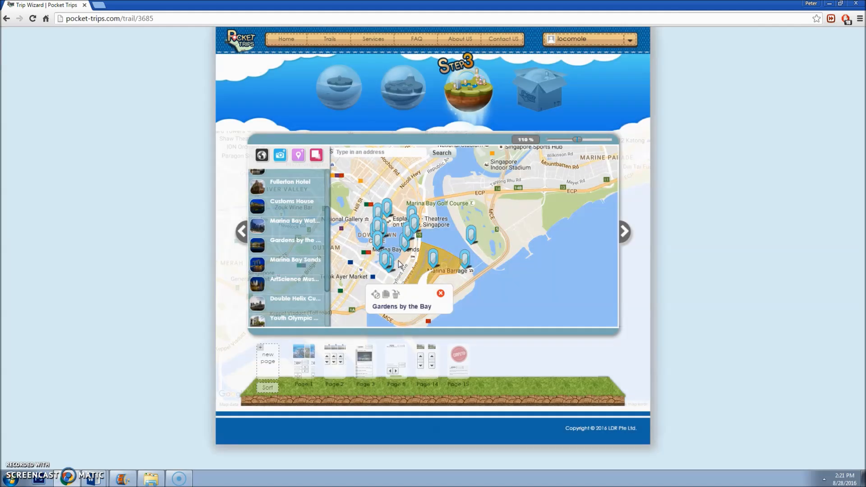
scroll(325, 274, "down", 3)
left_click(314, 320)
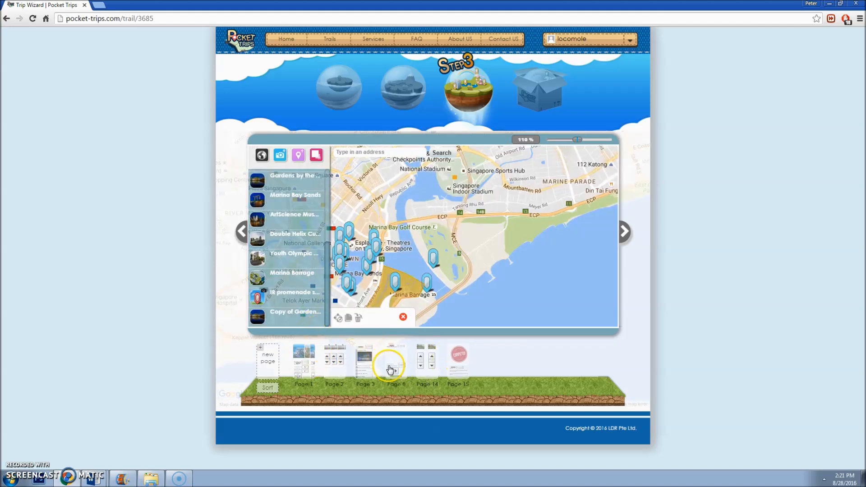
Step: Open Page 1 and select its Gardens by the Bay title and body paragraph text
left_click(310, 369)
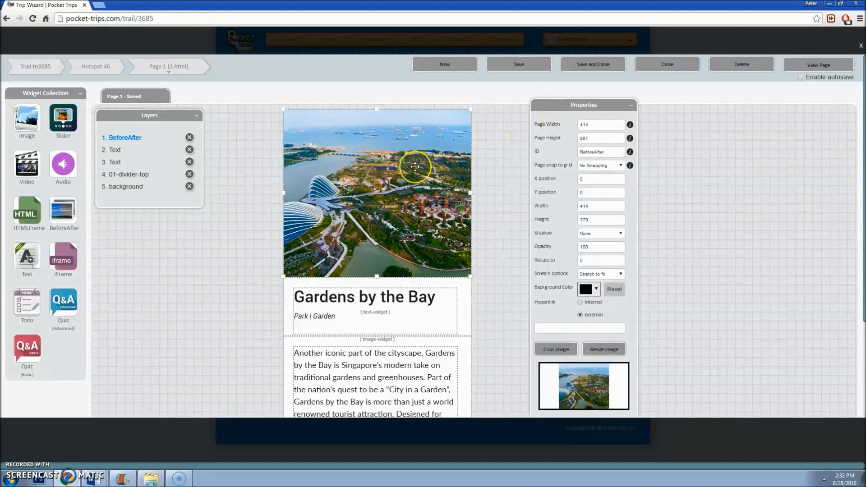
scroll(415, 166, "down", 3)
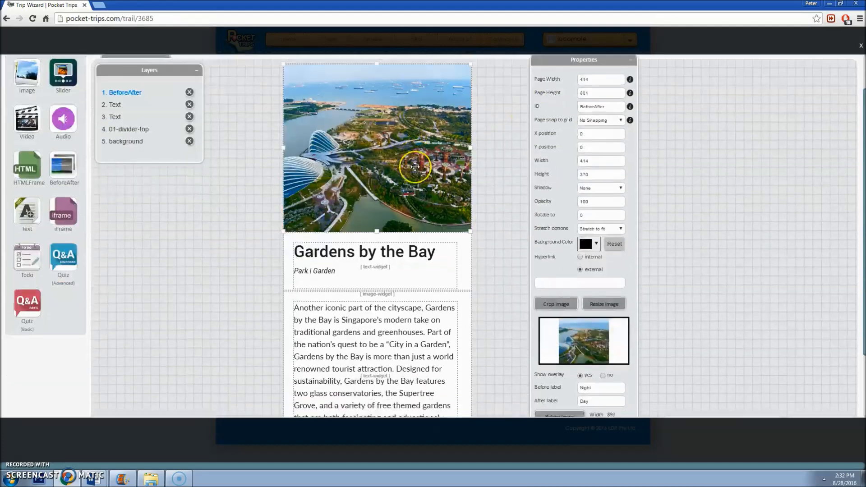
left_click(381, 247)
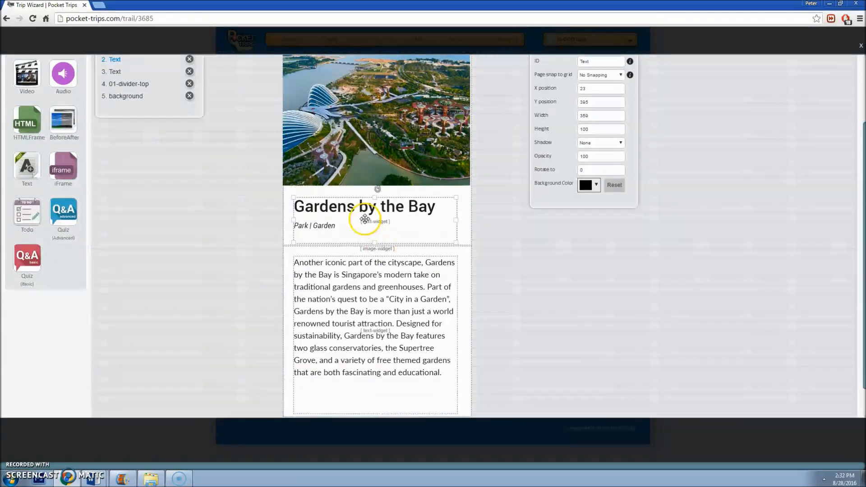
left_click(419, 205)
triple_click(419, 207)
left_click(386, 289)
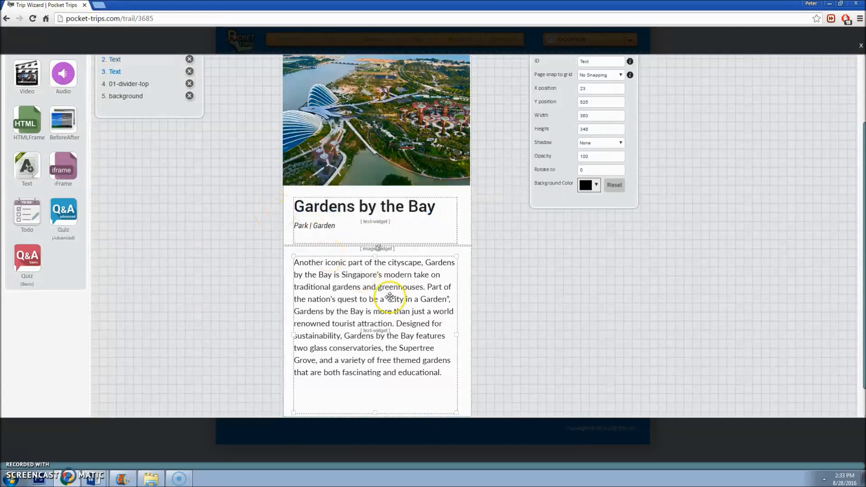
left_click(389, 296)
left_click_drag(442, 373, 238, 238)
scroll(238, 237, "up", 2)
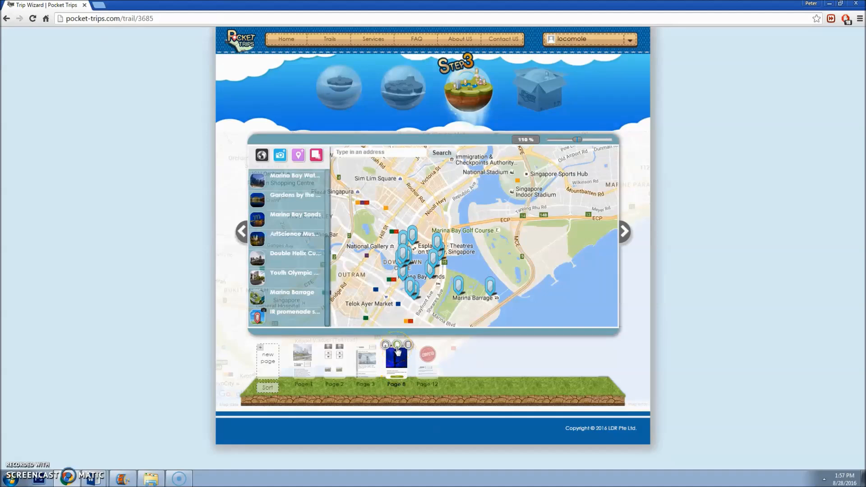
Step: Clone Page 8 into a new Page 15 and open it for editing
left_click(396, 348)
left_click(400, 261)
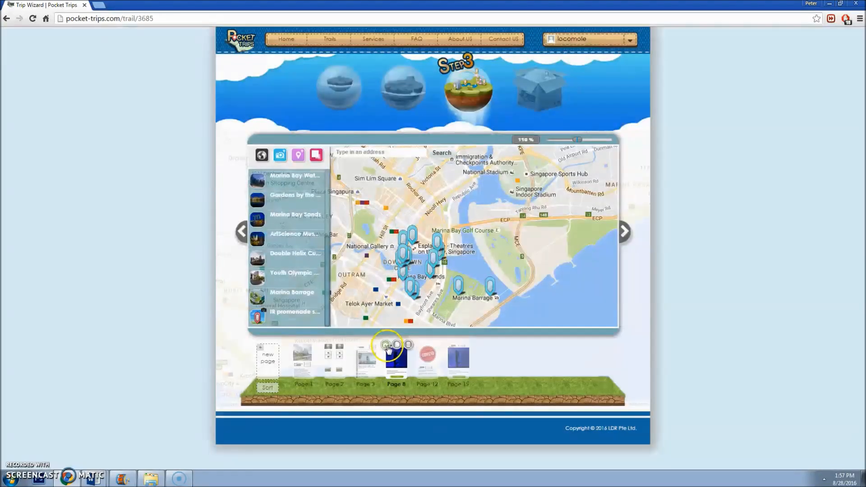
mouse_move(459, 351)
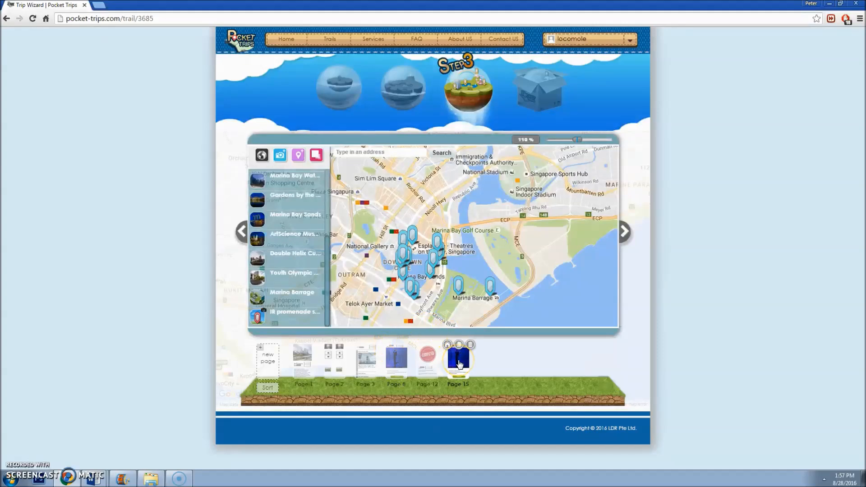
left_click(459, 363)
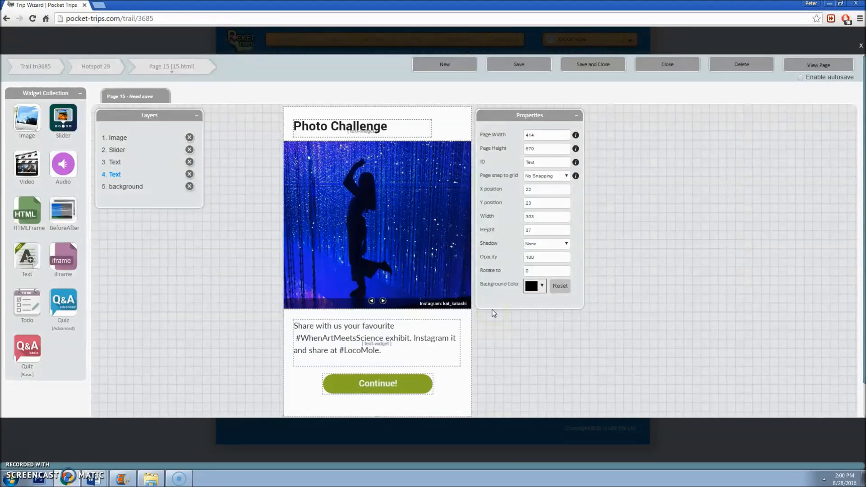
Step: Remove future1.jpg, future2.jpg, future3.jpg and future5.jpg from the photo slider
left_click(402, 233)
left_click(383, 301)
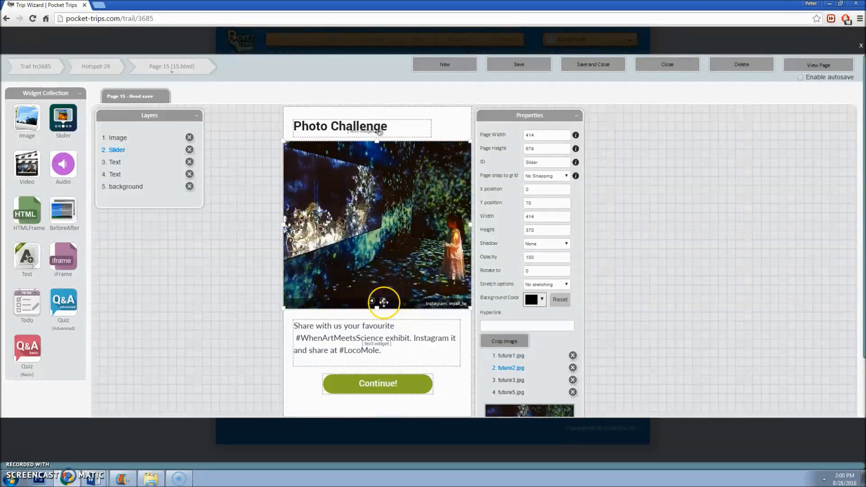
left_click(383, 302)
left_click(383, 302)
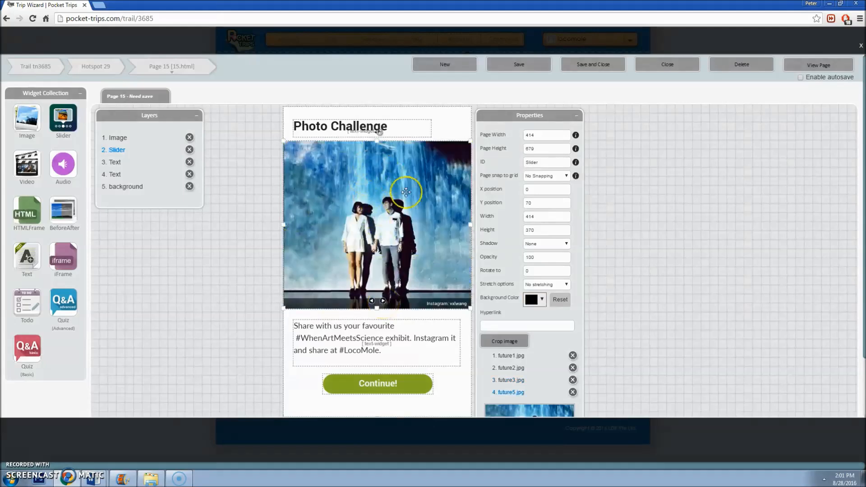
scroll(394, 175, "down", 1)
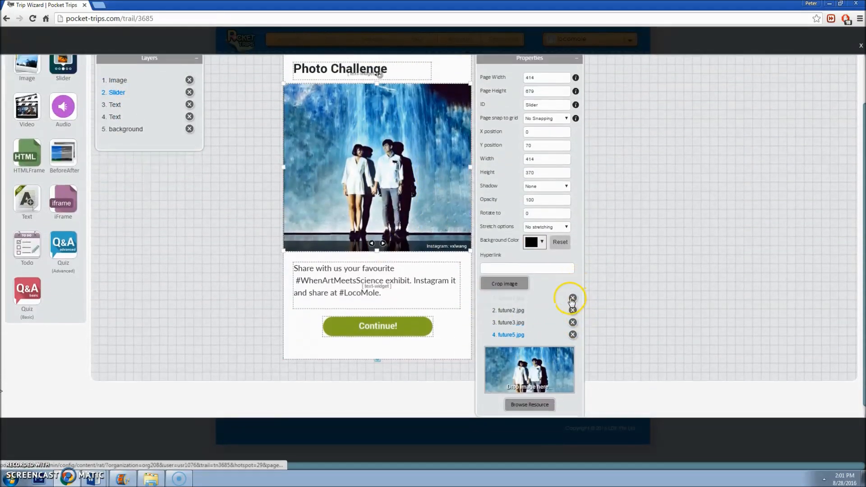
left_click(572, 299)
left_click(572, 356)
left_click(572, 356)
left_click(572, 356)
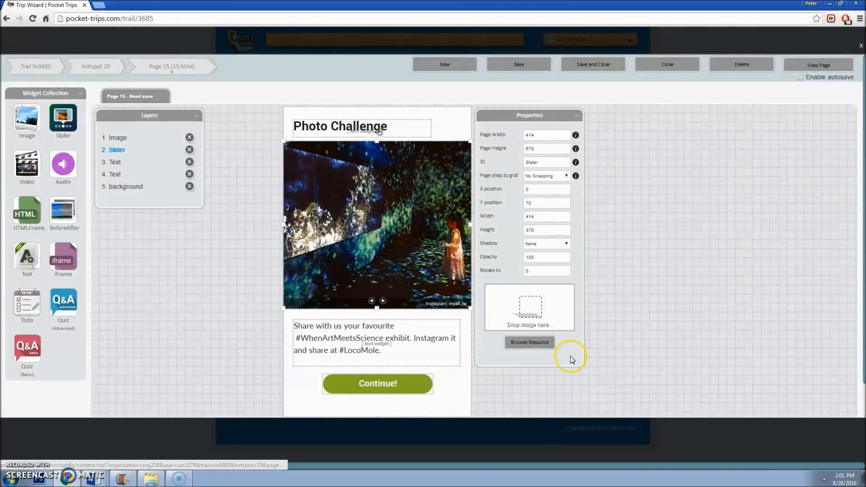
Step: Add 1k.jpg and 1g.jpg to the slider from the image library and save Page 15
scroll(540, 303, "down", 1)
left_click(541, 305)
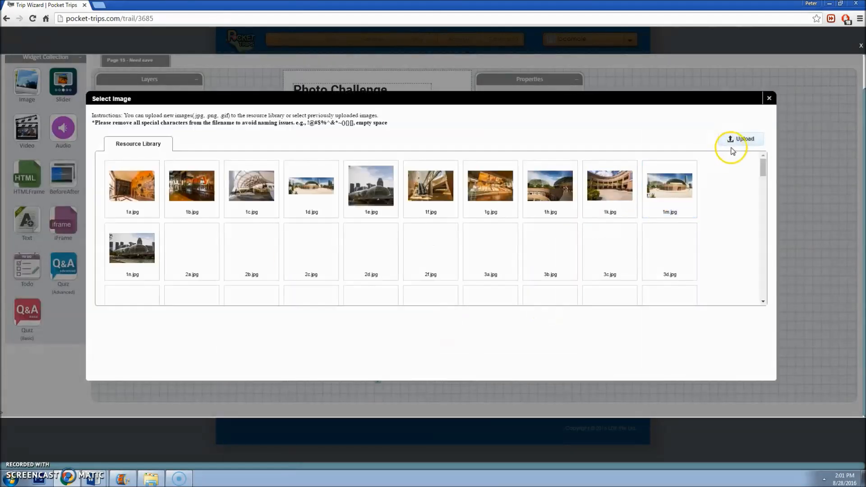
left_click(616, 193)
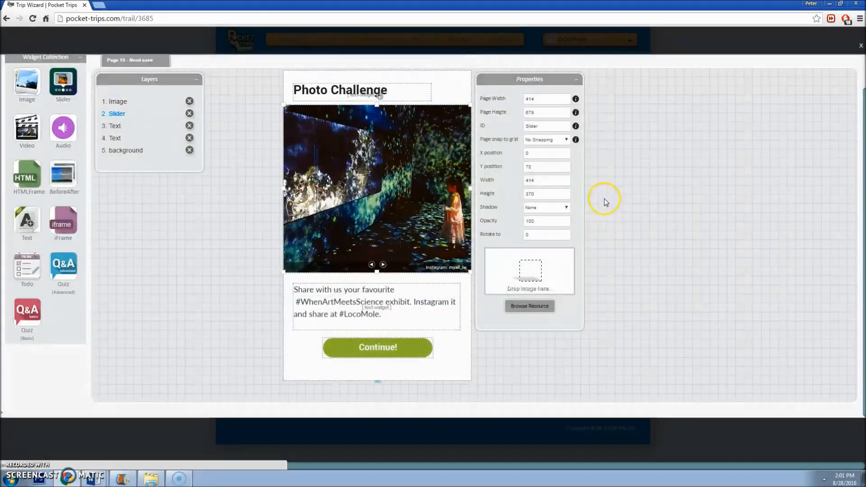
left_click(536, 388)
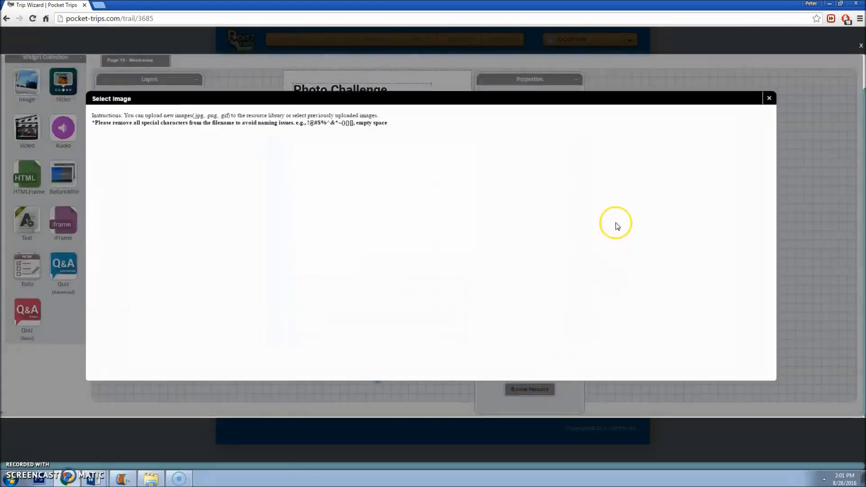
left_click(507, 197)
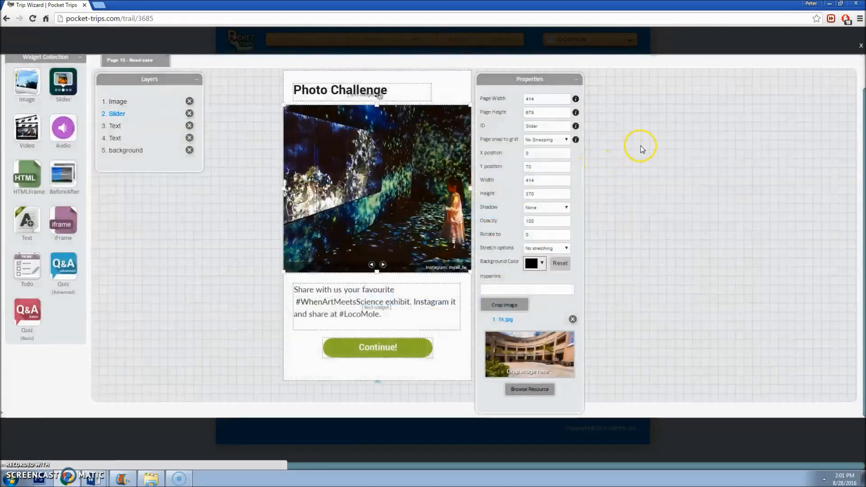
scroll(638, 145, "up", 2)
left_click(525, 63)
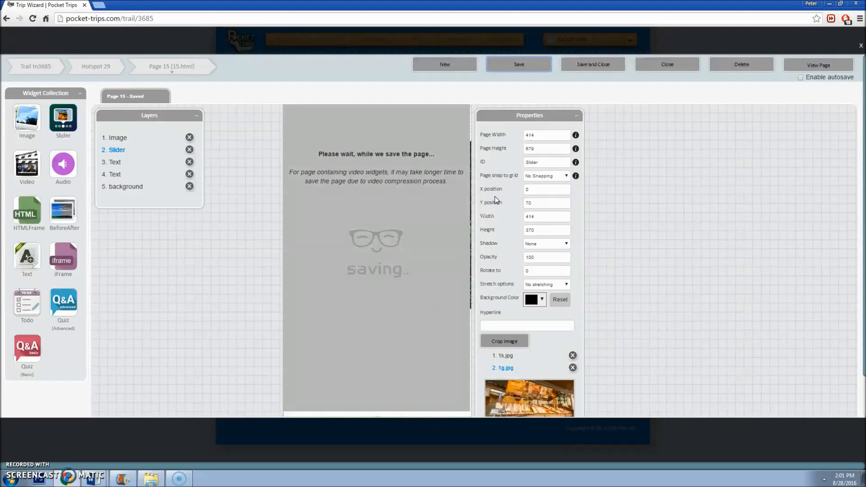
Step: Shorten the slider to 275, move the body text to Y 370 with height 171, and select its paragraph
left_click(409, 270)
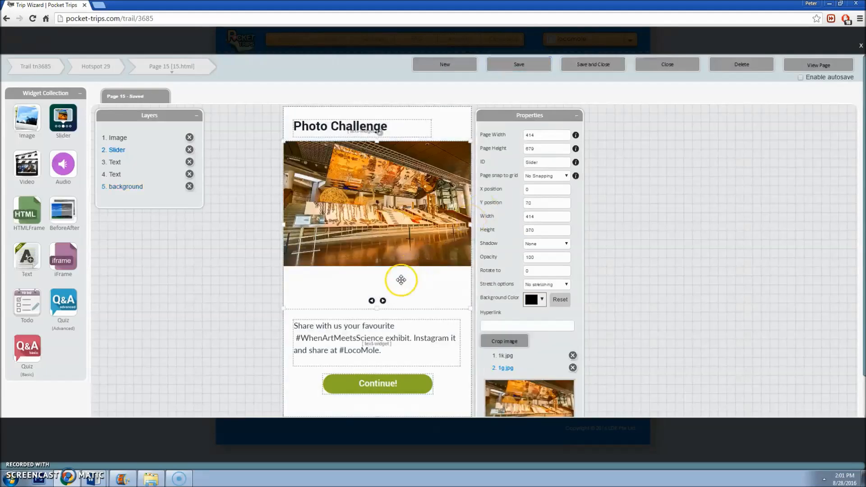
left_click_drag(378, 306, 379, 263)
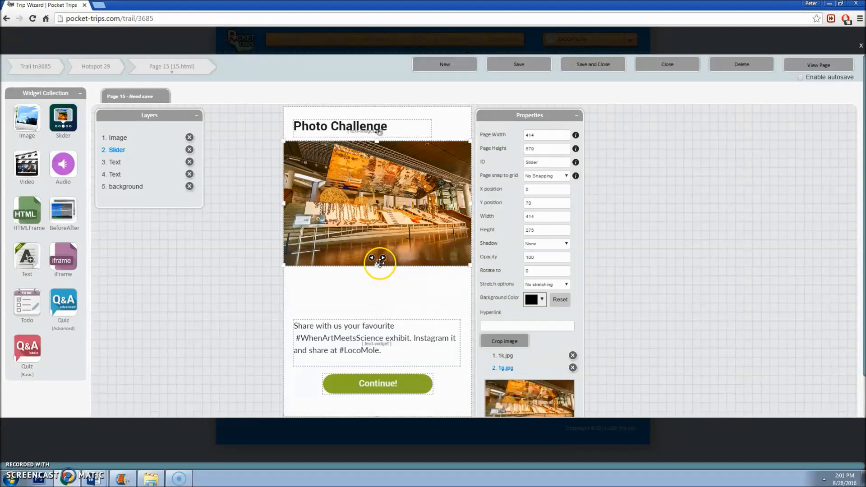
left_click(383, 332)
left_click_drag(543, 203, 518, 205)
type("370")
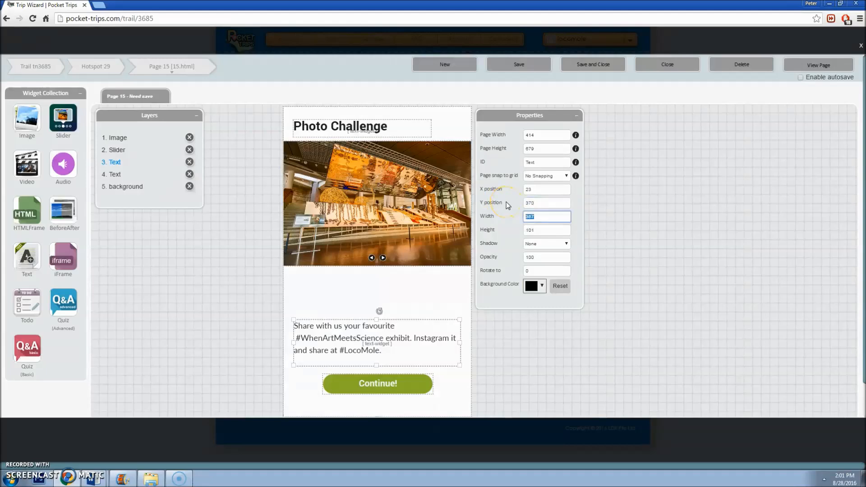
key("Tab")
left_click_drag(377, 322, 379, 352)
double_click(400, 313)
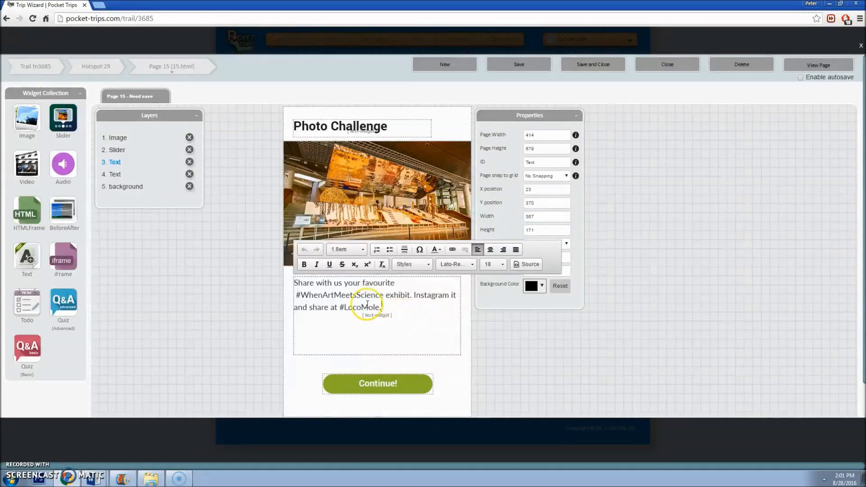
left_click_drag(381, 307, 277, 277)
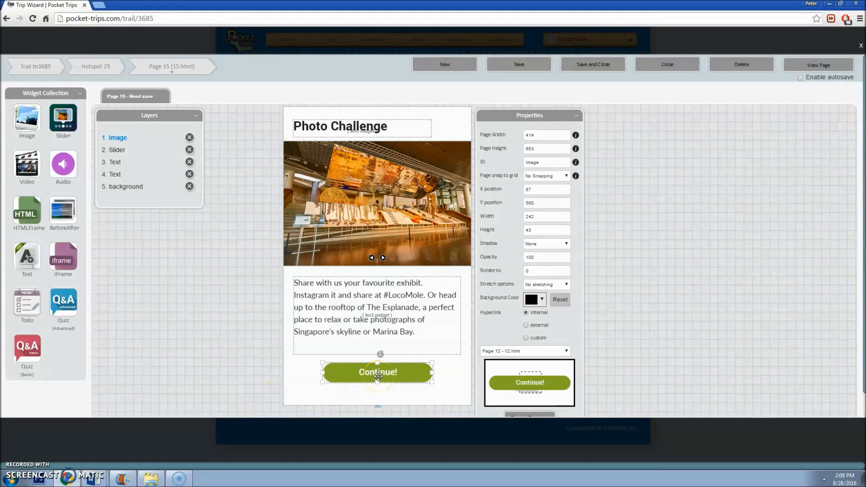
Step: Select the Continue! button on Page 8 and bring up its link-target list
left_click(183, 70)
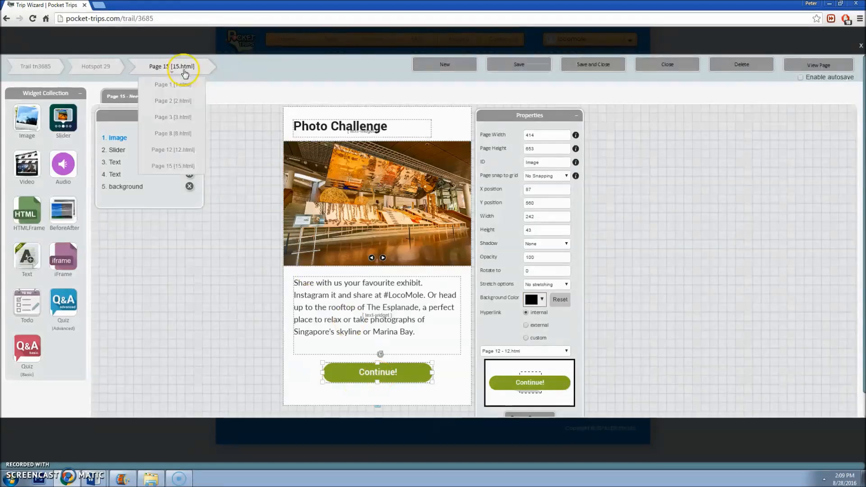
left_click(180, 134)
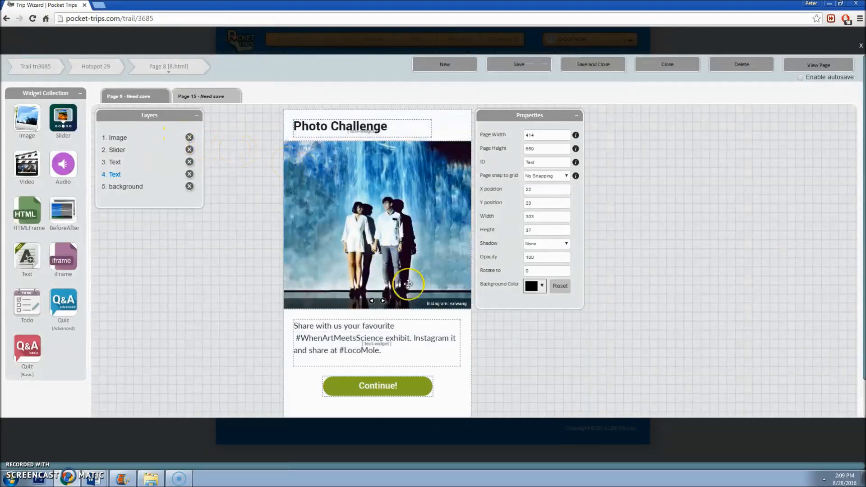
scroll(395, 334, "down", 2)
left_click(395, 336)
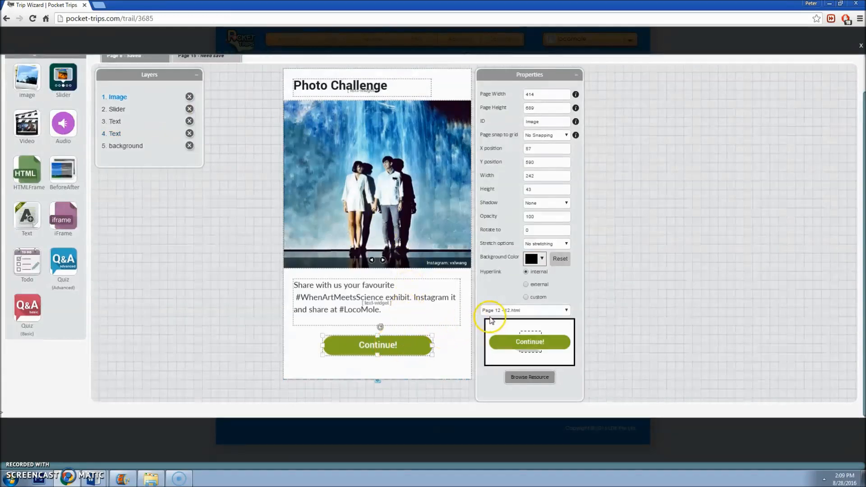
scroll(361, 252, "up", 2)
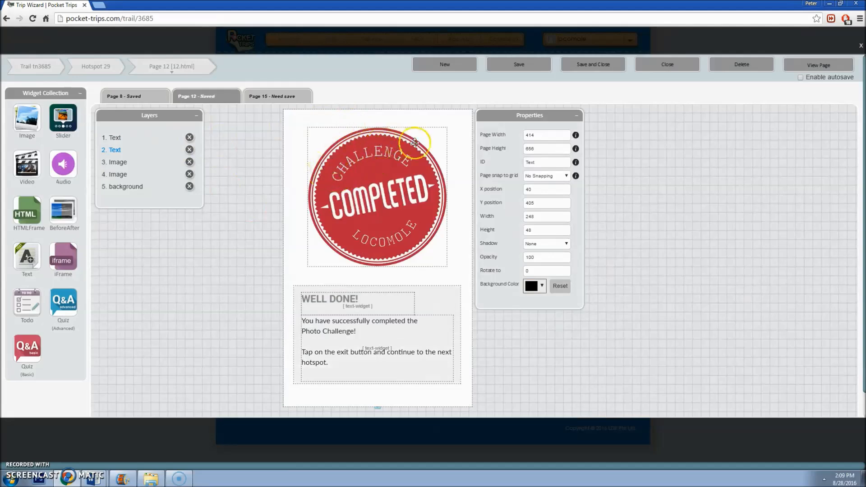
left_click(143, 103)
scroll(386, 333, "down", 2)
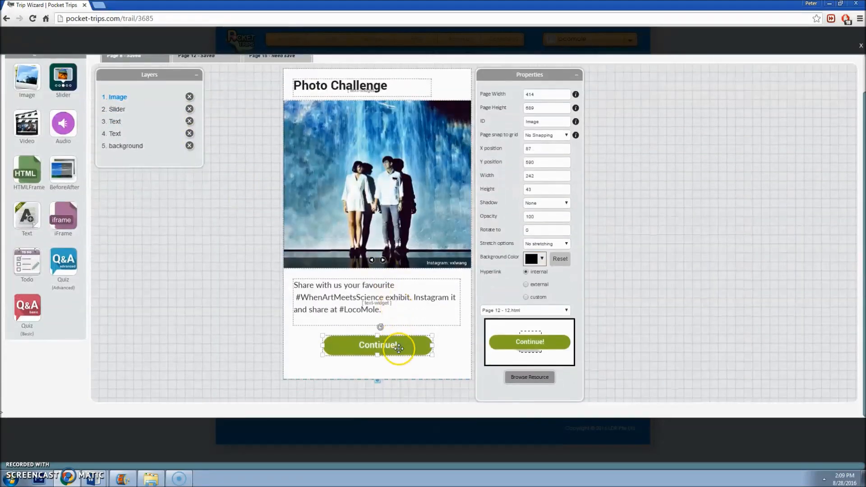
left_click(514, 310)
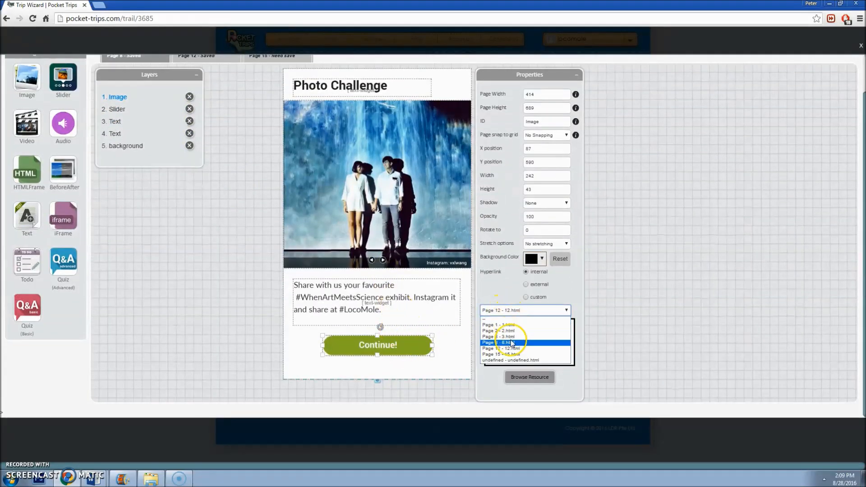
scroll(283, 281, "up", 2)
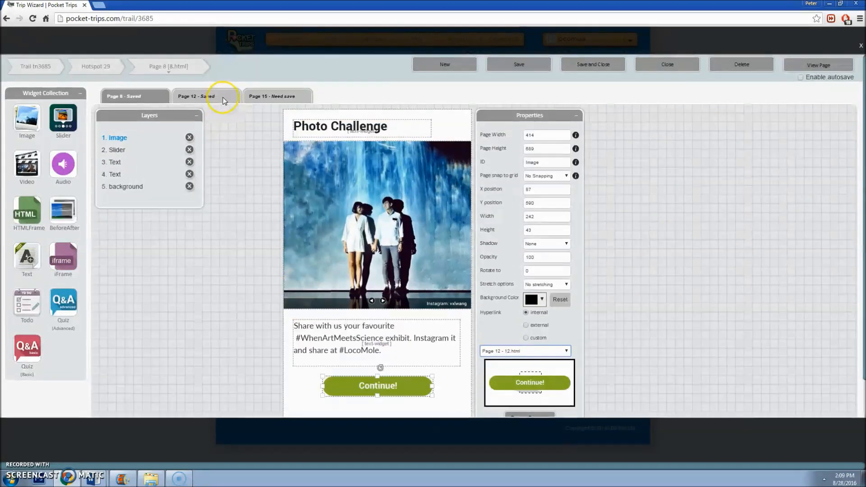
Step: Link Page 8's Continue! button to Page 15 and save Page 8
left_click(306, 94)
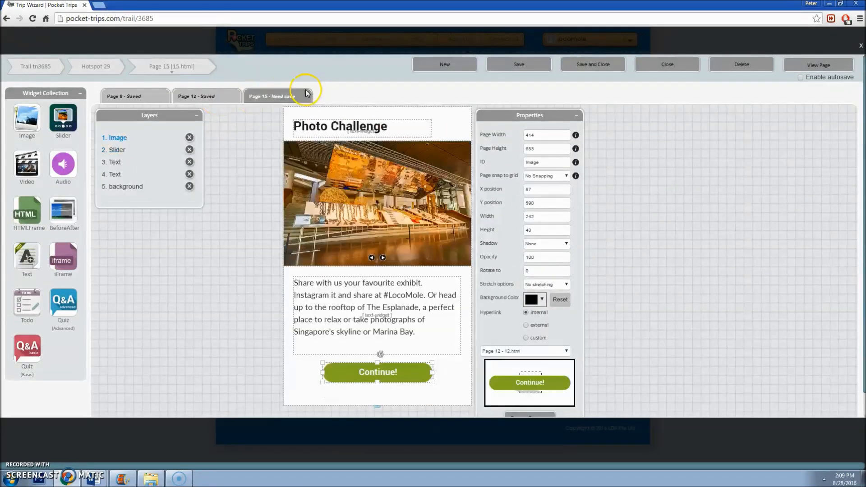
left_click(122, 96)
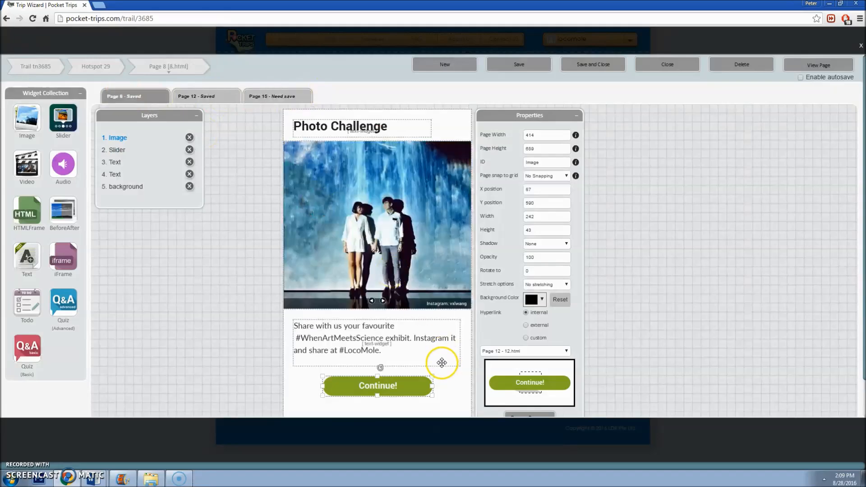
scroll(424, 356, "down", 1)
left_click(508, 311)
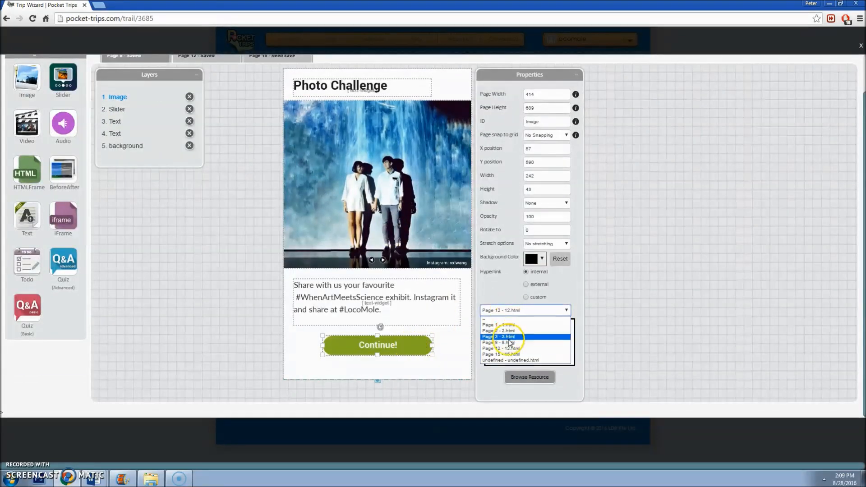
left_click(514, 353)
scroll(463, 136, "up", 1)
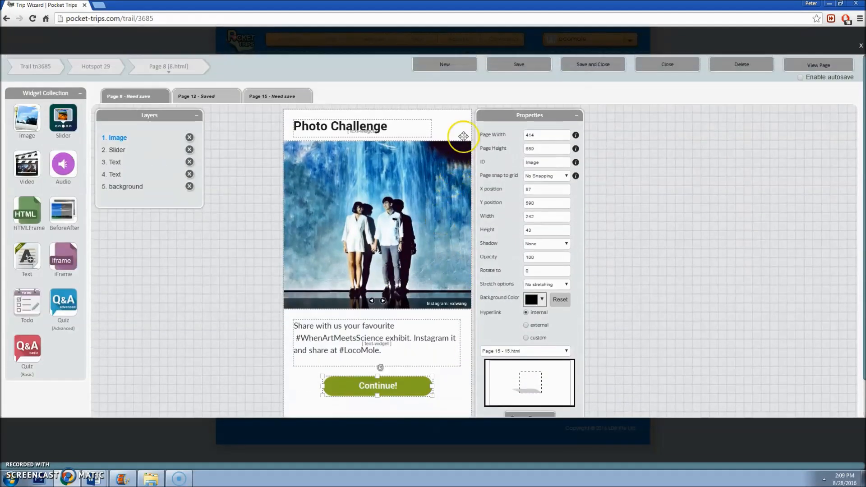
left_click(519, 64)
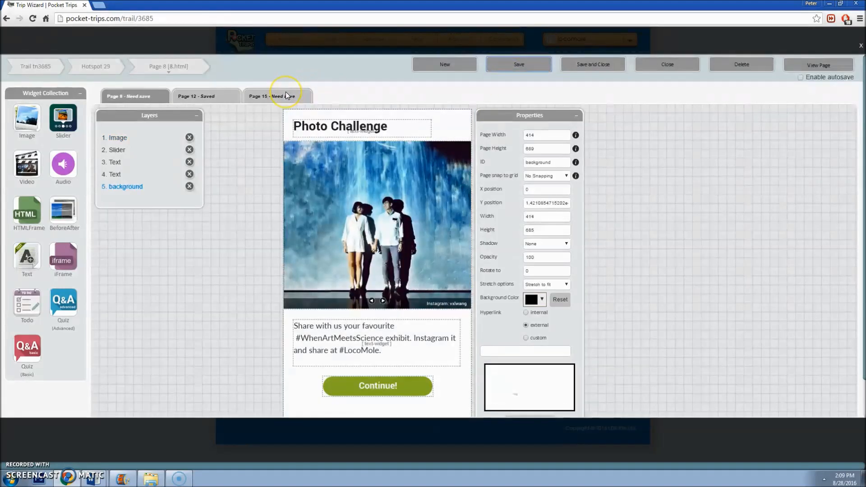
Step: Confirm Page 15's Continue! button links to Page 12, then save Page 15
left_click(286, 96)
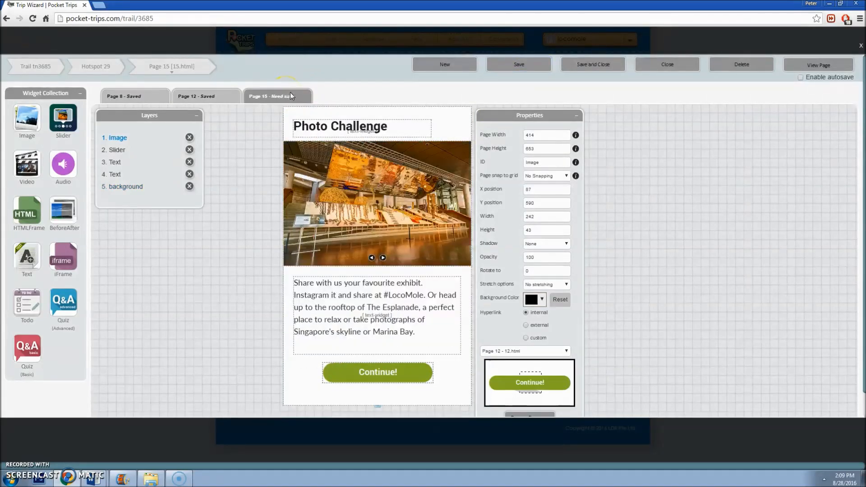
left_click(400, 373)
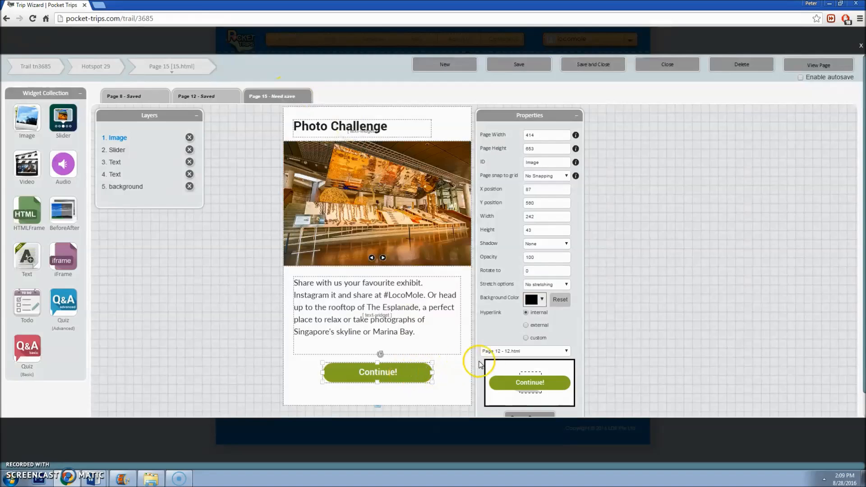
left_click(505, 351)
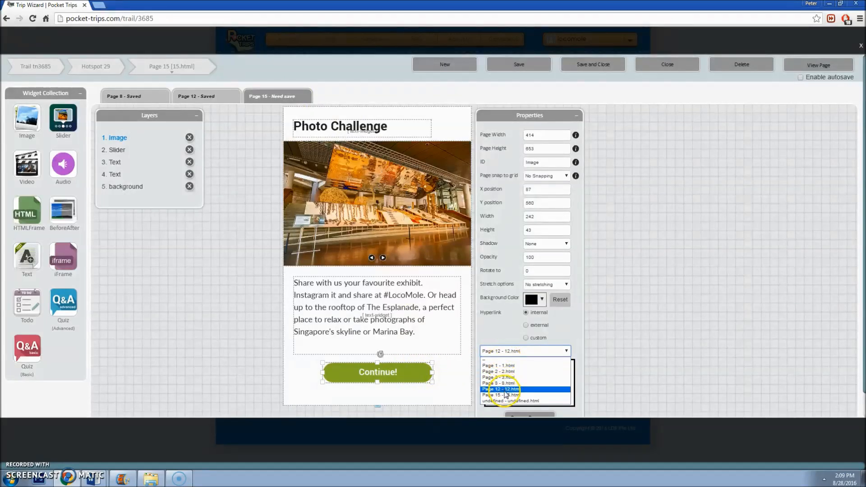
left_click(194, 97)
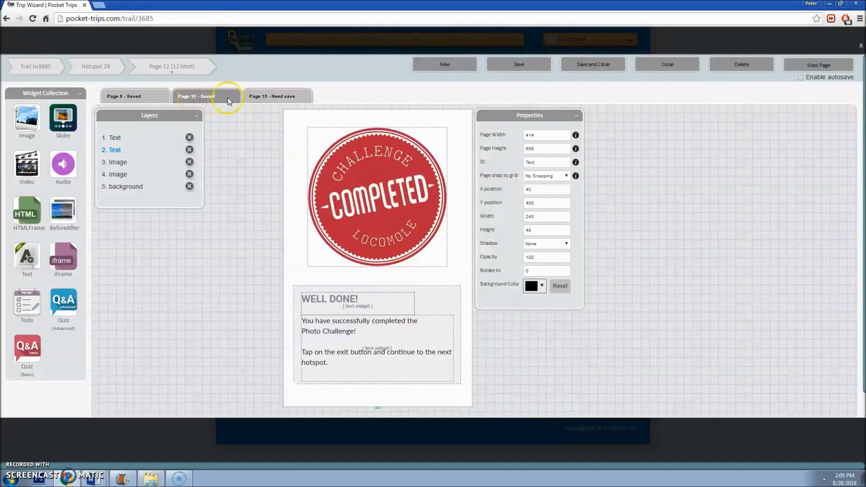
left_click(297, 97)
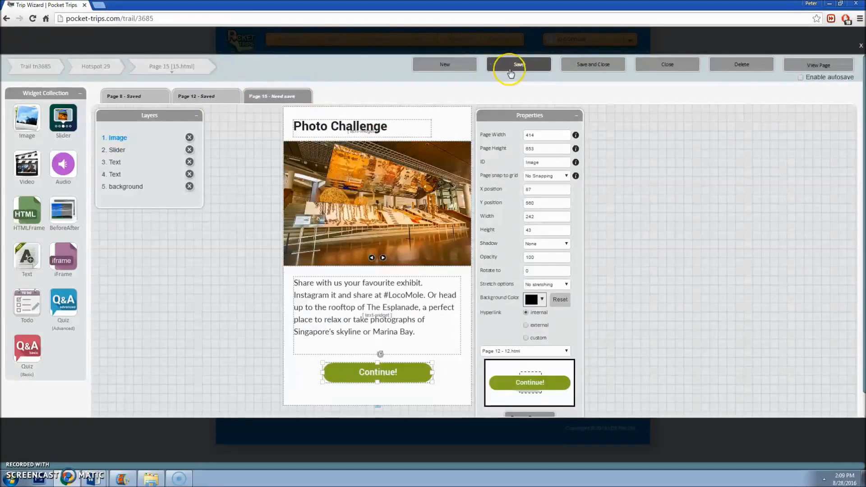
left_click(513, 67)
Step: Reload Page 15, then preview Page 8 in tablet view
left_click(257, 103)
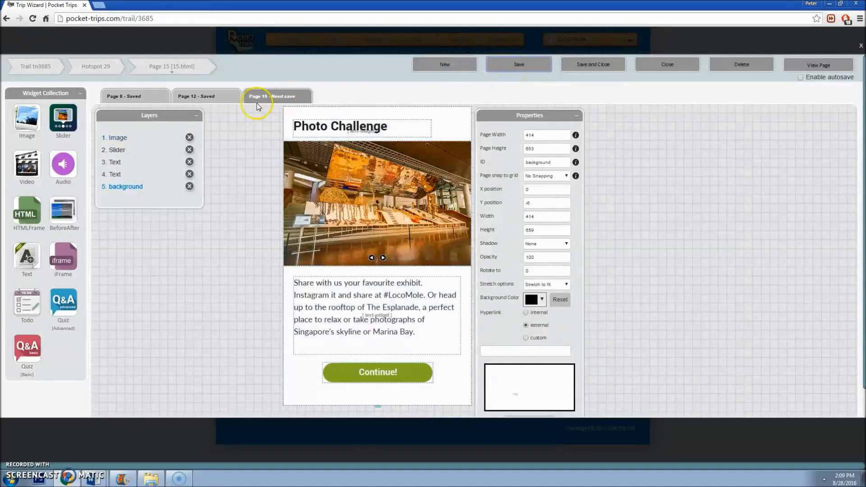
left_click(148, 98)
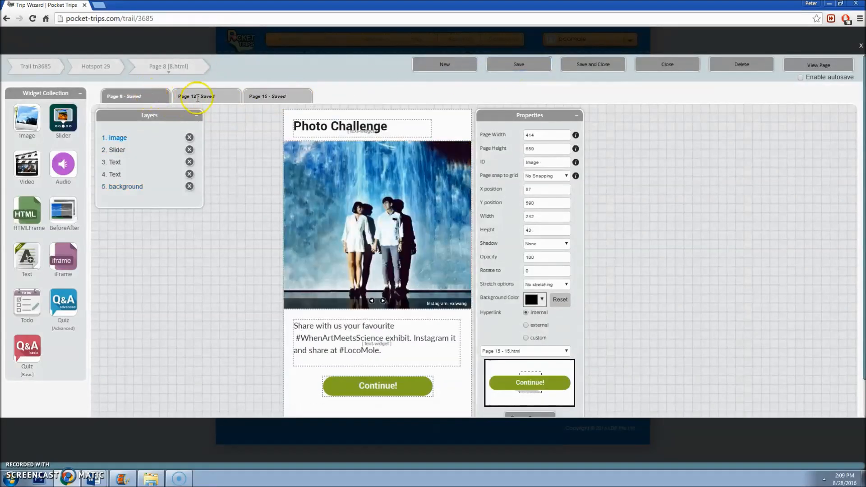
left_click(830, 67)
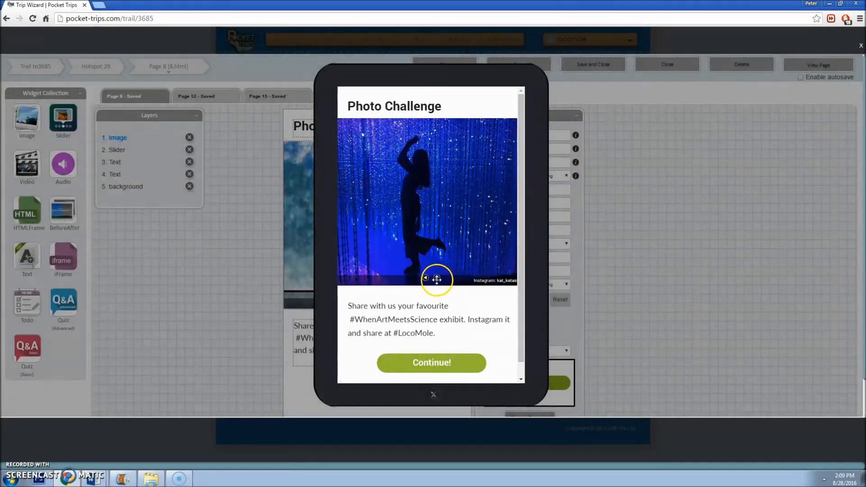
Step: Follow the preview's Continue! button to confirm it leads to Page 15
left_click(441, 366)
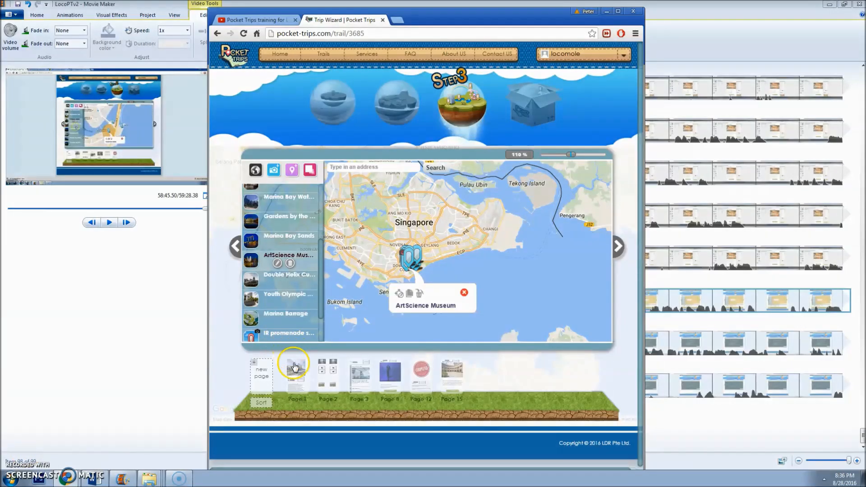
Step: Save the ArtScience Museum page order as 1, 2, 3, 8, 12, 15
mouse_move(332, 375)
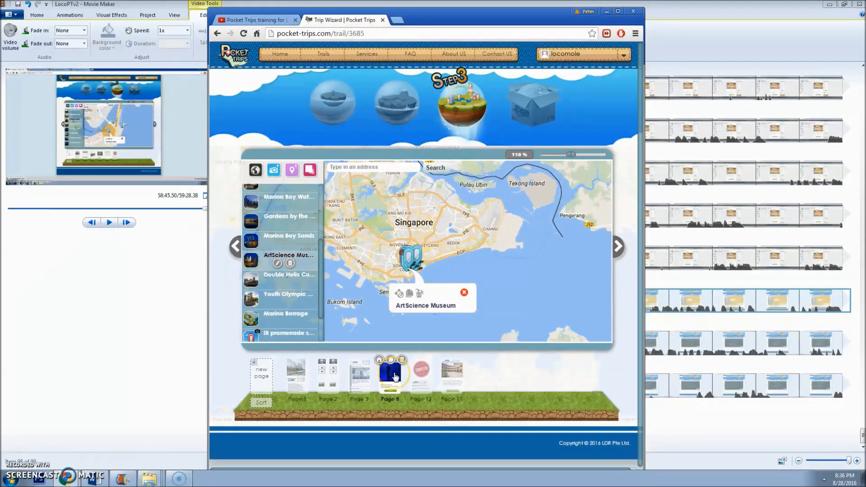
left_click(261, 401)
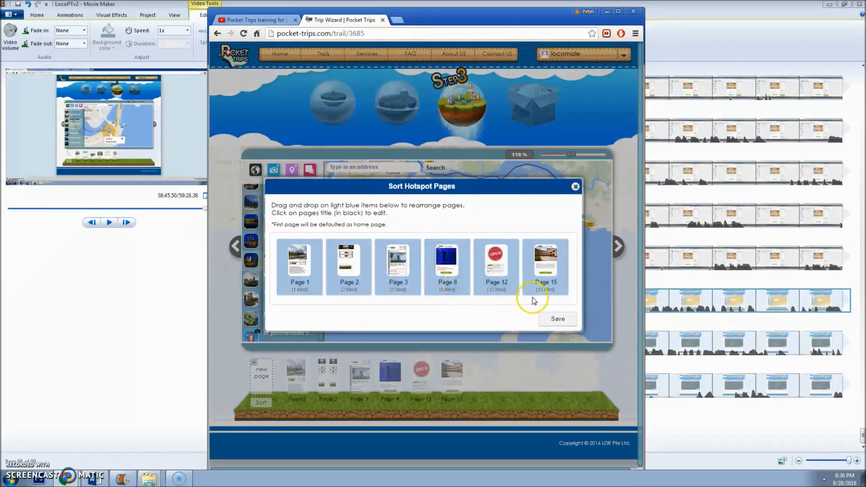
left_click(558, 319)
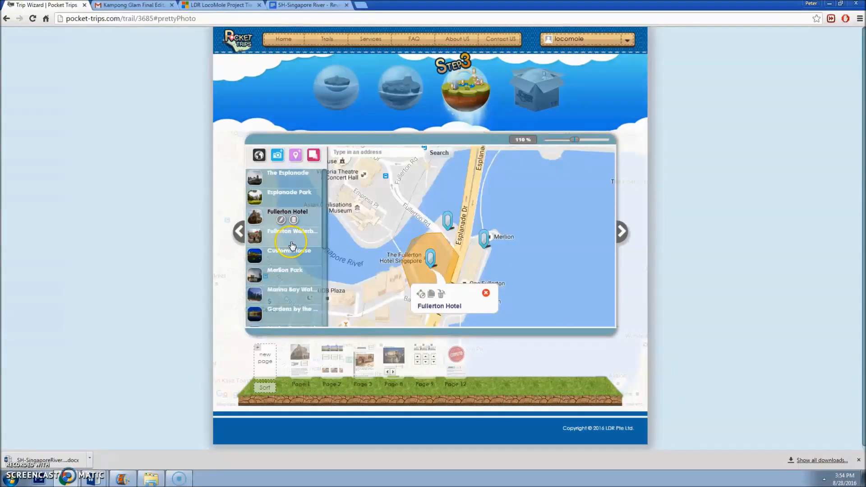
Step: Show the Fullerton Waterboat hotspot on the trail map
left_click(292, 244)
left_click(299, 198)
left_click(298, 236)
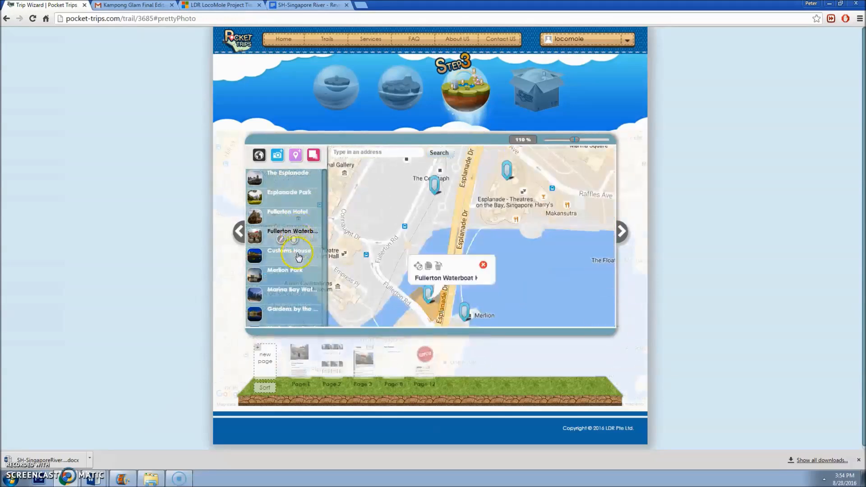
Step: Review the Customs House, Merlion Park and Gardens by the Bay hotspots
left_click(299, 257)
left_click(293, 275)
left_click(293, 313)
left_click(620, 232)
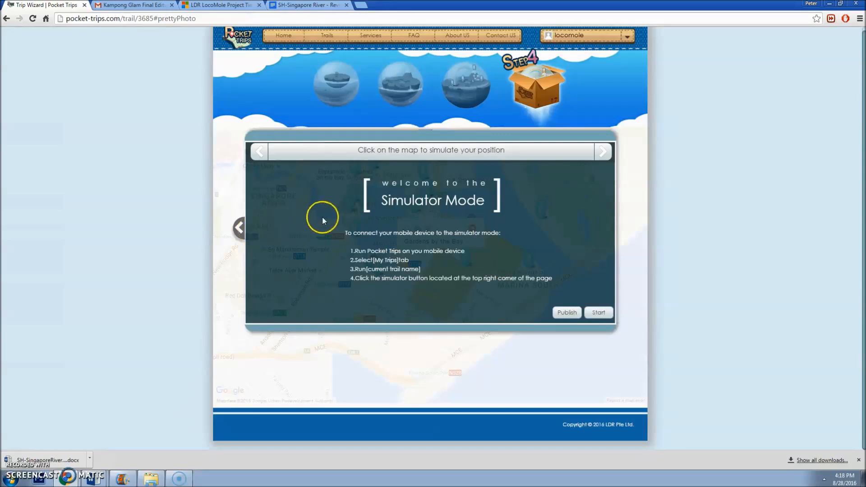
left_click(240, 230)
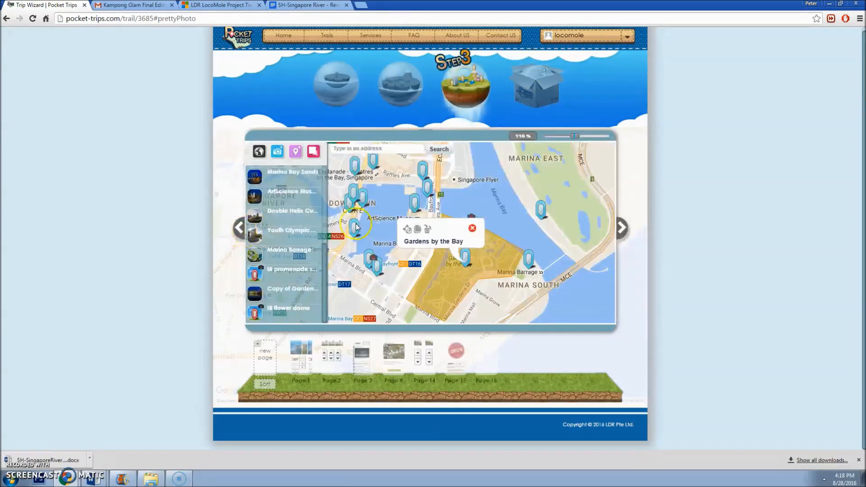
Step: Check the to-do items on ArtScience Museum's Page 3
left_click(293, 212)
left_click(312, 199)
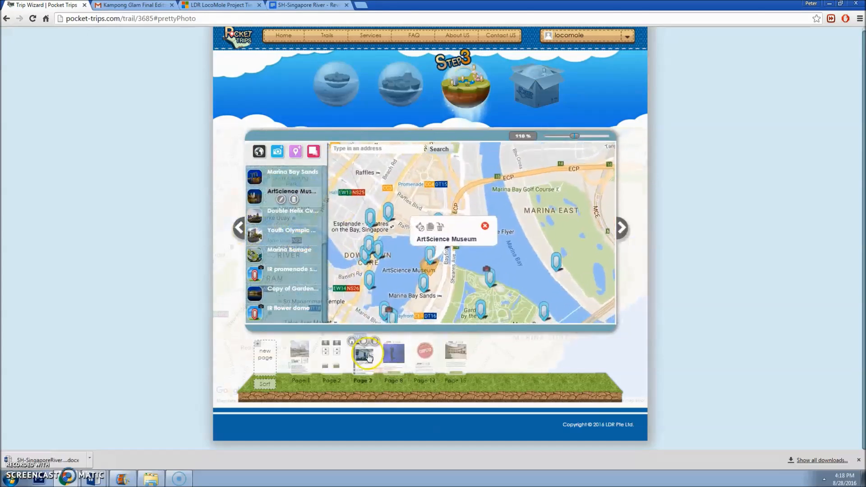
left_click(368, 366)
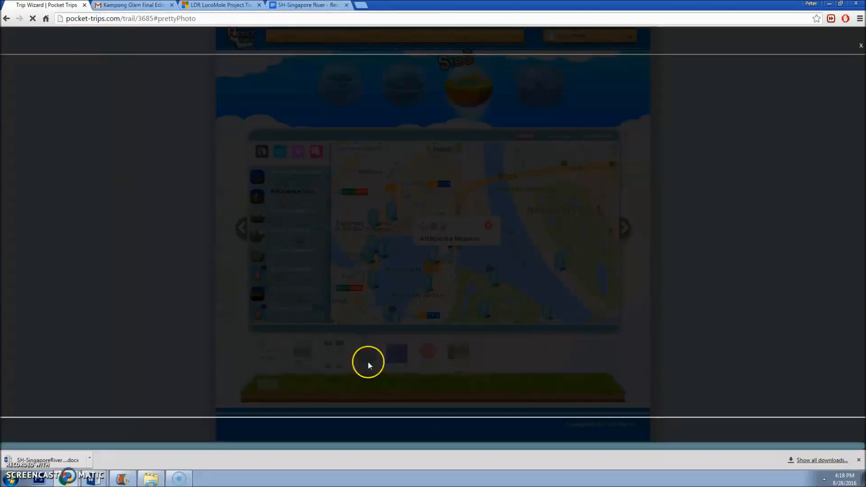
left_click(532, 305)
left_click(521, 122)
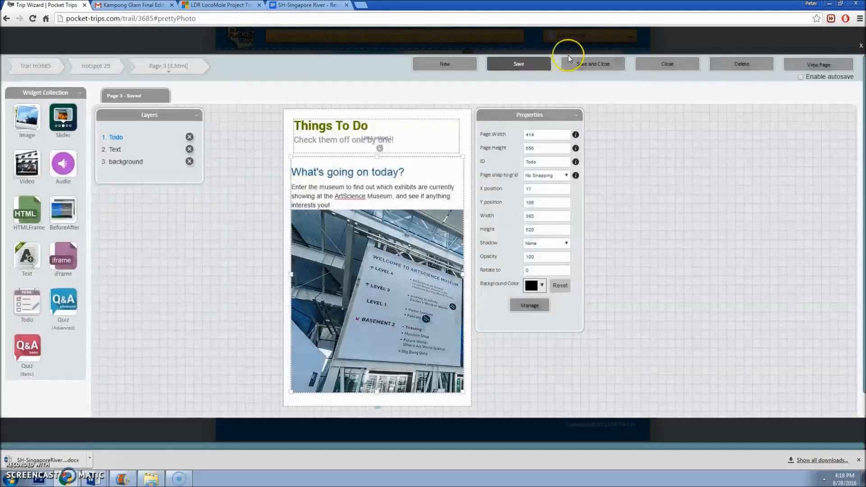
Step: Publish the cloned Marina Bay Scenic Trail from Step 4 Simulator Mode
left_click(860, 46)
left_click(623, 228)
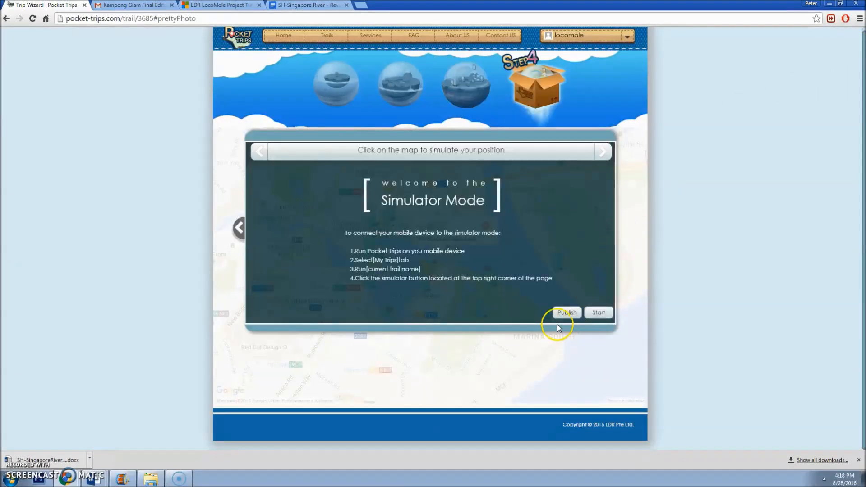
left_click(567, 316)
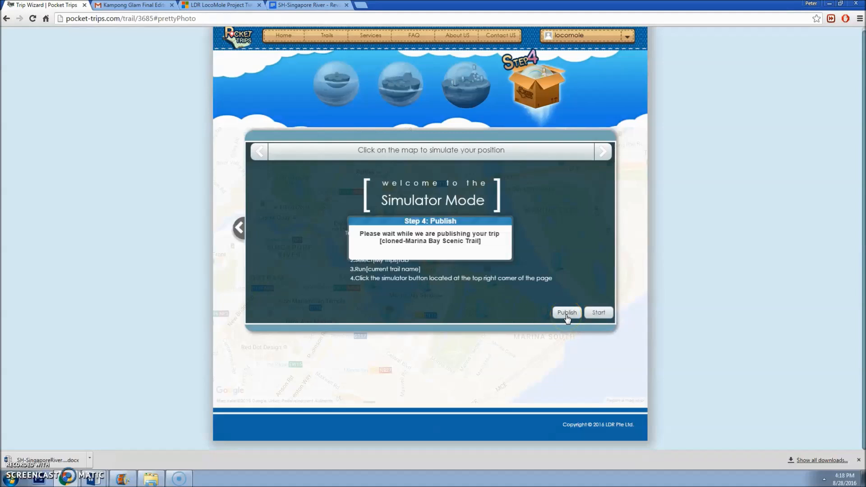